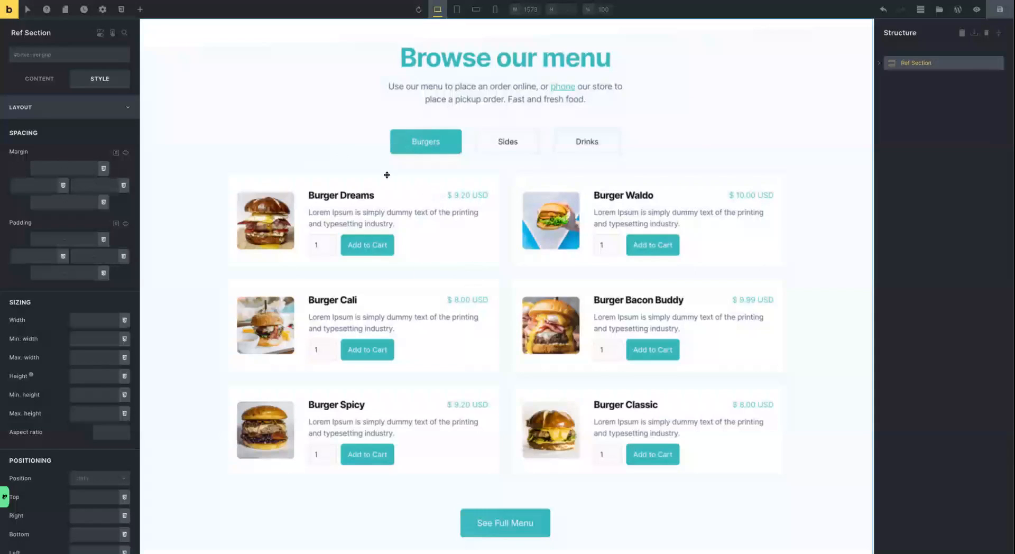
# Add a new section below the Ref Section
pyautogui.click(142, 10)
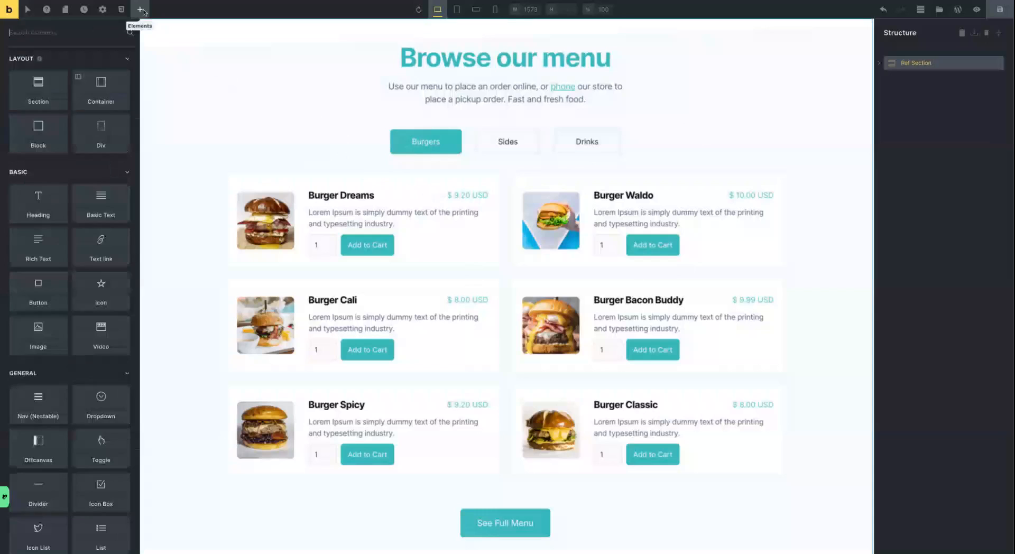
pyautogui.click(53, 89)
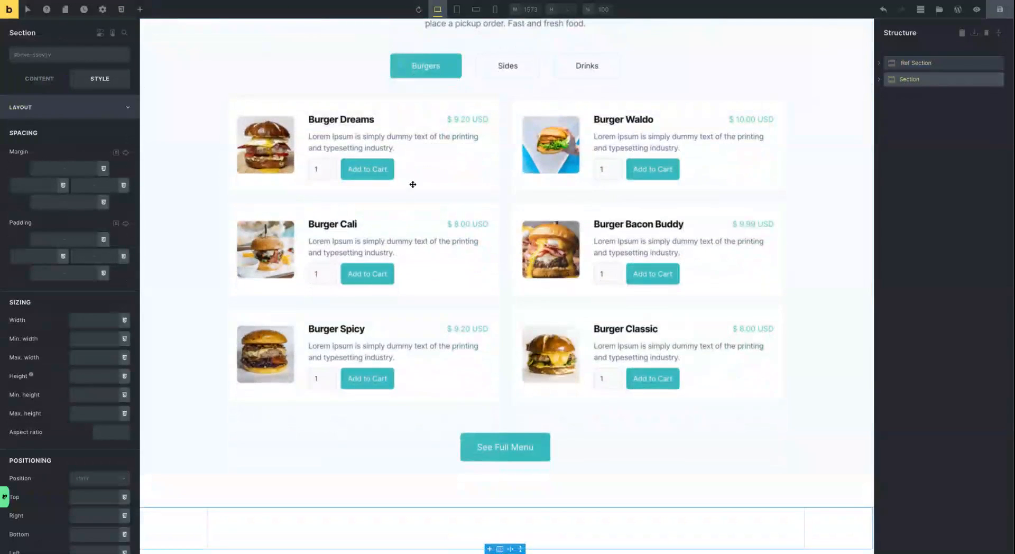
pyautogui.scroll(2, 458, 157)
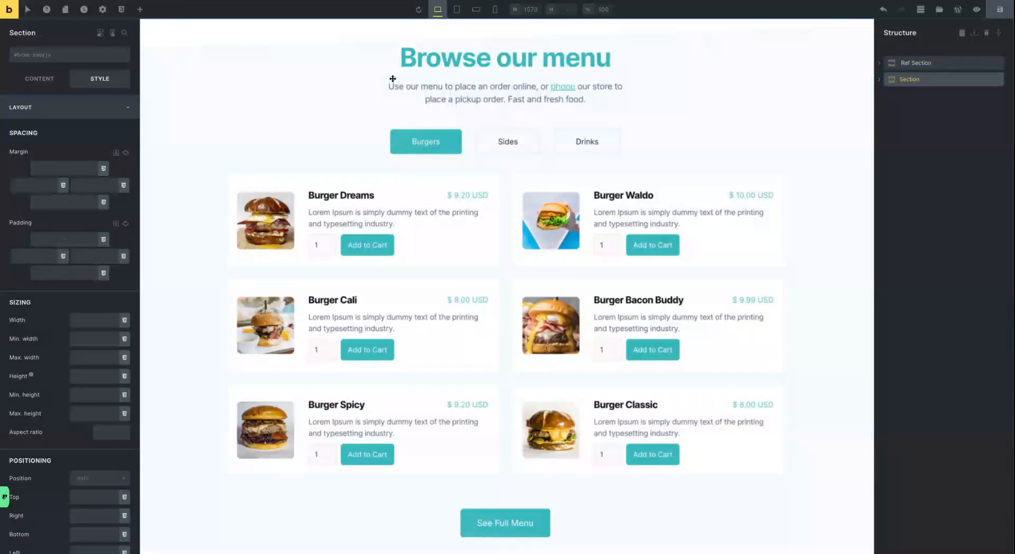
pyautogui.scroll(-2, 510, 107)
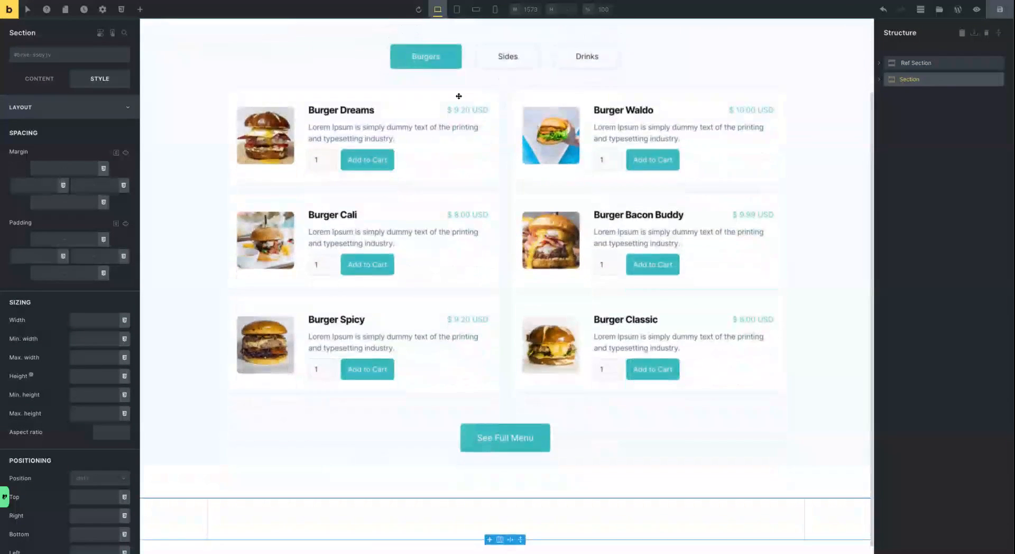
# Add a Heading and a Basic Text element to the new section
pyautogui.click(138, 9)
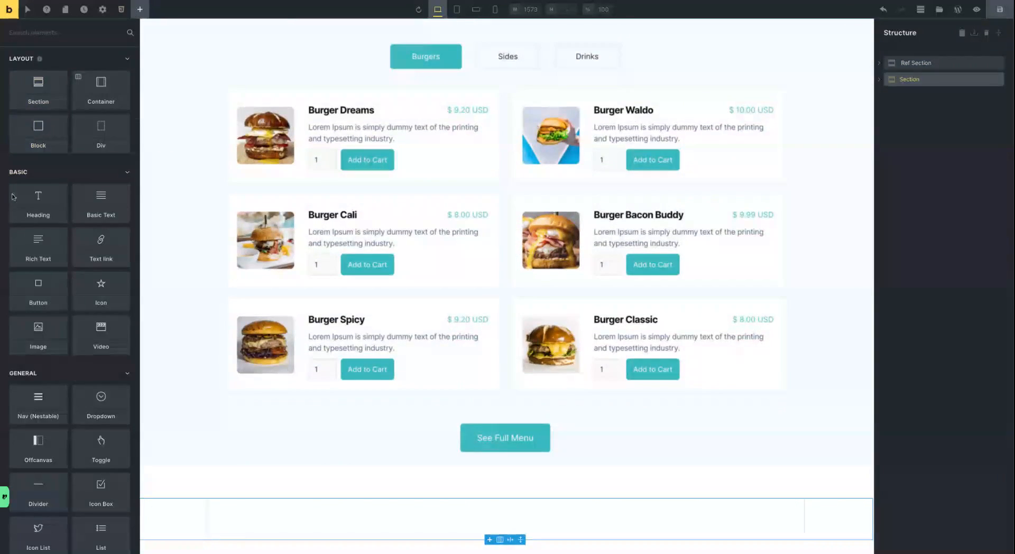
pyautogui.click(37, 198)
pyautogui.click(111, 213)
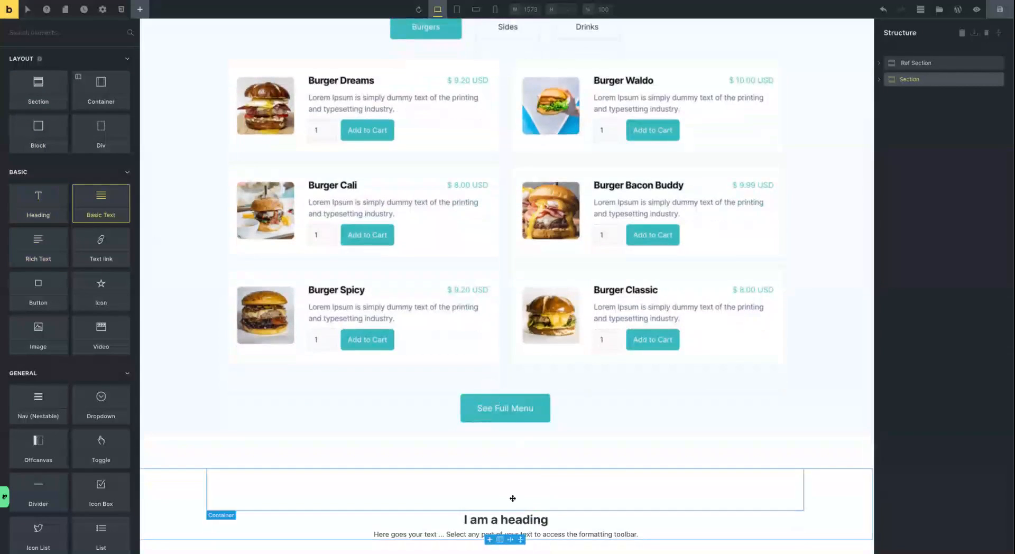
pyautogui.scroll(2, 511, 496)
pyautogui.scroll(-2, 505, 490)
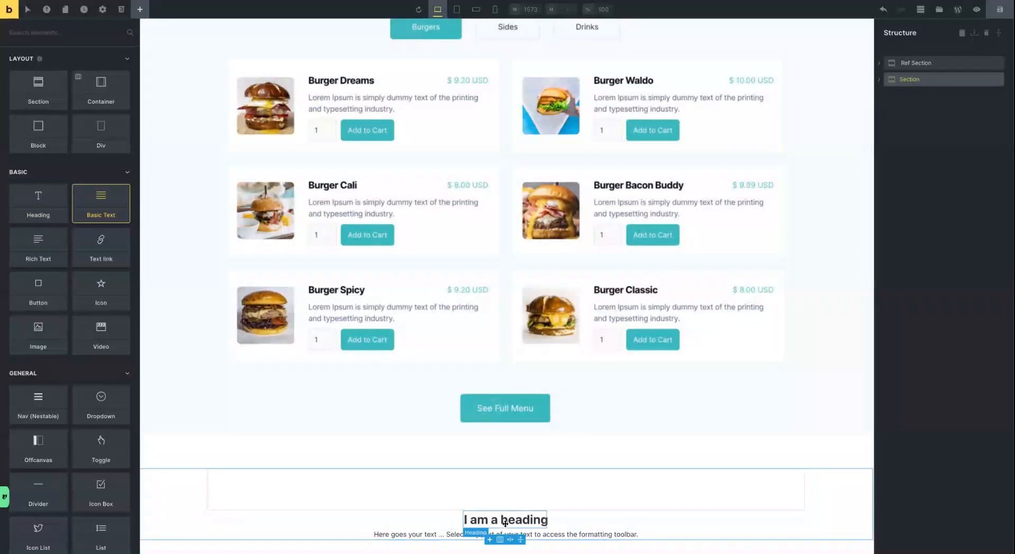
# Replace the new heading's placeholder text with "Browse our menu"
pyautogui.click(506, 522)
pyautogui.doubleClick(507, 533)
pyautogui.tripleClick(507, 534)
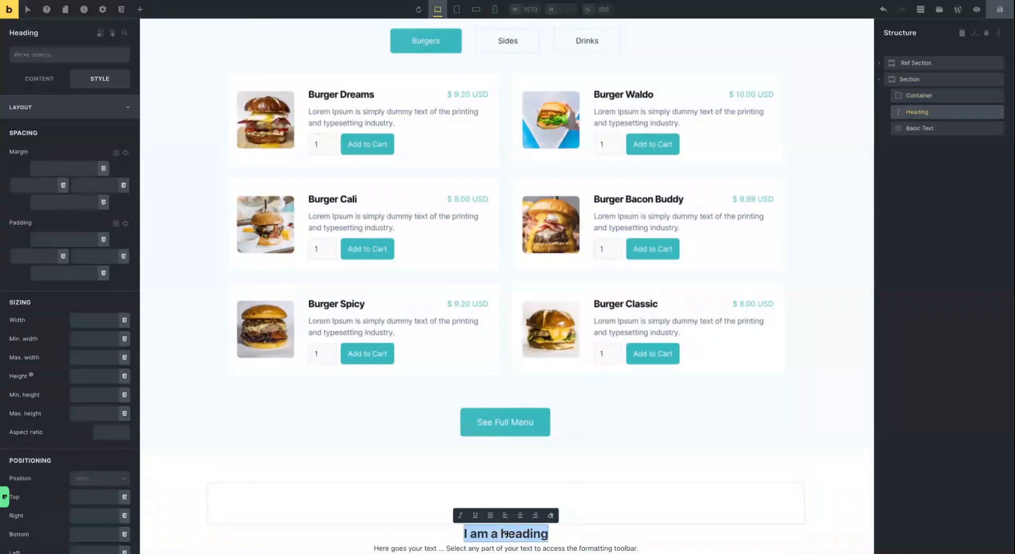
pyautogui.write('Brow')
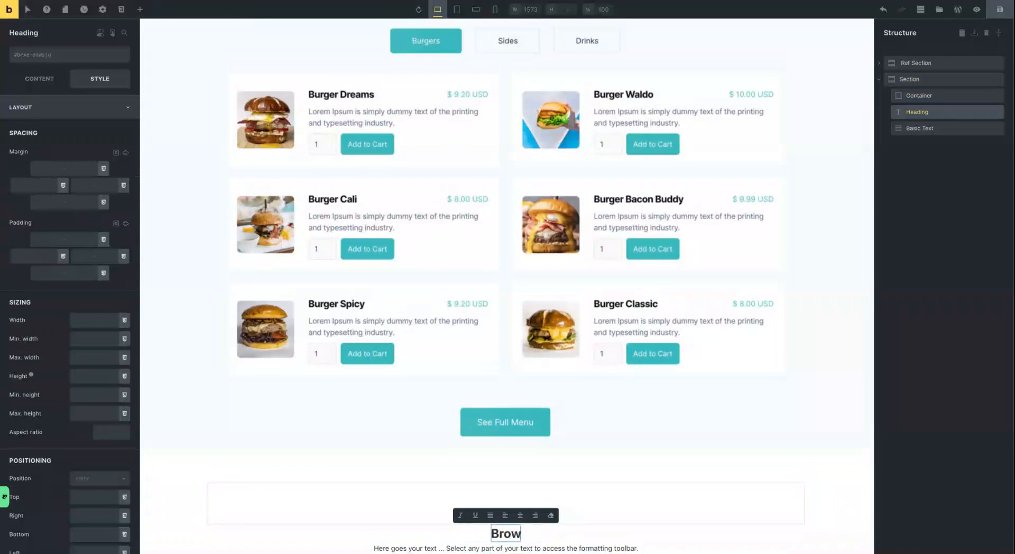
pyautogui.write('se or')
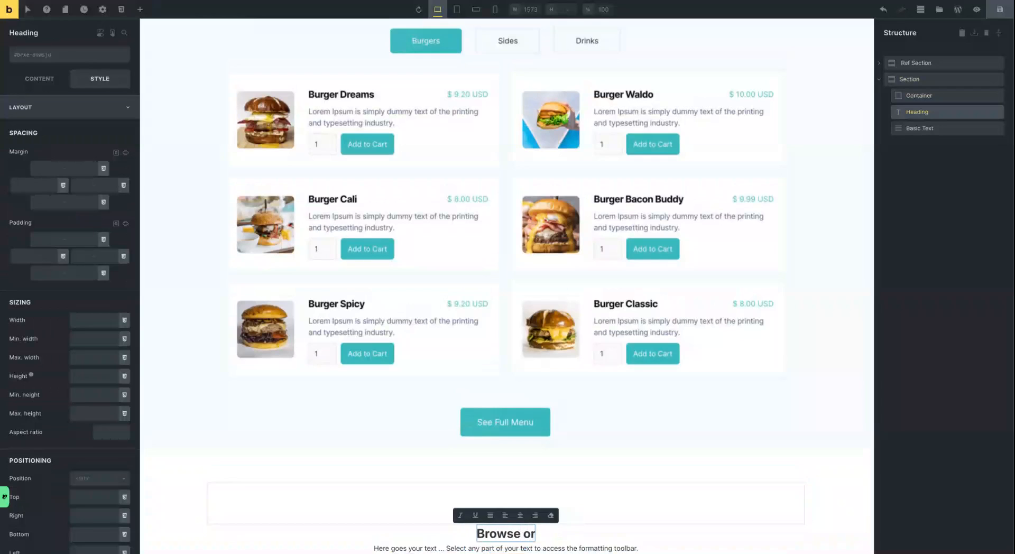
pyautogui.press('BackSpace')
pyautogui.write('ur men')
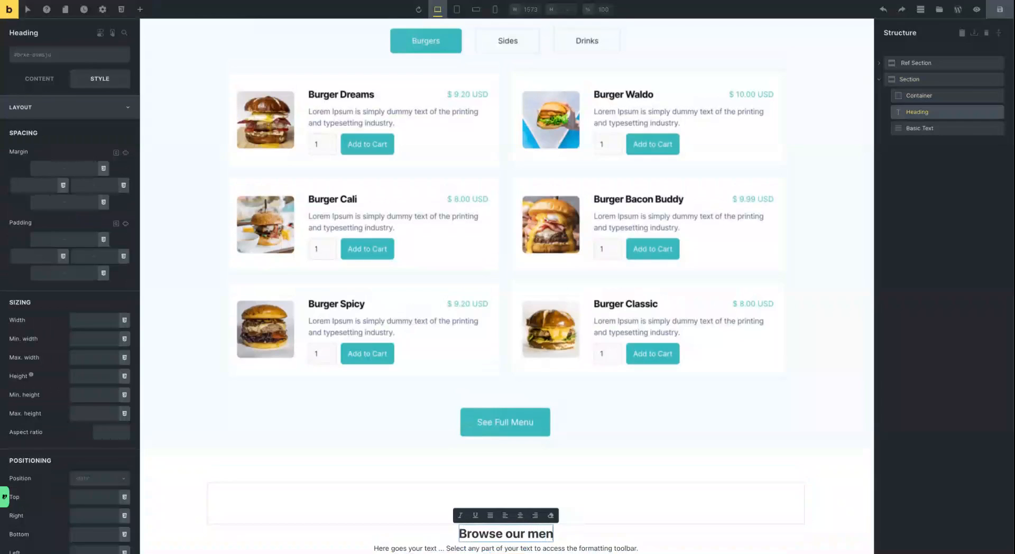
pyautogui.write('u')
# Replace the basic text with "Use our menu to place an order online, or phone our store to place a pickup order. Fast and fresh food."
pyautogui.scroll(-1, 593, 299)
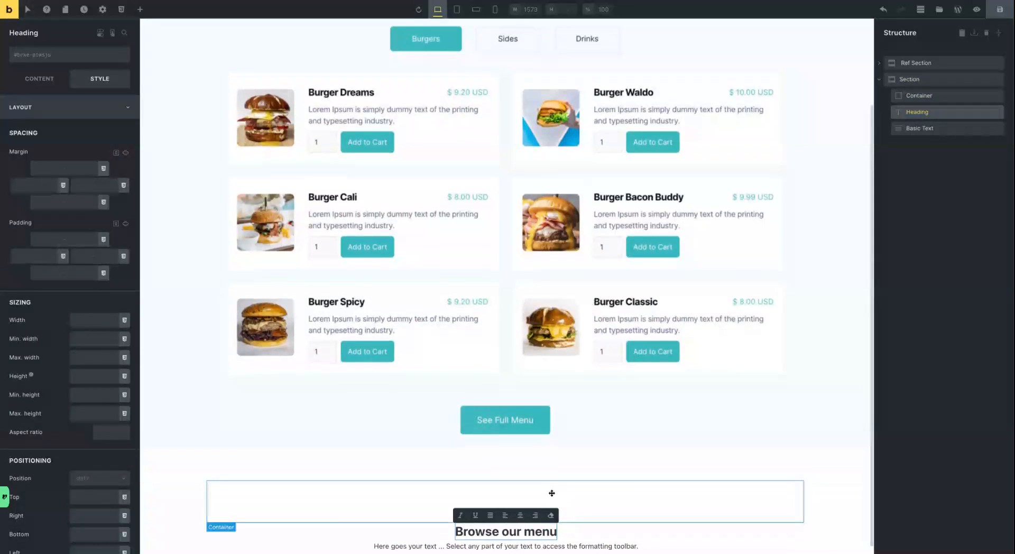
pyautogui.click(593, 546)
pyautogui.tripleClick(608, 546)
pyautogui.hotkey('ctrl', 'v')
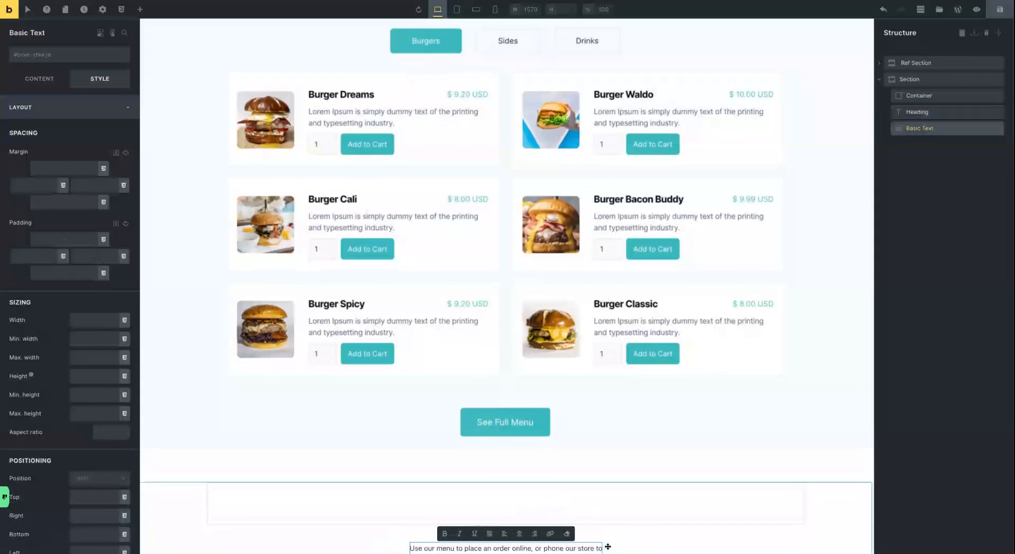
pyautogui.scroll(-1, 596, 462)
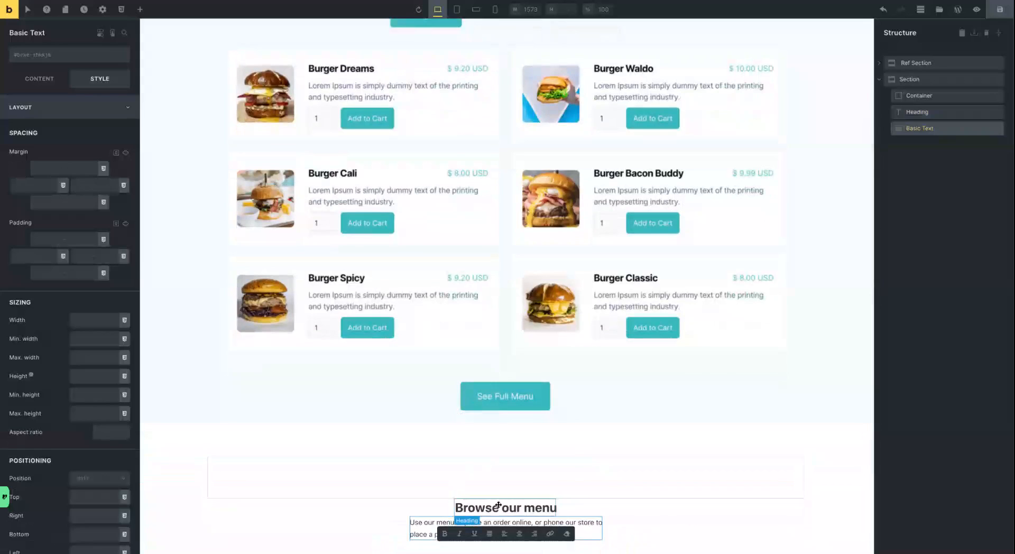
pyautogui.scroll(3, 470, 224)
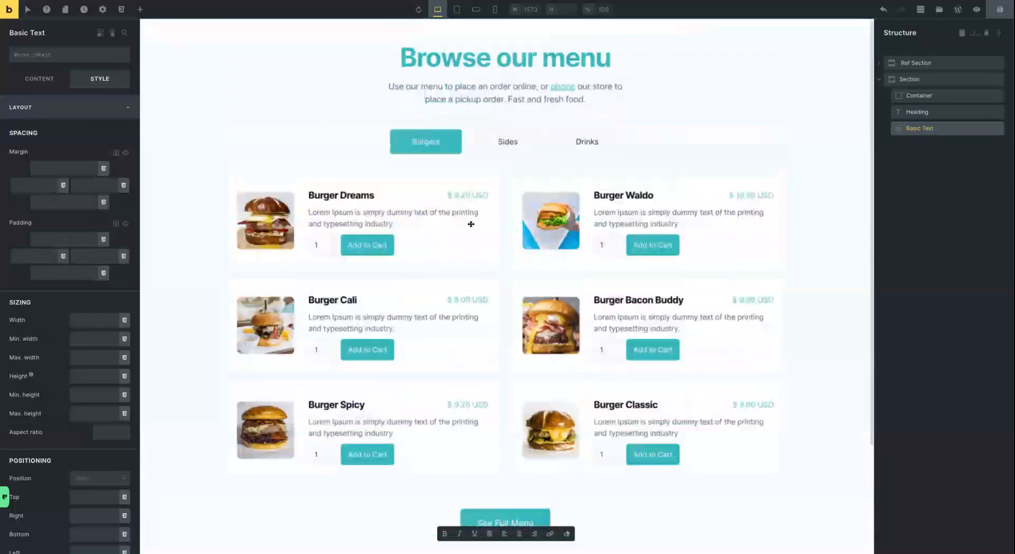
pyautogui.scroll(-3, 470, 225)
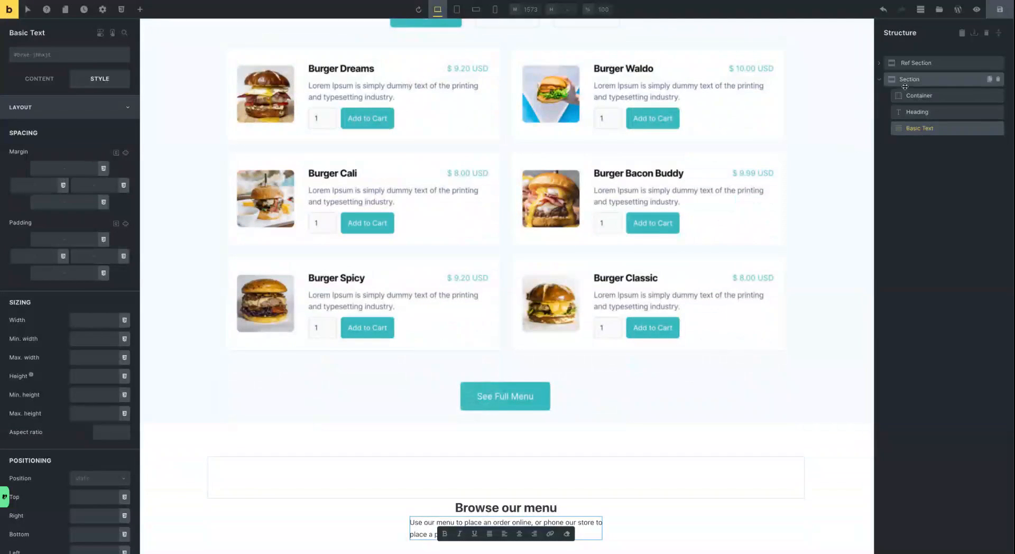
# Find the Tabs (Nestable) element by searching for "tab" and place it in the new section below the Basic Text
pyautogui.click(139, 9)
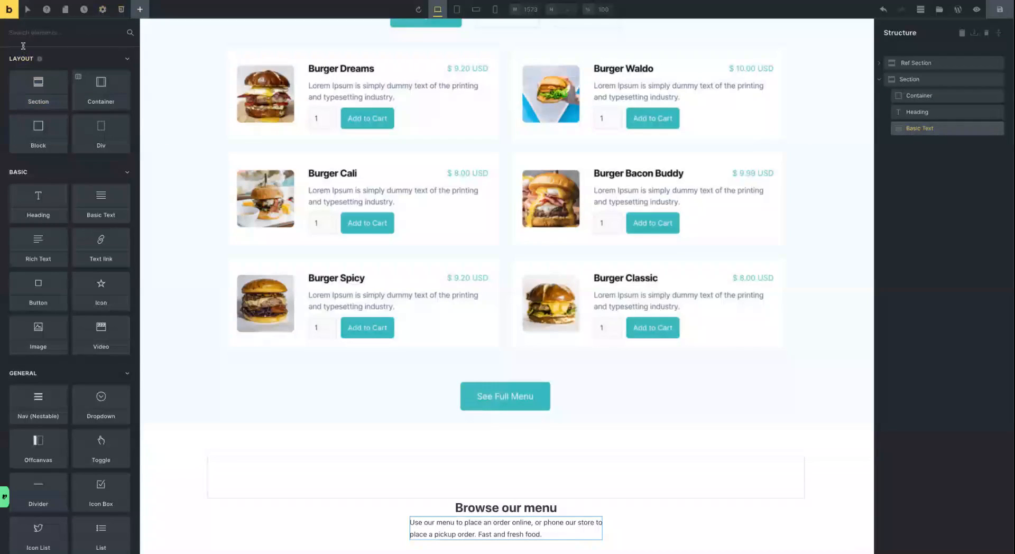
pyautogui.write('tab')
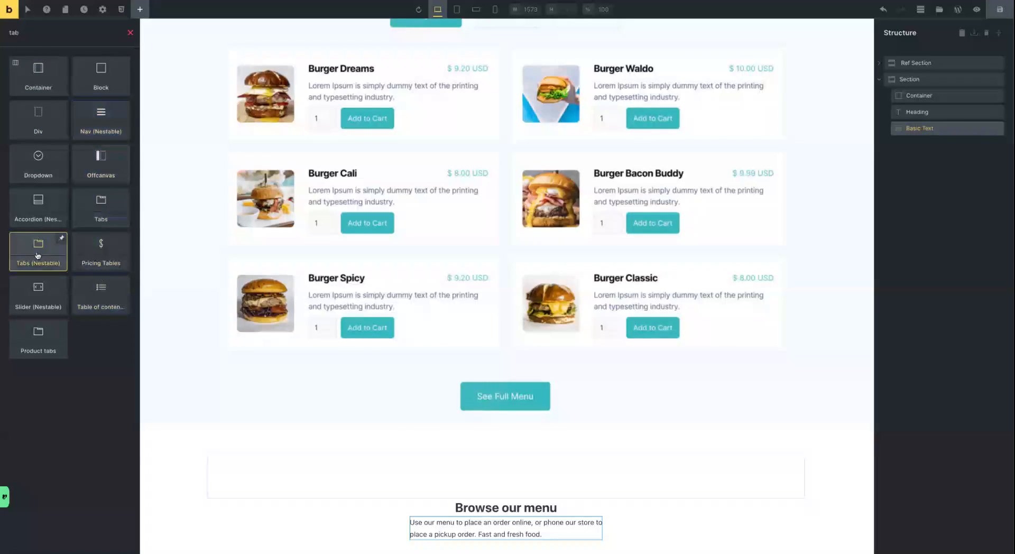
pyautogui.moveTo(38, 256); pyautogui.dragTo(882, 148)
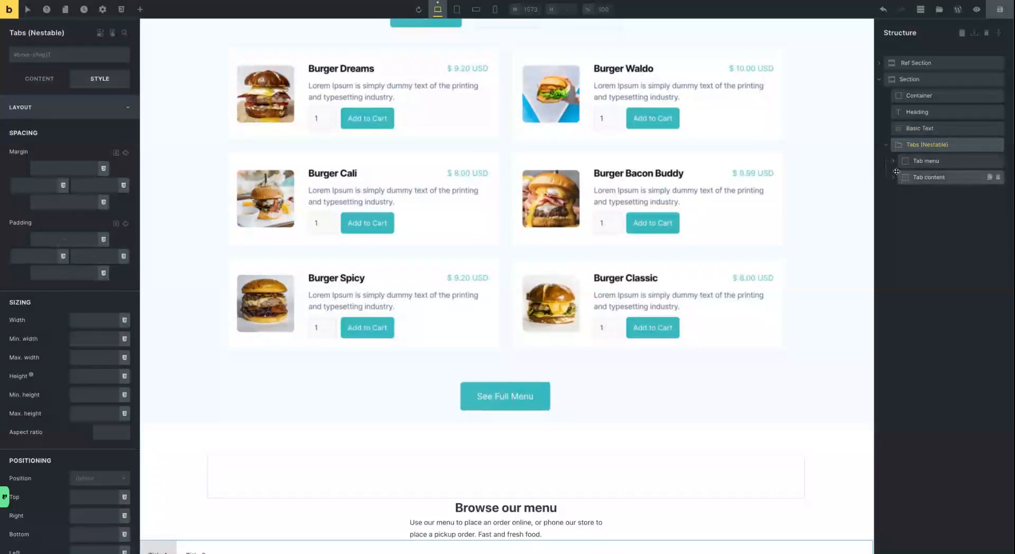
# Delete the second title from the tab menu and the second pane from the tab content
pyautogui.click(893, 162)
pyautogui.click(931, 193)
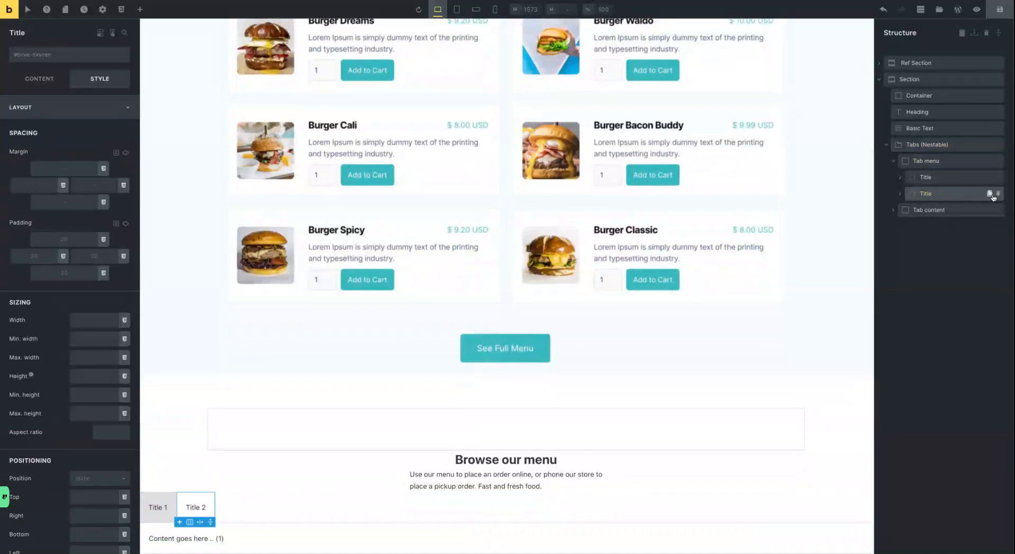
pyautogui.click(997, 194)
pyautogui.click(895, 194)
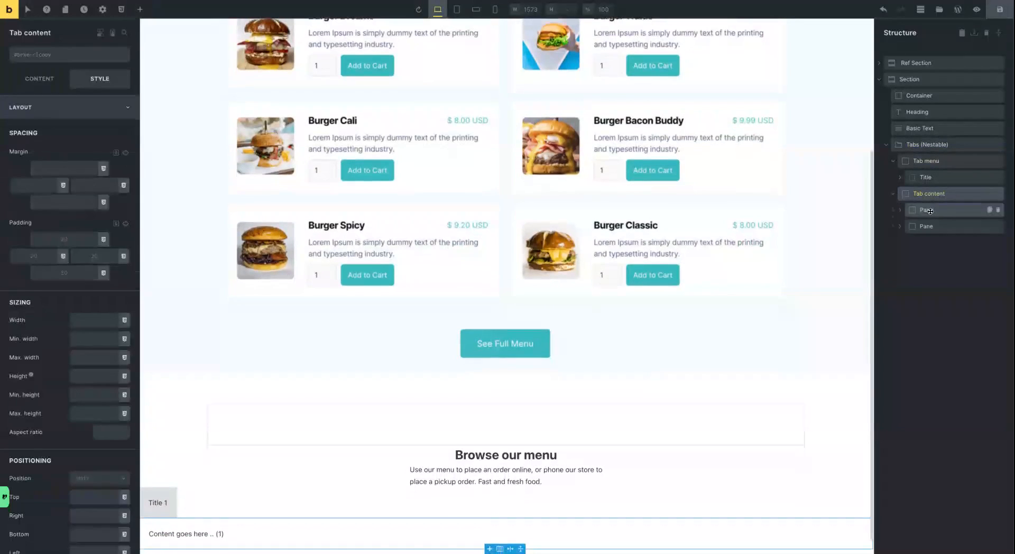
pyautogui.click(946, 226)
pyautogui.click(998, 226)
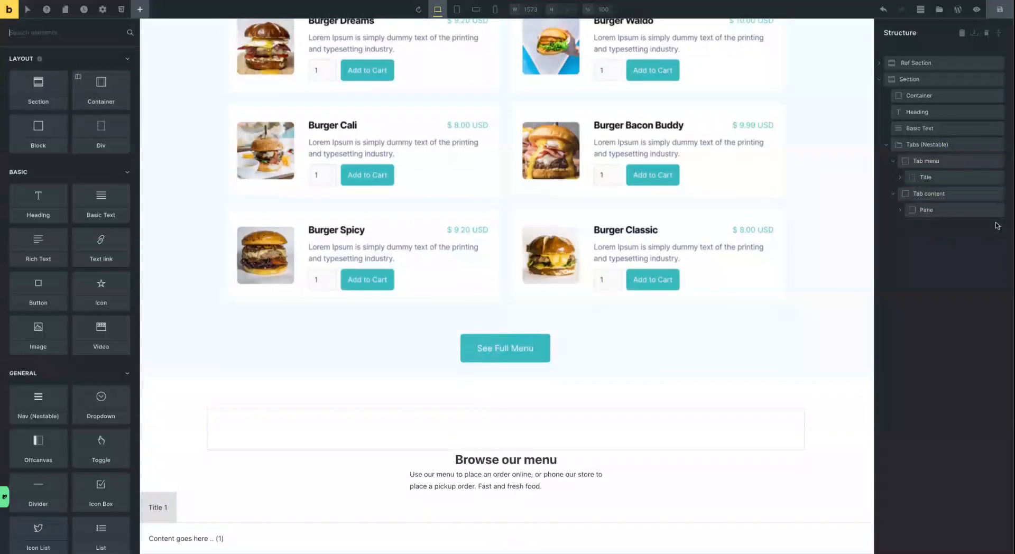
# Create the CSS class tab-title on the remaining Title in the tab menu
pyautogui.click(936, 177)
pyautogui.click(900, 178)
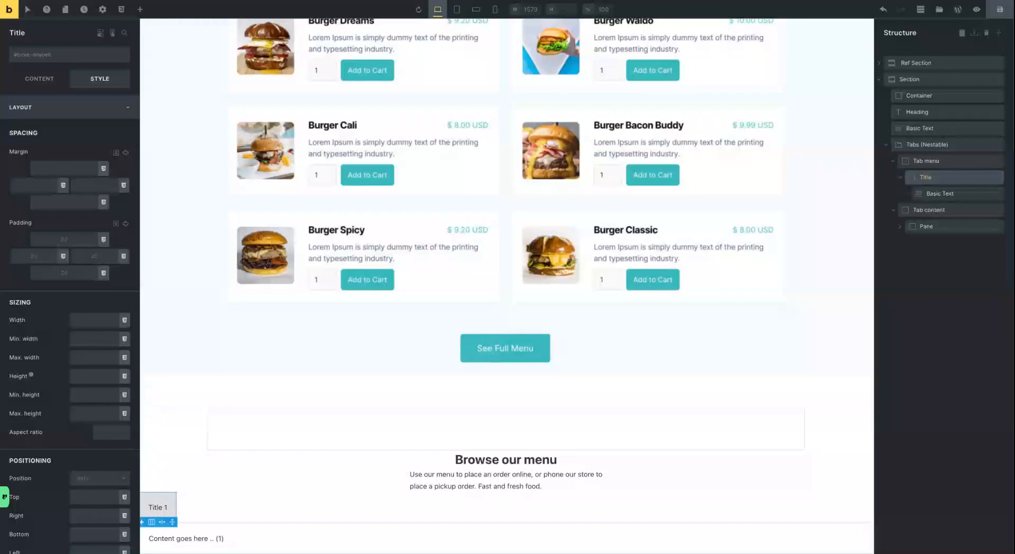
pyautogui.click(57, 56)
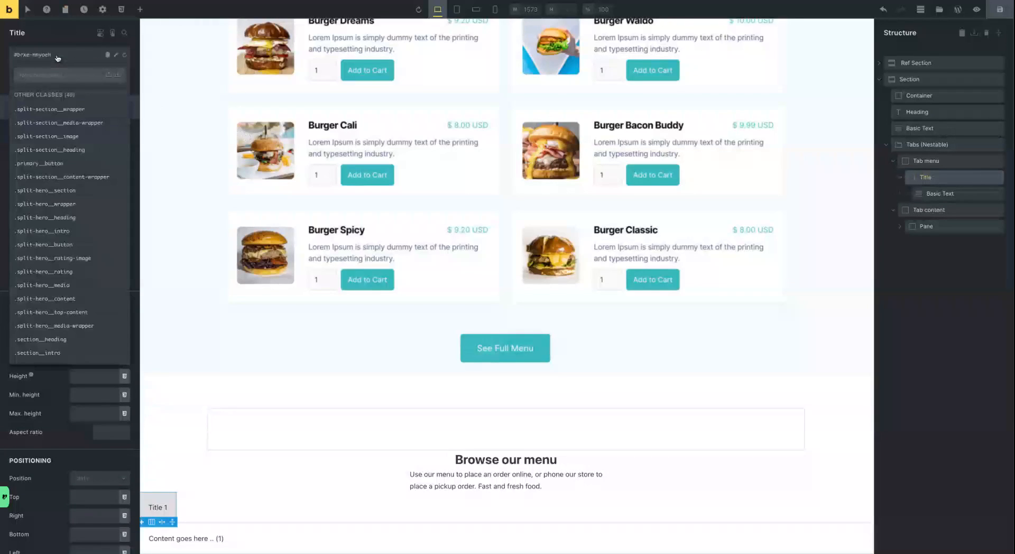
pyautogui.write('tab-title')
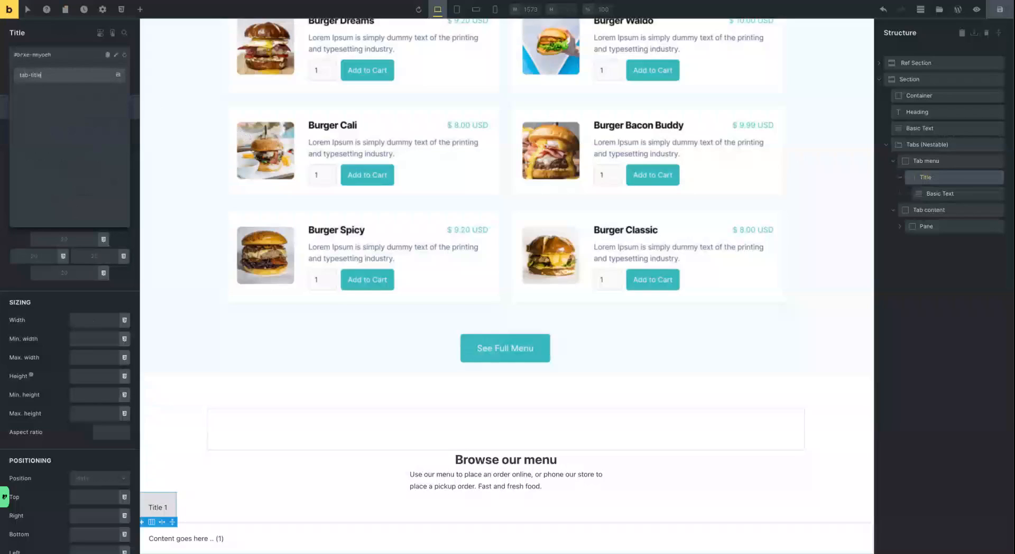
pyautogui.press('Return')
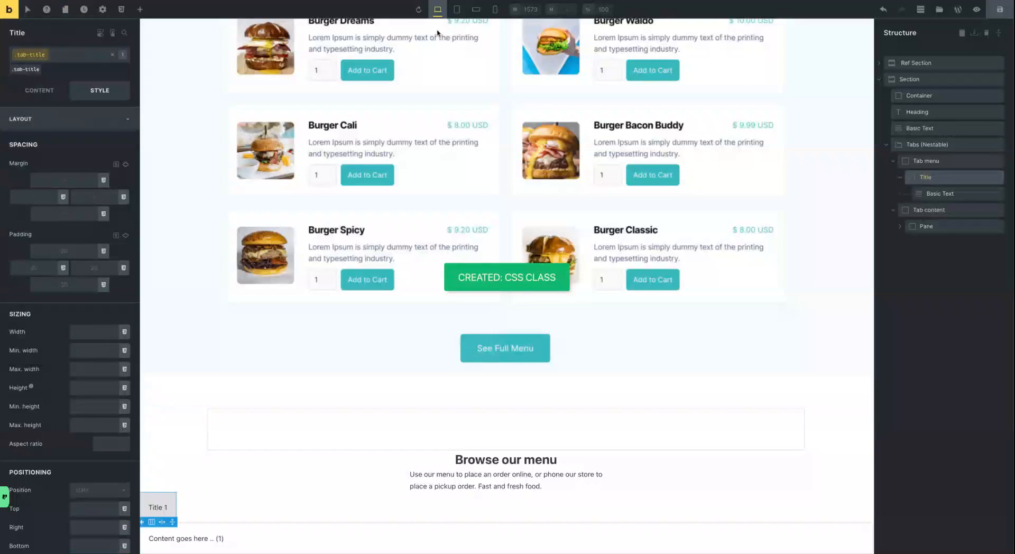
# Create the CSS class tab-title__heading on the Basic Text inside the tab's Title
pyautogui.click(946, 194)
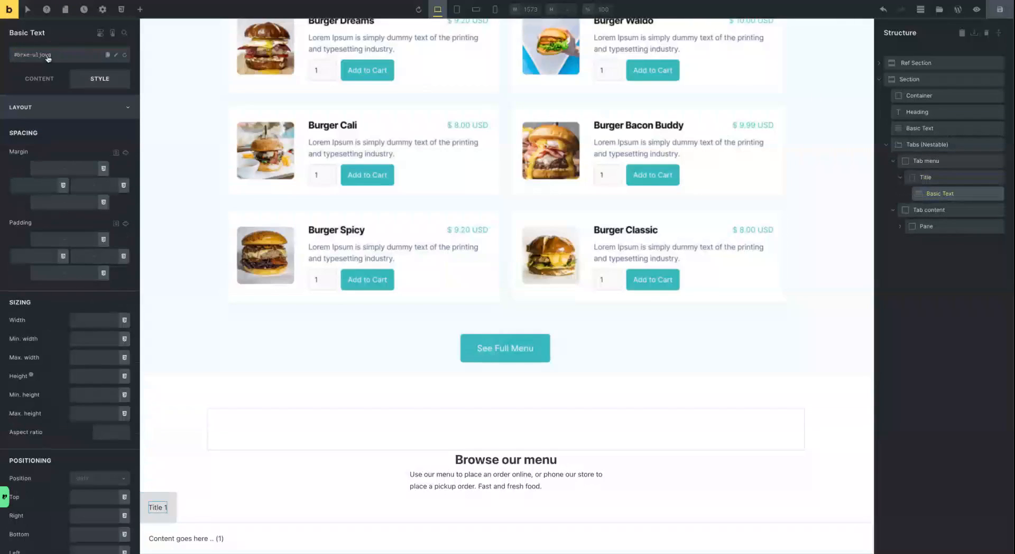
pyautogui.click(65, 58)
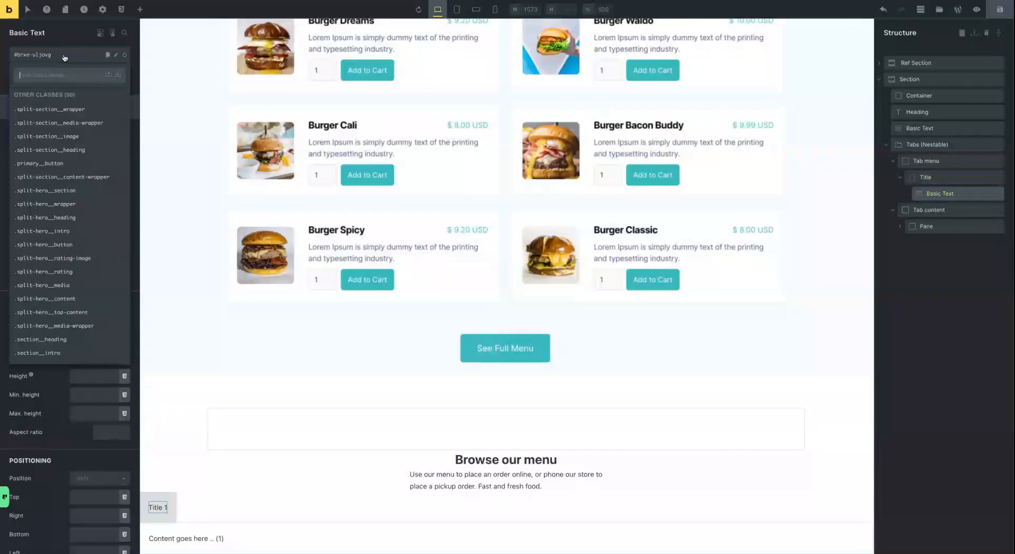
pyautogui.write('tab-titl')
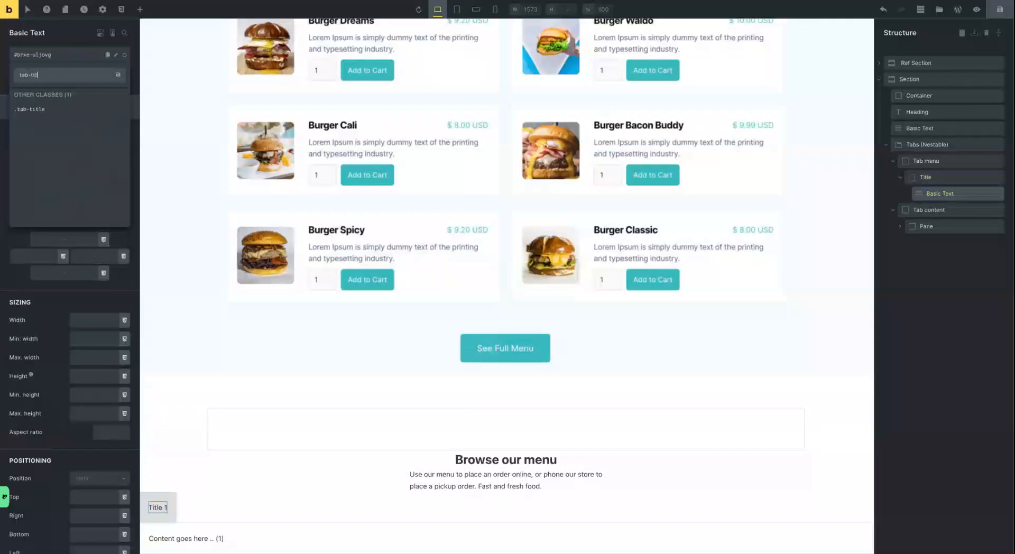
pyautogui.write('e__heading')
pyautogui.press('Return')
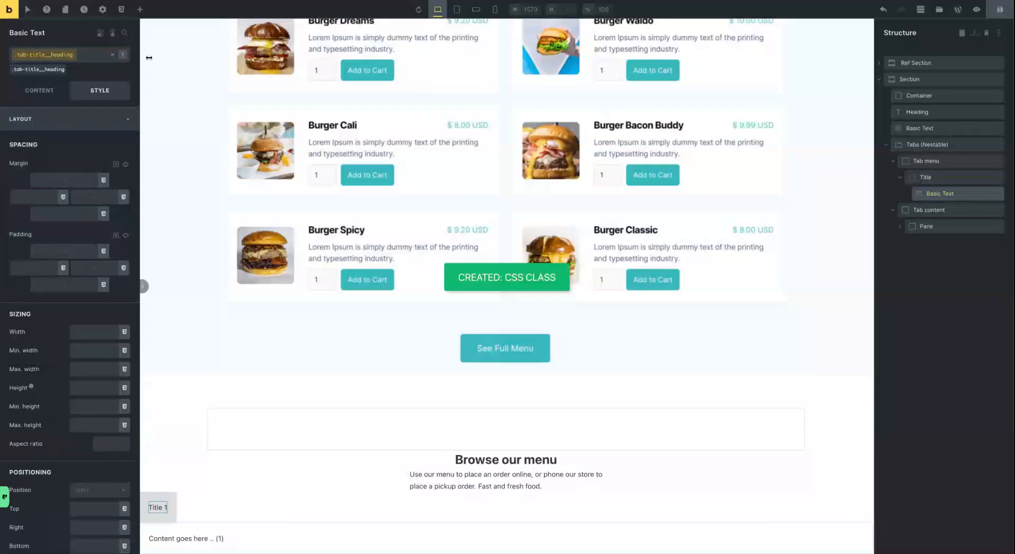
# Delete the Rich Text placeholder from the remaining pane in the tab content
pyautogui.click(900, 228)
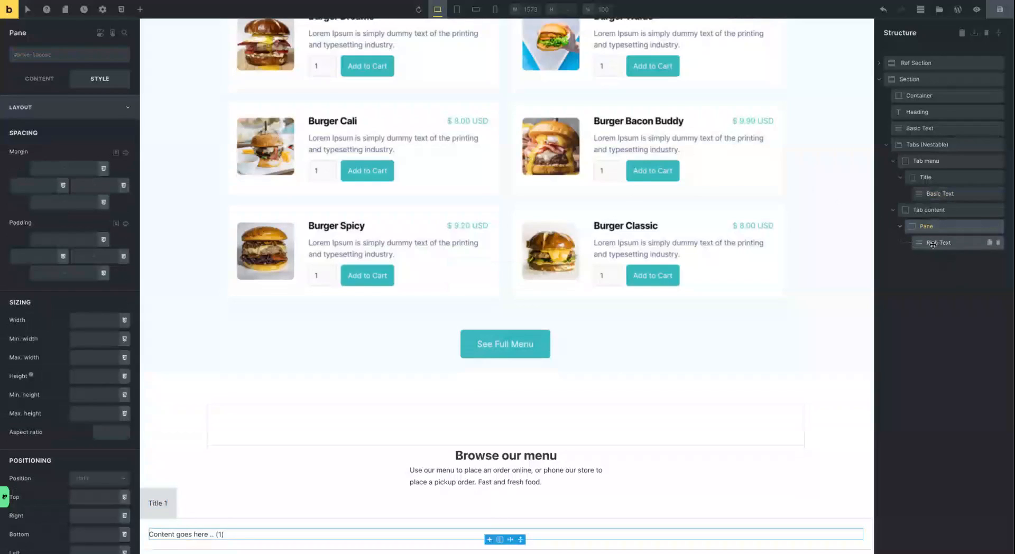
pyautogui.click(934, 243)
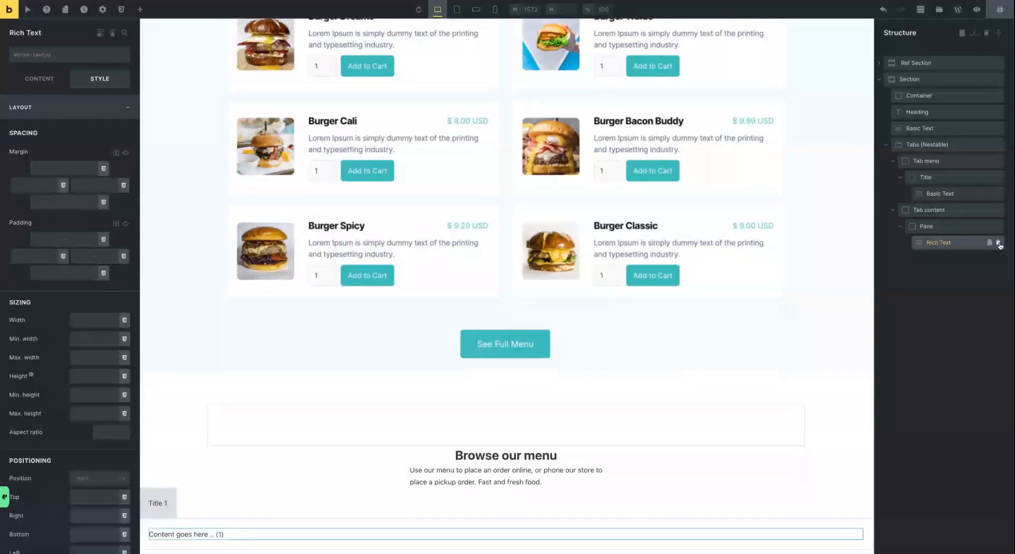
pyautogui.click(998, 243)
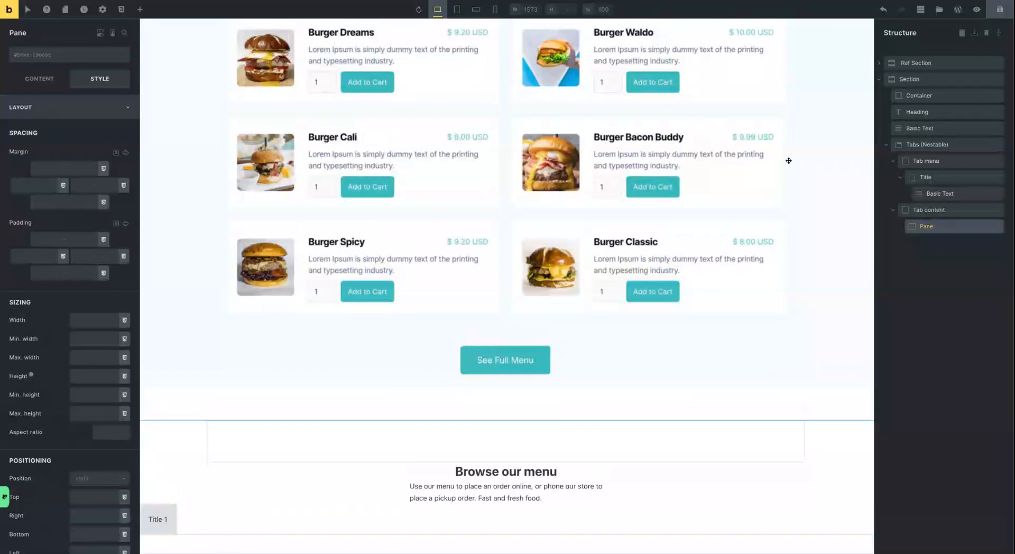
# Add a Block to the pane in the tab content and nest two more Blocks inside it
pyautogui.scroll(3, 391, 94)
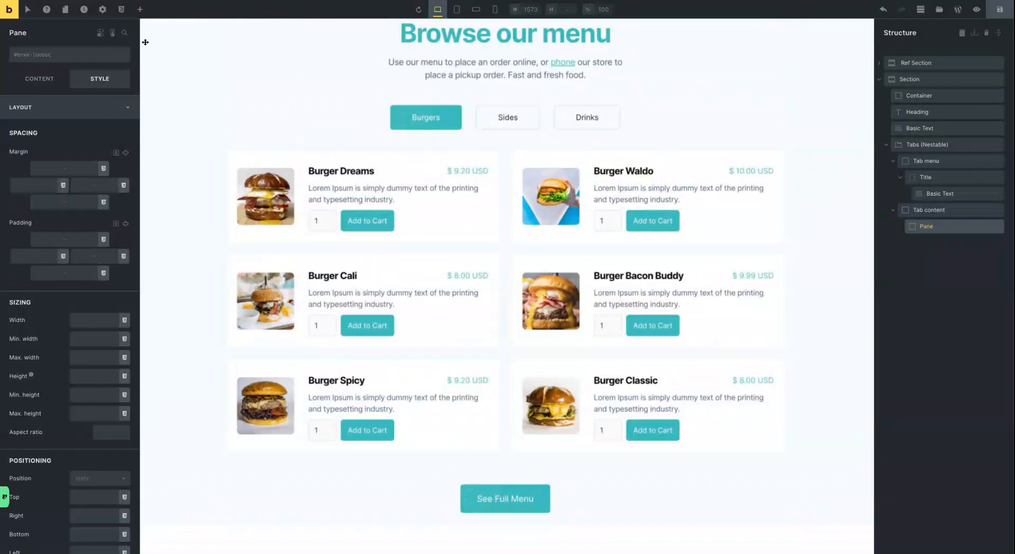
pyautogui.click(140, 10)
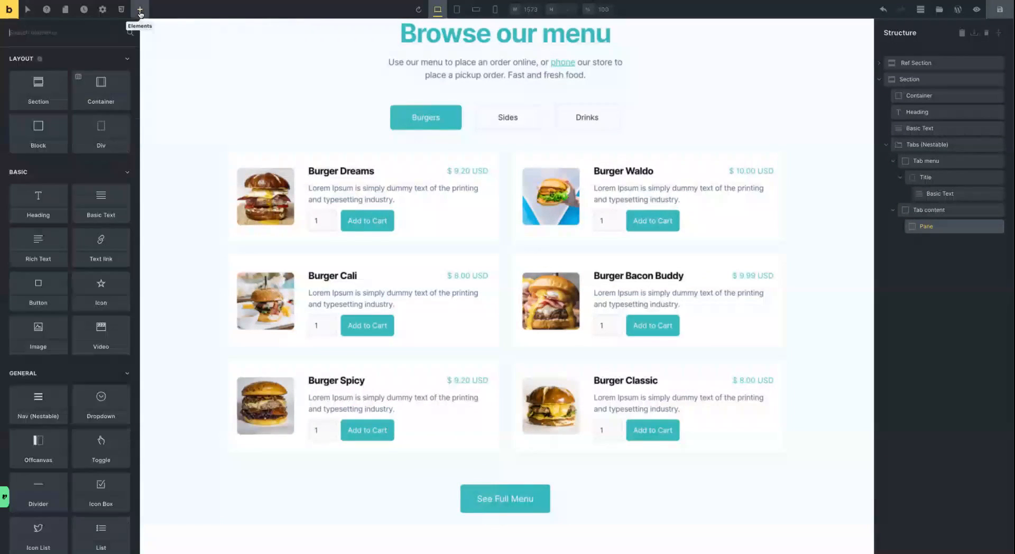
pyautogui.click(41, 135)
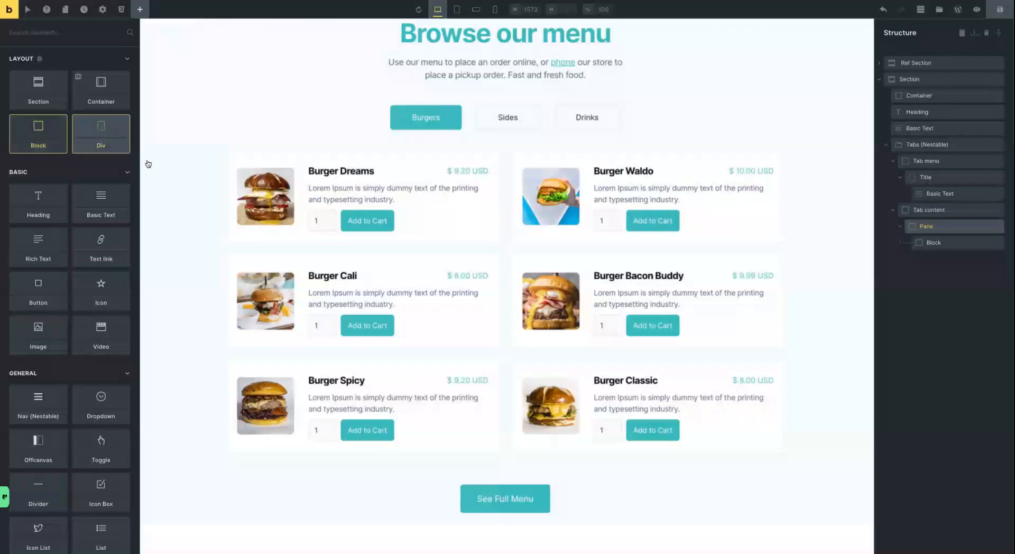
pyautogui.click(933, 242)
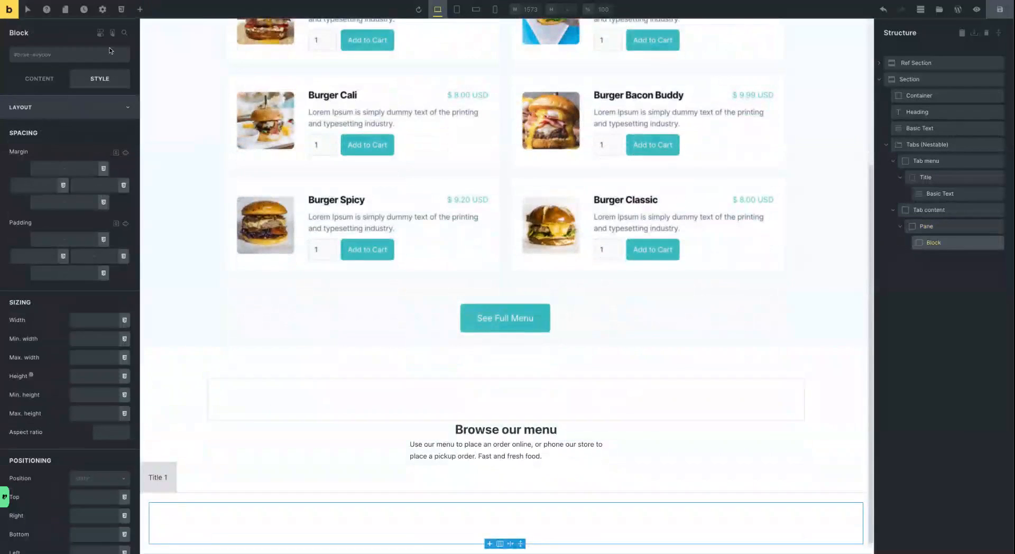
pyautogui.click(140, 9)
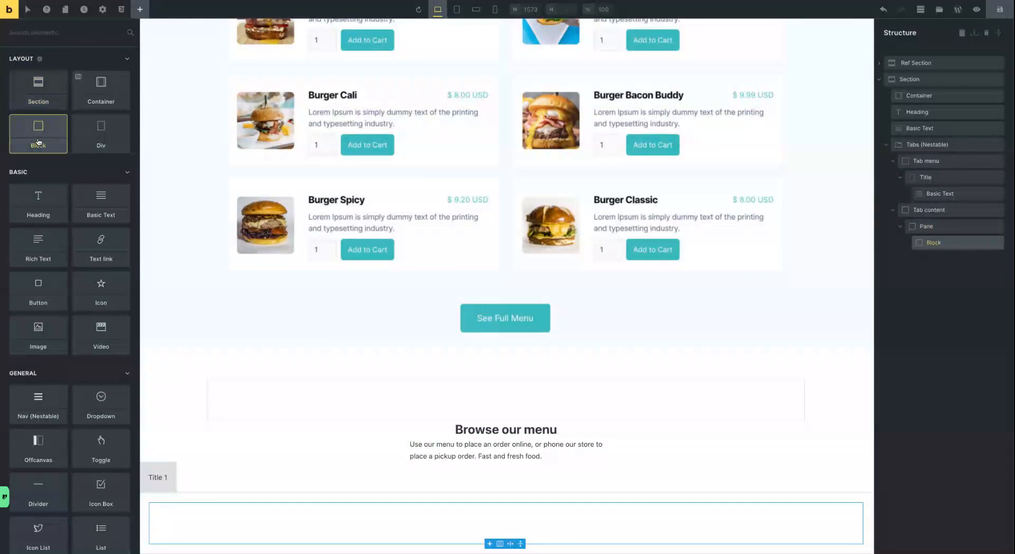
pyautogui.moveTo(38, 141); pyautogui.dragTo(910, 245)
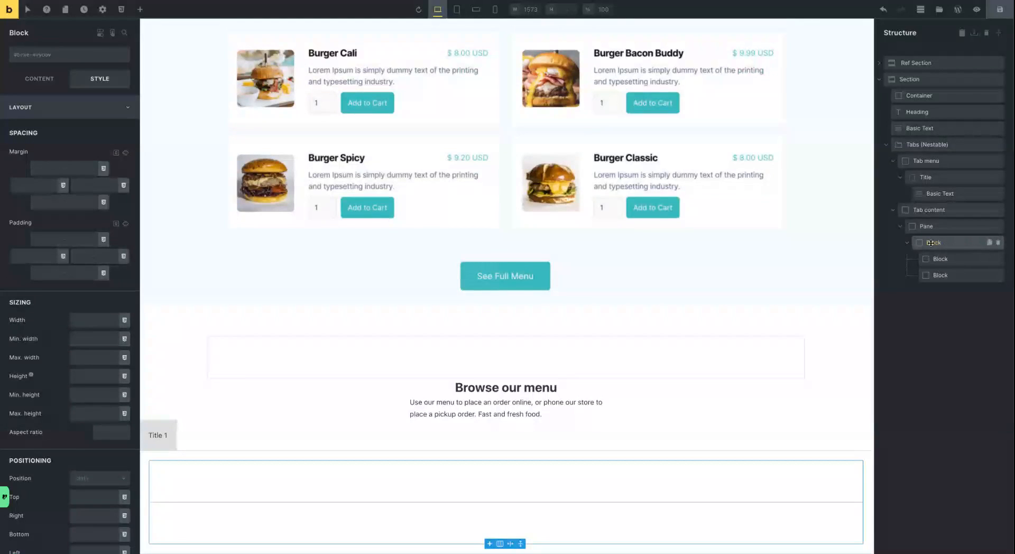
# Rename the outer Block inside the pane as menu card
pyautogui.doubleClick(932, 243)
pyautogui.write('menu cs')
pyautogui.write('rd')
# Rename the menu card's first nested Block as image-wrapper and the second as content wrapper
pyautogui.click(938, 259)
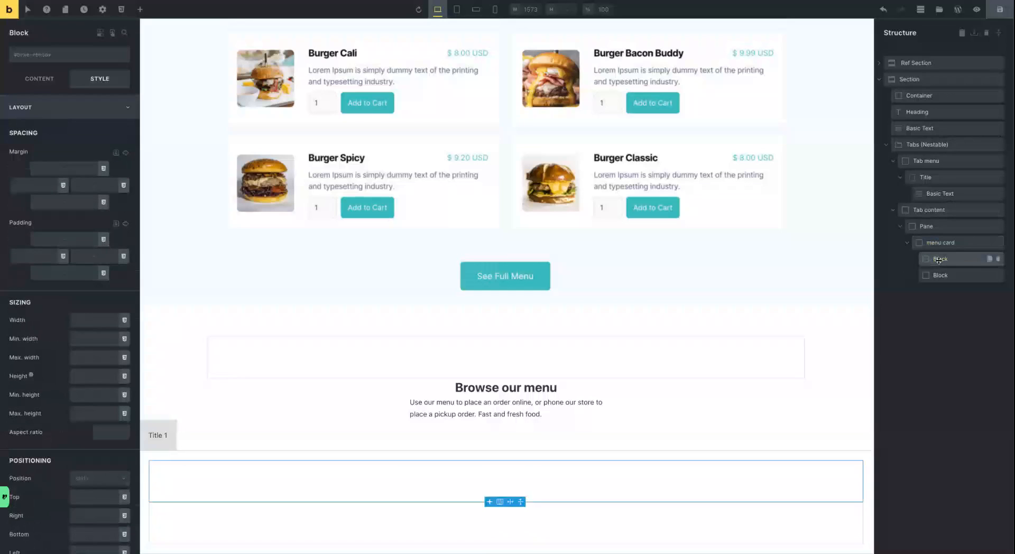
pyautogui.doubleClick(938, 259)
pyautogui.press('BackSpace')
pyautogui.write('image-wrapper')
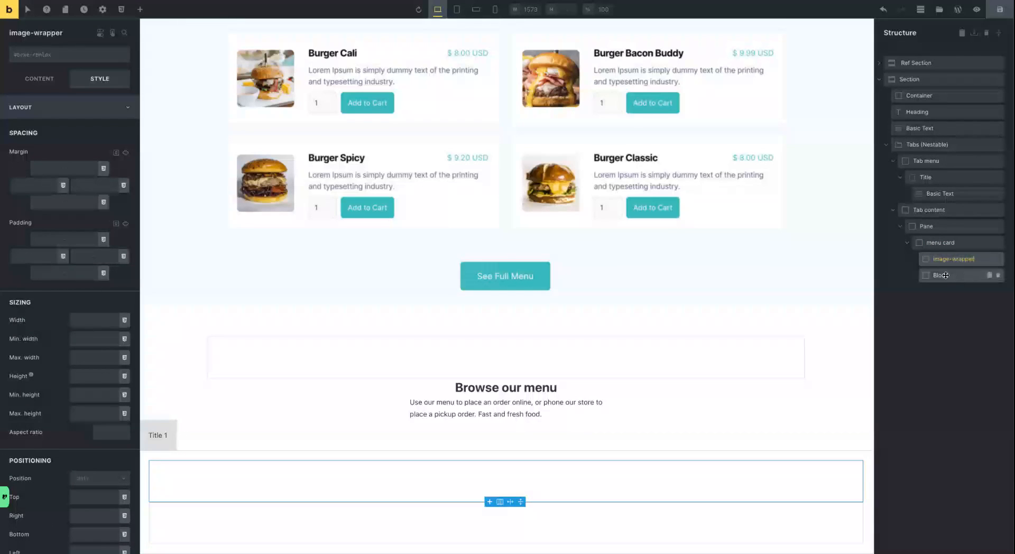
pyautogui.doubleClick(945, 275)
pyautogui.write('c')
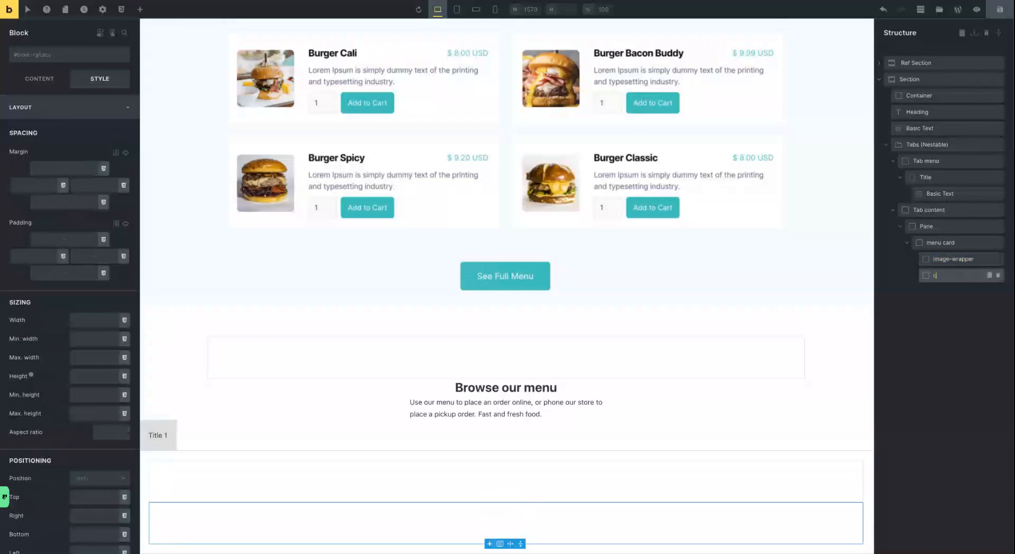
pyautogui.write('ontent wrapper')
pyautogui.press('Return')
# Nest a new Block inside the content wrapper of the menu card
pyautogui.scroll(3, 349, 108)
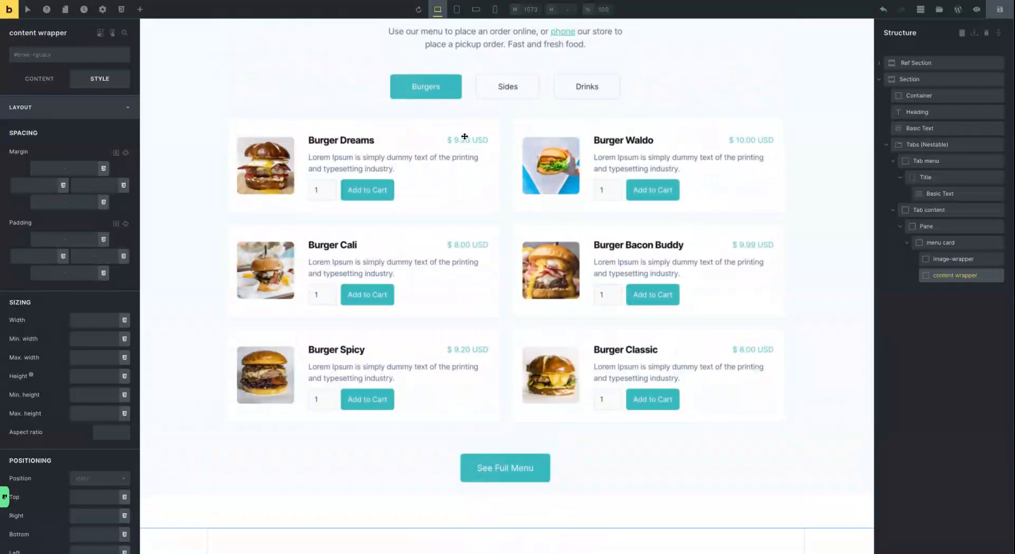
pyautogui.scroll(-3, 529, 238)
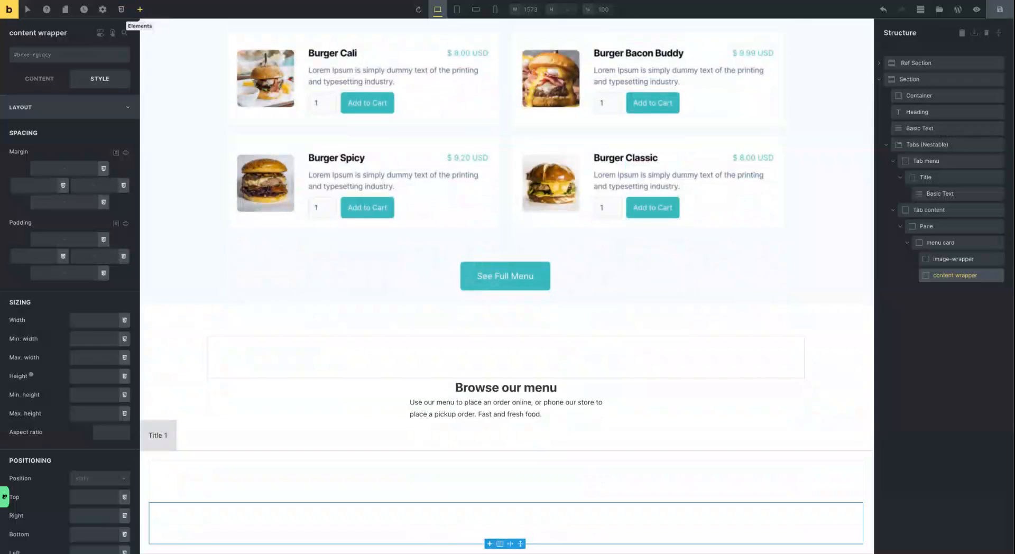
pyautogui.click(140, 9)
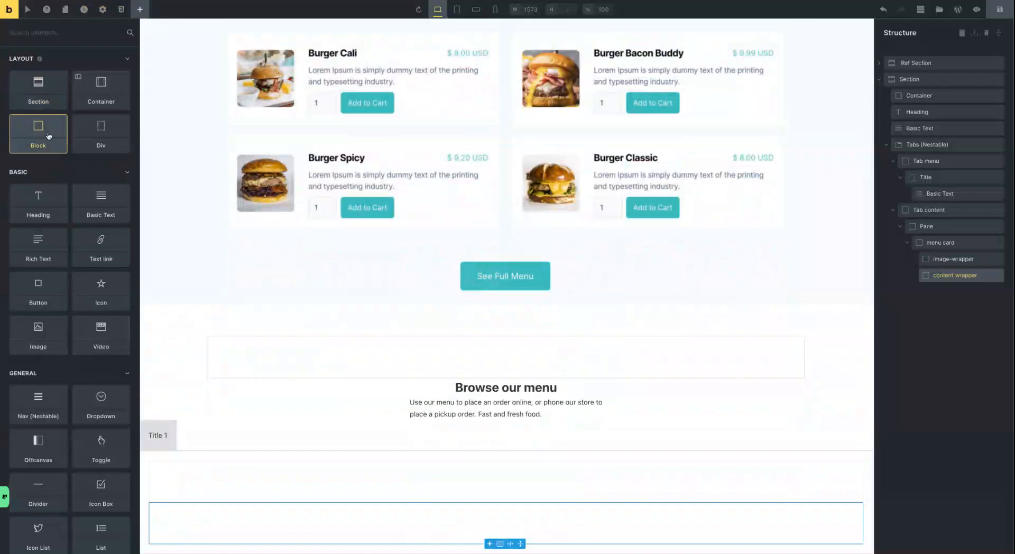
pyautogui.moveTo(43, 135); pyautogui.dragTo(914, 275)
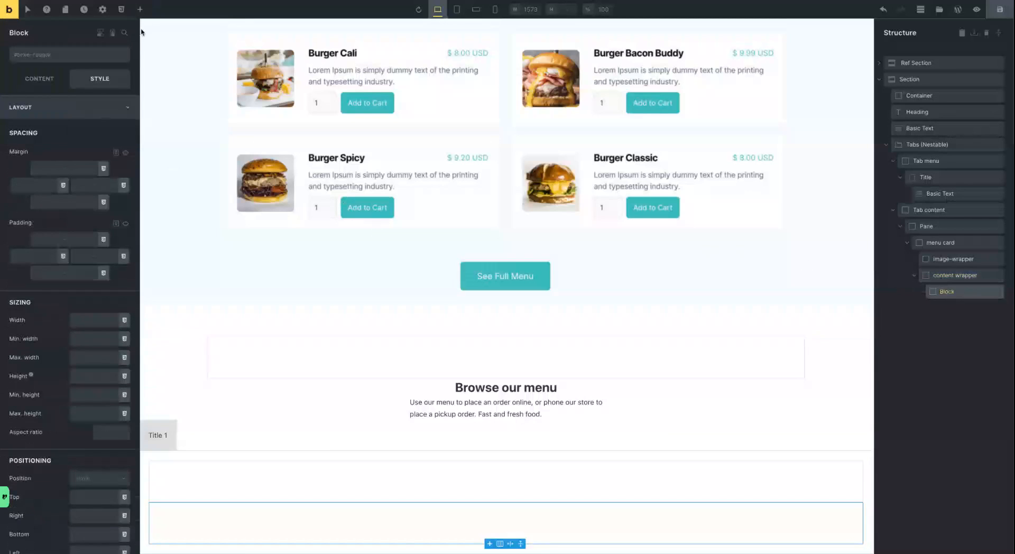
# Add a Product title and a Product price element inside the content wrapper's Block
pyautogui.click(141, 9)
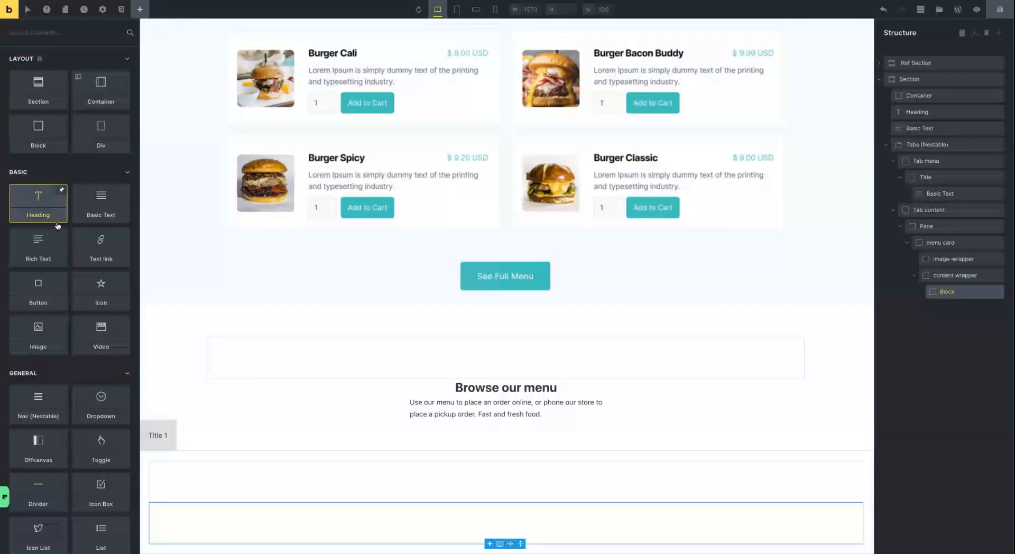
pyautogui.scroll(-20, 58, 226)
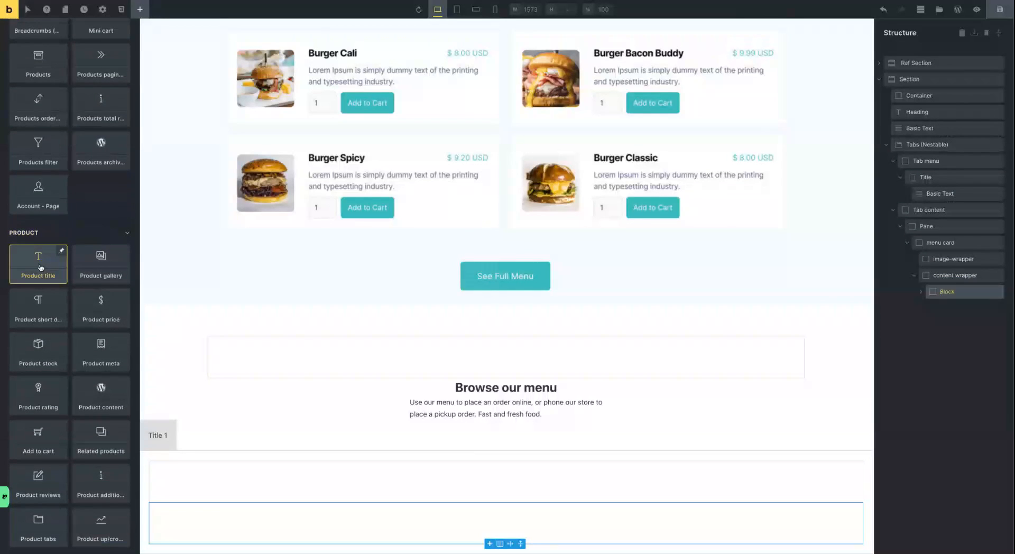
pyautogui.moveTo(39, 267); pyautogui.dragTo(949, 313)
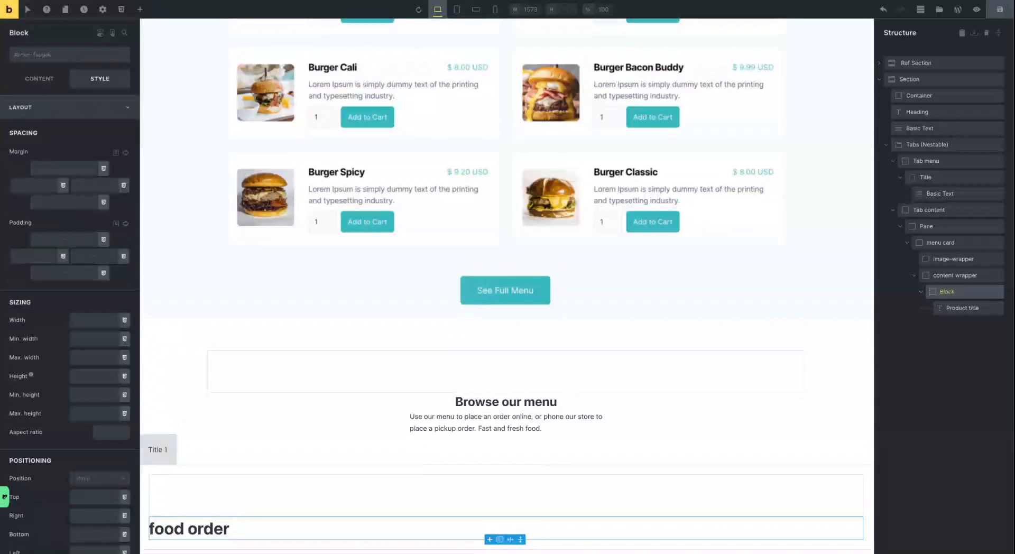
pyautogui.click(139, 9)
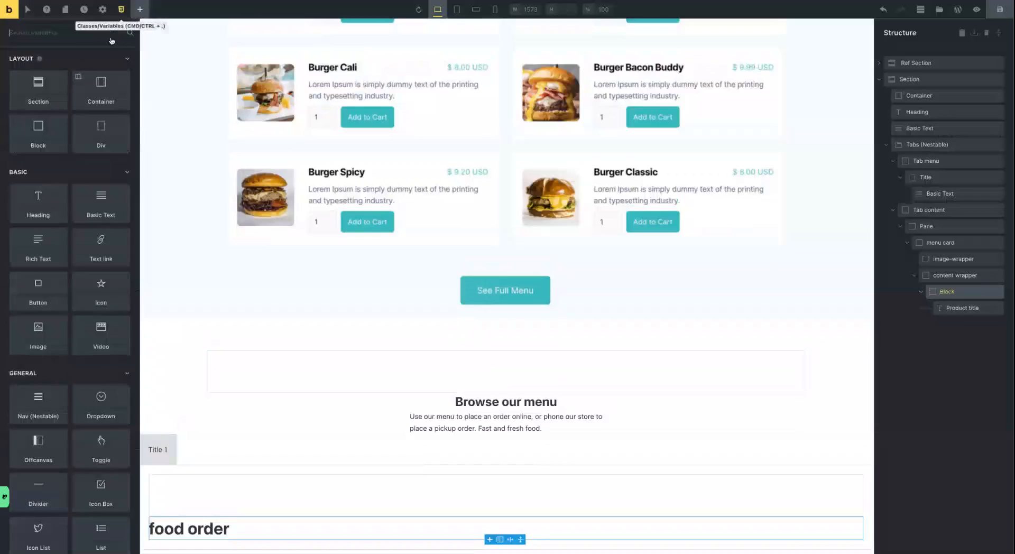
pyautogui.scroll(-15, 41, 201)
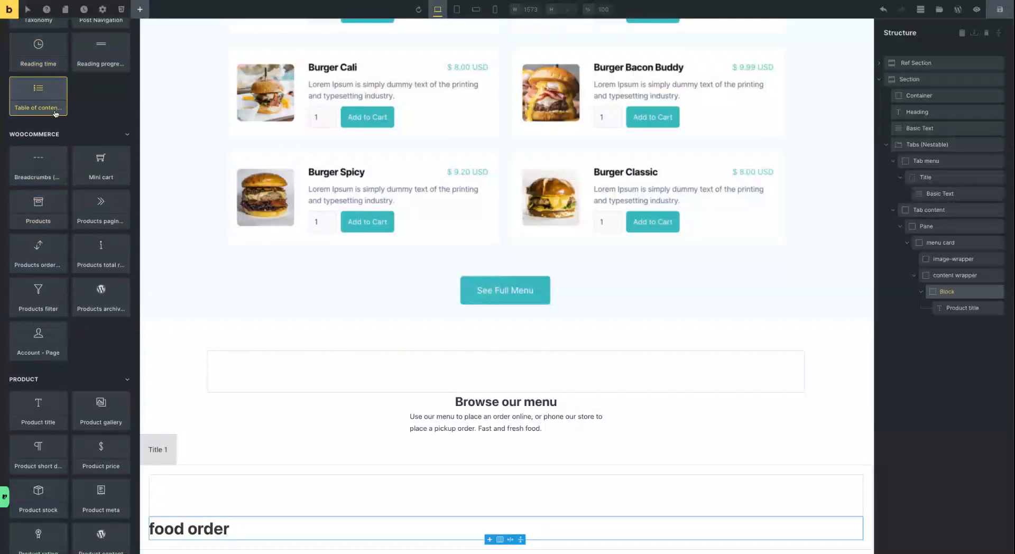
pyautogui.scroll(-3, 103, 275)
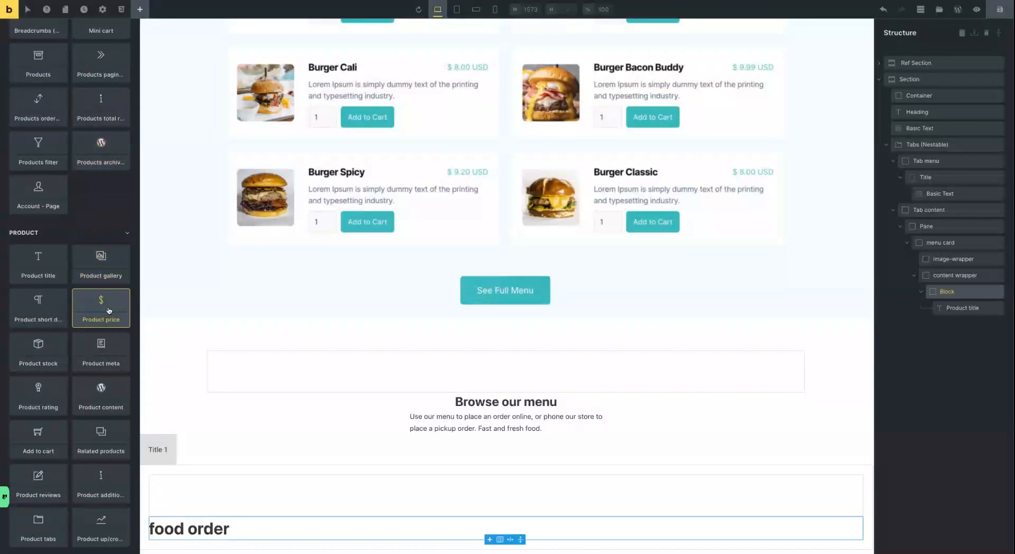
pyautogui.click(108, 310)
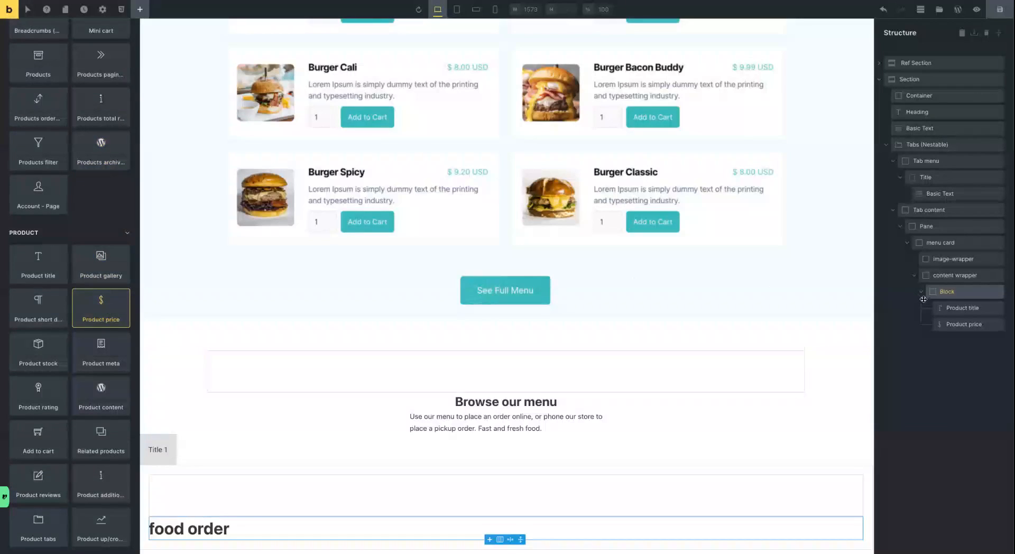
pyautogui.click(952, 292)
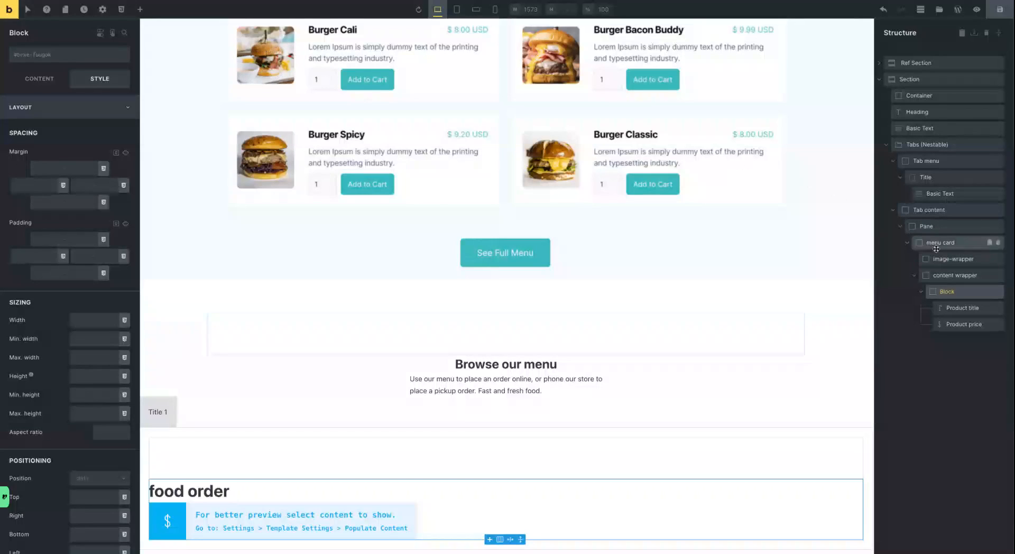
# Add an Image element inside the image-wrapper of the menu card
pyautogui.click(952, 259)
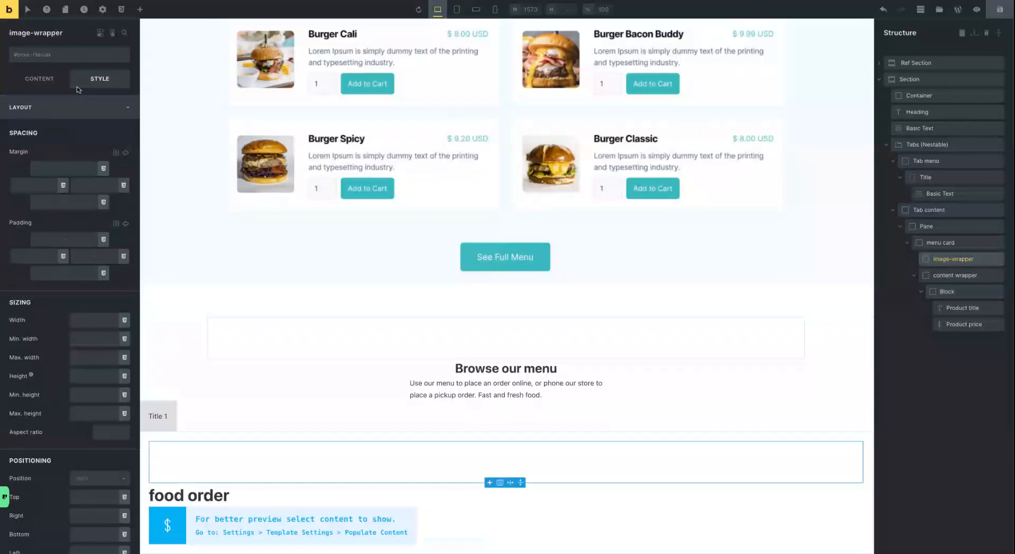
pyautogui.click(140, 9)
pyautogui.scroll(-3, 77, 267)
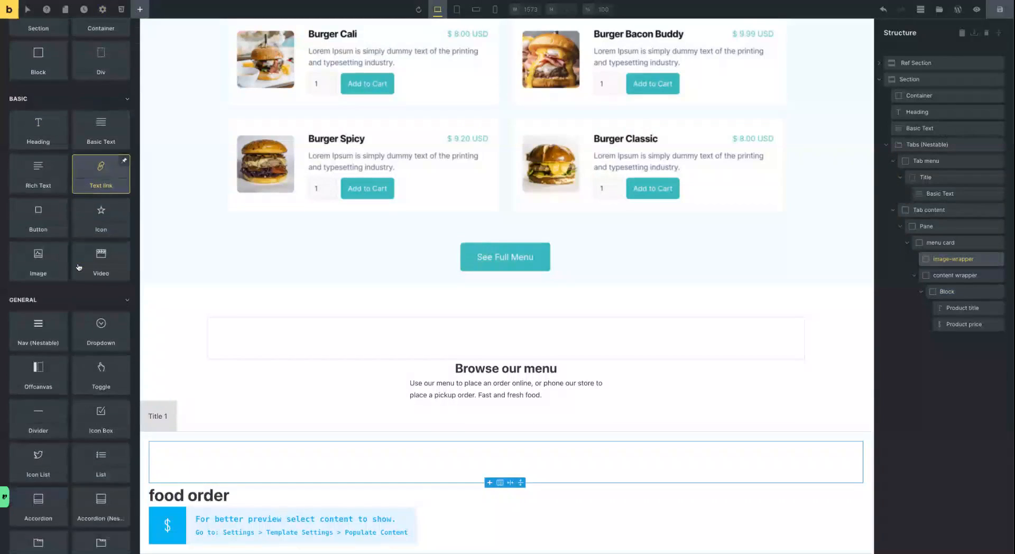
pyautogui.scroll(-2, 78, 267)
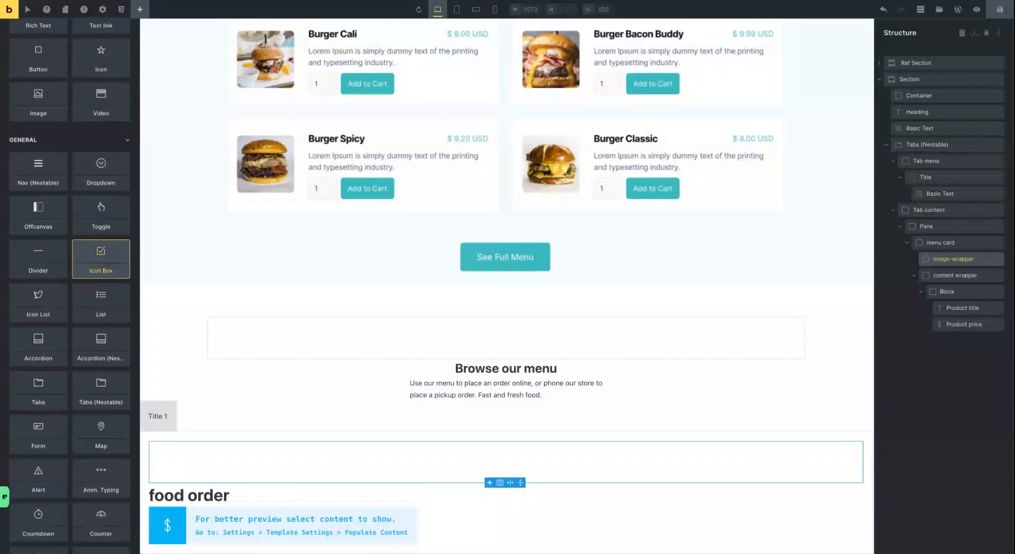
pyautogui.scroll(5, 53, 211)
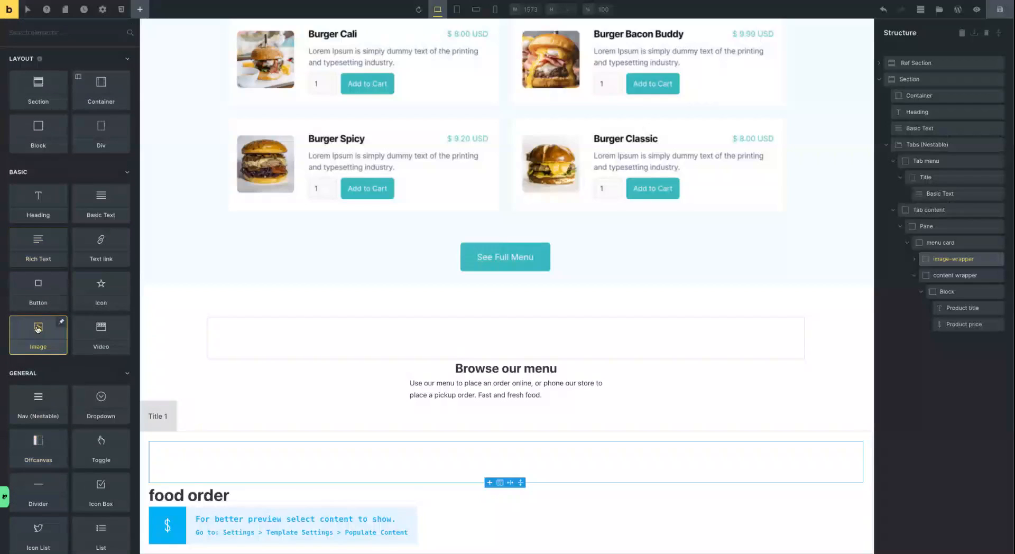
pyautogui.moveTo(38, 332); pyautogui.dragTo(313, 437)
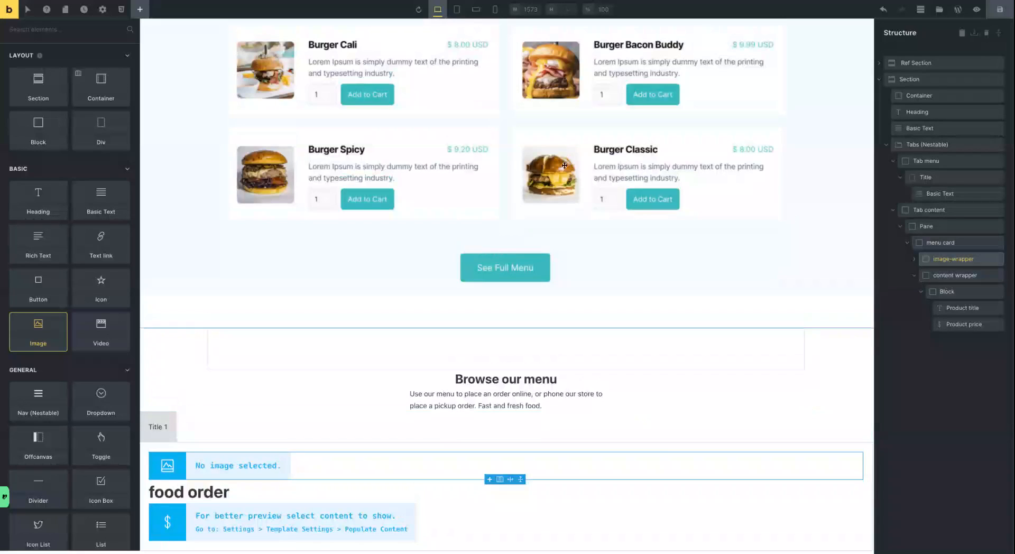
# Add a Basic Text element and place it directly in the content wrapper, below the Block with the product title and price
pyautogui.click(947, 292)
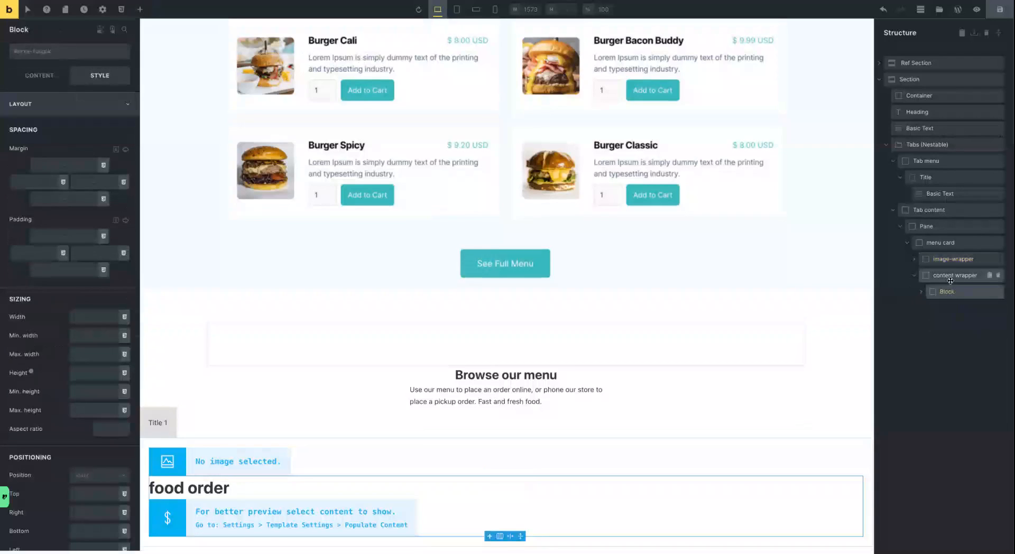
pyautogui.click(140, 10)
pyautogui.click(101, 198)
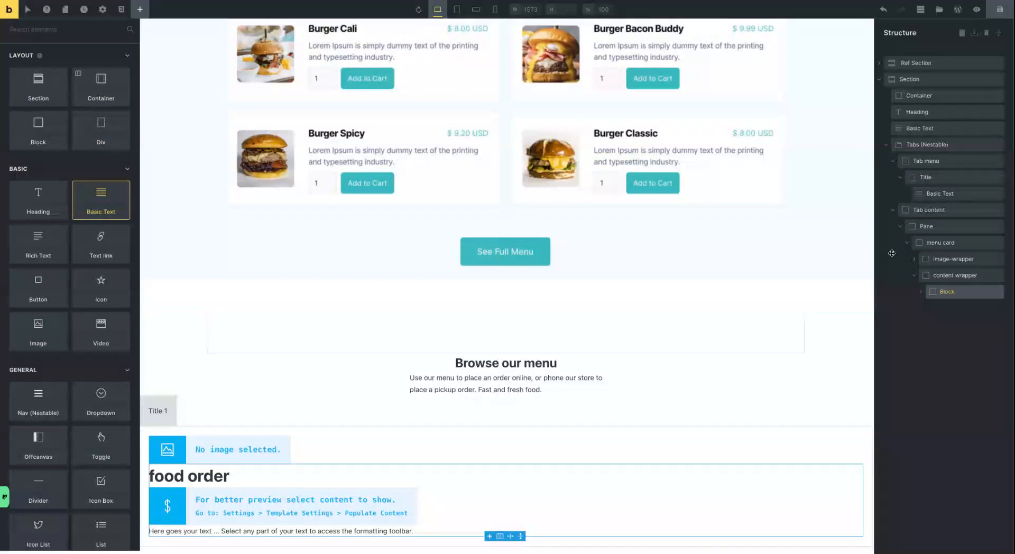
pyautogui.click(923, 294)
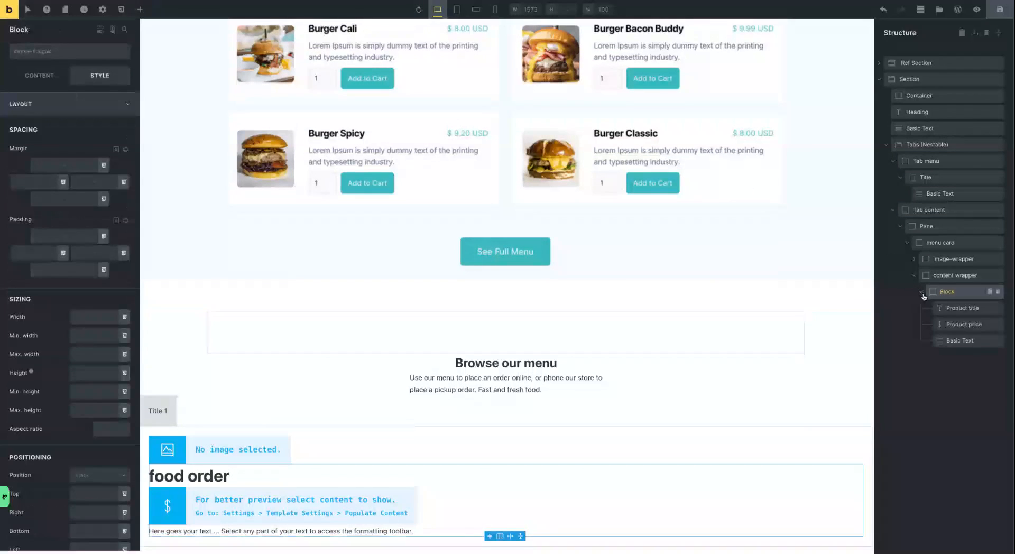
pyautogui.moveTo(947, 341); pyautogui.dragTo(951, 299)
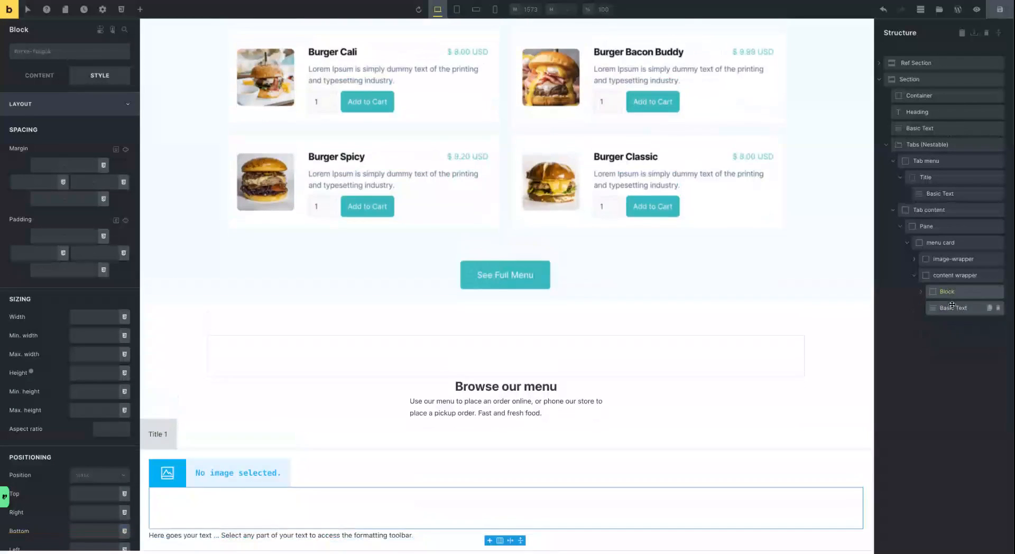
# Add an Add to cart element below the Basic Text in the content wrapper
pyautogui.click(944, 310)
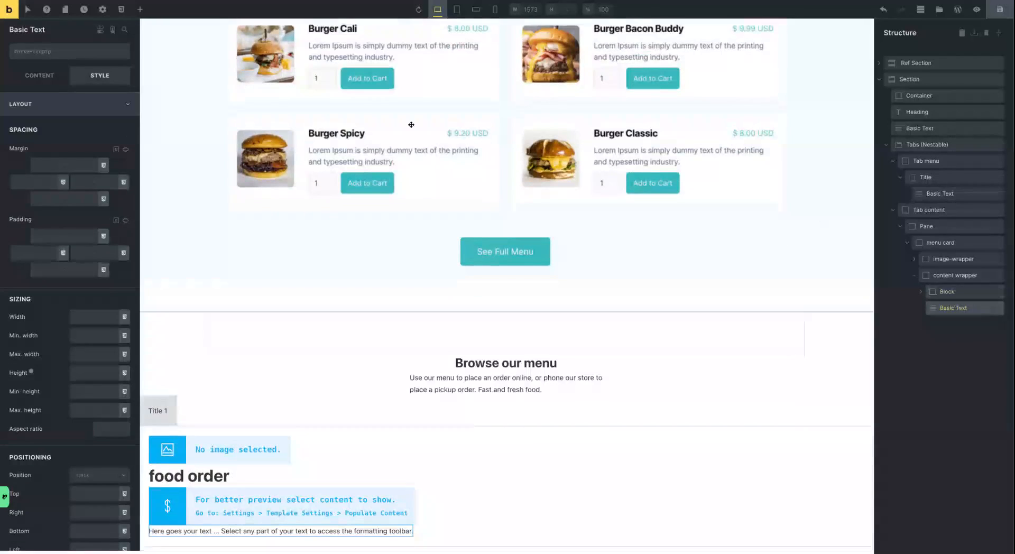
pyautogui.click(140, 10)
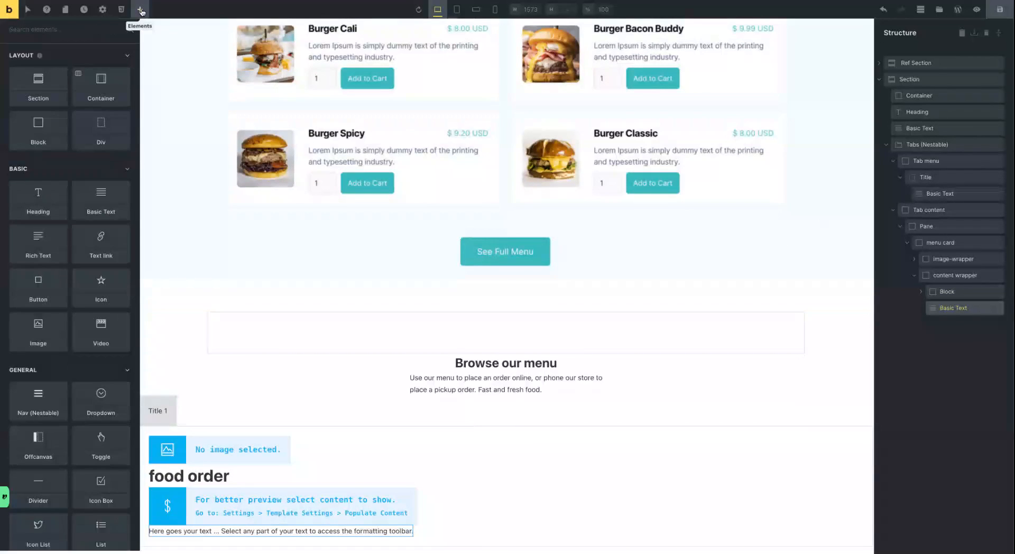
pyautogui.write('add')
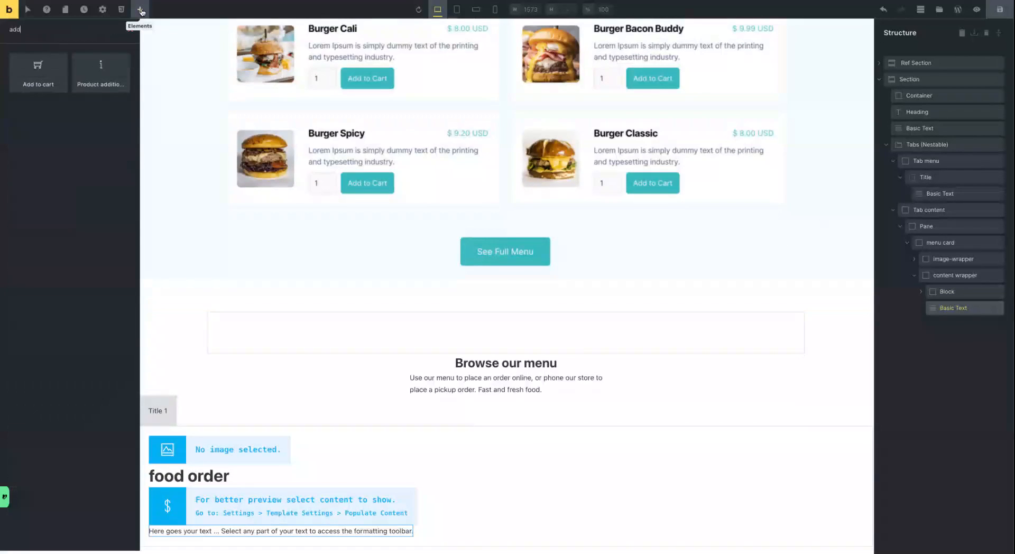
pyautogui.click(33, 72)
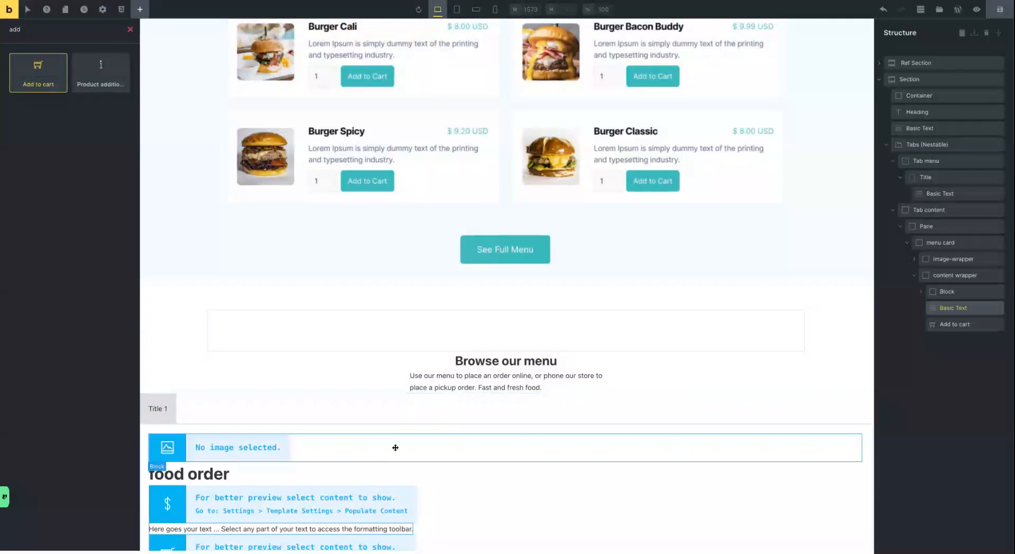
pyautogui.scroll(-1, 395, 447)
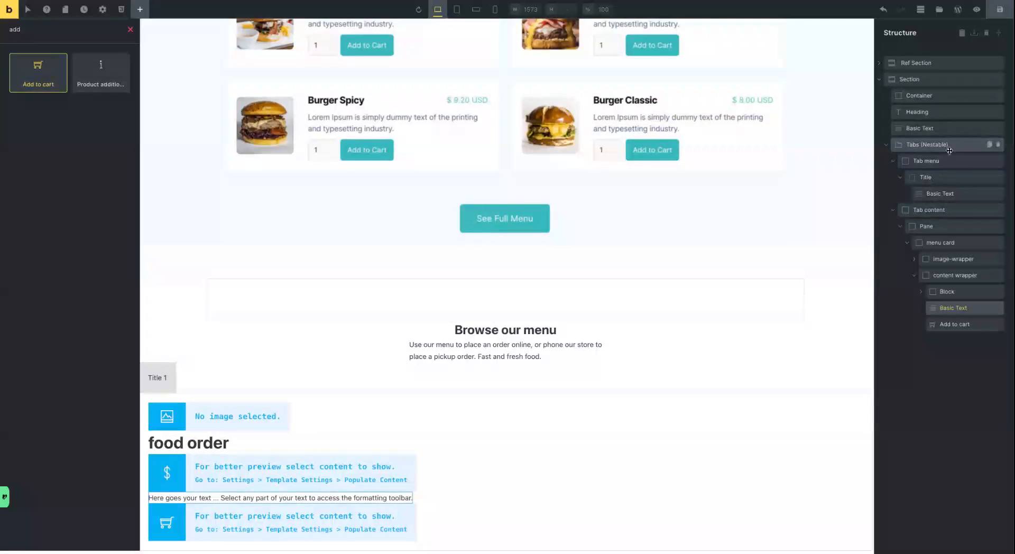
# Create the CSS class tab-pane on the Pane inside the tab content
pyautogui.click(946, 193)
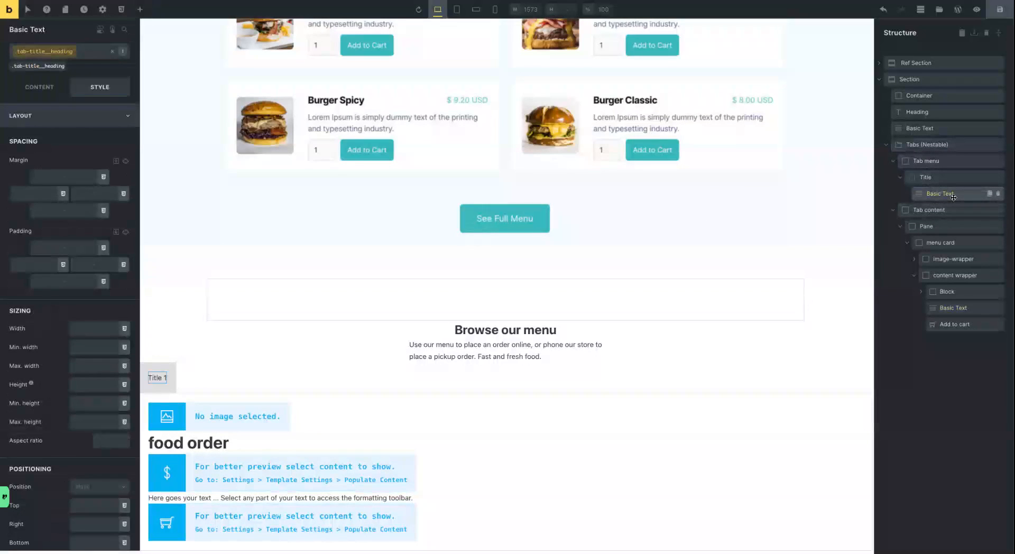
pyautogui.click(945, 227)
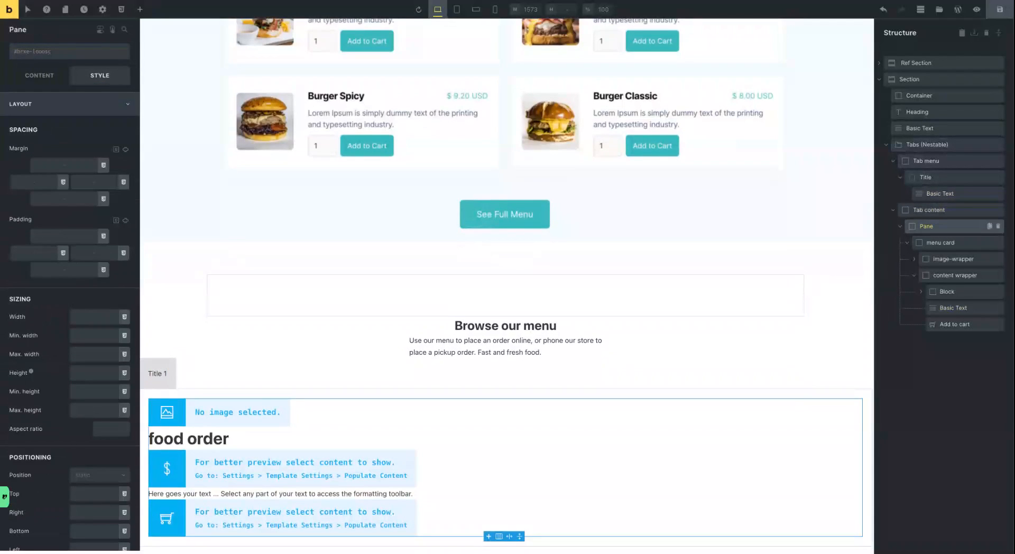
pyautogui.click(61, 52)
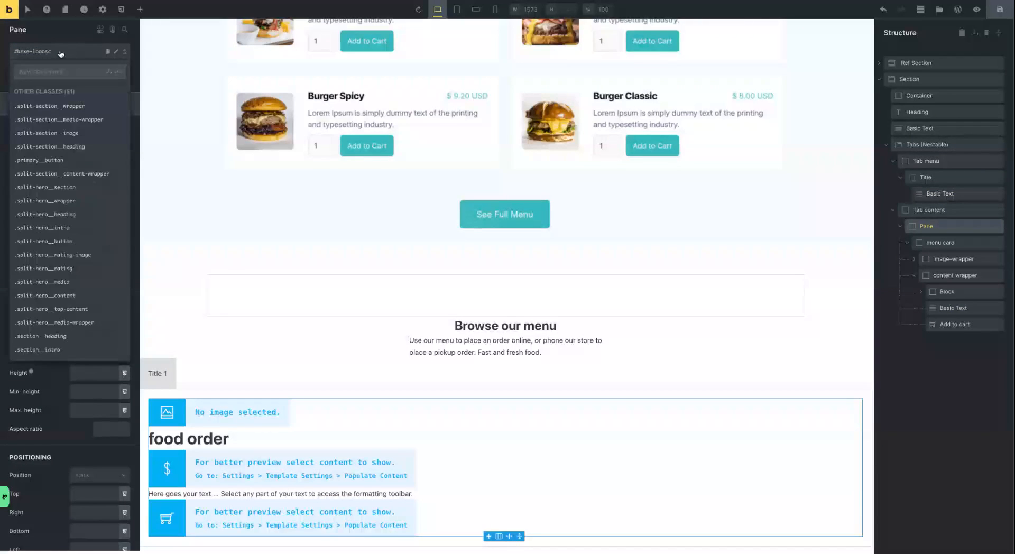
pyautogui.write('tab-p')
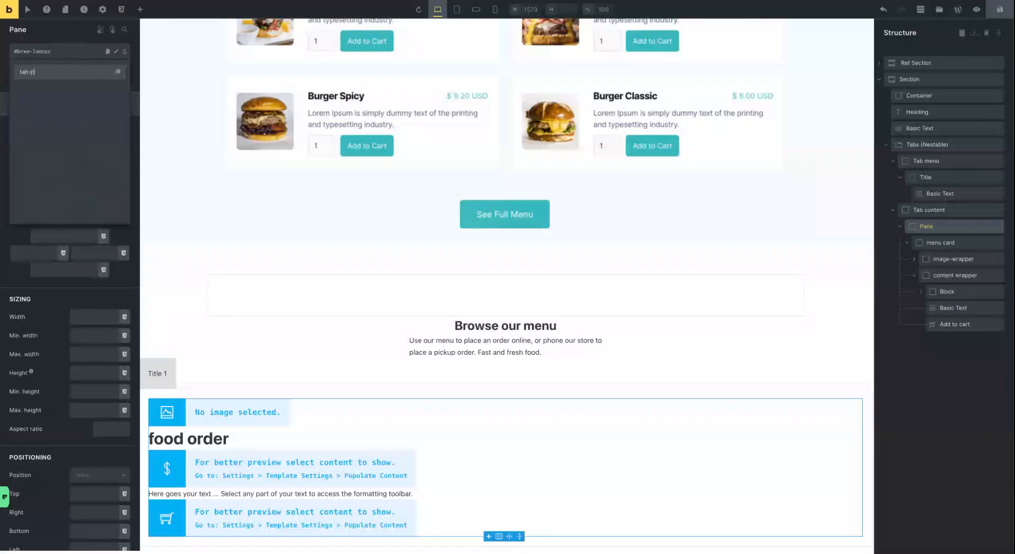
pyautogui.write('ane')
pyautogui.press('Return')
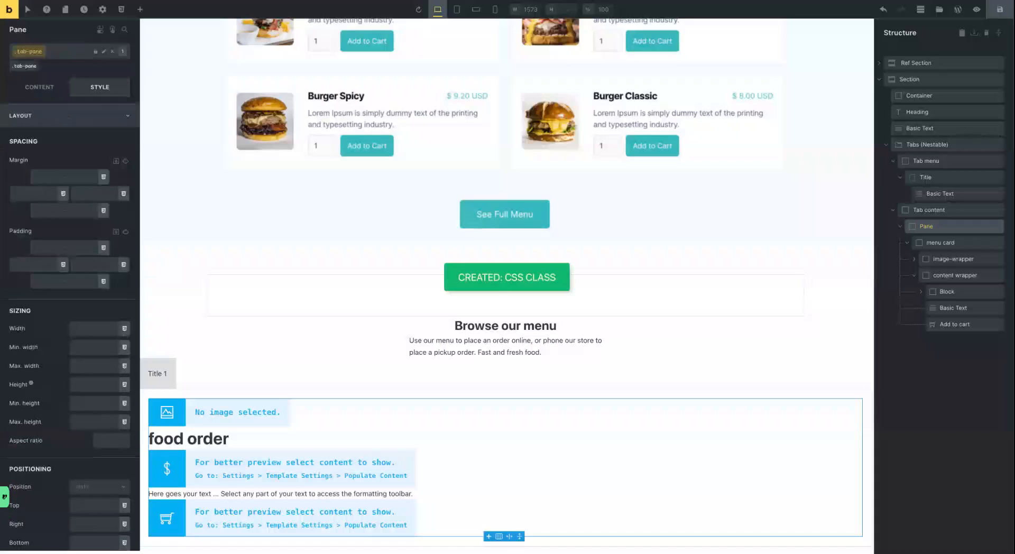
# Create the CSS class menu-card on the menu card block
pyautogui.click(940, 242)
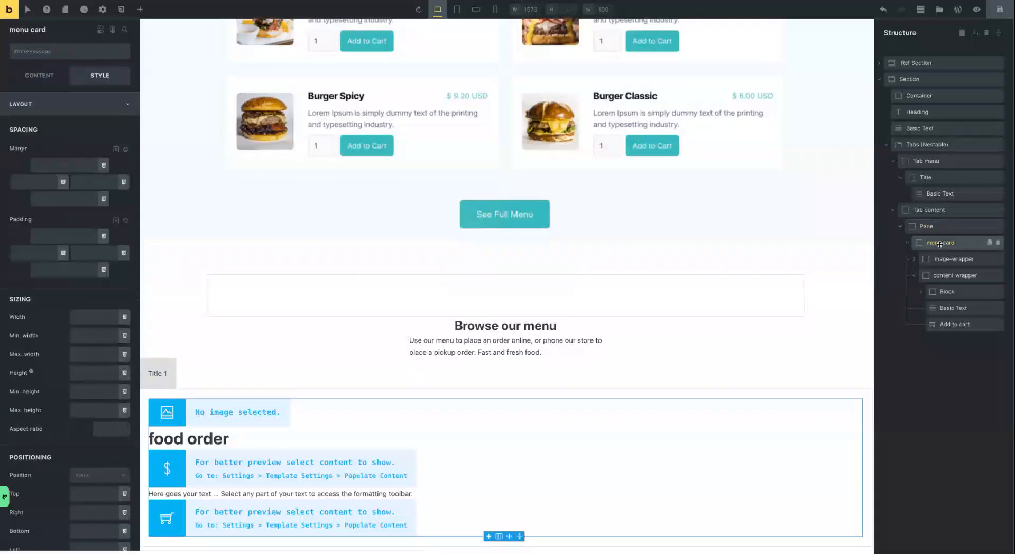
pyautogui.click(61, 51)
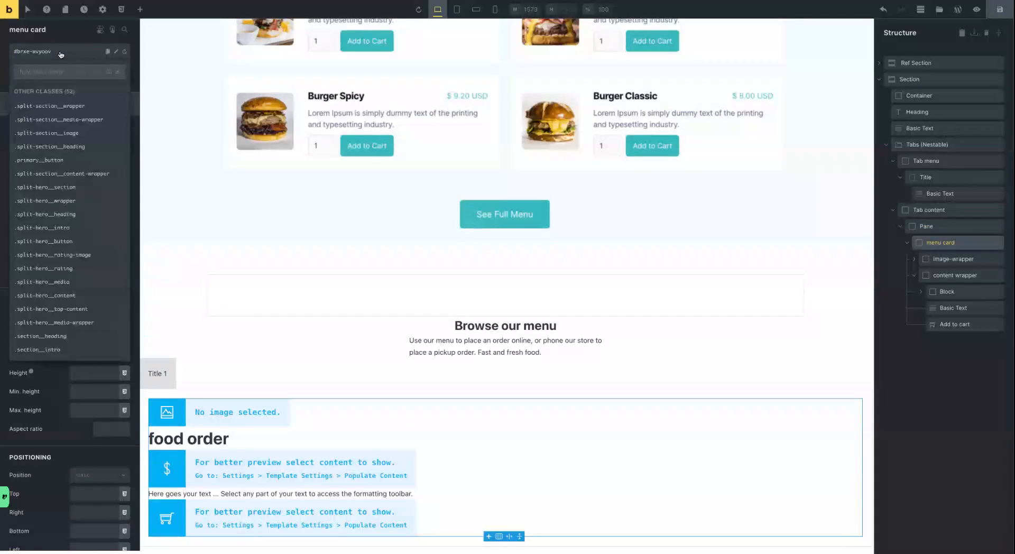
pyautogui.write('menu-card')
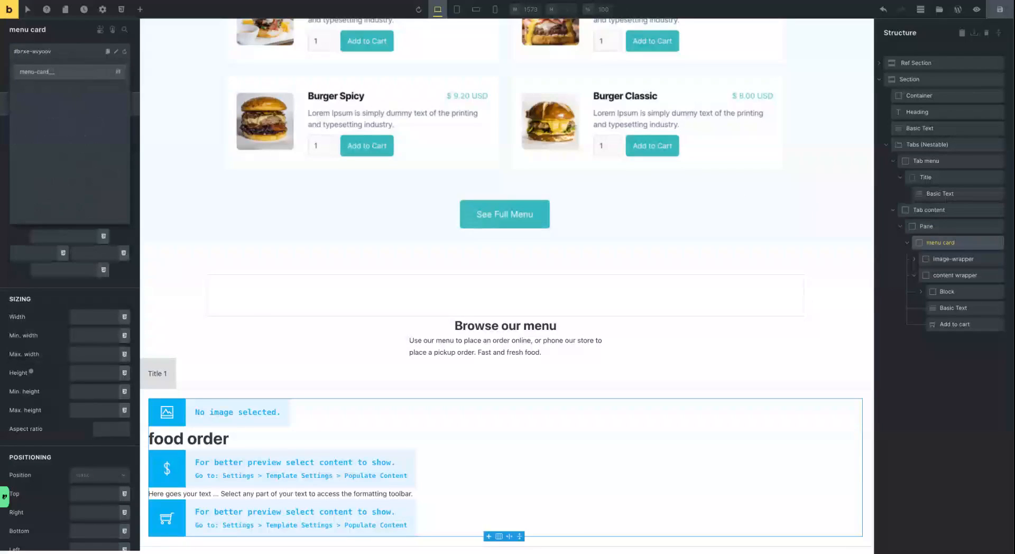
pyautogui.press('Return')
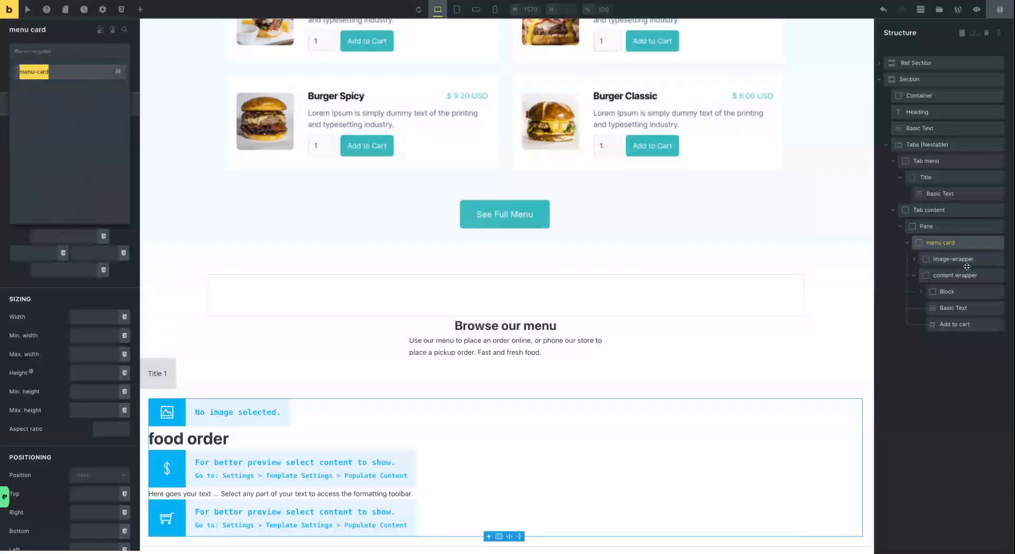
pyautogui.click(951, 258)
pyautogui.click(70, 52)
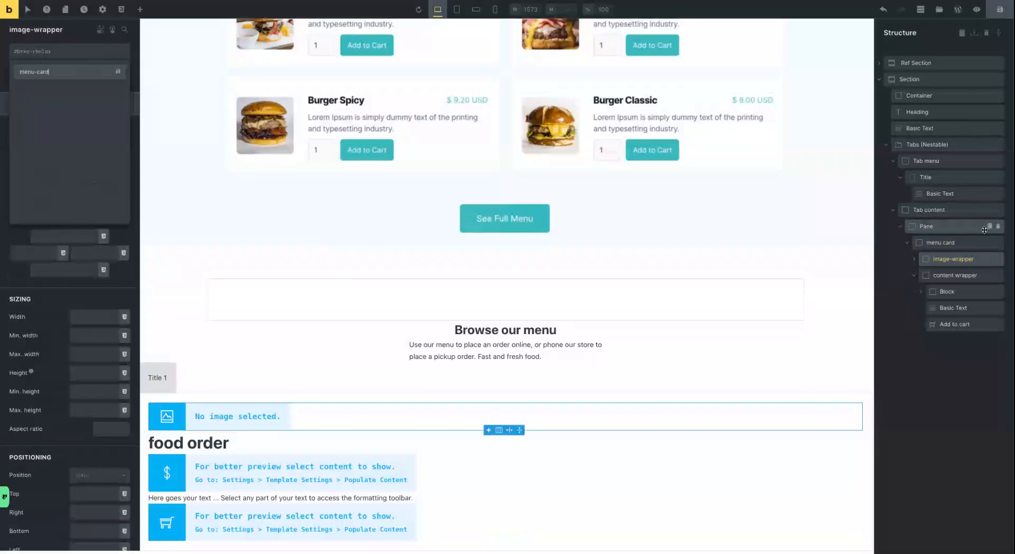
pyautogui.click(946, 242)
pyautogui.click(42, 53)
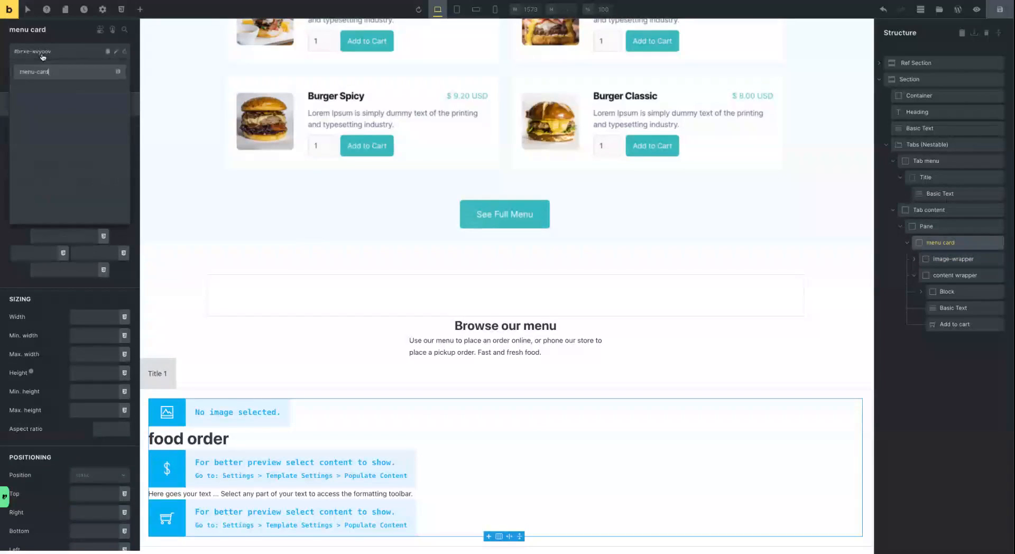
pyautogui.press('Return')
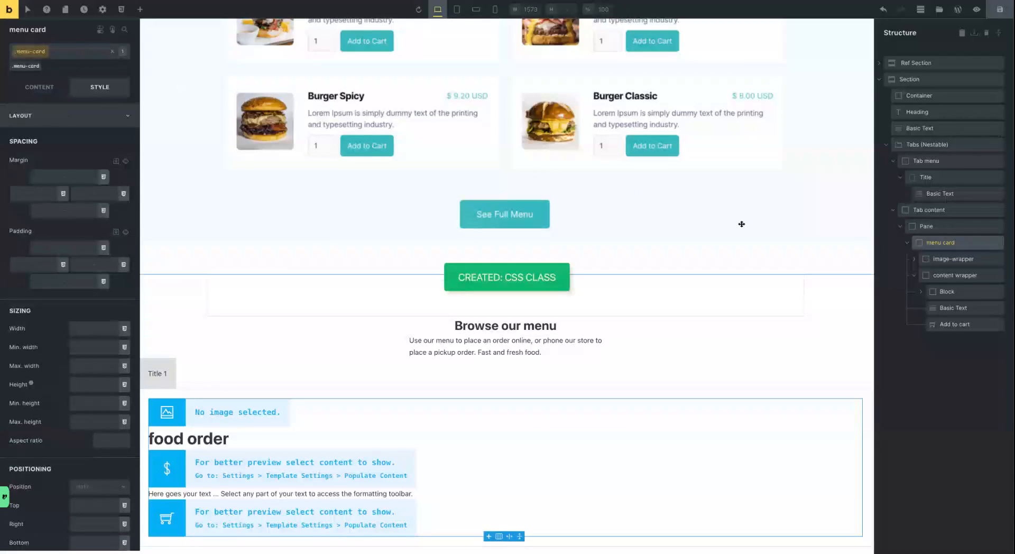
# Create the CSS class menu-card__image-wrapper on the image-wrapper block
pyautogui.click(949, 260)
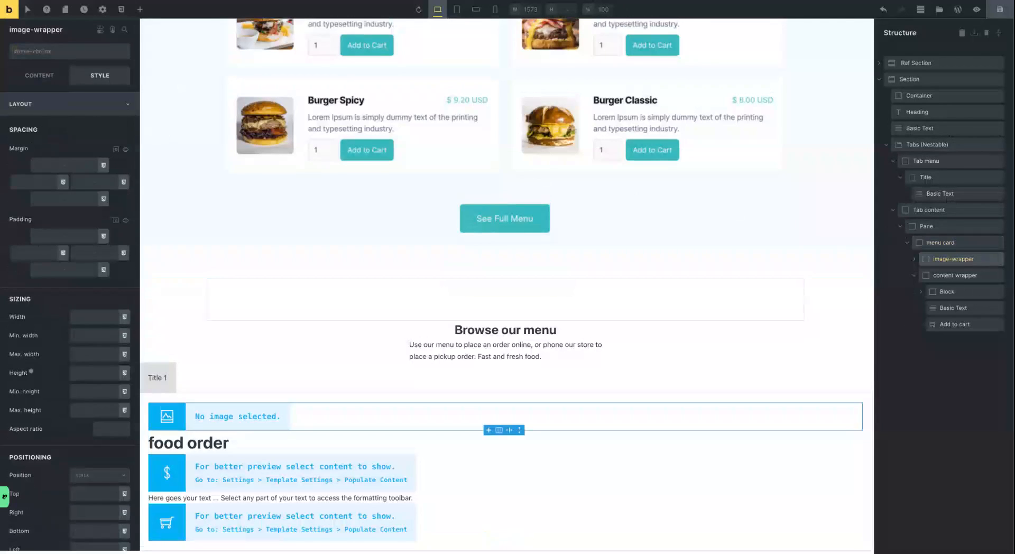
pyautogui.click(47, 52)
pyautogui.write('menu-card')
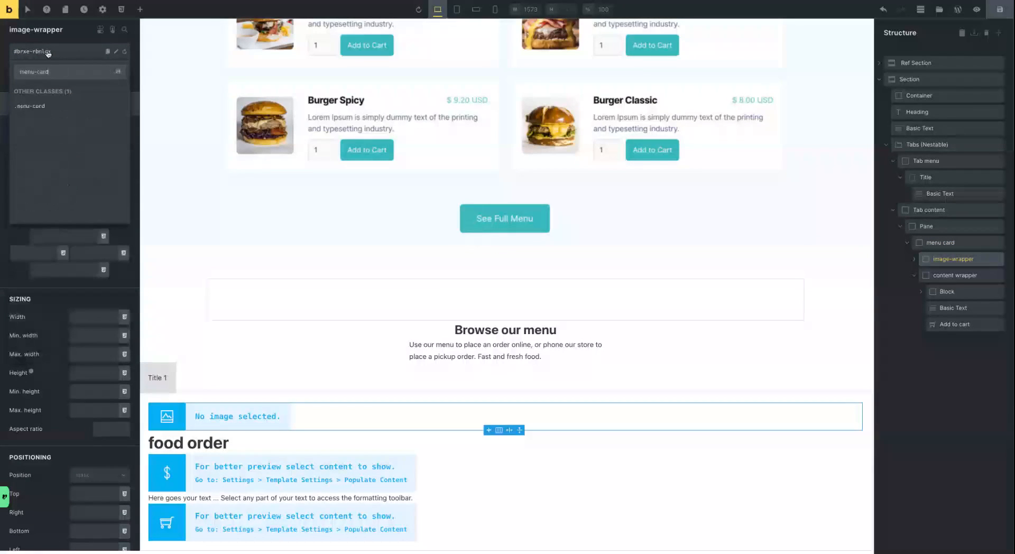
pyautogui.write('__image-wrapper')
pyautogui.press('Return')
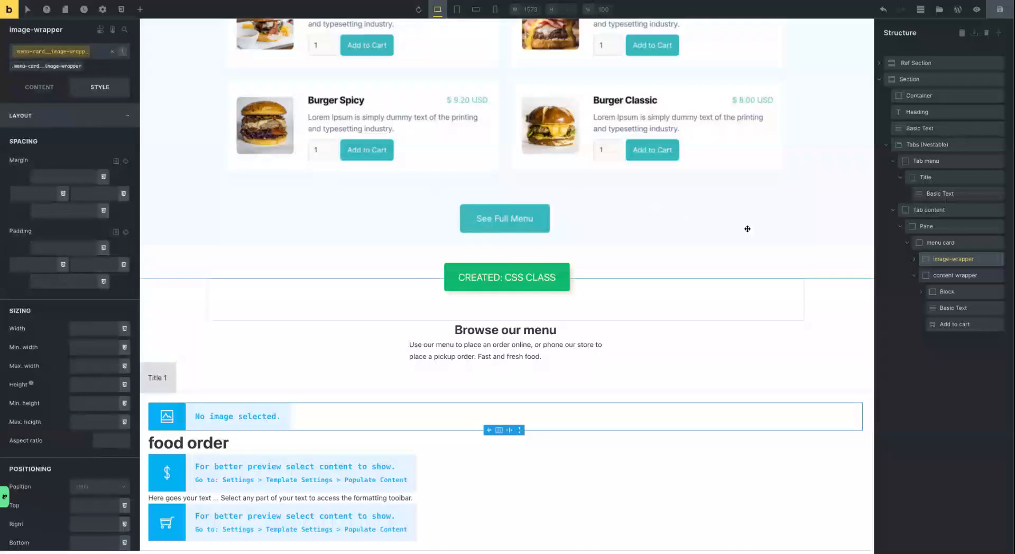
# Create the CSS class menu-card__image on the Image element inside the image-wrapper
pyautogui.click(914, 259)
pyautogui.click(961, 276)
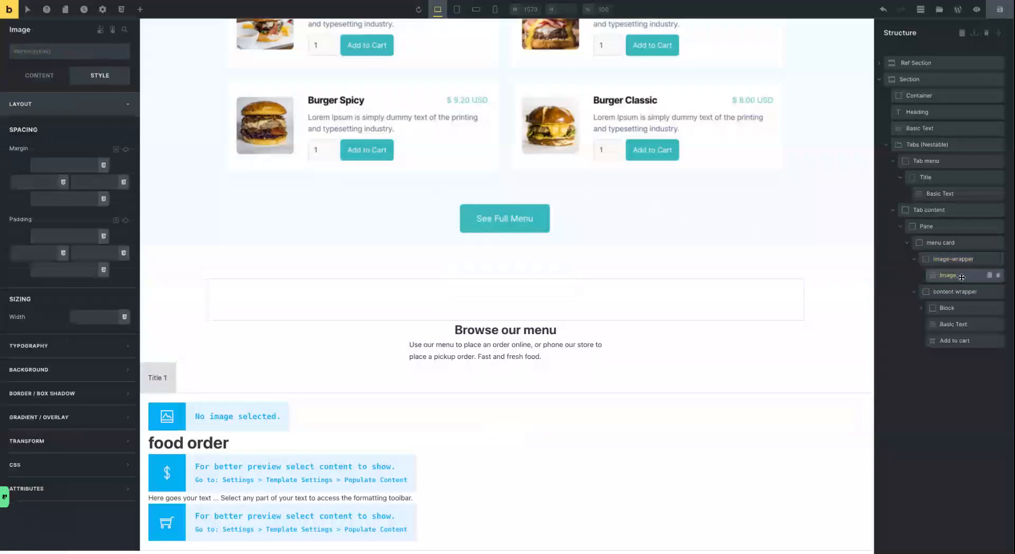
pyautogui.click(68, 54)
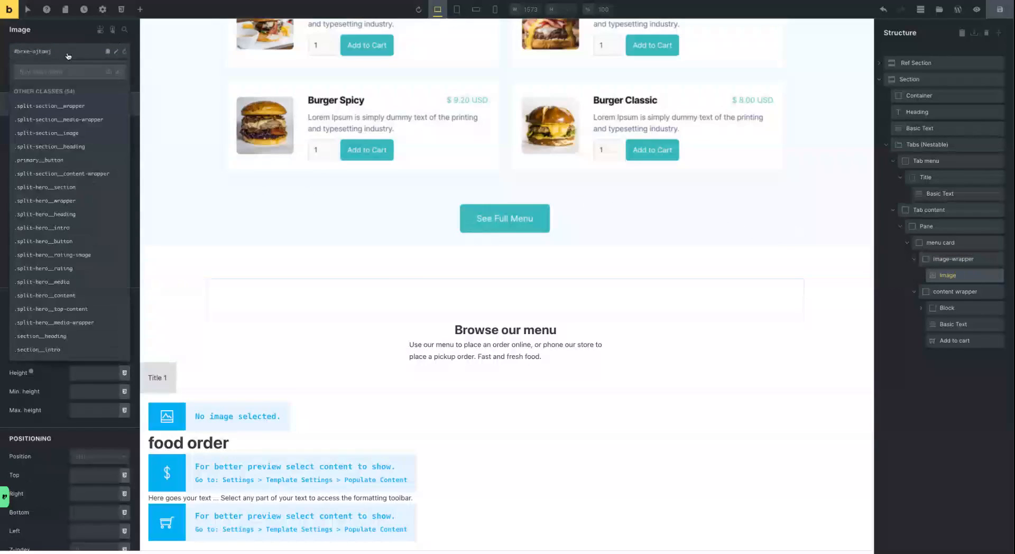
pyautogui.write('menu-card__')
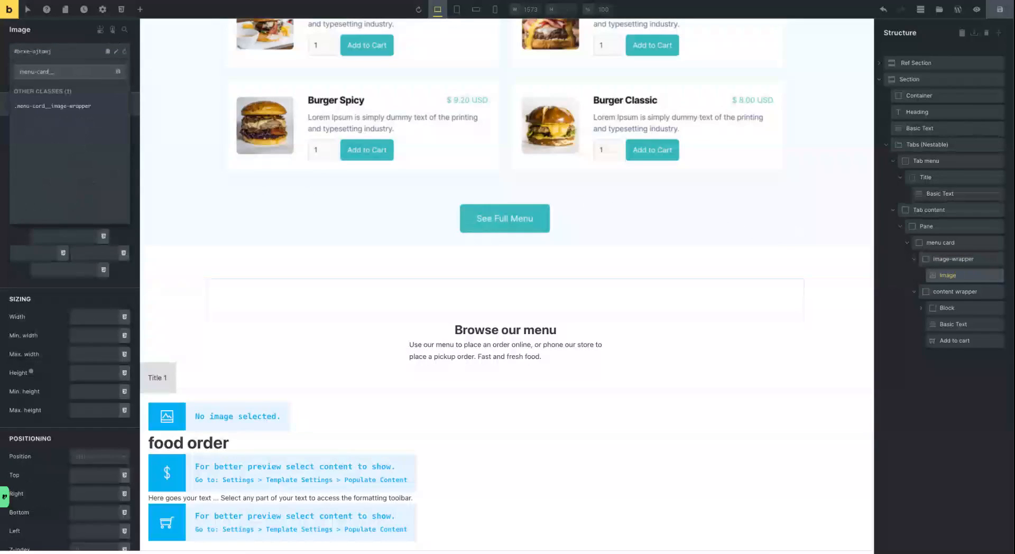
pyautogui.write('img')
pyautogui.press('Return')
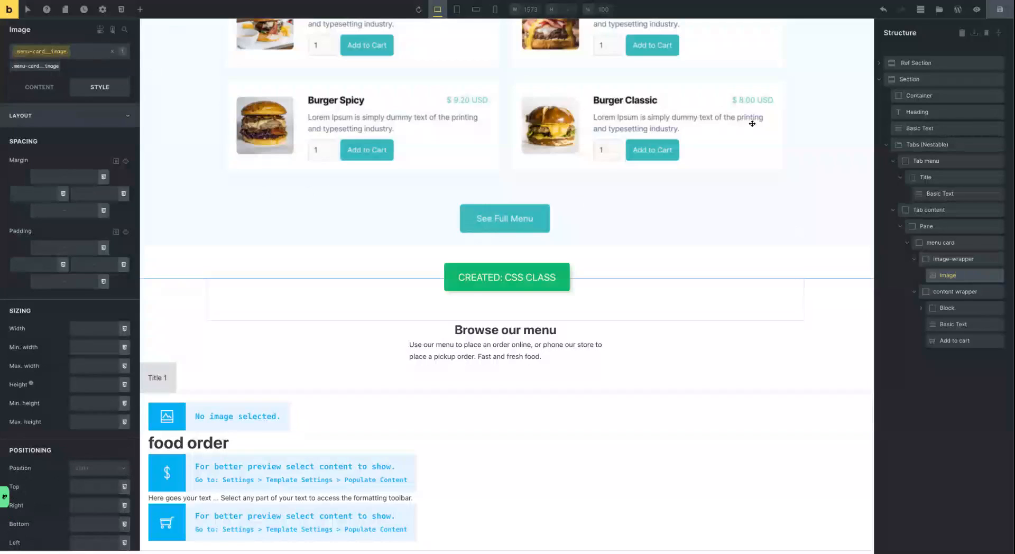
# Create the CSS class menu-card__content-wrapper on the content wrapper block
pyautogui.click(948, 291)
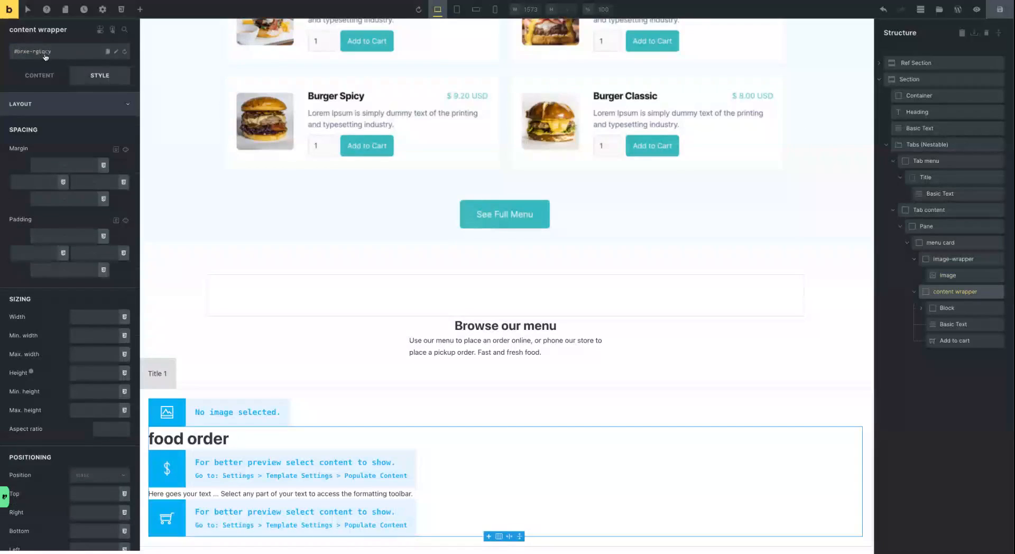
pyautogui.click(45, 54)
pyautogui.write('menu-card')
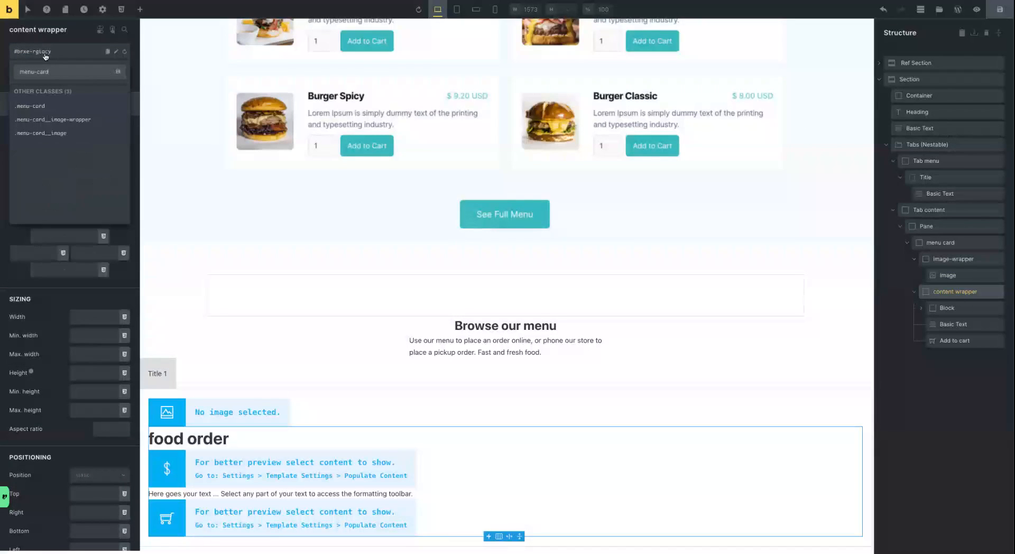
pyautogui.write('__')
pyautogui.write('d')
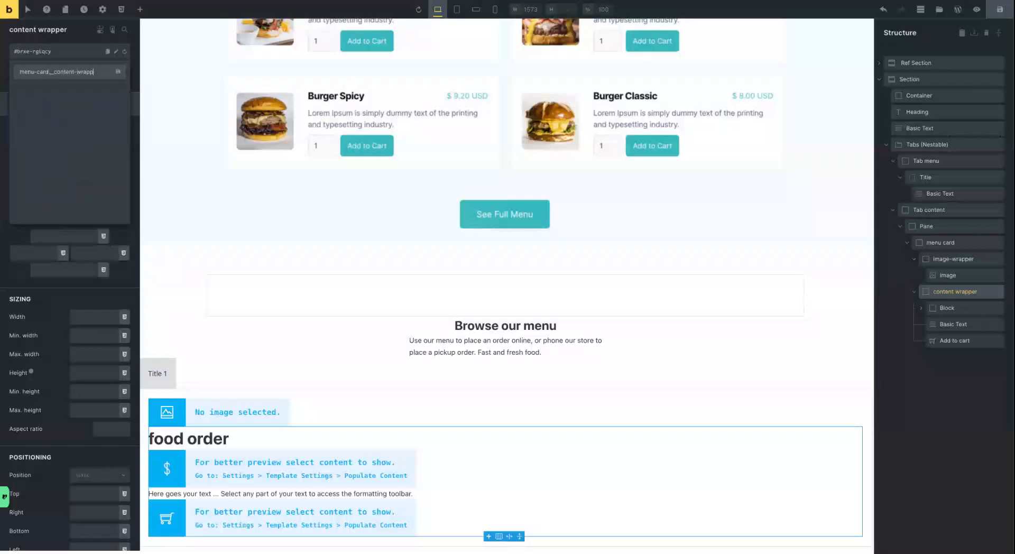
pyautogui.press('Return')
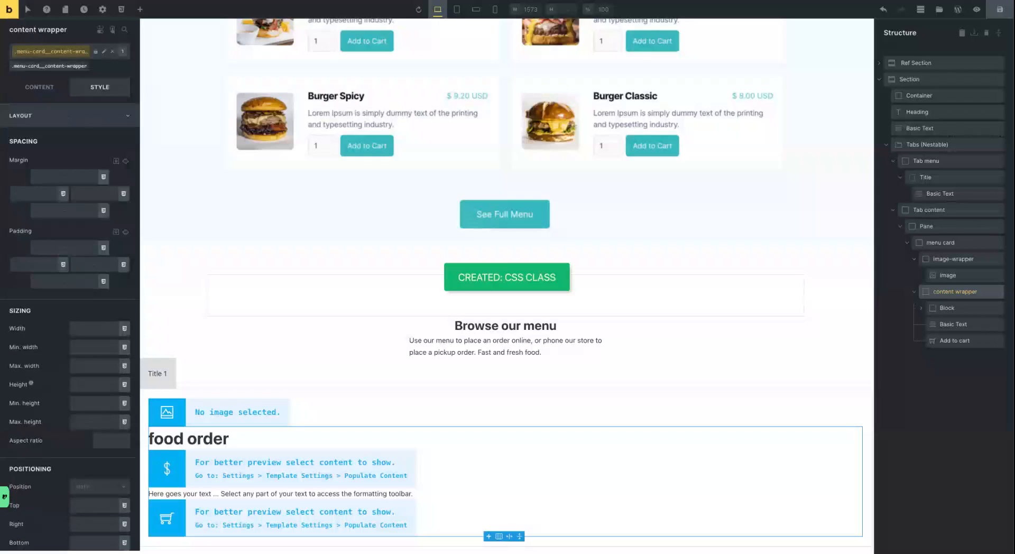
# Create the CSS class menu-card__header on the Block holding the product title and price
pyautogui.click(922, 310)
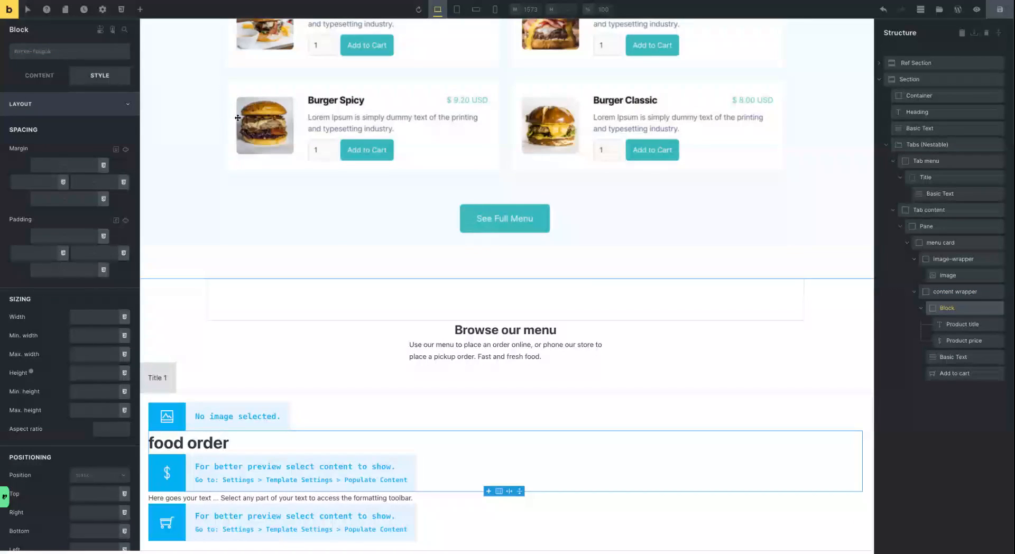
pyautogui.click(61, 51)
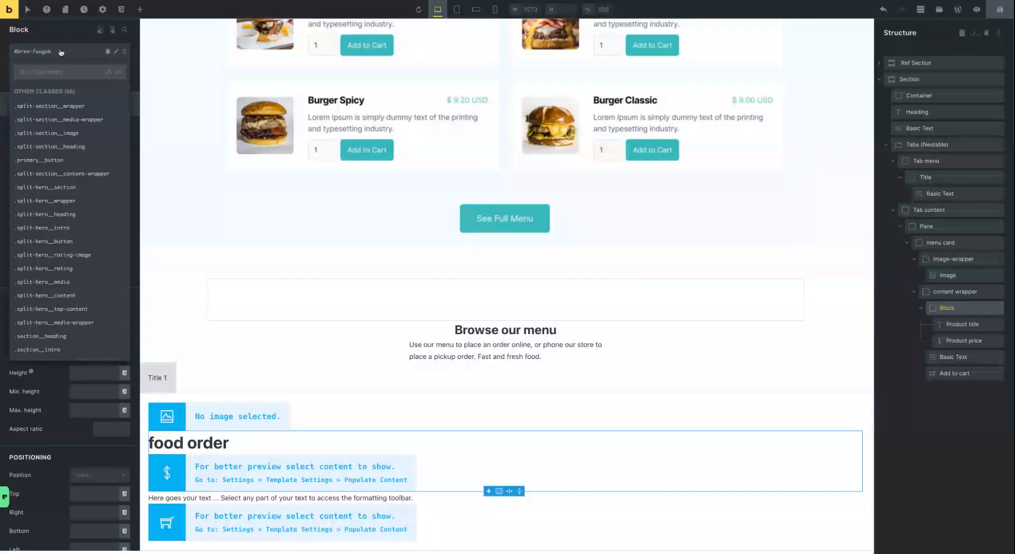
pyautogui.write('menu-card')
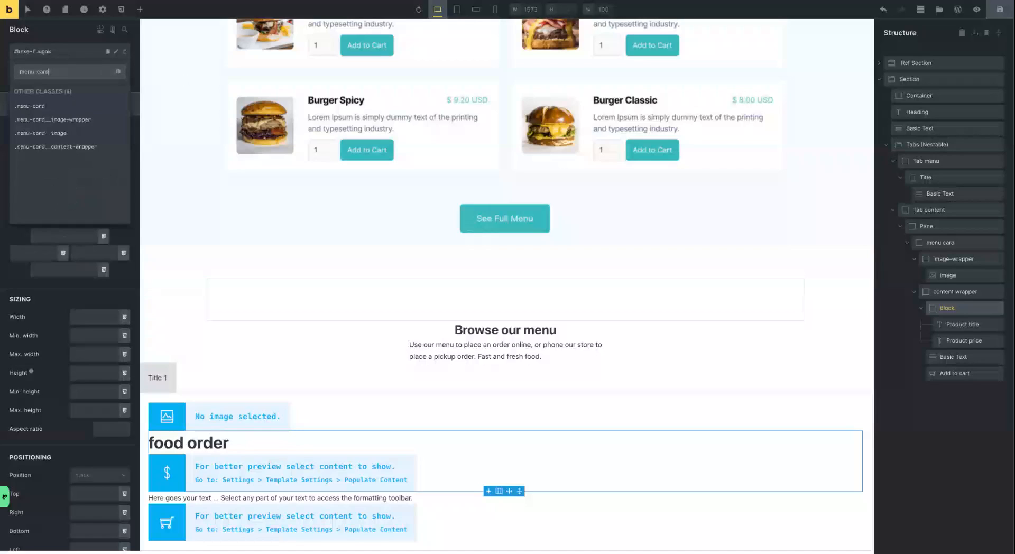
pyautogui.write('__')
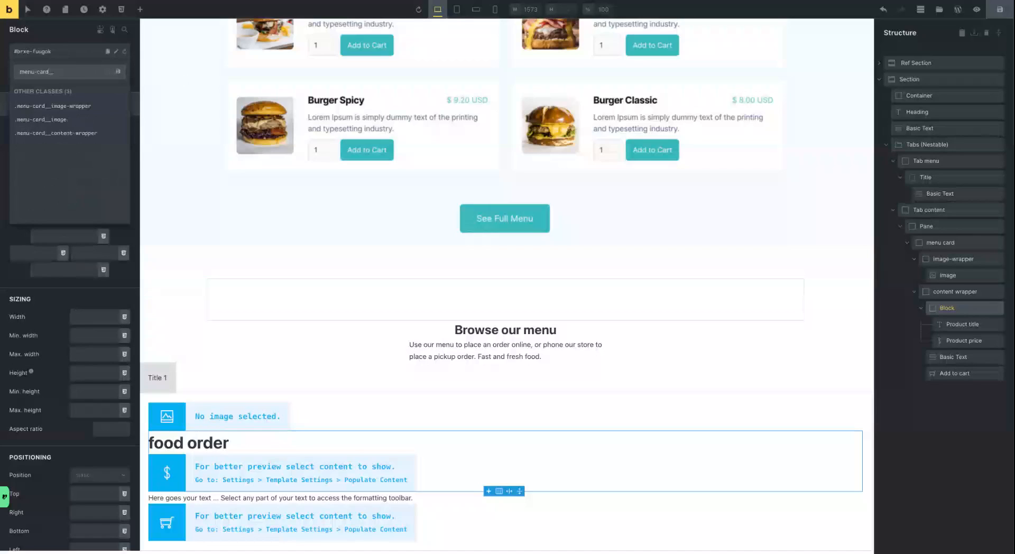
pyautogui.write('menu')
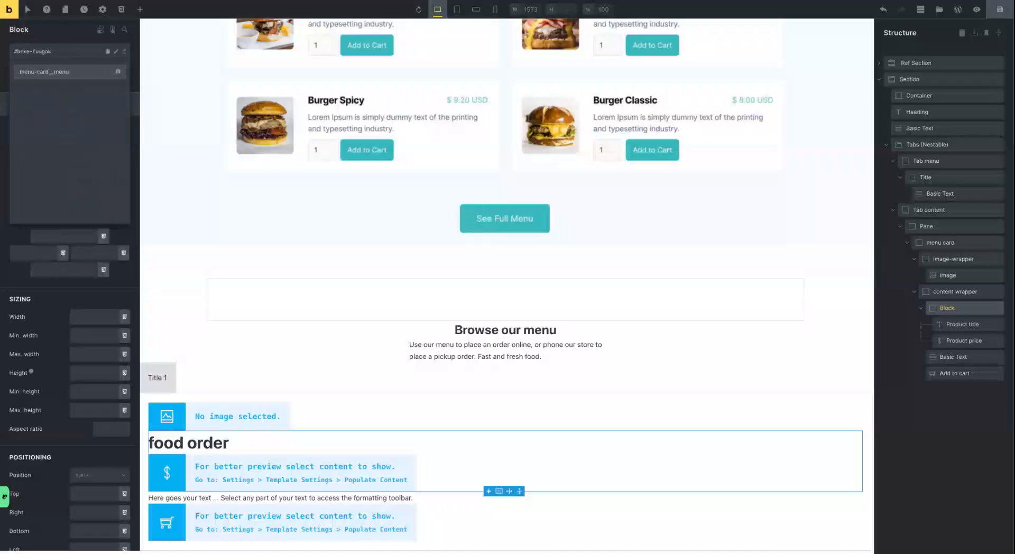
pyautogui.press('BackSpace')
pyautogui.press('BackSpace')
pyautogui.write('__')
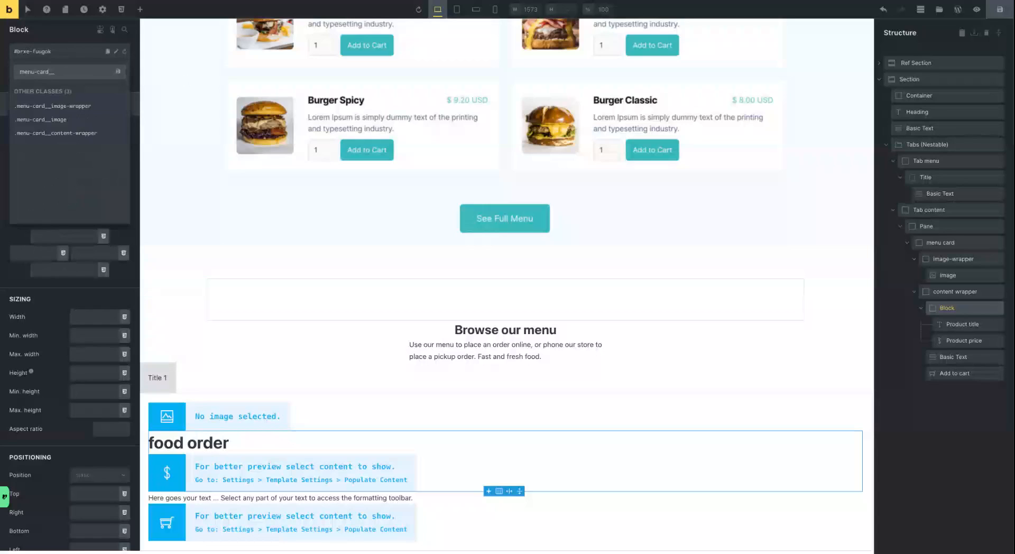
pyautogui.write('header')
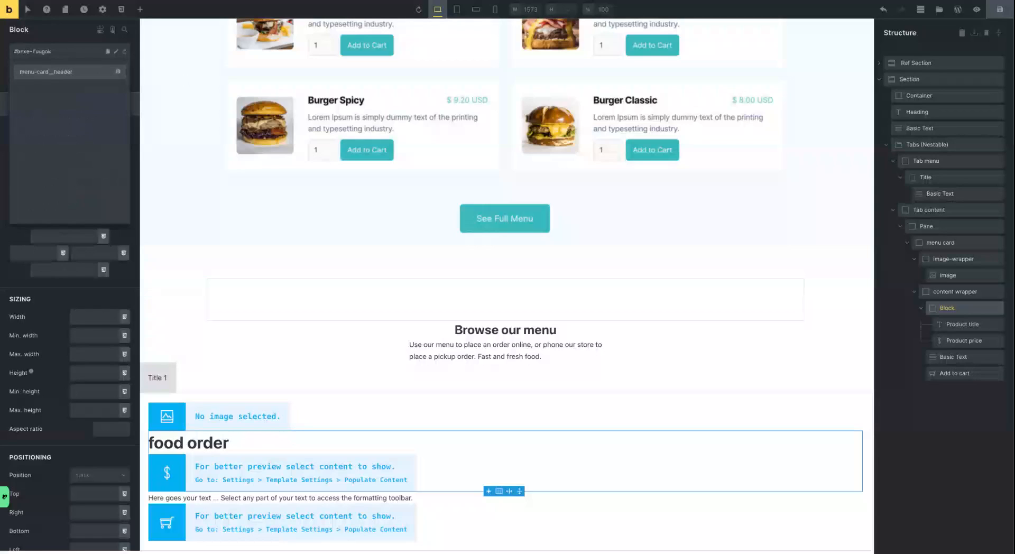
pyautogui.press('Return')
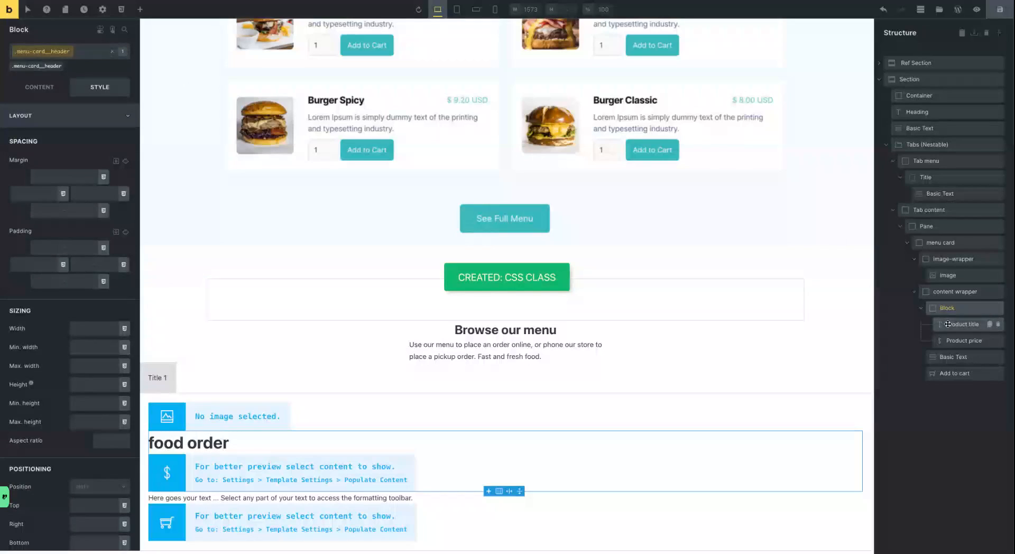
# Create the CSS class menu-card__product-title on the Product title element
pyautogui.click(947, 324)
pyautogui.click(61, 52)
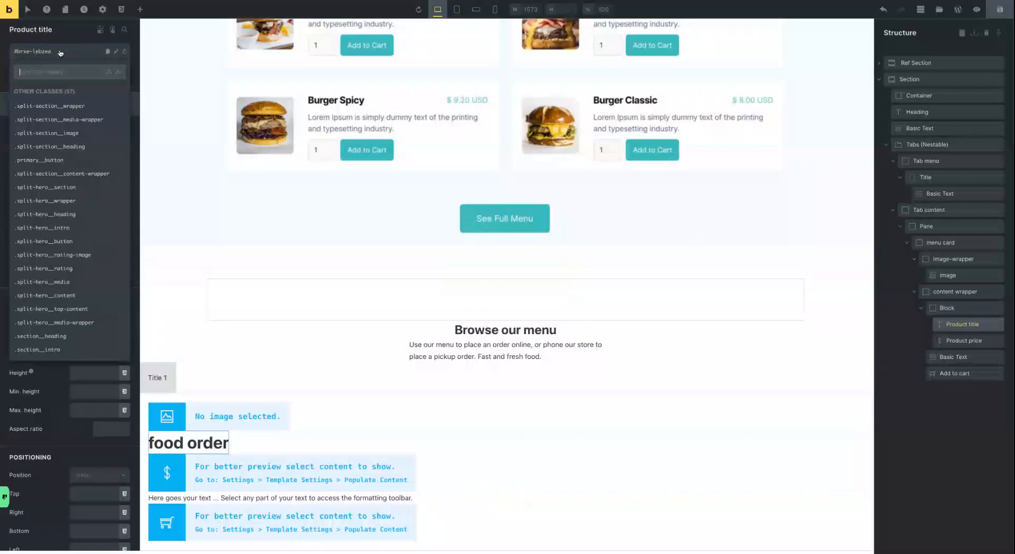
pyautogui.write('menu-card__')
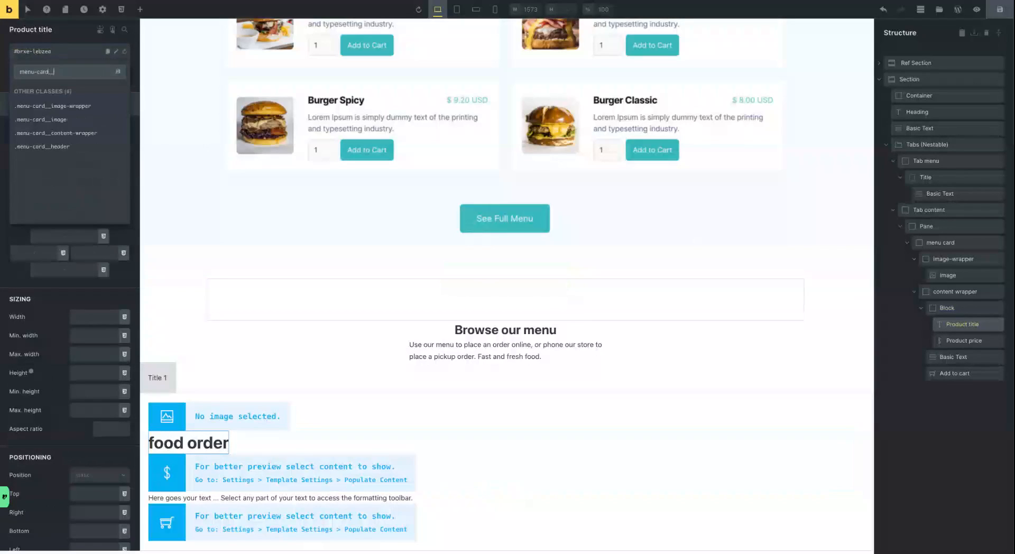
pyautogui.write('product-titl')
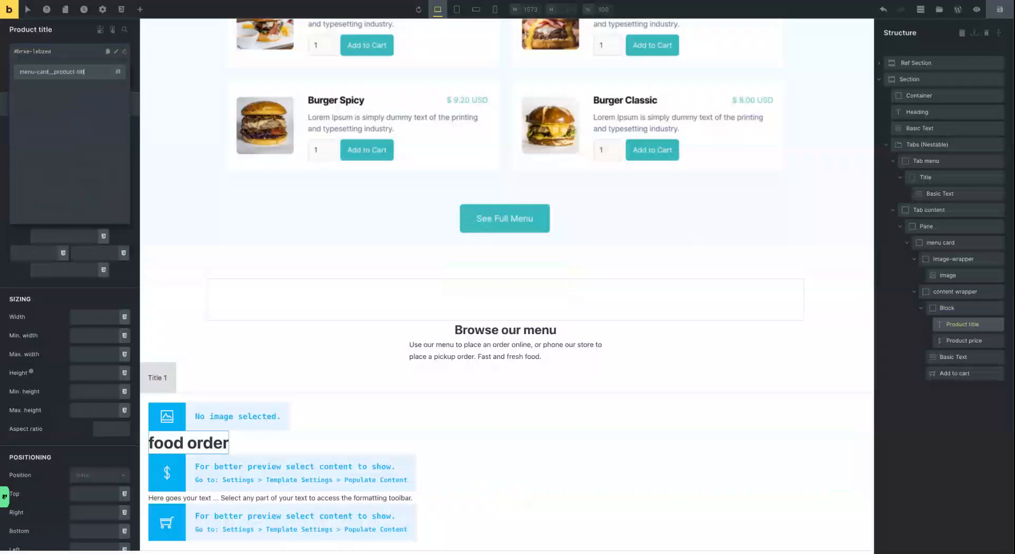
pyautogui.press('Return')
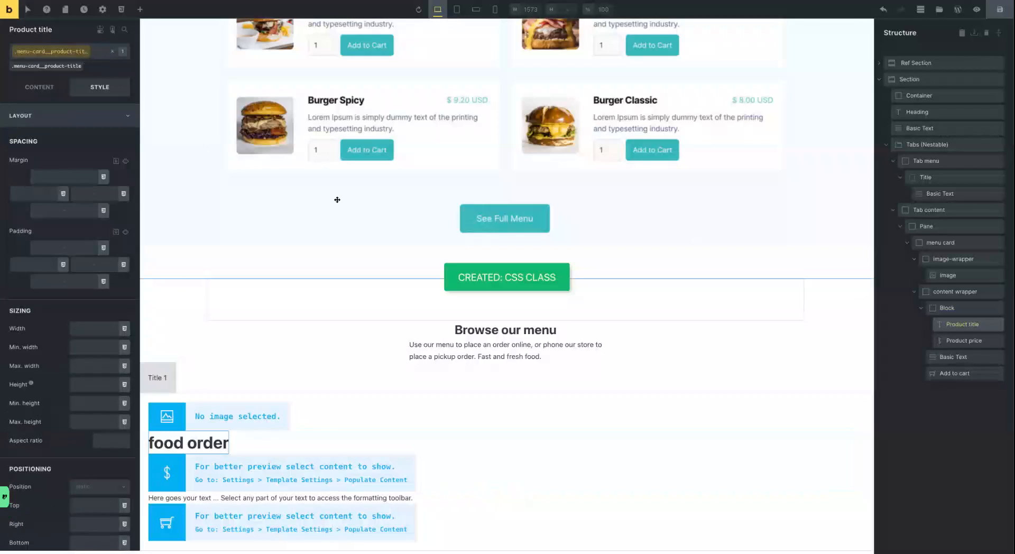
# Create the CSS class menu-card__product-price on the Product price element
pyautogui.moveTo(936, 336); pyautogui.dragTo(939, 321)
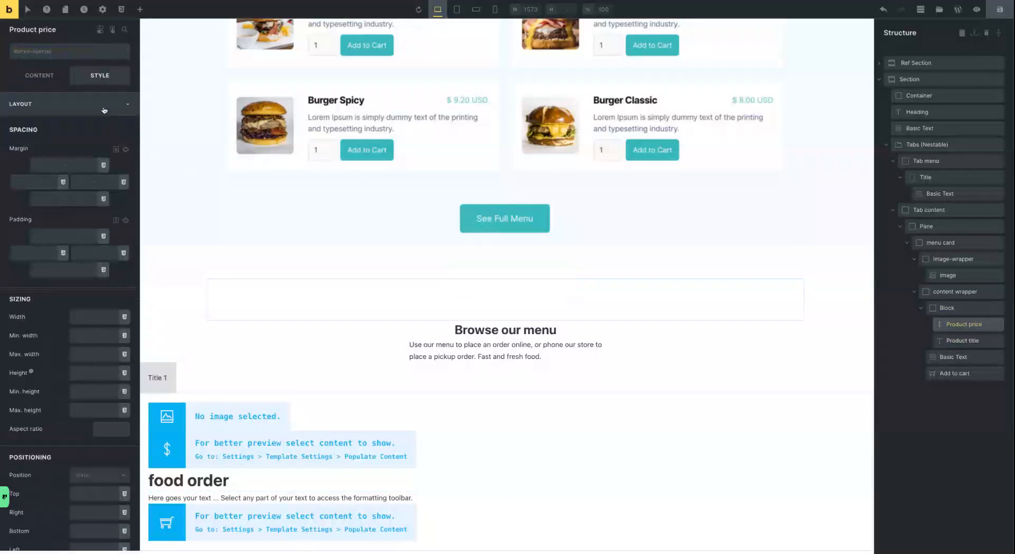
pyautogui.click(70, 53)
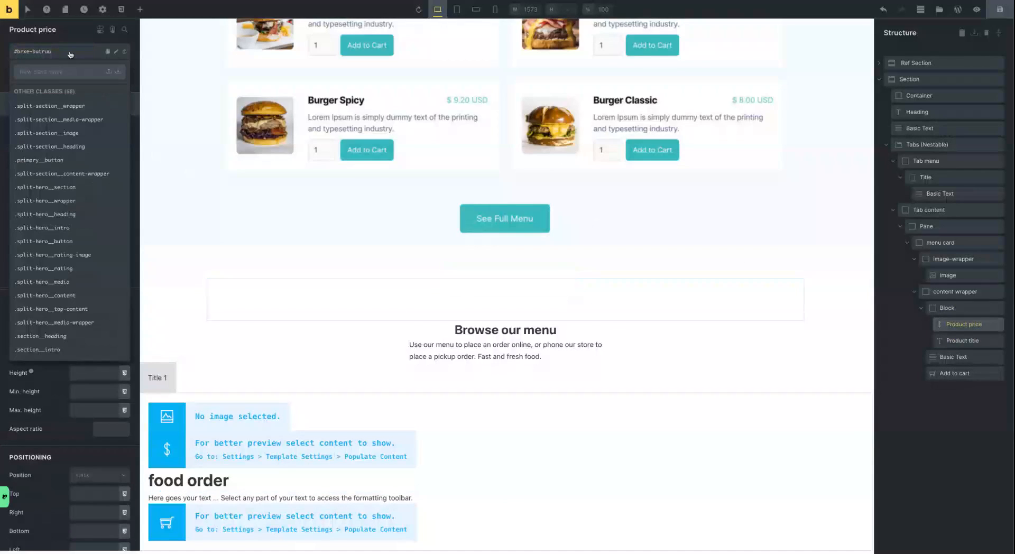
pyautogui.write('menu-card_')
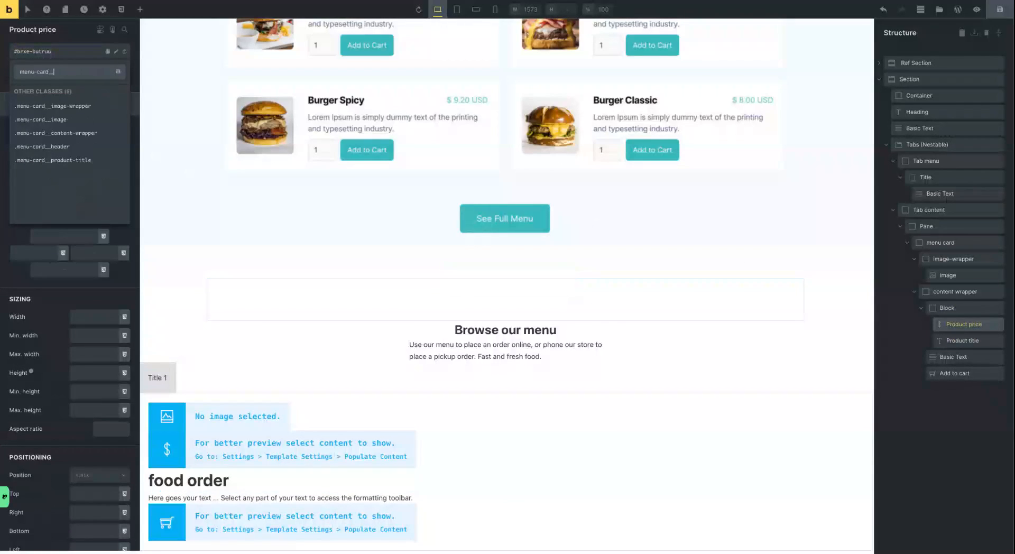
pyautogui.write('_produ')
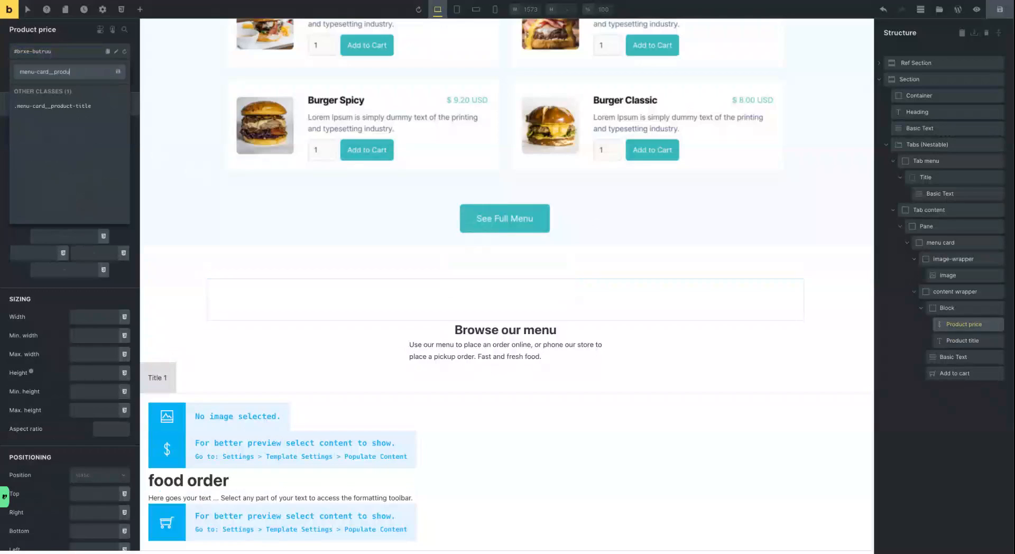
pyautogui.write('ct-pr')
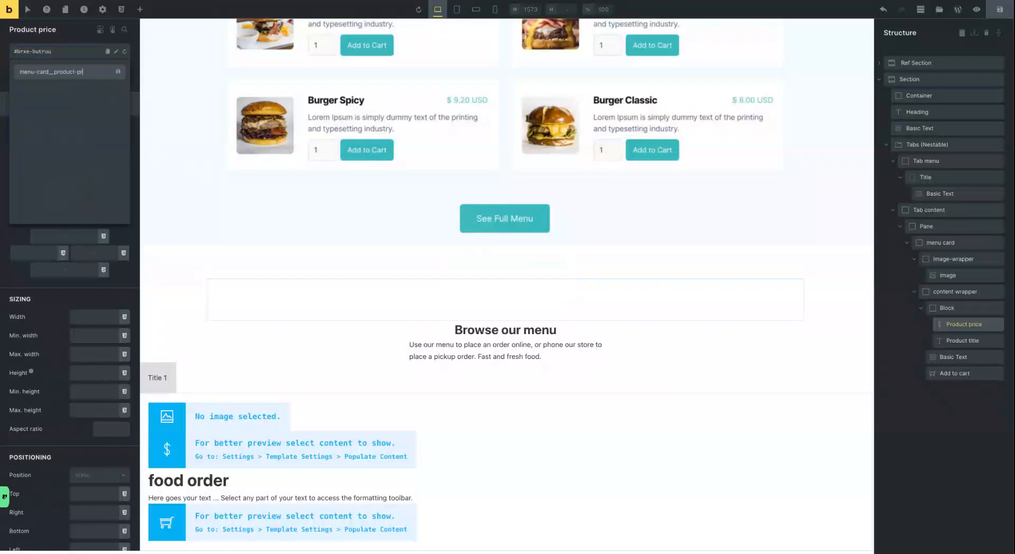
pyautogui.press('Return')
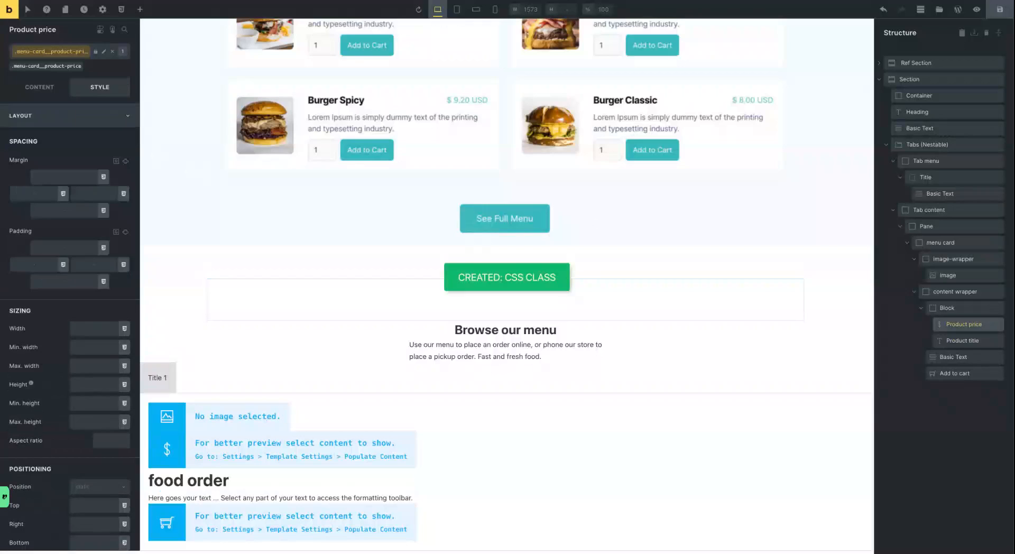
# Move the Product title above the Product price inside the header Block of the menu card
pyautogui.click(962, 340)
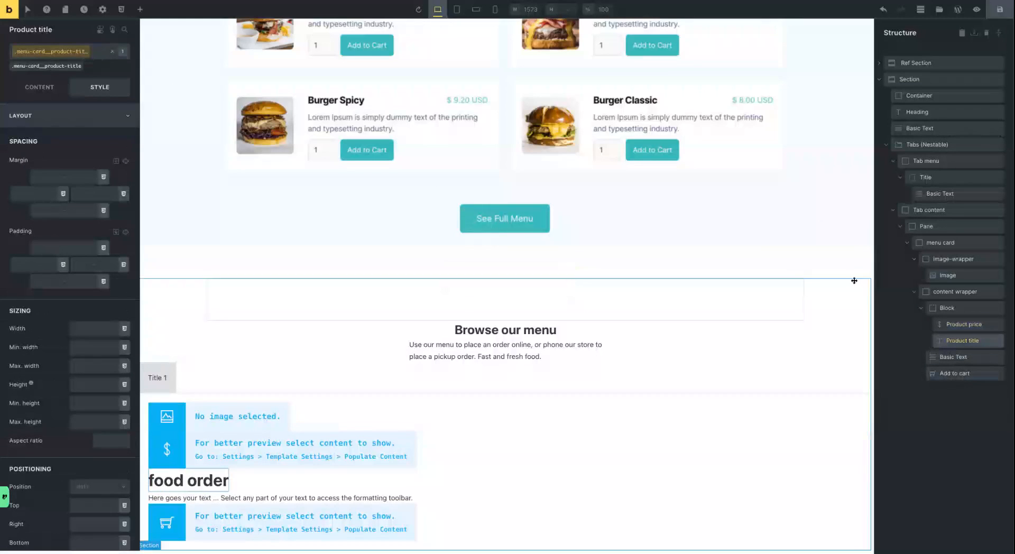
pyautogui.click(966, 325)
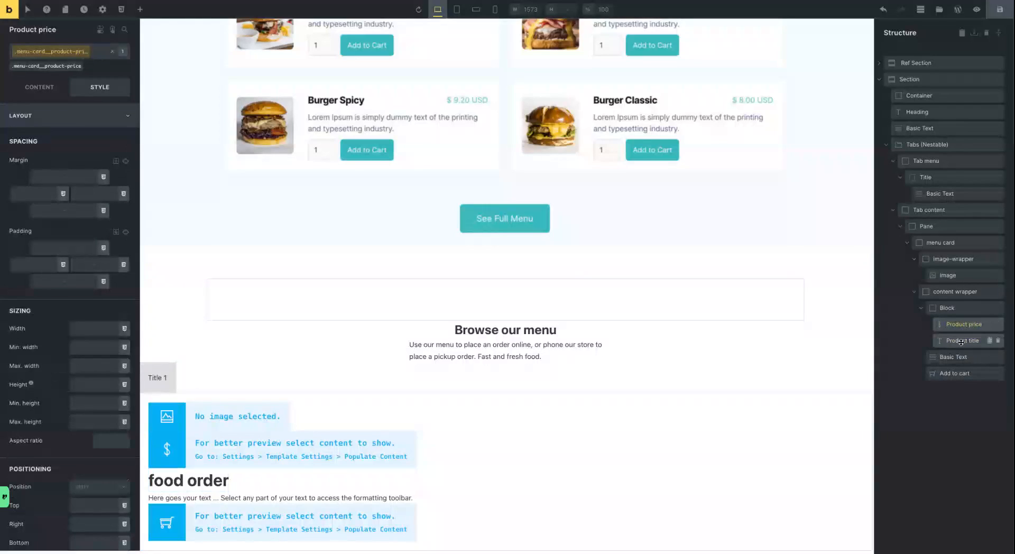
pyautogui.click(960, 342)
pyautogui.moveTo(960, 342); pyautogui.dragTo(956, 319)
# Create the CSS class menu-card__item-description on the Basic Text element in the content wrapper
pyautogui.click(953, 357)
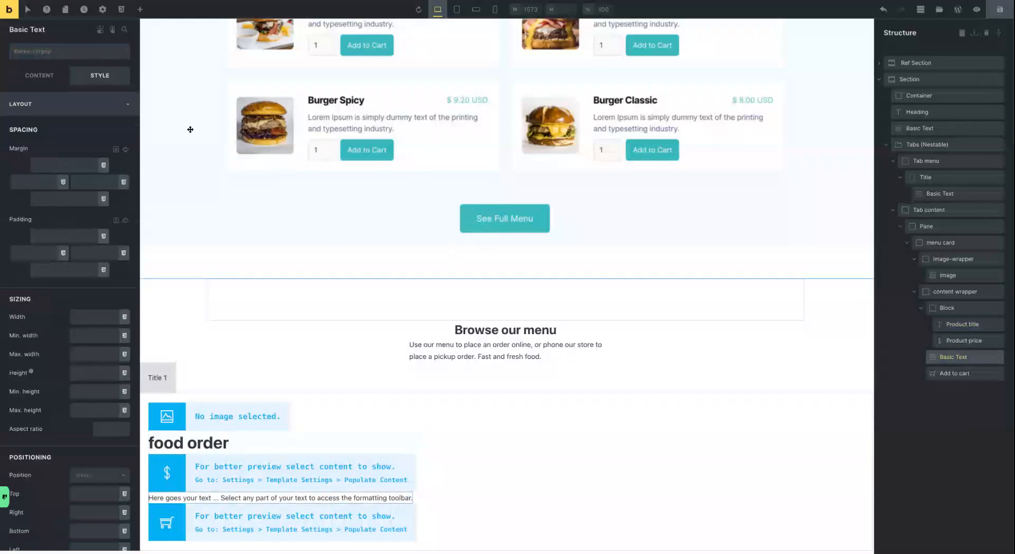
pyautogui.click(64, 52)
pyautogui.write('menu-card')
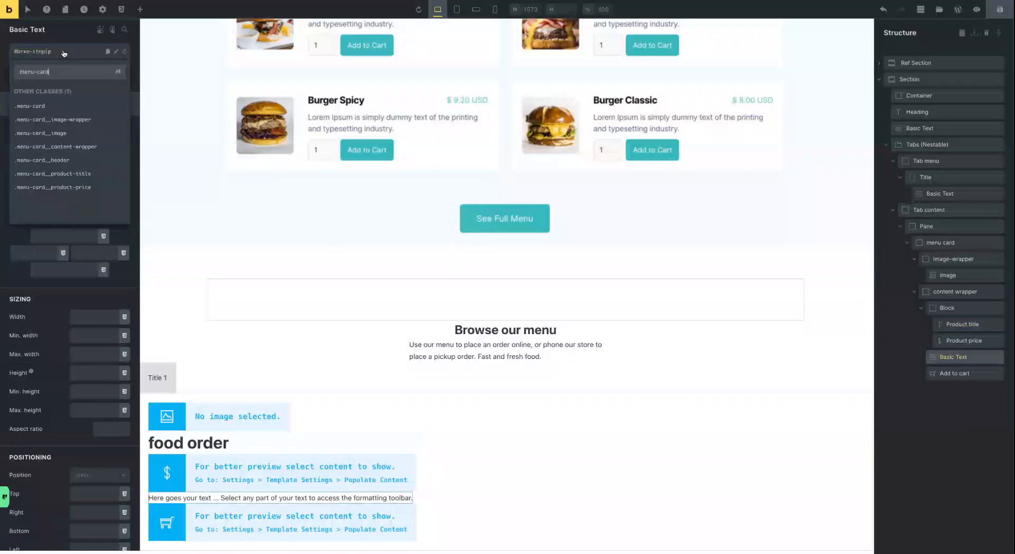
pyautogui.write('__')
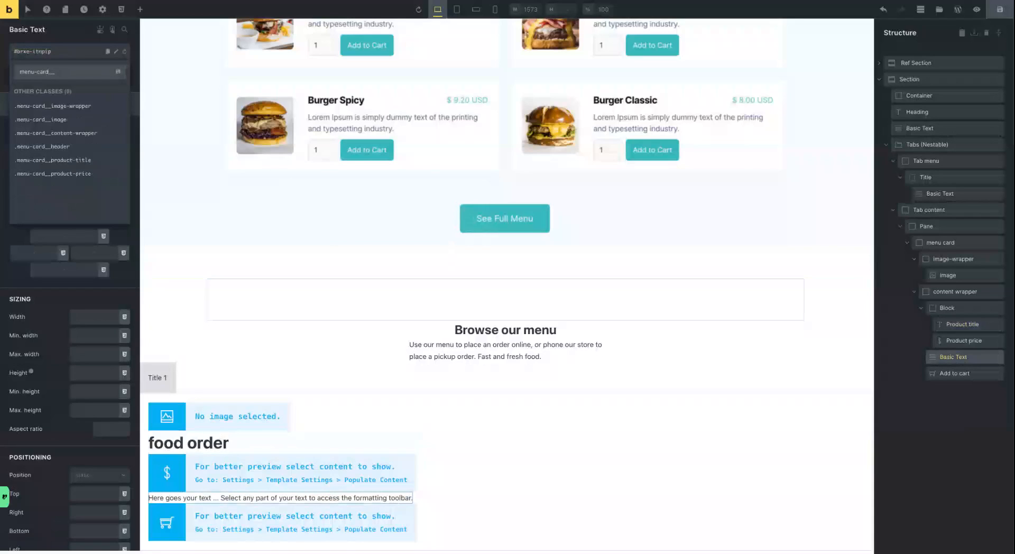
pyautogui.write('des')
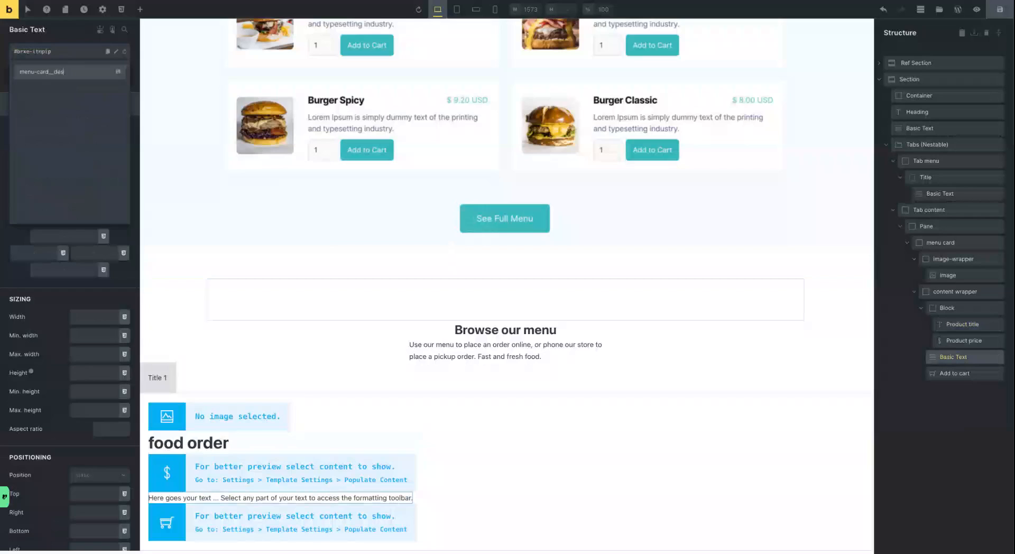
pyautogui.press('BackSpace')
pyautogui.press('BackSpace')
pyautogui.press('BackSpace')
pyautogui.write('_item-description')
pyautogui.press('Return')
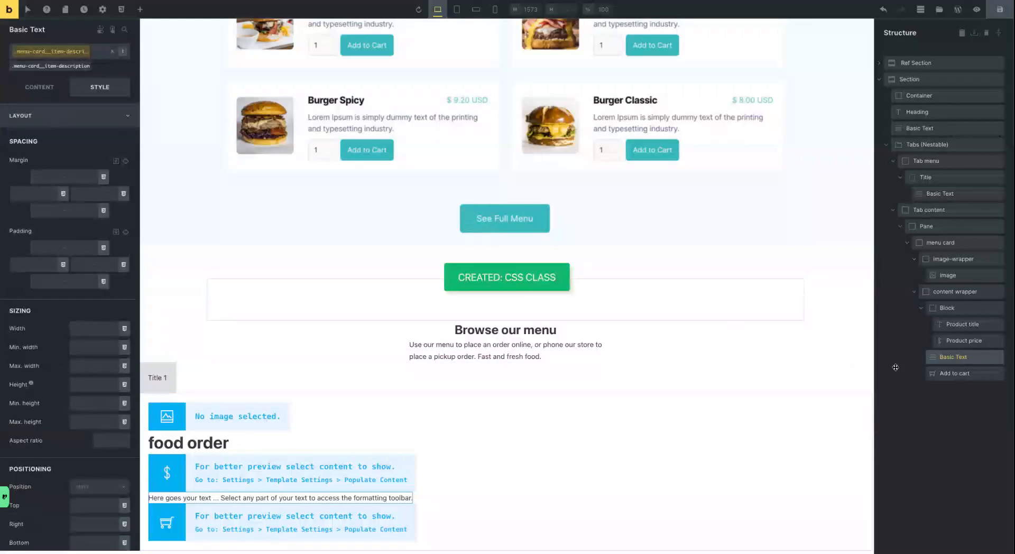
# Create the CSS class menu-card__add-to-cart on the Add to cart element
pyautogui.click(950, 373)
pyautogui.click(43, 54)
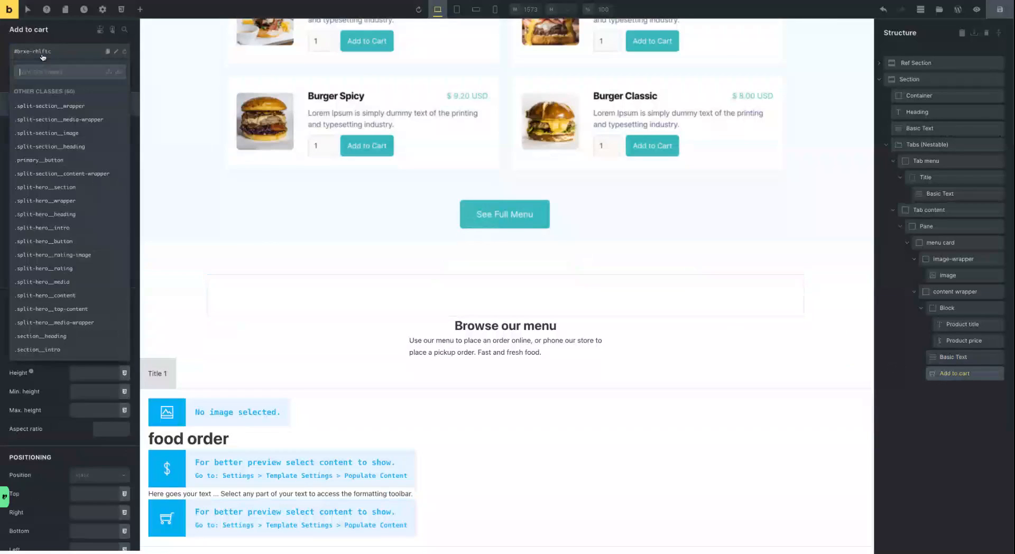
pyautogui.write('menu-card')
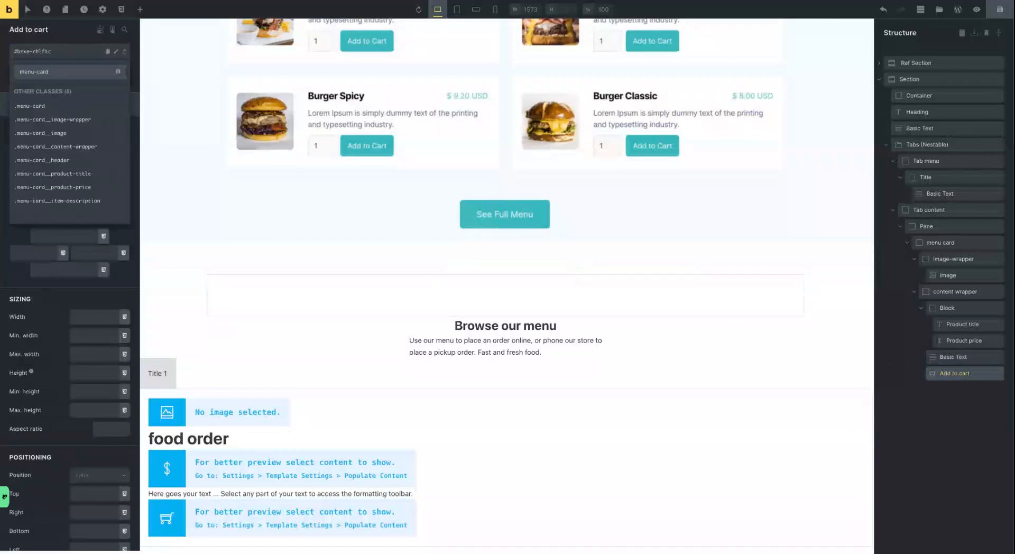
pyautogui.write('__ad')
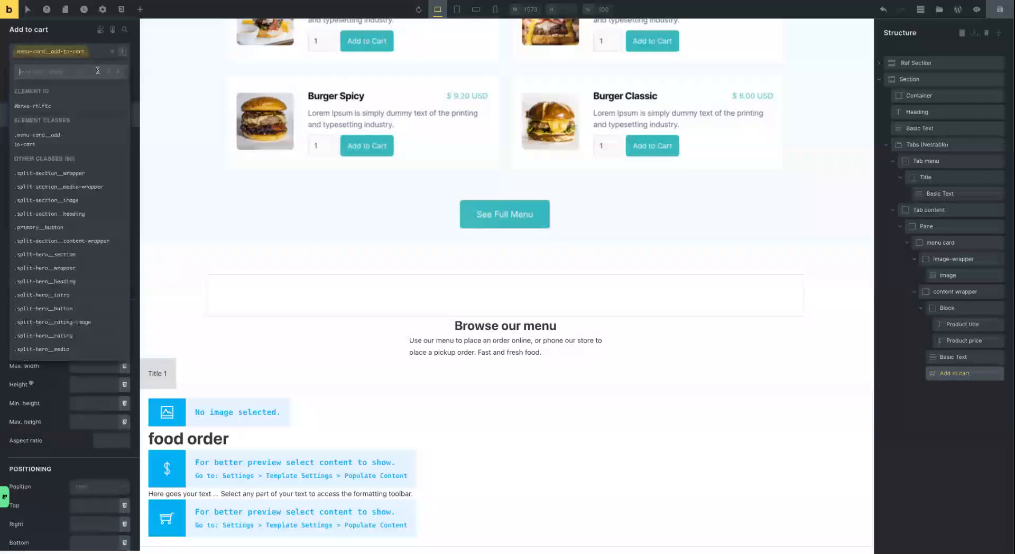
pyautogui.press('Return')
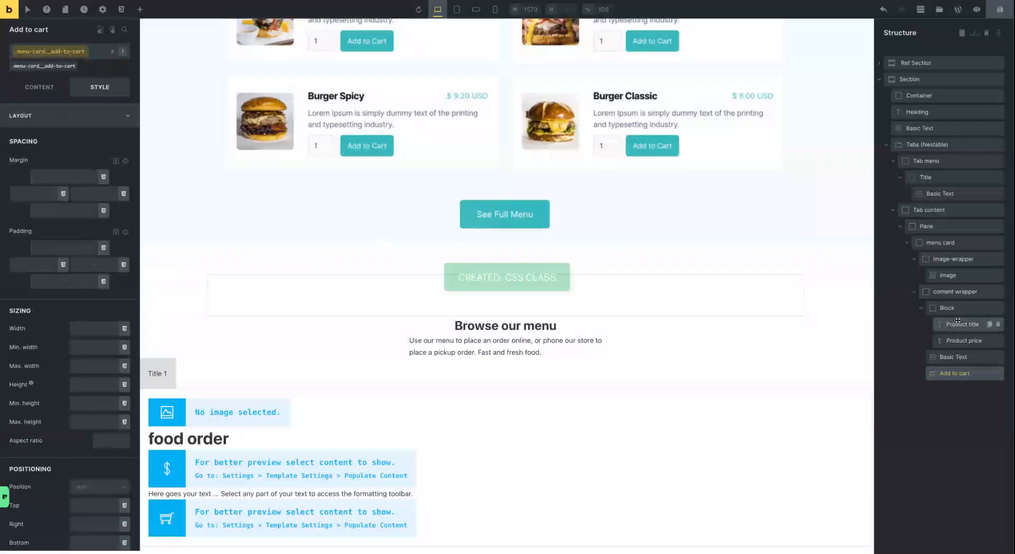
# Nest the section's Heading, Basic Text and Tabs (Nestable) elements inside its empty Container
pyautogui.scroll(5, 505, 187)
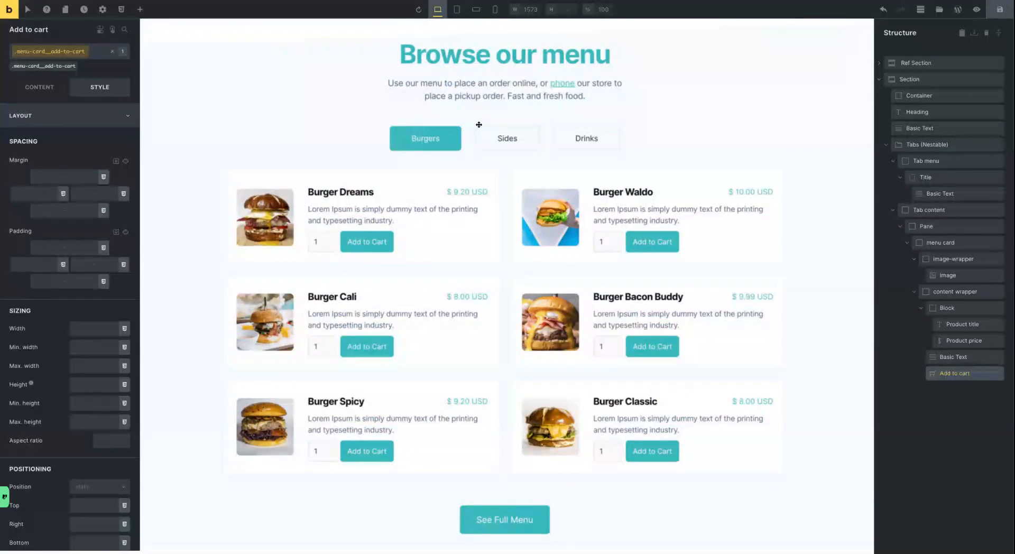
pyautogui.scroll(-5, 465, 83)
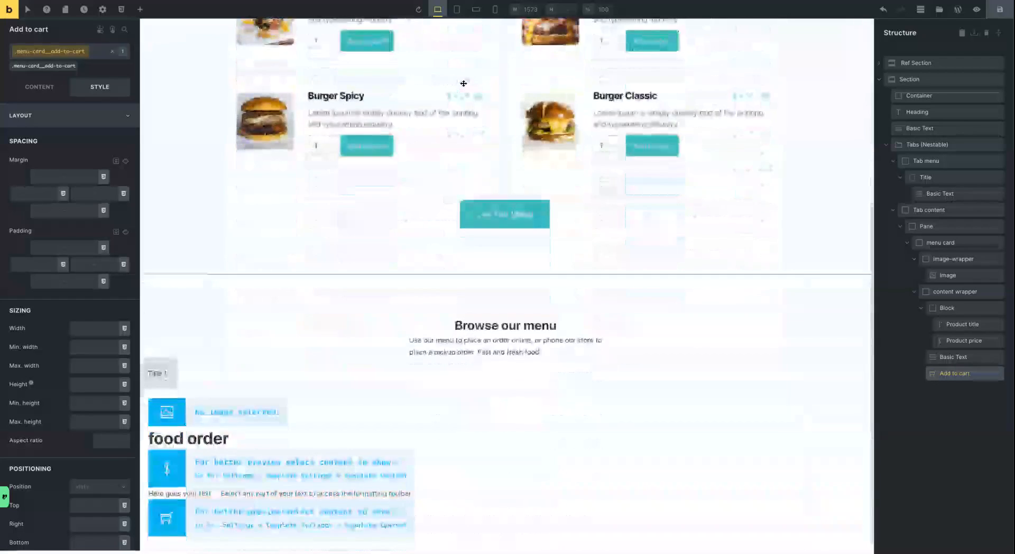
pyautogui.click(507, 323)
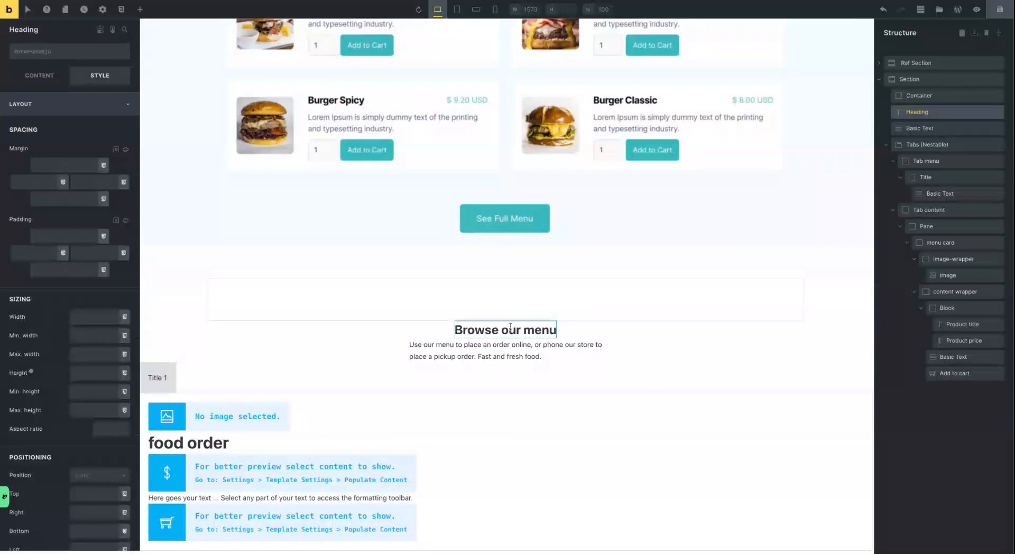
pyautogui.click(410, 313)
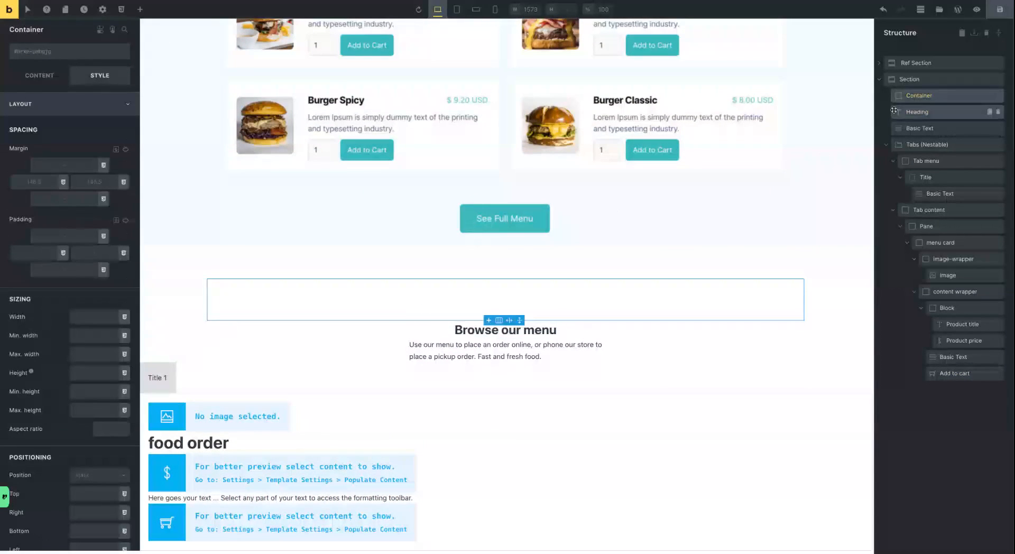
pyautogui.click(886, 146)
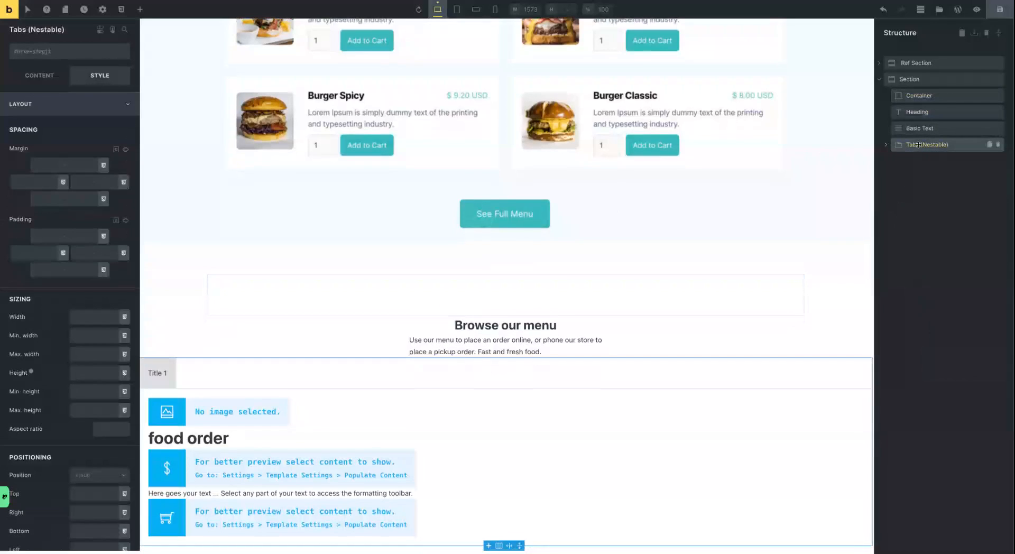
pyautogui.click(907, 113)
pyautogui.moveTo(907, 114)
pyautogui.mouseDown()
pyautogui.moveTo(924, 110)
pyautogui.moveTo(911, 111)
pyautogui.mouseUp()
pyautogui.click(913, 111)
pyautogui.click(894, 113)
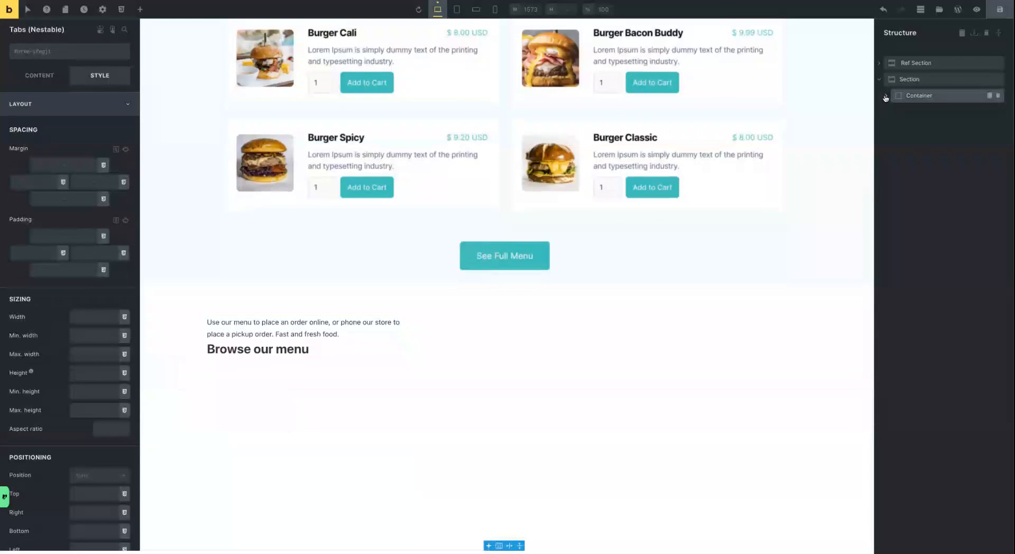
pyautogui.click(886, 96)
pyautogui.scroll(-3, 509, 273)
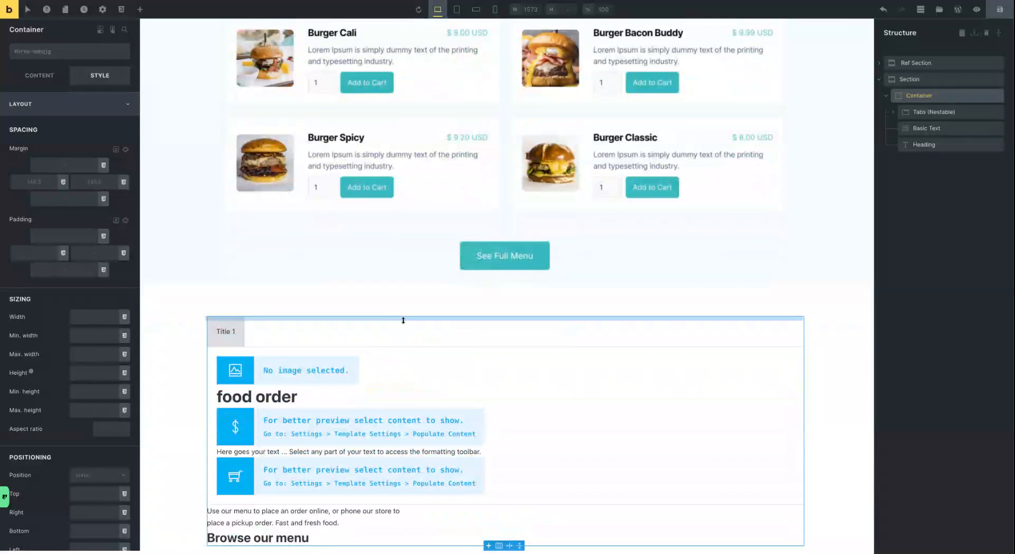
# Reorder the Container's children as Heading, Basic Text, and Tabs (Nestable)
pyautogui.click(918, 112)
pyautogui.click(895, 113)
pyautogui.click(894, 113)
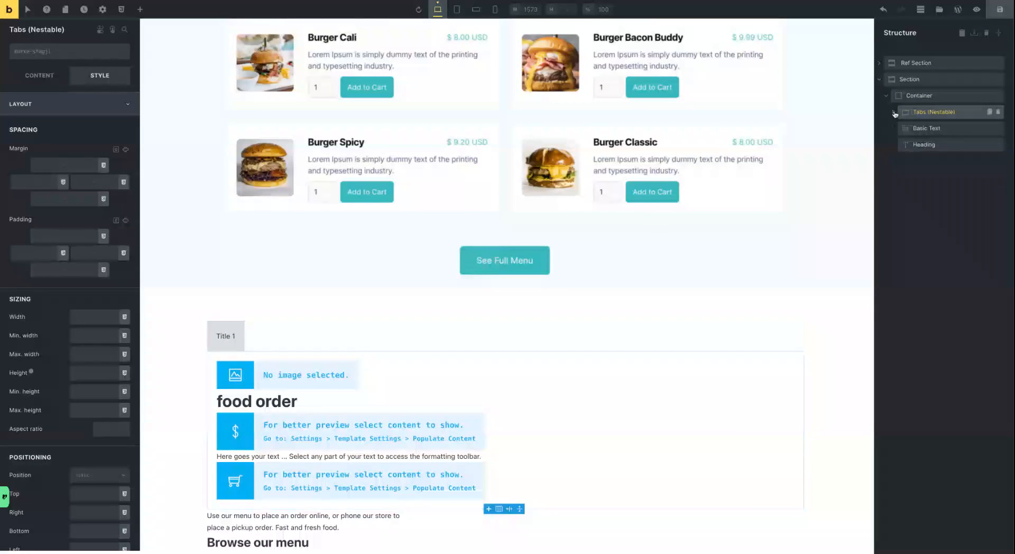
pyautogui.moveTo(925, 144); pyautogui.dragTo(940, 116)
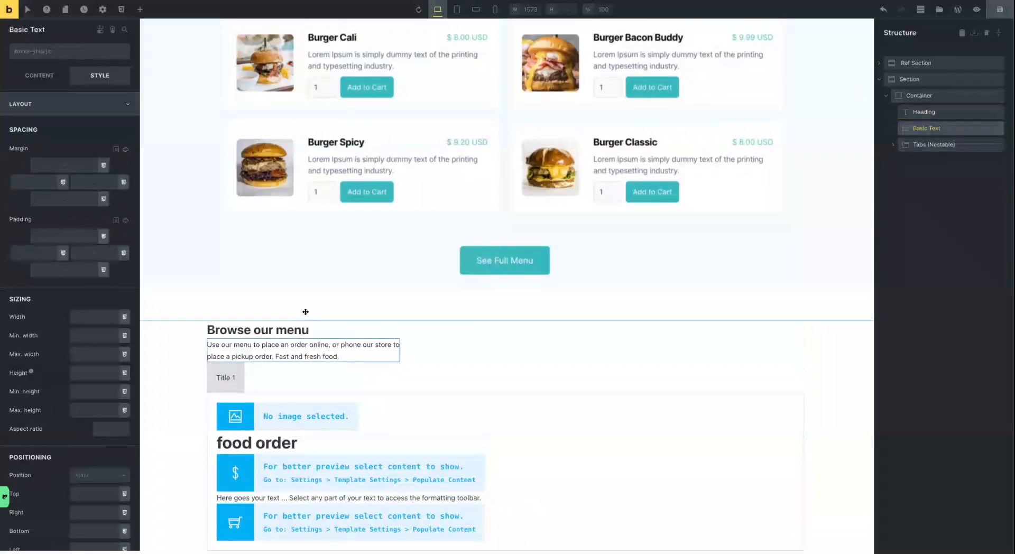
# Align the Container's children to the center on the cross axis
pyautogui.click(937, 95)
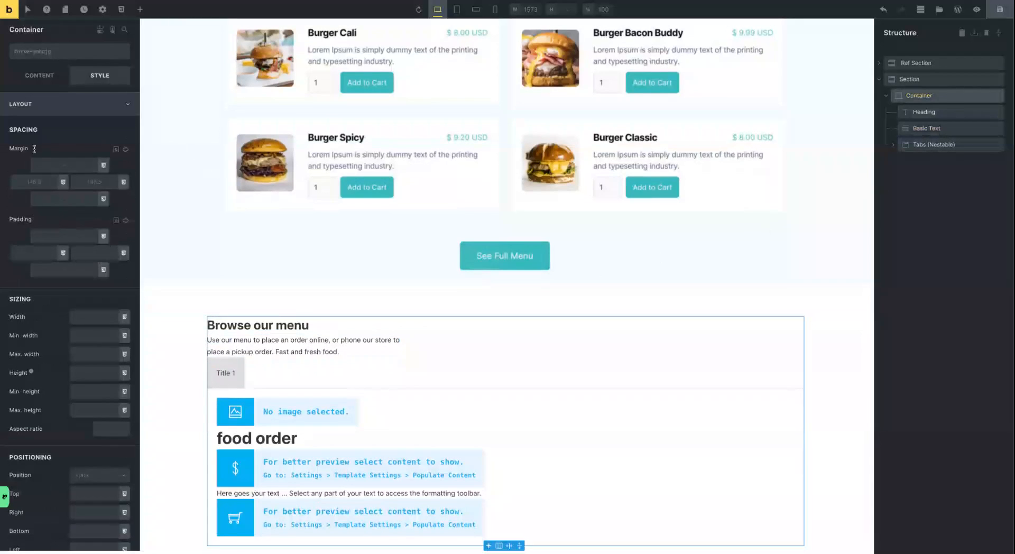
pyautogui.click(38, 75)
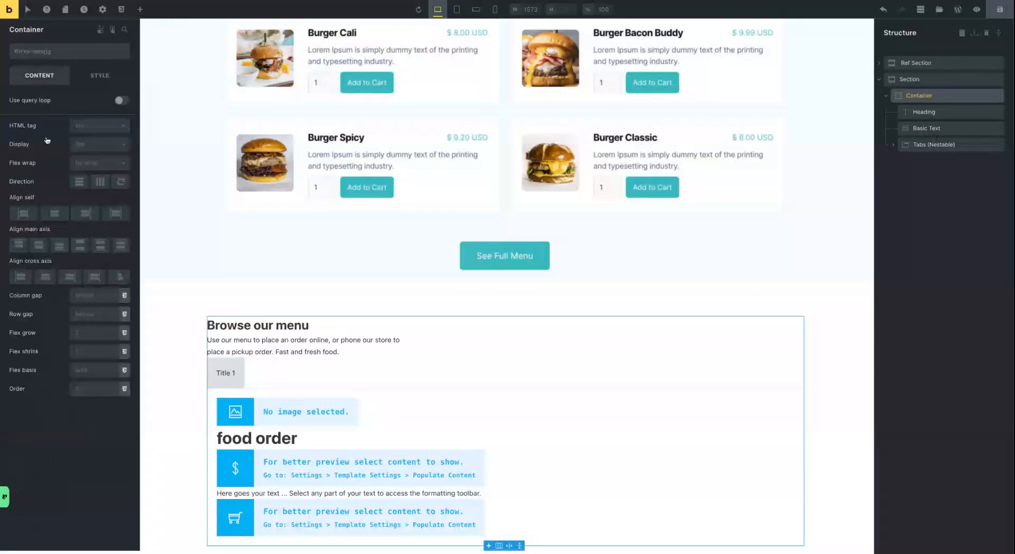
pyautogui.click(46, 278)
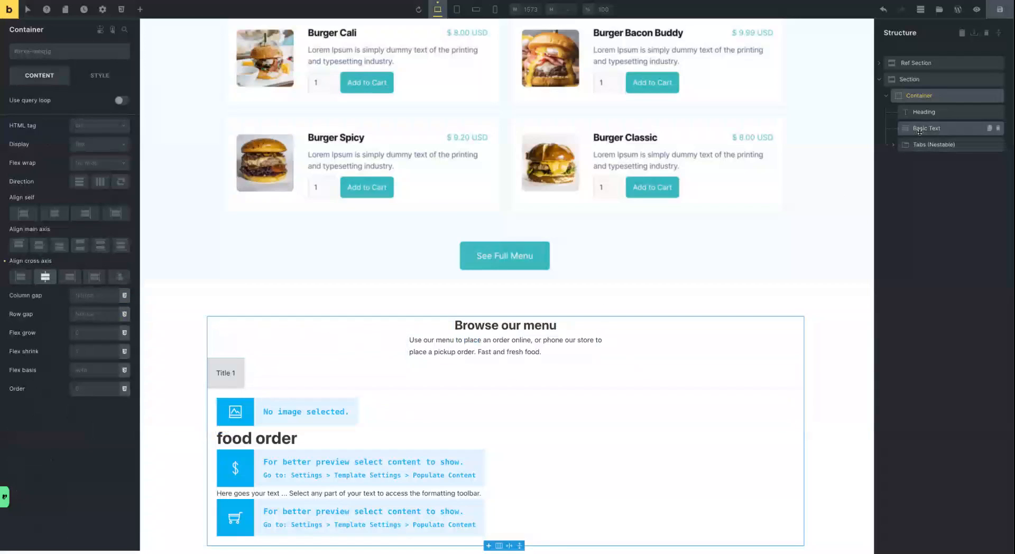
# Set the HTML tag of the "Browse our menu" heading to h2
pyautogui.click(923, 112)
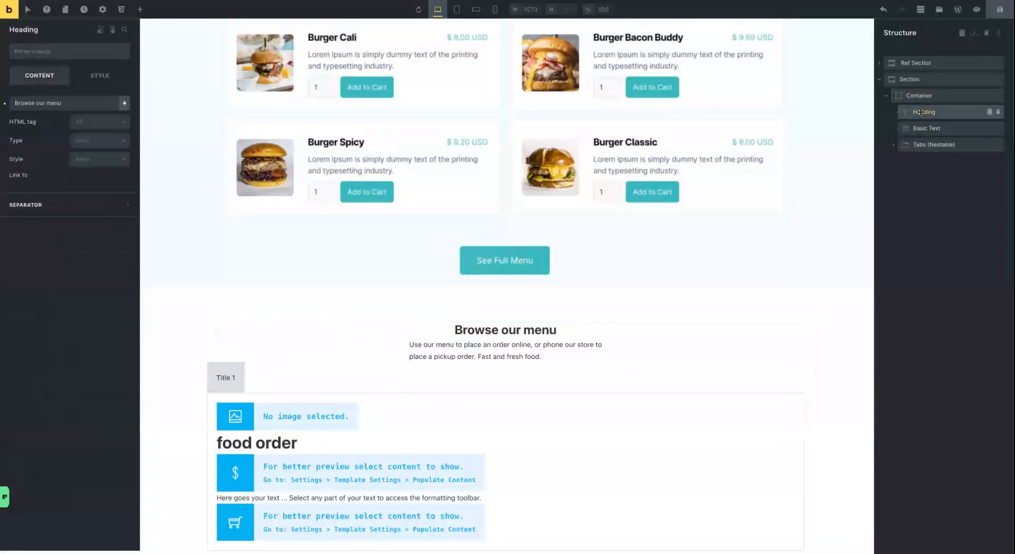
pyautogui.click(125, 123)
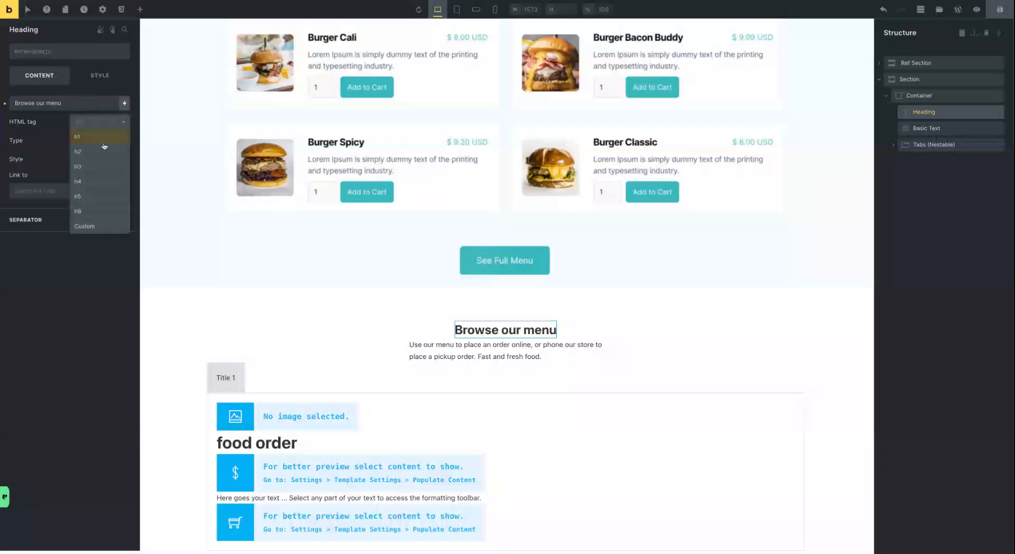
pyautogui.click(97, 153)
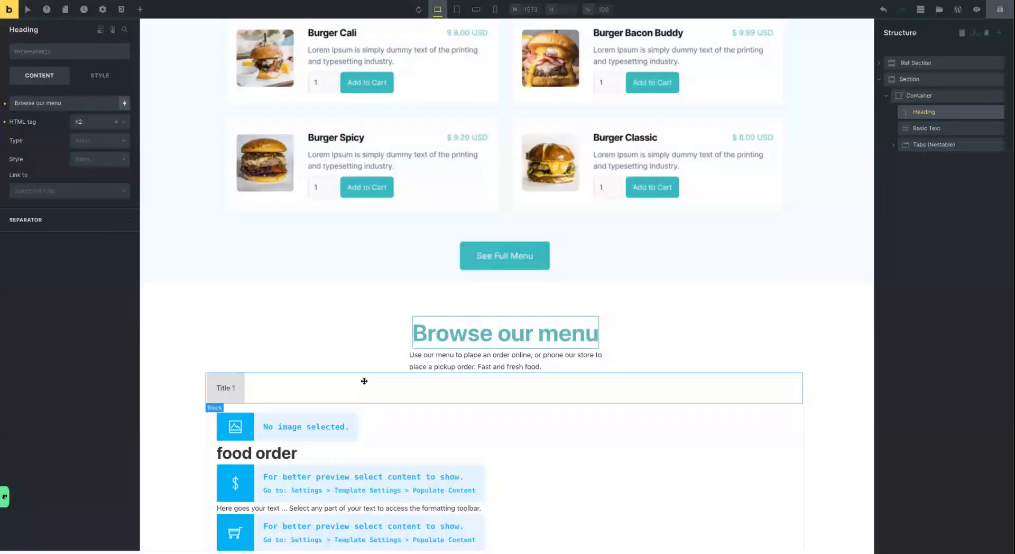
# Center-align the text of the Basic Text element below the "Browse our menu" heading
pyautogui.click(423, 365)
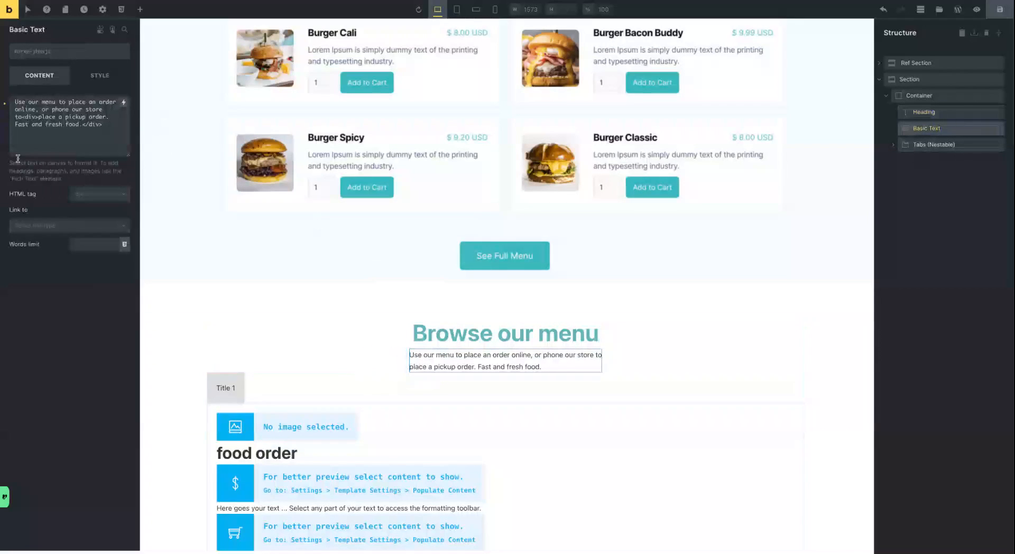
pyautogui.click(98, 79)
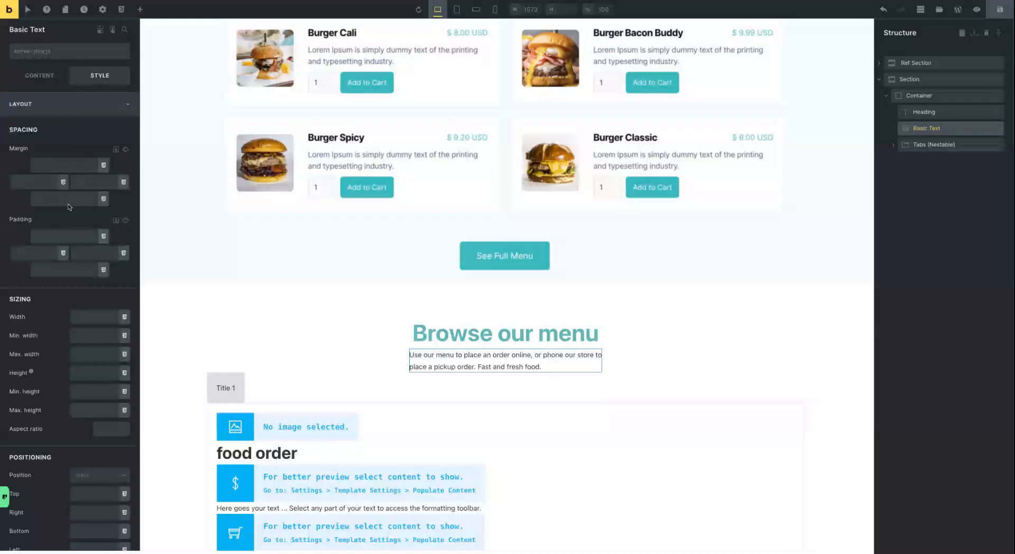
pyautogui.click(30, 103)
pyautogui.click(31, 128)
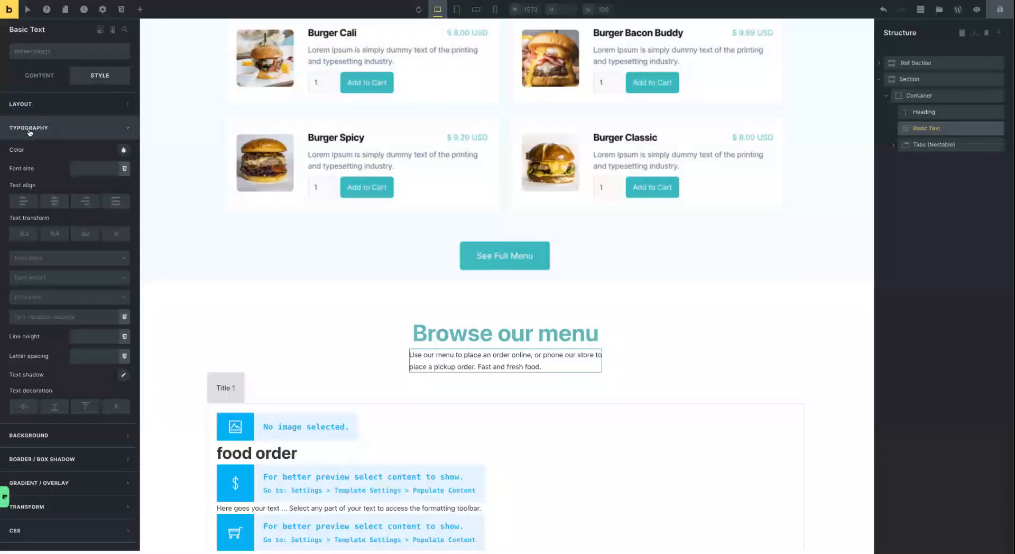
pyautogui.click(55, 202)
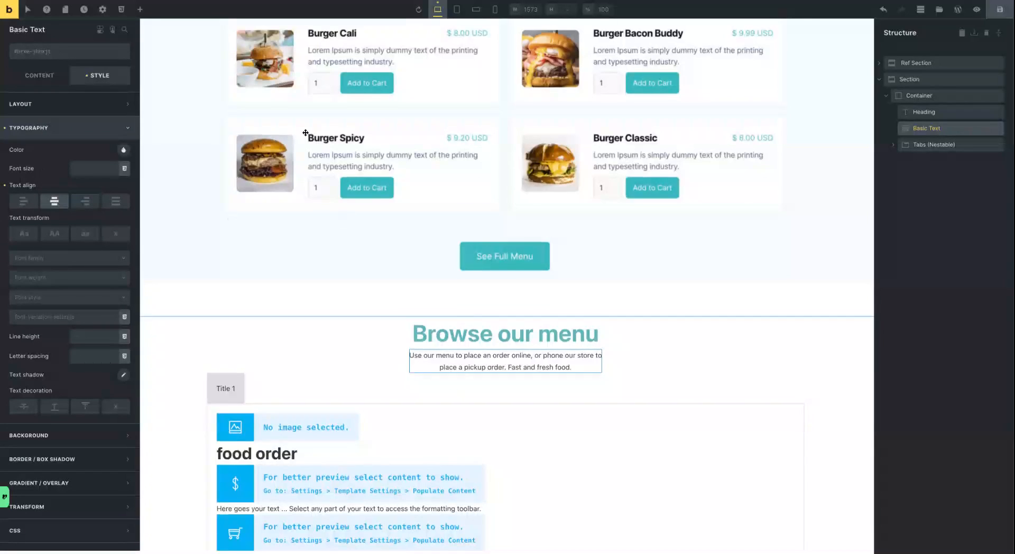
# Compare the new header with the reference section and set the Container's row gap to the space-l variable
pyautogui.scroll(5, 308, 135)
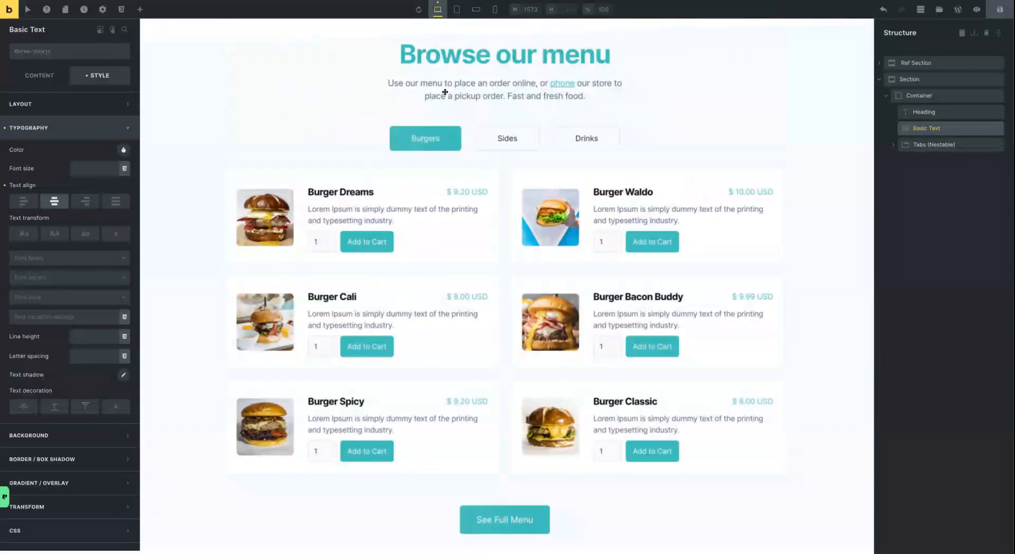
pyautogui.scroll(-1, 536, 73)
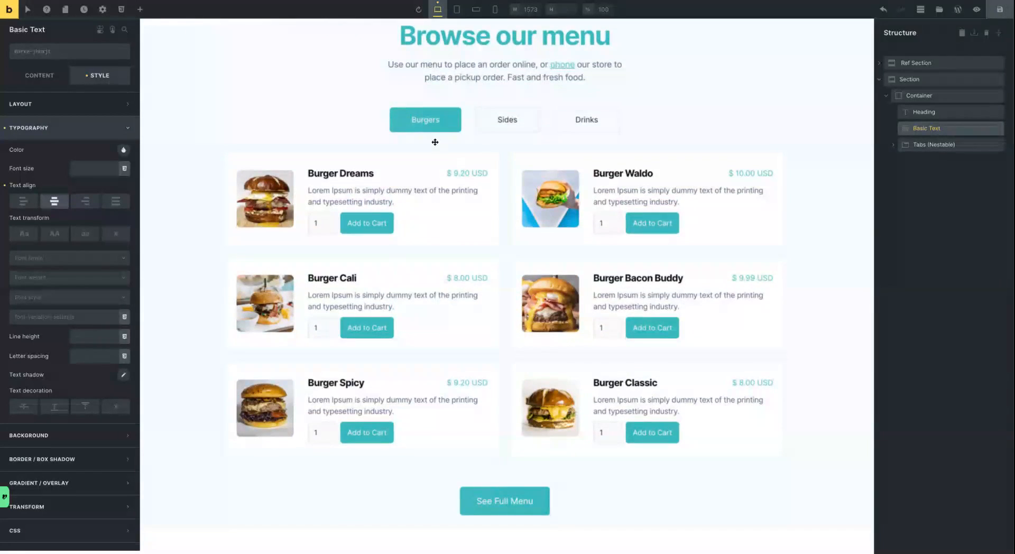
pyautogui.scroll(-5, 433, 140)
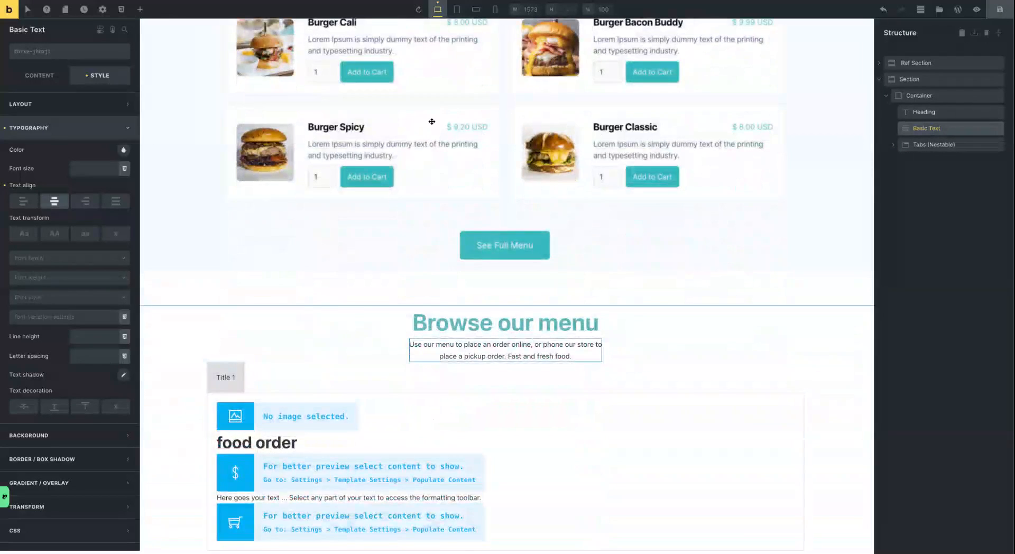
pyautogui.scroll(5, 432, 121)
pyautogui.scroll(-2, 427, 203)
pyautogui.scroll(-3, 427, 203)
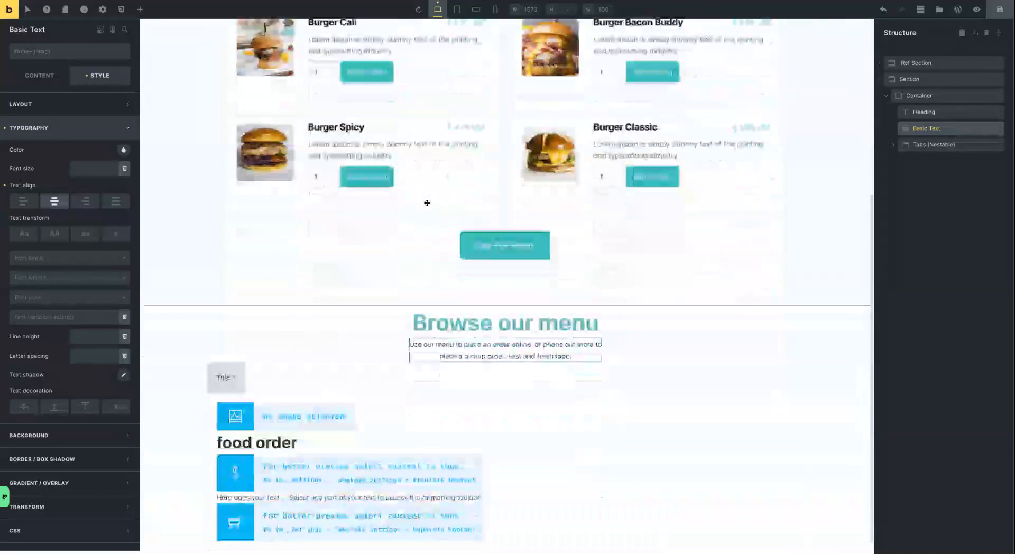
pyautogui.click(917, 96)
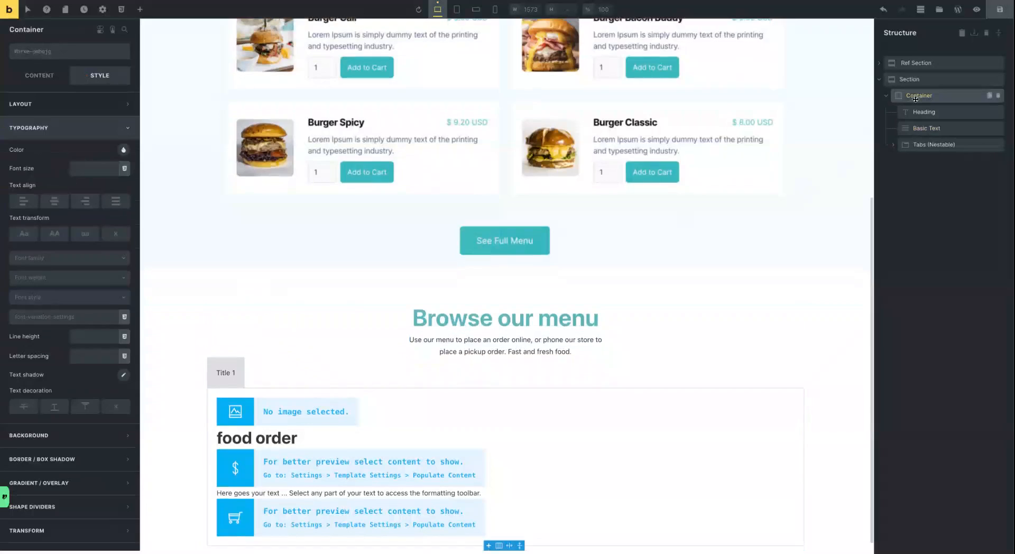
pyautogui.click(34, 77)
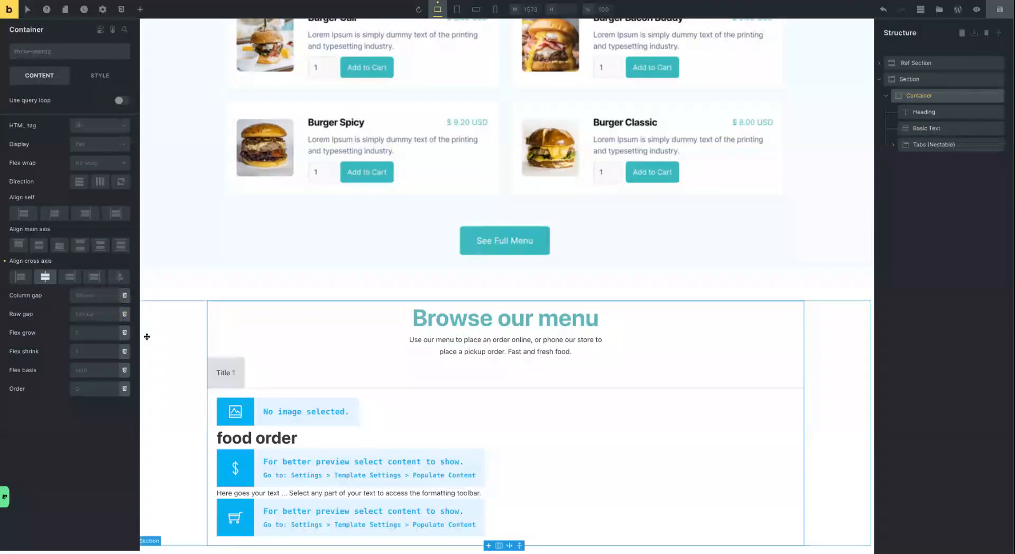
pyautogui.click(125, 315)
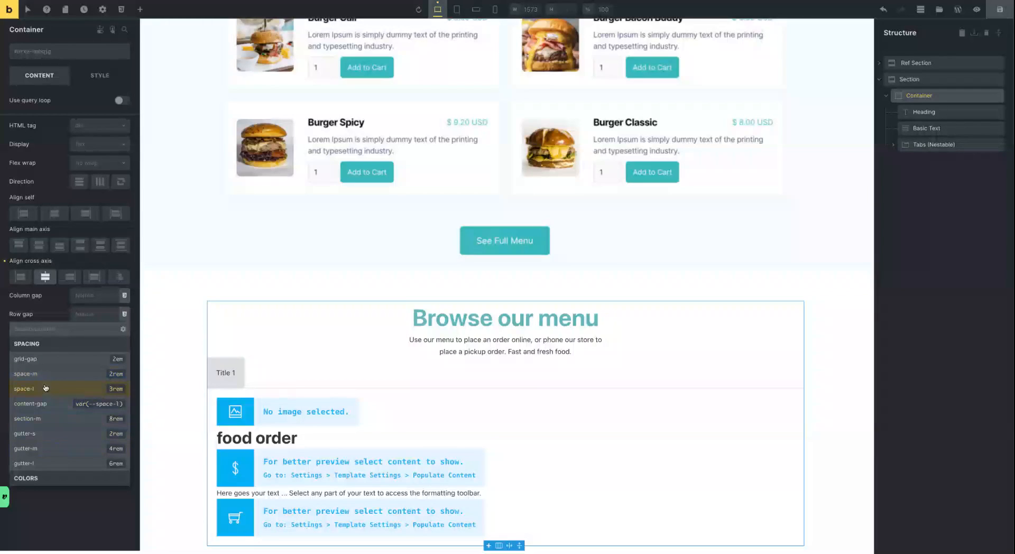
pyautogui.click(68, 393)
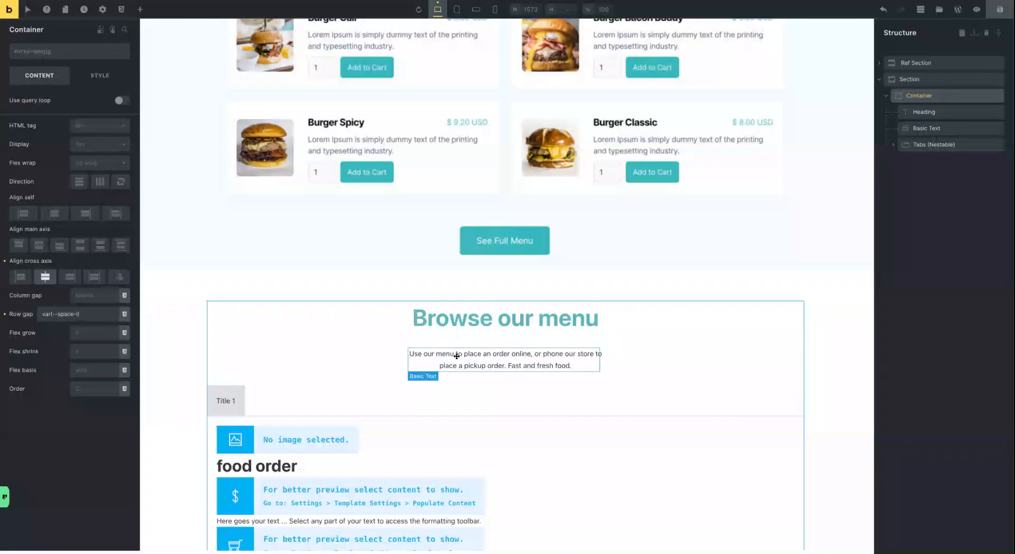
# Wrap the Heading and Basic Text together in a Block and center its children on the cross axis
pyautogui.rightClick(958, 114)
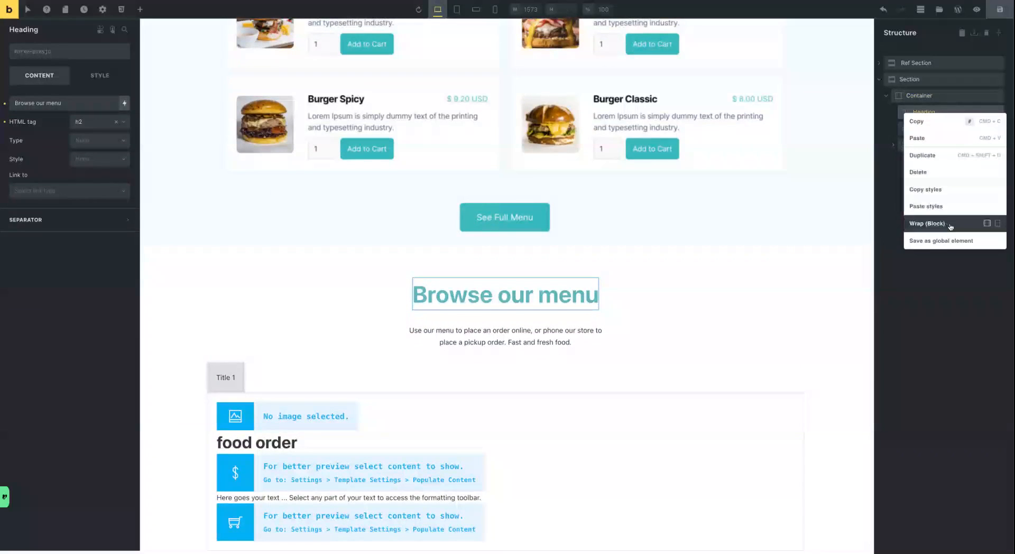
pyautogui.click(951, 224)
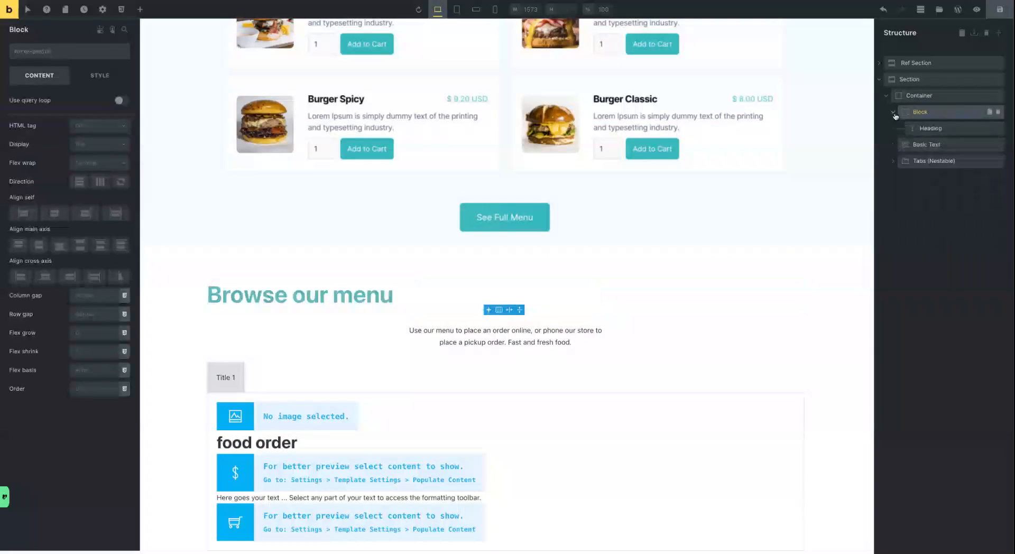
pyautogui.moveTo(914, 148); pyautogui.dragTo(922, 136)
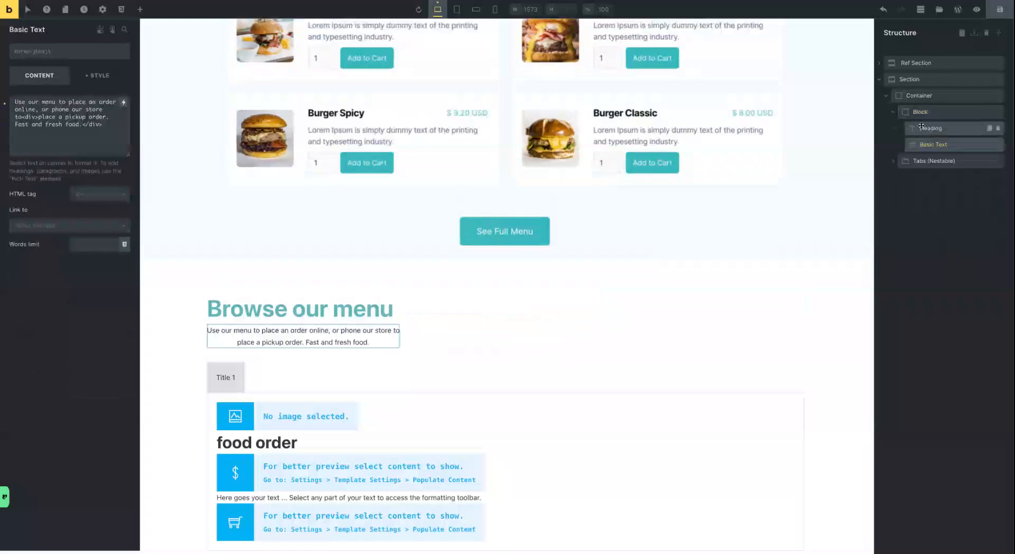
pyautogui.click(893, 114)
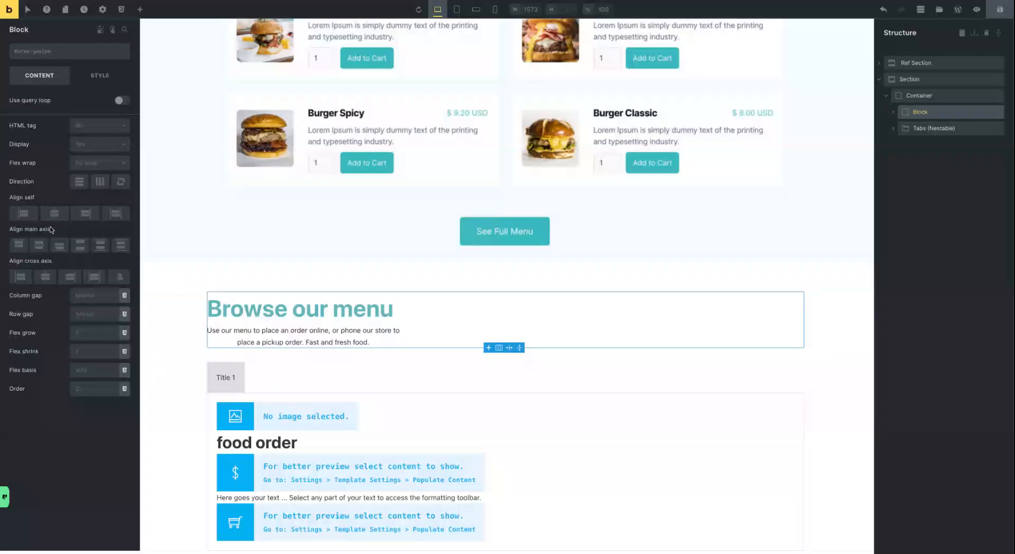
pyautogui.click(45, 277)
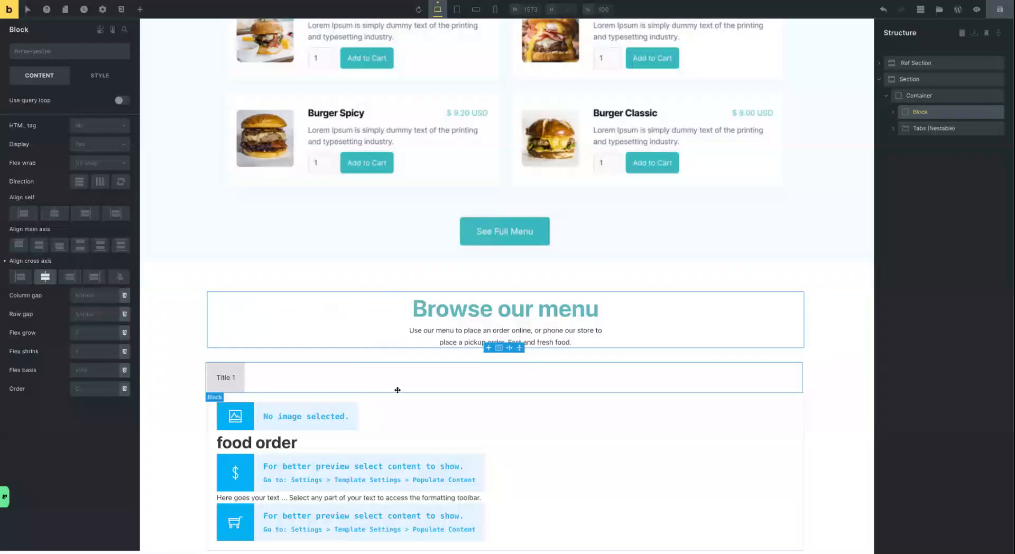
# Set the Container's row gap to the space-xl variable and compare the spacing with the reference section
pyautogui.click(920, 96)
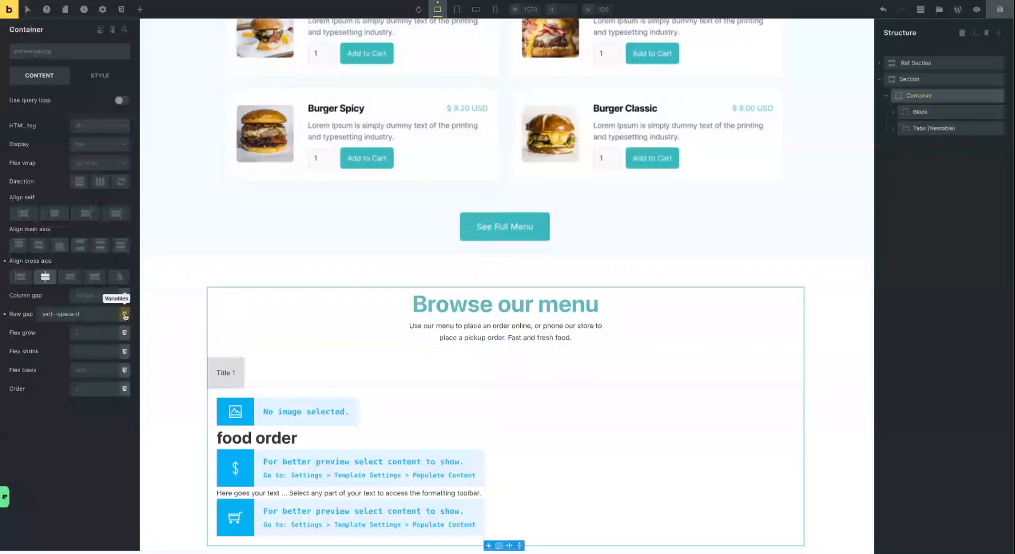
pyautogui.click(125, 315)
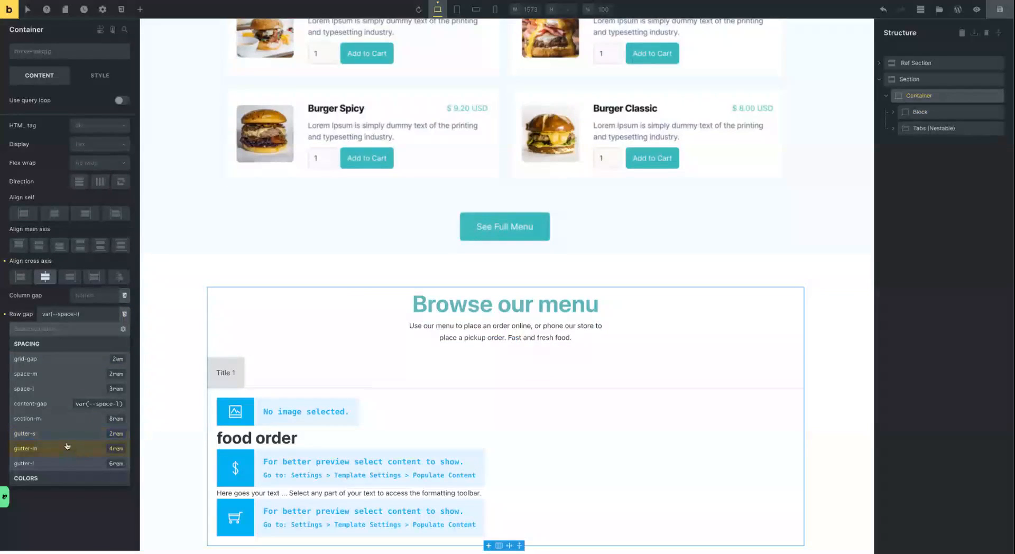
pyautogui.scroll(-2, 67, 446)
pyautogui.scroll(2, 67, 441)
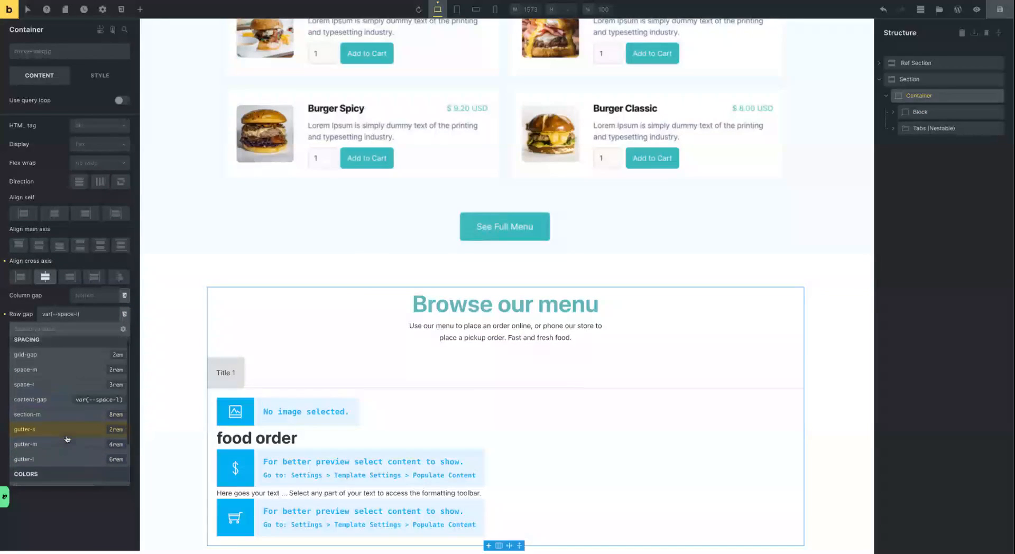
pyautogui.scroll(1, 62, 418)
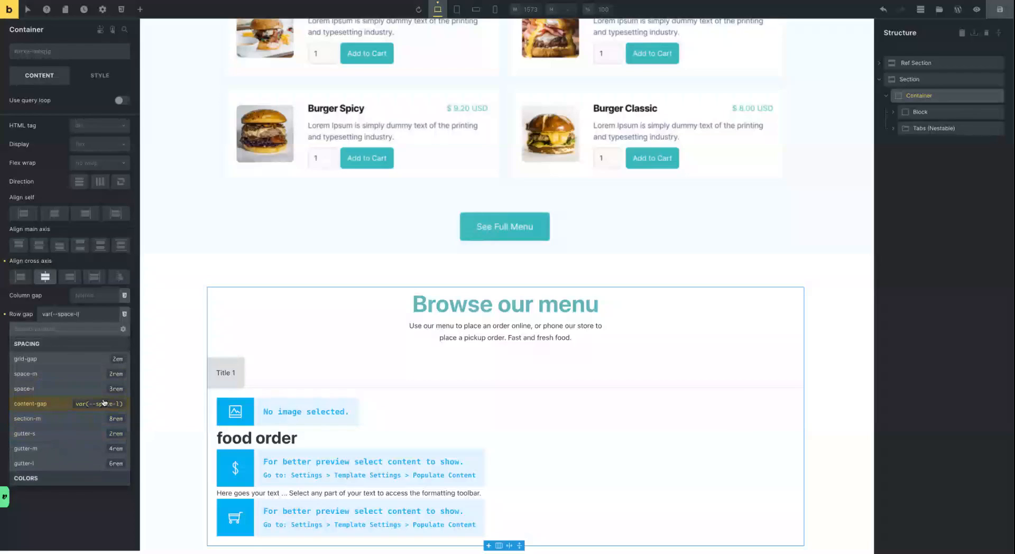
pyautogui.scroll(-3, 49, 425)
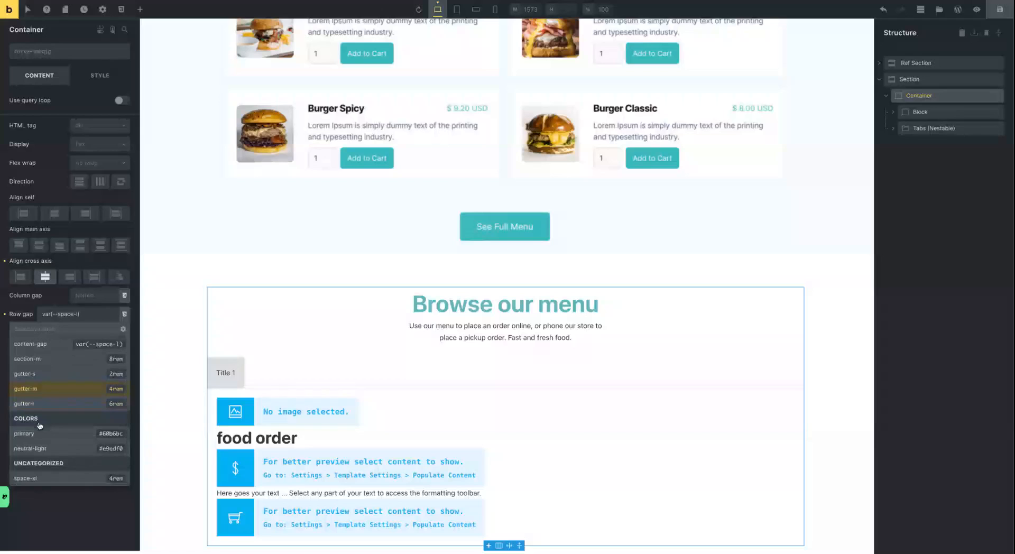
pyautogui.click(112, 478)
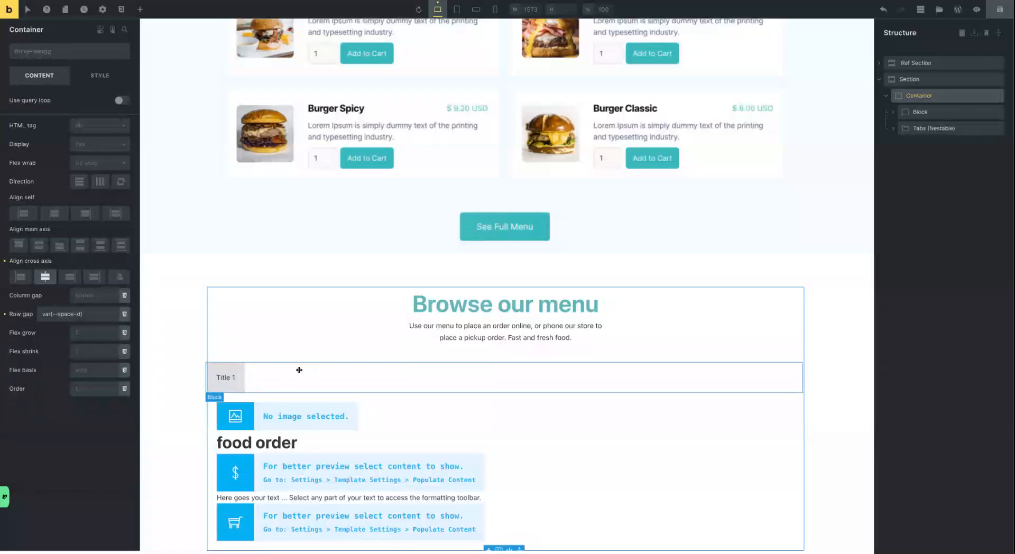
pyautogui.scroll(5, 290, 231)
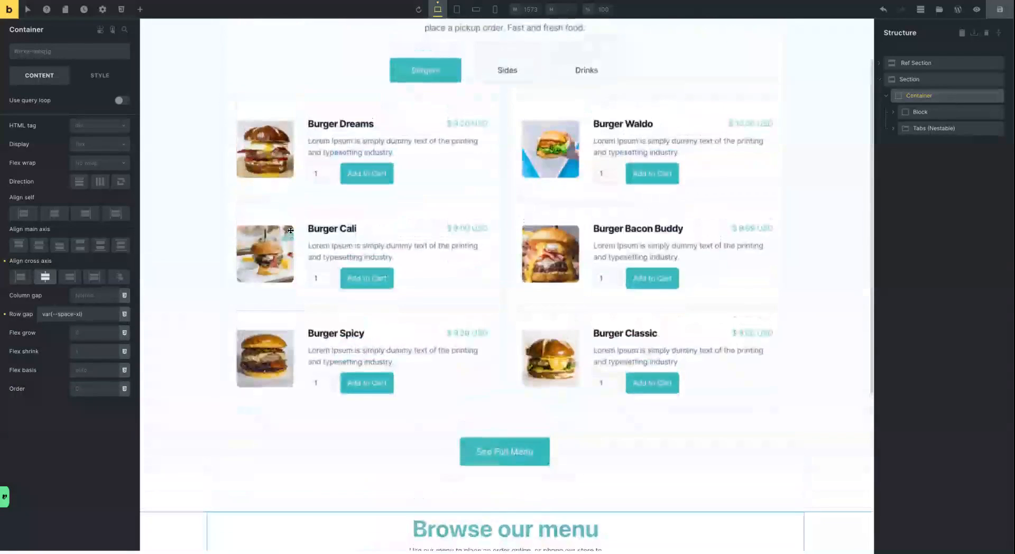
pyautogui.scroll(-6, 290, 230)
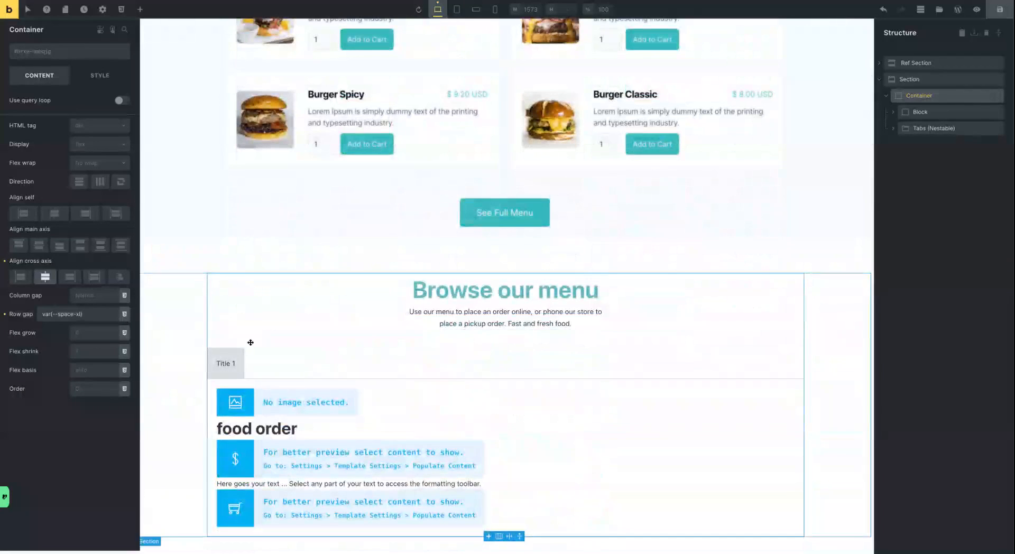
# Change the tab title's Basic Text inside the Tab menu to "Burgers"
pyautogui.click(408, 366)
pyautogui.scroll(1, 717, 273)
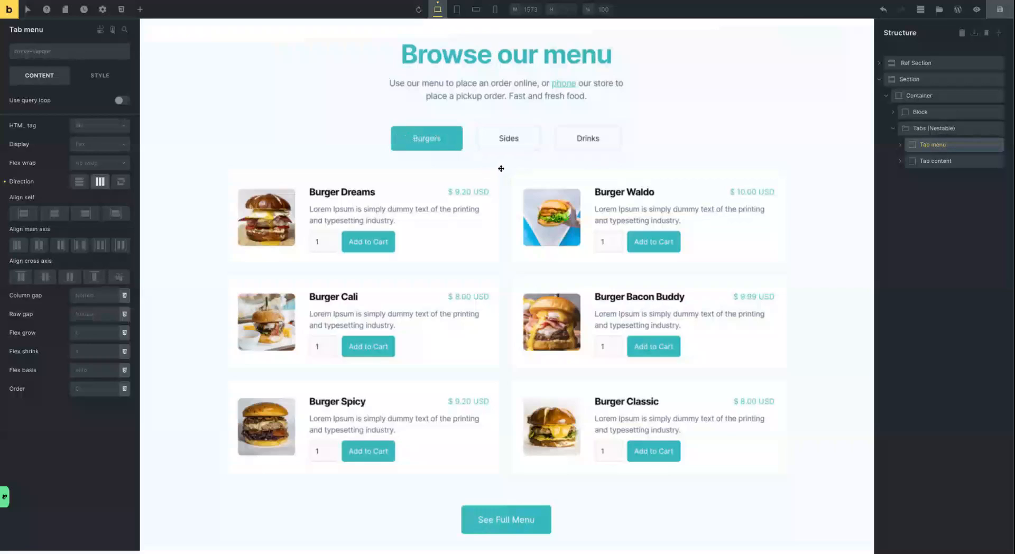
pyautogui.scroll(-5, 501, 169)
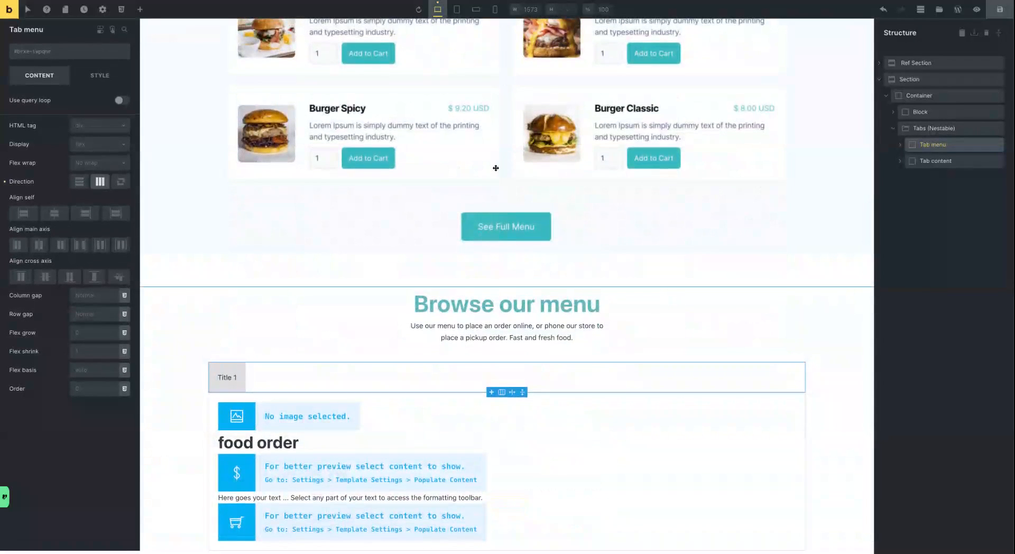
pyautogui.click(900, 144)
pyautogui.click(928, 161)
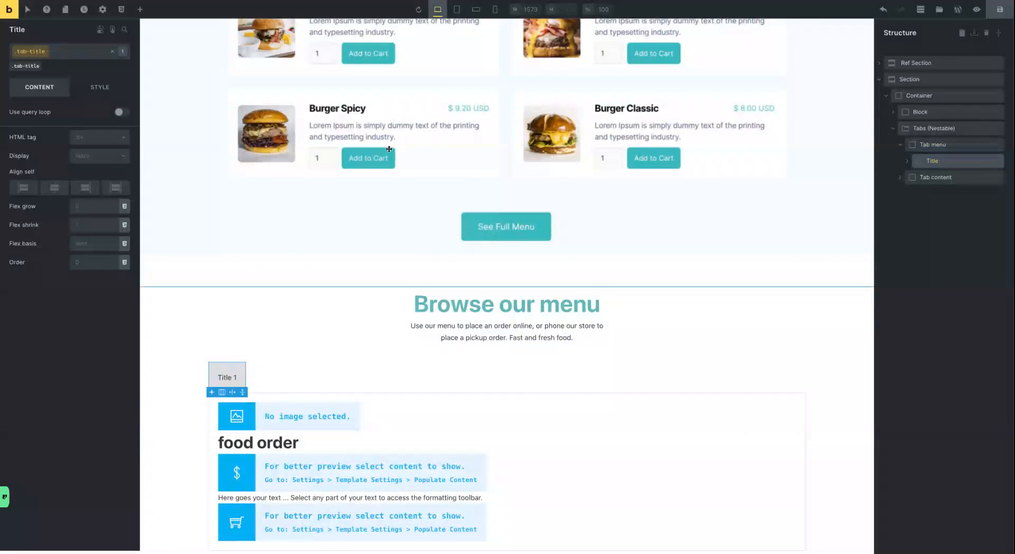
pyautogui.scroll(5, 388, 149)
pyautogui.scroll(-5, 377, 155)
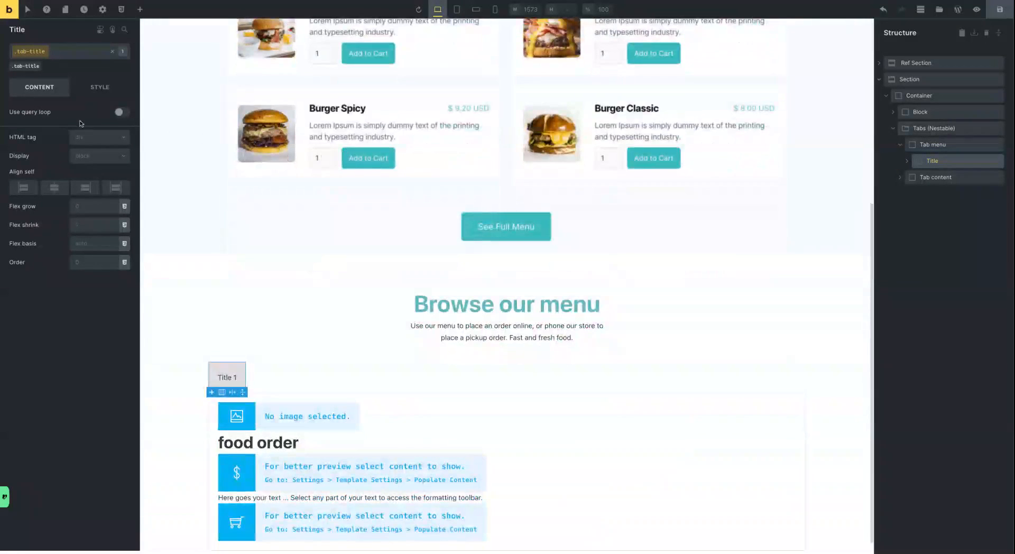
pyautogui.click(906, 161)
pyautogui.click(946, 177)
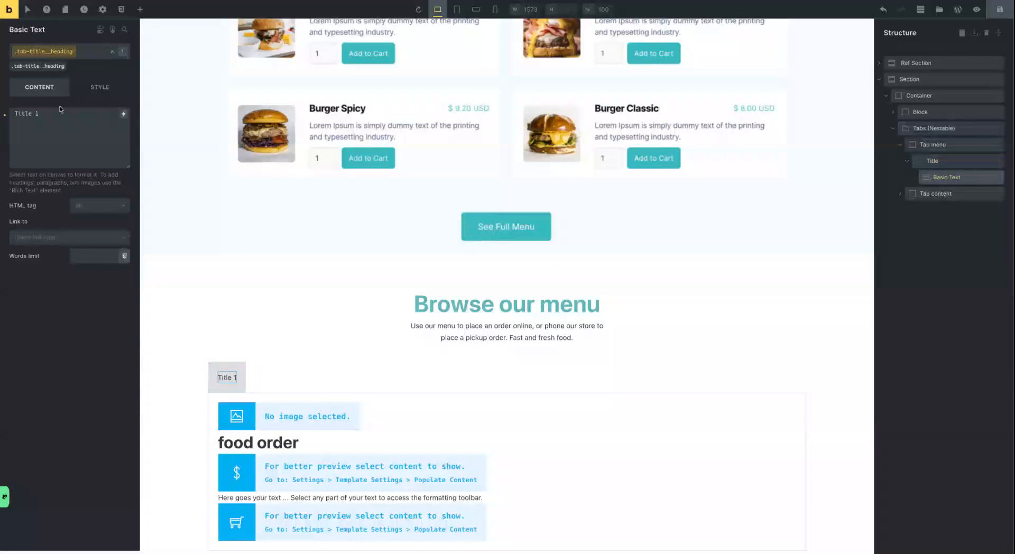
pyautogui.doubleClick(25, 114)
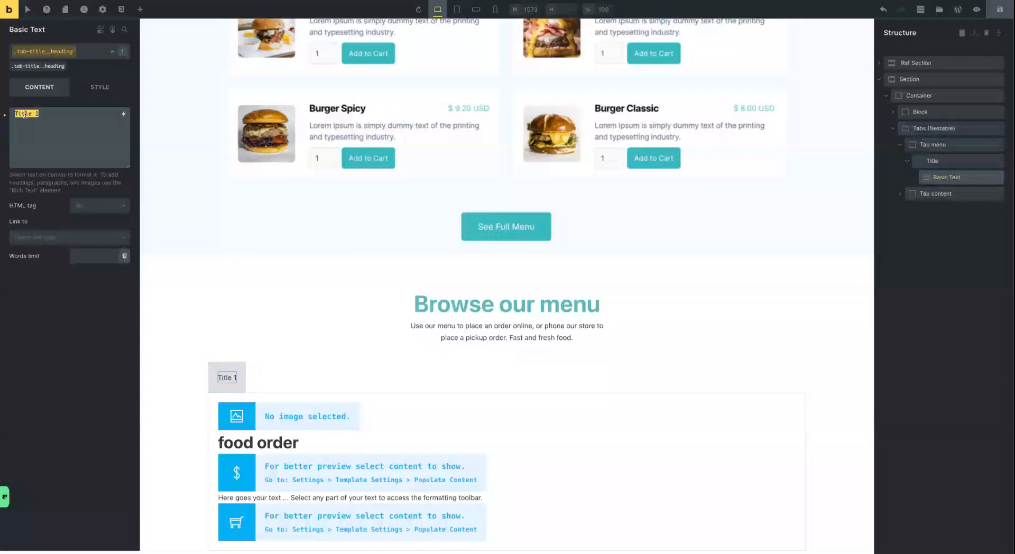
pyautogui.write('Burgers')
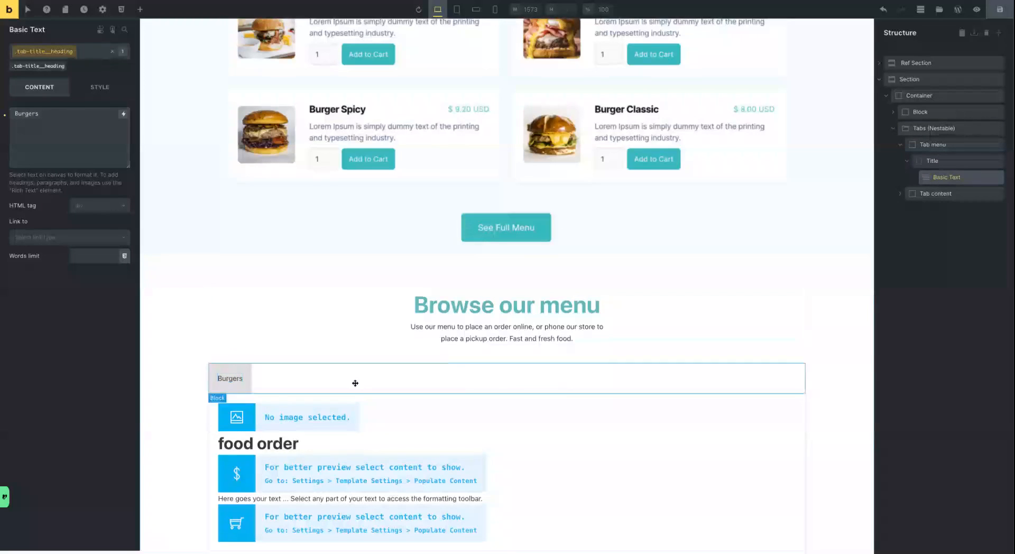
# Try to center the Tab menu using its self and cross-axis alignment settings
pyautogui.click(355, 382)
pyautogui.scroll(5, 247, 224)
pyautogui.scroll(-5, 304, 211)
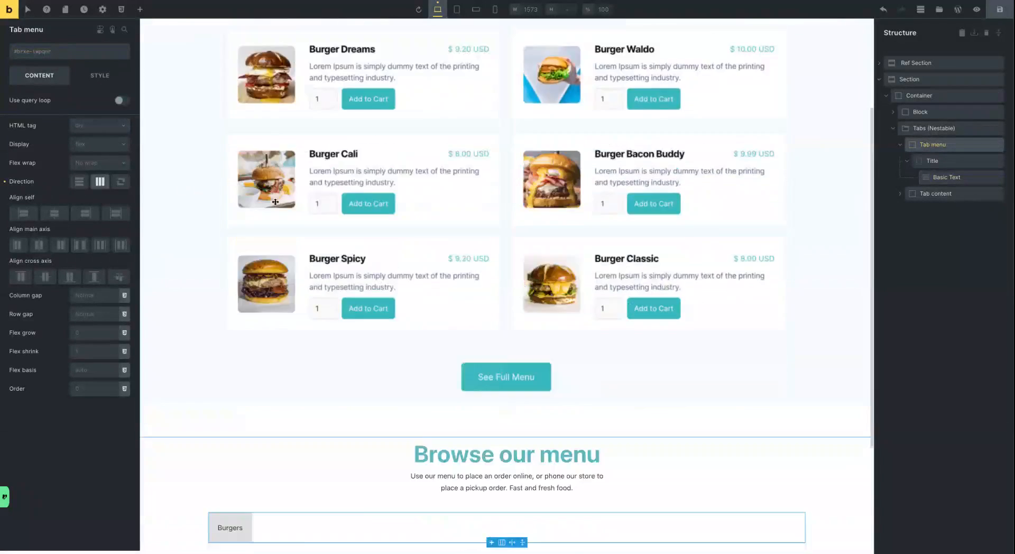
pyautogui.click(55, 214)
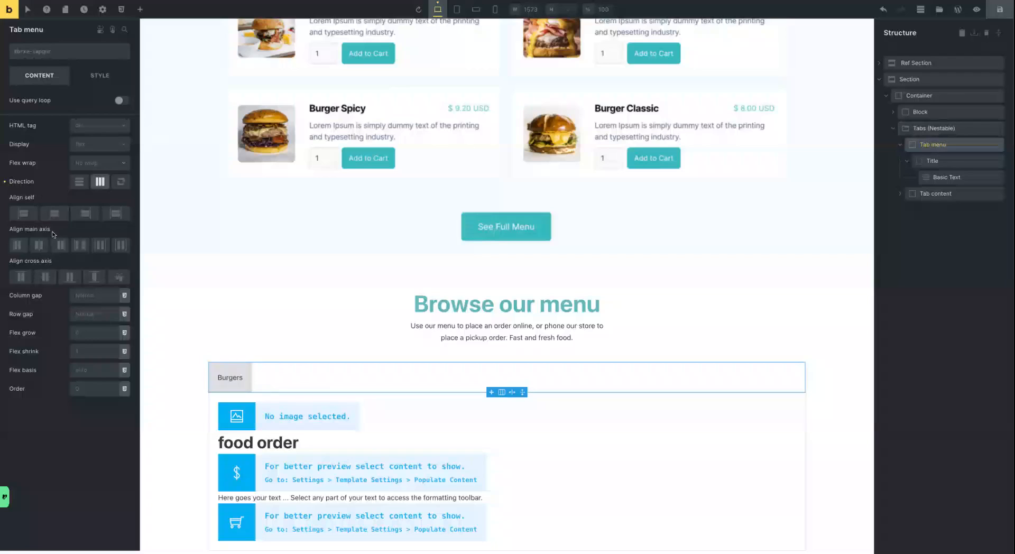
pyautogui.click(45, 276)
pyautogui.click(54, 213)
# Center the Tab menu's children on the main axis and clear its self alignment
pyautogui.click(965, 130)
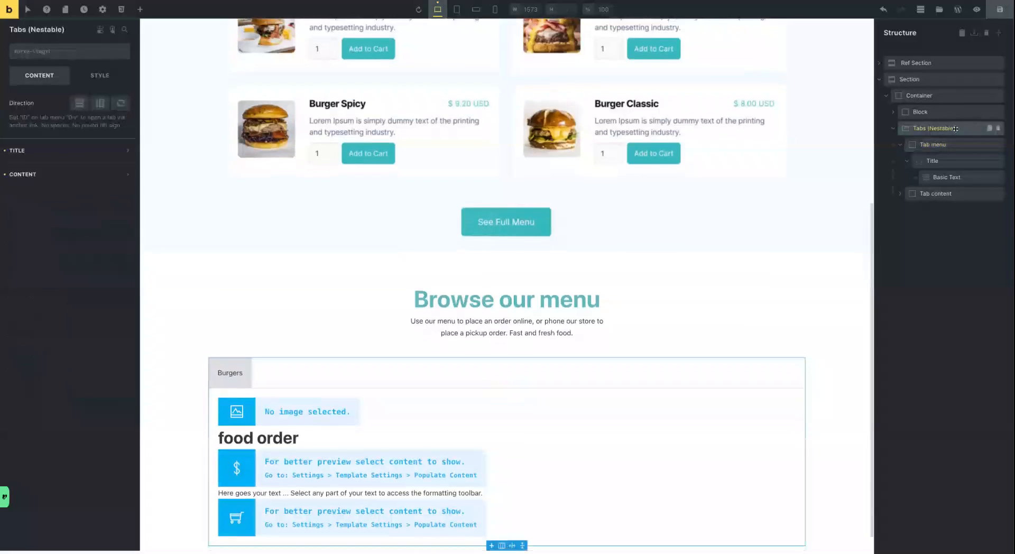
pyautogui.click(19, 152)
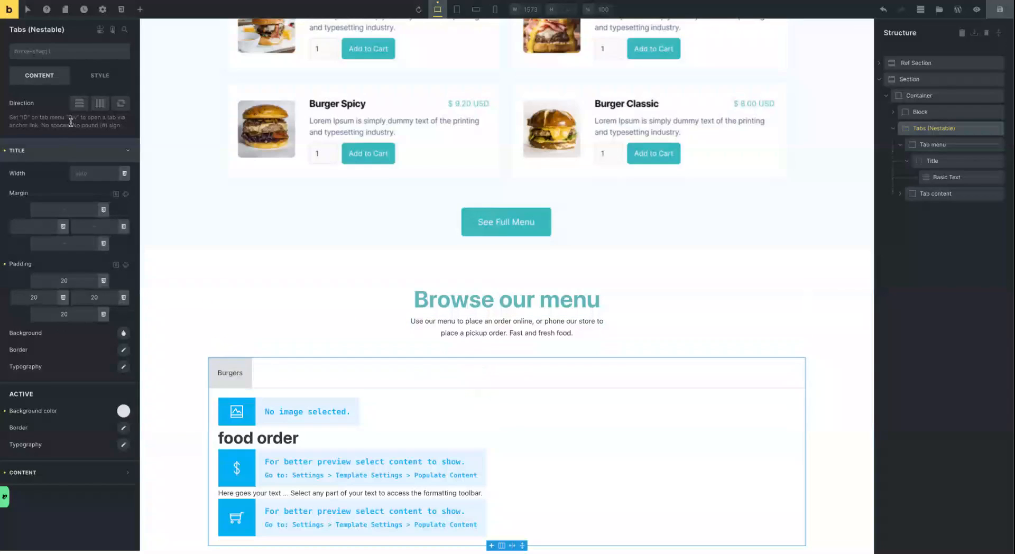
pyautogui.click(933, 145)
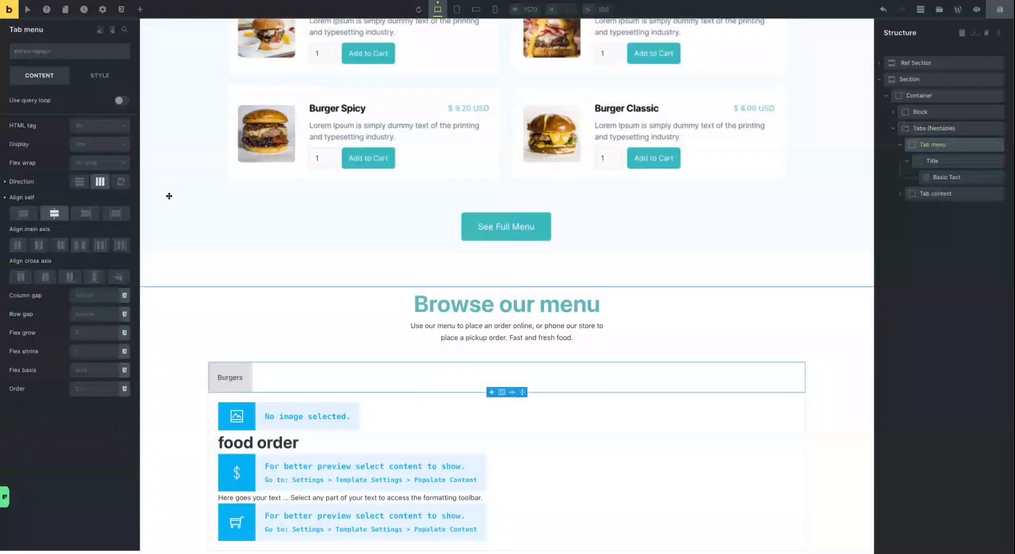
pyautogui.click(40, 246)
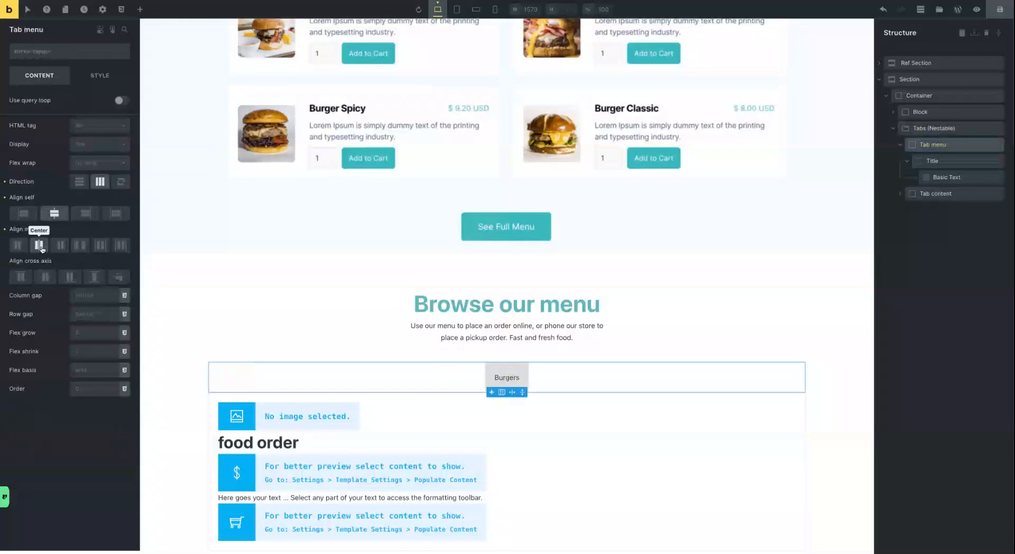
pyautogui.click(5, 199)
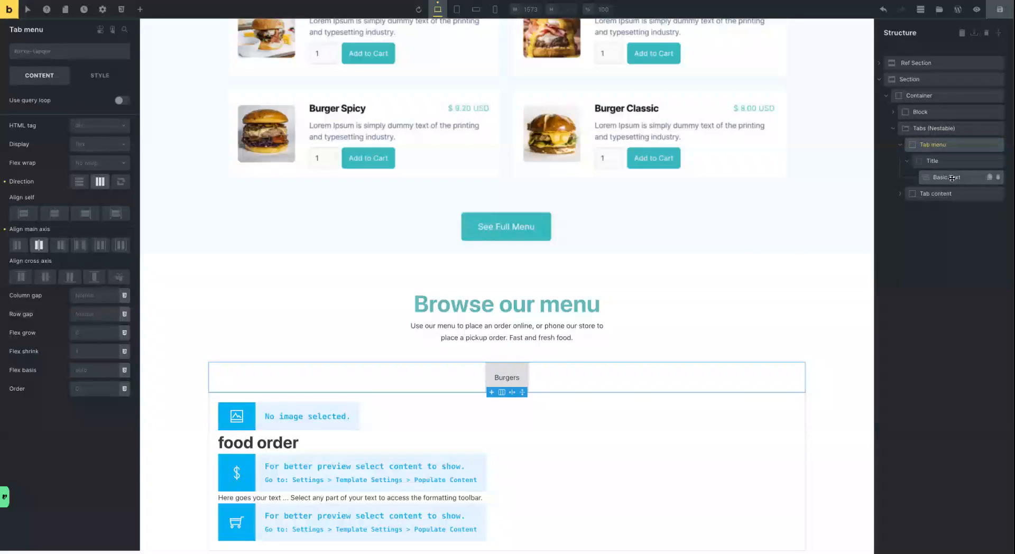
# Review the nestable tabs' title settings and compare them with the tab buttons in the reference section
pyautogui.click(944, 161)
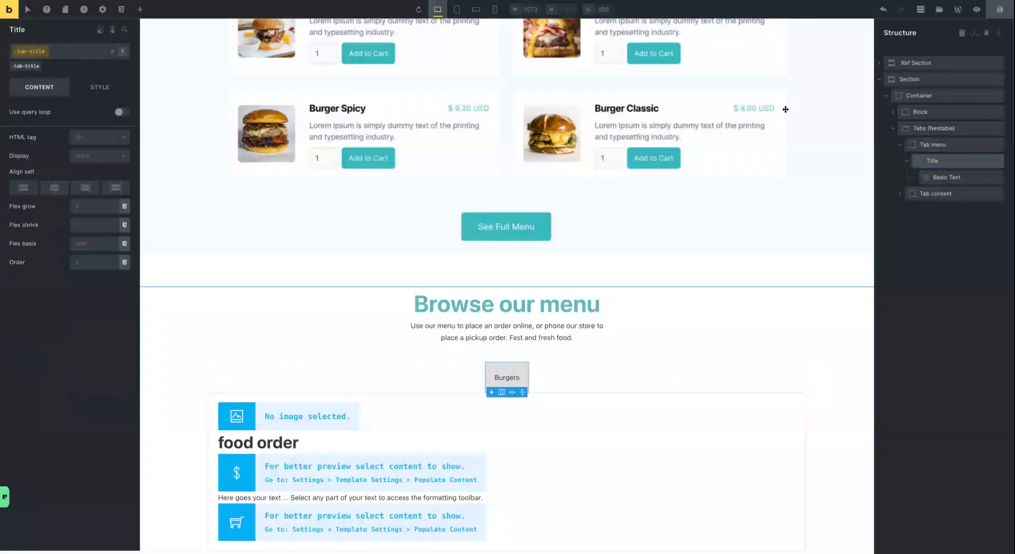
pyautogui.click(930, 129)
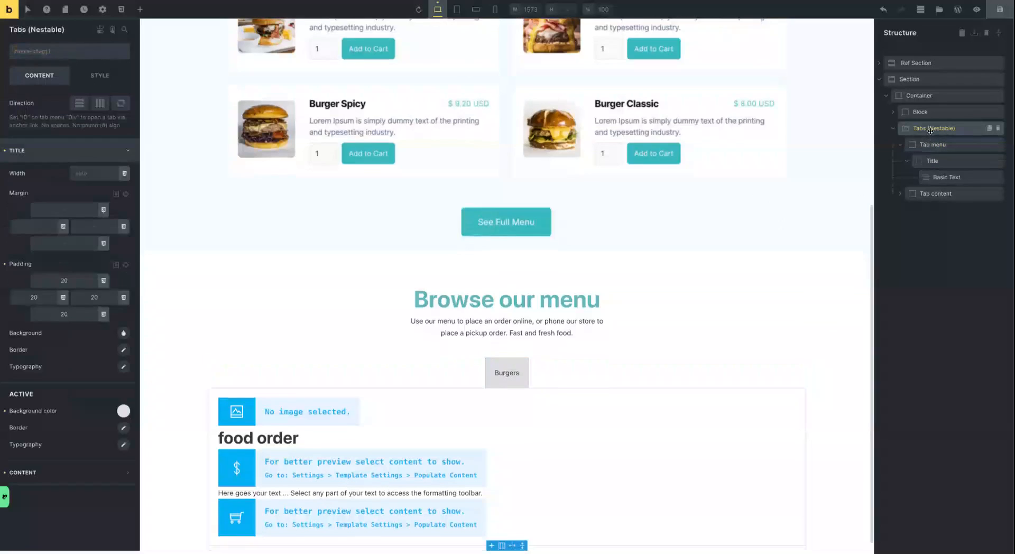
pyautogui.click(47, 154)
pyautogui.click(35, 153)
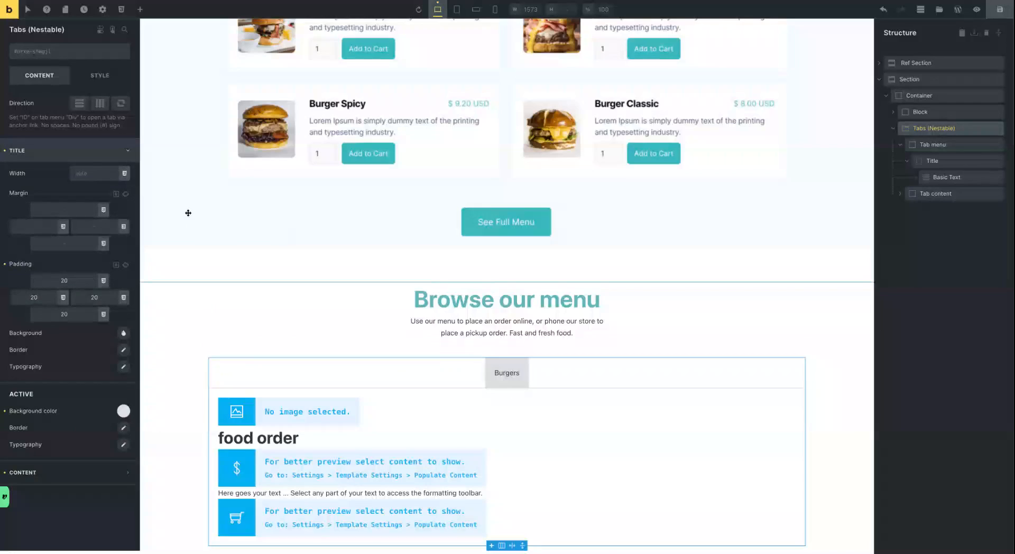
pyautogui.scroll(5, 188, 215)
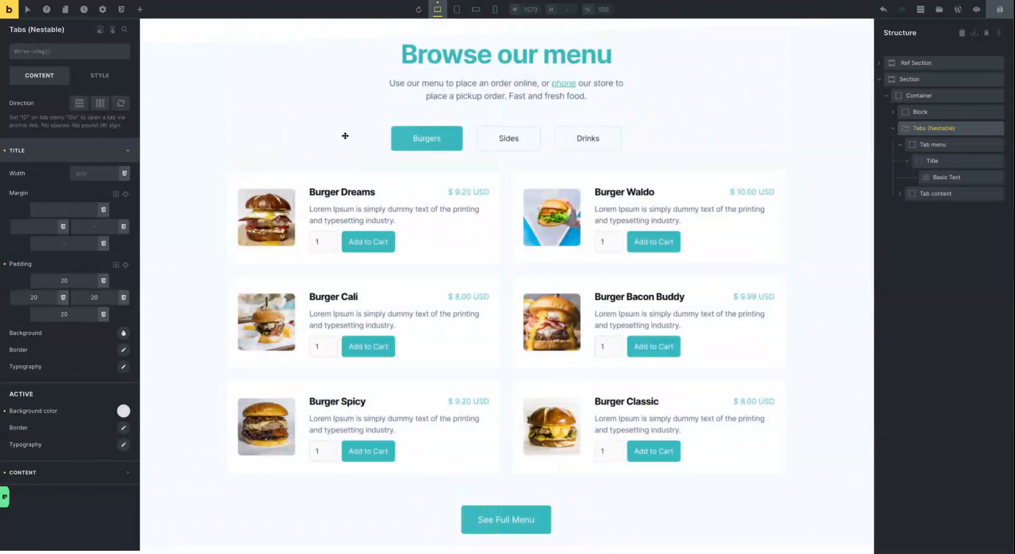
pyautogui.scroll(-5, 313, 143)
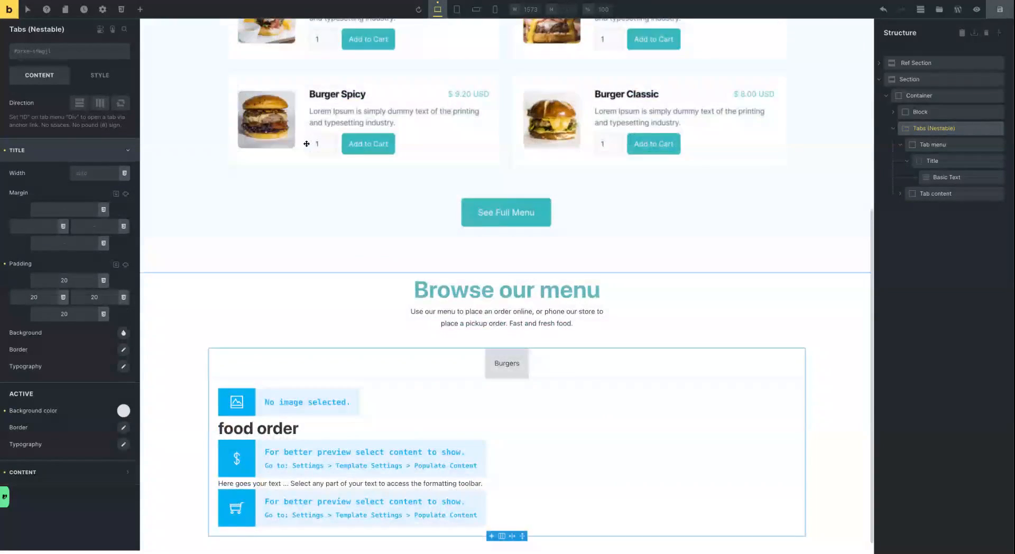
# Set the left and right padding of the nestable tabs' titles to the space-l variable
pyautogui.click(63, 297)
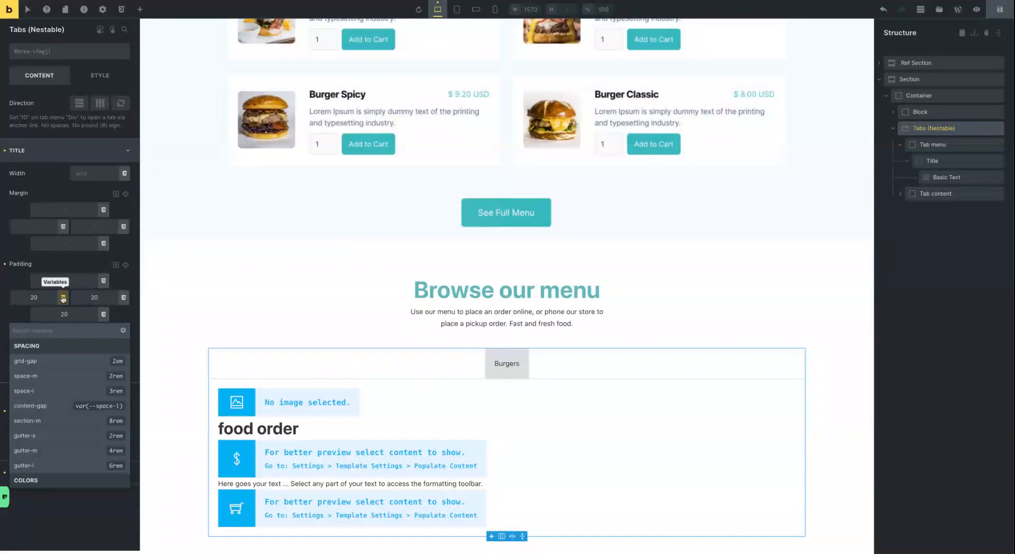
pyautogui.click(60, 394)
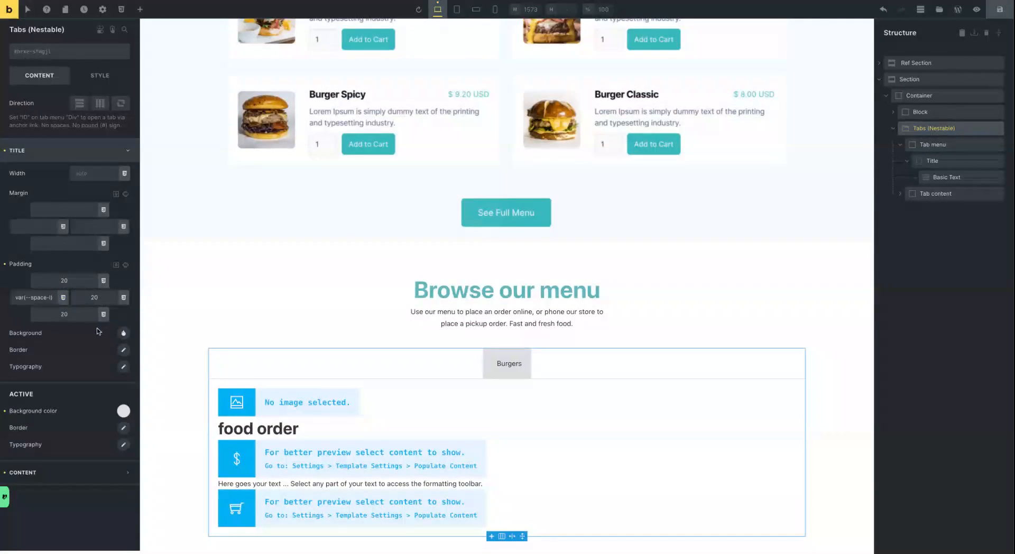
pyautogui.click(125, 298)
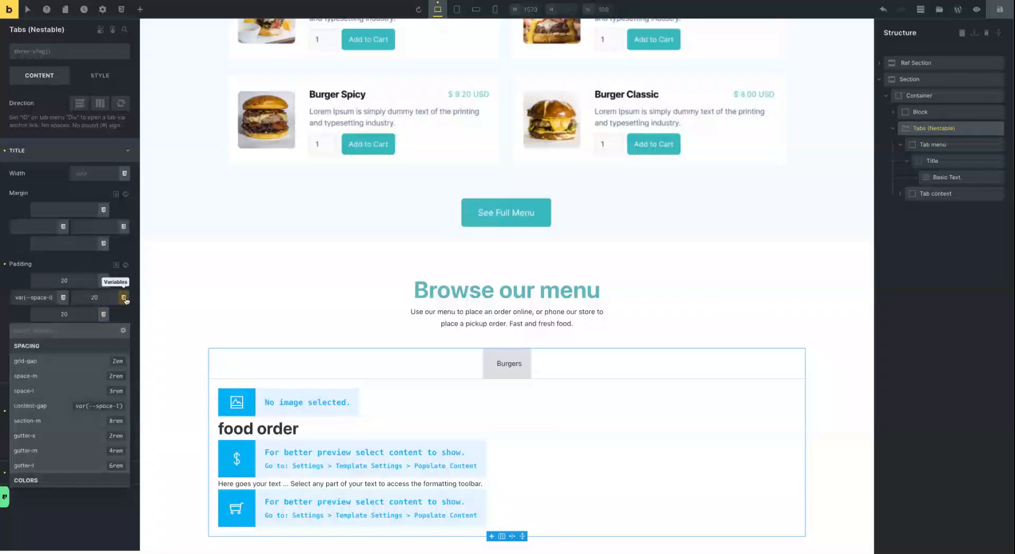
pyautogui.click(64, 394)
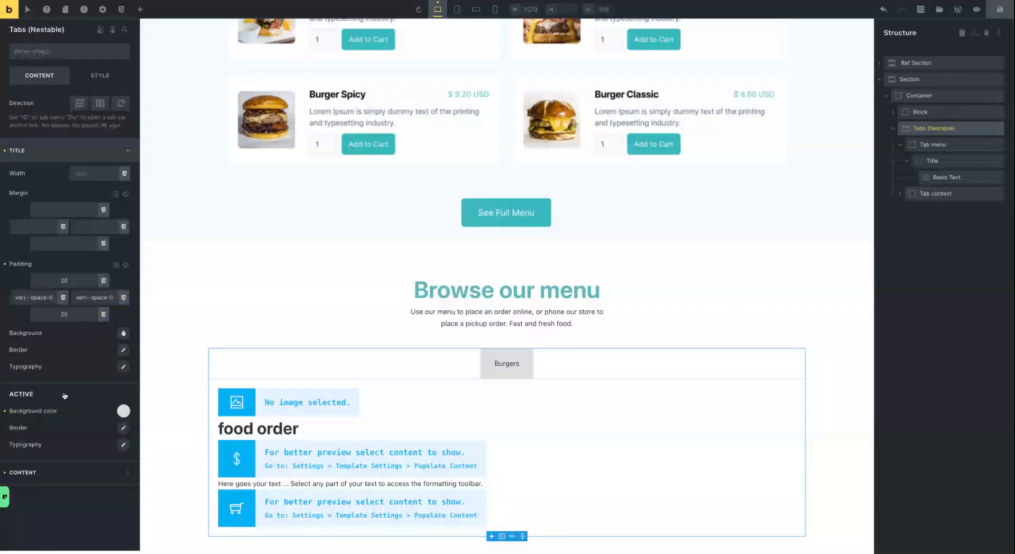
# Set the left and right padding of the nestable tabs' titles to the space-xl variable
pyautogui.click(63, 297)
pyautogui.scroll(-3, 43, 369)
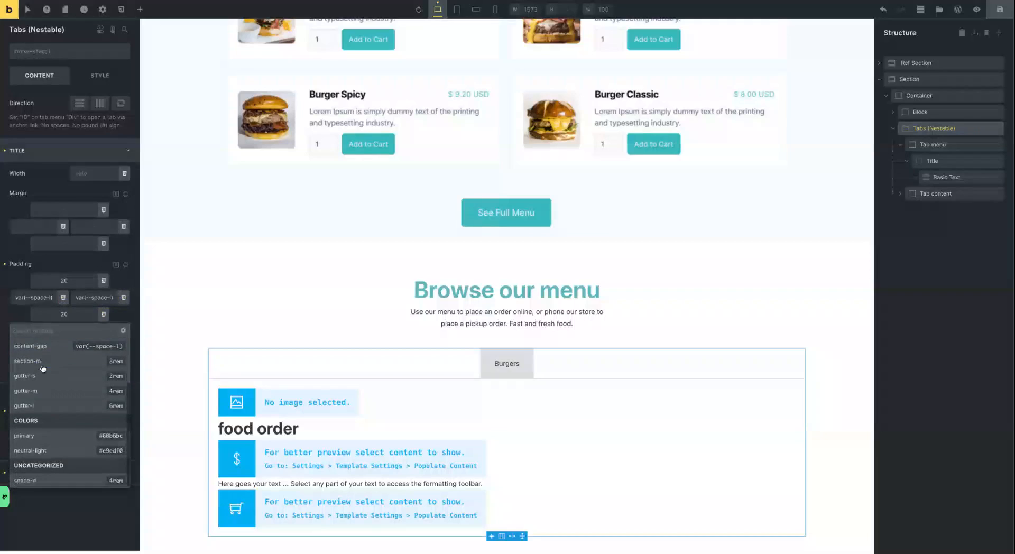
pyautogui.click(113, 481)
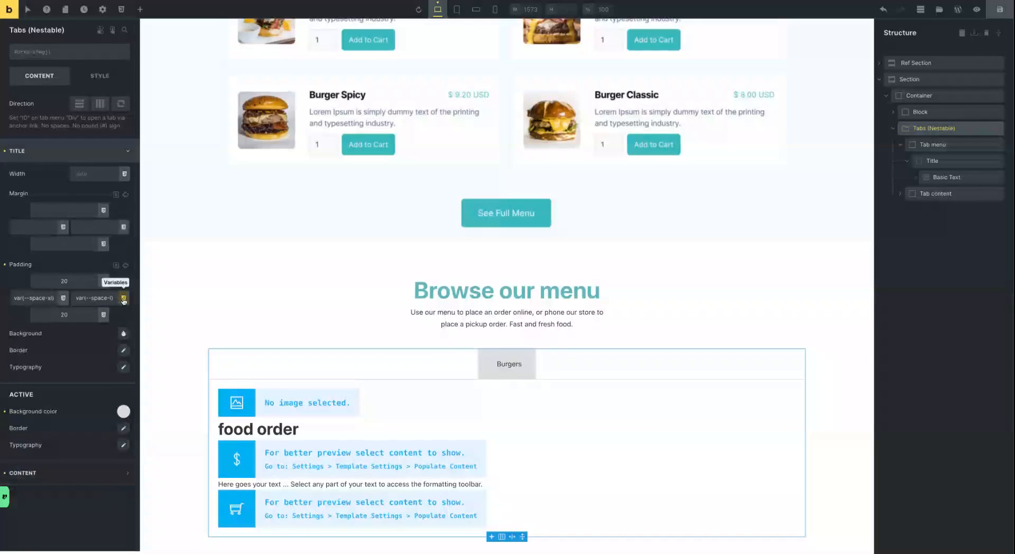
pyautogui.click(123, 300)
pyautogui.scroll(-3, 83, 394)
pyautogui.click(116, 482)
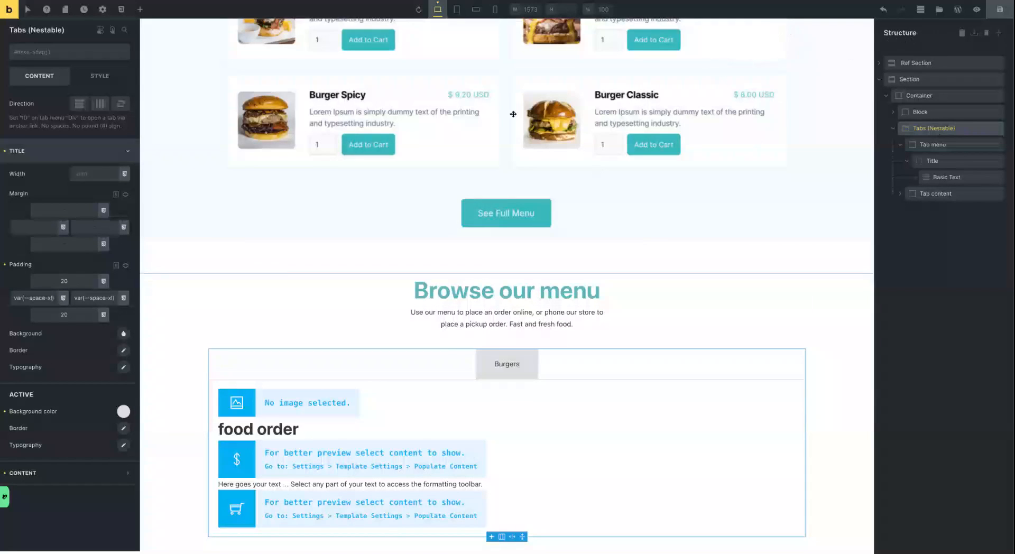
# Set the active tab title's background color to the raw primary color variable
pyautogui.click(124, 412)
pyautogui.scroll(-2, 87, 402)
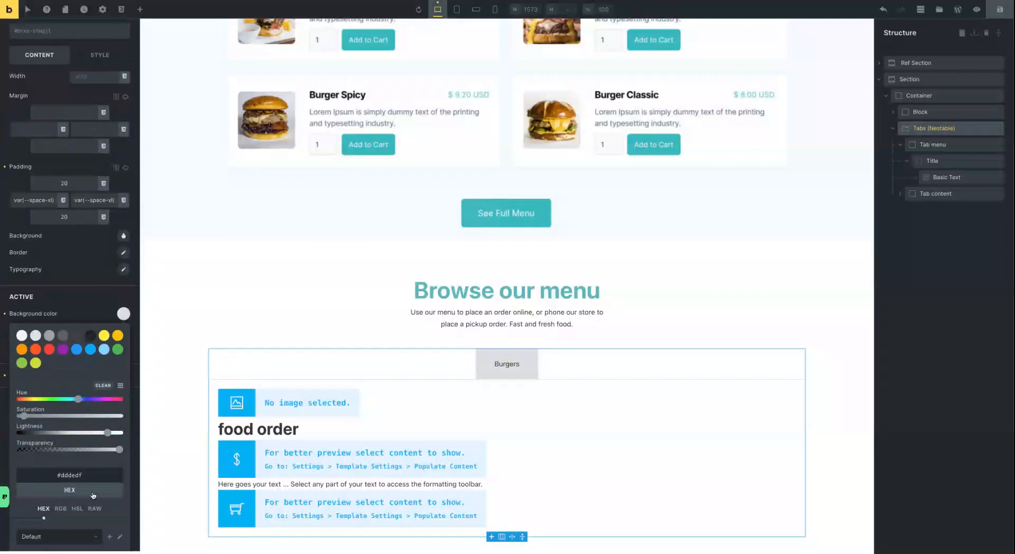
pyautogui.click(97, 509)
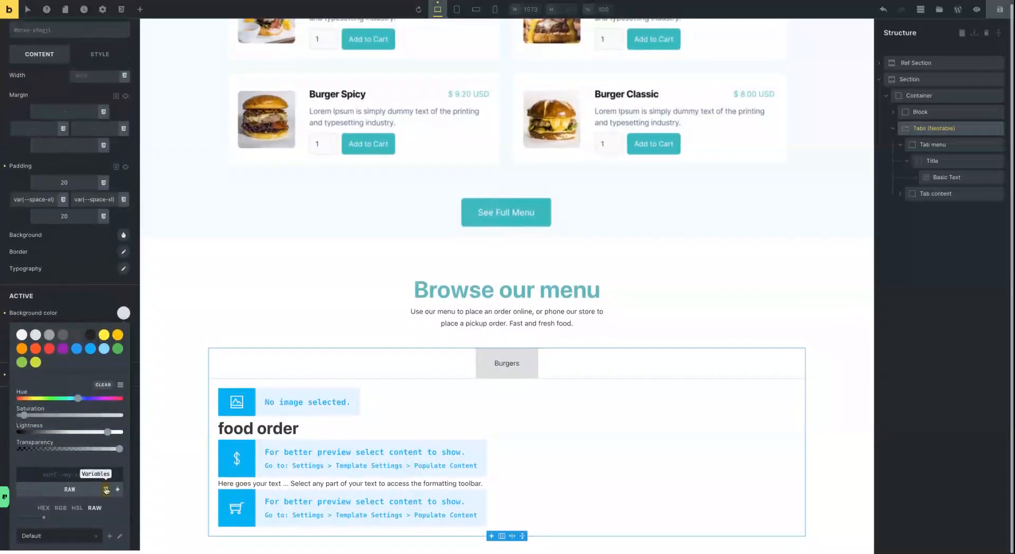
pyautogui.click(105, 490)
pyautogui.scroll(-2, 69, 476)
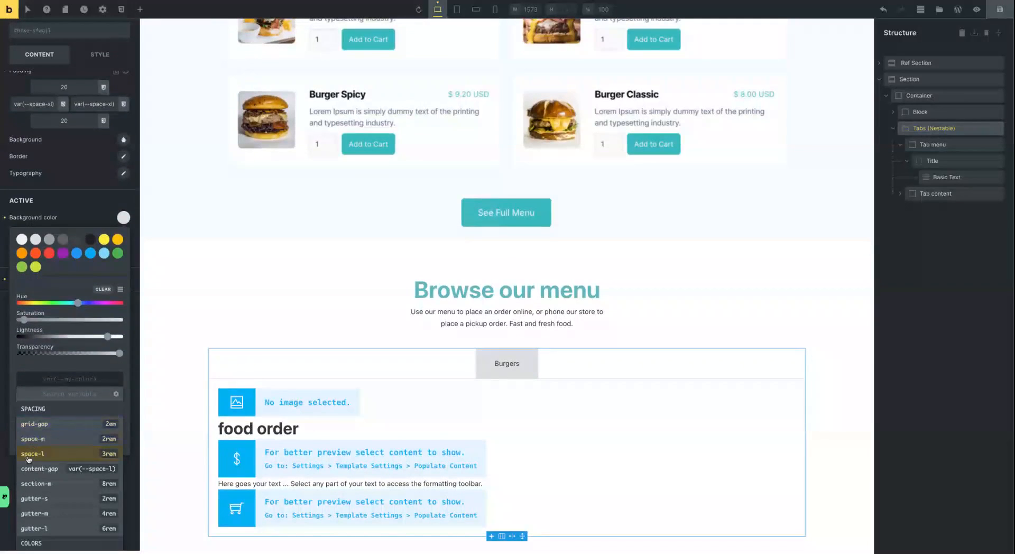
pyautogui.scroll(-5, 72, 500)
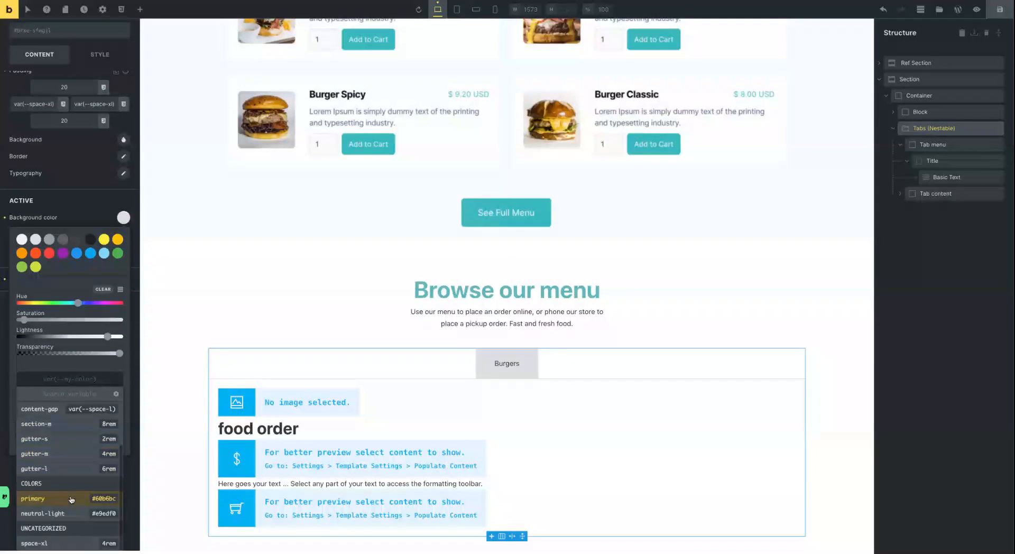
pyautogui.click(104, 500)
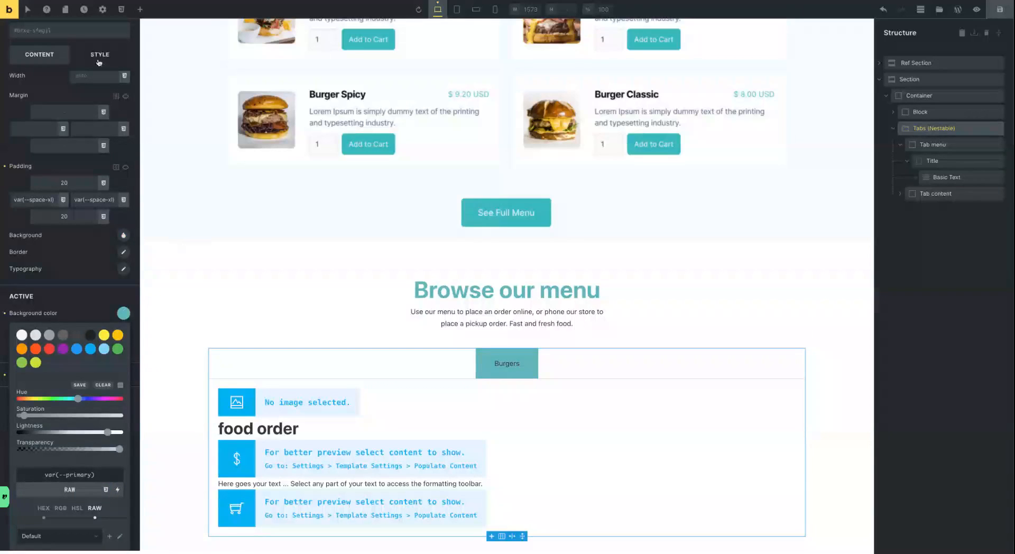
# Add the Button Wave SVG from the media library as the background image of the Tabs (Nestable) element
pyautogui.scroll(3, 460, 132)
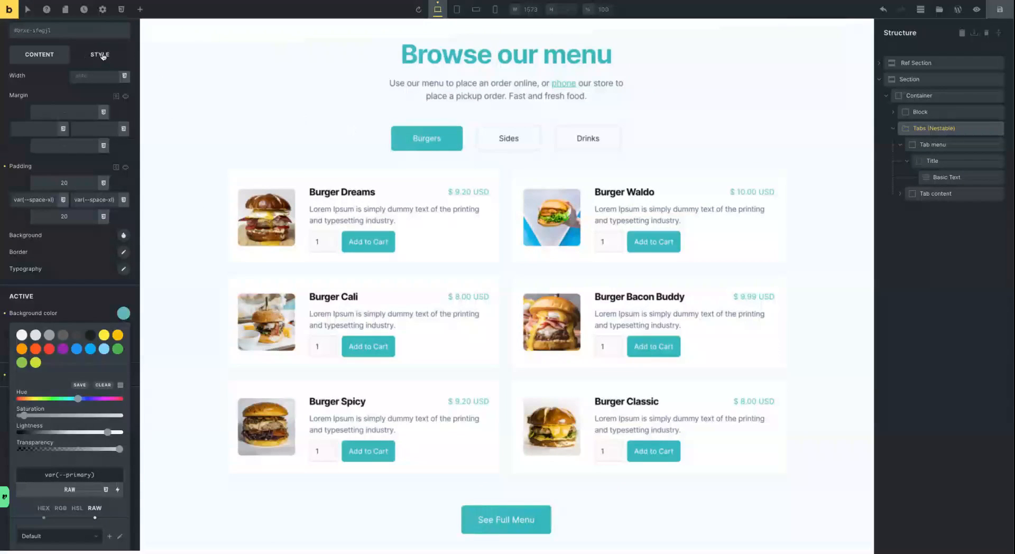
pyautogui.click(103, 56)
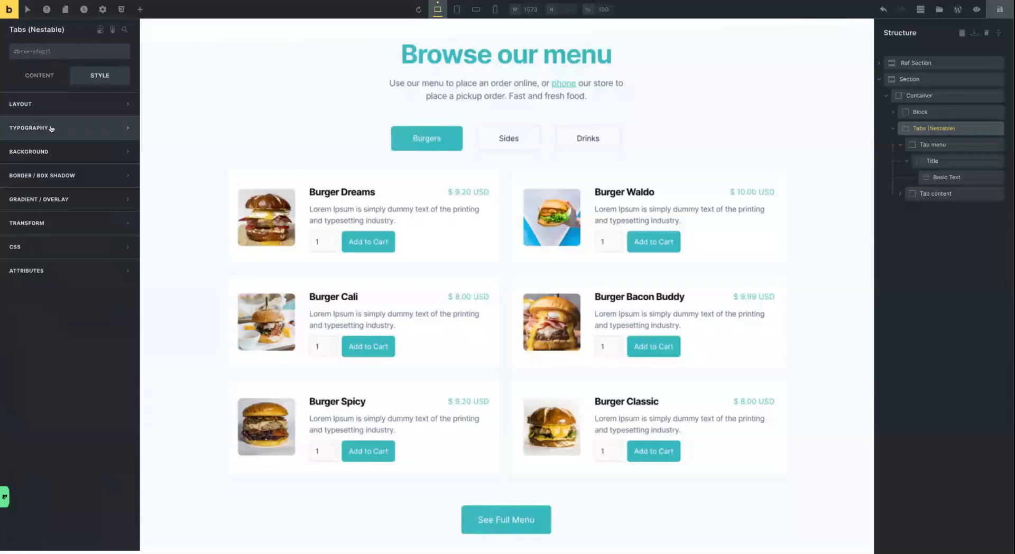
pyautogui.click(49, 152)
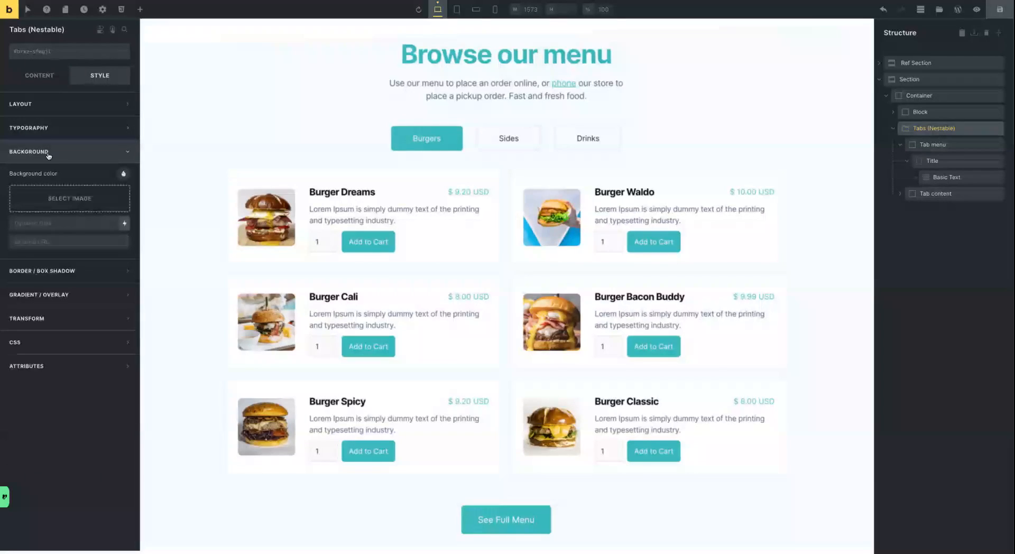
pyautogui.click(53, 200)
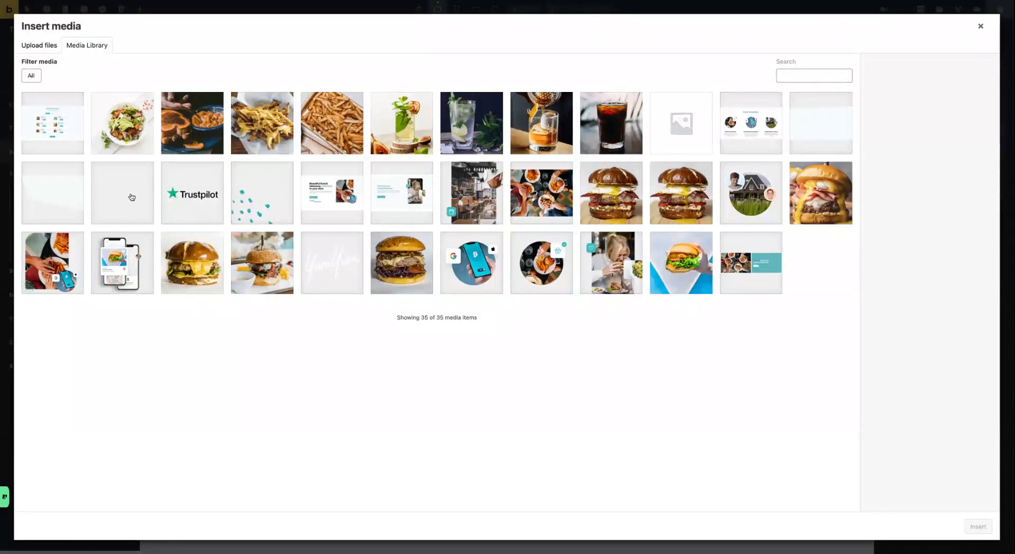
pyautogui.click(124, 195)
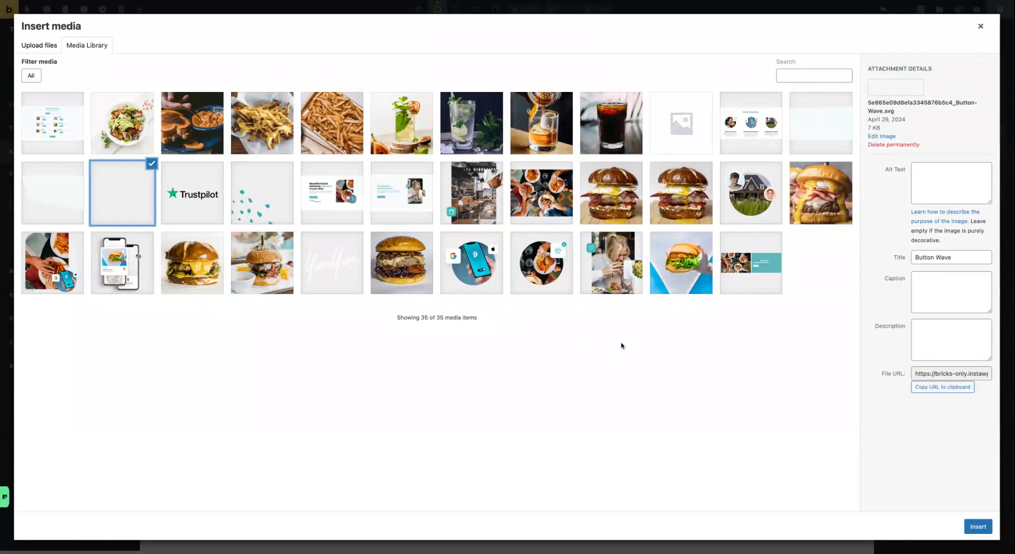
pyautogui.click(978, 527)
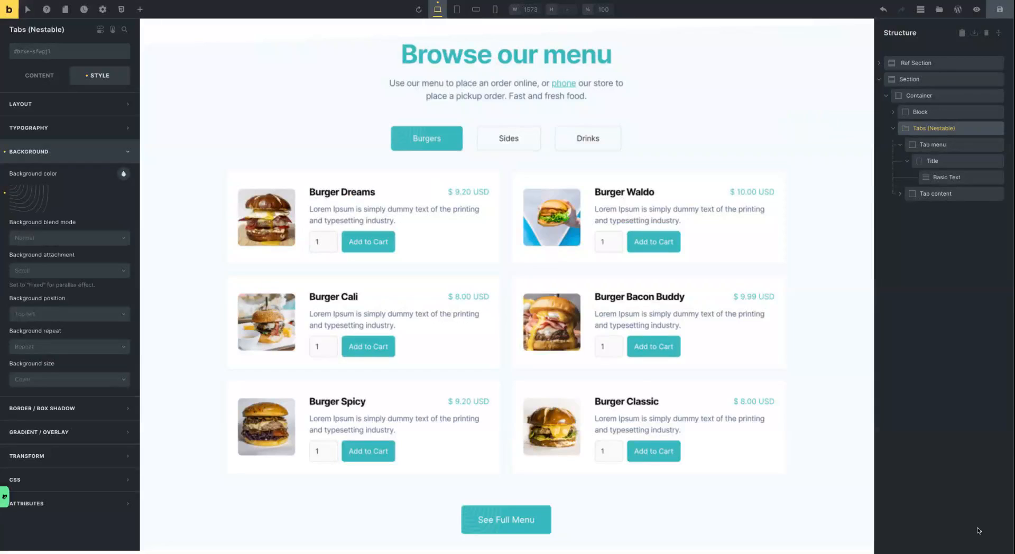
pyautogui.scroll(-5, 494, 291)
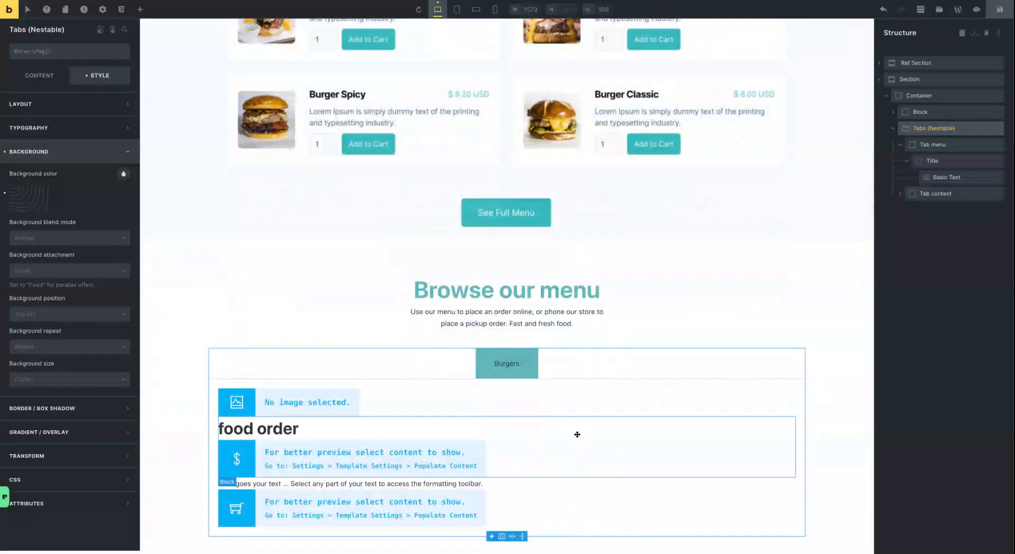
# Add the Button Wave SVG as the background image of the tab Title through its tab-title class
pyautogui.click(508, 374)
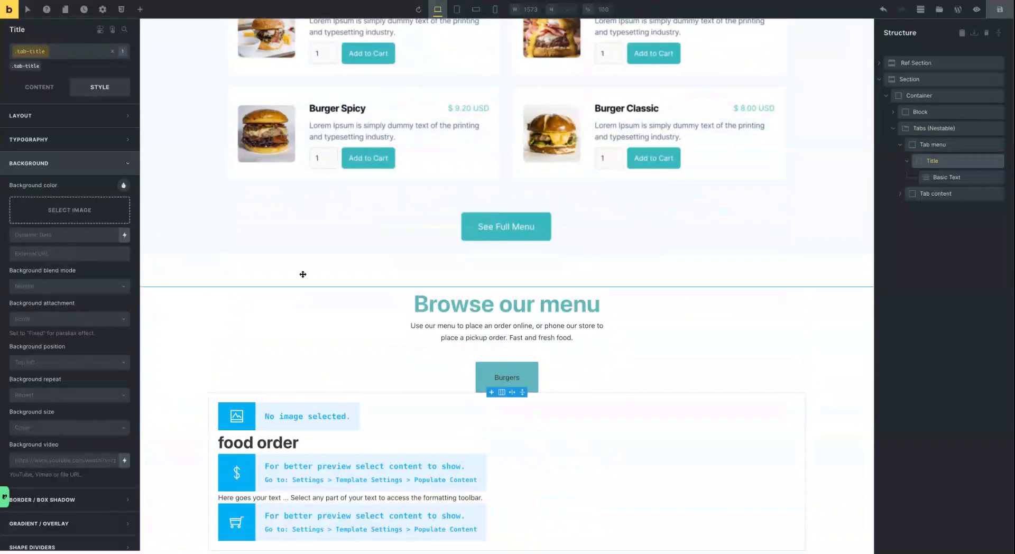
pyautogui.click(80, 216)
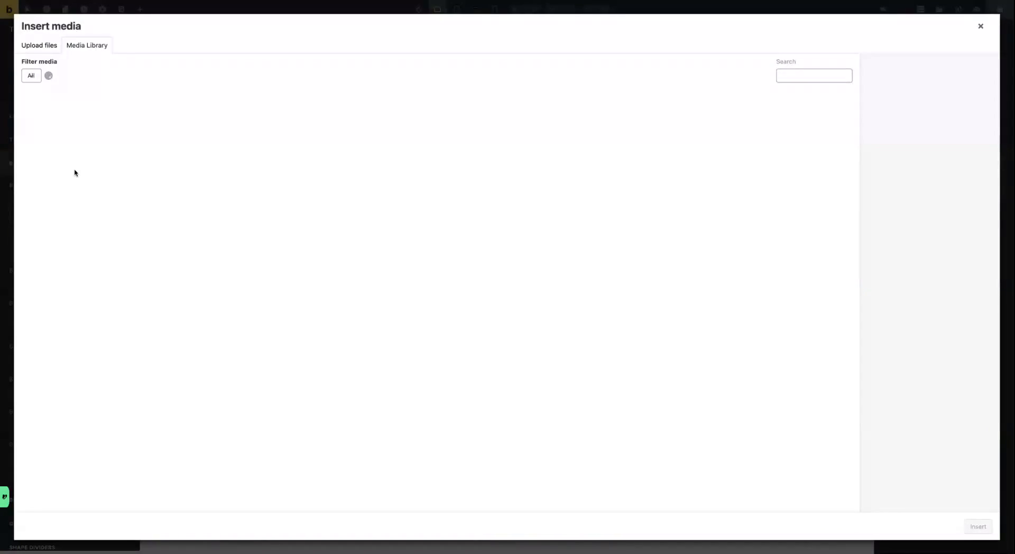
pyautogui.click(120, 191)
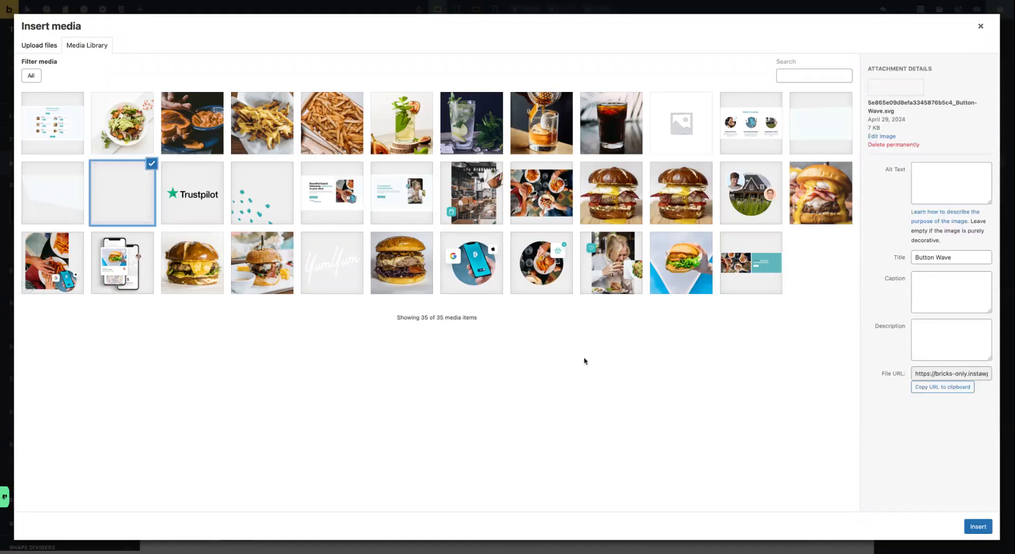
pyautogui.click(977, 525)
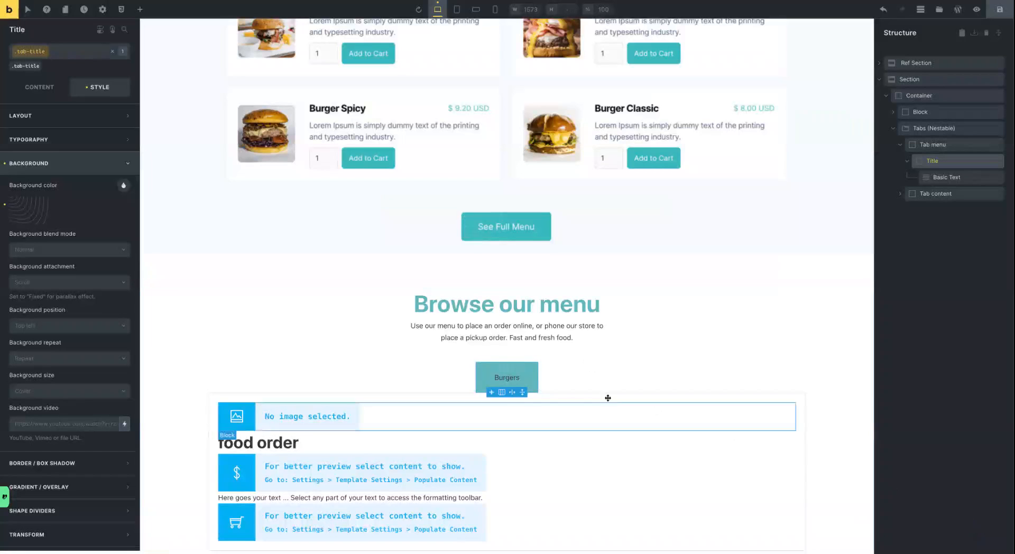
pyautogui.click(514, 379)
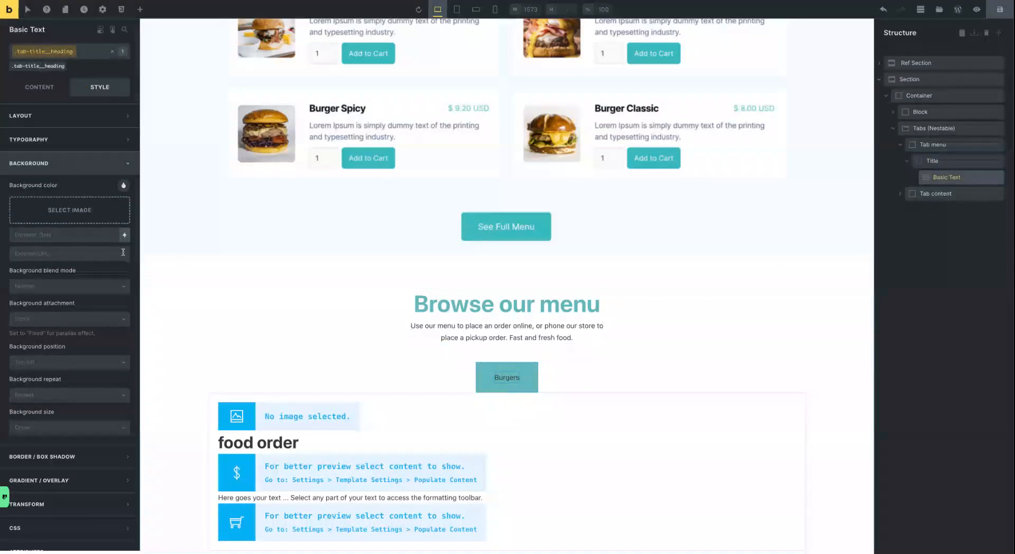
pyautogui.click(932, 161)
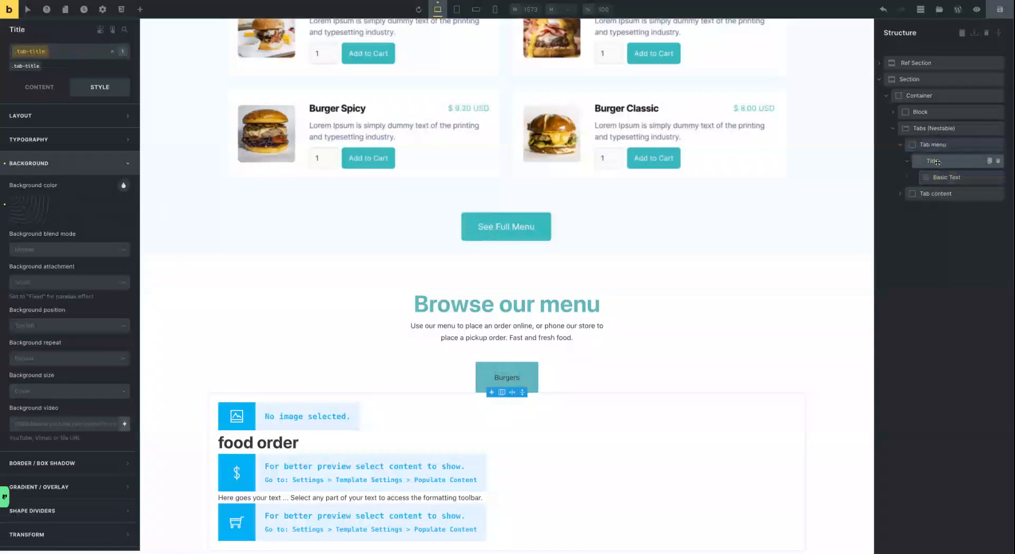
# Clear the tab Title's background image and insert the Button Wave SVG from the media library again
pyautogui.click(4, 206)
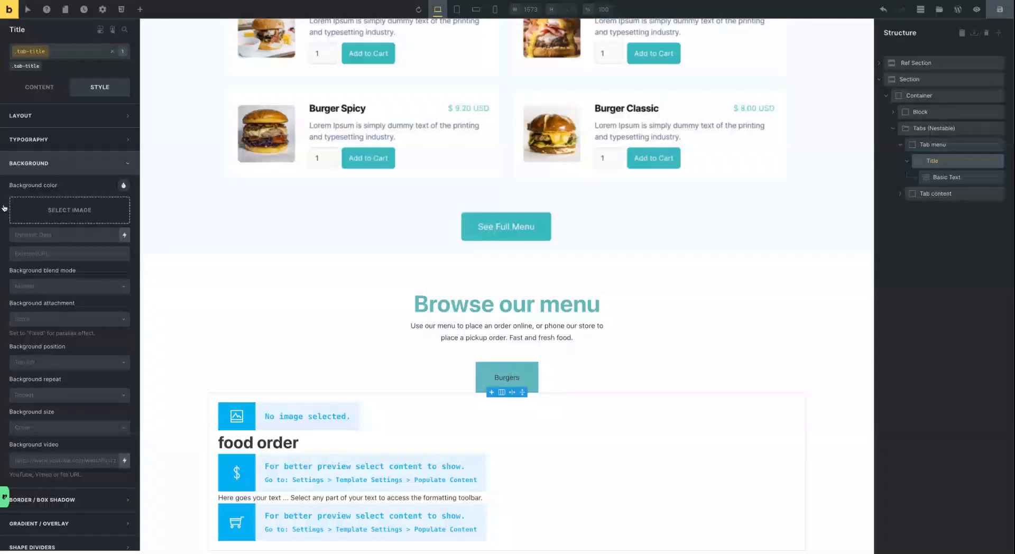
pyautogui.click(52, 214)
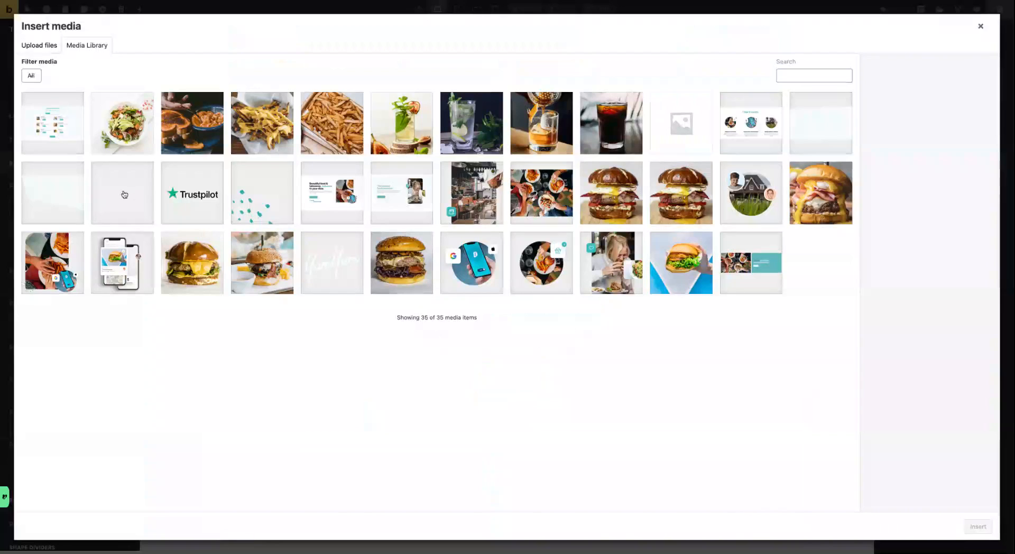
pyautogui.click(124, 194)
pyautogui.click(978, 527)
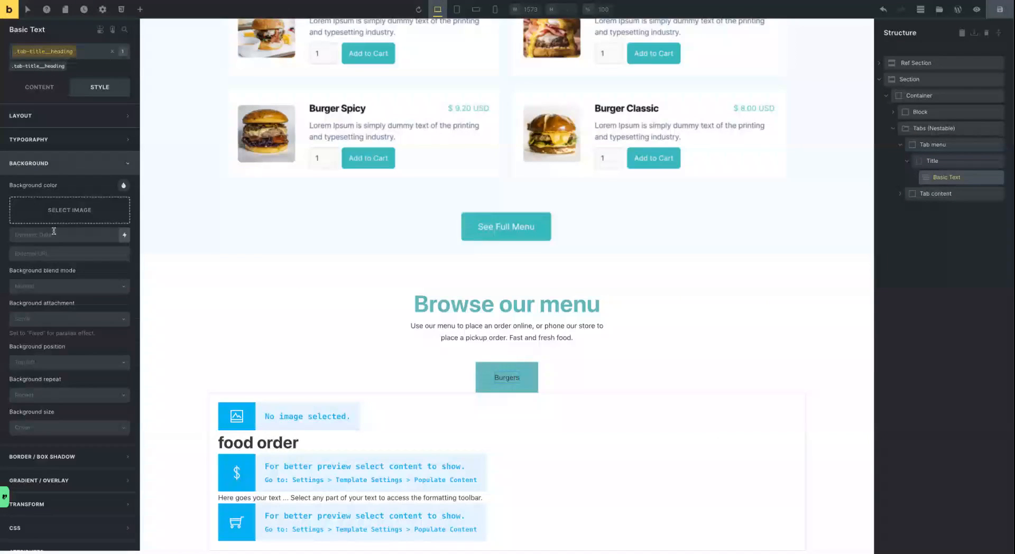
# Set the title typography color of the Tabs (Nestable) element to Color #1 (#f5f5f5)
pyautogui.click(38, 140)
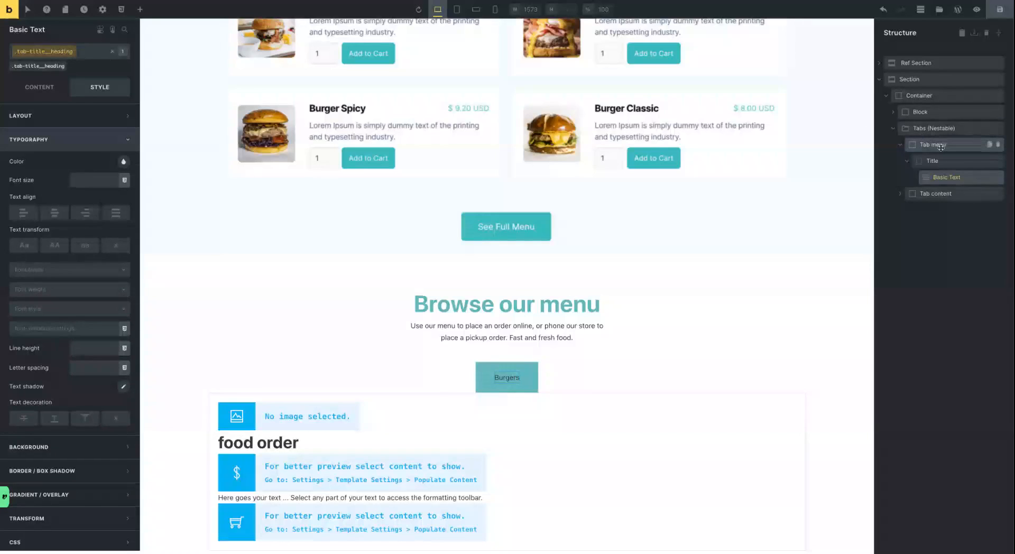
pyautogui.click(936, 127)
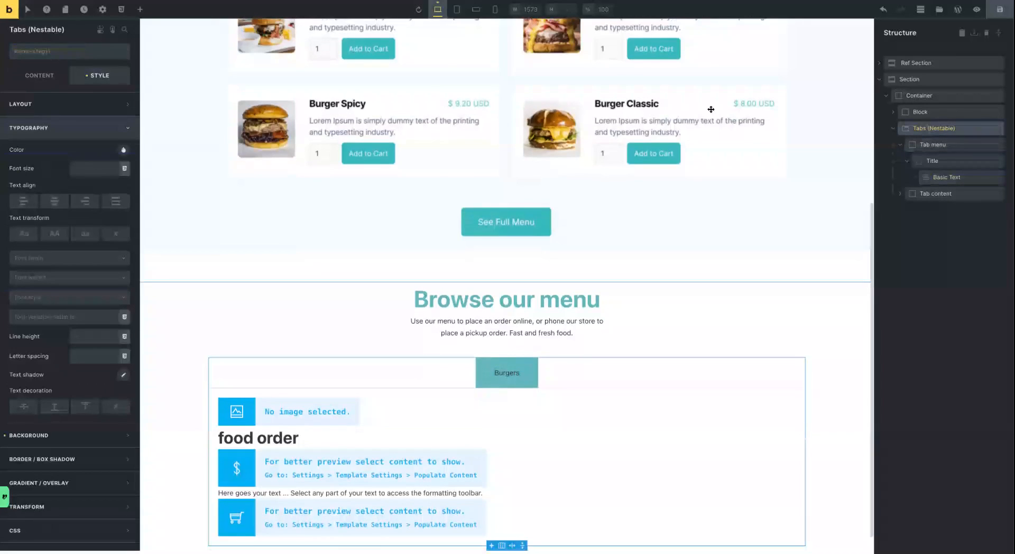
pyautogui.click(37, 78)
pyautogui.click(21, 150)
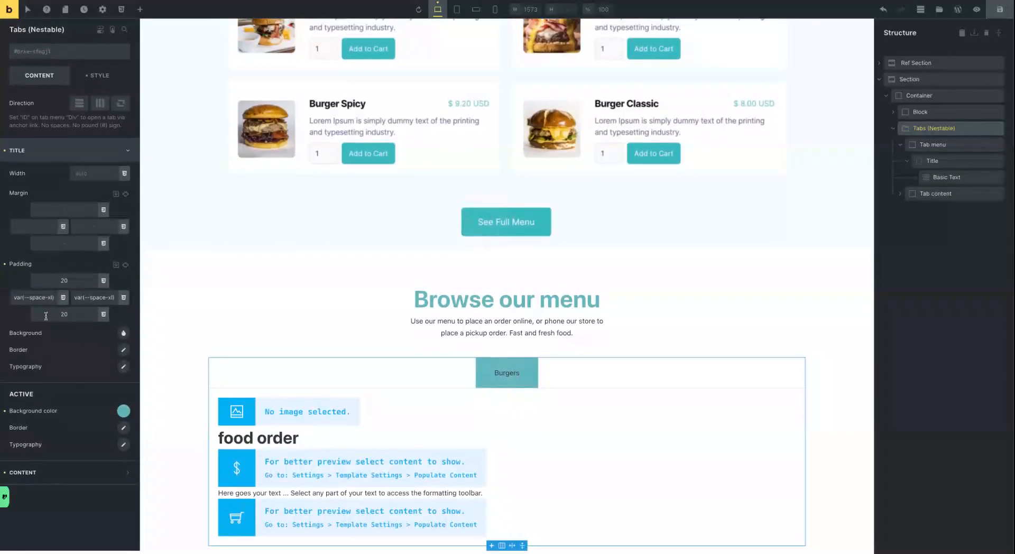
pyautogui.click(123, 367)
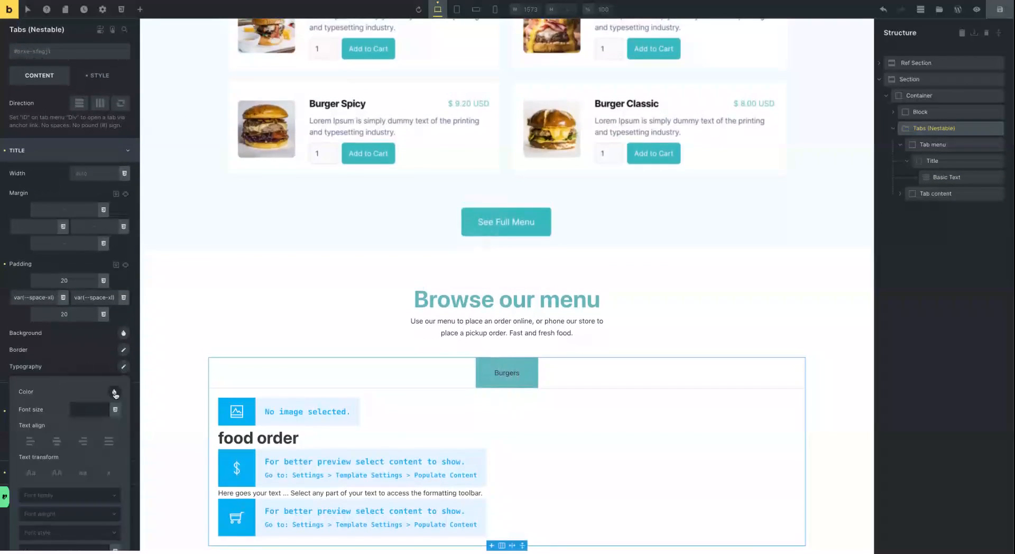
pyautogui.click(115, 392)
pyautogui.scroll(-2, 31, 359)
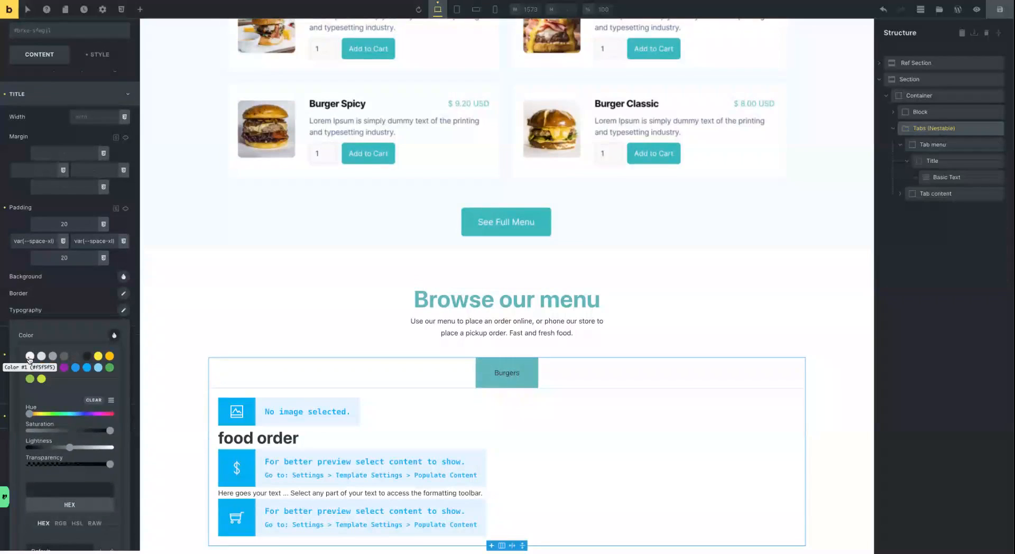
pyautogui.click(30, 356)
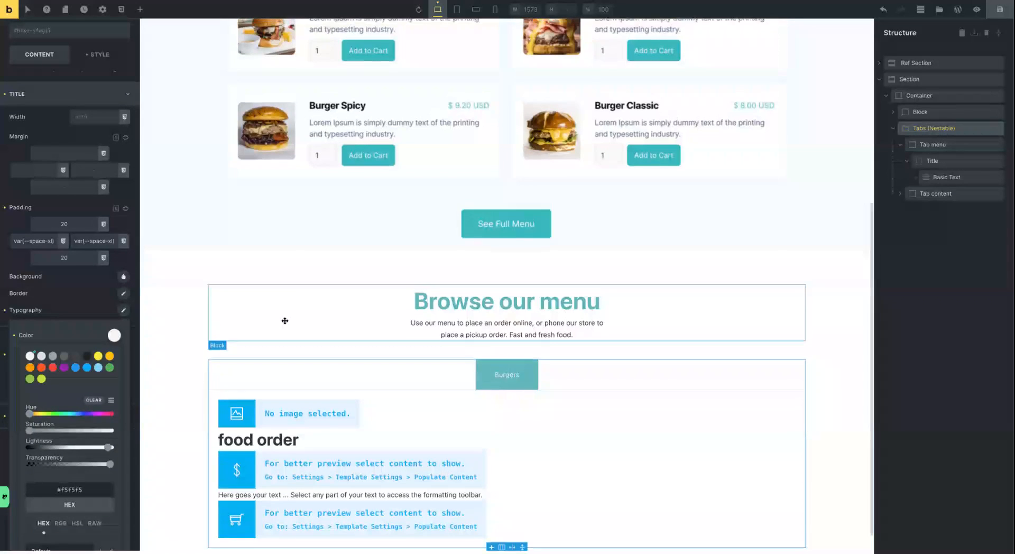
pyautogui.scroll(5, 285, 320)
pyautogui.scroll(-5, 274, 306)
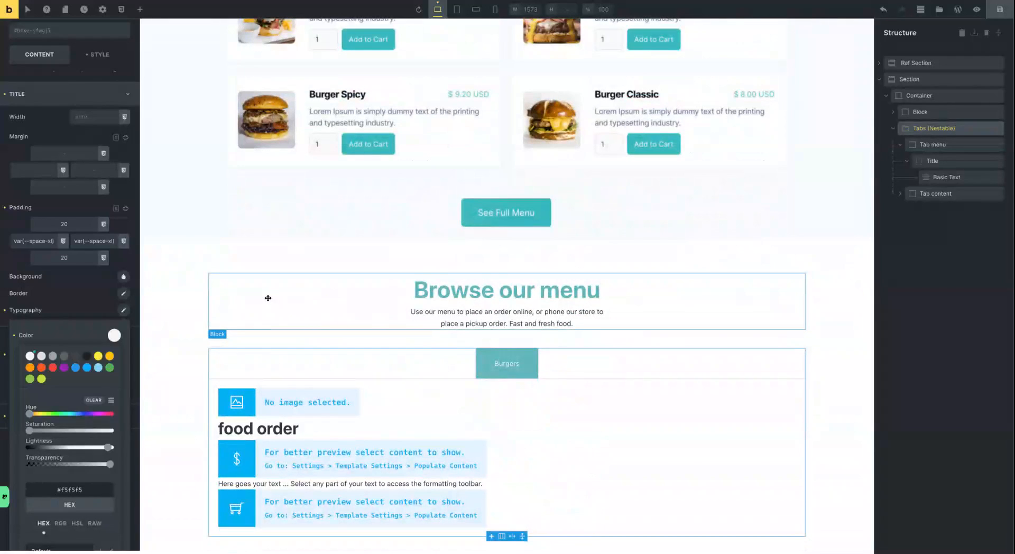
pyautogui.scroll(5, 269, 304)
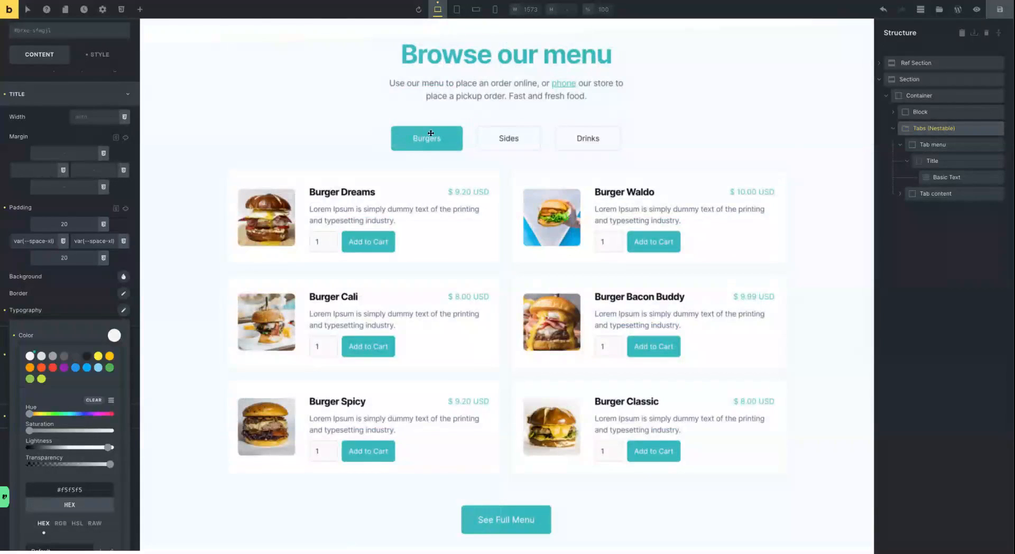
pyautogui.scroll(-5, 440, 251)
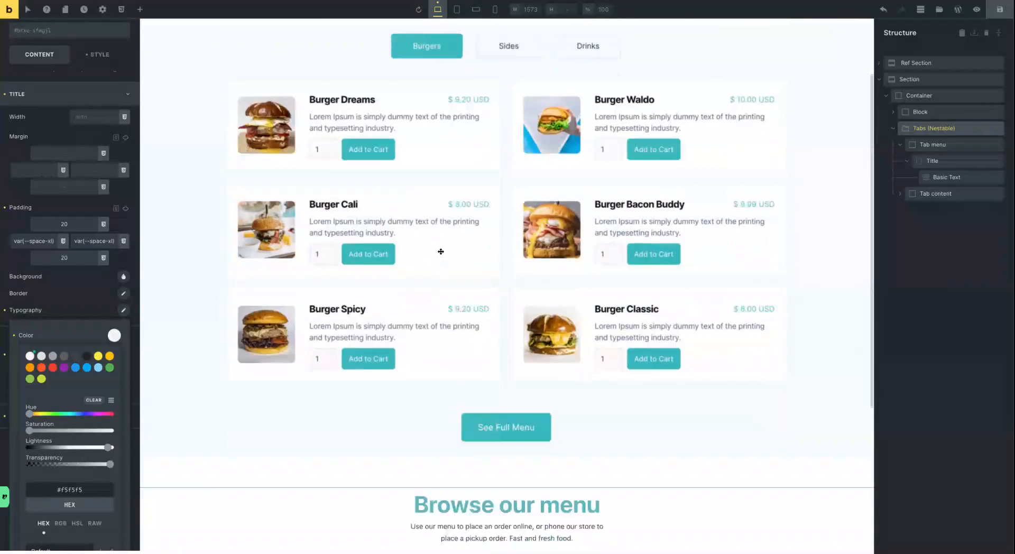
pyautogui.click(78, 317)
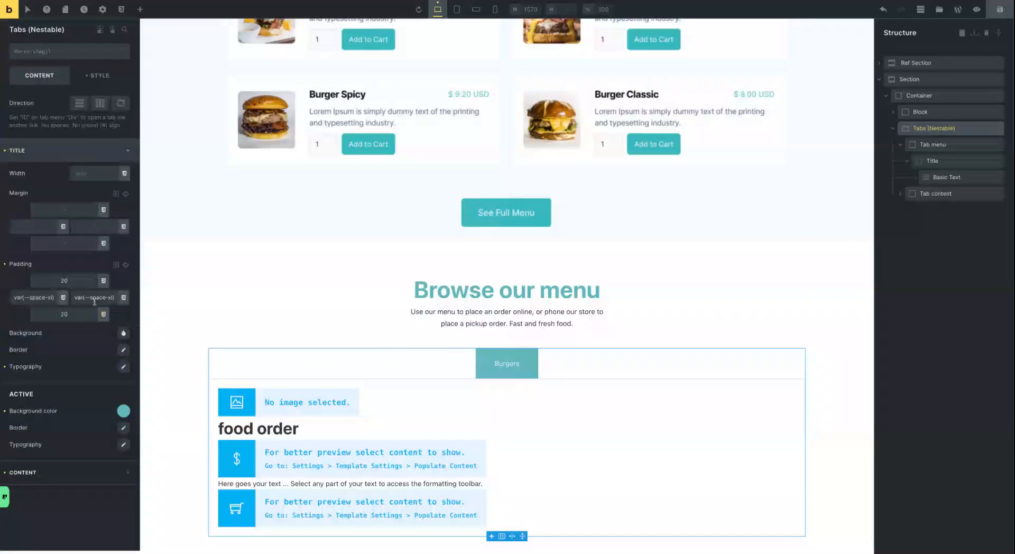
# Set the title font size of the nestable tabs to 1.8rem, comparing it with the reference tab buttons
pyautogui.click(123, 367)
pyautogui.scroll(-2, 81, 306)
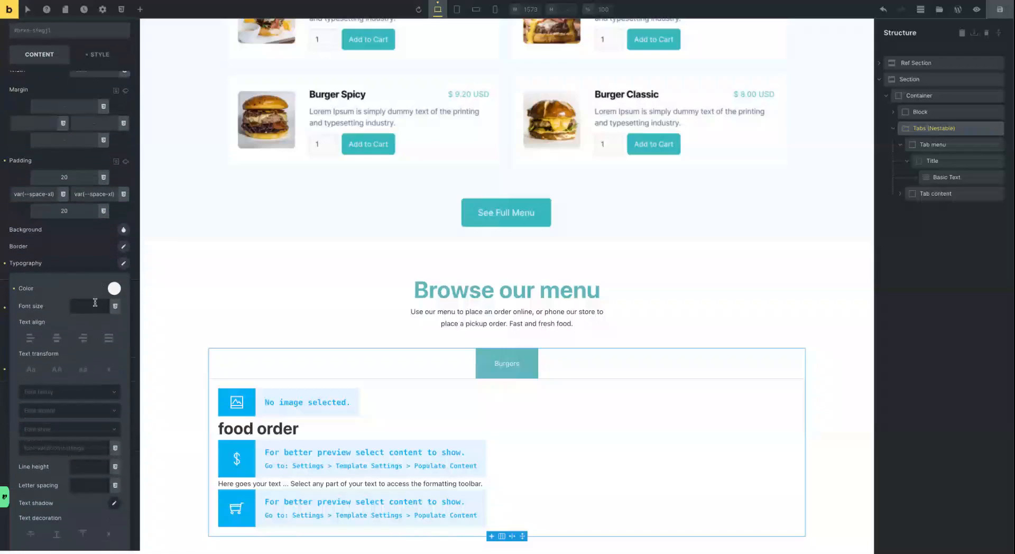
pyautogui.click(81, 307)
pyautogui.write('2rem')
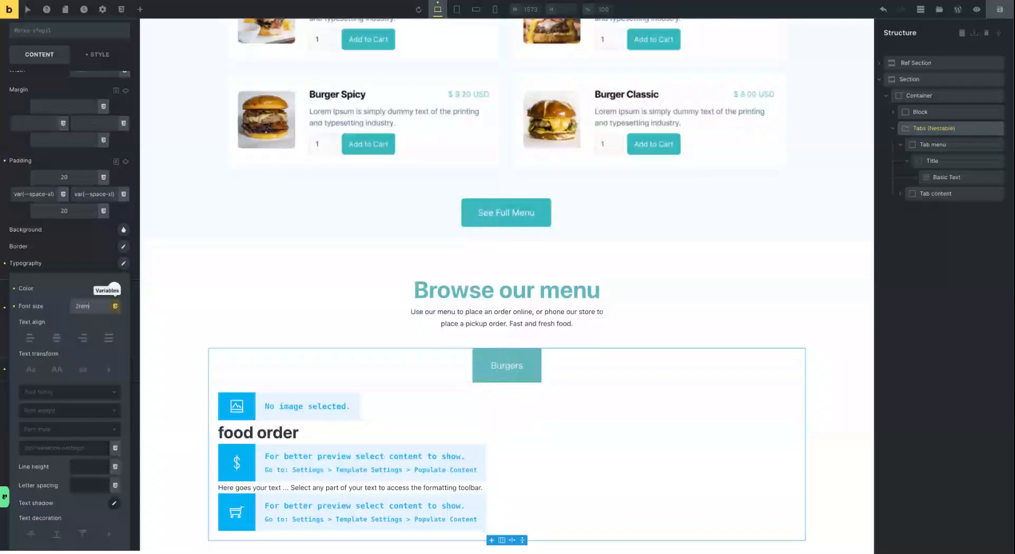
pyautogui.scroll(5, 254, 232)
pyautogui.scroll(-2, 254, 233)
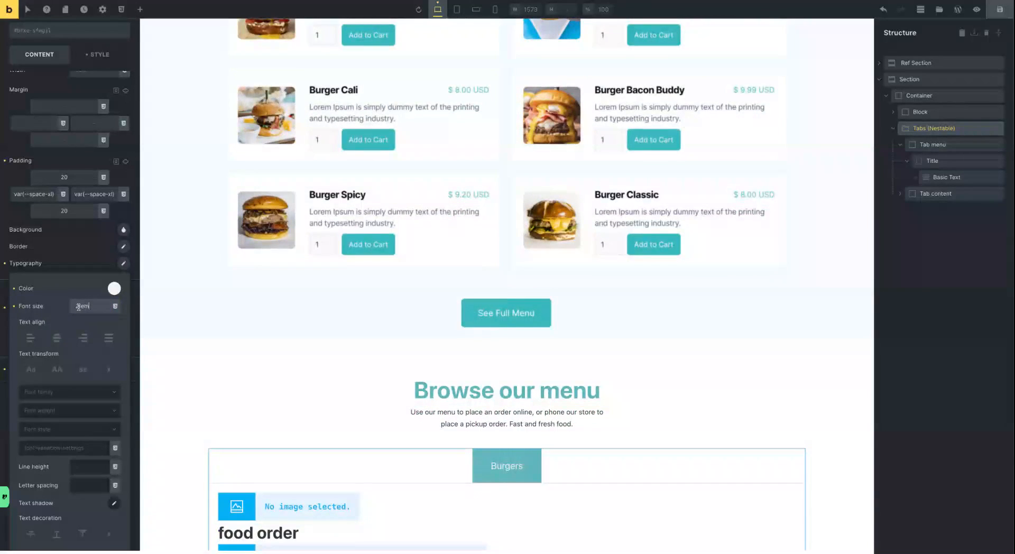
pyautogui.moveTo(79, 307); pyautogui.dragTo(75, 307)
pyautogui.write('1')
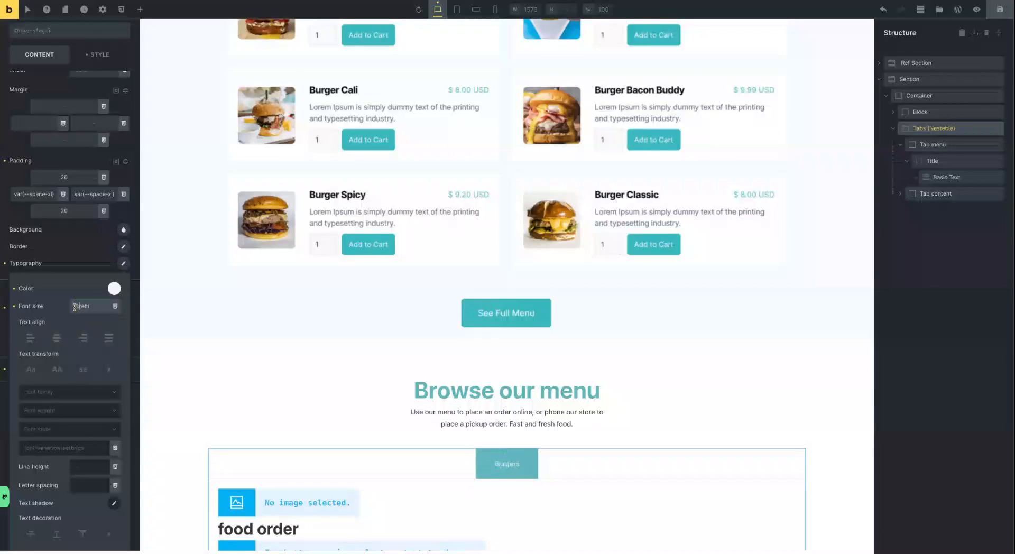
pyautogui.write('.8')
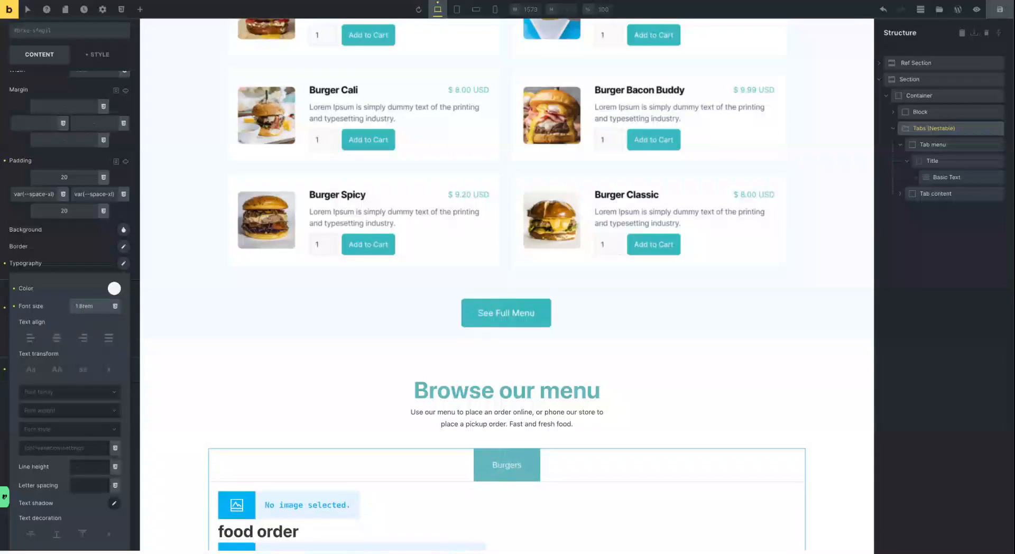
pyautogui.scroll(4, 227, 306)
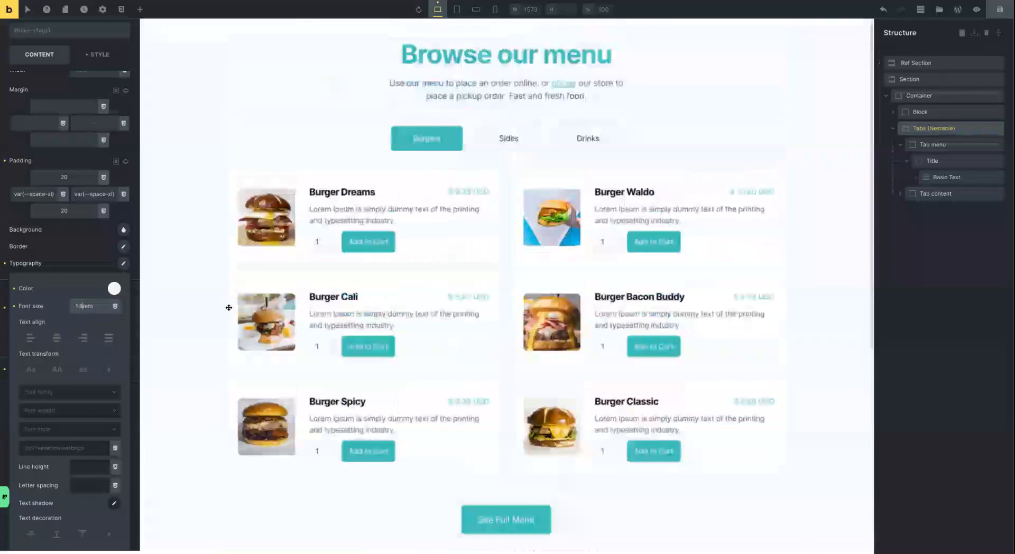
pyautogui.scroll(-3, 227, 306)
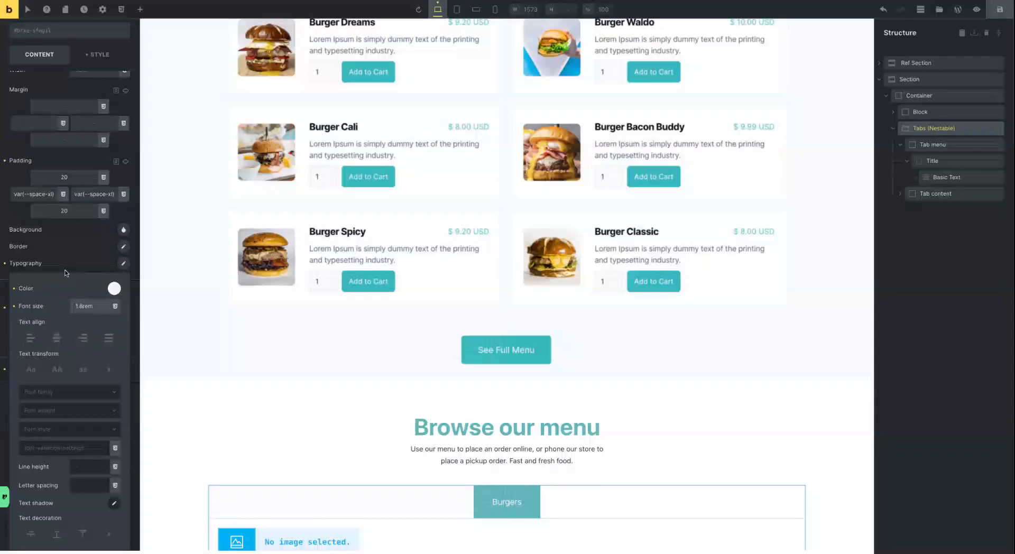
pyautogui.scroll(3, 57, 267)
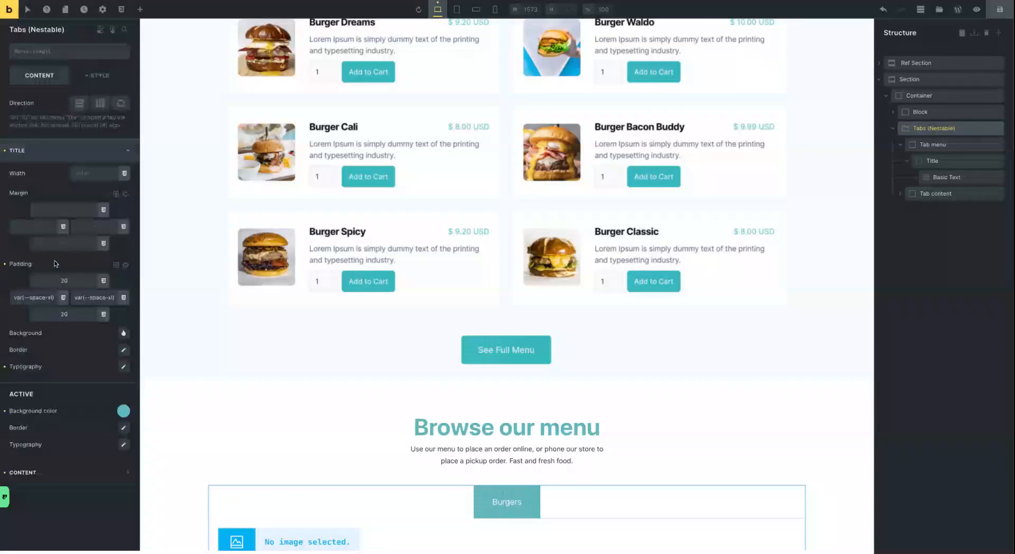
pyautogui.click(125, 352)
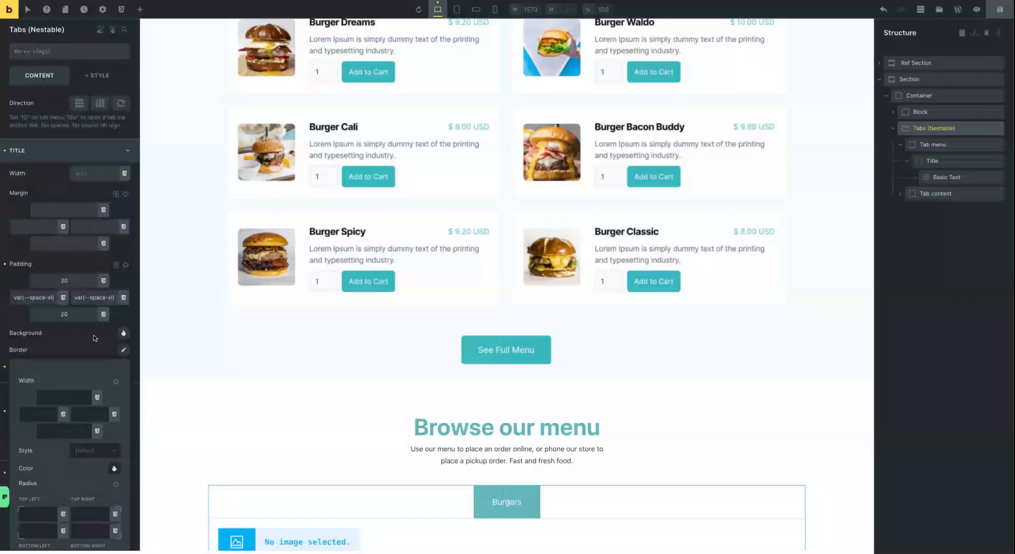
pyautogui.scroll(-1, 94, 337)
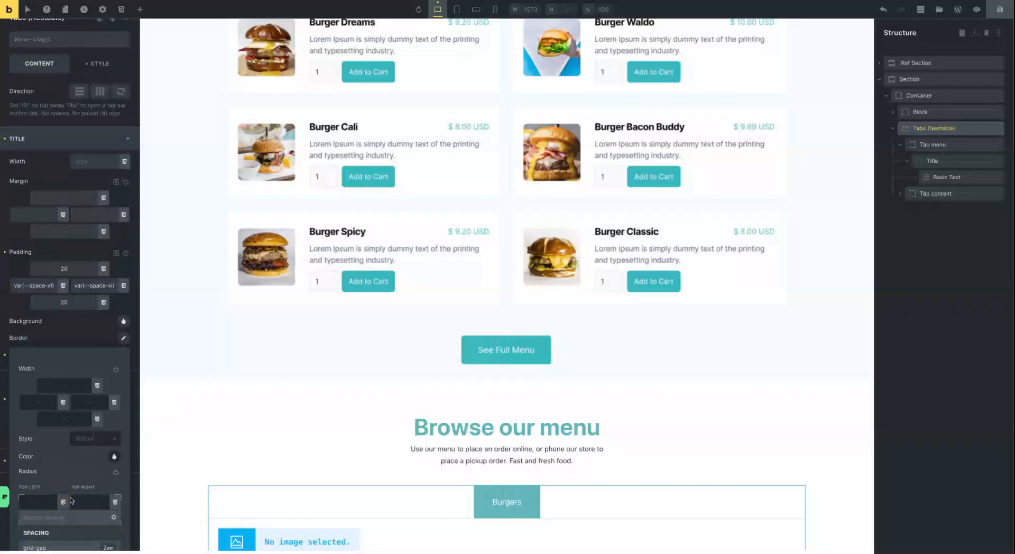
pyautogui.click(63, 504)
pyautogui.scroll(-4, 62, 476)
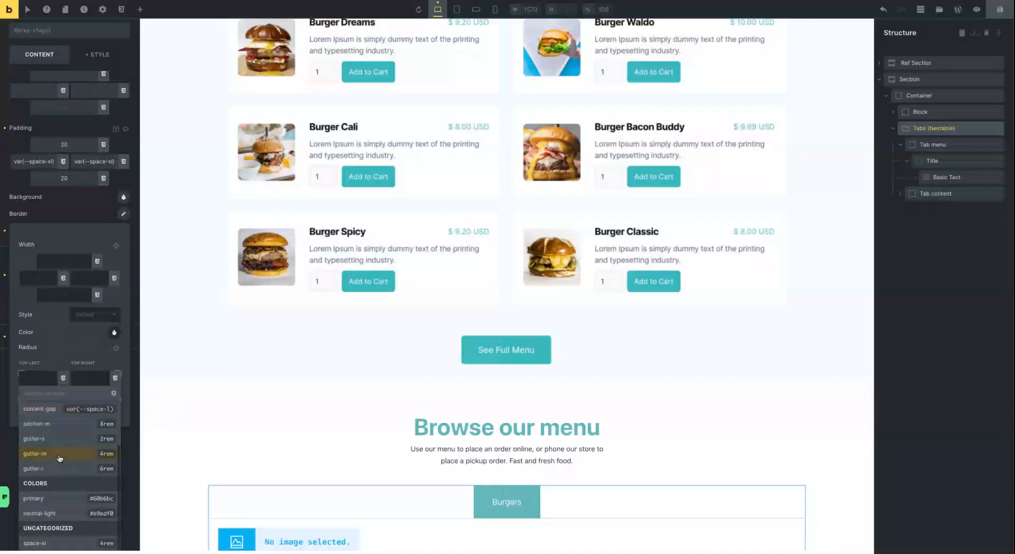
pyautogui.scroll(2, 60, 458)
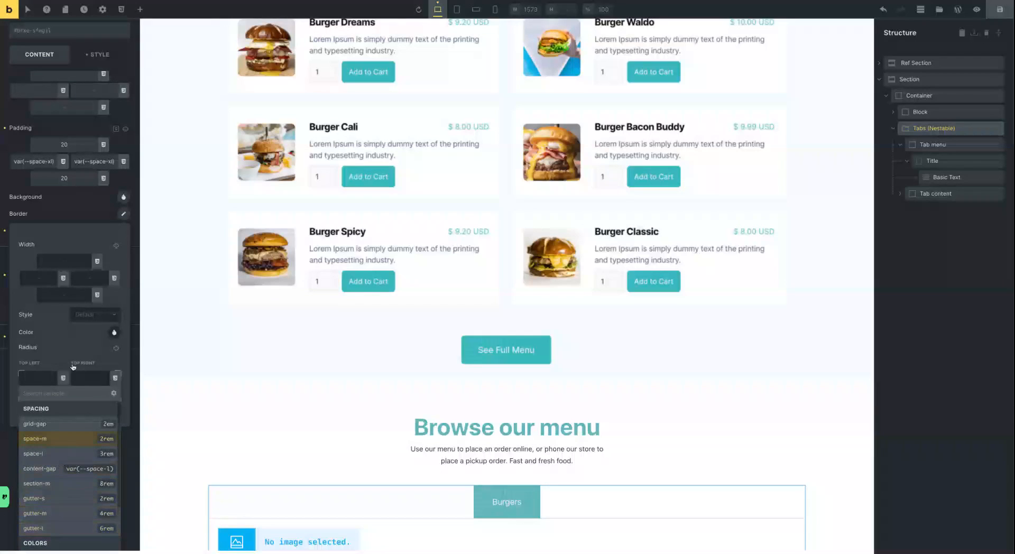
pyautogui.click(81, 214)
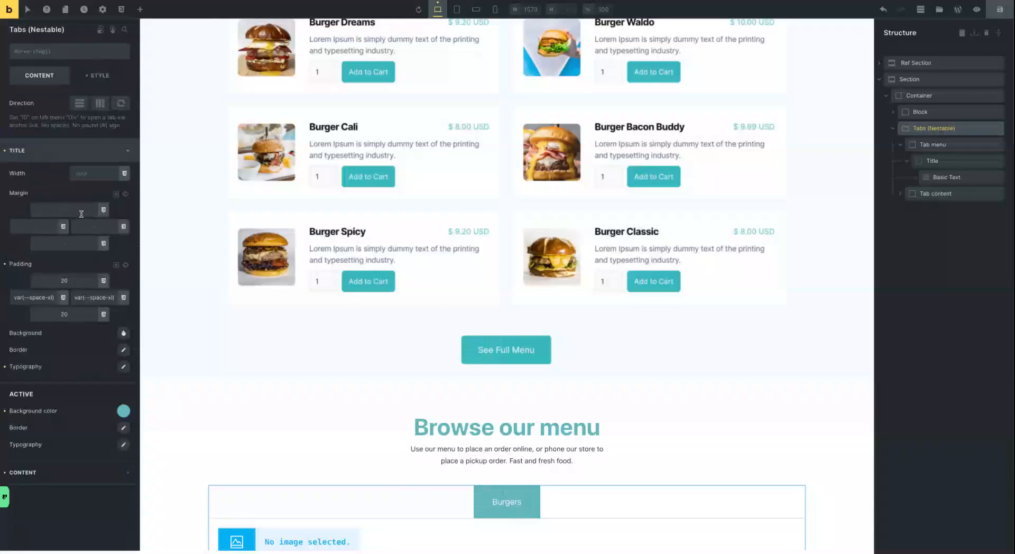
# Create a global variable named radius with the value 0.5em, then save the variables and the page
pyautogui.click(121, 10)
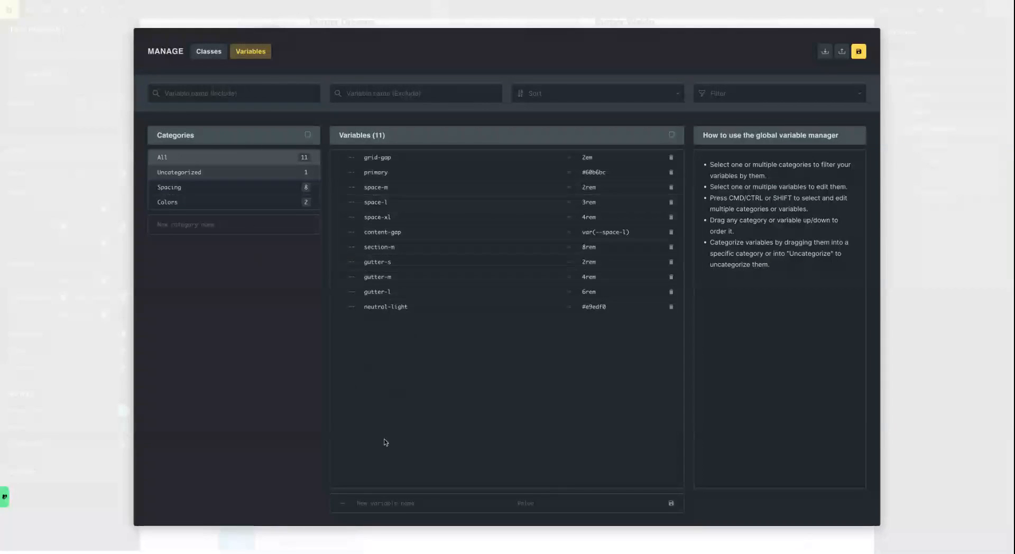
pyautogui.click(374, 504)
pyautogui.write('rad')
pyautogui.write('0.5em')
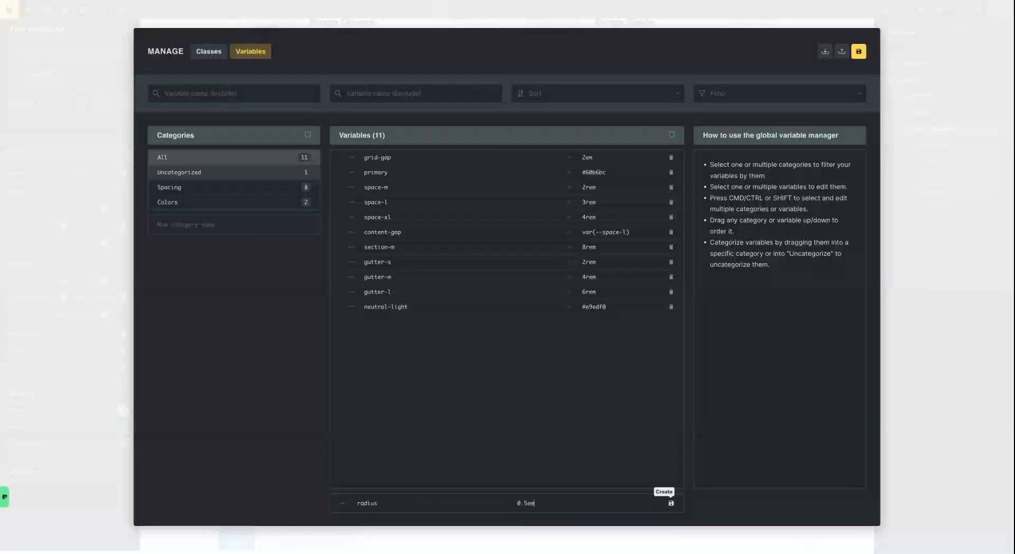
pyautogui.click(671, 503)
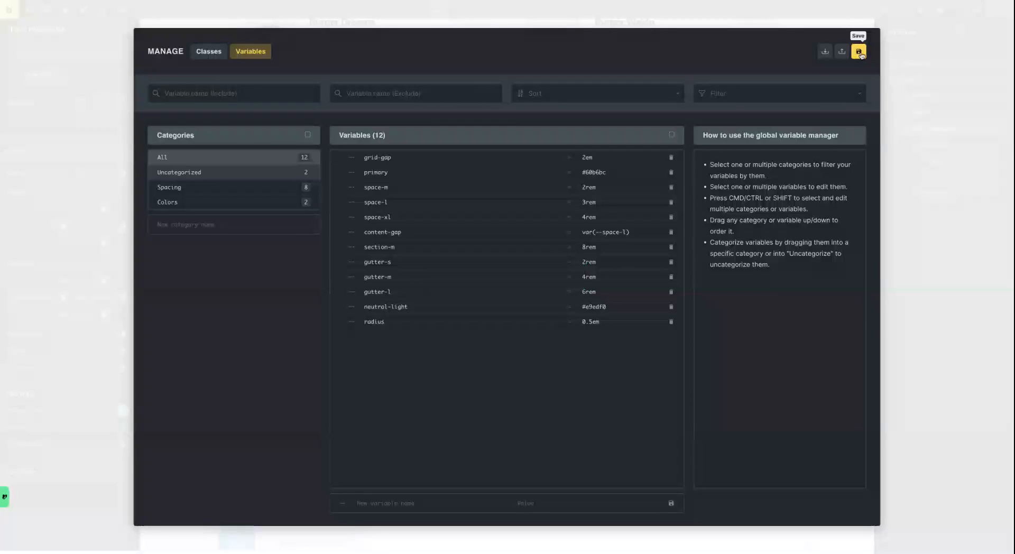
pyautogui.click(857, 54)
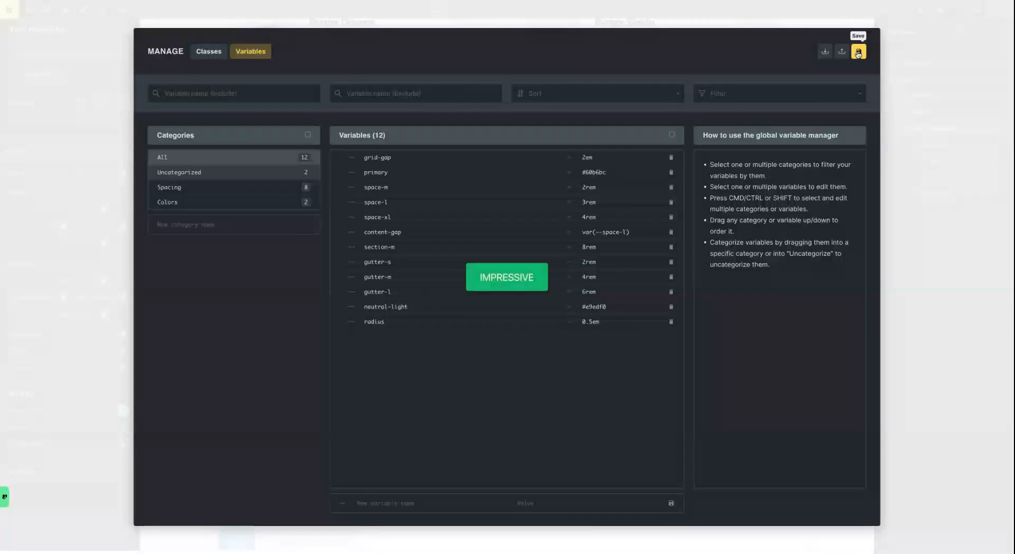
pyautogui.click(910, 80)
pyautogui.hotkey('ctrl', 's')
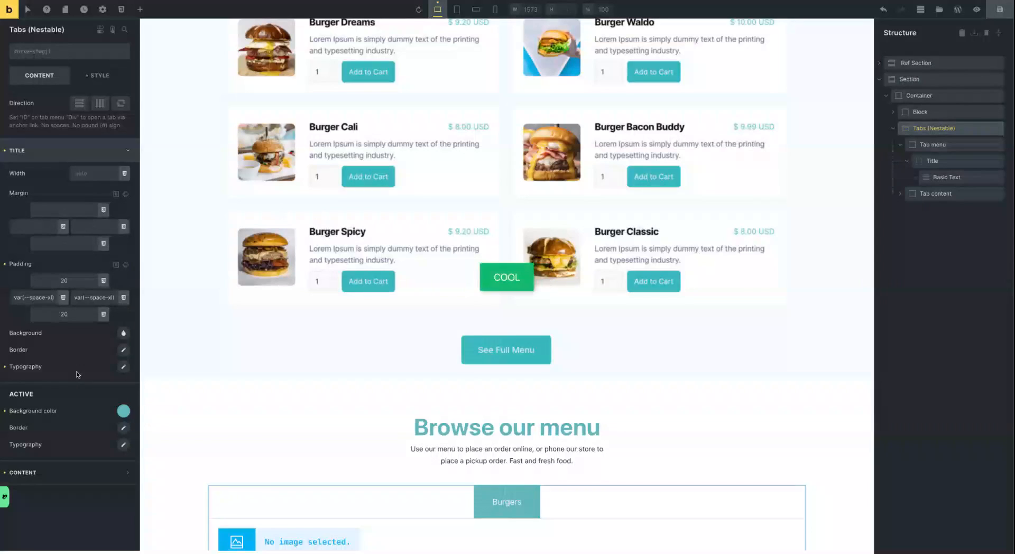
# Apply the radius variable to all four corners of the active tab title's border and compare it with the reference buttons
pyautogui.scroll(-3, 480, 444)
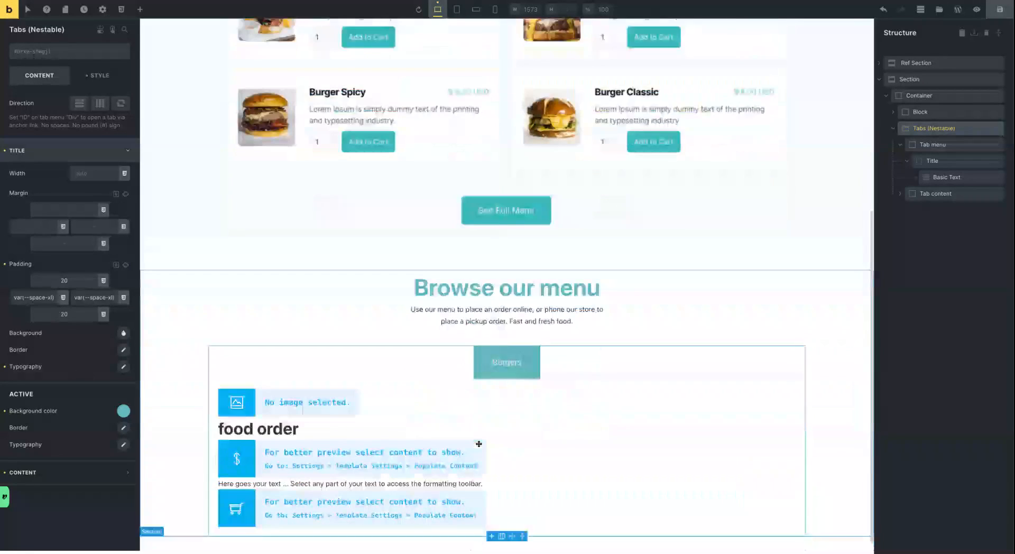
pyautogui.click(123, 427)
pyautogui.scroll(-2, 74, 424)
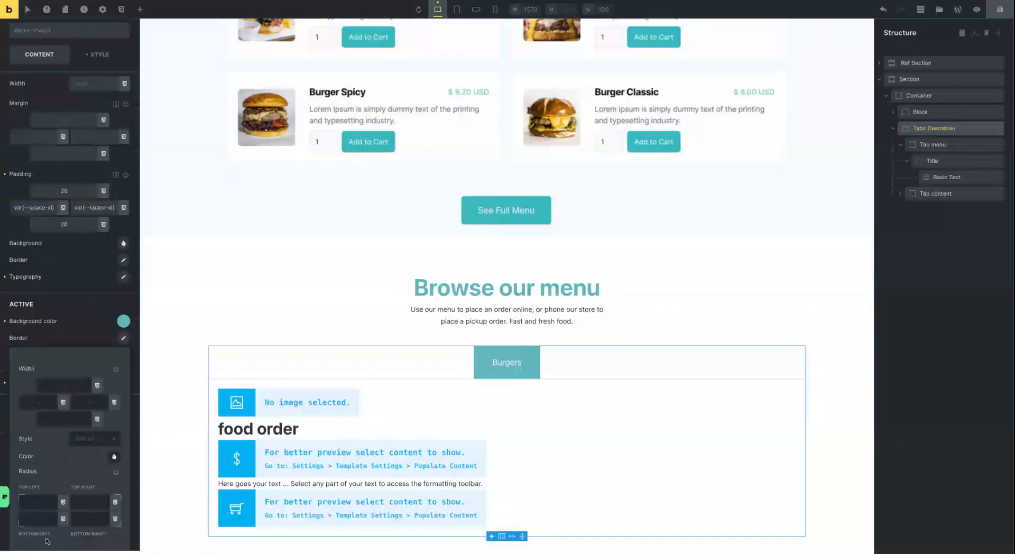
pyautogui.click(63, 502)
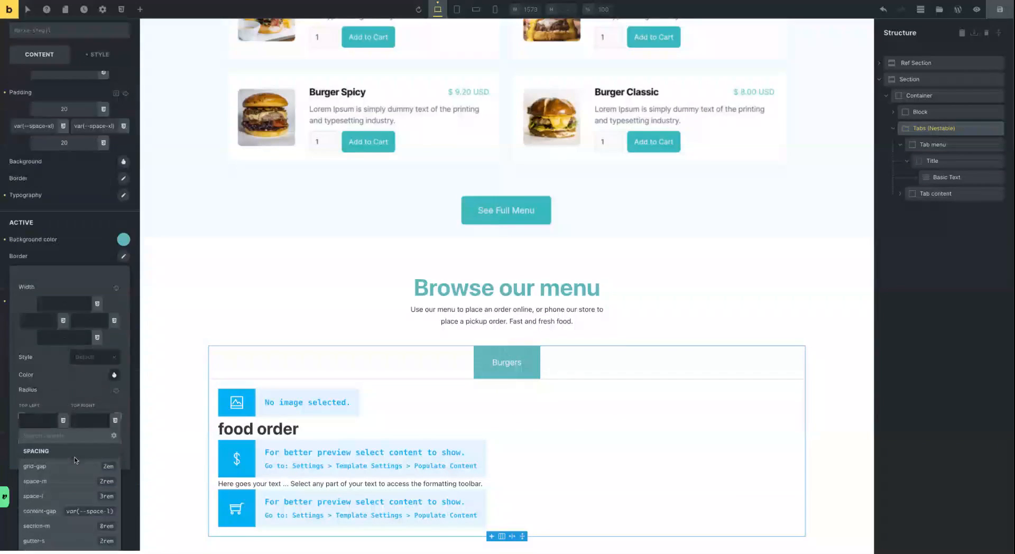
pyautogui.scroll(-2, 72, 458)
pyautogui.scroll(-2, 65, 465)
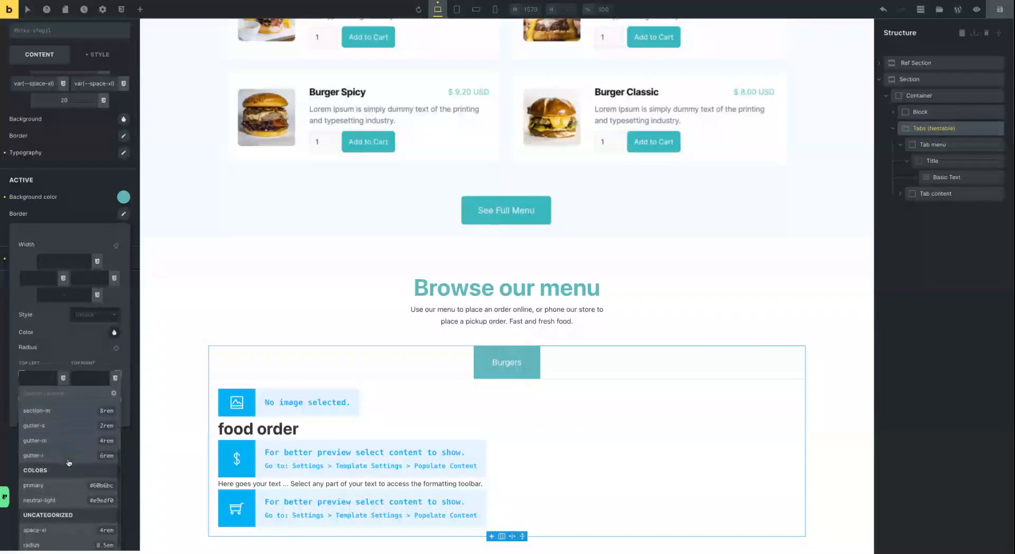
pyautogui.click(58, 543)
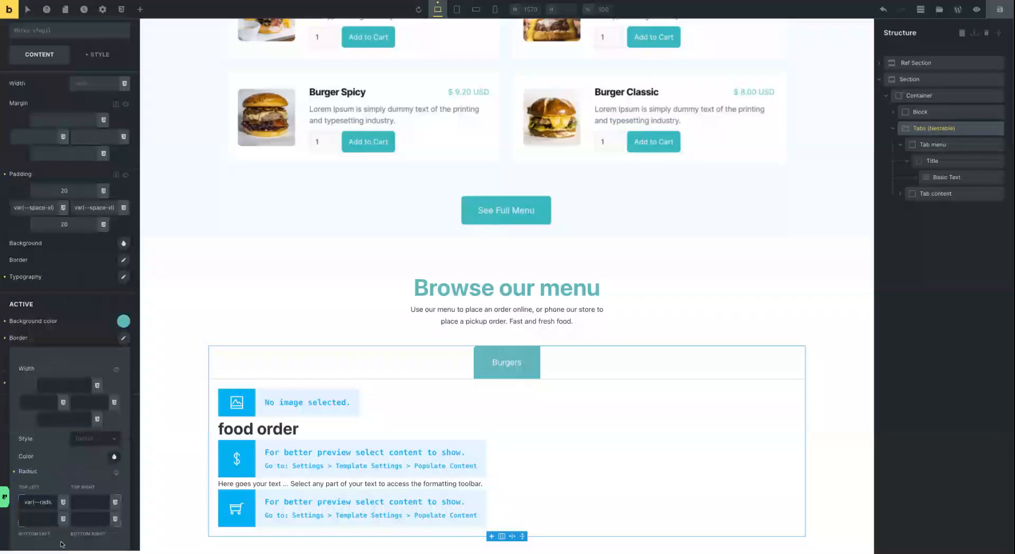
pyautogui.click(117, 473)
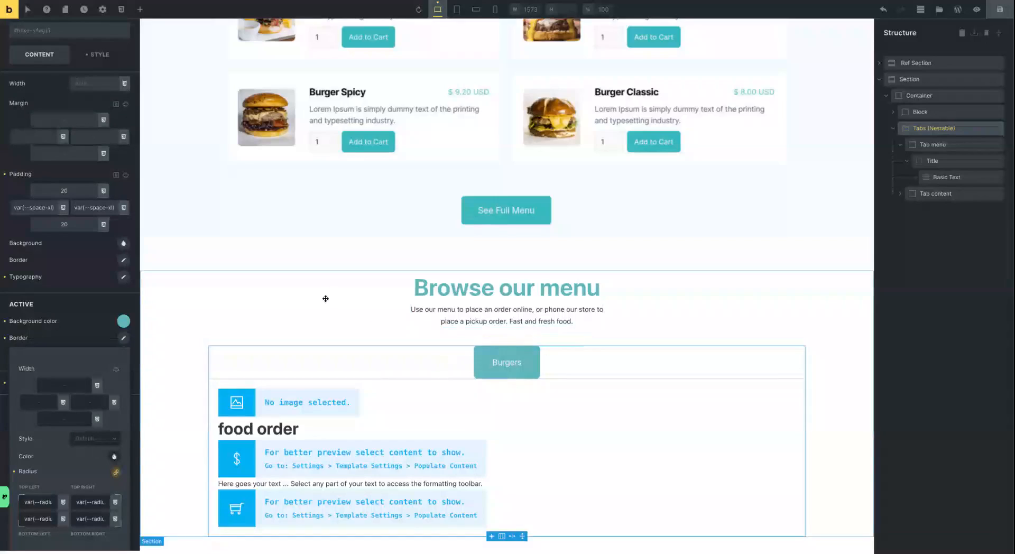
pyautogui.scroll(5, 325, 297)
pyautogui.scroll(-4, 326, 297)
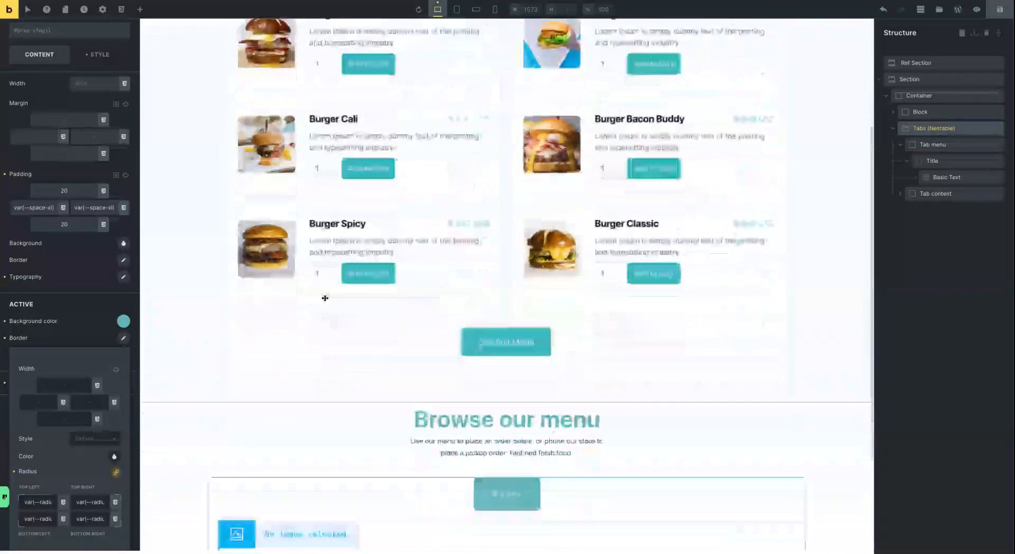
pyautogui.scroll(4, 506, 286)
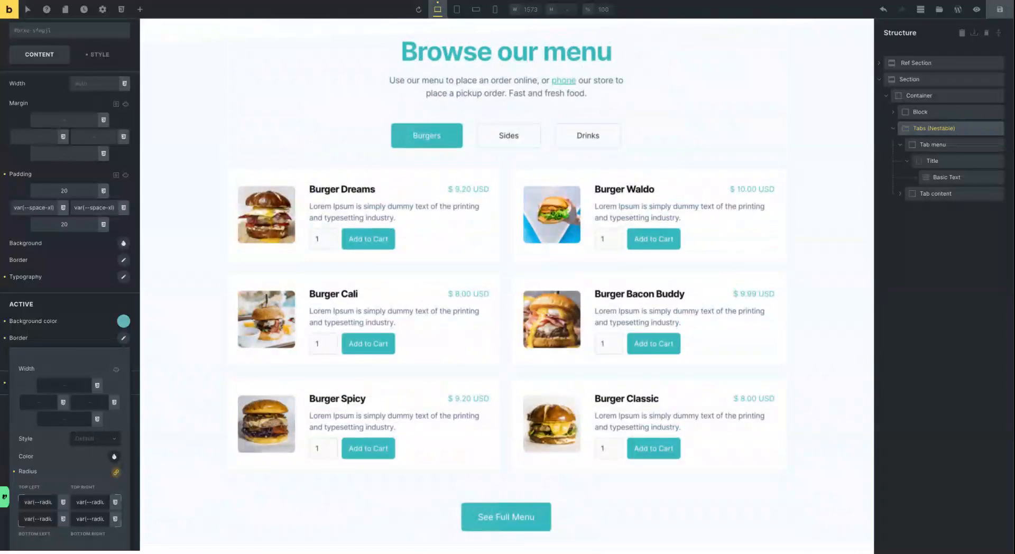
pyautogui.scroll(-6, 506, 285)
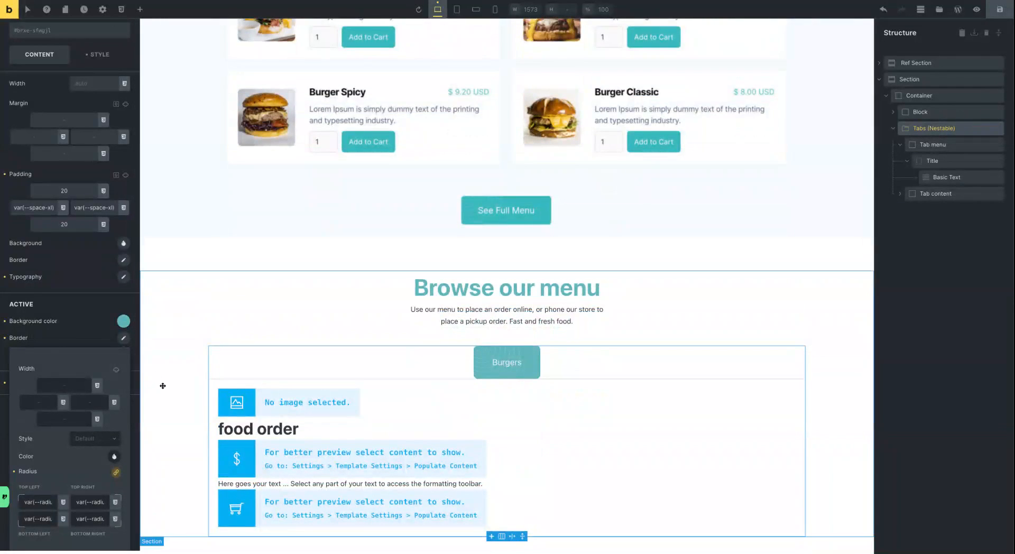
# Set the top and bottom padding of the nestable tabs' title to 15, comparing the button height with the reference
pyautogui.click(54, 341)
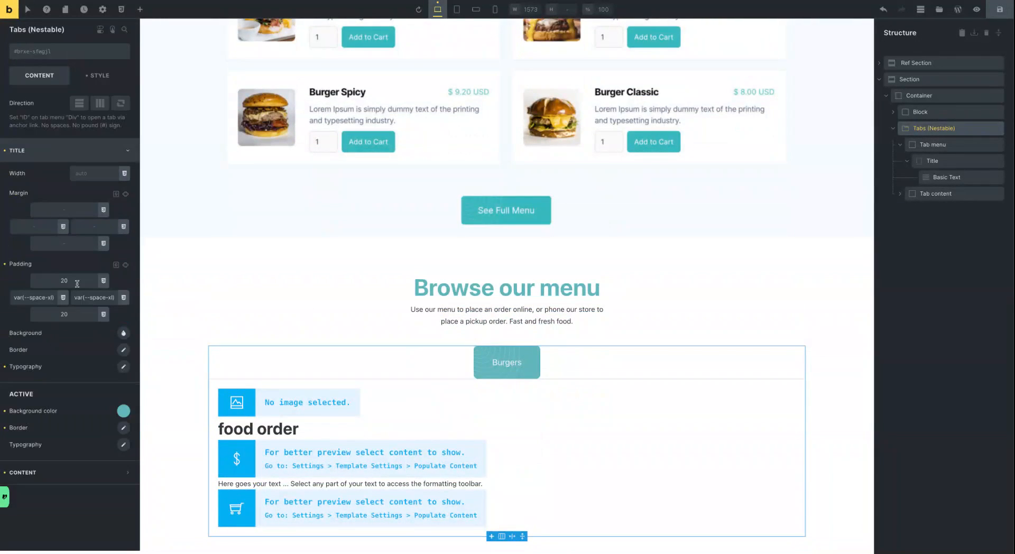
pyautogui.moveTo(69, 281); pyautogui.dragTo(57, 282)
pyautogui.write('15')
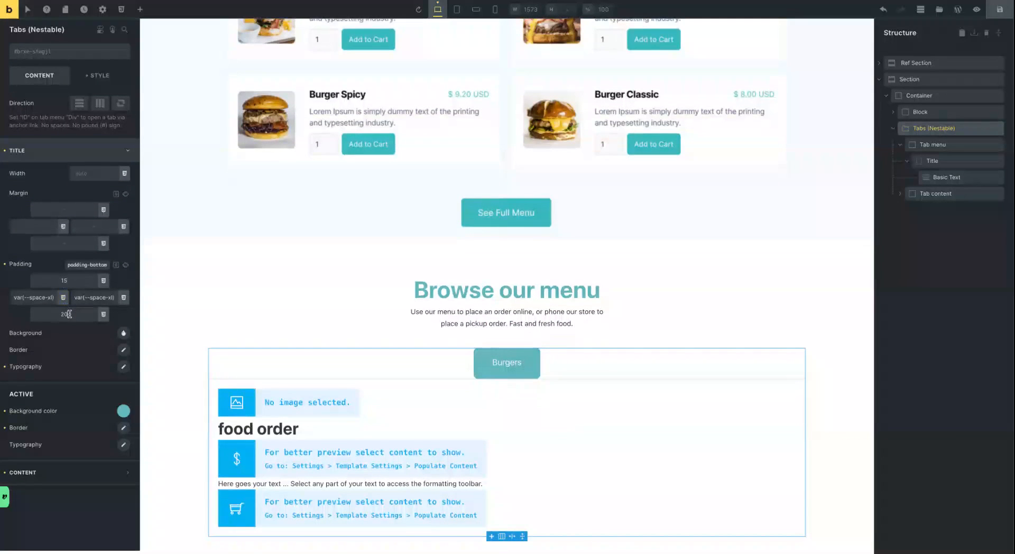
pyautogui.moveTo(68, 314); pyautogui.dragTo(58, 314)
pyautogui.write('15')
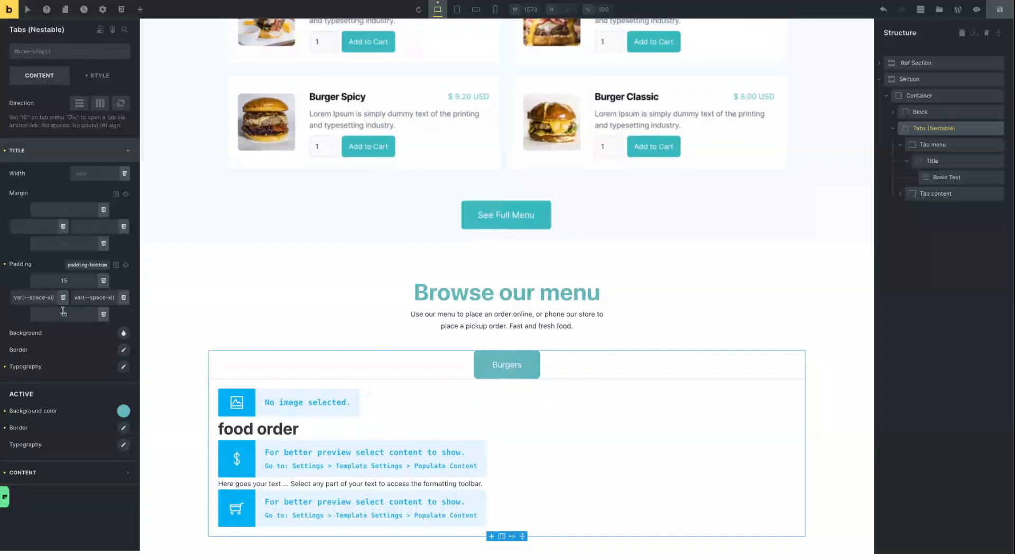
pyautogui.scroll(3, 299, 314)
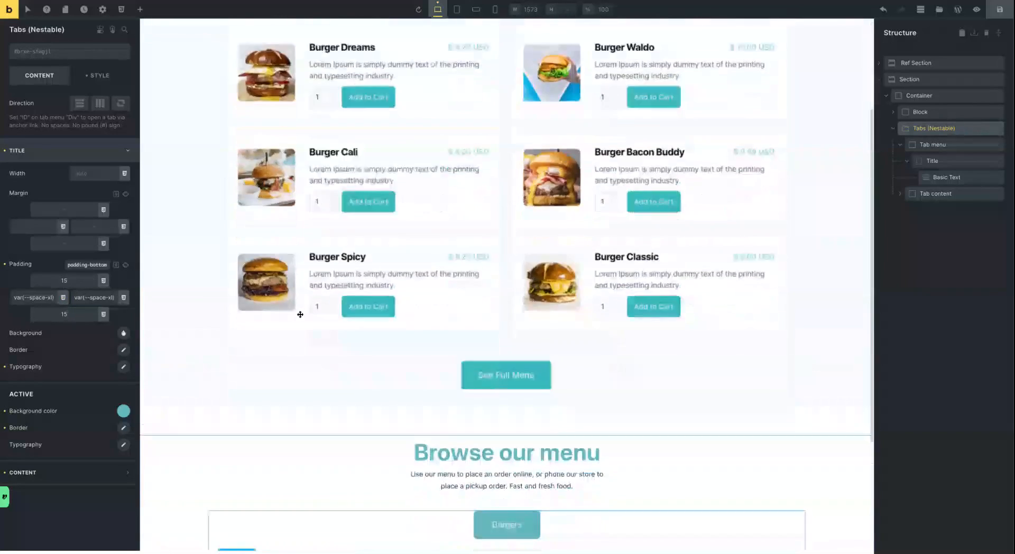
pyautogui.scroll(-3, 300, 314)
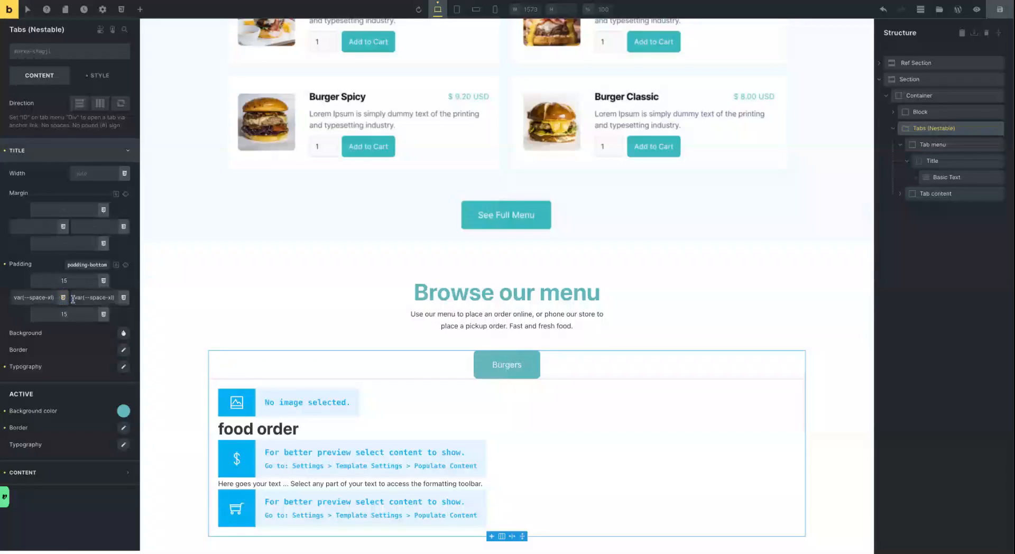
# Set the title's left and right padding to calc(var(--space-xl) * 1.5)
pyautogui.click(17, 300)
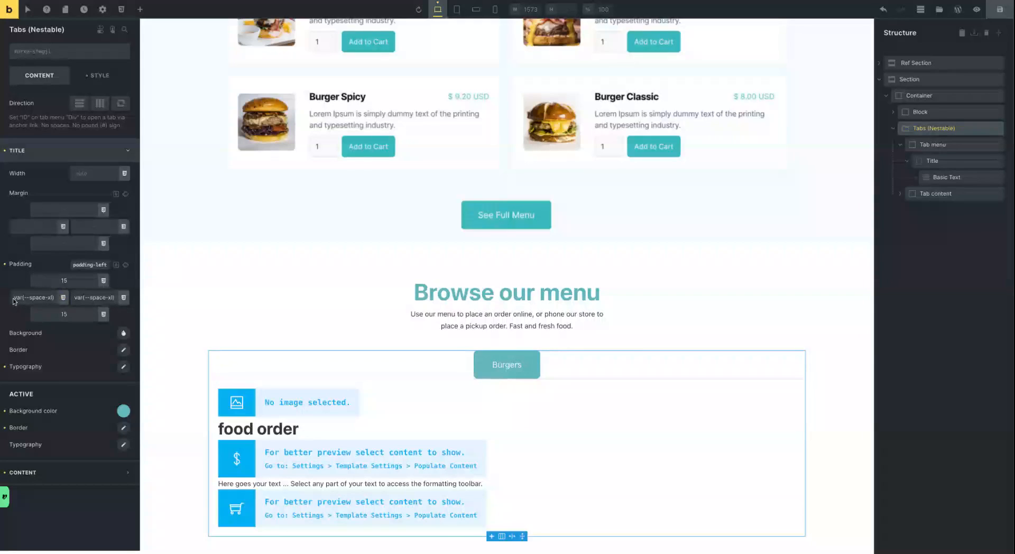
pyautogui.write('calc(')
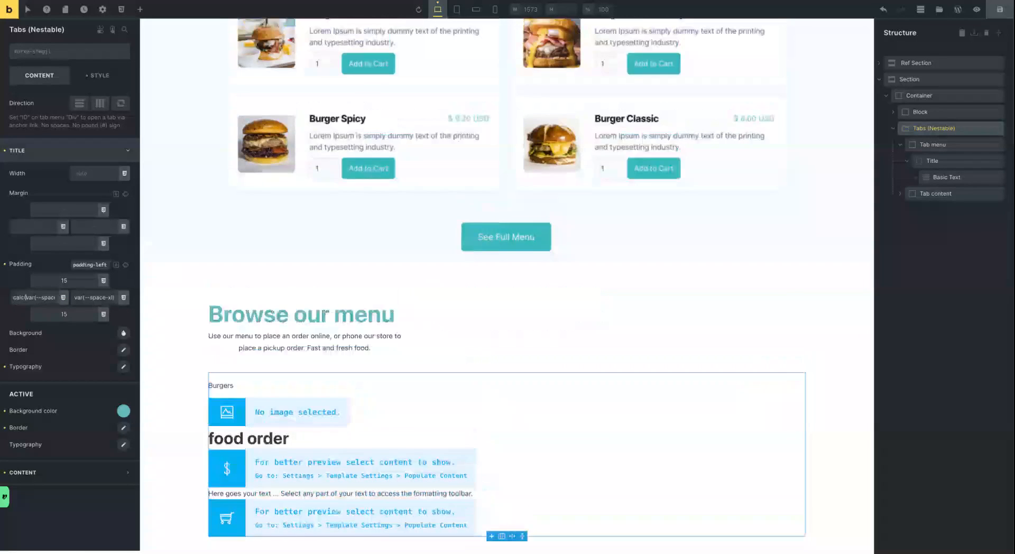
pyautogui.press('End')
pyautogui.press('BackSpace')
pyautogui.write('* 1.5)')
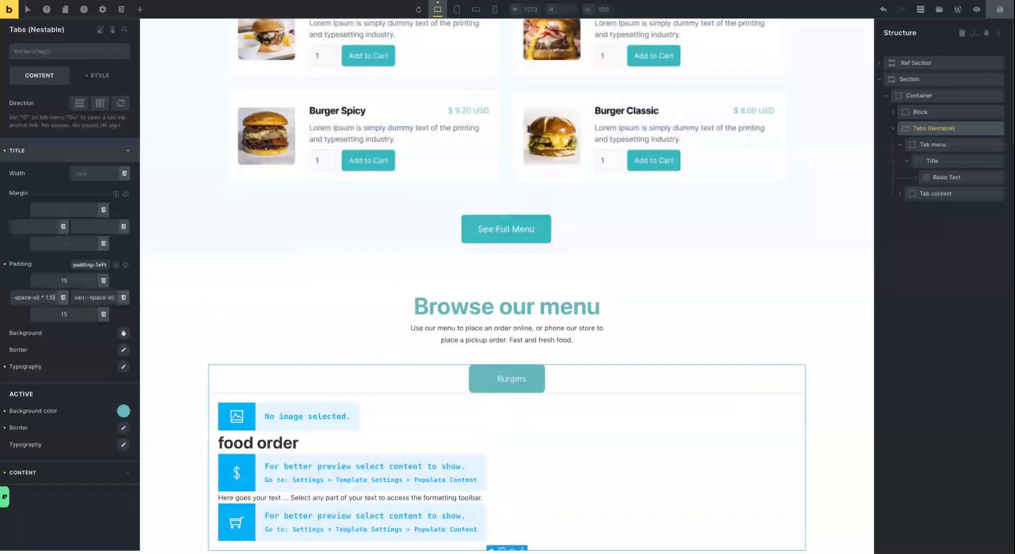
pyautogui.tripleClick(47, 297)
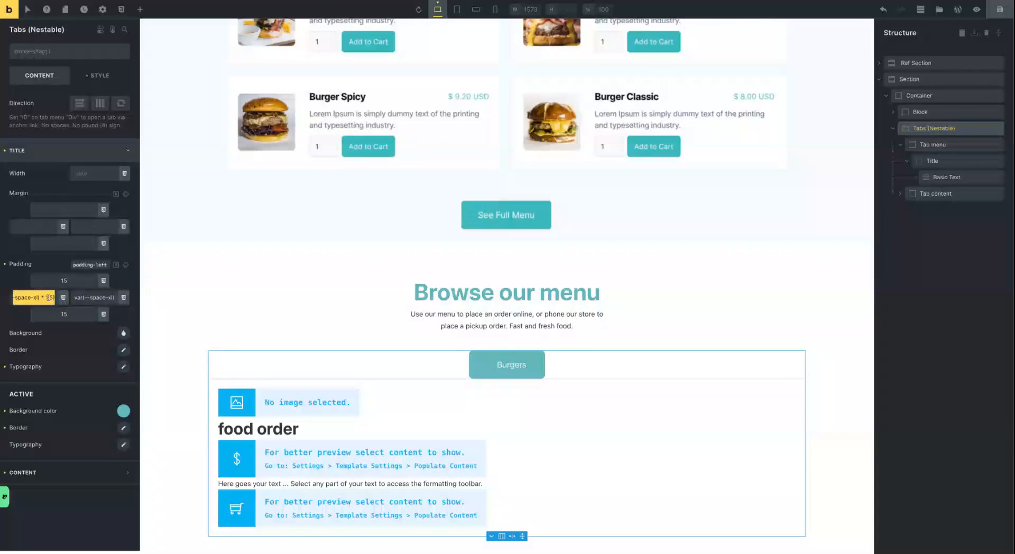
pyautogui.tripleClick(85, 298)
pyautogui.hotkey('ctrl', 'v')
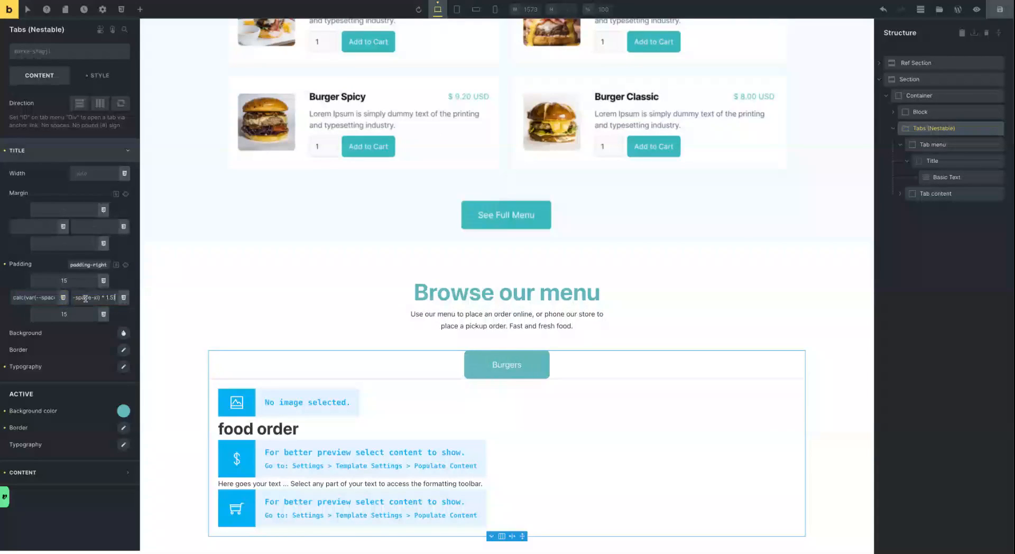
# Try the grid-gap variable as the title's top padding and set it back to 15
pyautogui.tripleClick(71, 280)
pyautogui.press('BackSpace')
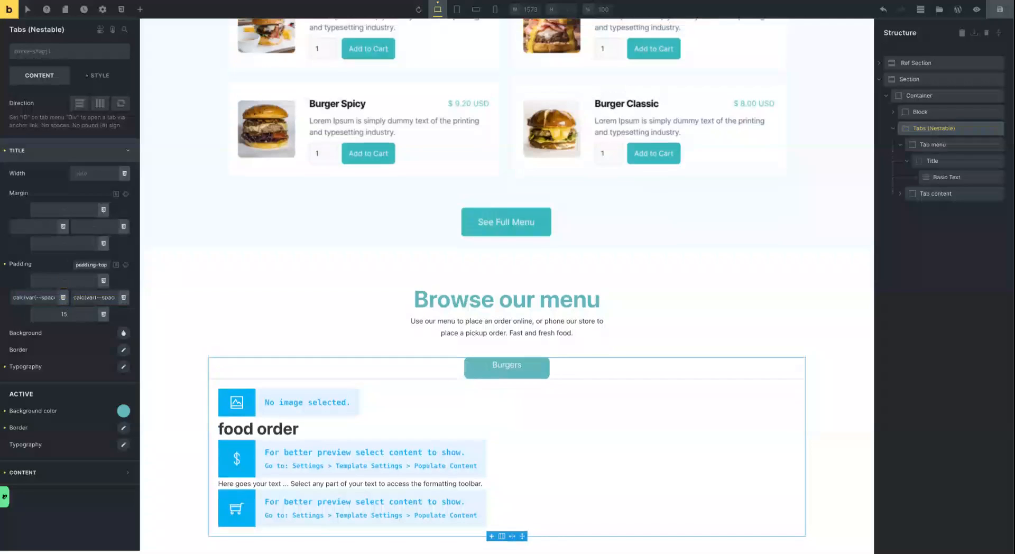
pyautogui.click(104, 281)
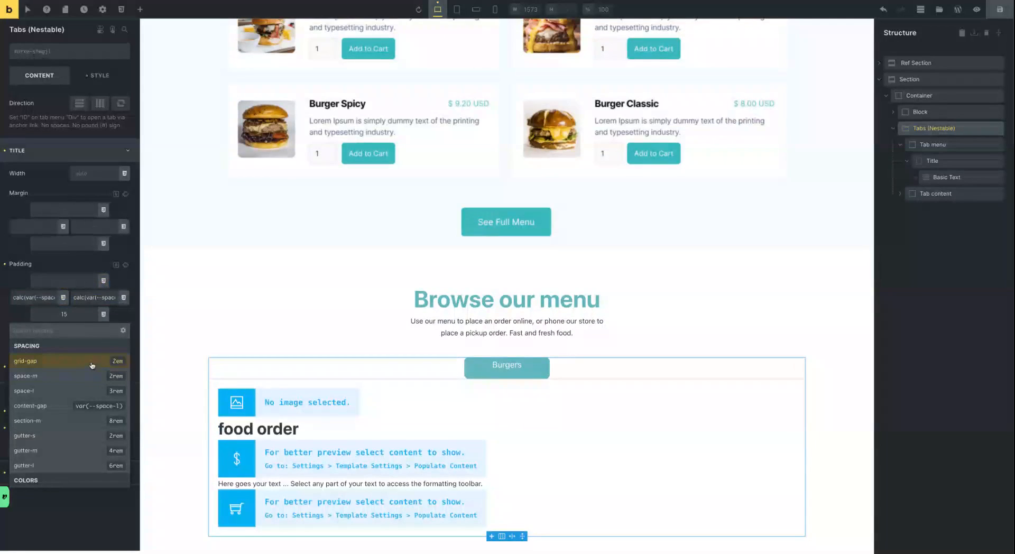
pyautogui.click(92, 366)
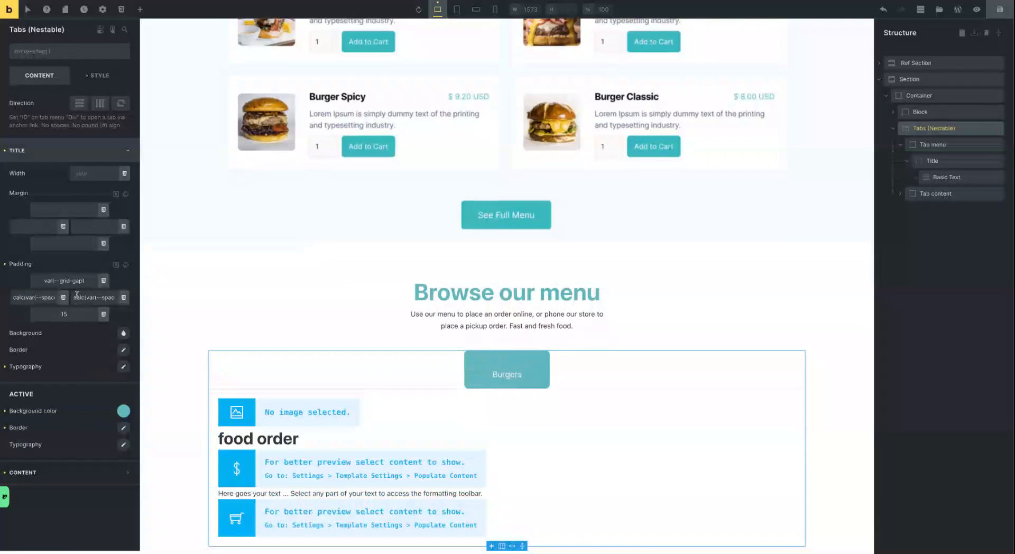
pyautogui.moveTo(85, 280); pyautogui.dragTo(38, 280)
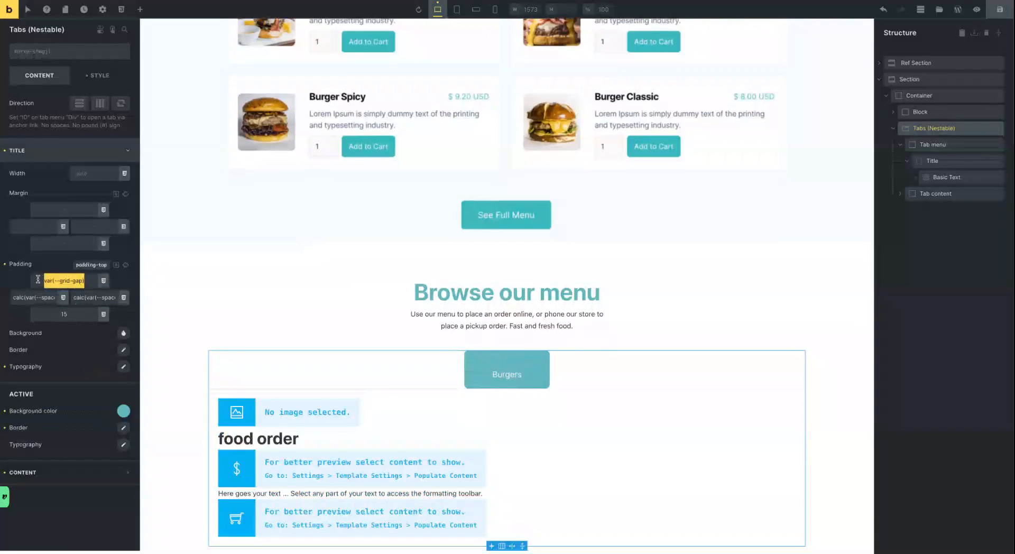
pyautogui.write('15')
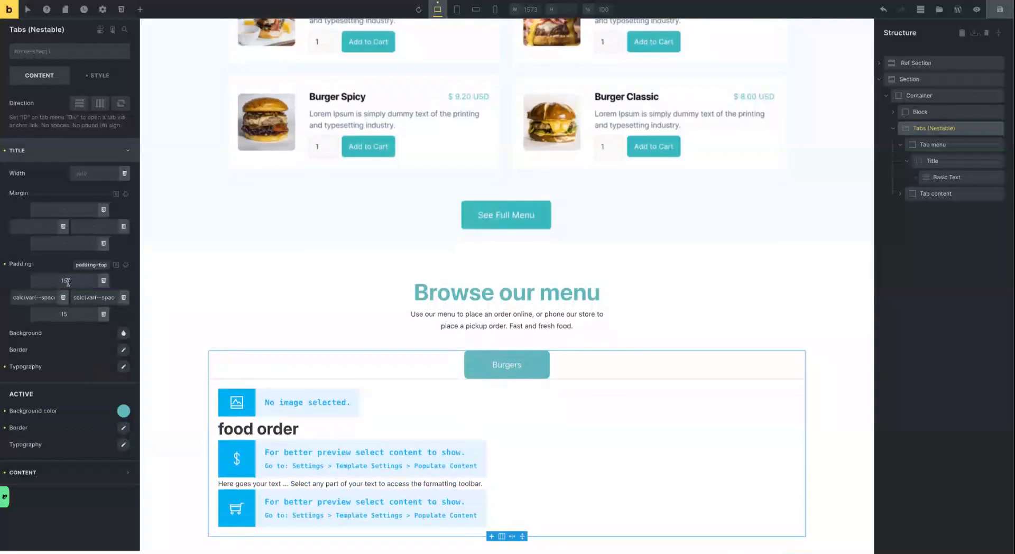
# Set the title's left and right padding to calc(var(--space-xl) * 1.3), compare it with the reference, and save the page
pyautogui.scroll(5, 338, 331)
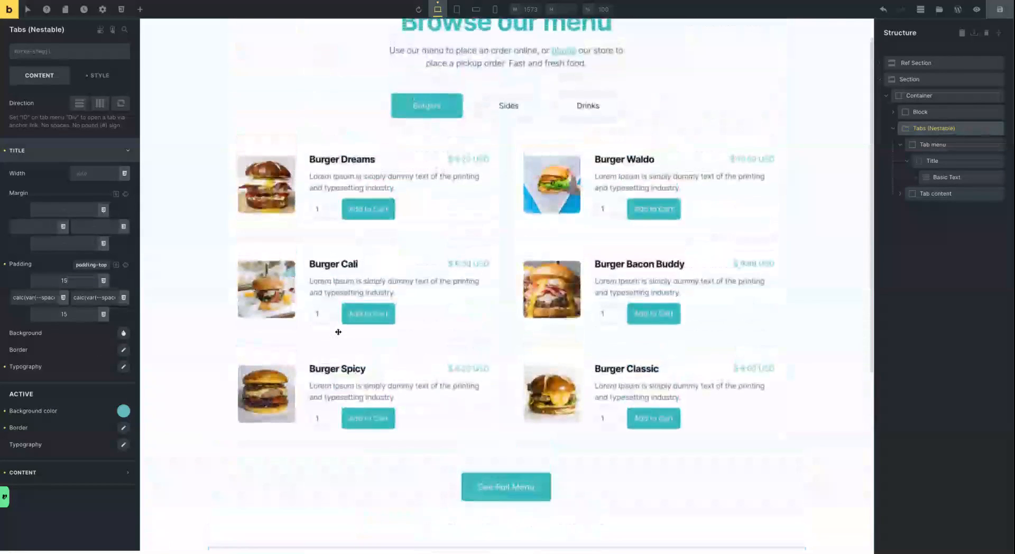
pyautogui.scroll(-3, 338, 331)
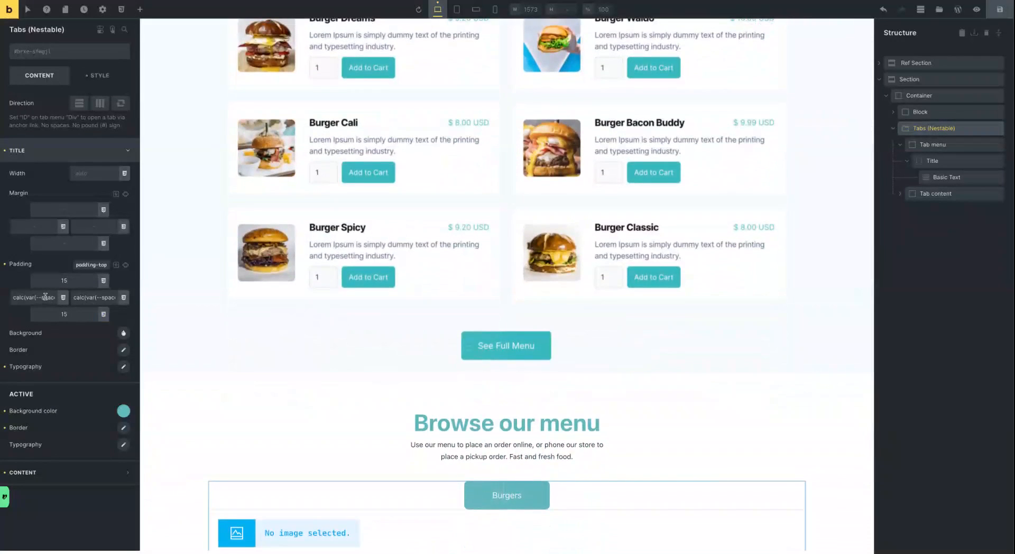
pyautogui.click(46, 296)
pyautogui.press('BackSpace')
pyautogui.press('BackSpace')
pyautogui.write('3')
pyautogui.tripleClick(38, 296)
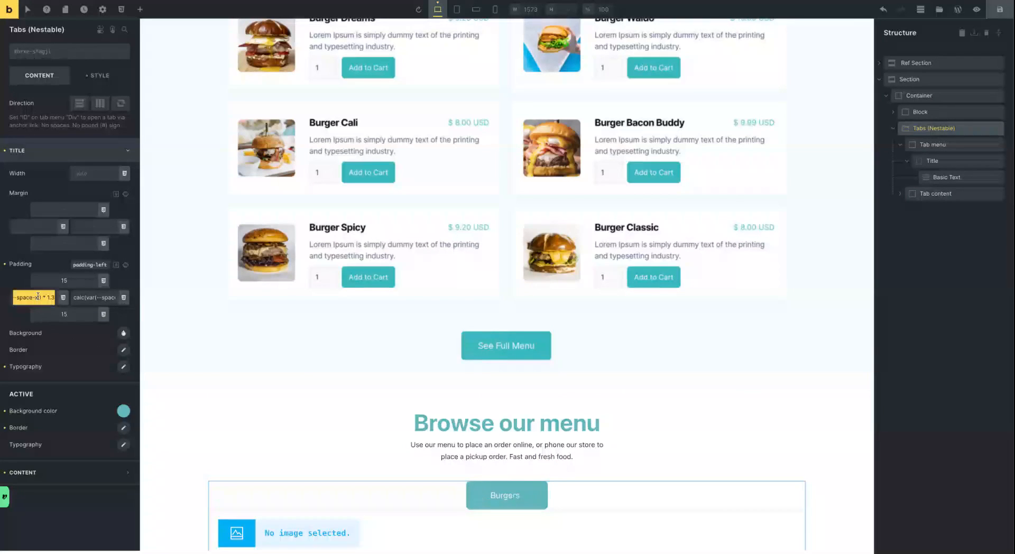
pyautogui.tripleClick(104, 298)
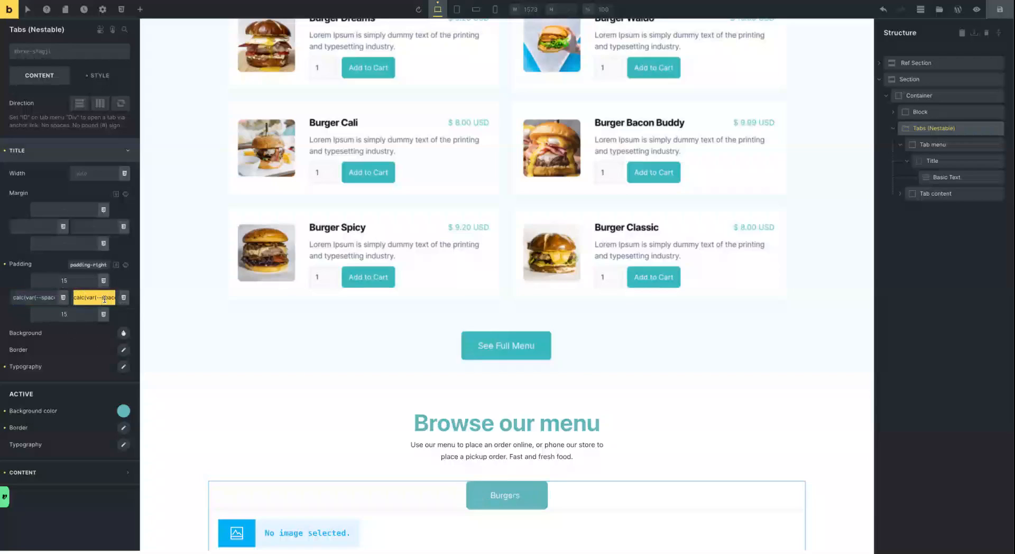
pyautogui.hotkey('ctrl', 'v')
pyautogui.scroll(3, 400, 408)
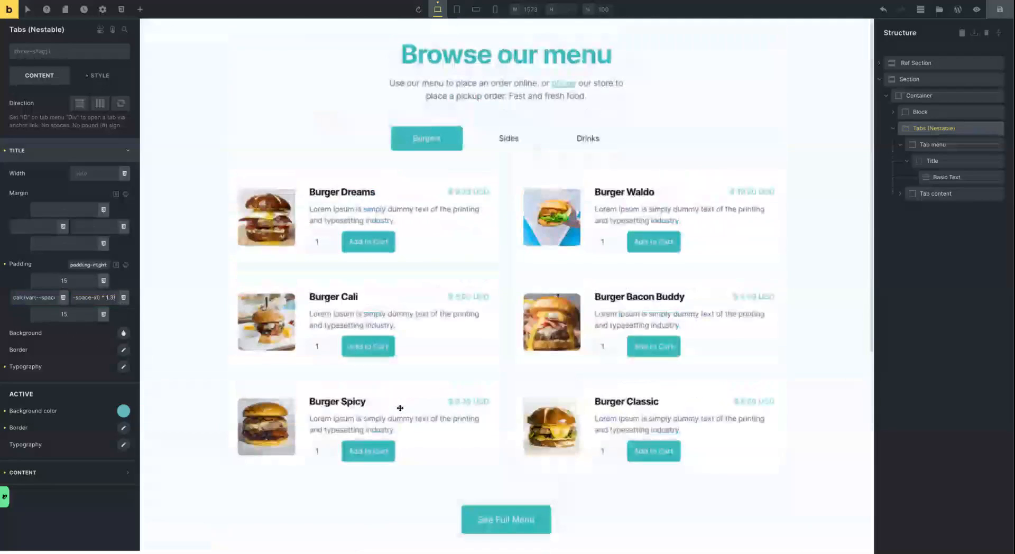
pyautogui.scroll(-5, 400, 408)
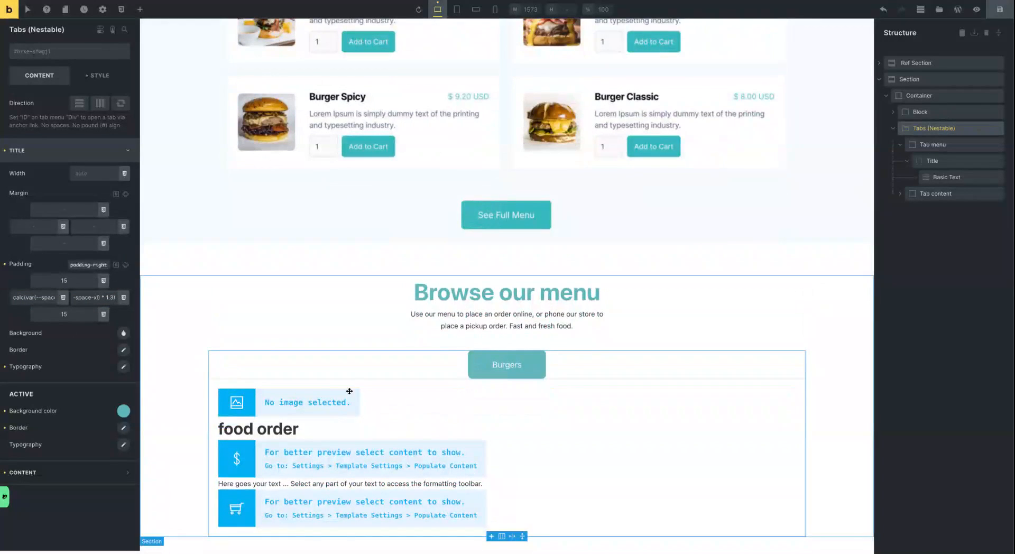
pyautogui.hotkey('ctrl', 's')
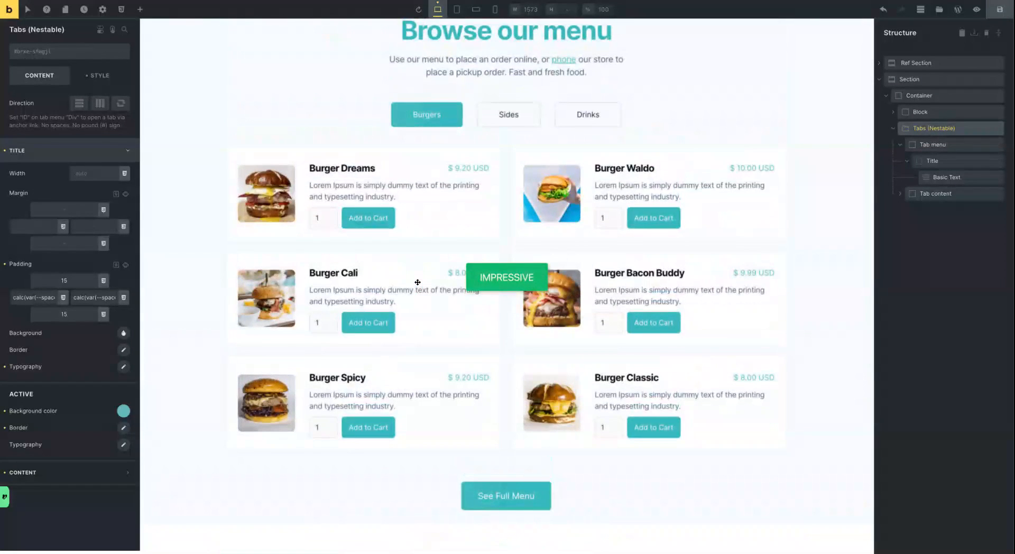
# Collapse the Tab menu in the structure tree, then select and expand the Pane inside Tab content
pyautogui.scroll(-5, 418, 282)
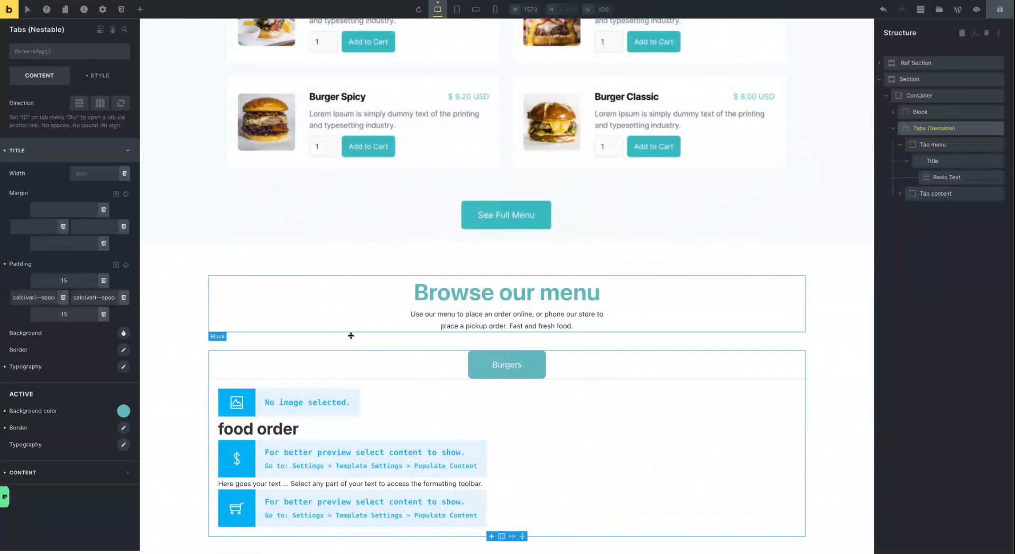
pyautogui.scroll(2, 357, 335)
pyautogui.scroll(3, 357, 334)
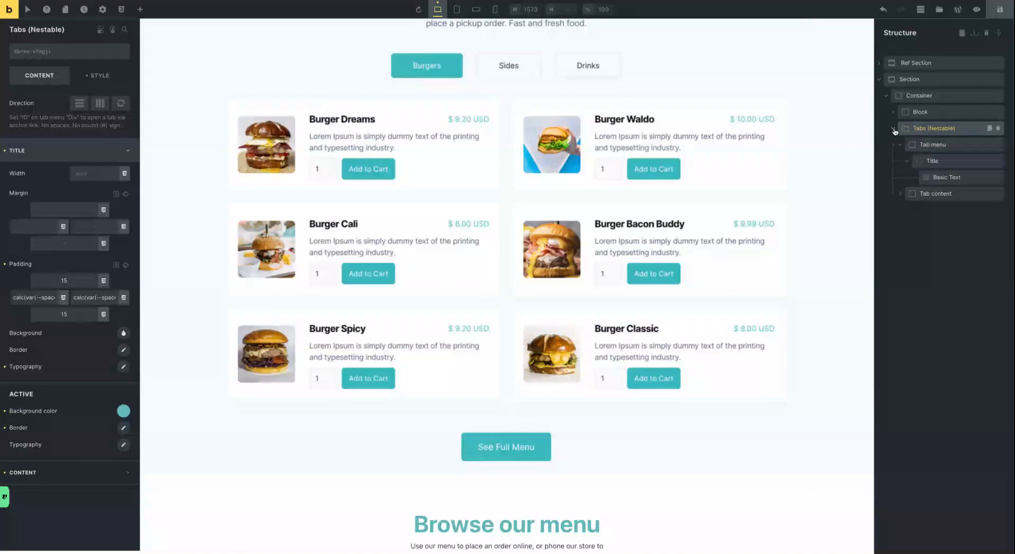
pyautogui.click(900, 145)
pyautogui.click(900, 161)
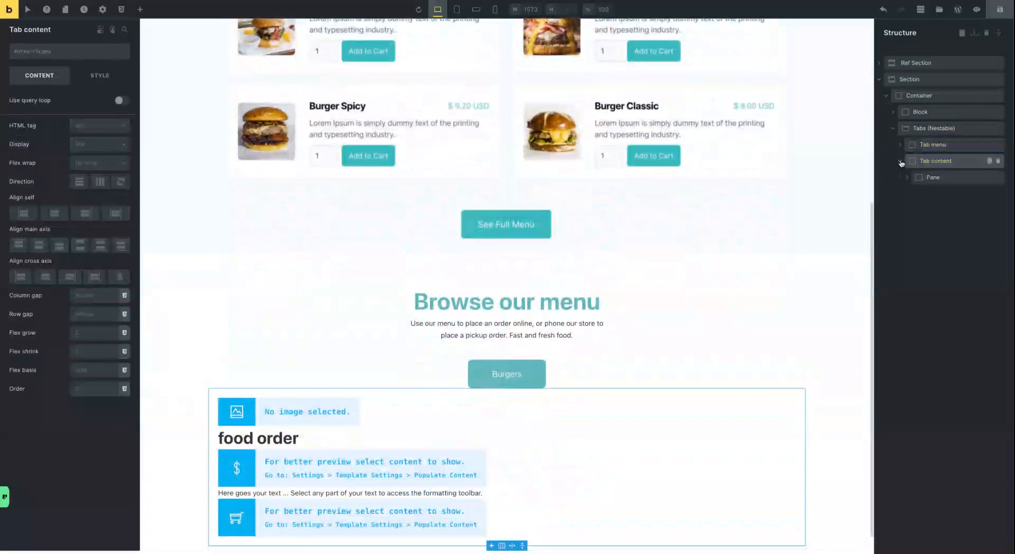
pyautogui.click(935, 178)
pyautogui.click(907, 178)
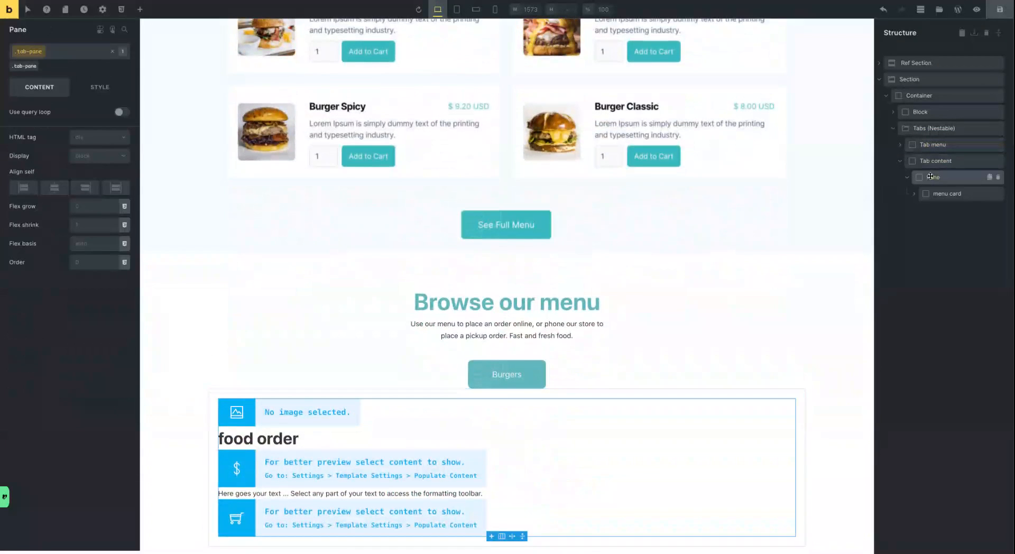
# Expand the menu card and its image-wrapper in the structure tree and select the Image element
pyautogui.click(915, 194)
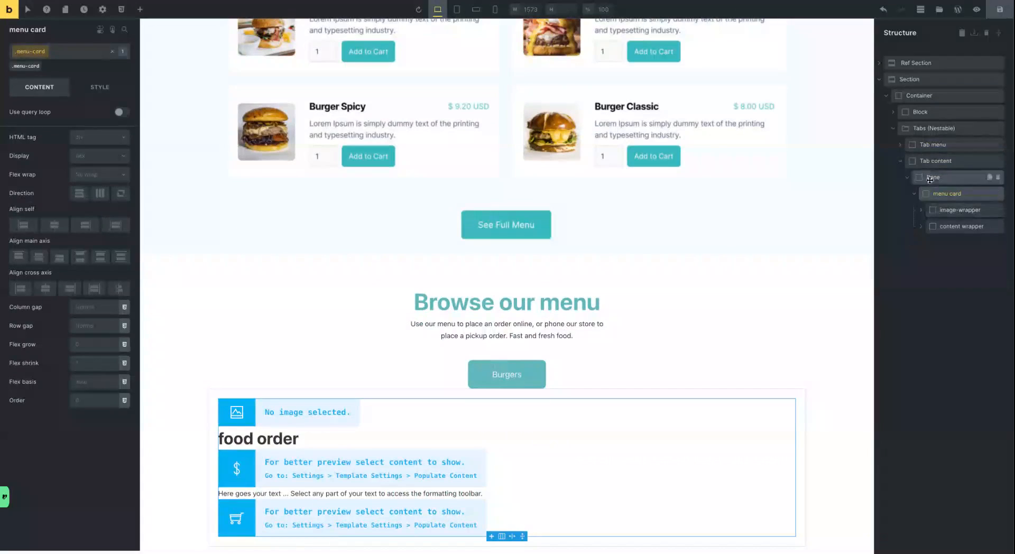
pyautogui.click(922, 211)
pyautogui.click(948, 227)
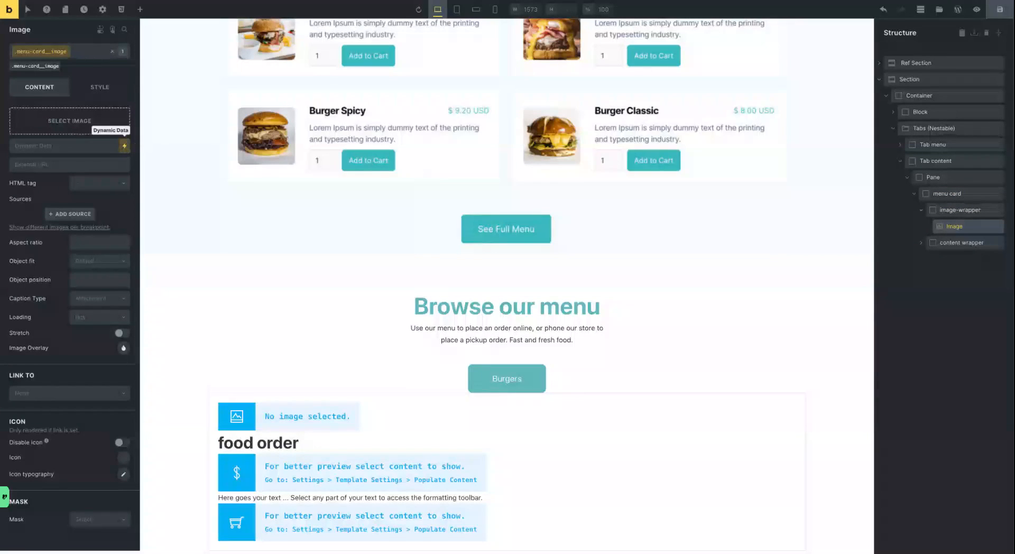
# Enable a query loop on the menu card with type Posts and post type Products
pyautogui.click(971, 196)
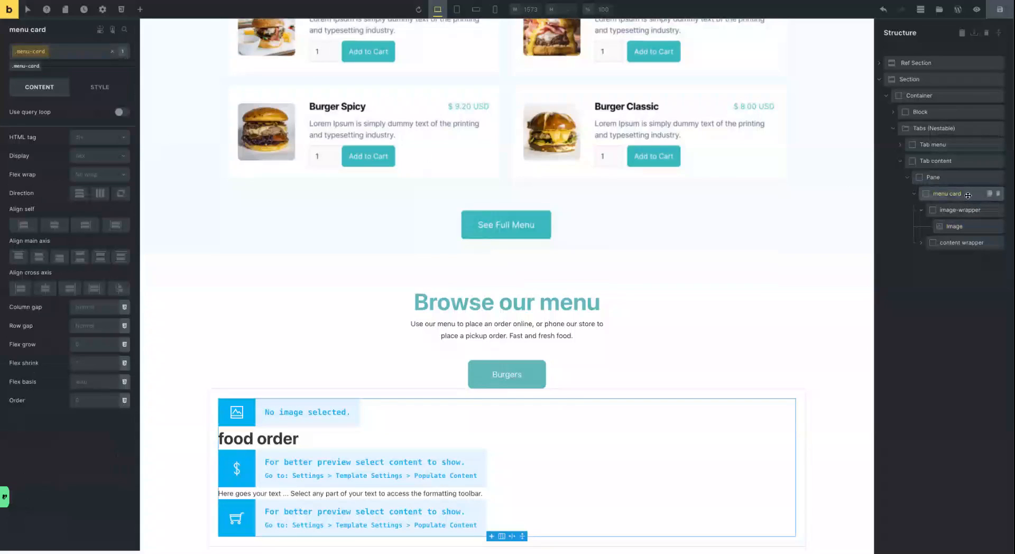
pyautogui.click(126, 114)
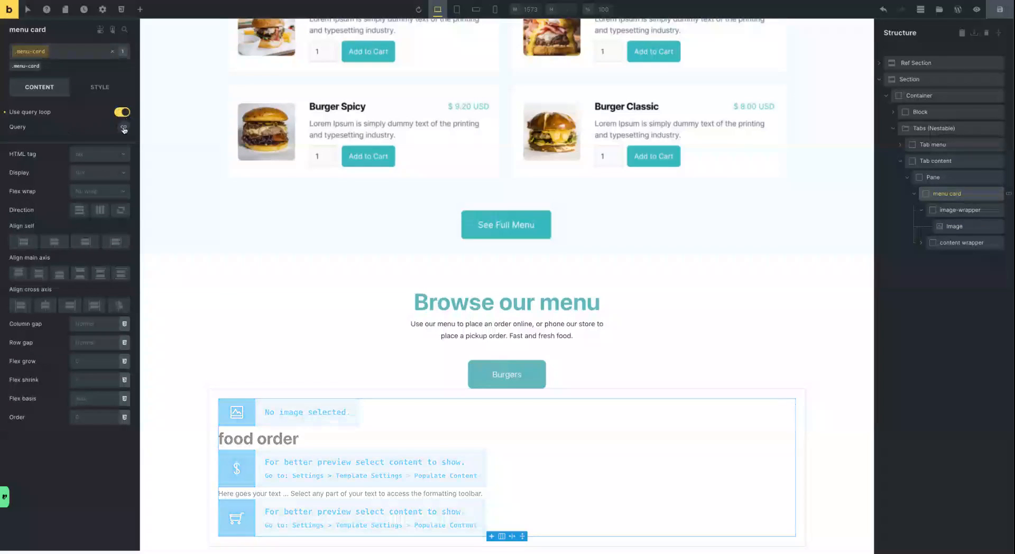
pyautogui.click(124, 129)
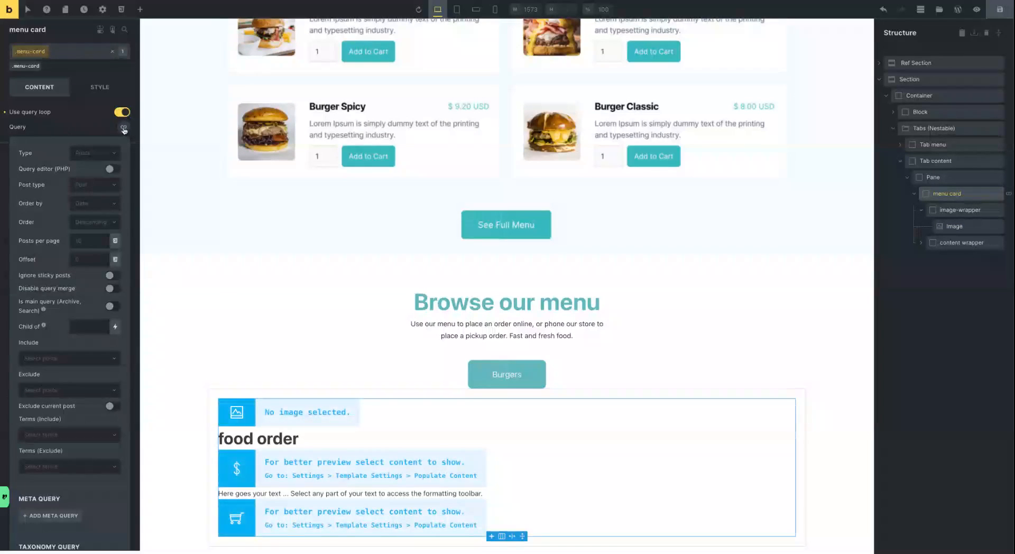
pyautogui.click(91, 154)
pyautogui.click(88, 171)
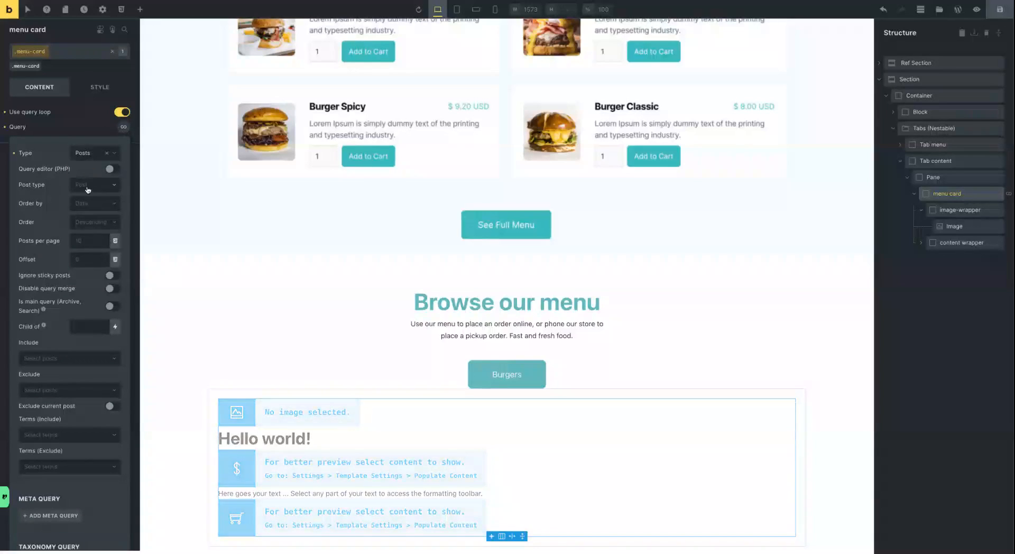
pyautogui.click(88, 190)
pyautogui.click(85, 244)
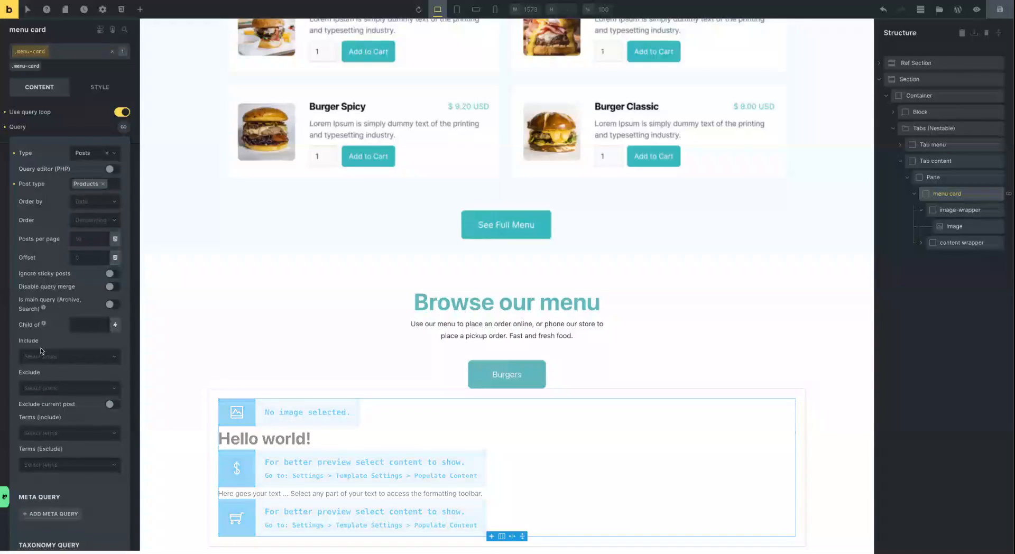
# Compare with the reference cards and look through the query's Terms (Include) and Exclude options for a burger category filter
pyautogui.scroll(-1, 44, 351)
pyautogui.scroll(-5, 257, 299)
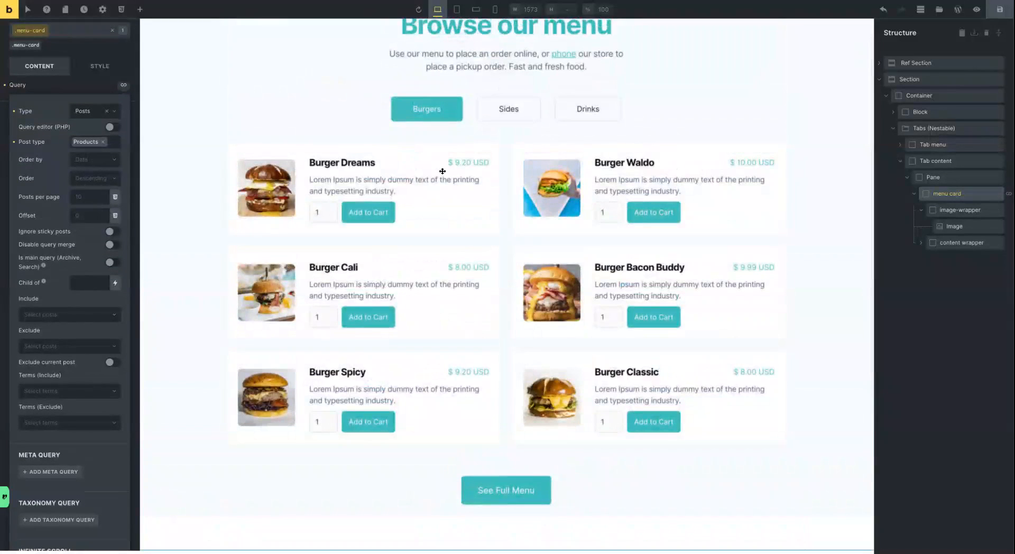
pyautogui.scroll(-1, 65, 222)
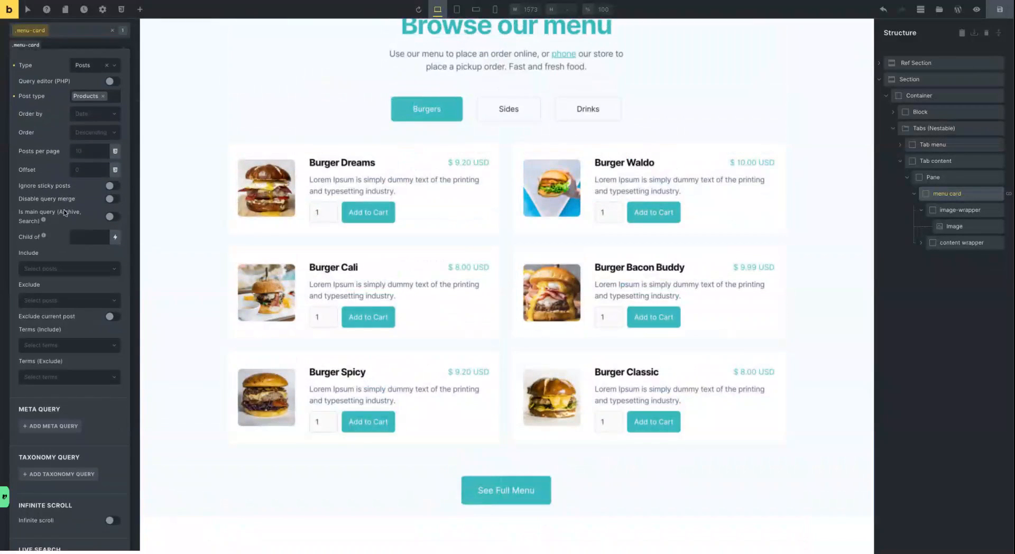
pyautogui.click(74, 345)
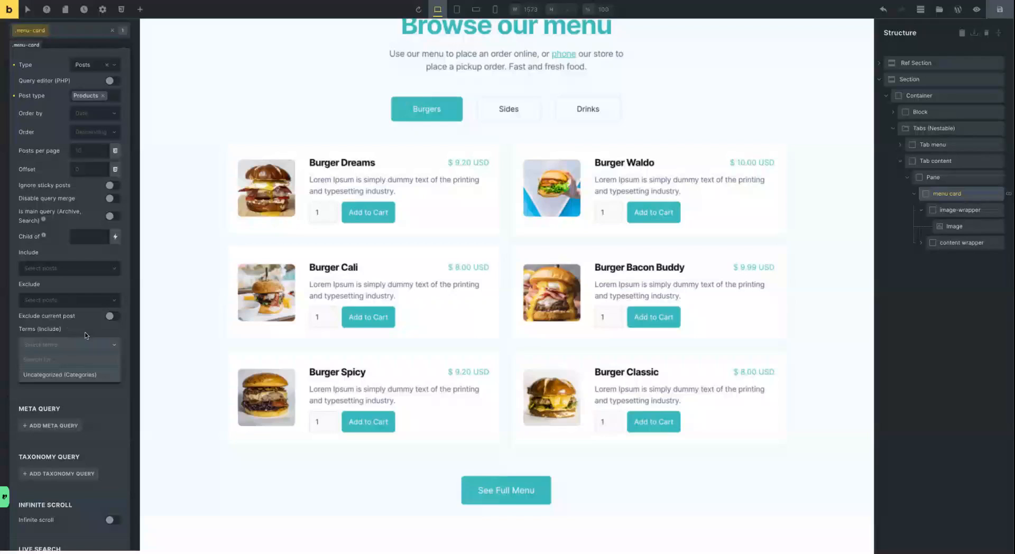
pyautogui.click(87, 335)
pyautogui.click(73, 347)
pyautogui.click(71, 327)
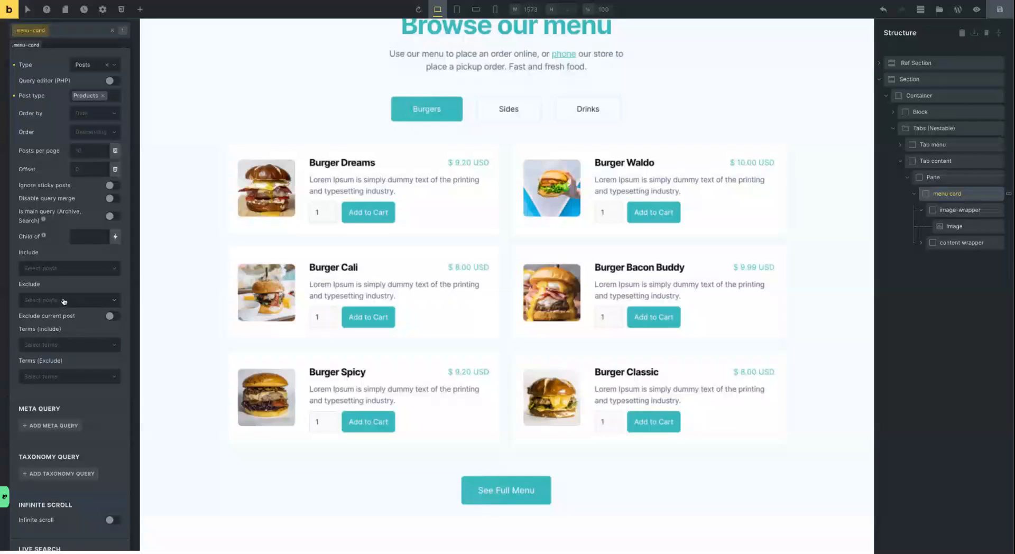
pyautogui.click(64, 301)
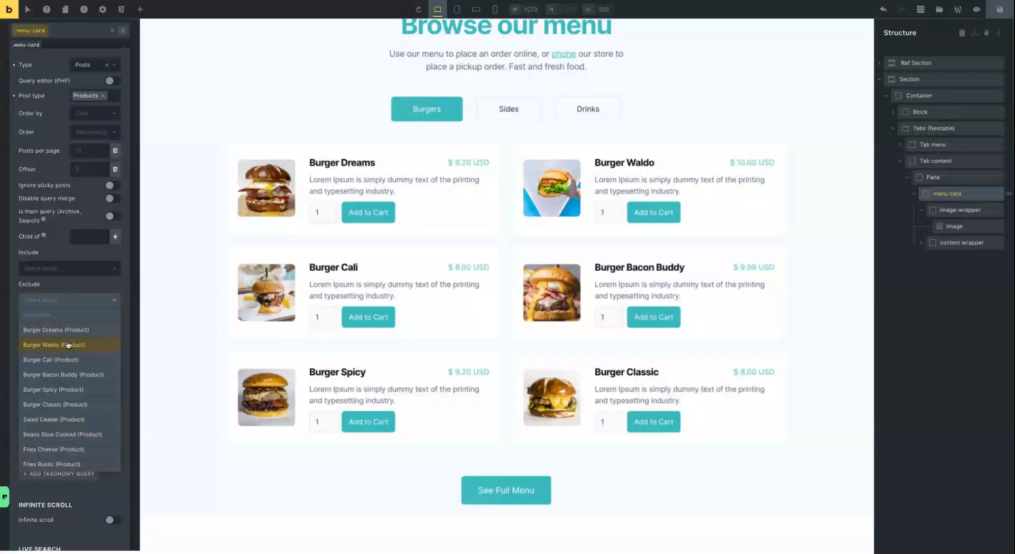
pyautogui.click(62, 286)
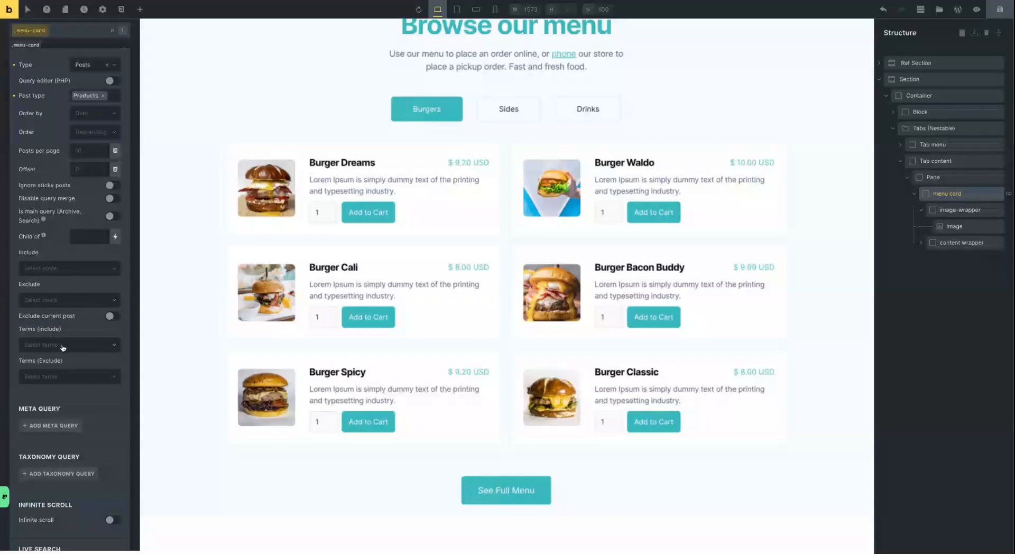
pyautogui.click(62, 302)
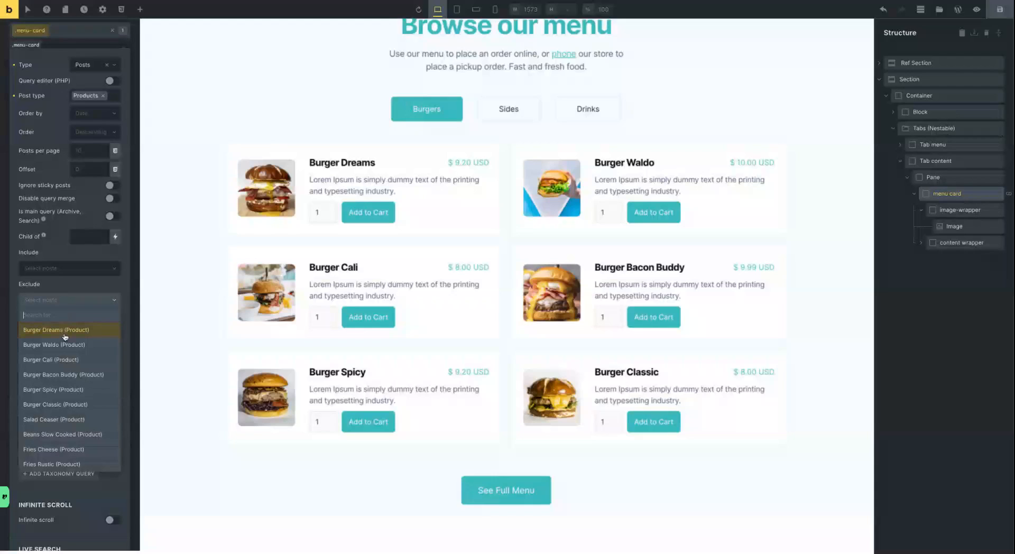
pyautogui.click(64, 330)
pyautogui.click(97, 300)
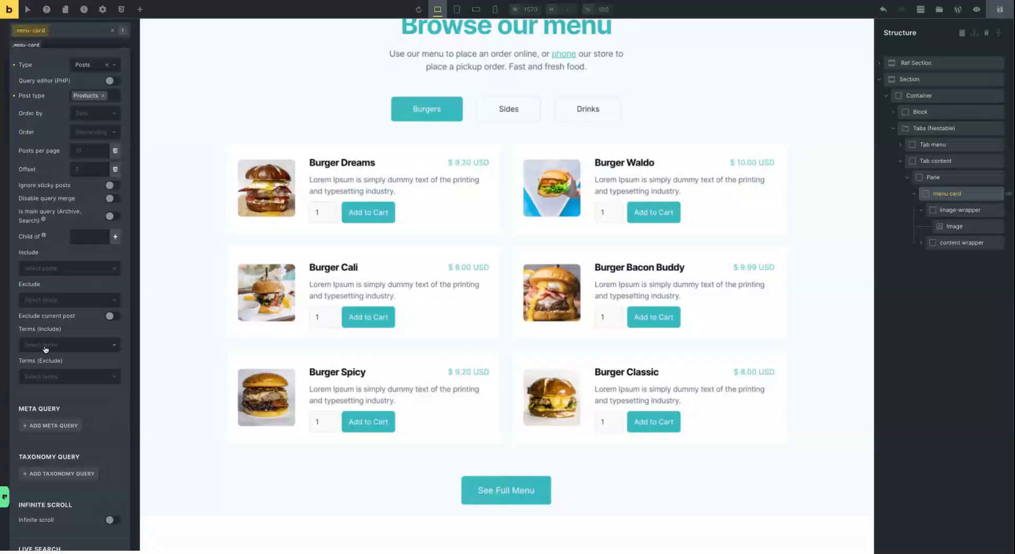
# Save the page and include the Burgers (Product categories) term in the menu card's query
pyautogui.click(1000, 9)
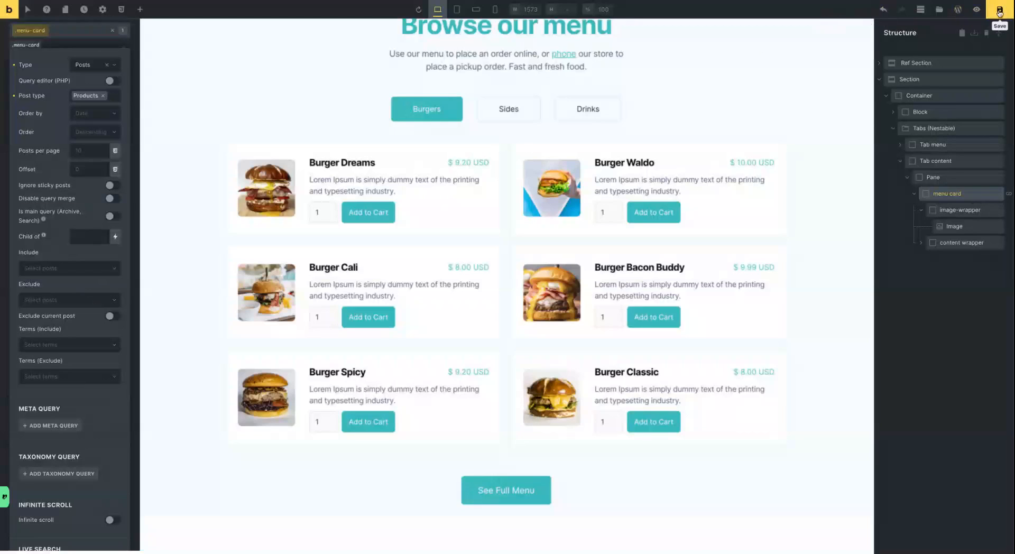
pyautogui.click(56, 347)
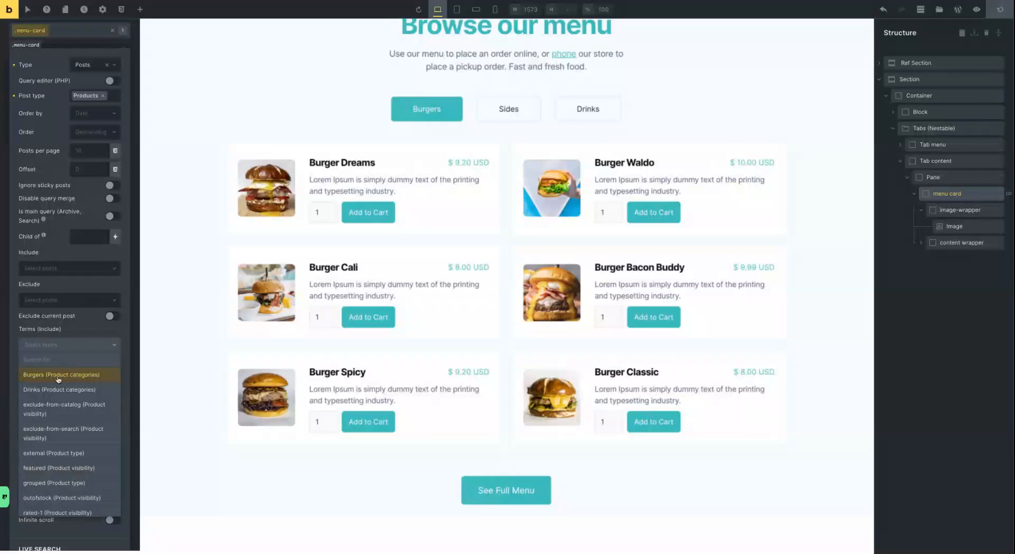
pyautogui.click(82, 333)
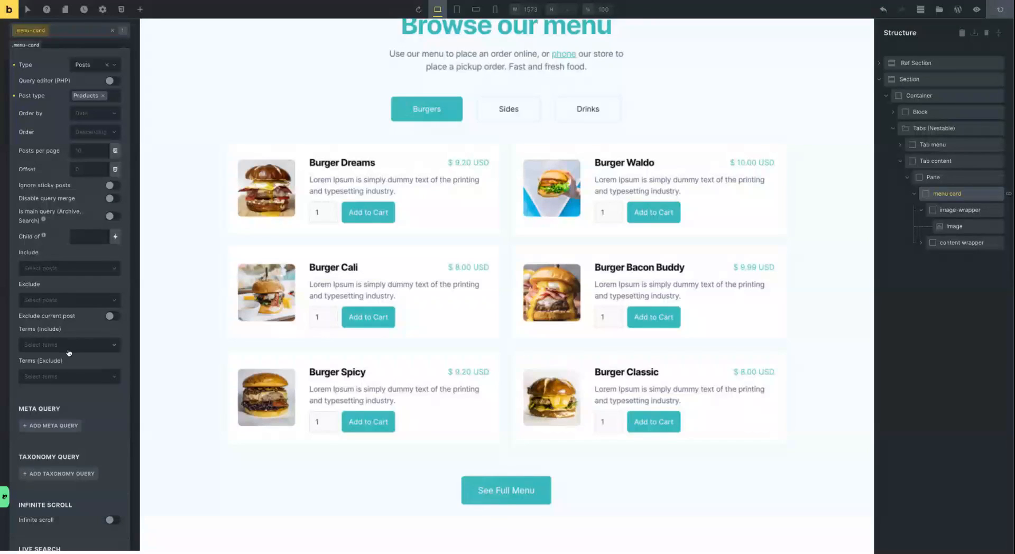
pyautogui.click(68, 348)
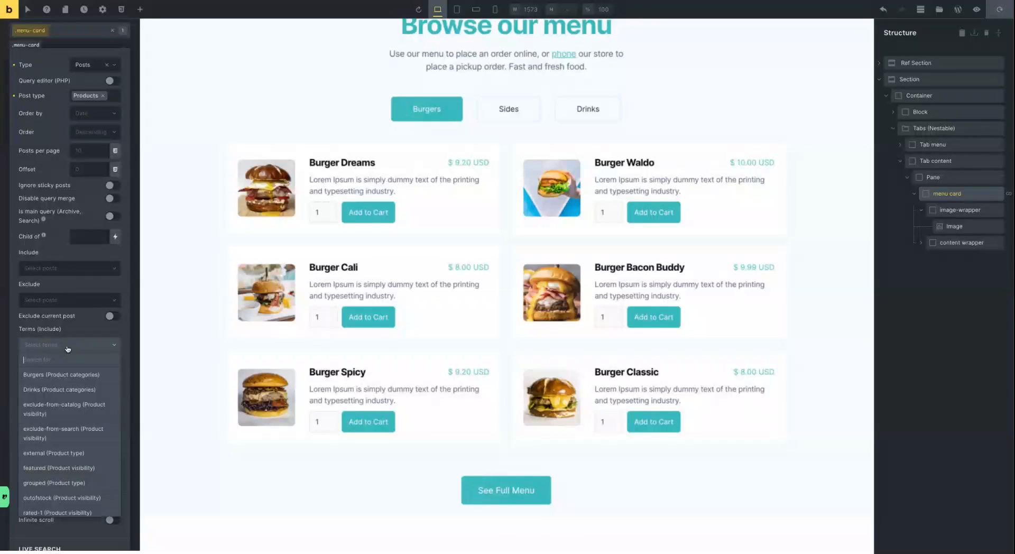
pyautogui.click(65, 376)
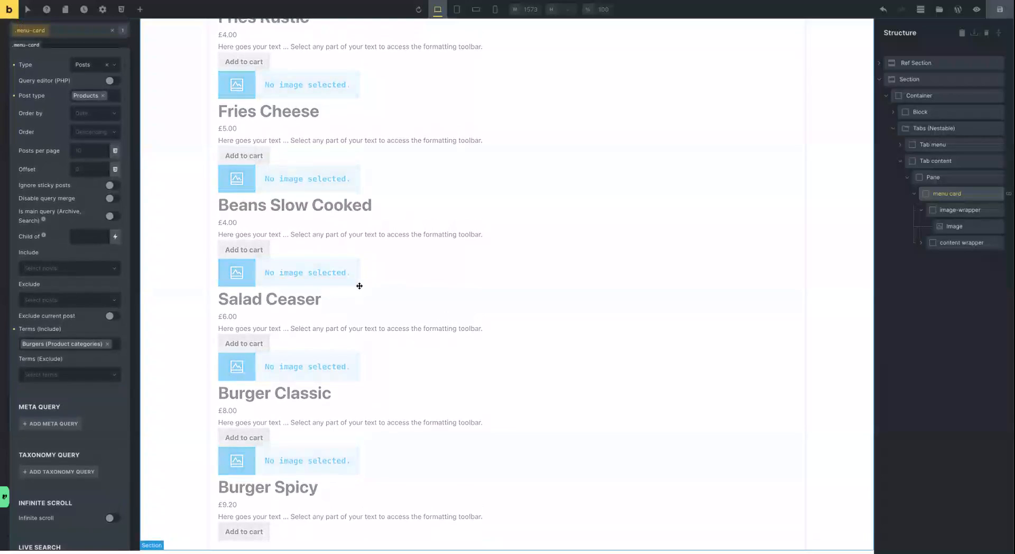
pyautogui.scroll(10, 326, 281)
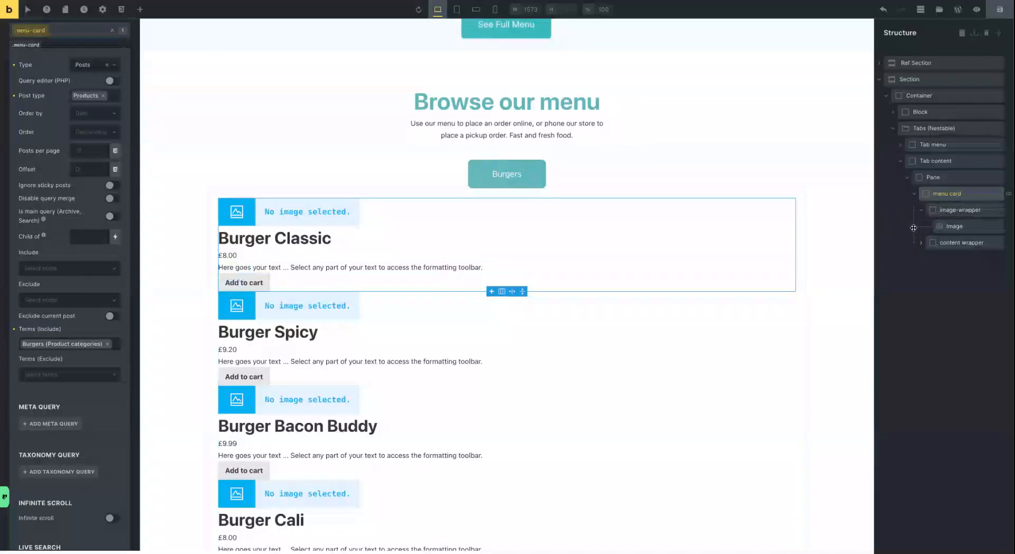
# Expand the content wrapper and set the card's Image to the Featured image dynamic data, checking the looped cards
pyautogui.click(954, 242)
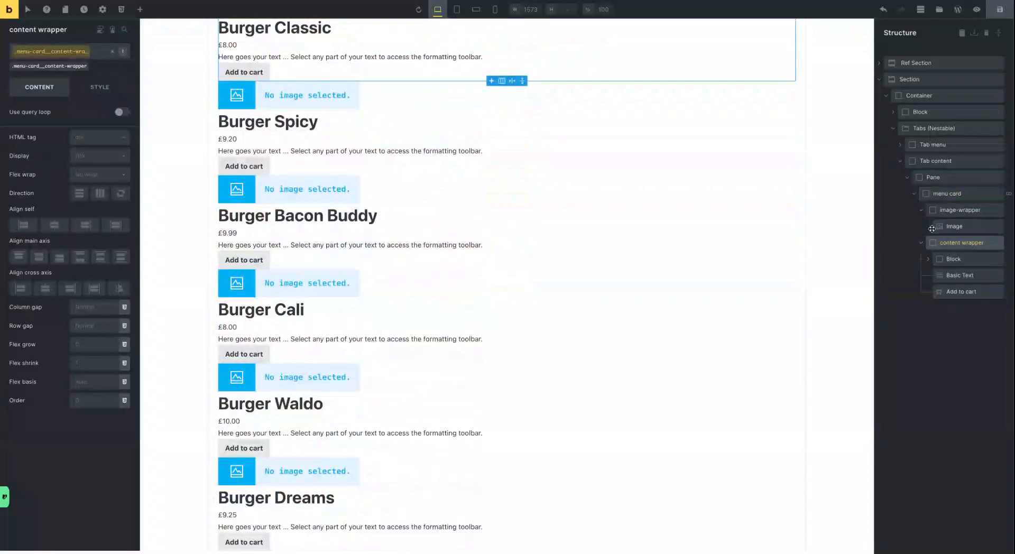
pyautogui.click(960, 227)
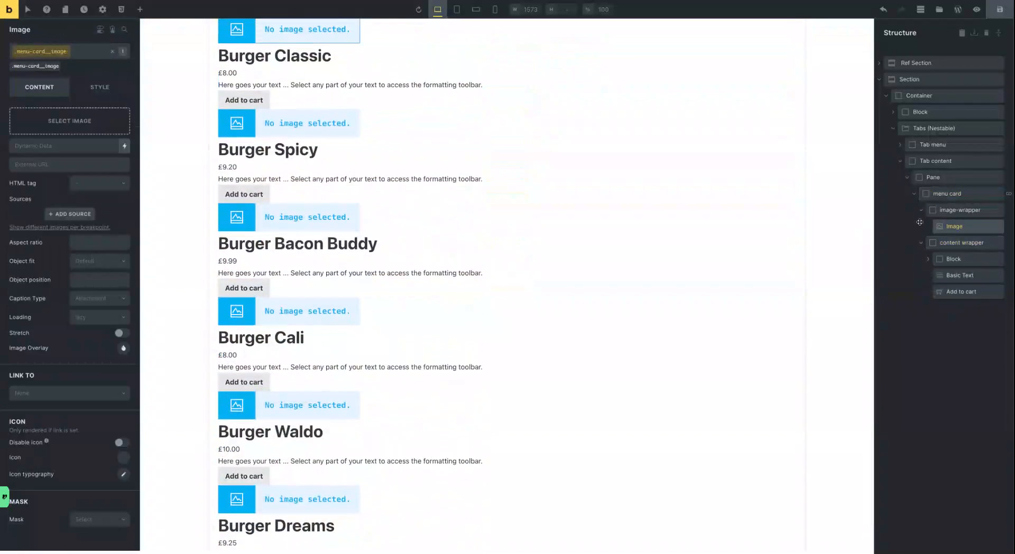
pyautogui.click(124, 148)
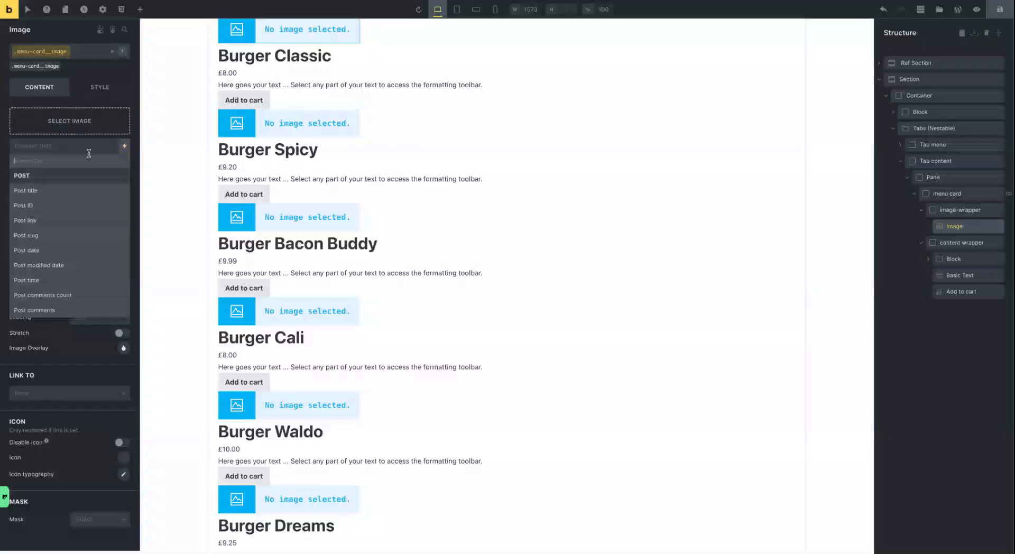
pyautogui.scroll(-5, 81, 223)
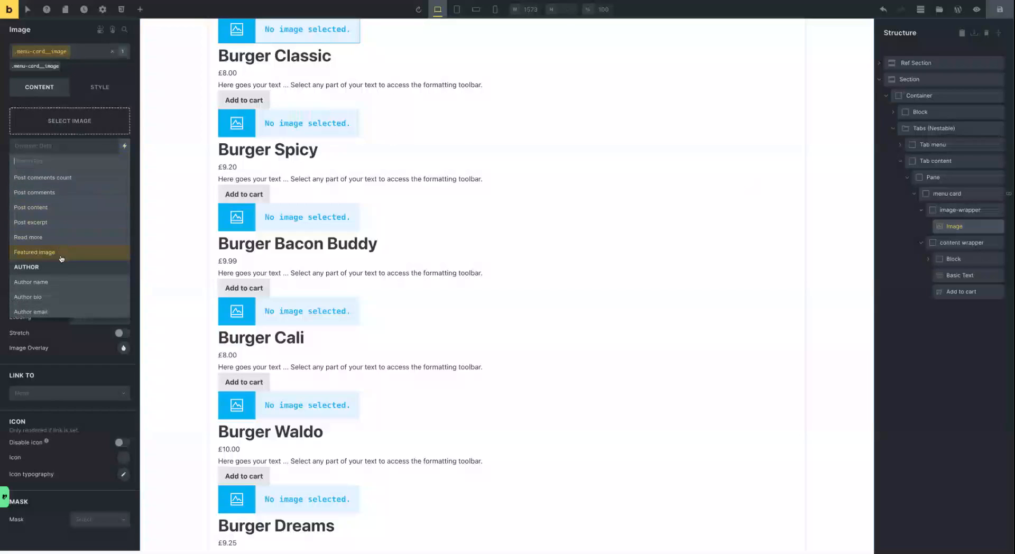
pyautogui.click(61, 255)
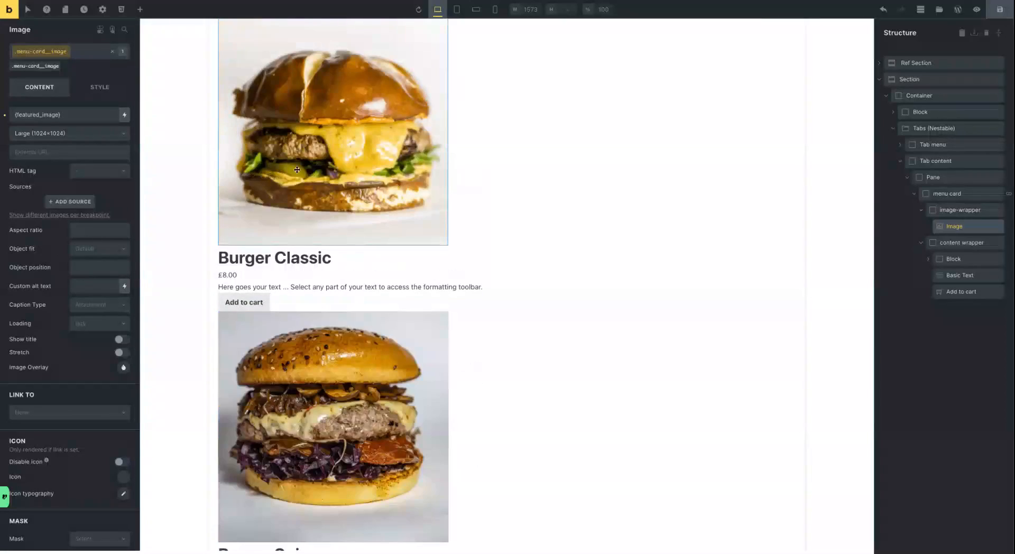
pyautogui.scroll(-20, 297, 169)
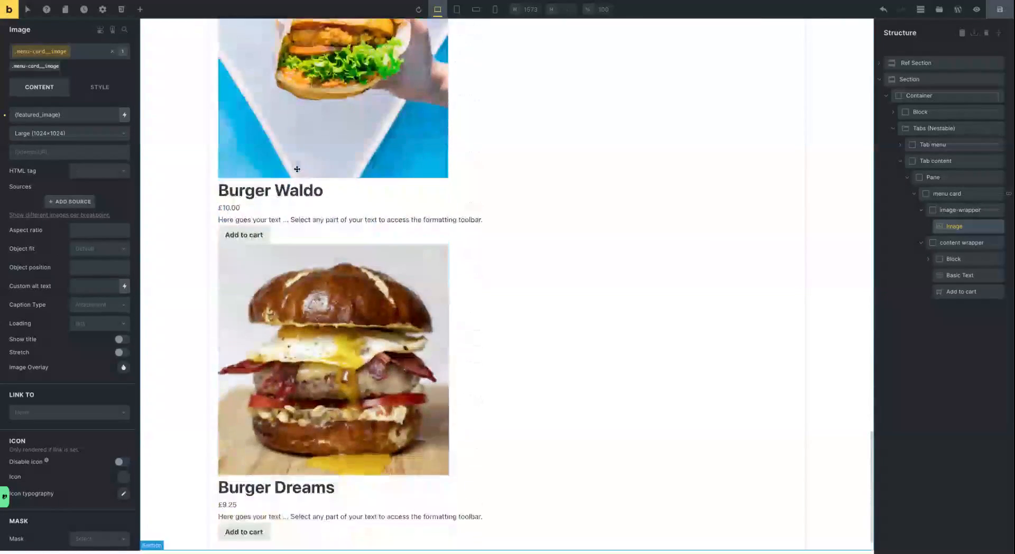
pyautogui.scroll(20, 297, 170)
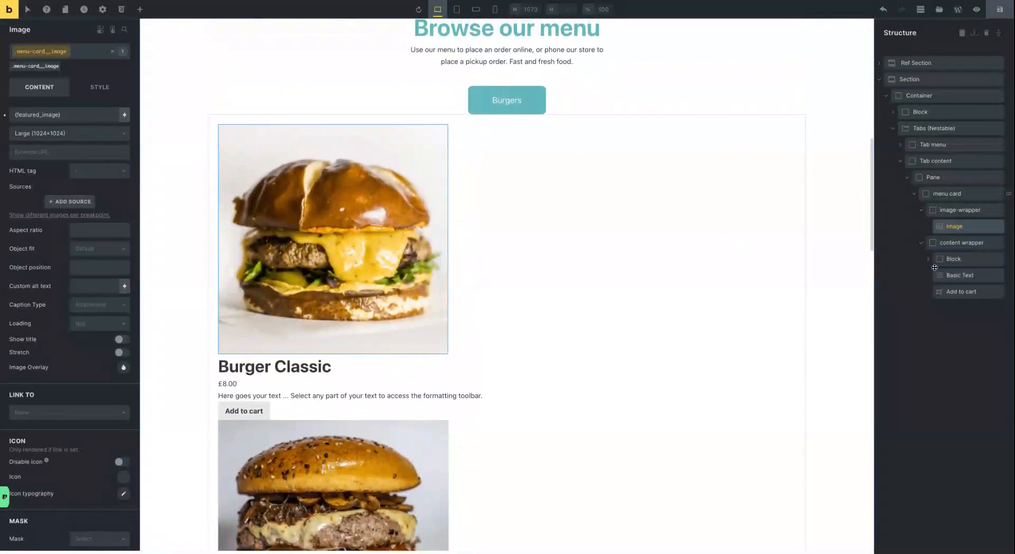
# Replace the card's placeholder Basic Text with the Product short description dynamic tag and save the page
pyautogui.click(946, 259)
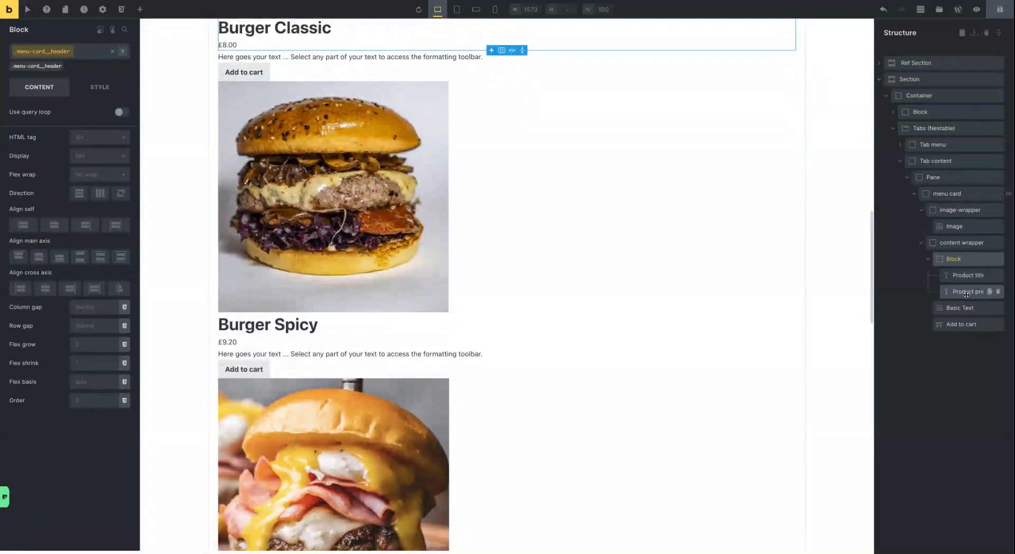
pyautogui.click(959, 307)
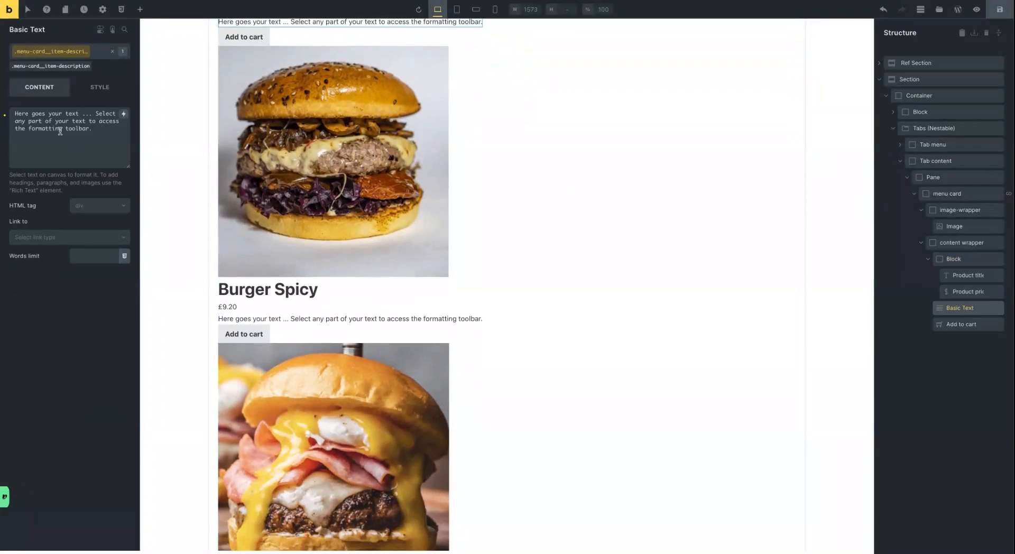
pyautogui.tripleClick(60, 131)
pyautogui.press('BackSpace')
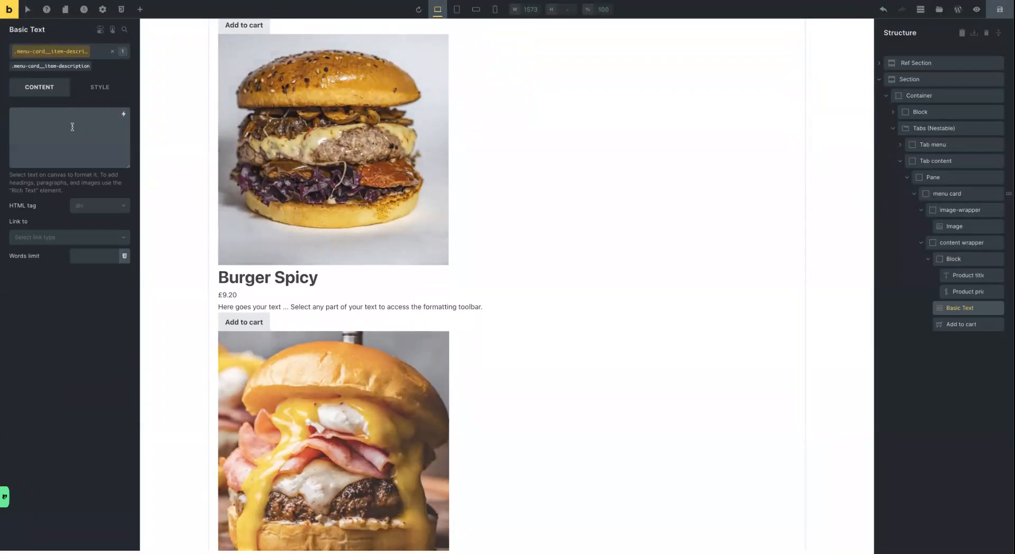
pyautogui.click(123, 114)
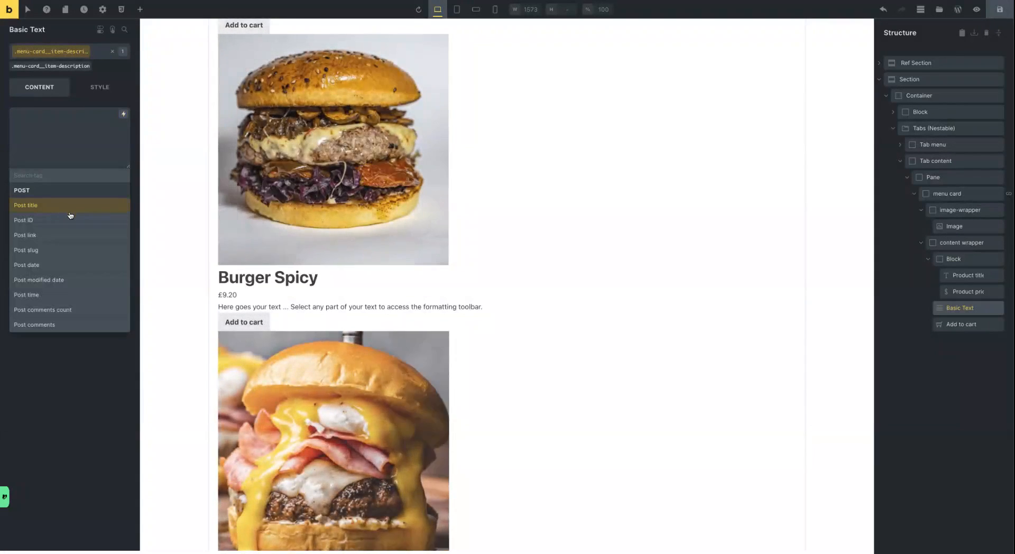
pyautogui.click(56, 176)
pyautogui.write('desc')
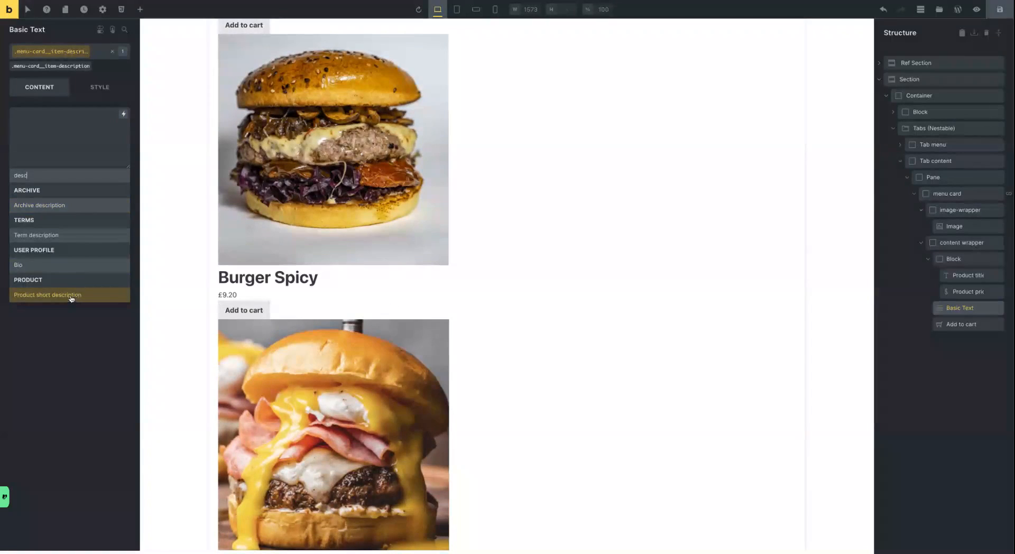
pyautogui.click(72, 298)
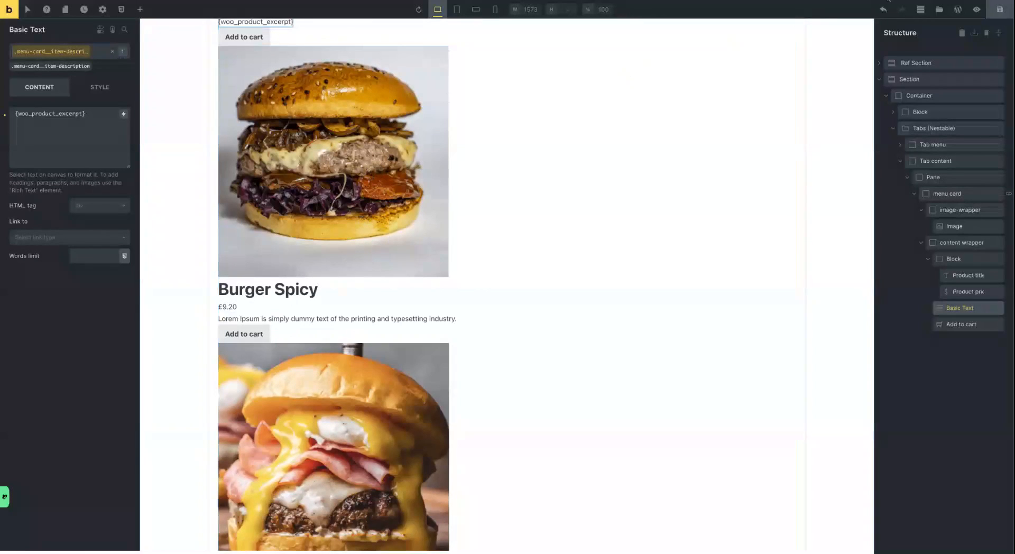
pyautogui.click(1000, 10)
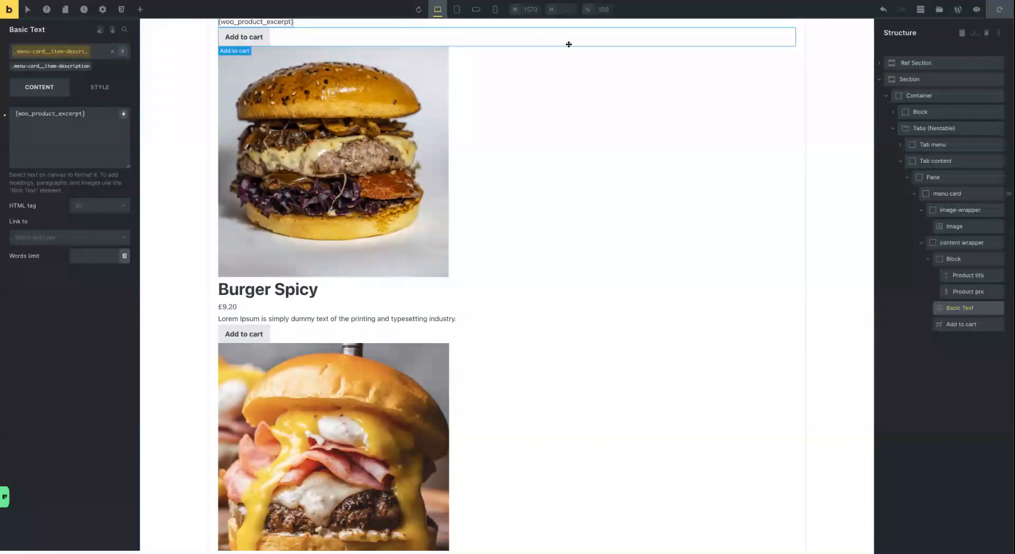
# Set the menu card's display to grid and use the grid-gap variable for its gap, checking the reference cards first
pyautogui.scroll(5, 448, 104)
pyautogui.scroll(4, 448, 104)
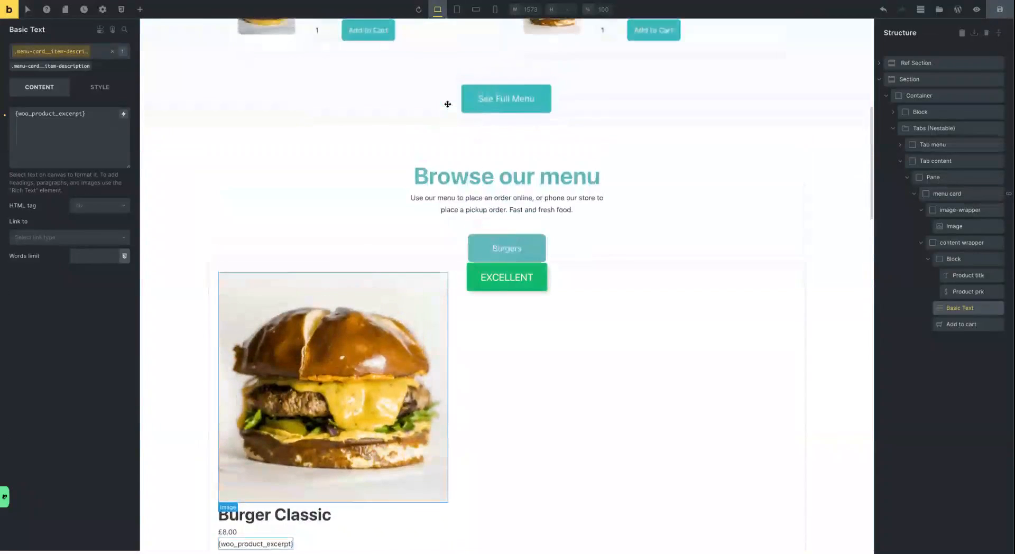
pyautogui.scroll(6, 381, 97)
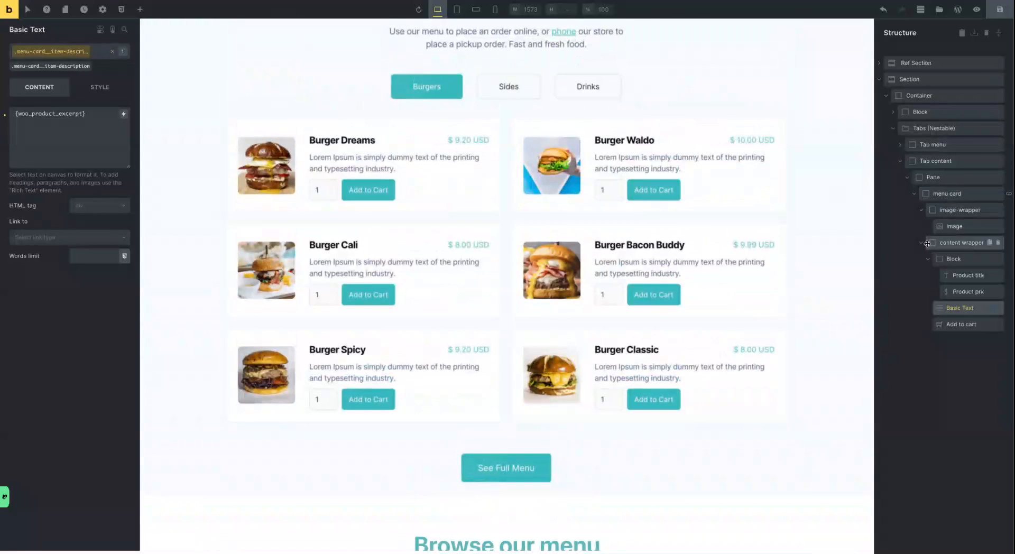
pyautogui.click(945, 194)
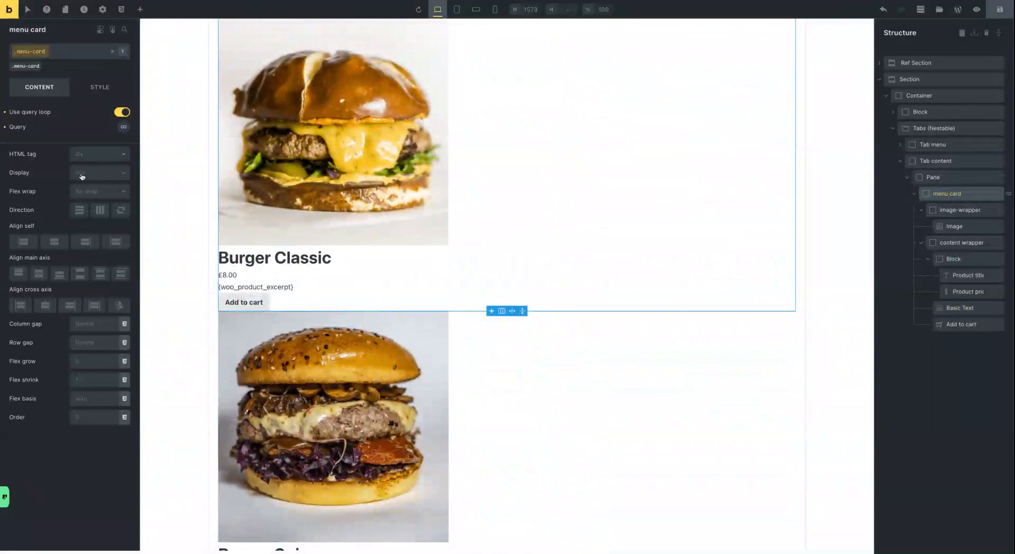
pyautogui.scroll(10, 381, 168)
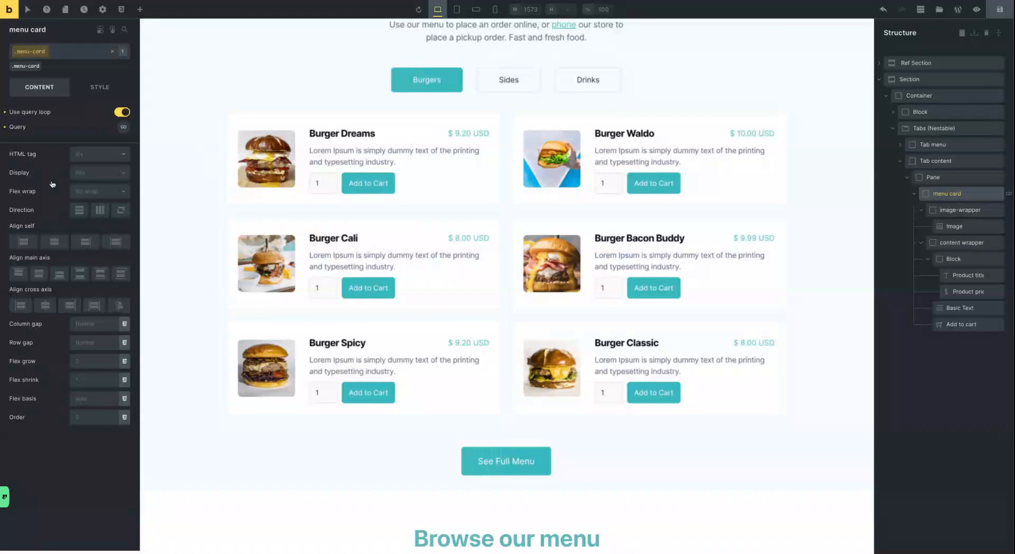
pyautogui.click(83, 180)
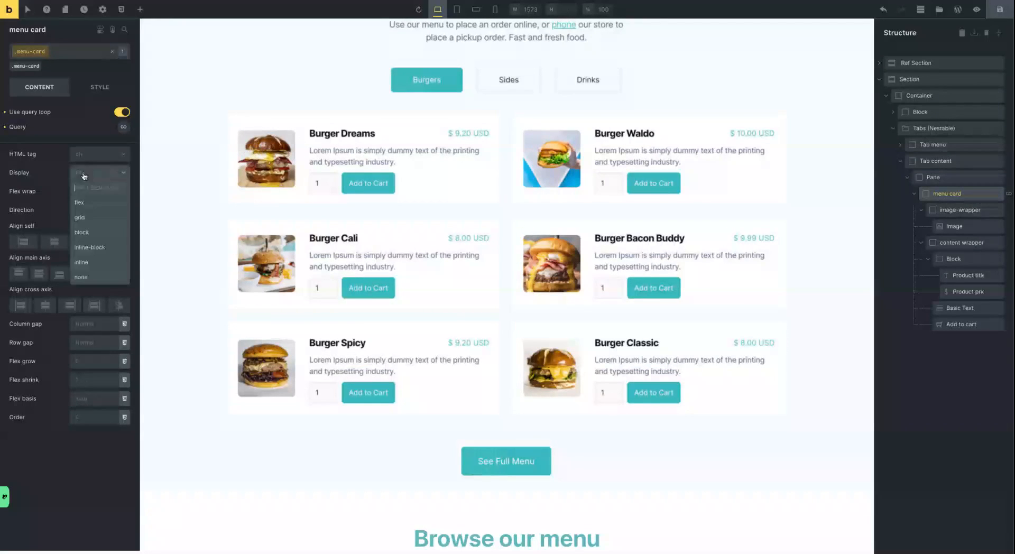
pyautogui.click(83, 219)
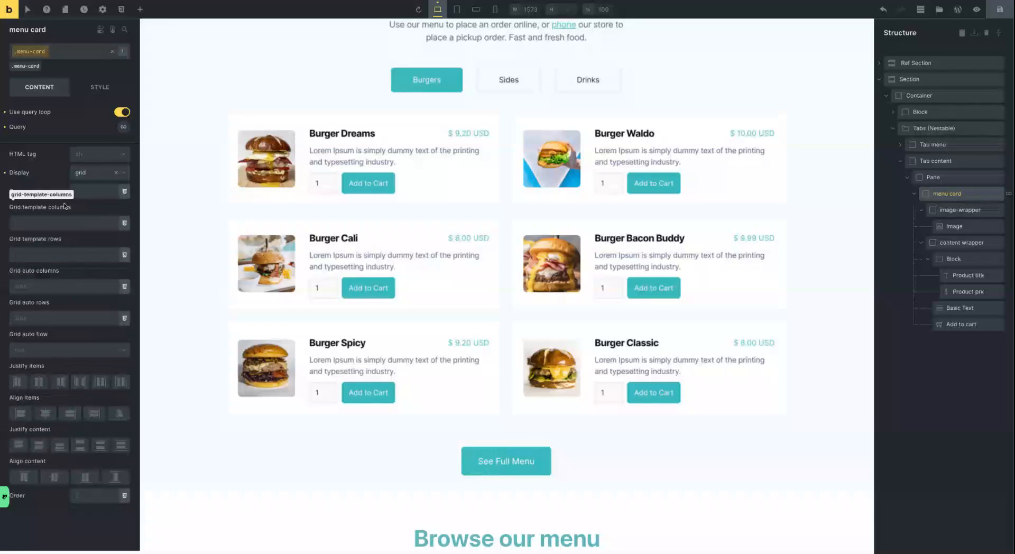
pyautogui.click(125, 193)
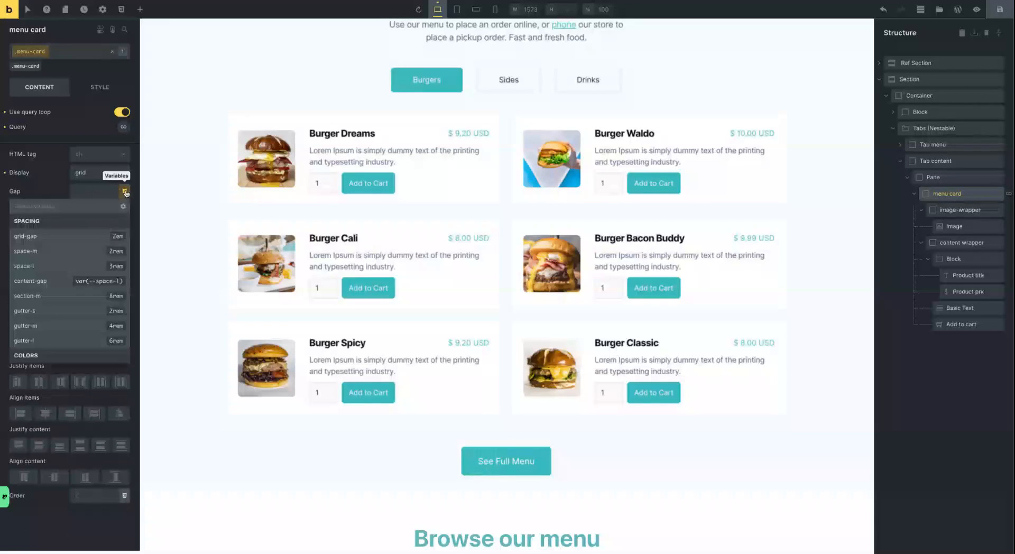
pyautogui.click(34, 241)
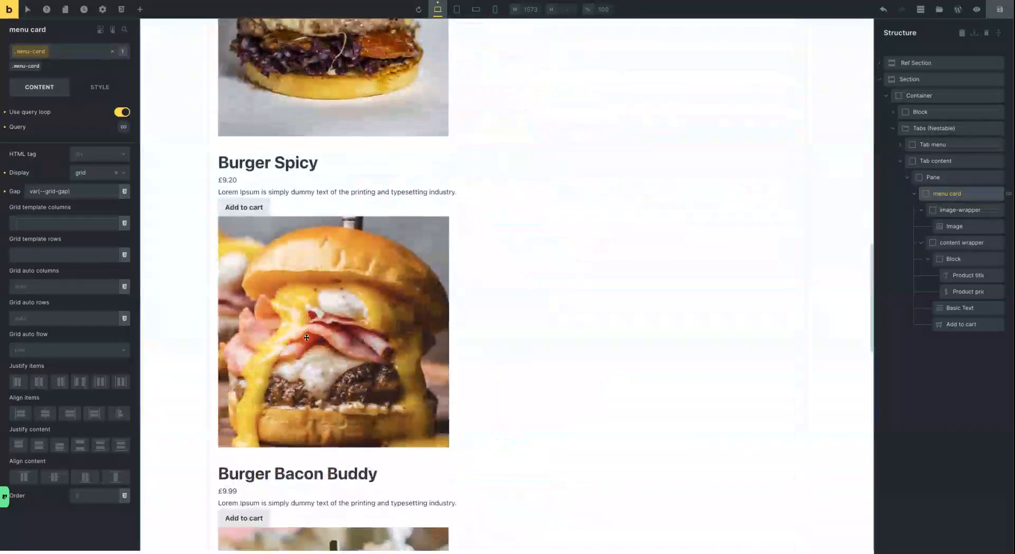
# Set the menu card's grid template columns to 1fr 3fr
pyautogui.scroll(10, 307, 338)
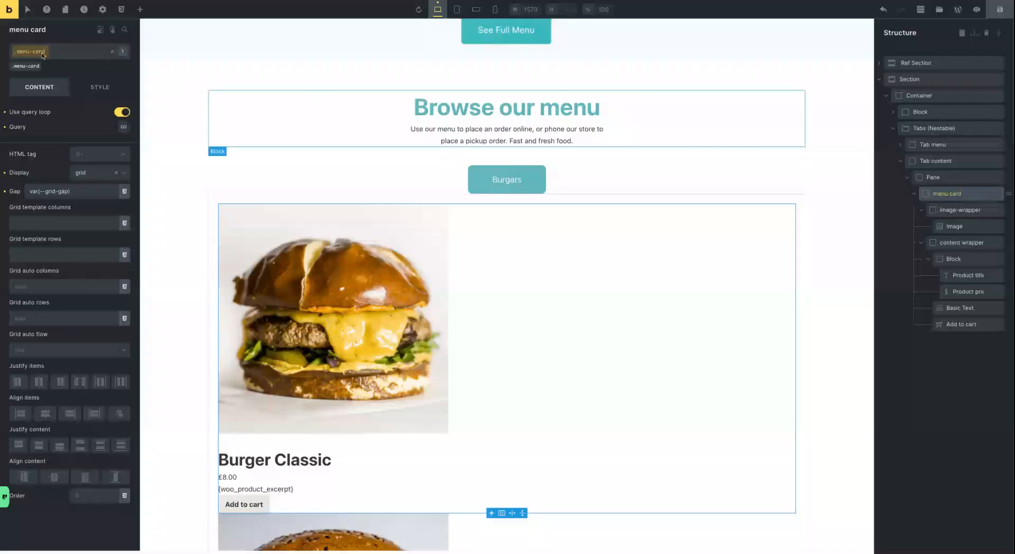
pyautogui.click(43, 224)
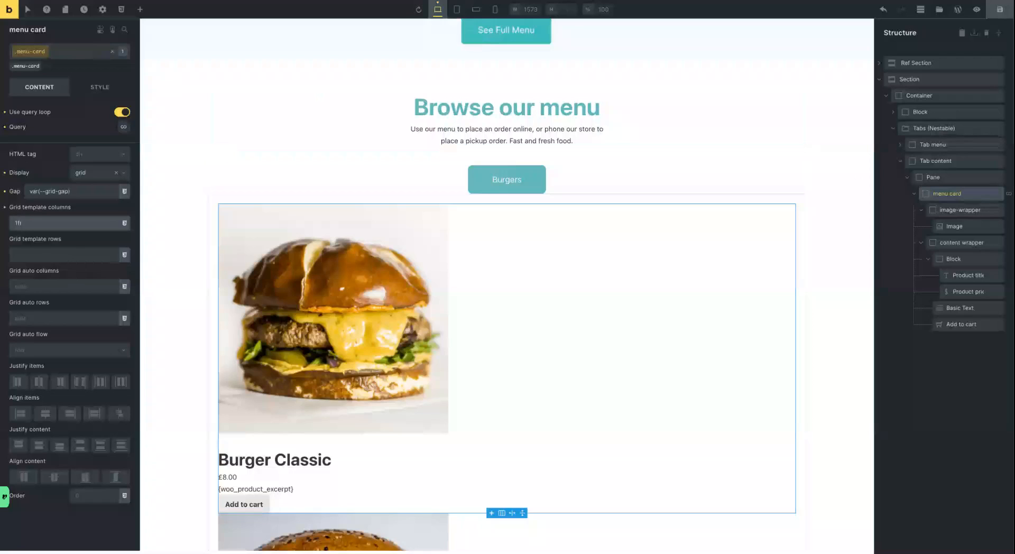
pyautogui.write('1fr 3fr')
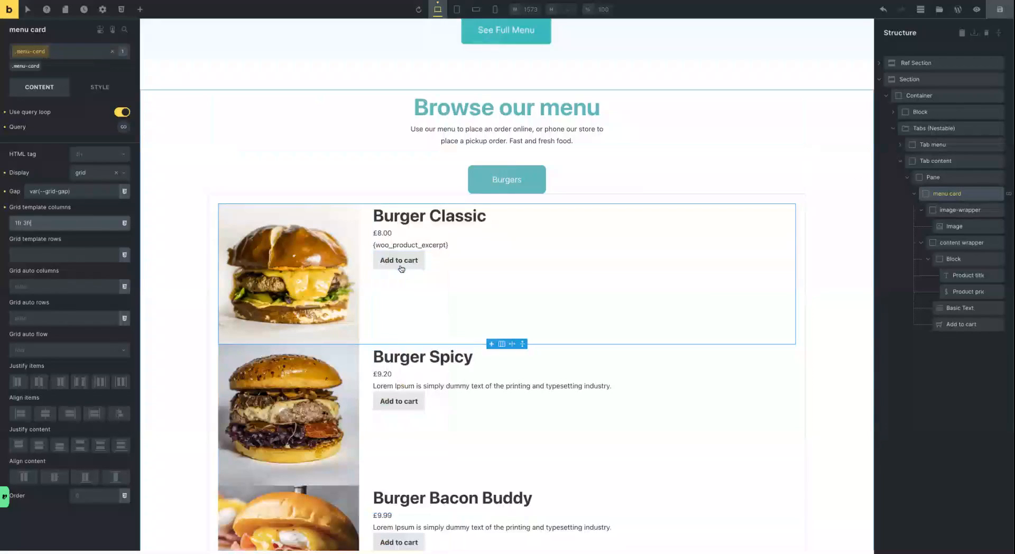
# Try a grid layout on the Pane by setting its display to grid and its gap to the grid-gap variable
pyautogui.click(934, 178)
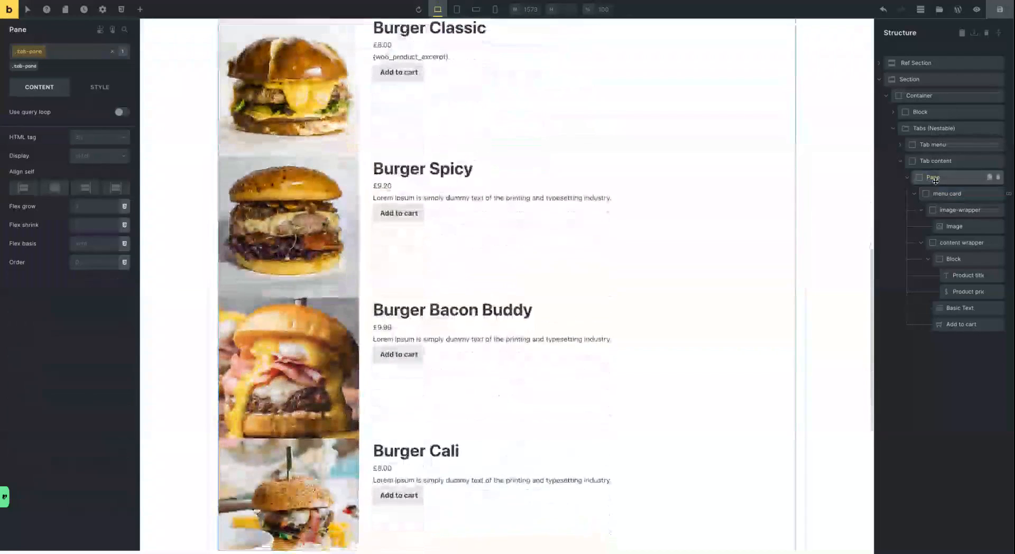
pyautogui.scroll(10, 390, 208)
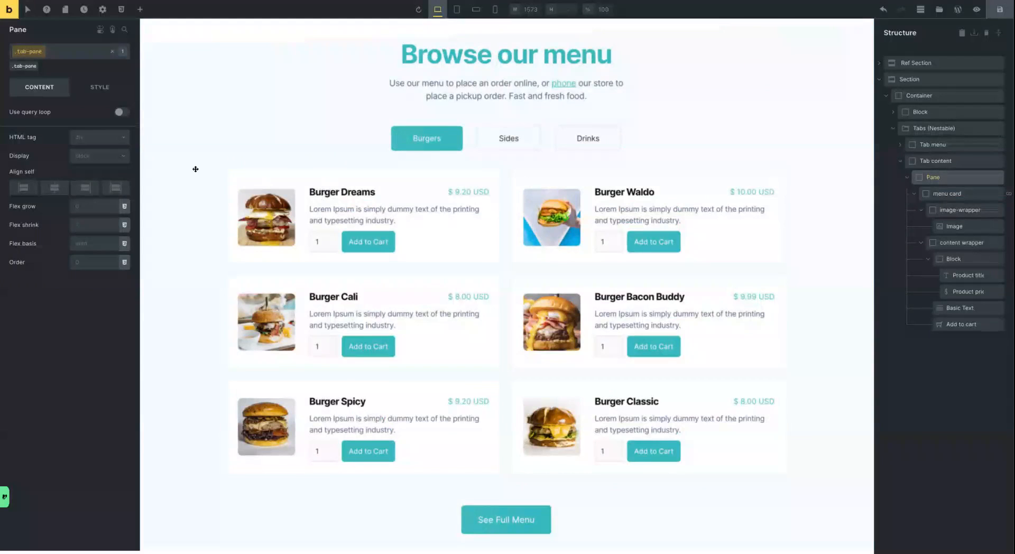
pyautogui.click(98, 157)
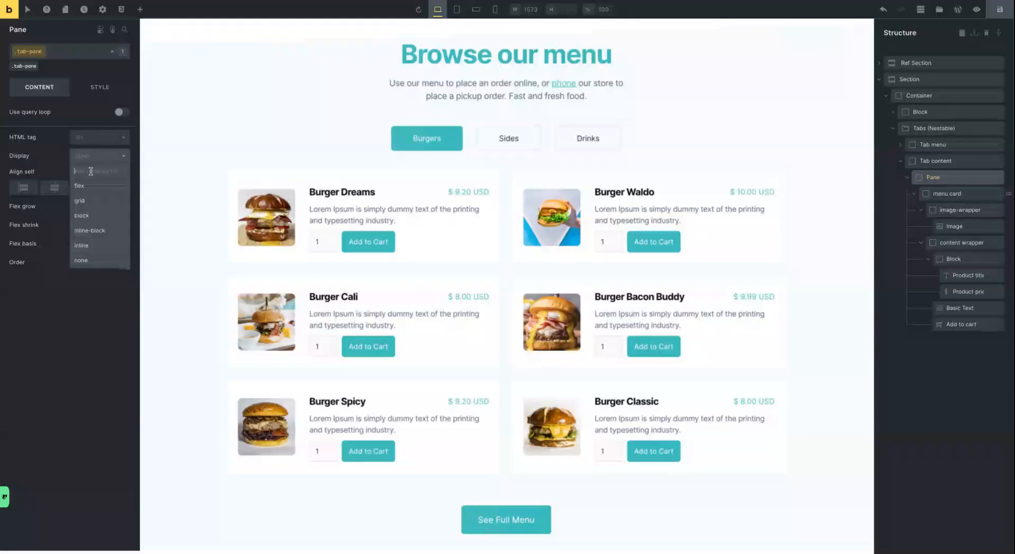
pyautogui.click(86, 201)
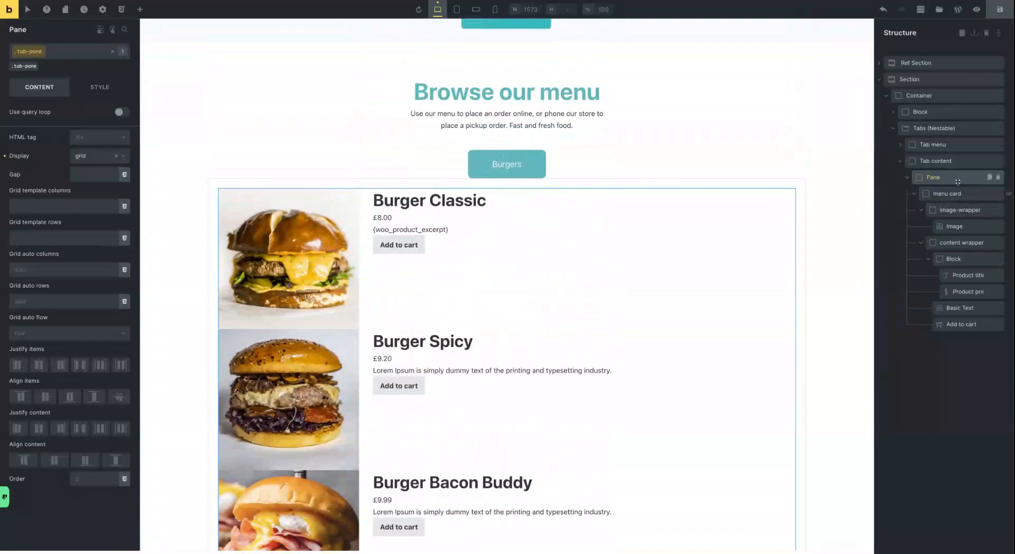
pyautogui.click(125, 175)
pyautogui.click(33, 209)
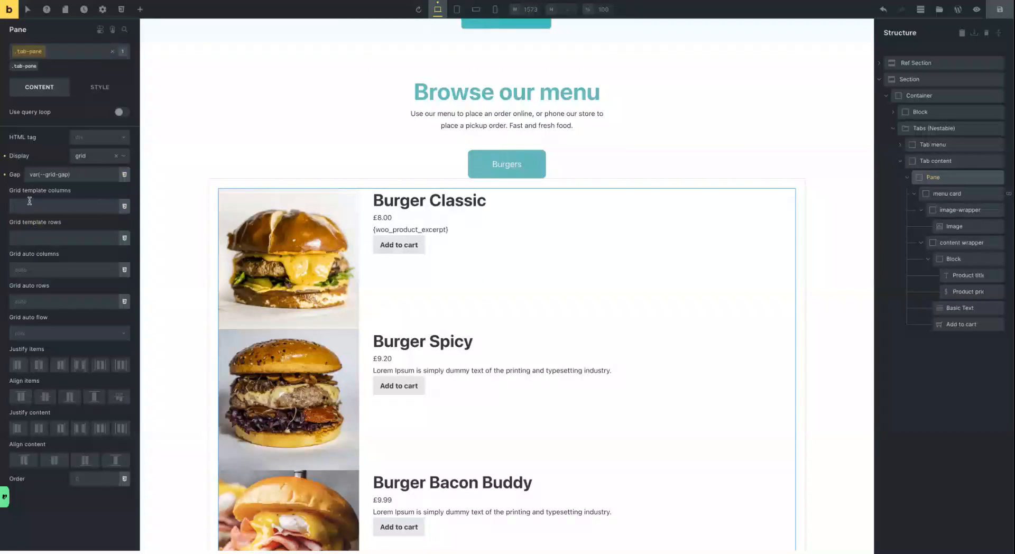
# Try grid template columns of repeat(2, minmax(0,1fr)) on the Pane and check the looped cards
pyautogui.click(29, 207)
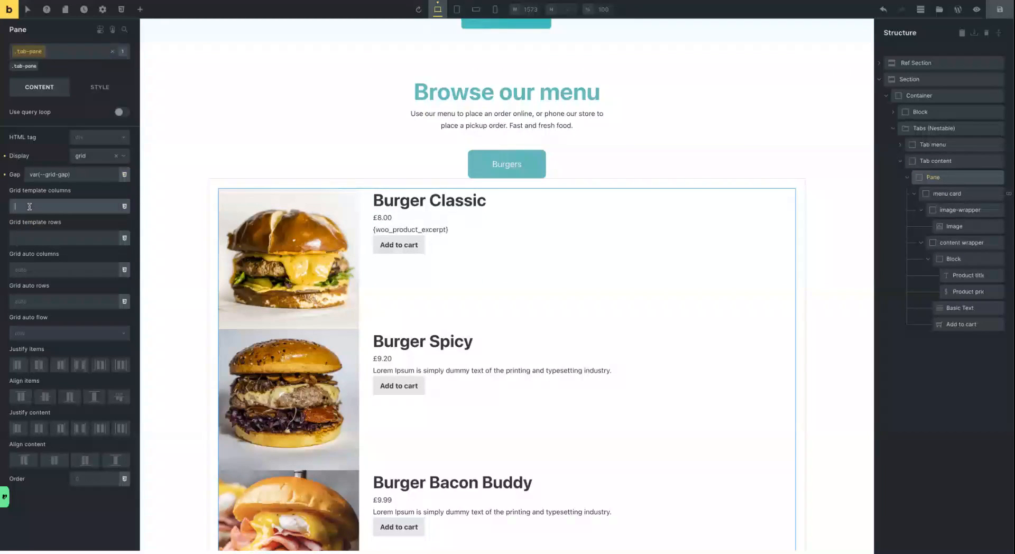
pyautogui.write('repeat(2, minmax(0,1fr')
pyautogui.scroll(-10, 413, 259)
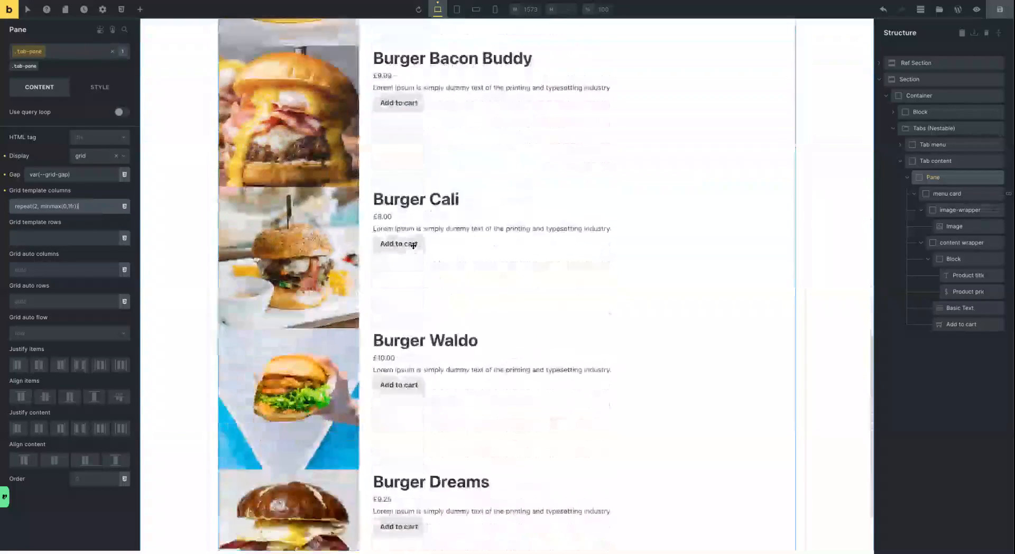
pyautogui.scroll(16, 413, 249)
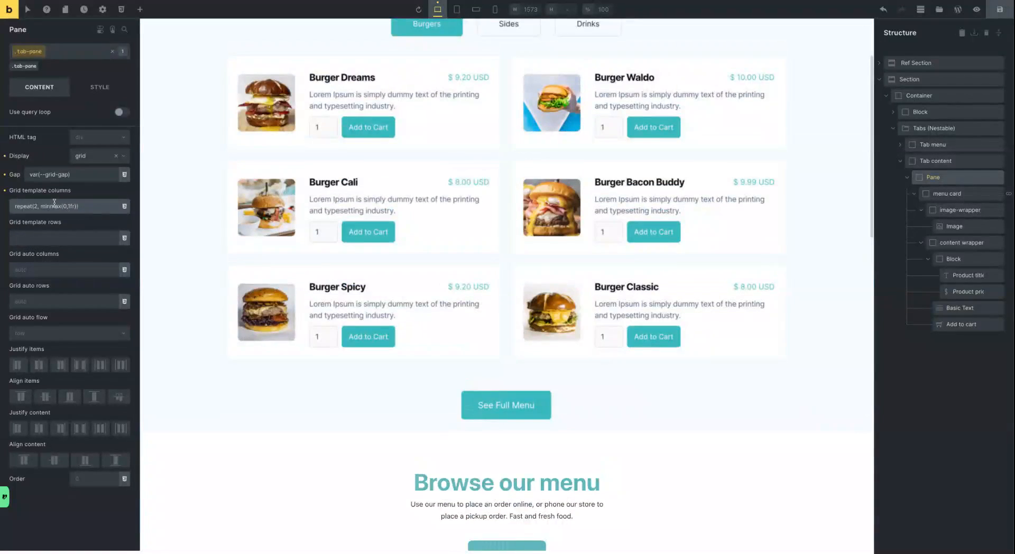
# Try 1fr 1fr as the Pane's grid template columns instead and check the card layout
pyautogui.tripleClick(50, 206)
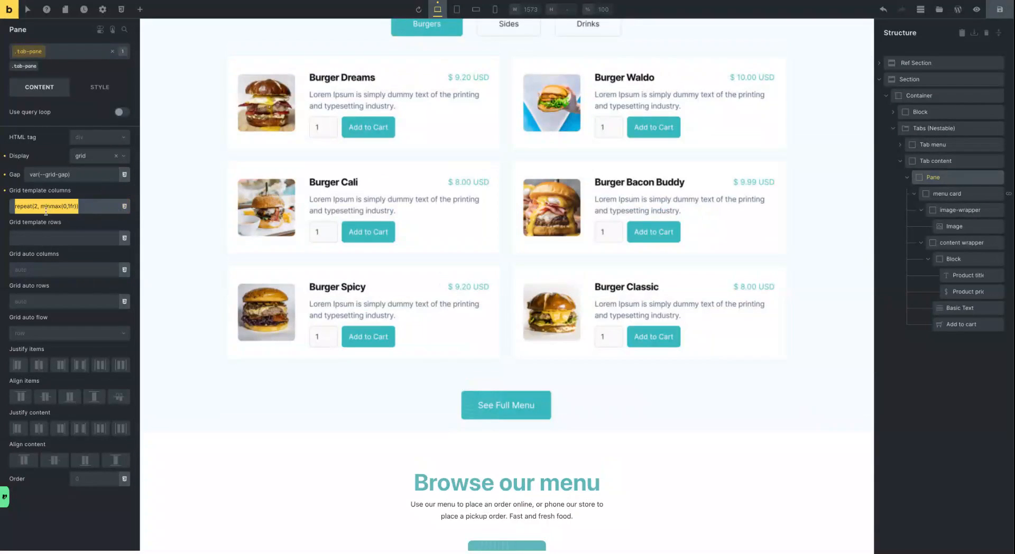
pyautogui.click(41, 206)
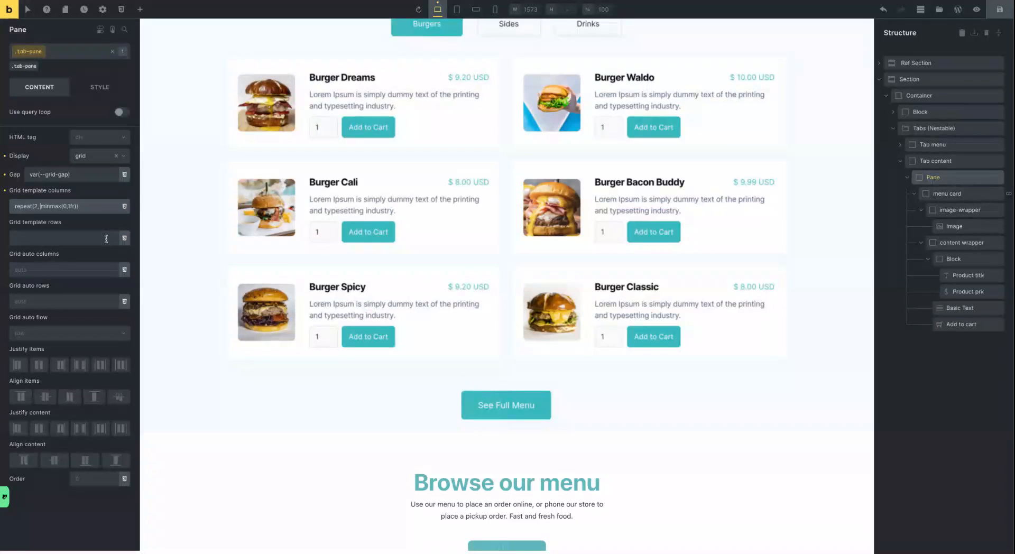
pyautogui.tripleClick(54, 207)
pyautogui.press('BackSpace')
pyautogui.write('1fr 1fr')
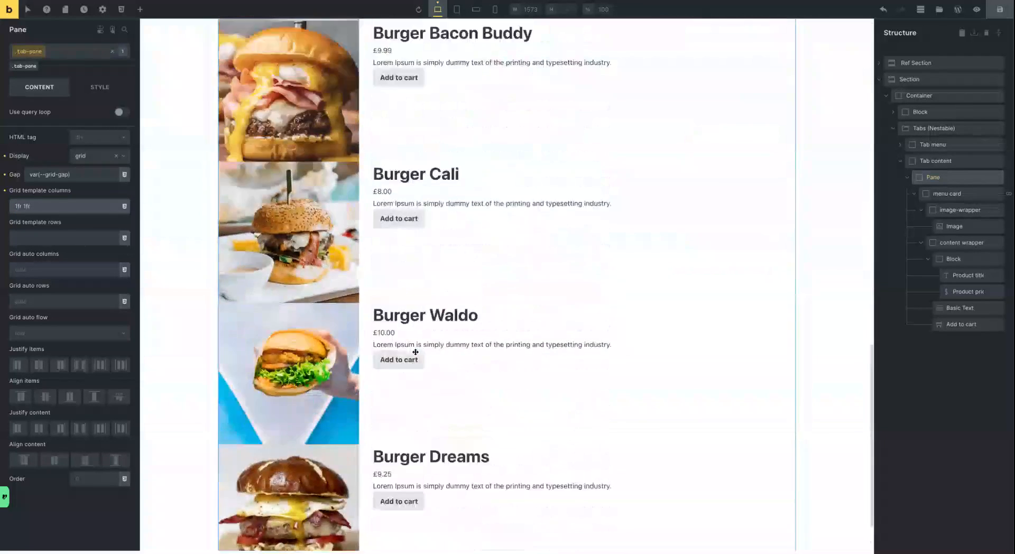
pyautogui.scroll(3, 415, 352)
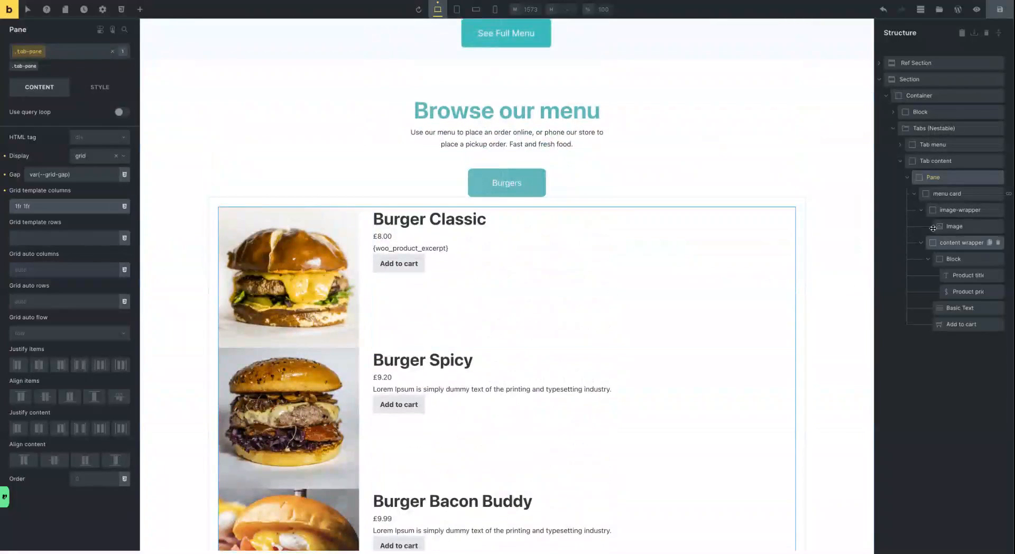
# Inspect the Tab content and Pane elements, and remove the grid display settings from the Pane
pyautogui.click(936, 184)
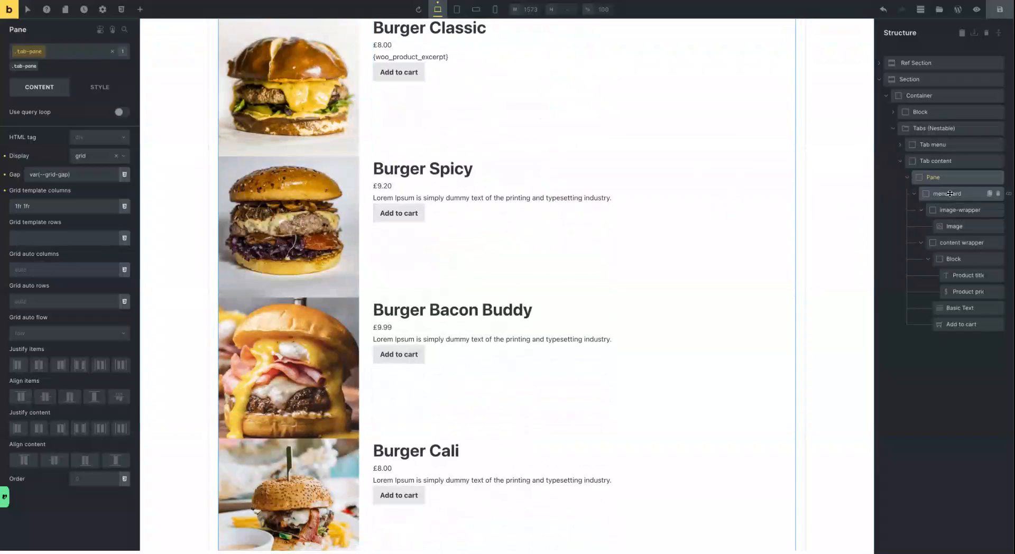
pyautogui.click(937, 161)
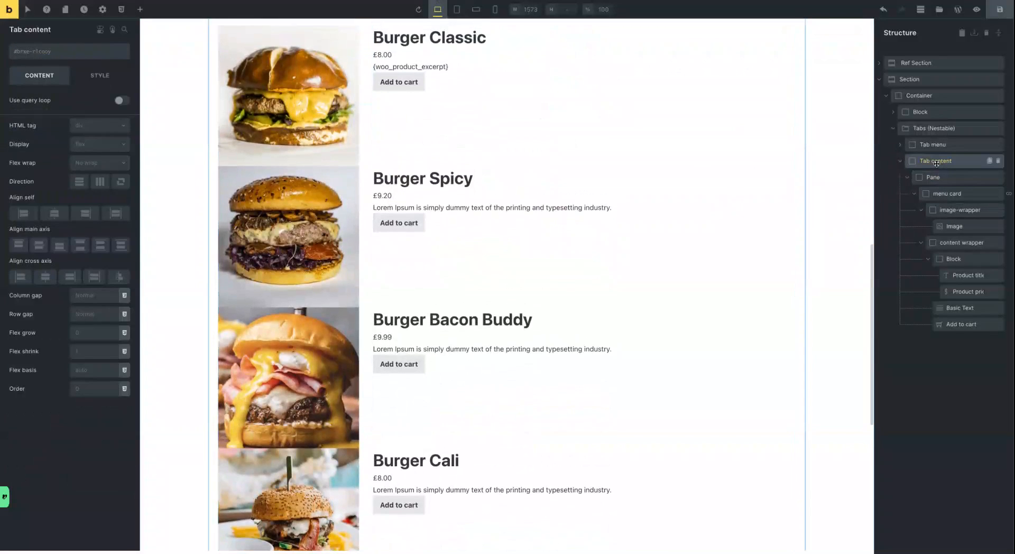
pyautogui.click(937, 177)
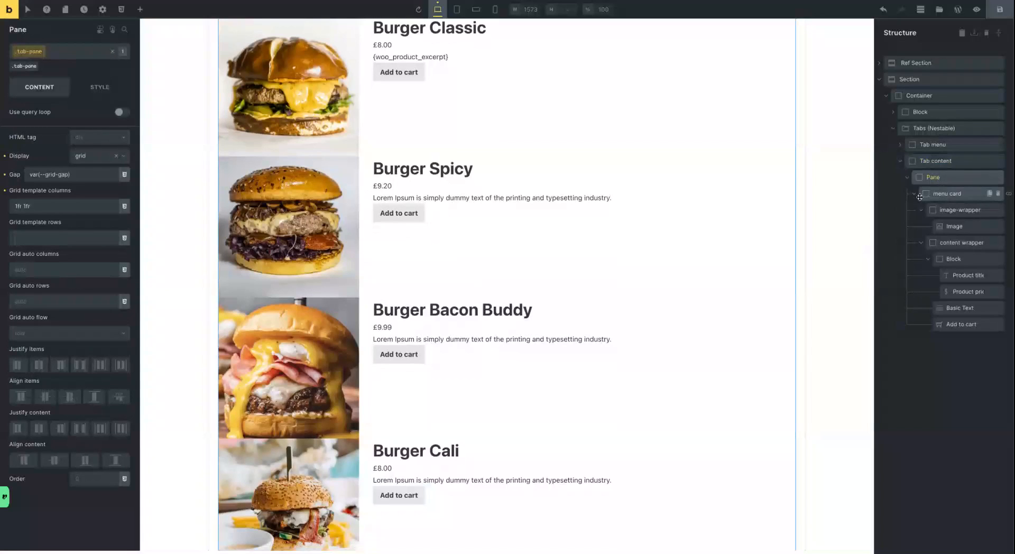
pyautogui.click(5, 157)
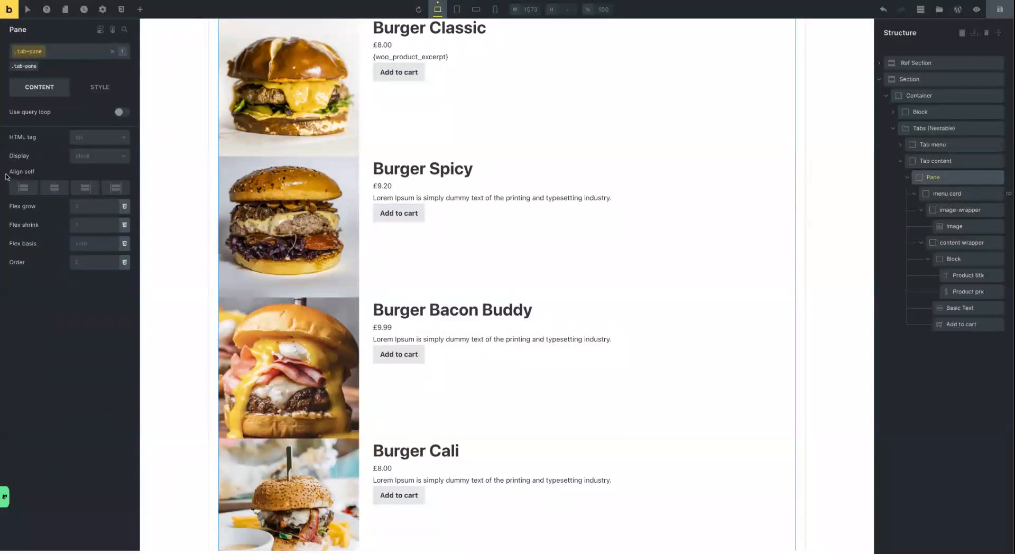
# Wrap the menu card in a new Block inside the Pane and expand both elements in the structure
pyautogui.rightClick(950, 181)
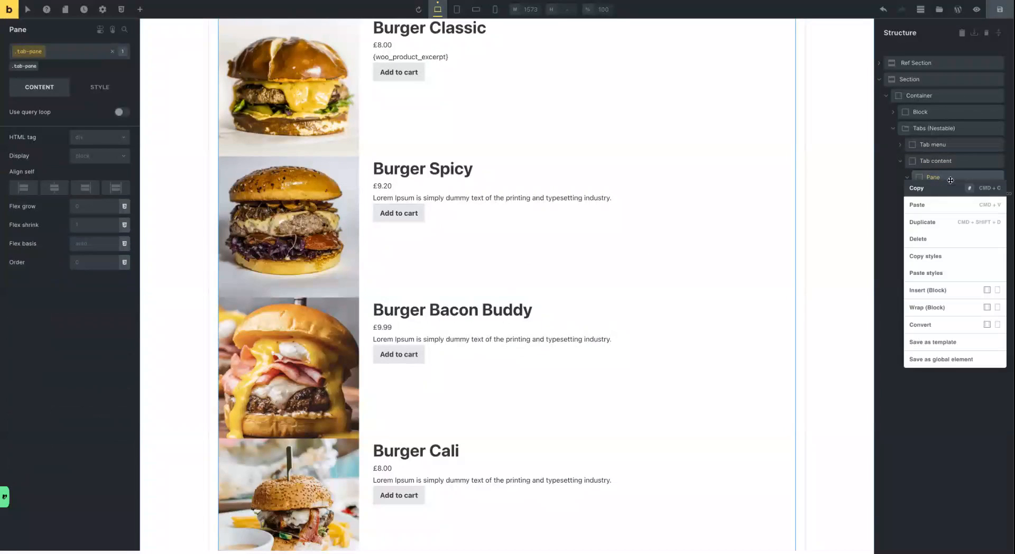
pyautogui.click(950, 178)
pyautogui.click(950, 196)
pyautogui.rightClick(950, 196)
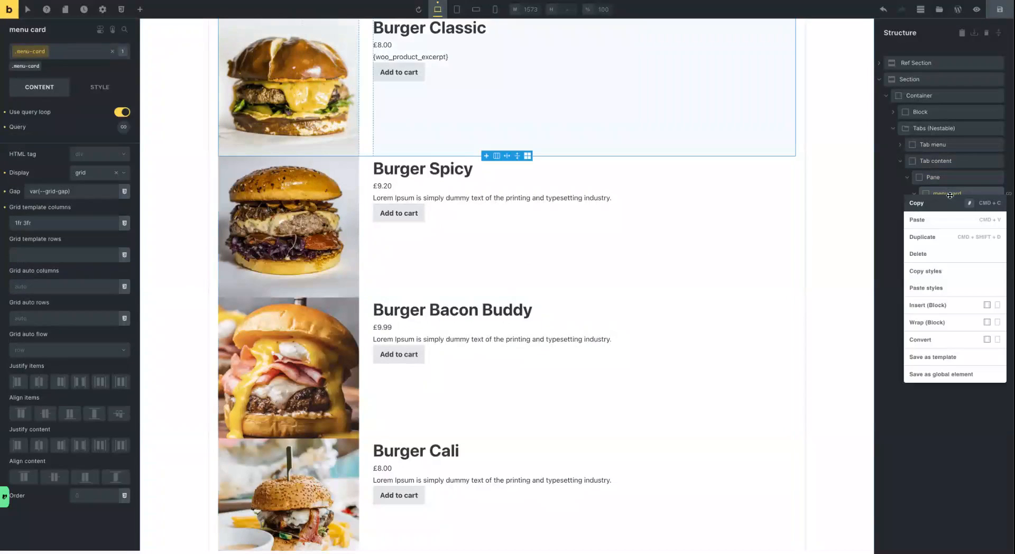
pyautogui.click(937, 328)
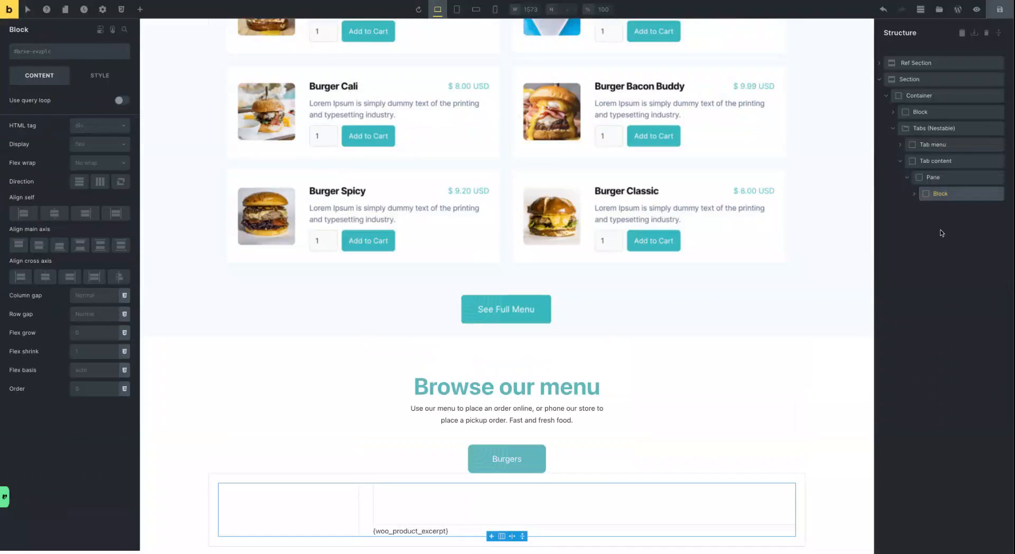
pyautogui.click(914, 194)
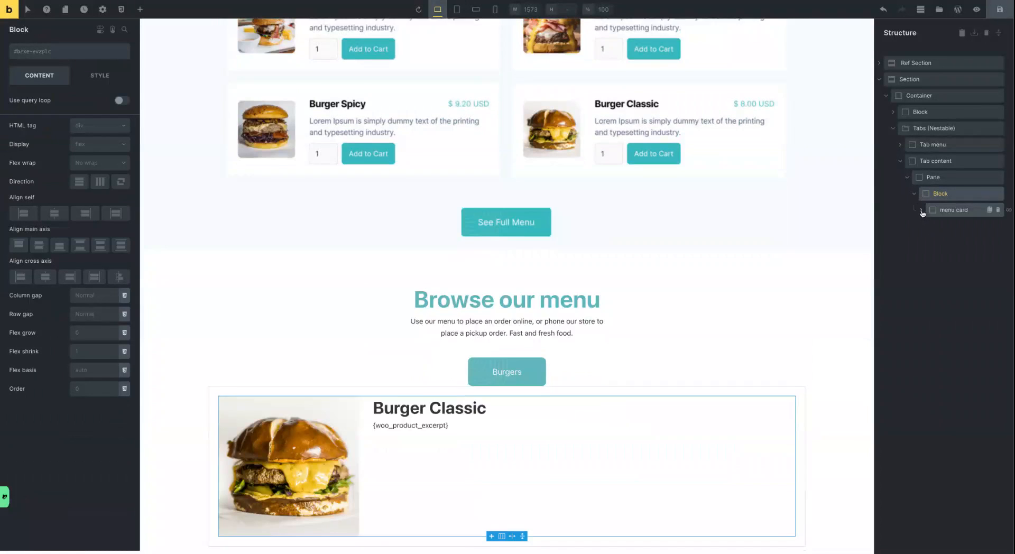
pyautogui.click(921, 210)
# Add a new class named tab-menu-grid to the Block that wraps the menu card
pyautogui.click(940, 194)
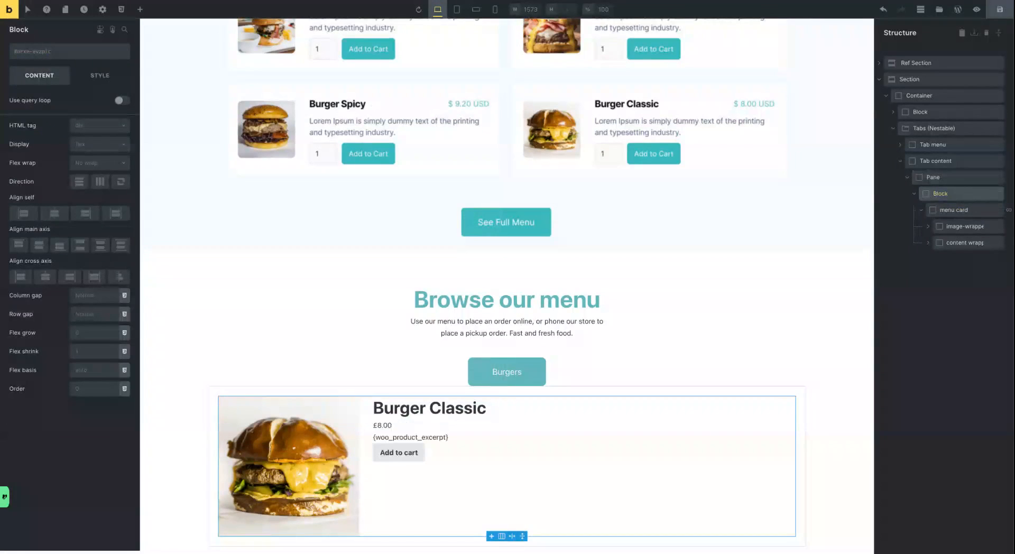
pyautogui.click(60, 54)
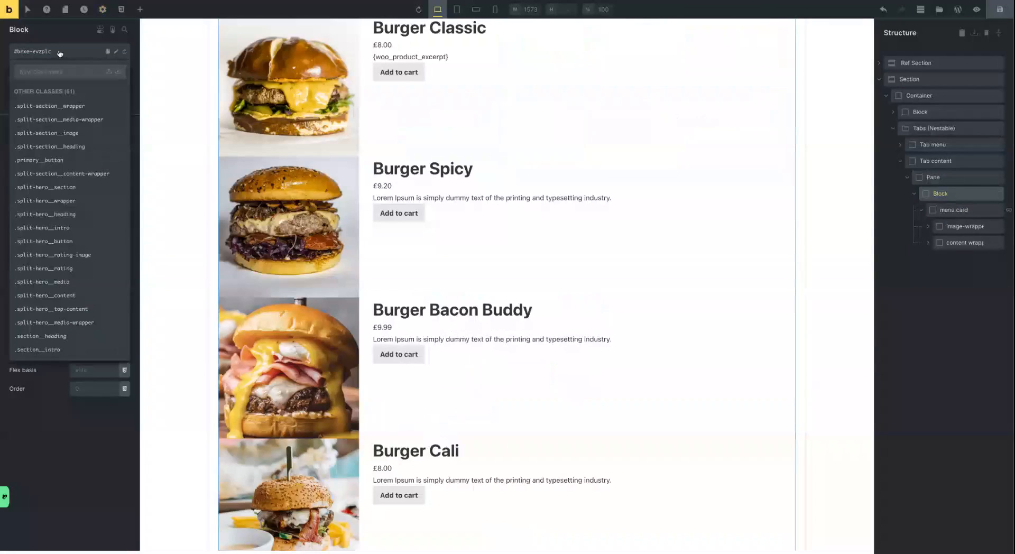
pyautogui.write('menu')
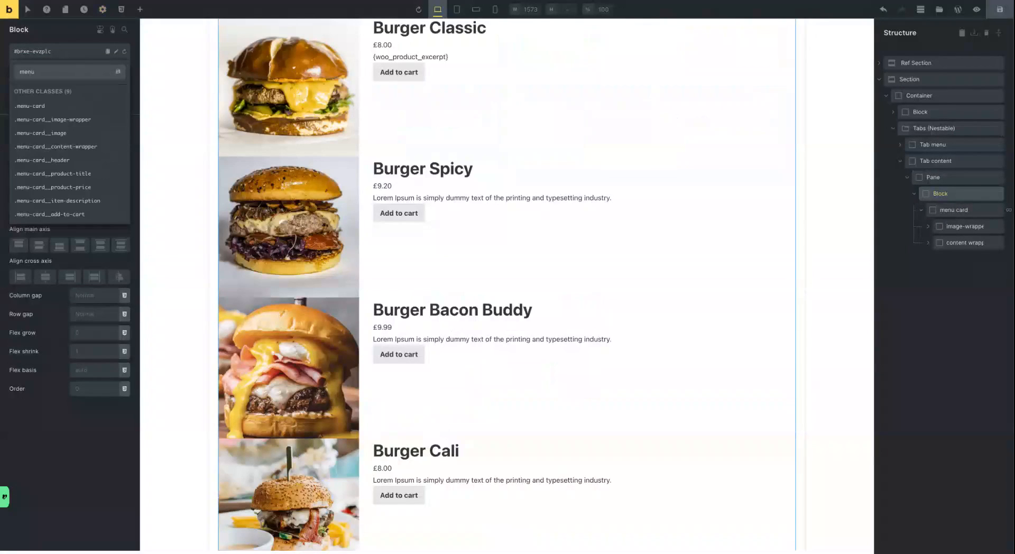
pyautogui.press('BackSpace')
pyautogui.press('BackSpace')
pyautogui.press('BackSpace')
pyautogui.press('BackSpace')
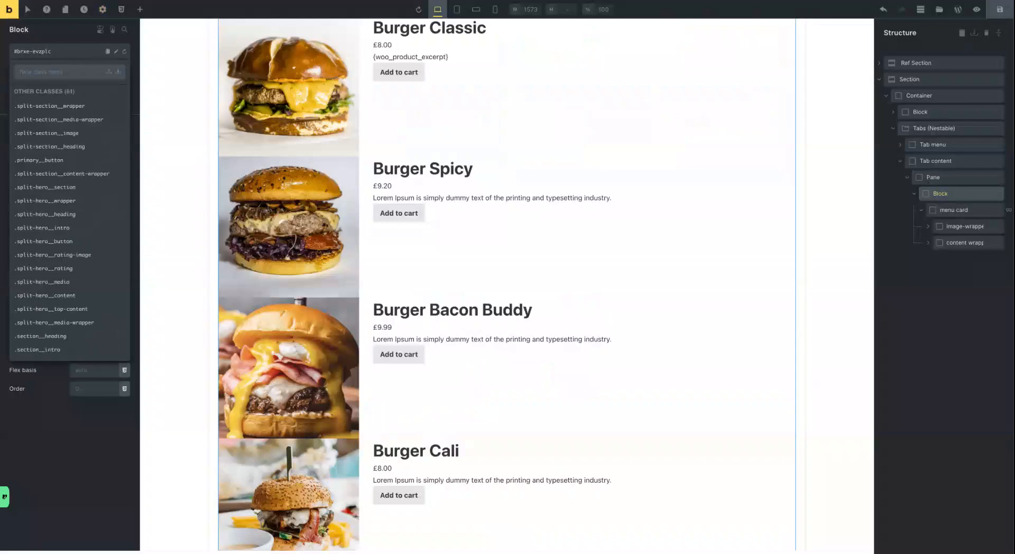
pyautogui.write('tab')
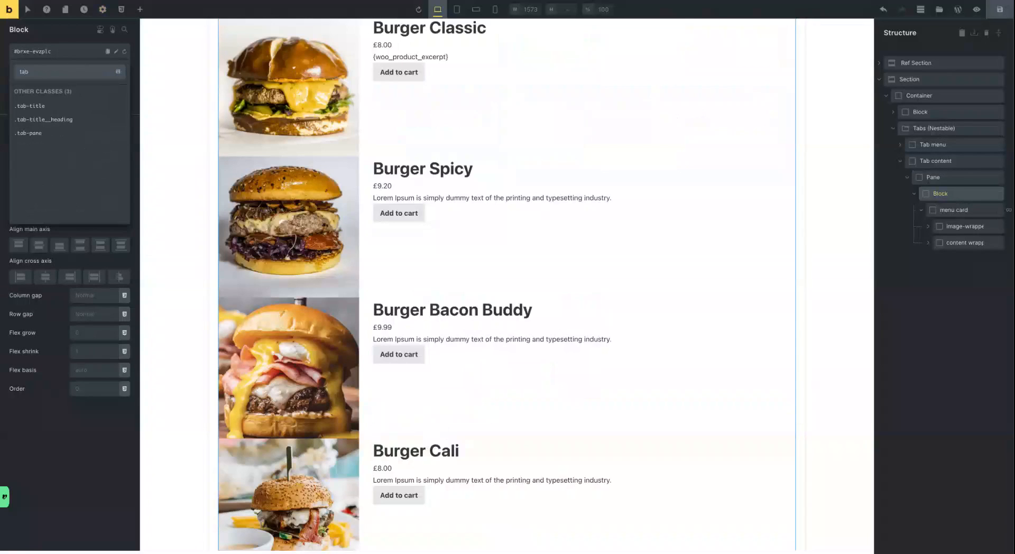
pyautogui.write('-menu-grid')
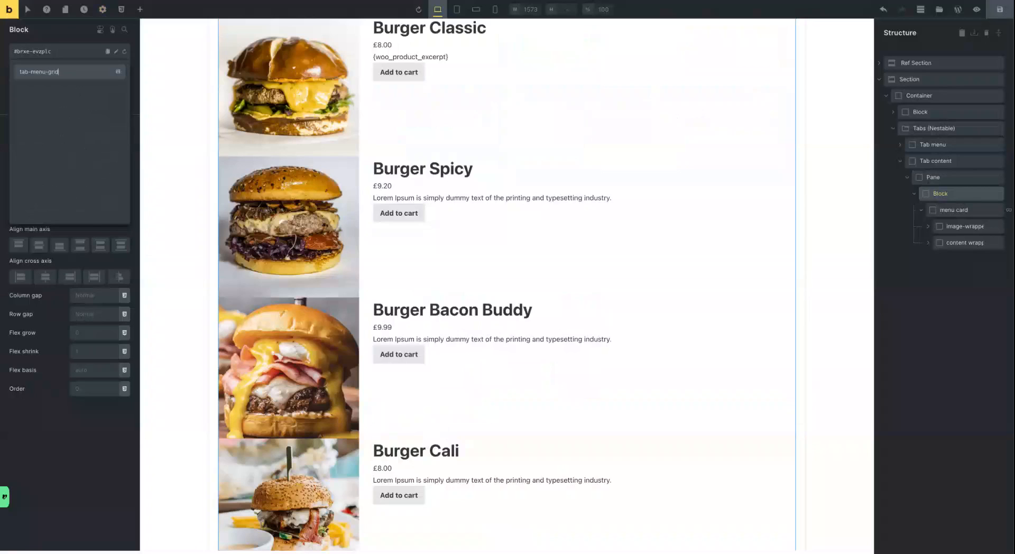
pyautogui.press('Return')
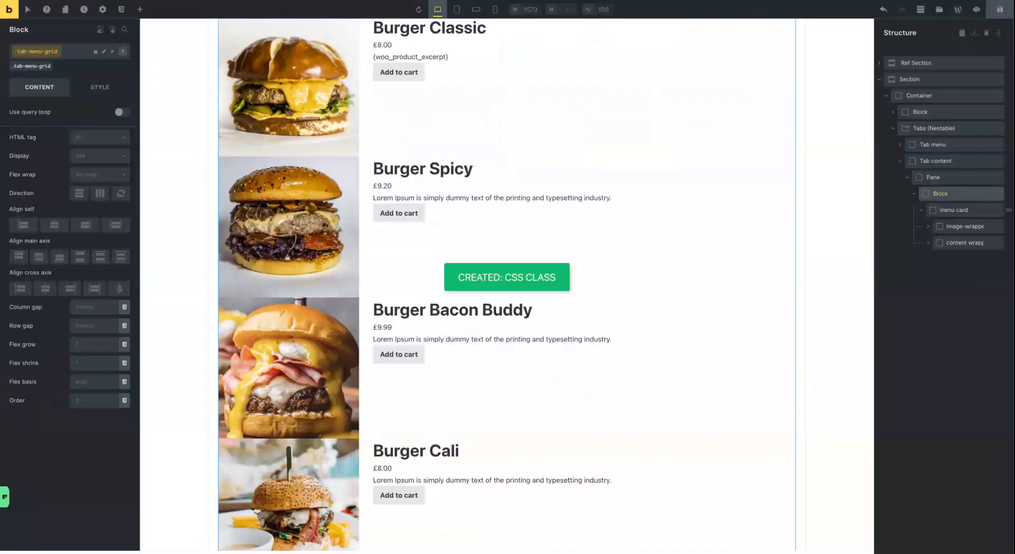
# Set the tab-menu-grid class to grid display with a gap of var(--grid-gap)
pyautogui.click(101, 157)
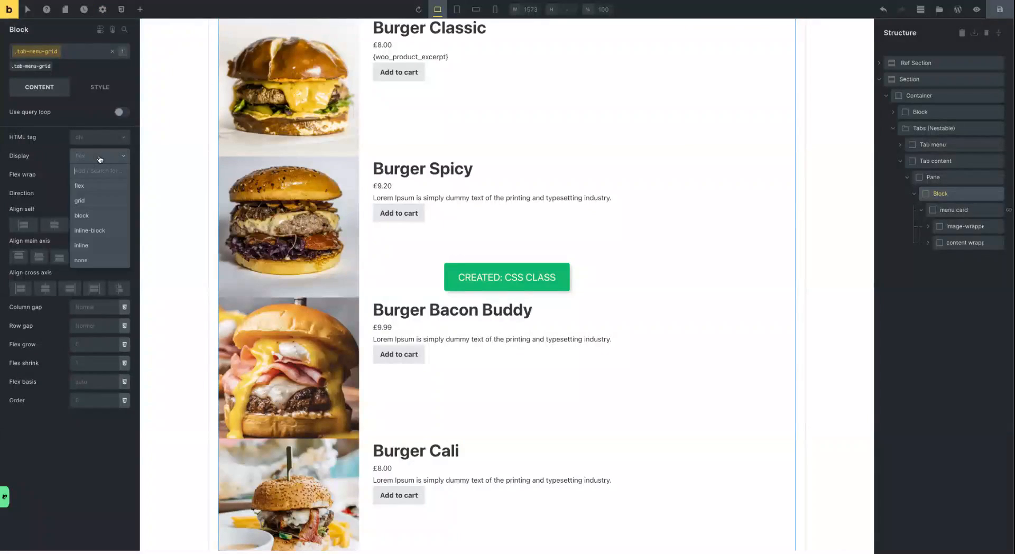
pyautogui.click(90, 203)
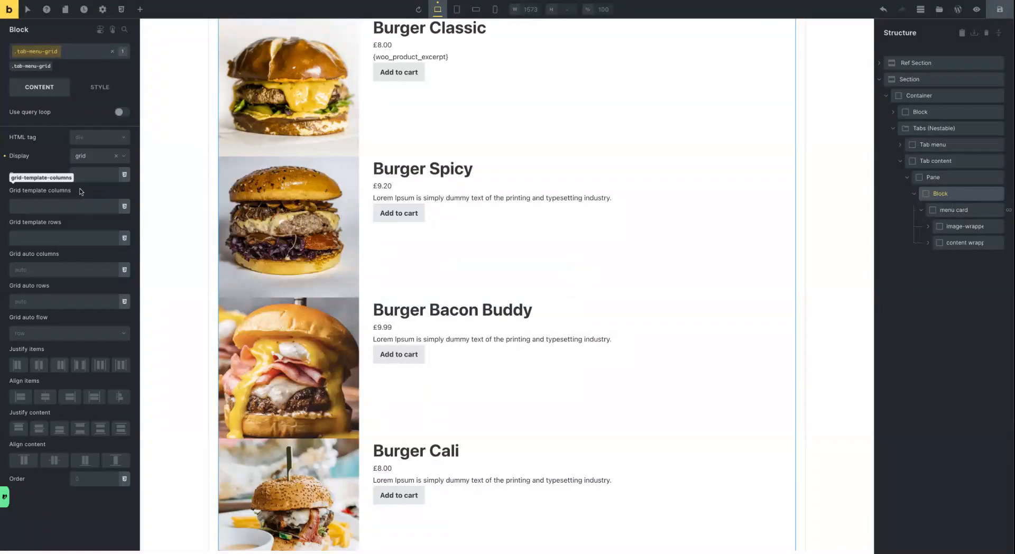
pyautogui.click(125, 176)
pyautogui.click(59, 228)
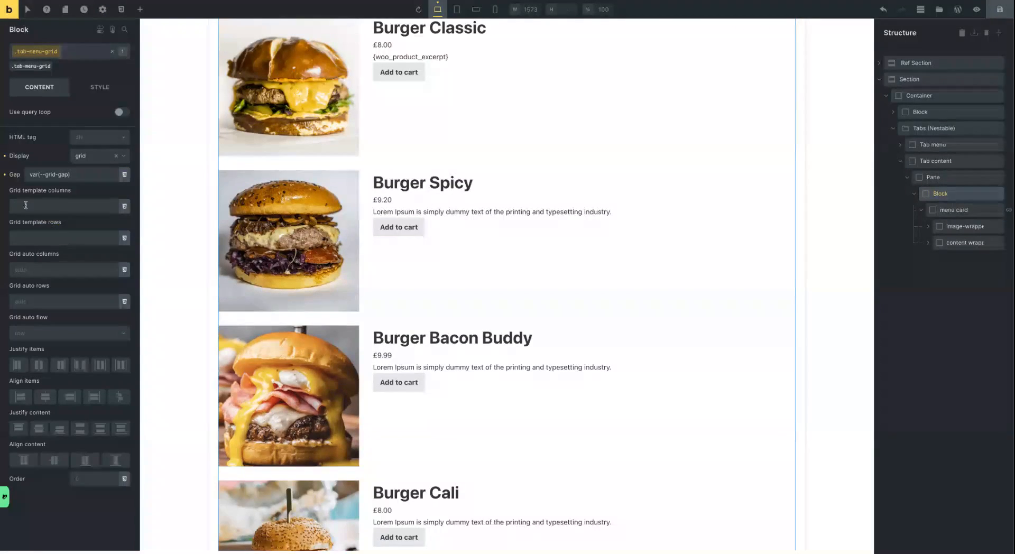
# Try repeat(2, minmax(0,1fr)) as the grid template columns of the tab-menu-grid class and check the card layout
pyautogui.click(26, 206)
pyautogui.write('repeat')
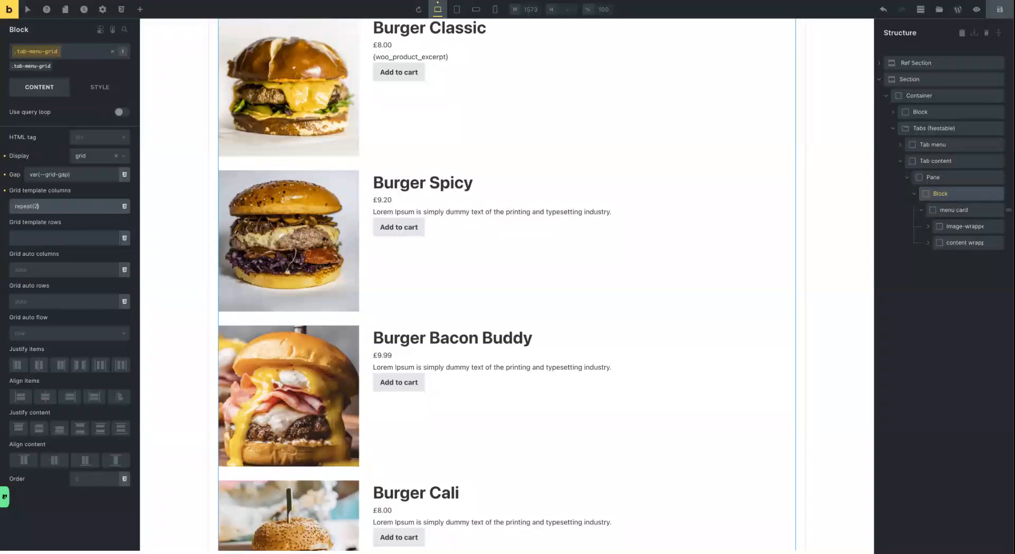
pyautogui.write('(2, minmax(0')
pyautogui.write(',1f')
pyautogui.scroll(4, 423, 214)
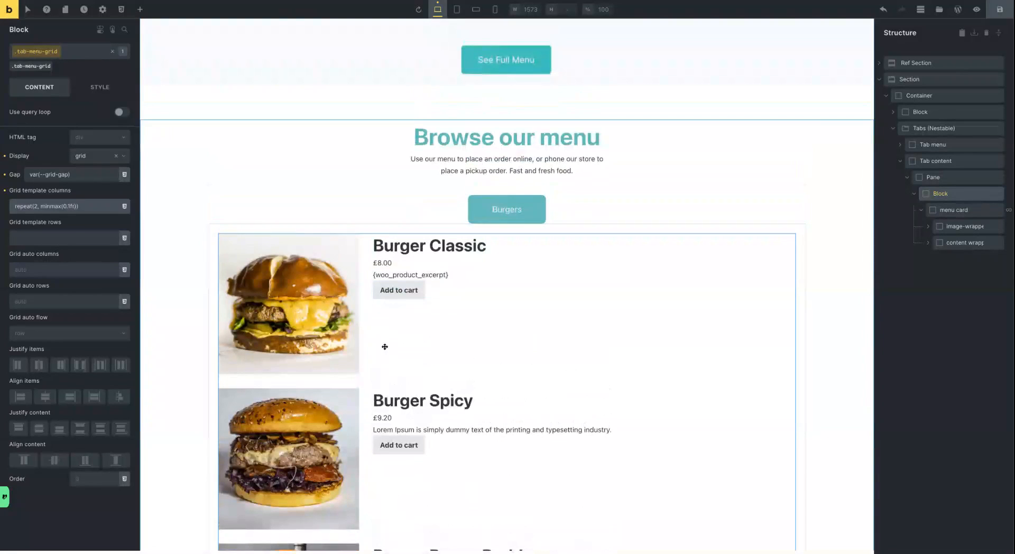
# Try 1fr 1fr as the grid template columns of the tab-menu-grid class instead
pyautogui.tripleClick(42, 206)
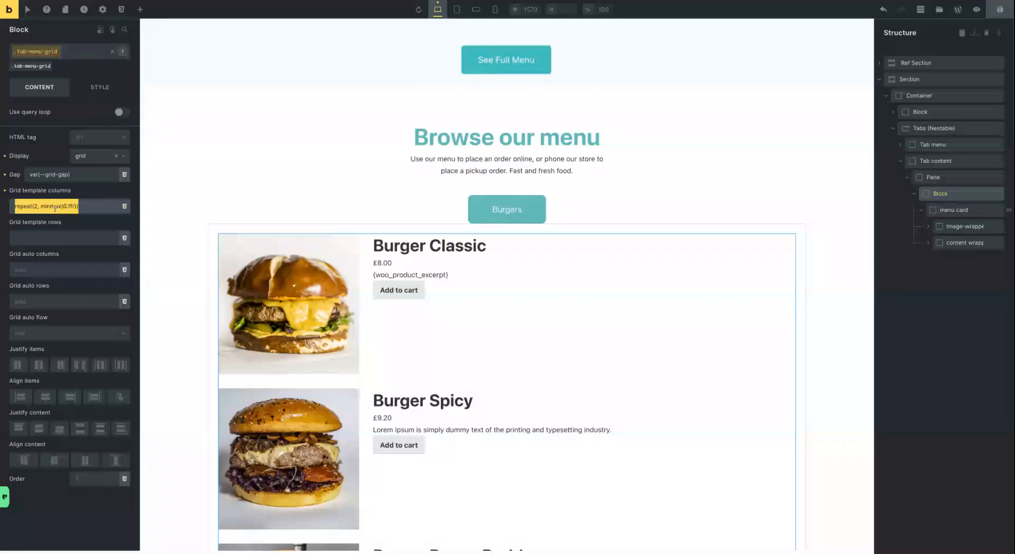
pyautogui.press('BackSpace')
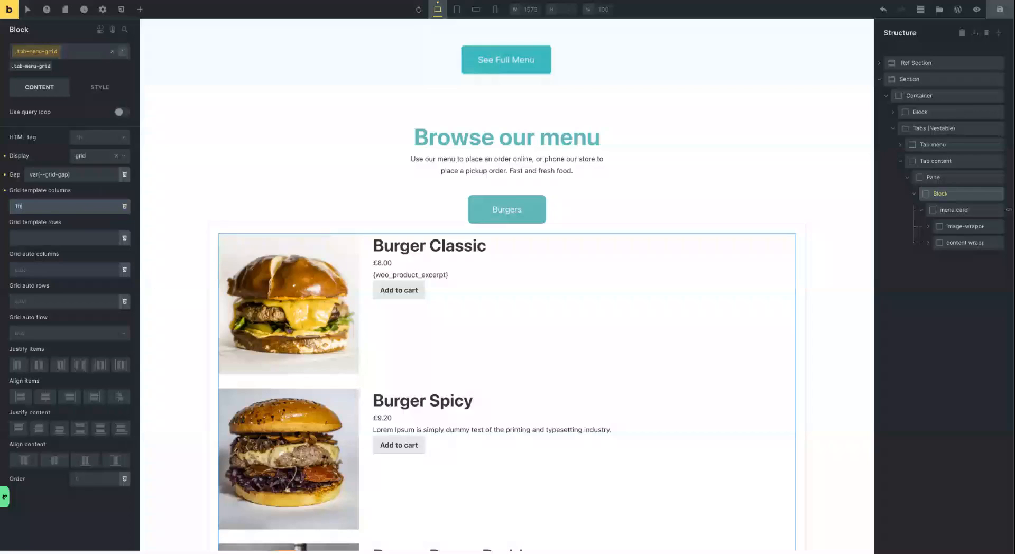
pyautogui.write('1fr 1fr')
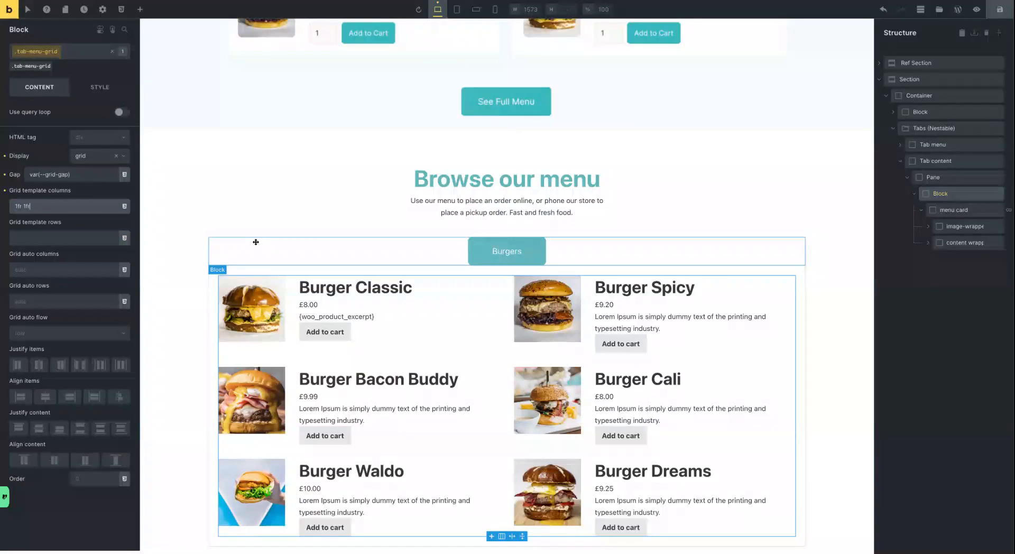
# Set the tab-menu-grid columns to repeat(2, minmax(0,1fr)) and compare the cards with the reference section
pyautogui.moveTo(42, 207); pyautogui.dragTo(1, 206)
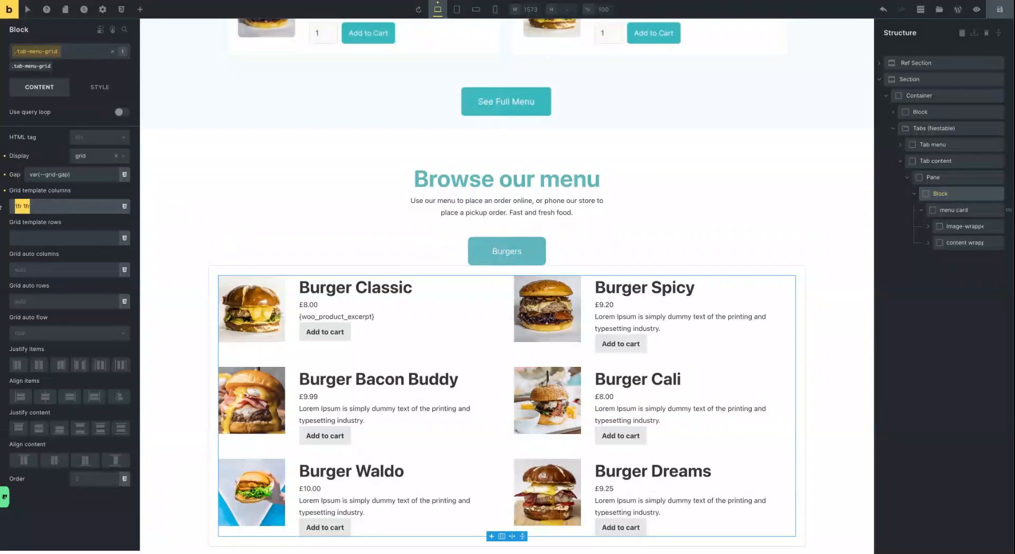
pyautogui.write('repeat(2, minmax(0,1fr))')
pyautogui.scroll(8, 478, 254)
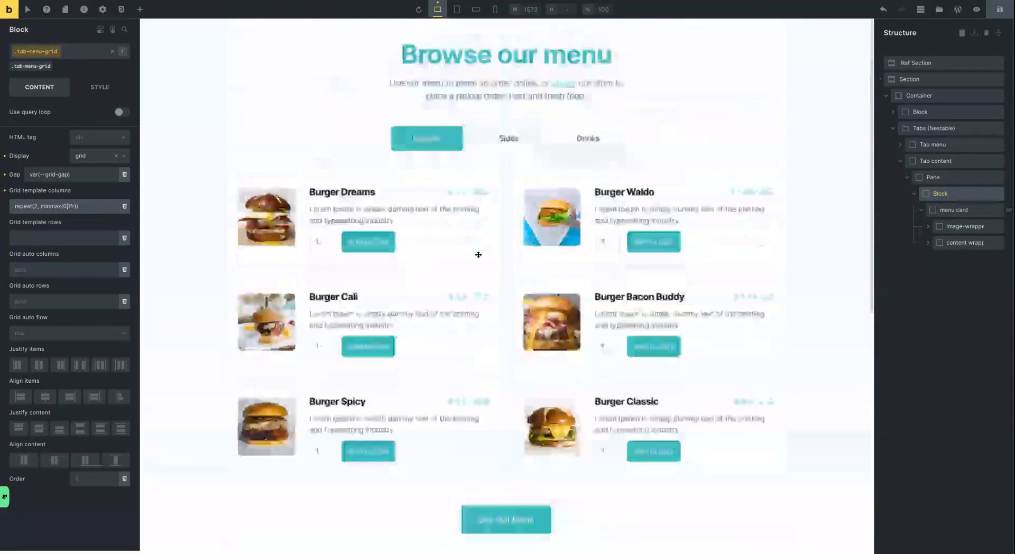
pyautogui.scroll(-6, 477, 255)
pyautogui.scroll(-2, 477, 255)
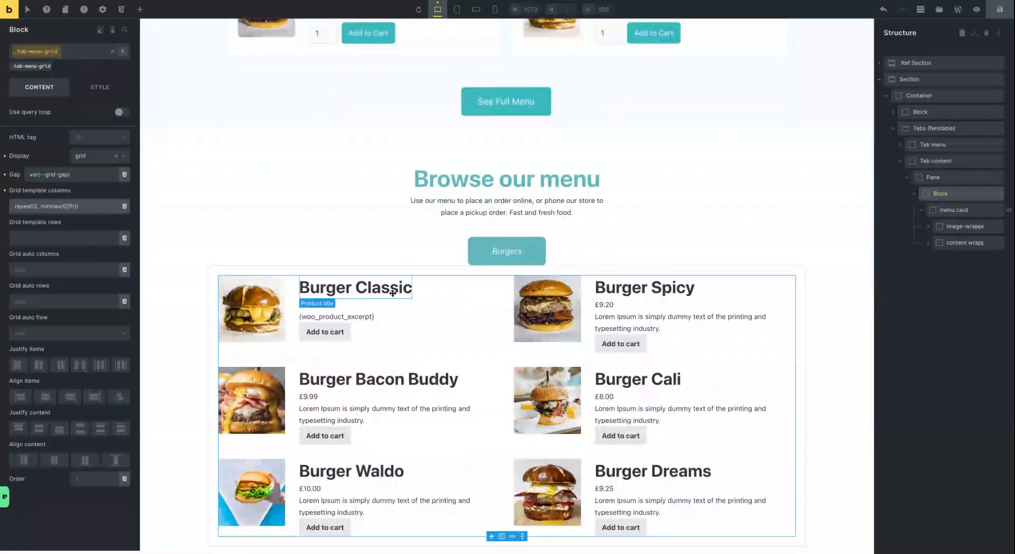
pyautogui.scroll(8, 328, 188)
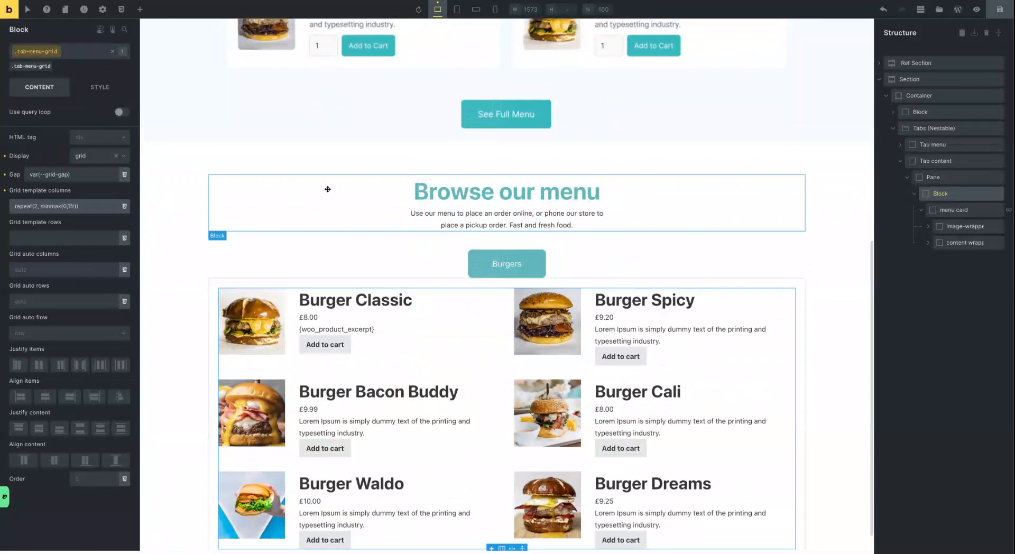
pyautogui.scroll(-8, 328, 190)
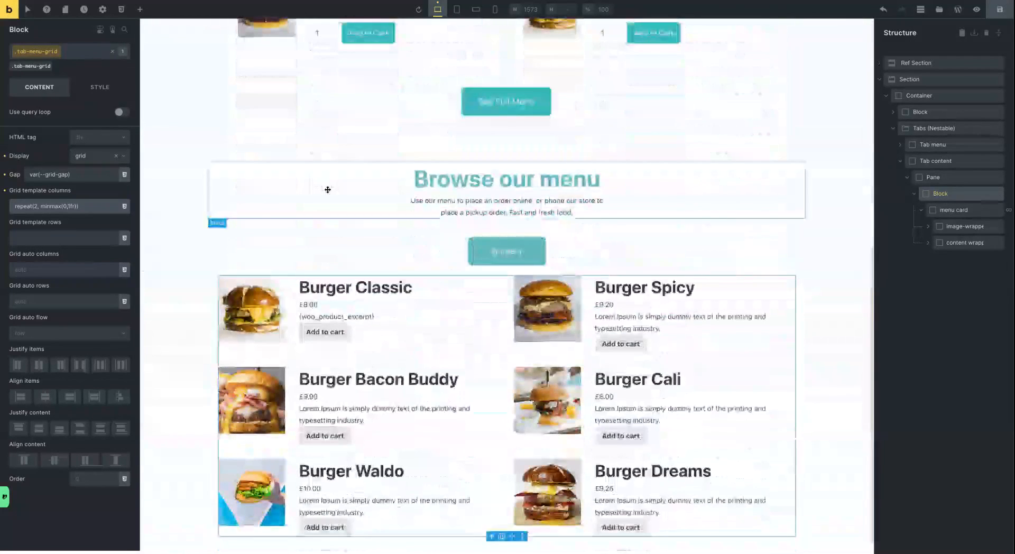
pyautogui.scroll(8, 328, 190)
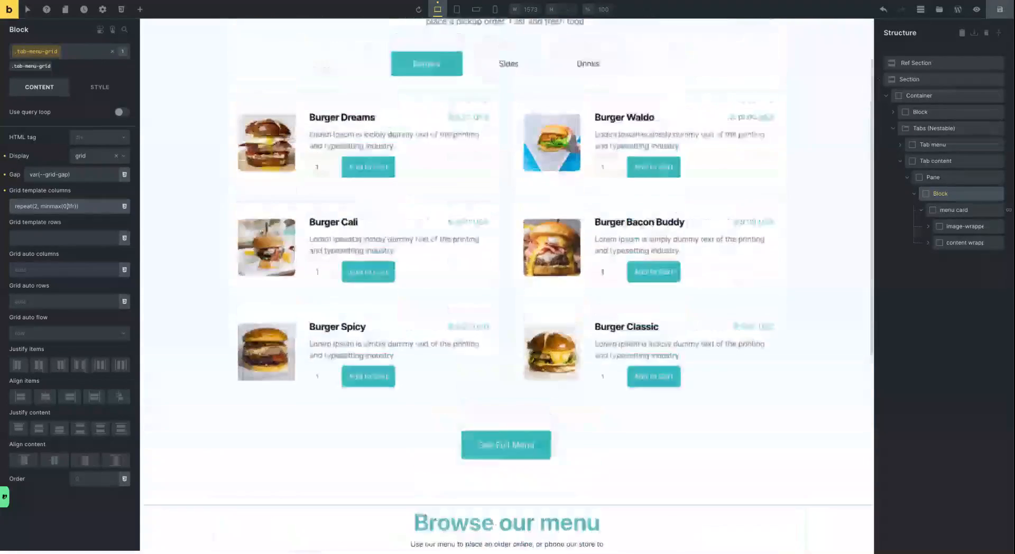
pyautogui.scroll(-8, 341, 290)
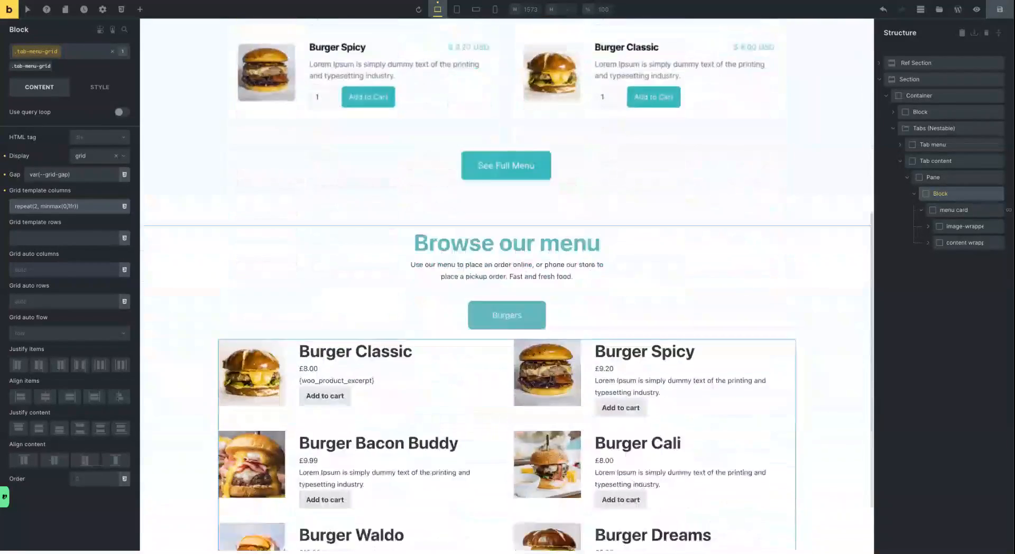
# Lay out the menu card header Block as a horizontal flex row with space between and centered cross-axis alignment
pyautogui.click(342, 291)
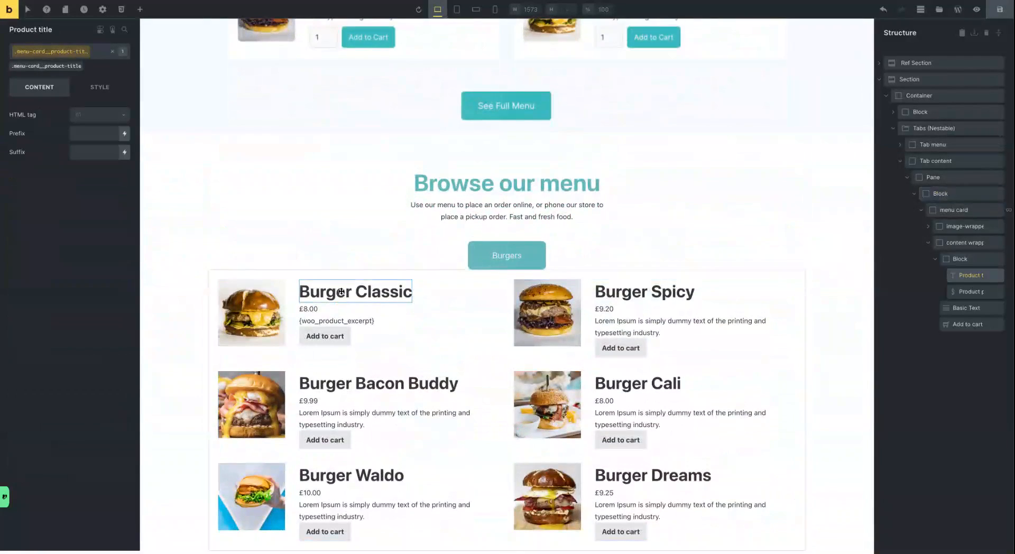
pyautogui.click(445, 298)
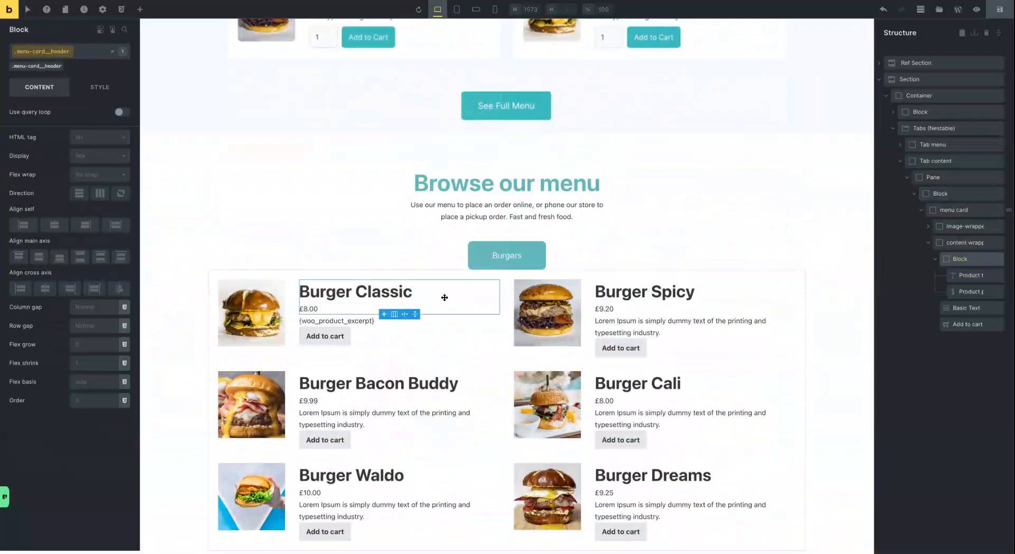
pyautogui.click(81, 157)
pyautogui.click(82, 191)
pyautogui.click(99, 193)
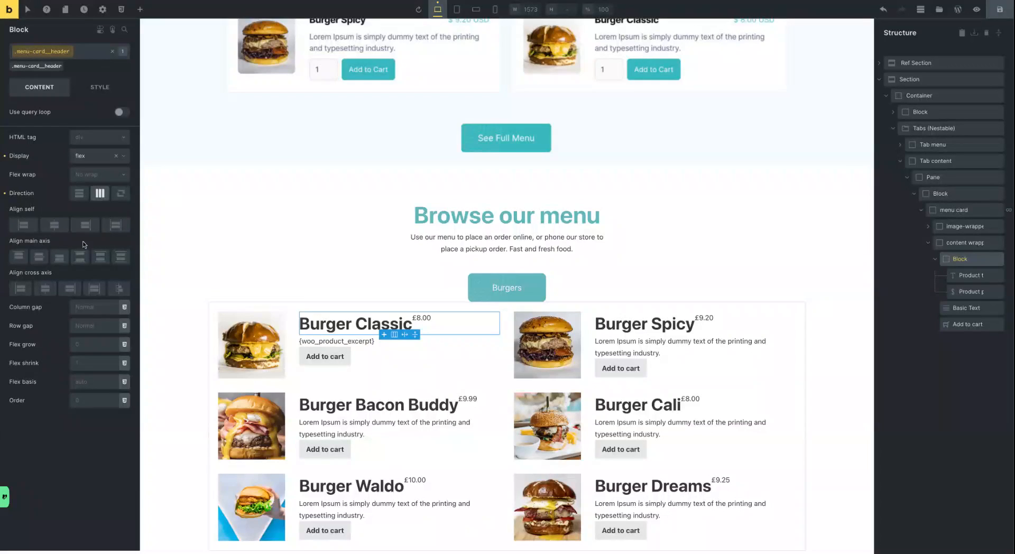
pyautogui.click(81, 257)
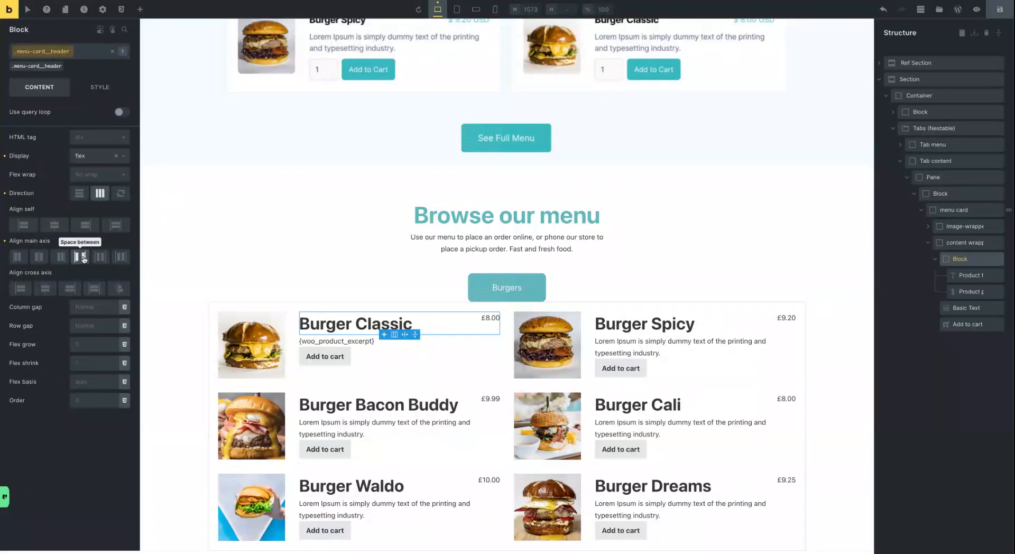
pyautogui.click(46, 289)
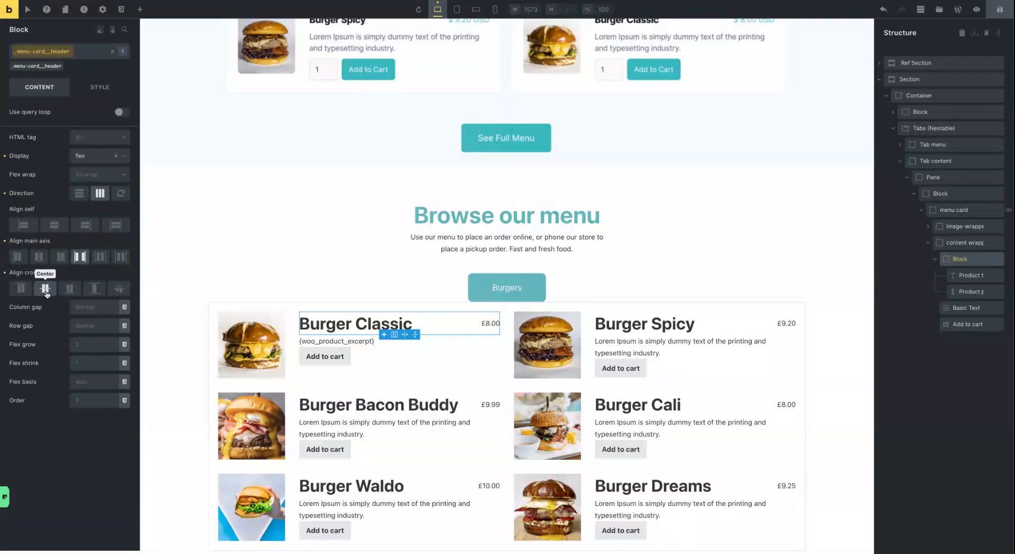
# Set the menu card's product title HTML tag to h3 after checking the reference section's titles
pyautogui.click(337, 320)
pyautogui.scroll(6, 333, 296)
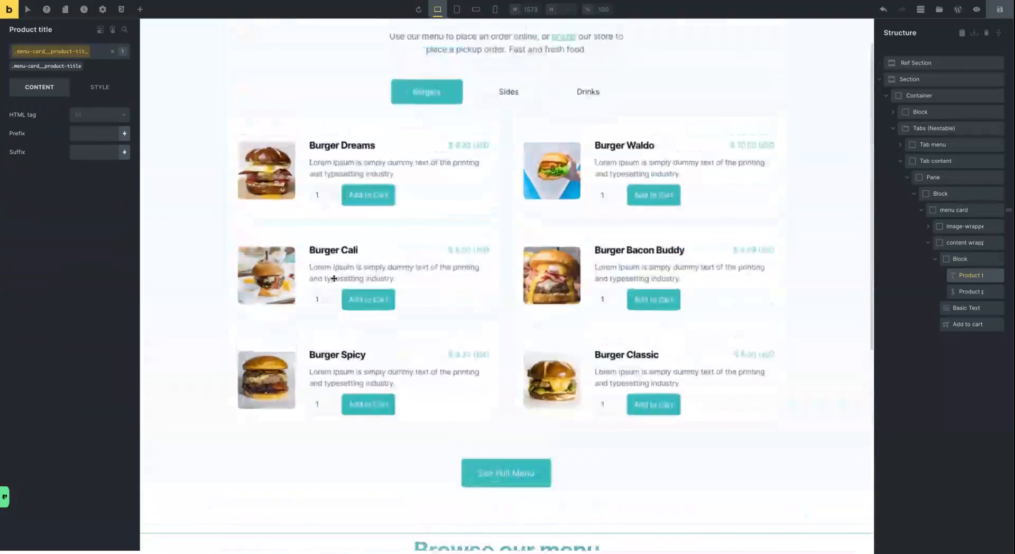
pyautogui.click(112, 117)
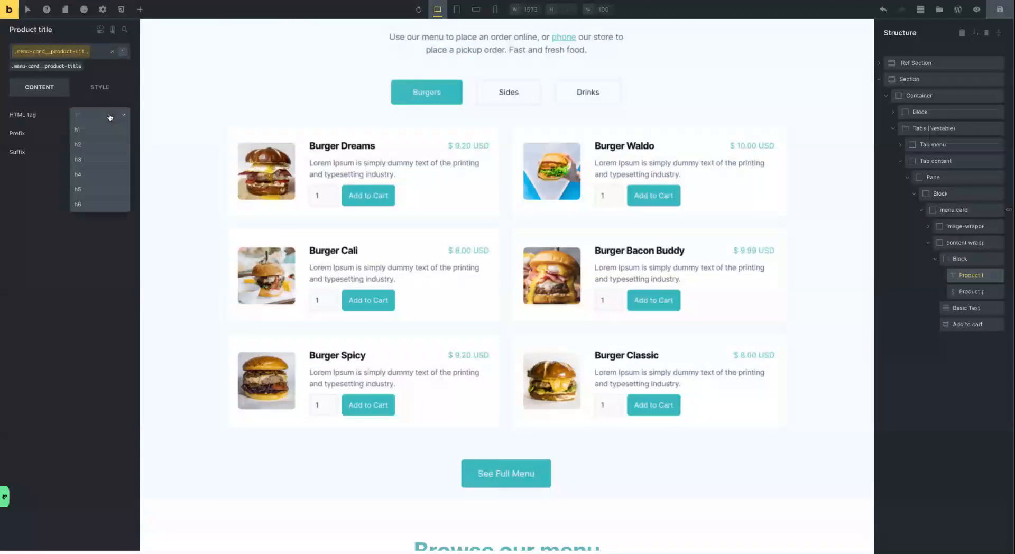
pyautogui.click(89, 165)
pyautogui.scroll(-6, 408, 304)
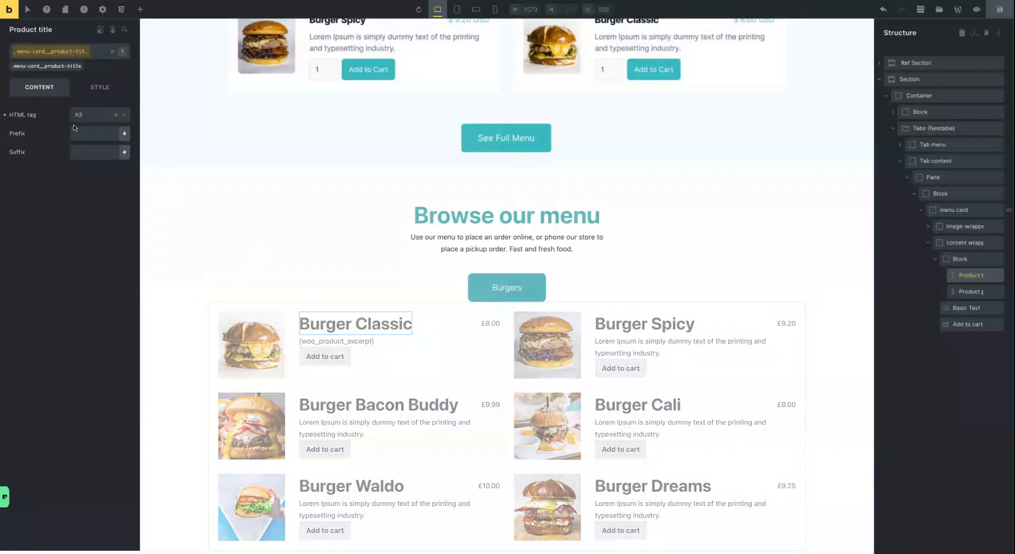
# Style the menu card's product title with a 2rem font size and a font weight of 700
pyautogui.click(90, 94)
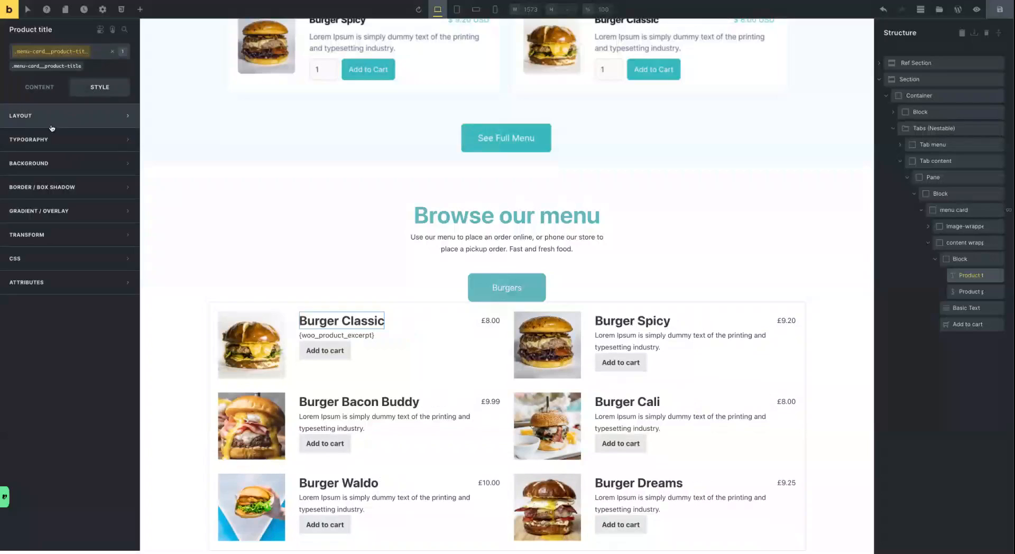
pyautogui.click(45, 140)
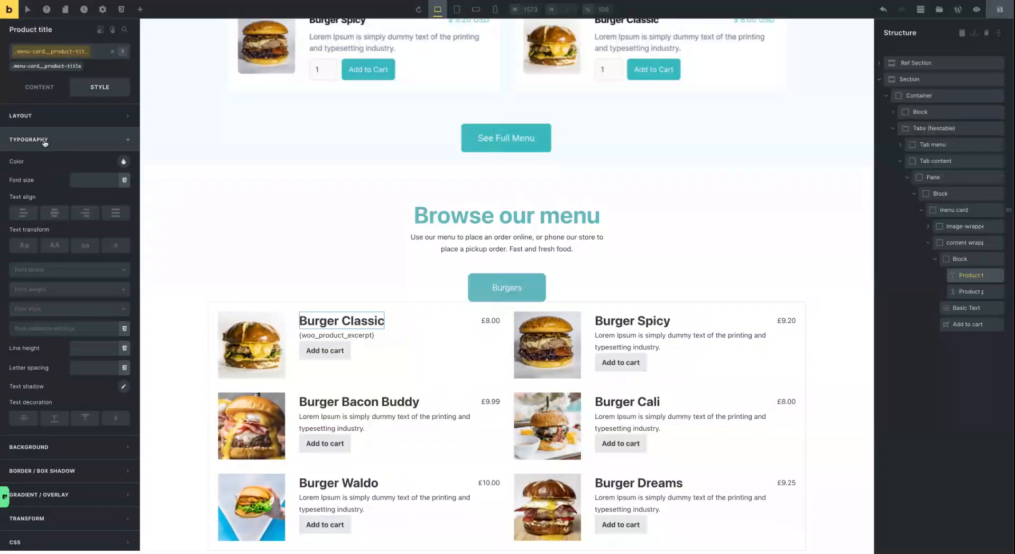
pyautogui.click(85, 181)
pyautogui.write('2rem')
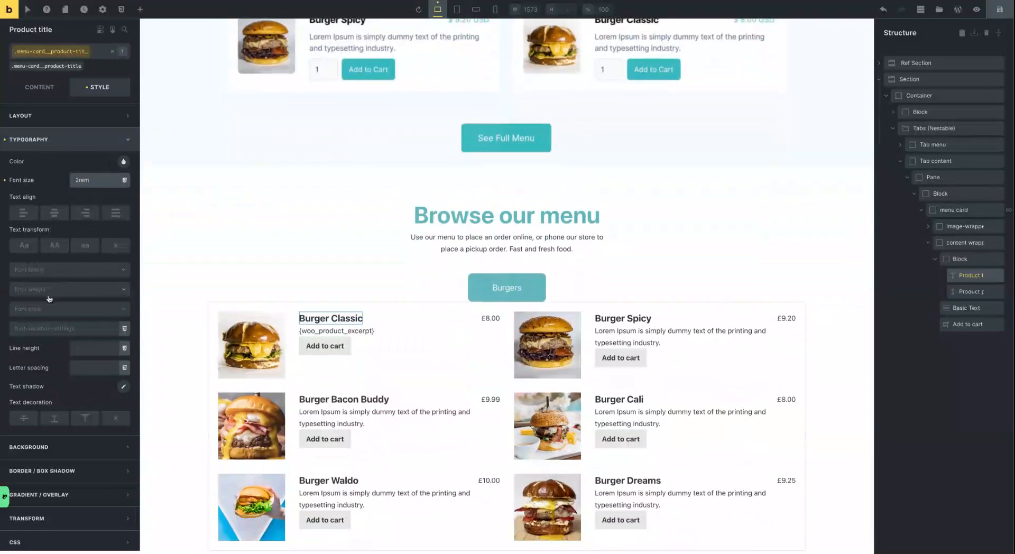
pyautogui.click(42, 289)
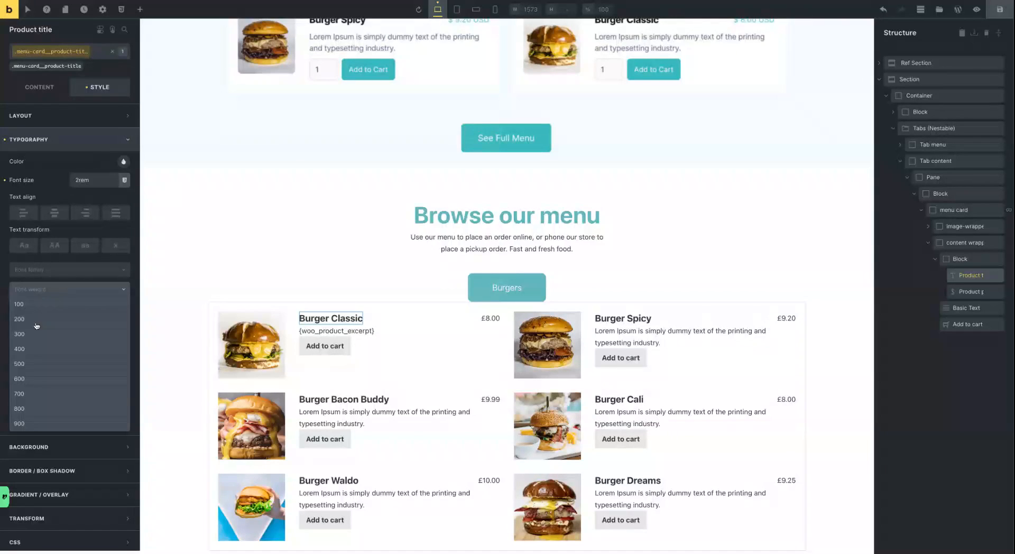
pyautogui.click(27, 396)
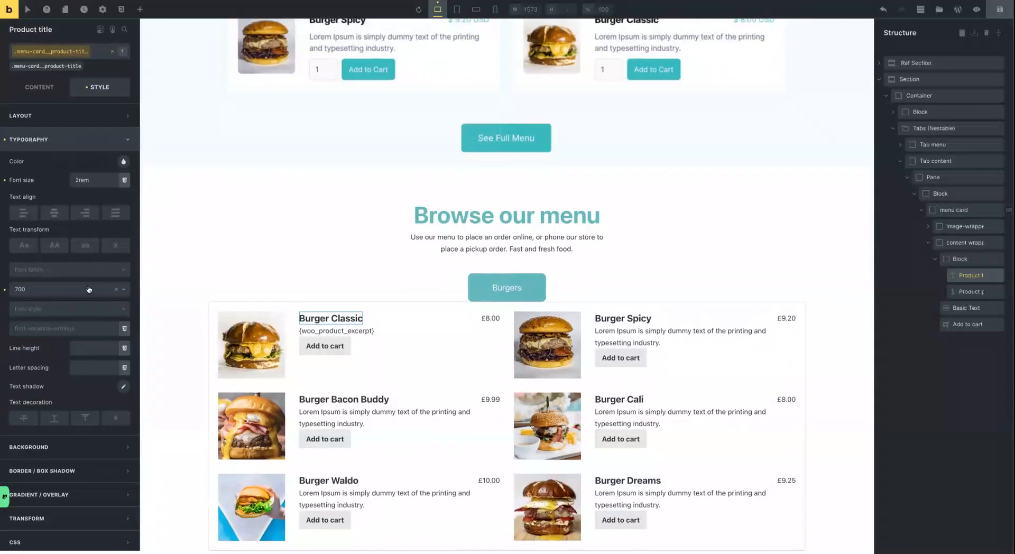
# Set the menu card product title's font weight to 800 and compare it with the reference section's cards
pyautogui.click(36, 293)
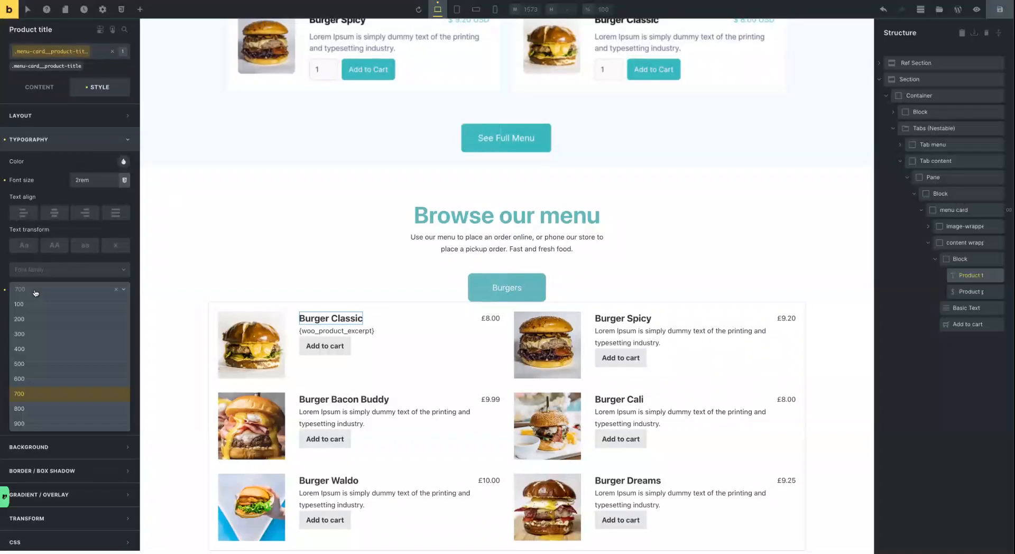
pyautogui.click(40, 411)
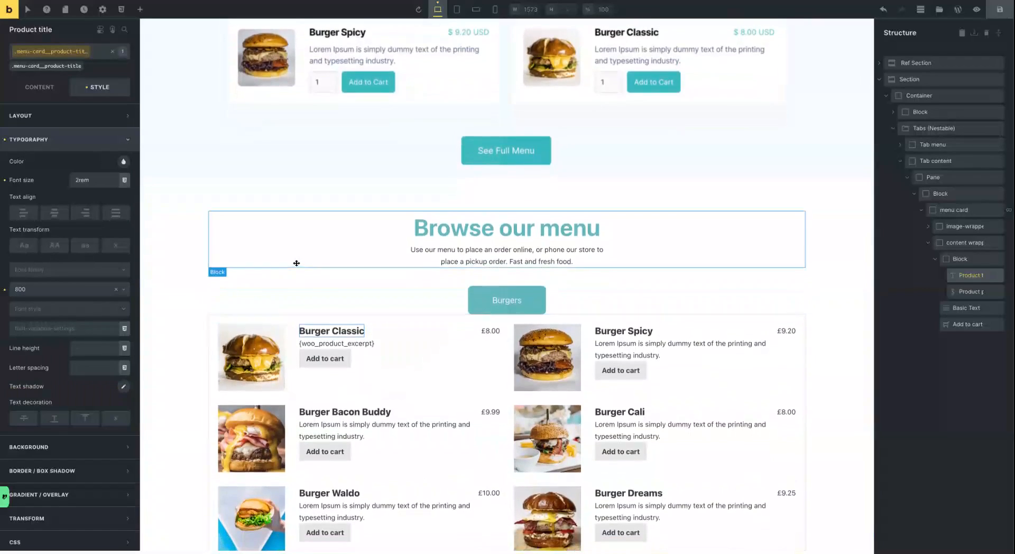
pyautogui.scroll(6, 294, 262)
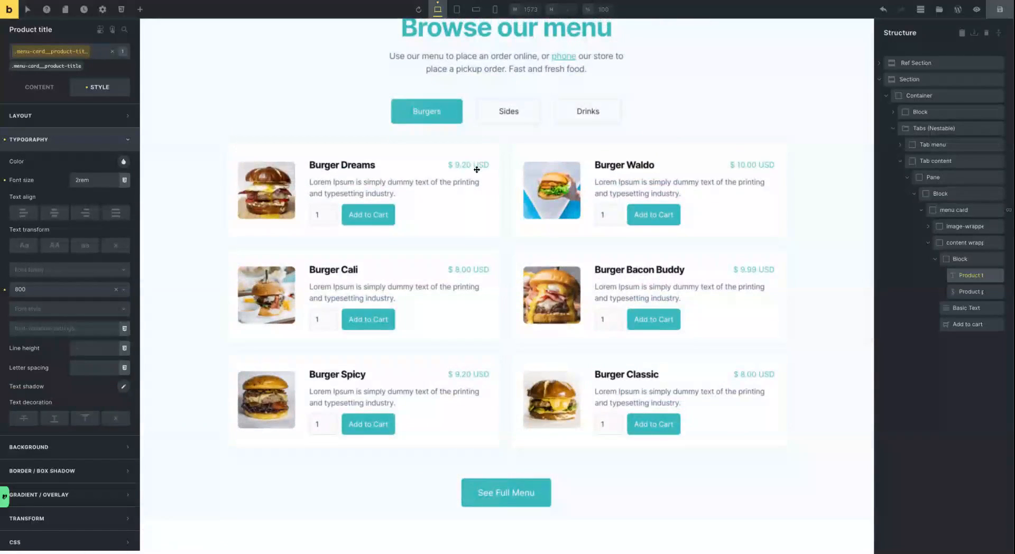
# Set the font size of the menu card's product price to 1.8rem
pyautogui.scroll(-5, 335, 241)
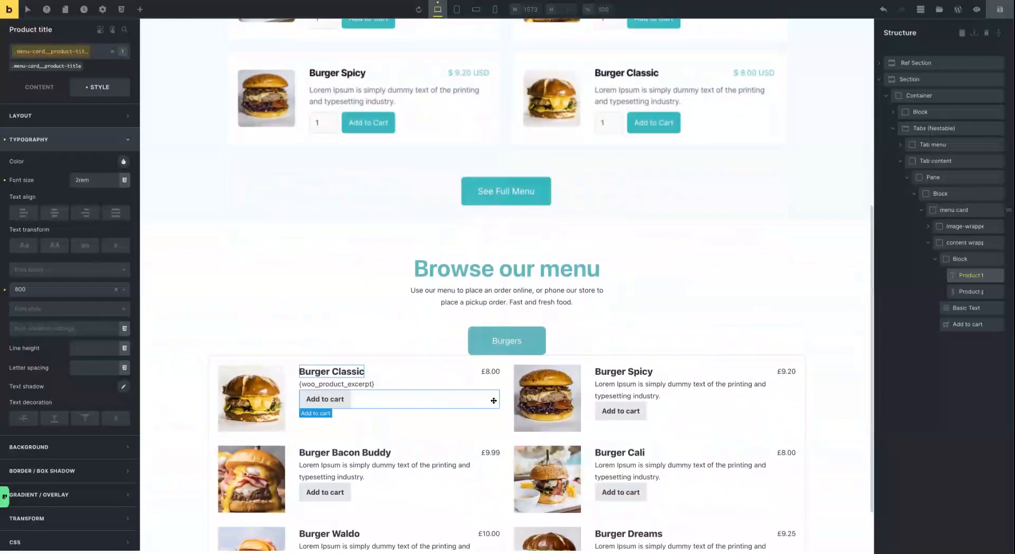
pyautogui.click(490, 371)
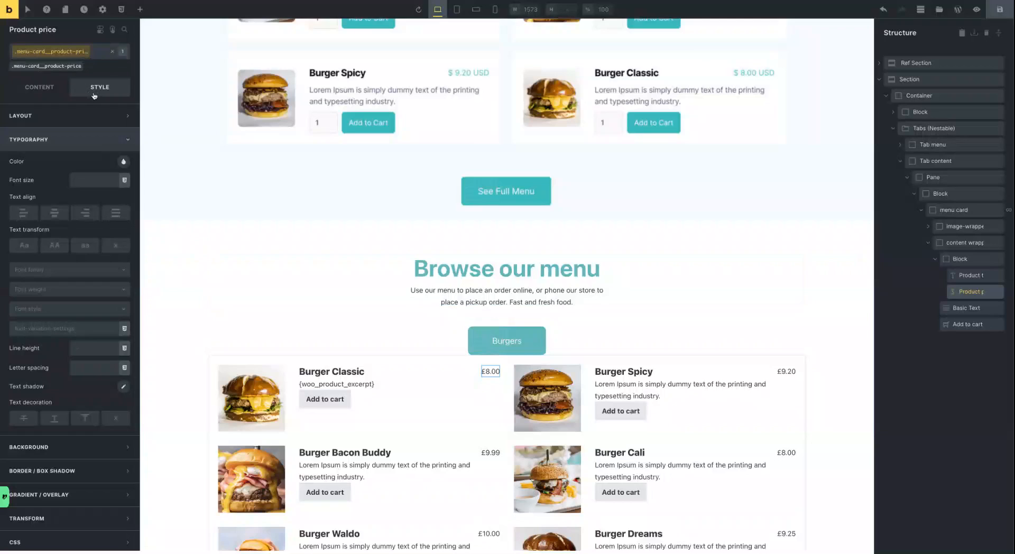
pyautogui.click(90, 181)
pyautogui.write('1')
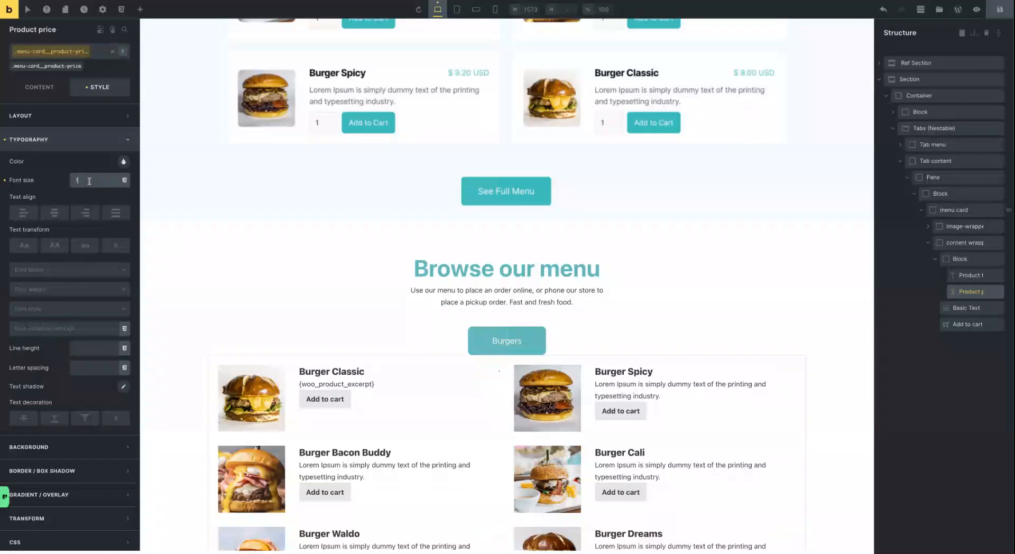
pyautogui.write('.8rem')
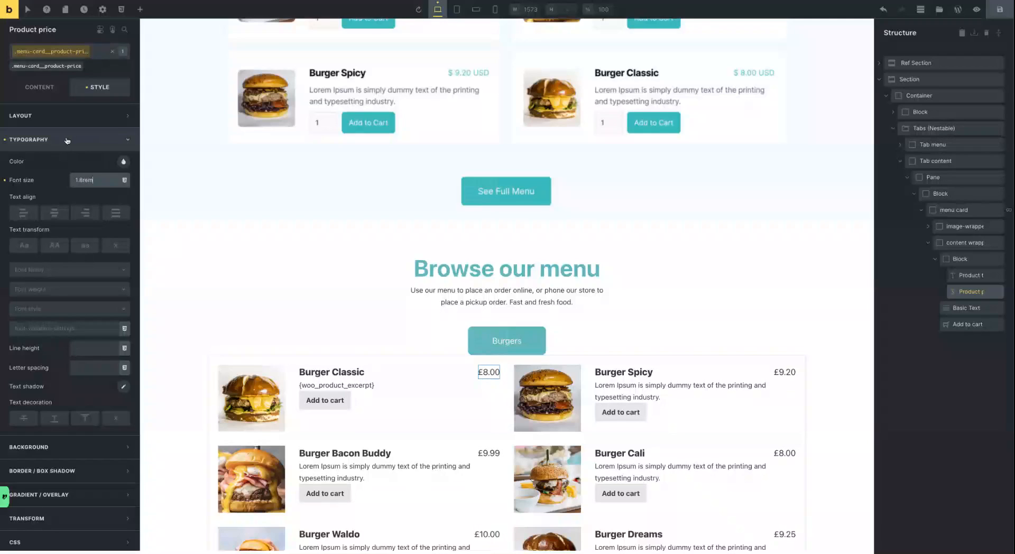
# Open the list of CSS variables for the product price's text color in raw color mode
pyautogui.click(123, 163)
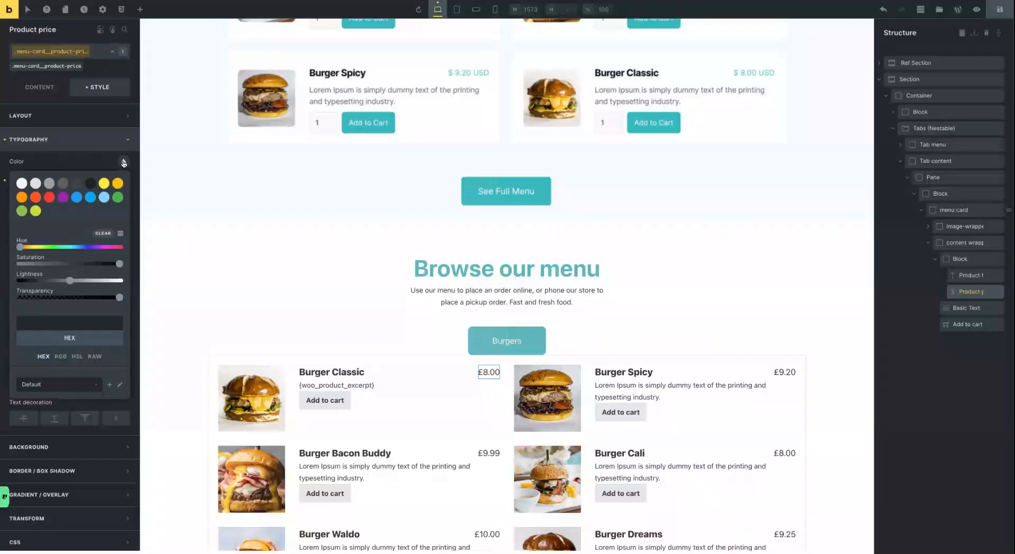
pyautogui.click(95, 356)
pyautogui.click(106, 338)
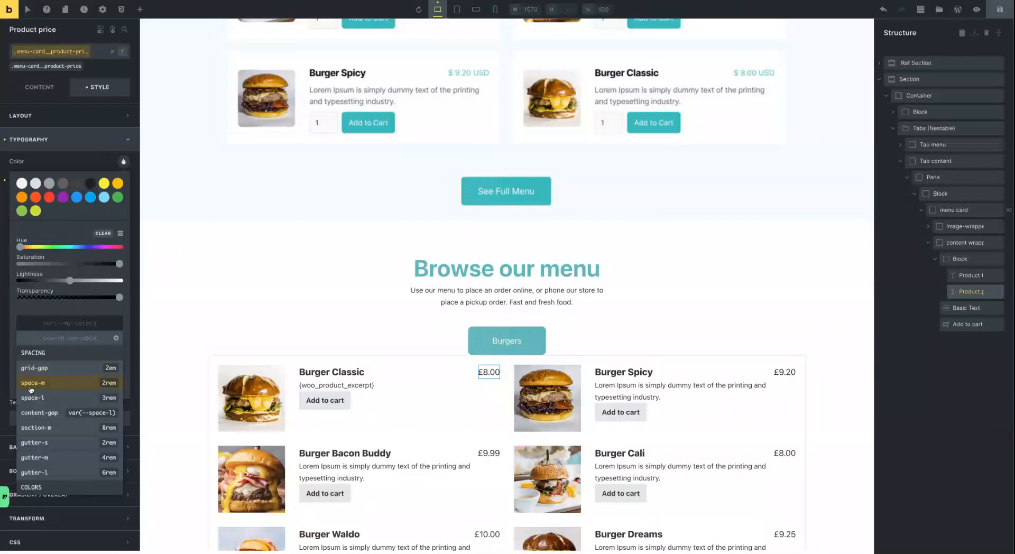
# Set the product price's text color to the primary color variable
pyautogui.scroll(-3, 53, 397)
pyautogui.click(97, 427)
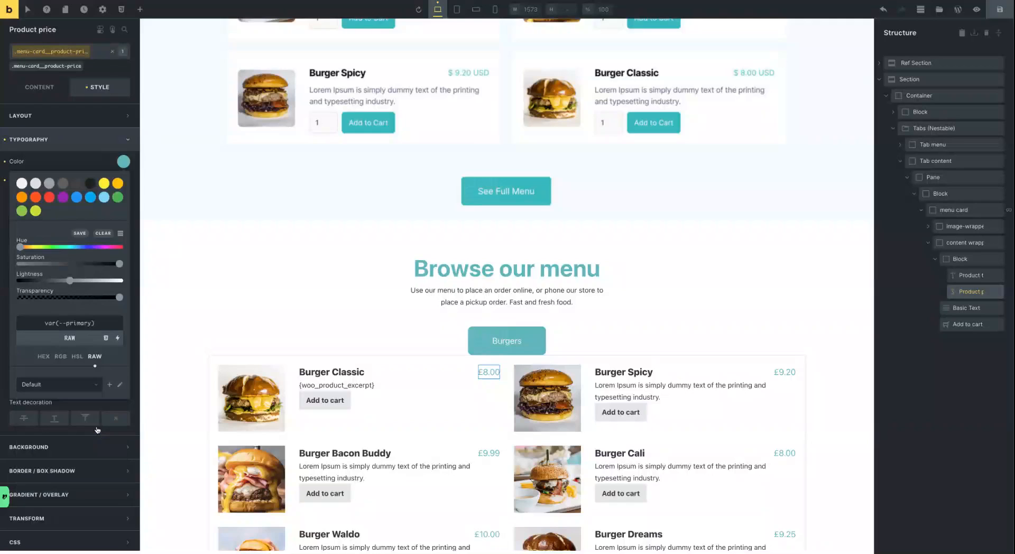
pyautogui.click(62, 164)
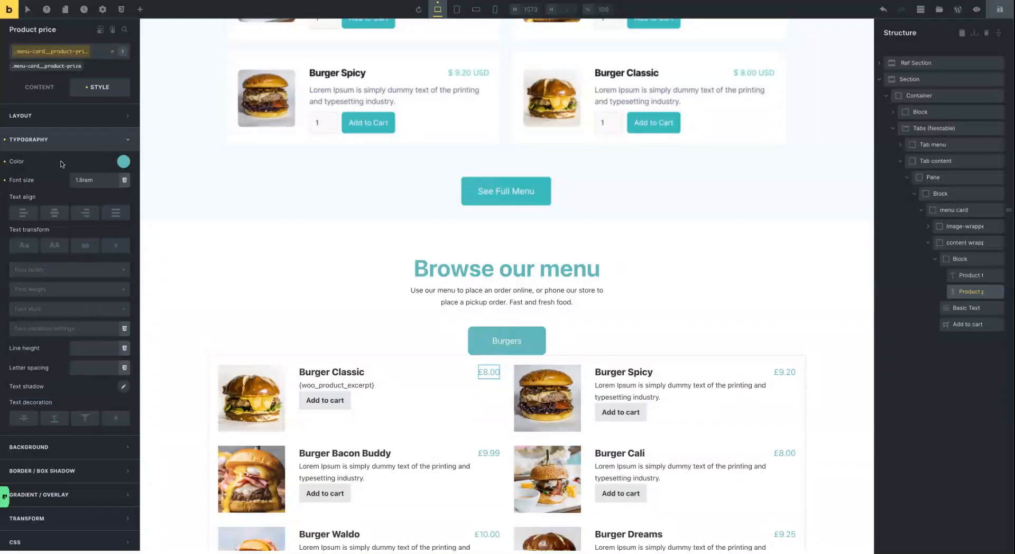
# Set the product price's font weight to 800 and save the page
pyautogui.click(57, 292)
pyautogui.click(33, 411)
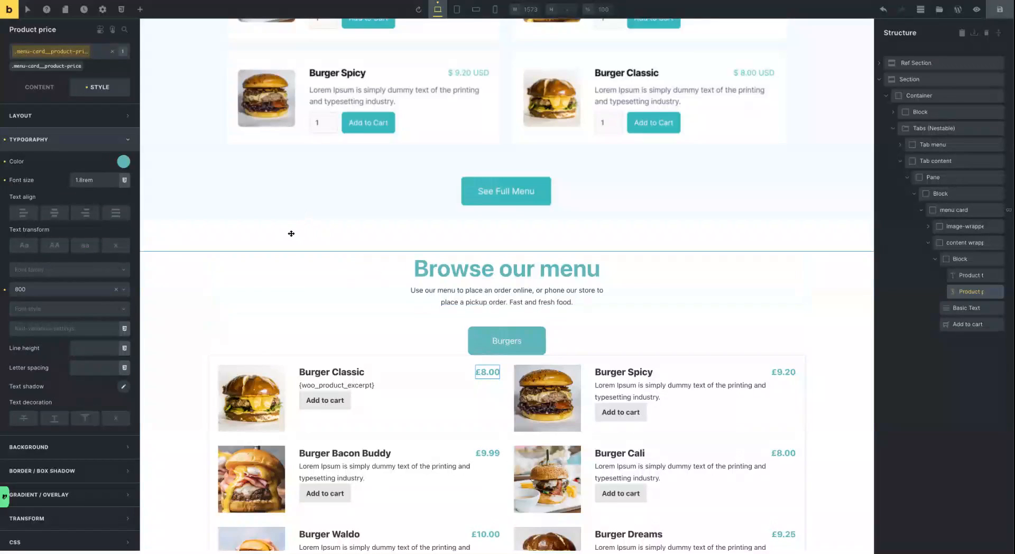
pyautogui.scroll(3, 305, 249)
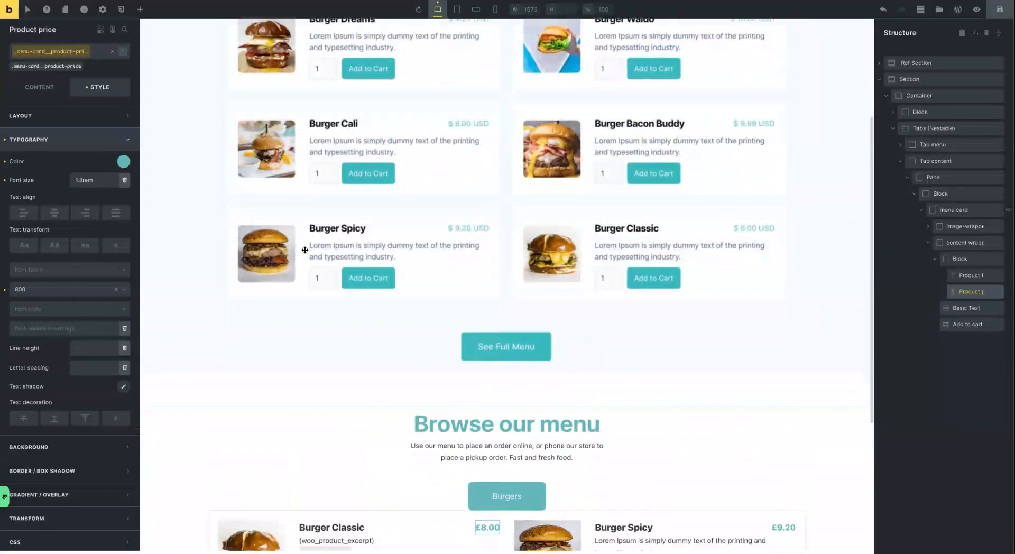
pyautogui.scroll(-2, 305, 249)
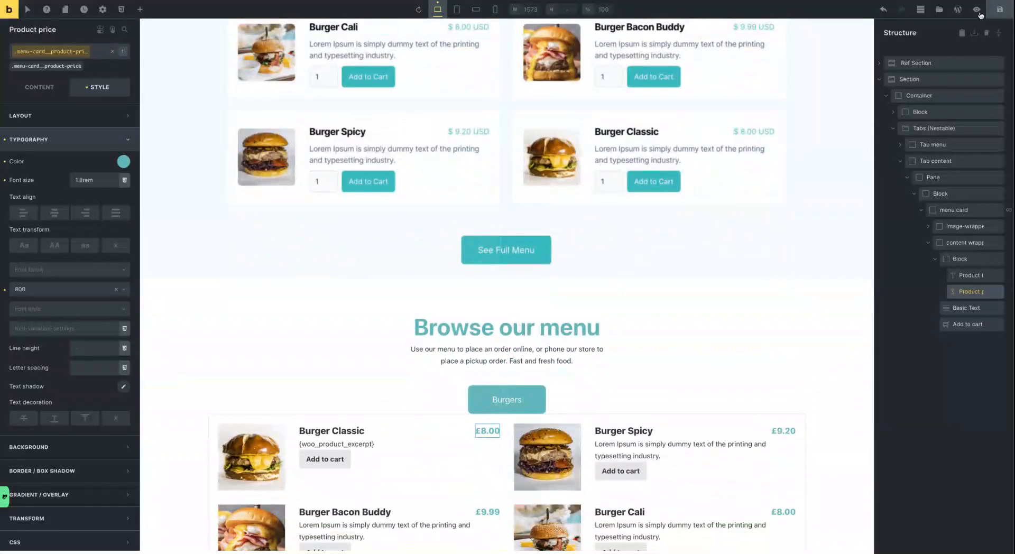
pyautogui.hotkey('ctrl', 's')
pyautogui.scroll(2, 411, 121)
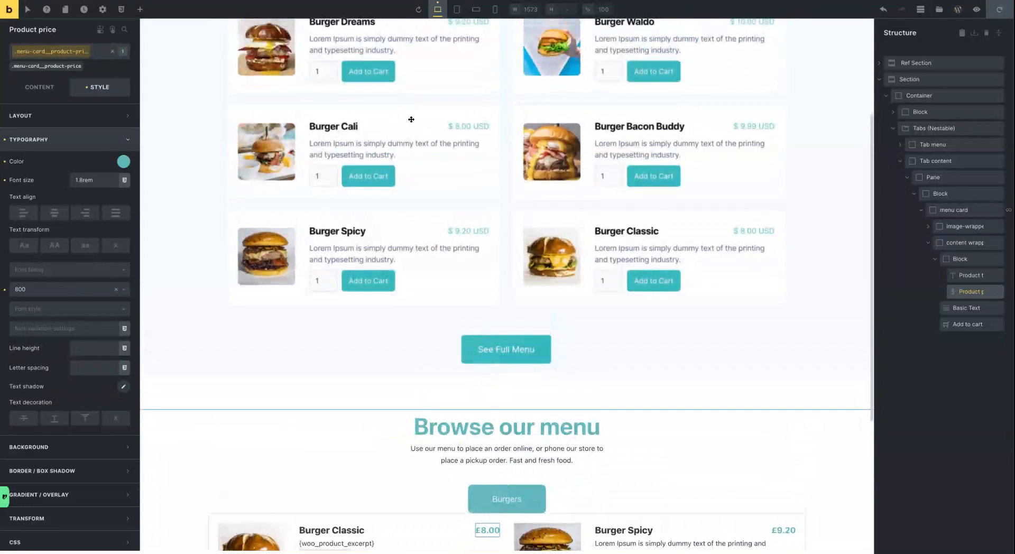
pyautogui.scroll(-4, 379, 120)
pyautogui.scroll(-1, 379, 122)
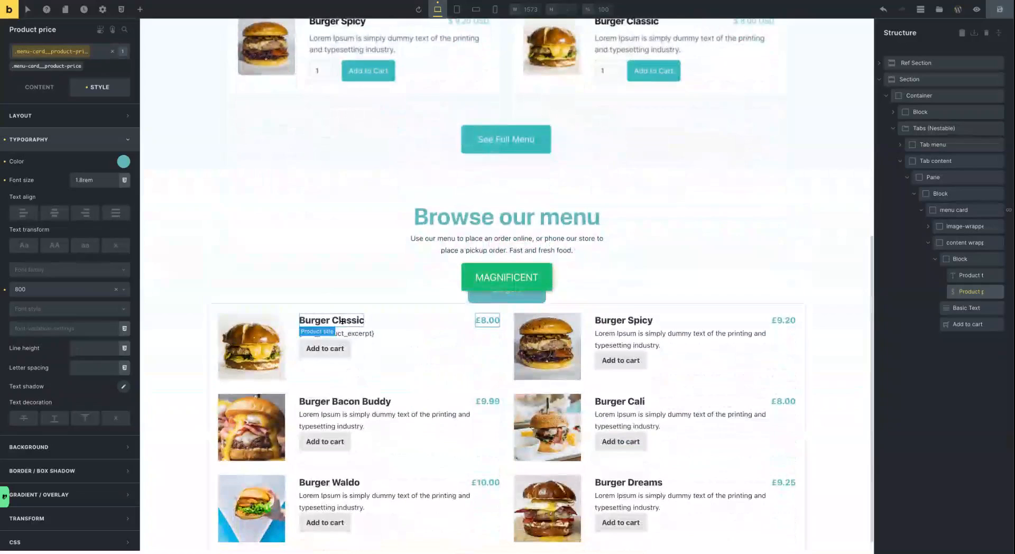
pyautogui.click(370, 333)
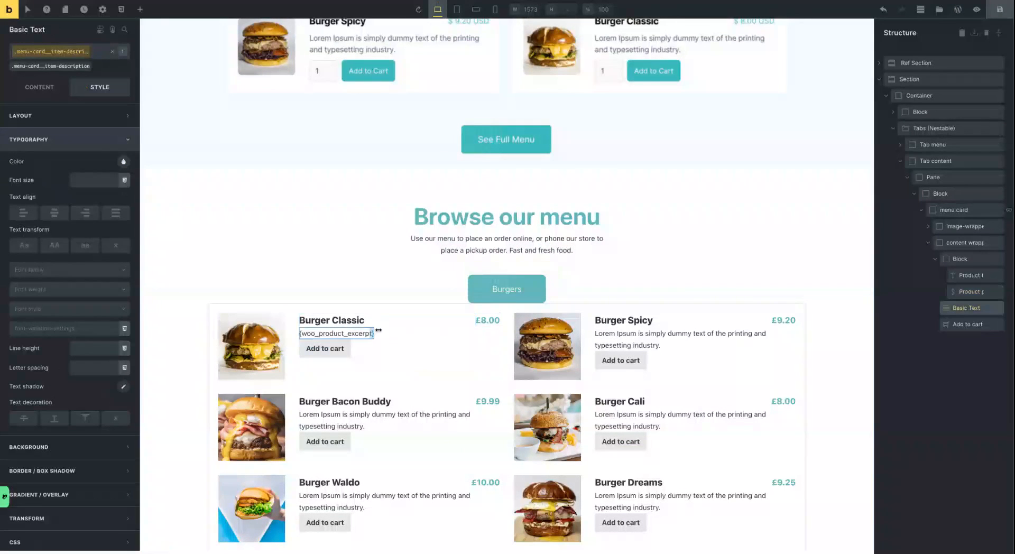
pyautogui.scroll(5, 366, 265)
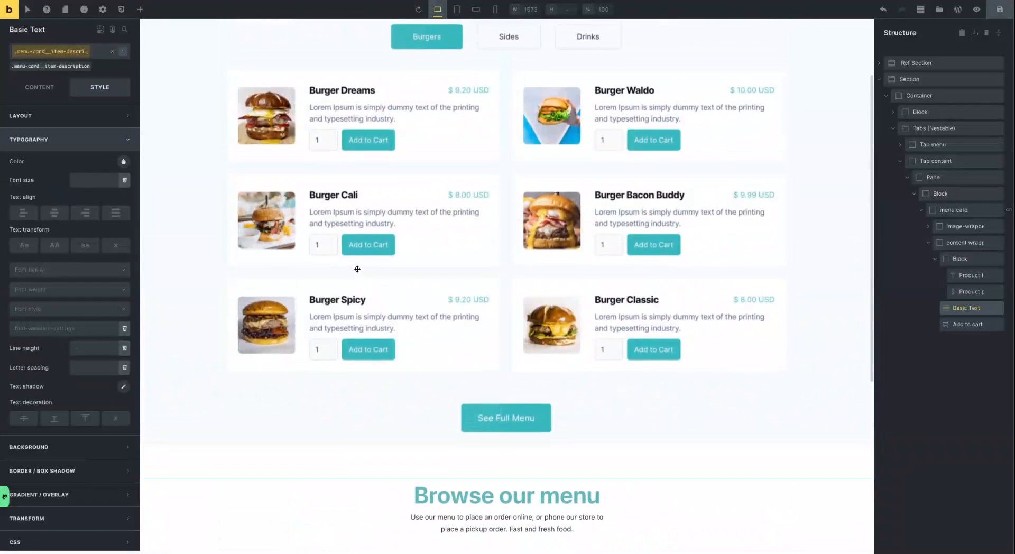
pyautogui.scroll(-5, 369, 269)
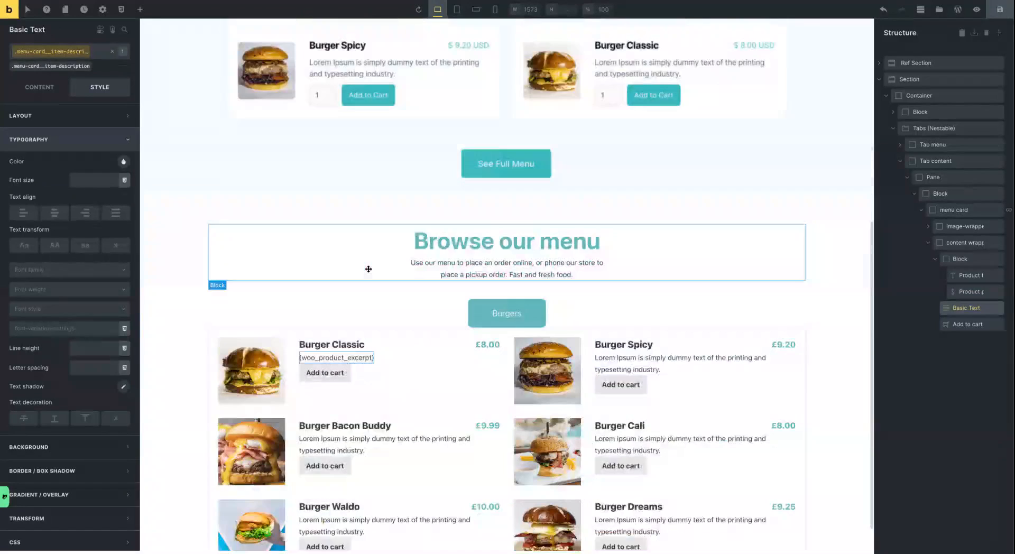
# Round all corners of the menu card's Add to cart button using the radius variable as its border radius
pyautogui.click(325, 373)
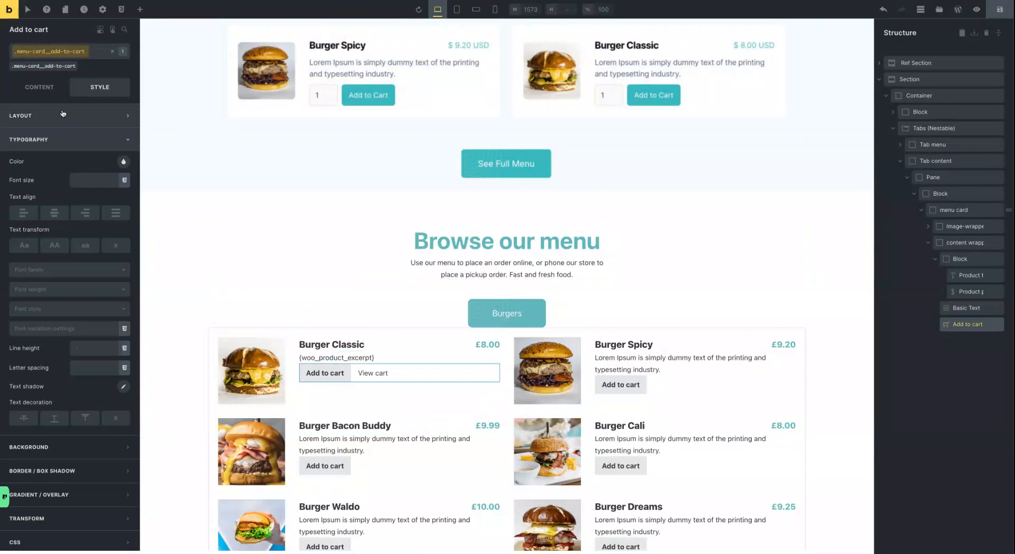
pyautogui.click(47, 95)
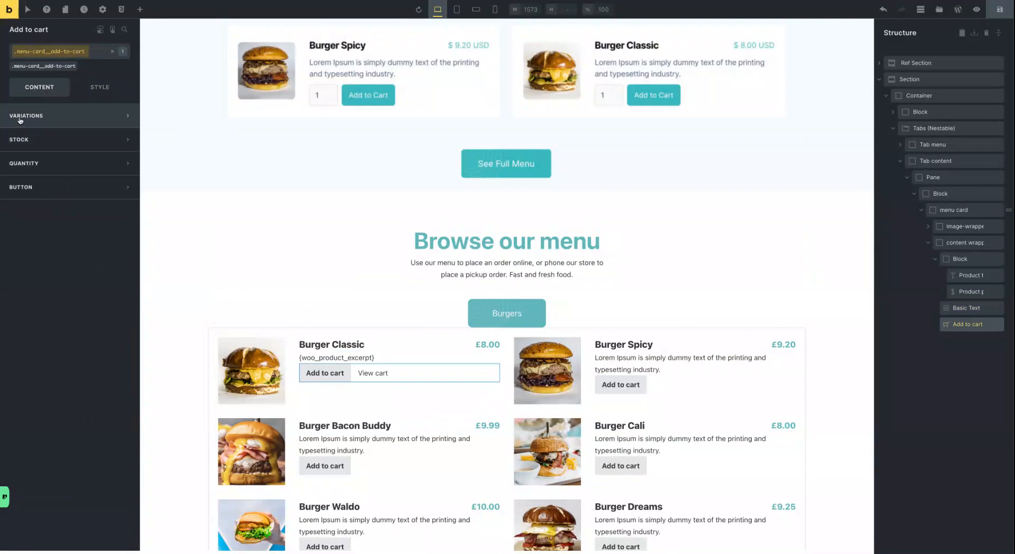
pyautogui.click(29, 188)
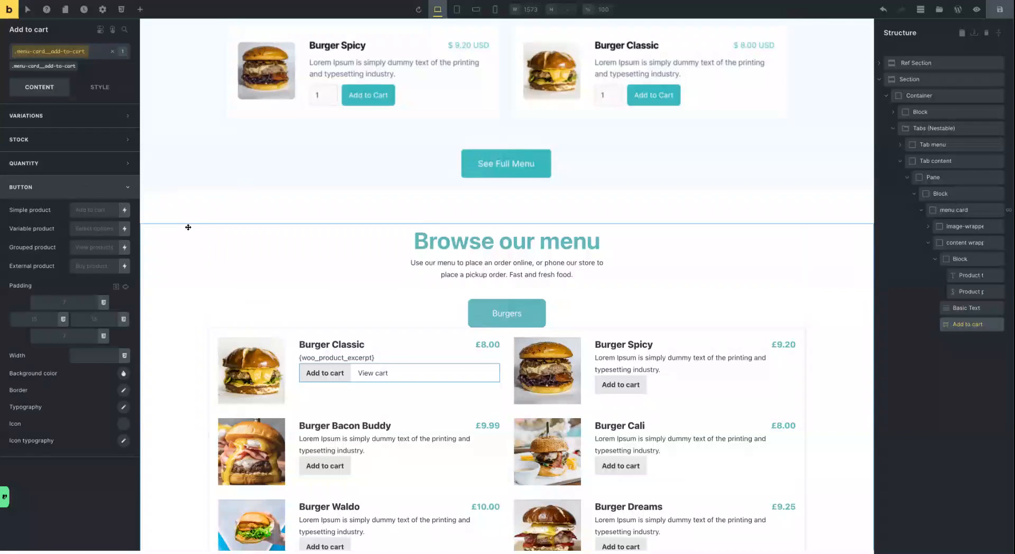
pyautogui.scroll(-1, 331, 175)
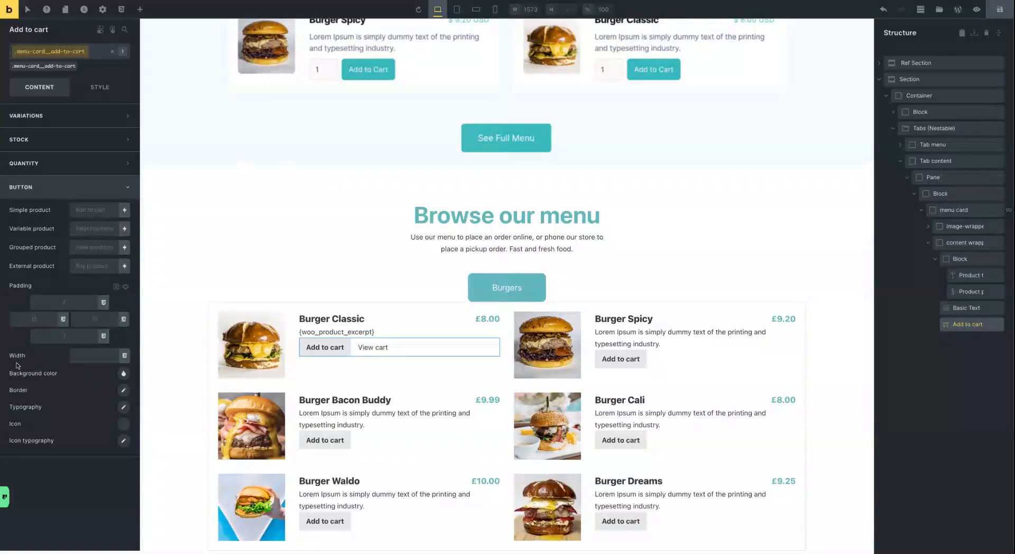
pyautogui.click(123, 392)
pyautogui.scroll(-1, 76, 438)
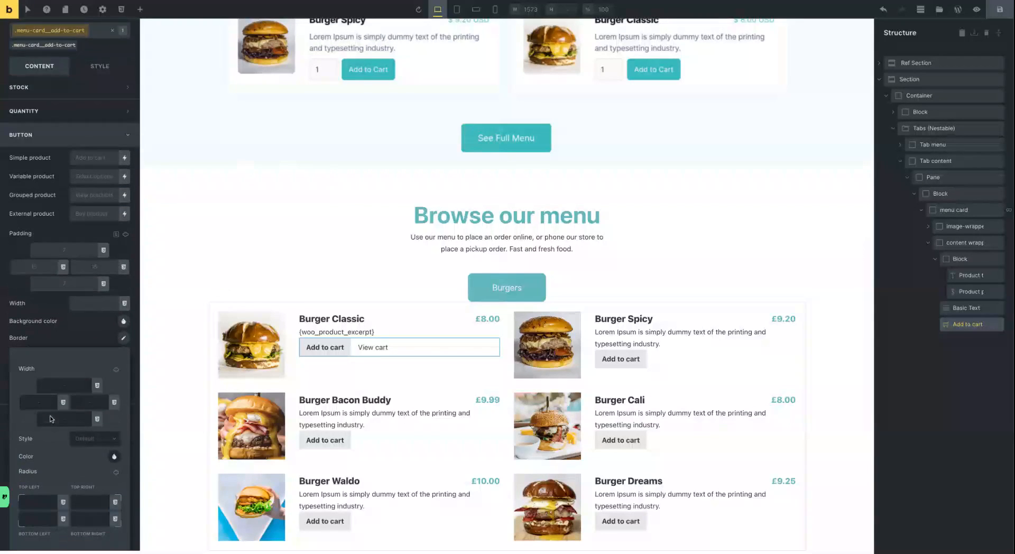
pyautogui.scroll(-2, 73, 439)
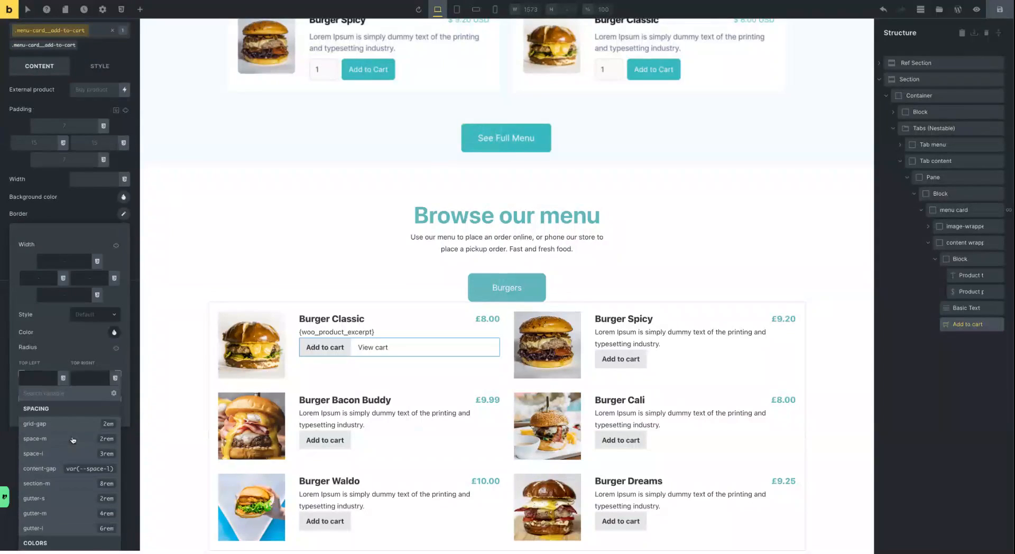
pyautogui.scroll(-2, 67, 509)
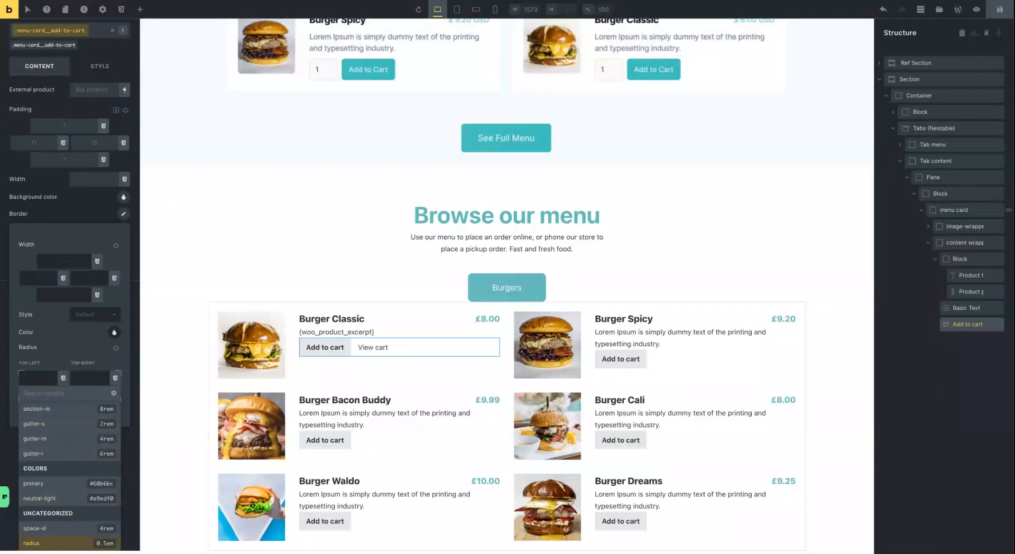
pyautogui.click(104, 544)
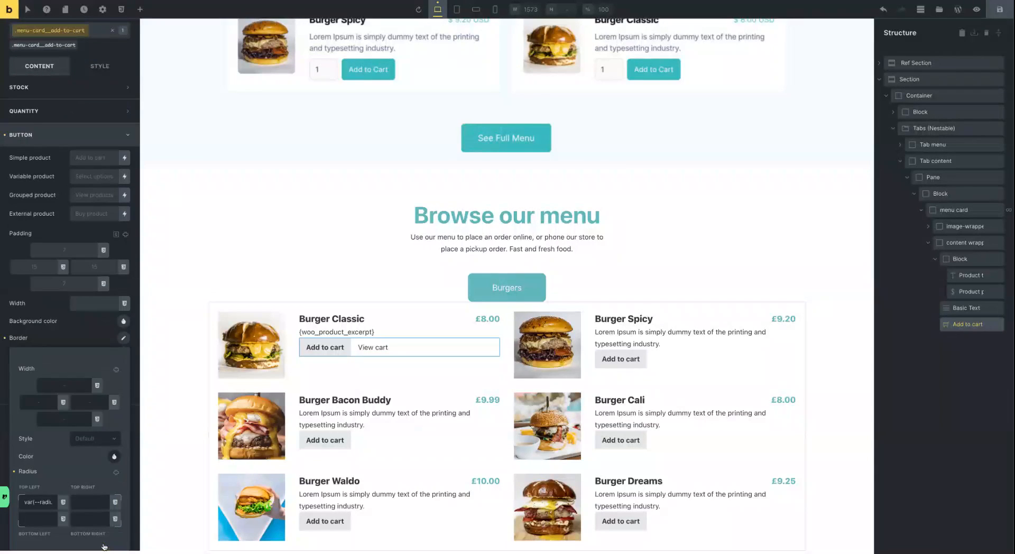
pyautogui.click(115, 472)
pyautogui.click(65, 340)
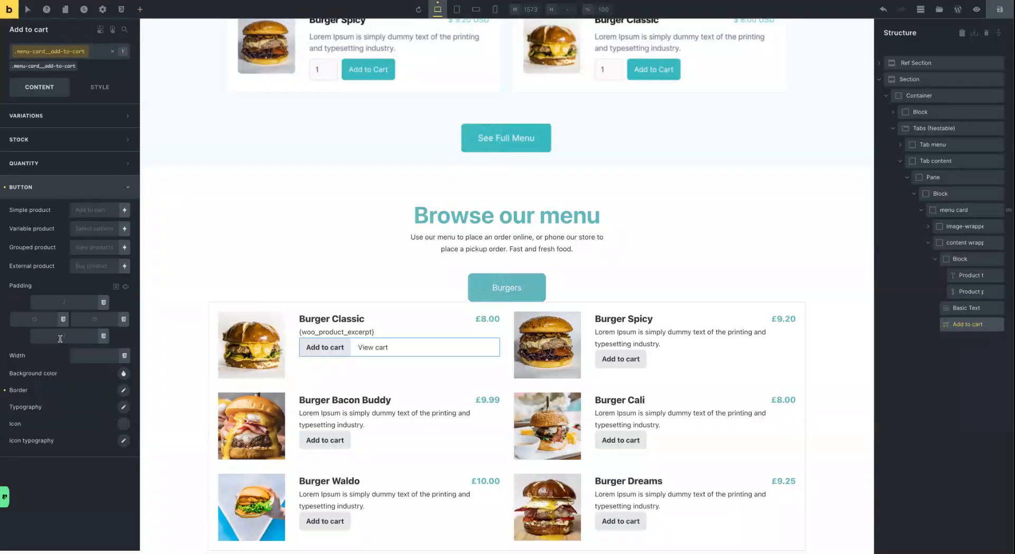
# Set the Add to cart button's background color to the primary color variable
pyautogui.click(124, 375)
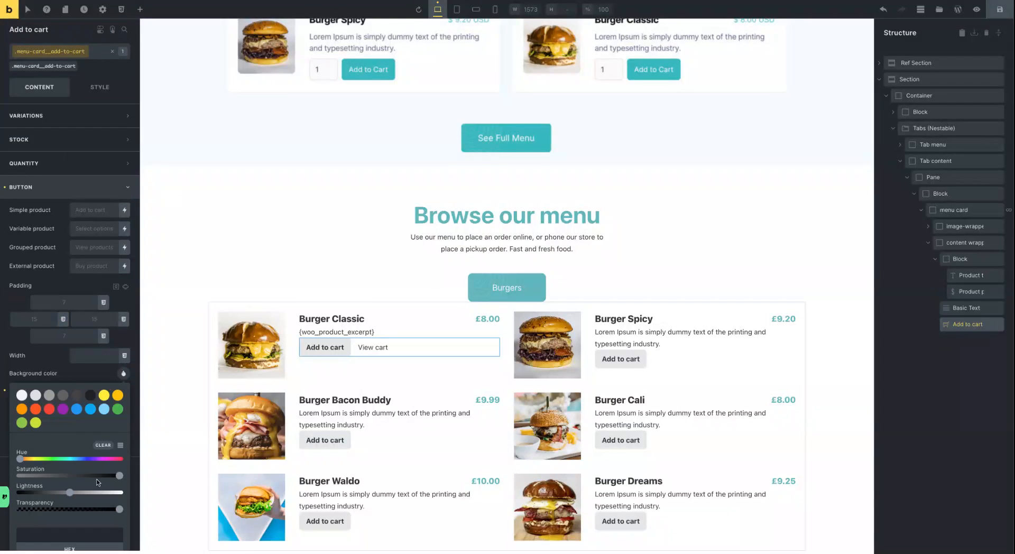
pyautogui.scroll(-1, 76, 419)
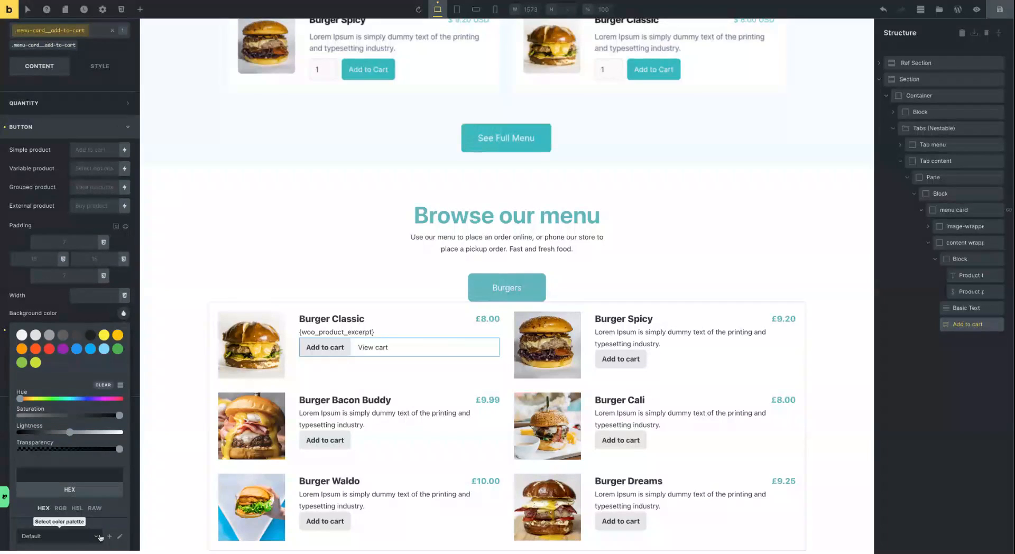
pyautogui.click(94, 508)
pyautogui.click(106, 489)
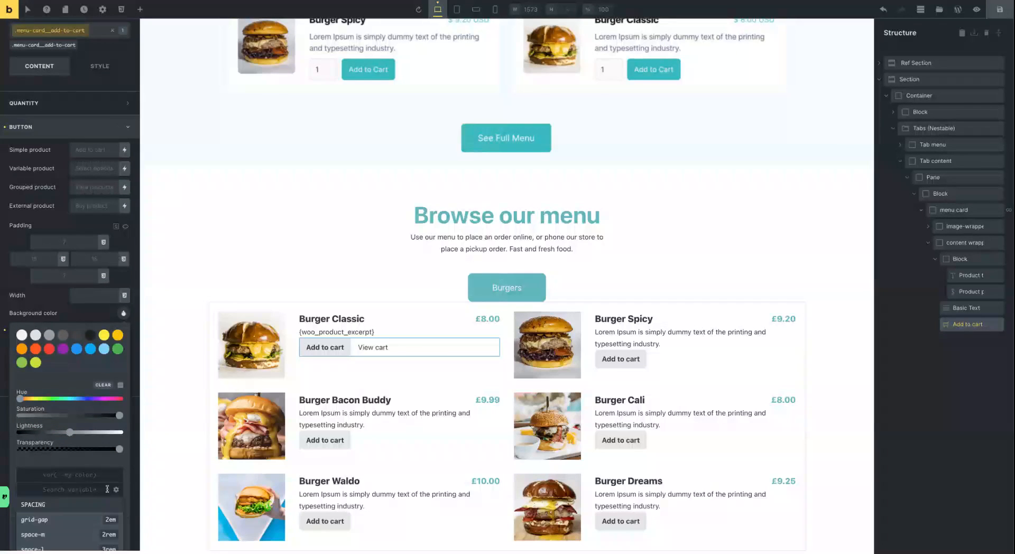
pyautogui.scroll(-2, 56, 424)
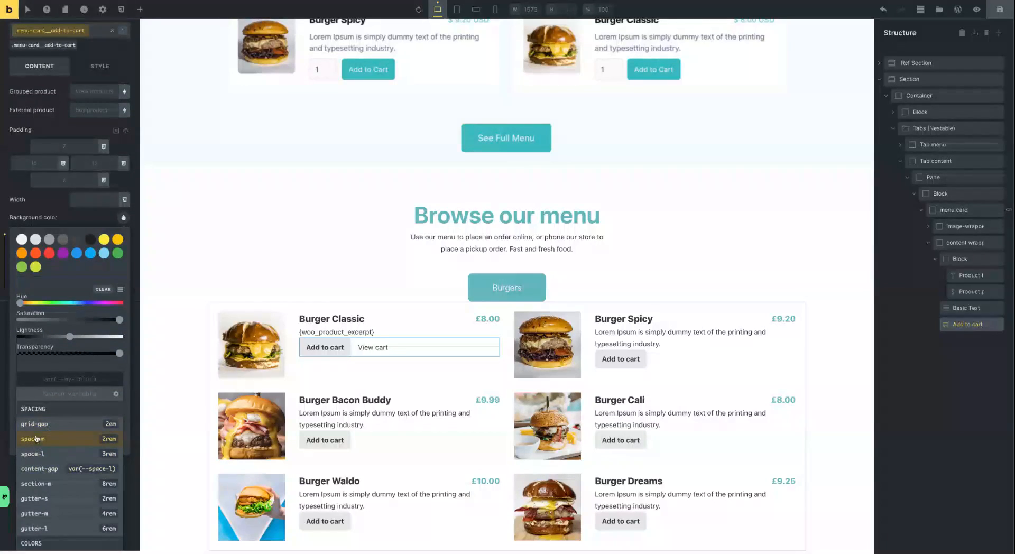
pyautogui.scroll(-2, 49, 455)
pyautogui.click(102, 484)
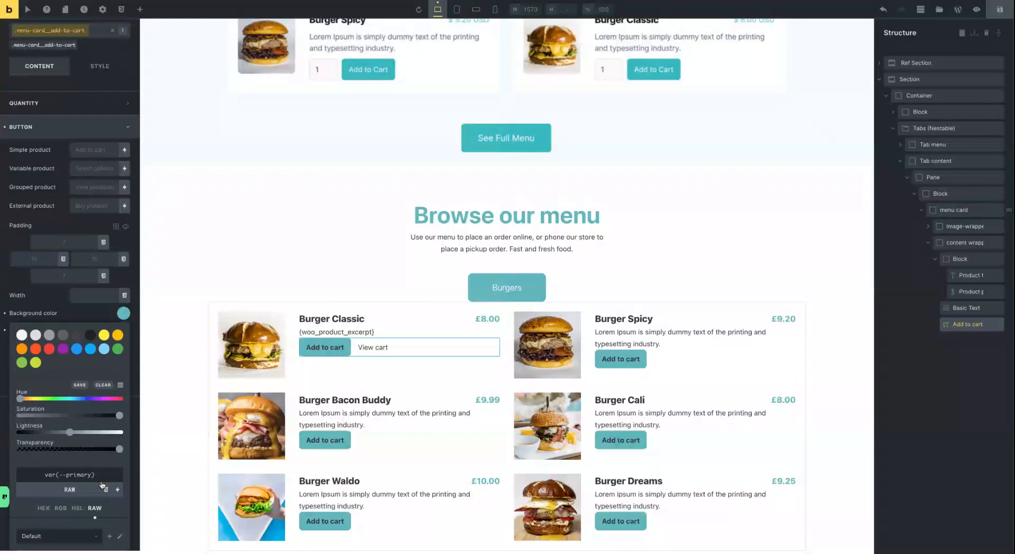
pyautogui.click(171, 279)
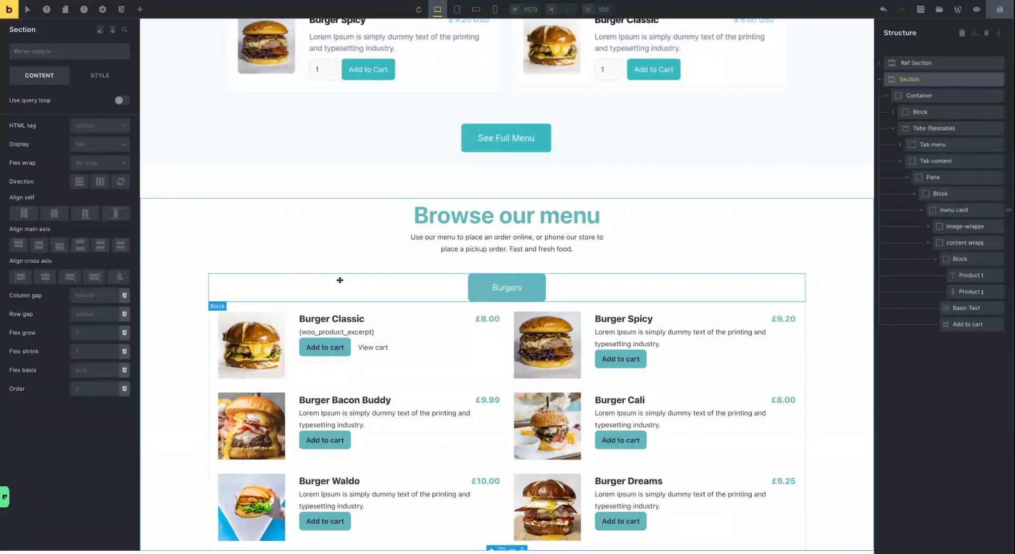
pyautogui.scroll(1, 340, 279)
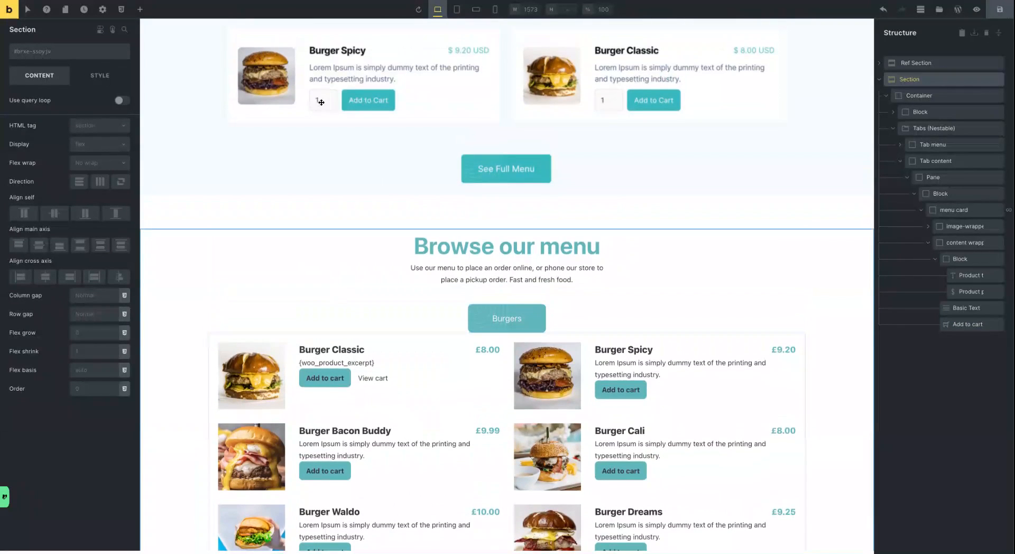
pyautogui.click(955, 323)
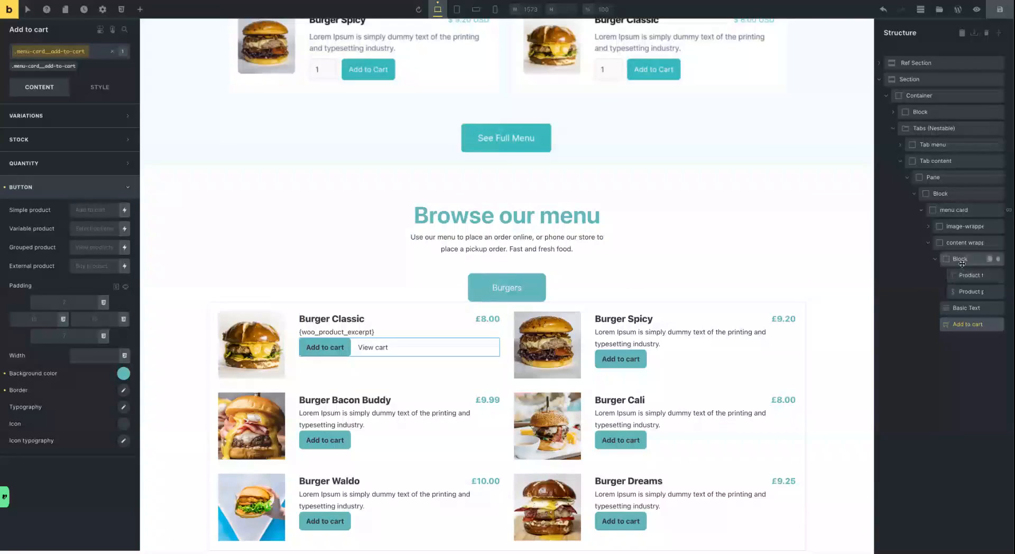
pyautogui.scroll(3, 380, 333)
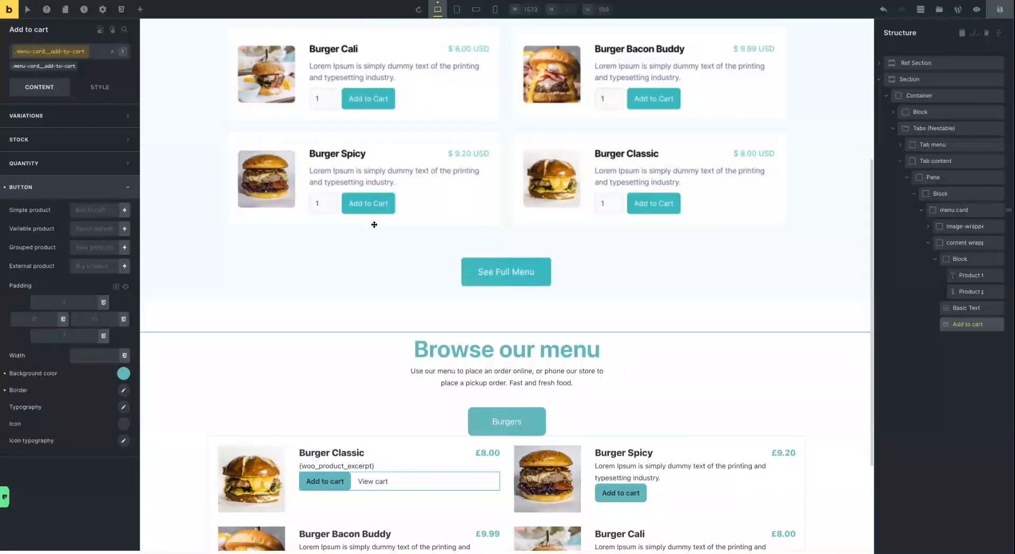
pyautogui.scroll(-3, 381, 243)
# Set the row gap of the menu card's content wrapper to the space-m variable
pyautogui.click(394, 322)
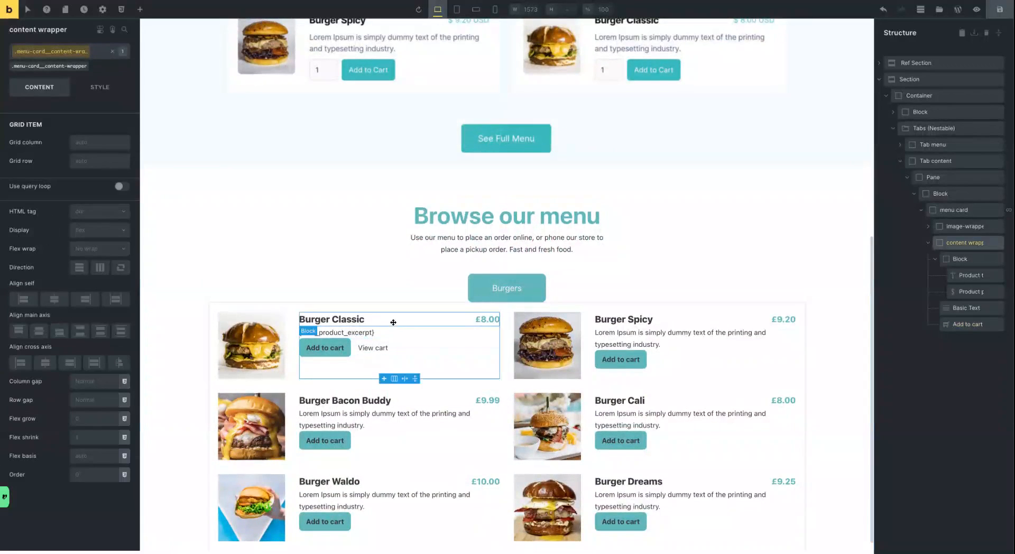
pyautogui.click(929, 244)
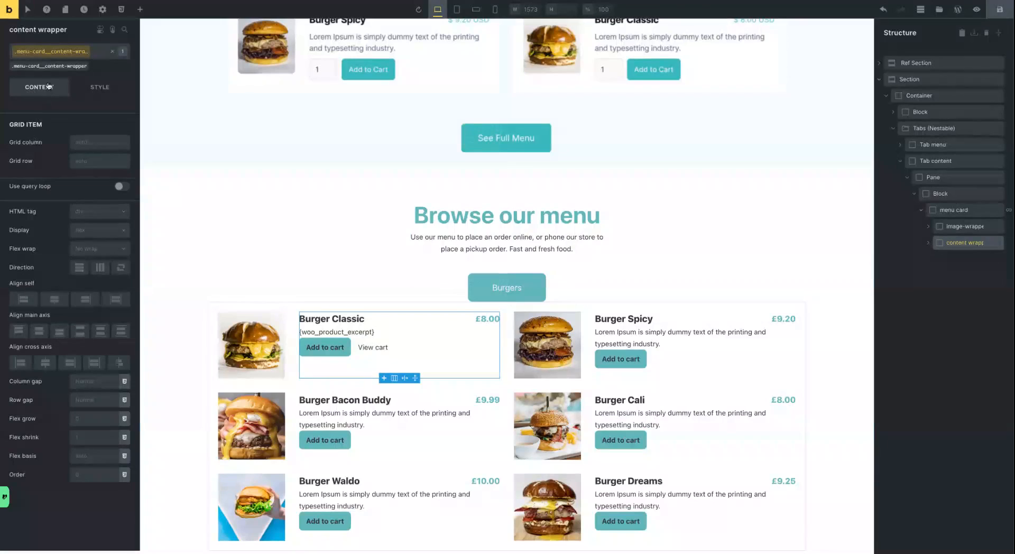
pyautogui.click(125, 401)
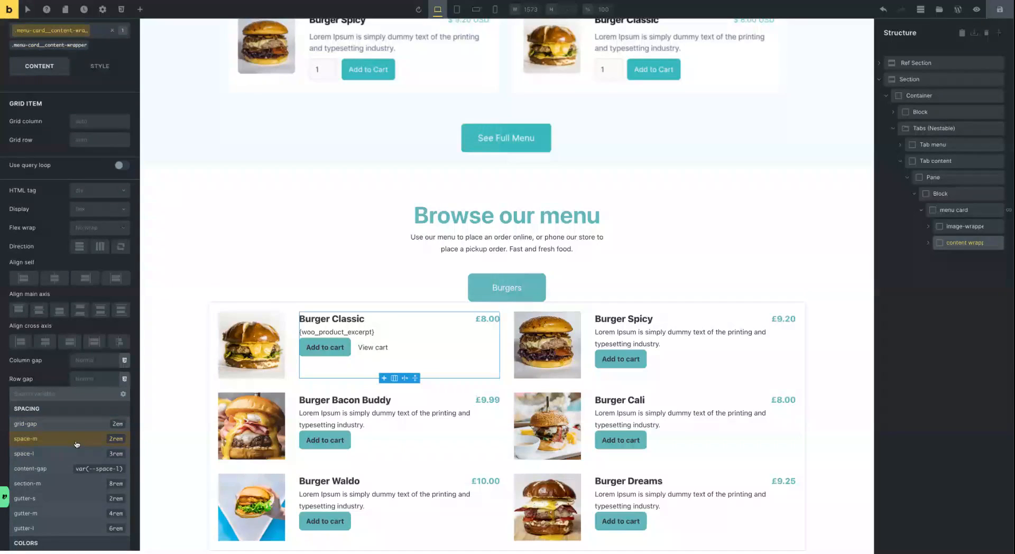
pyautogui.click(77, 444)
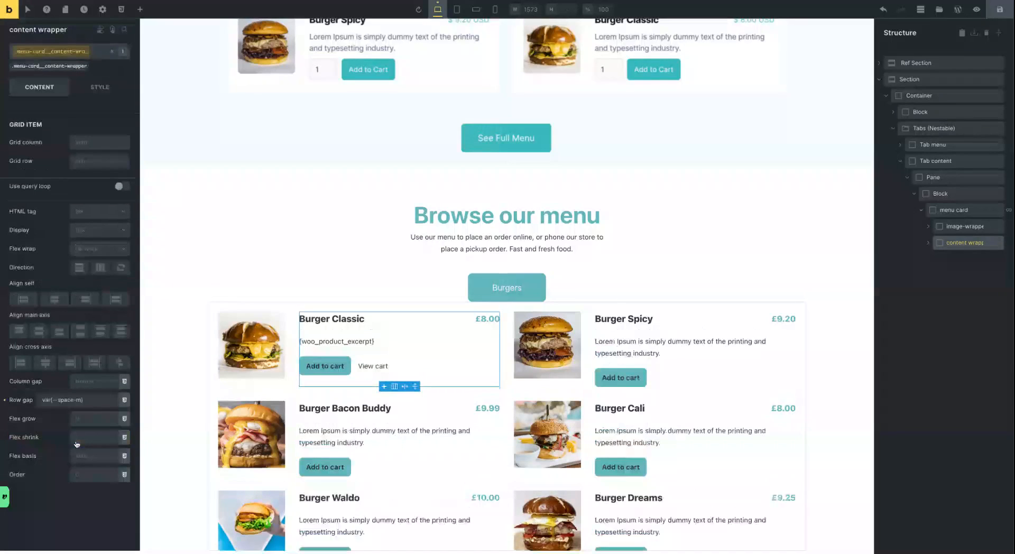
# Set the content wrapper's row gap to calc(var(--space-m) / 2) and compare the spacing with the reference menu
pyautogui.click(124, 400)
pyautogui.scroll(-2, 64, 434)
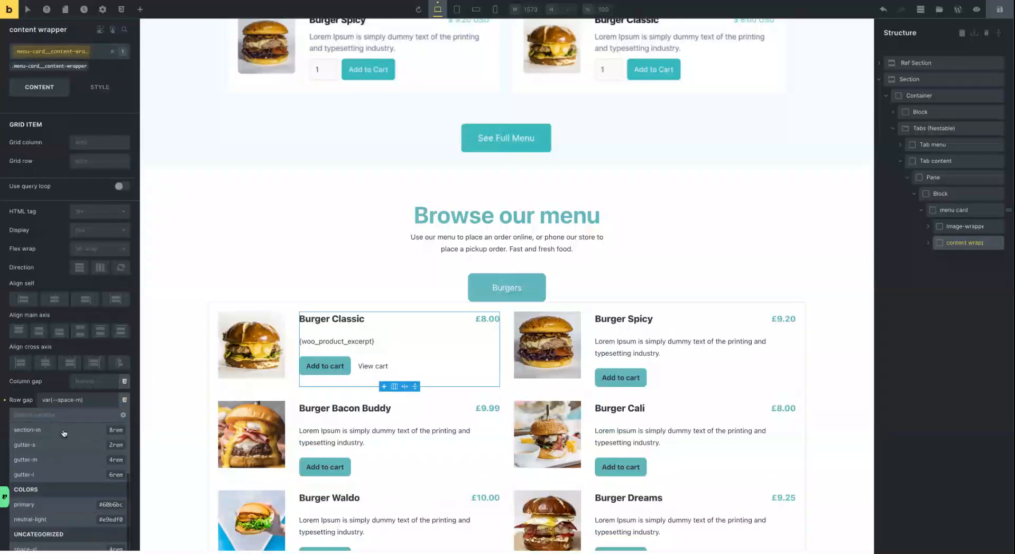
pyautogui.scroll(2, 64, 433)
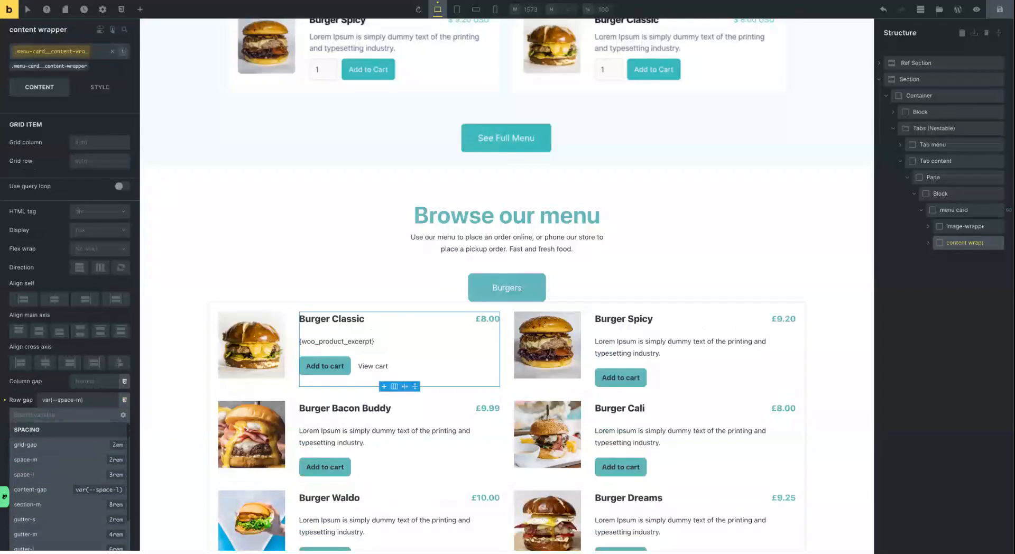
pyautogui.click(97, 401)
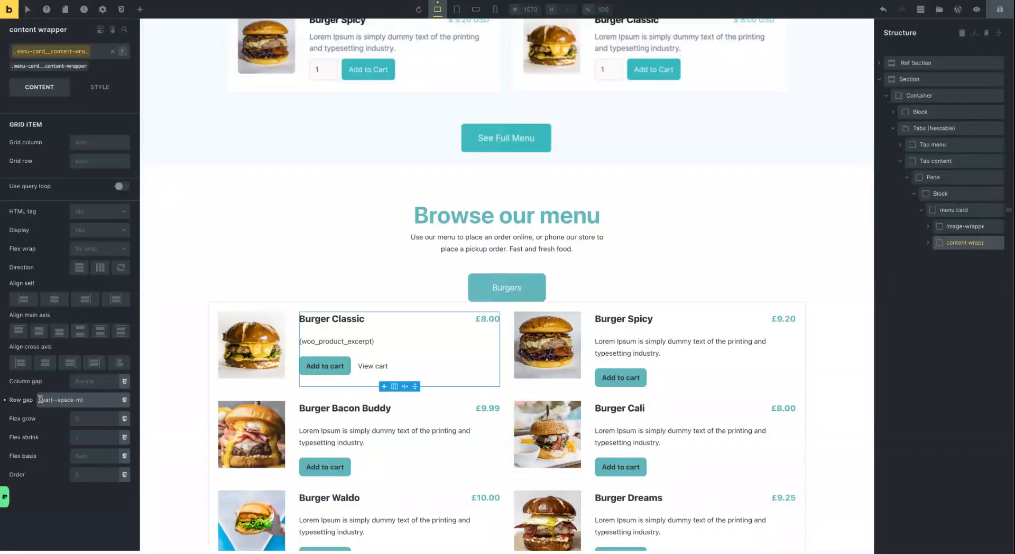
pyautogui.click(40, 400)
pyautogui.write('cal')
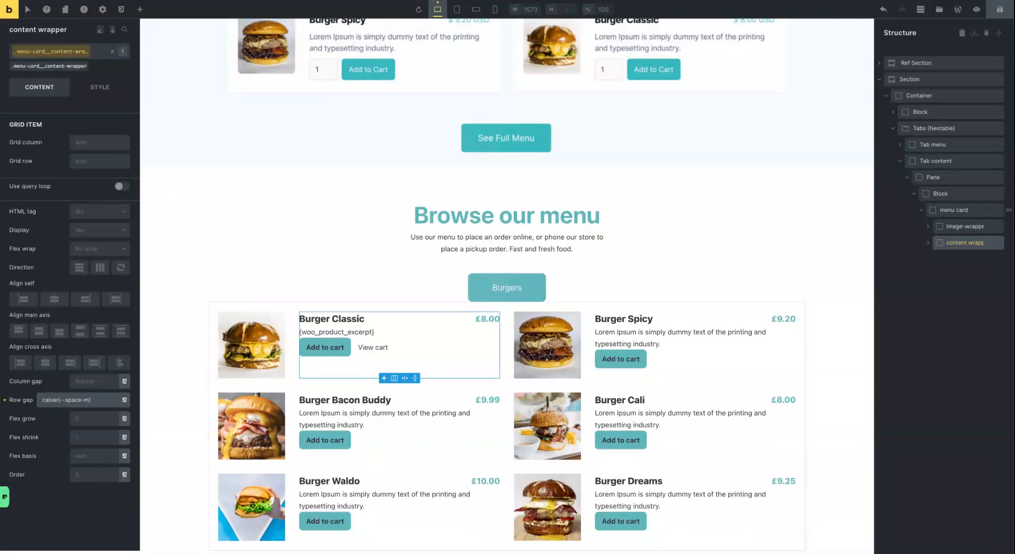
pyautogui.write('c(')
pyautogui.click(102, 402)
pyautogui.write('/ 2)')
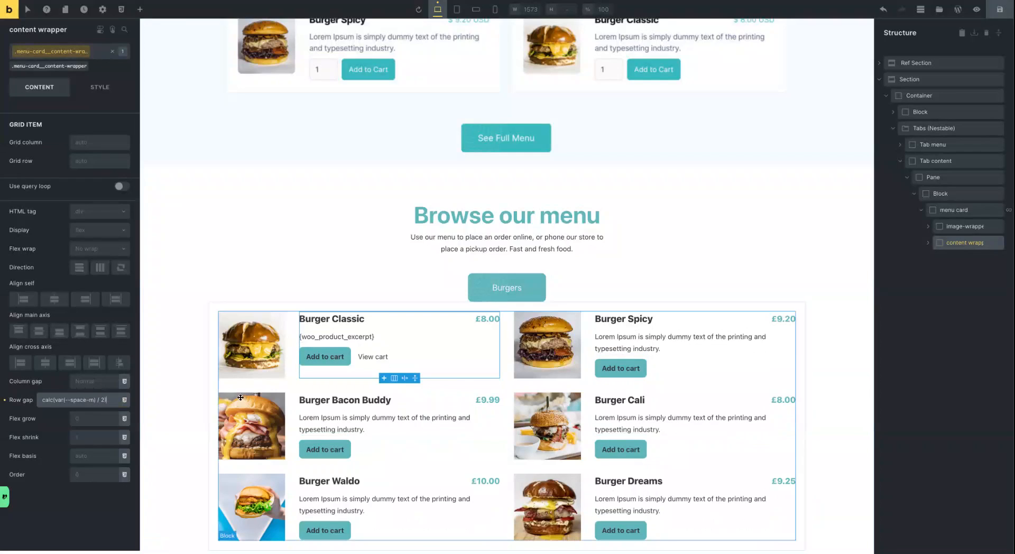
pyautogui.scroll(3, 318, 258)
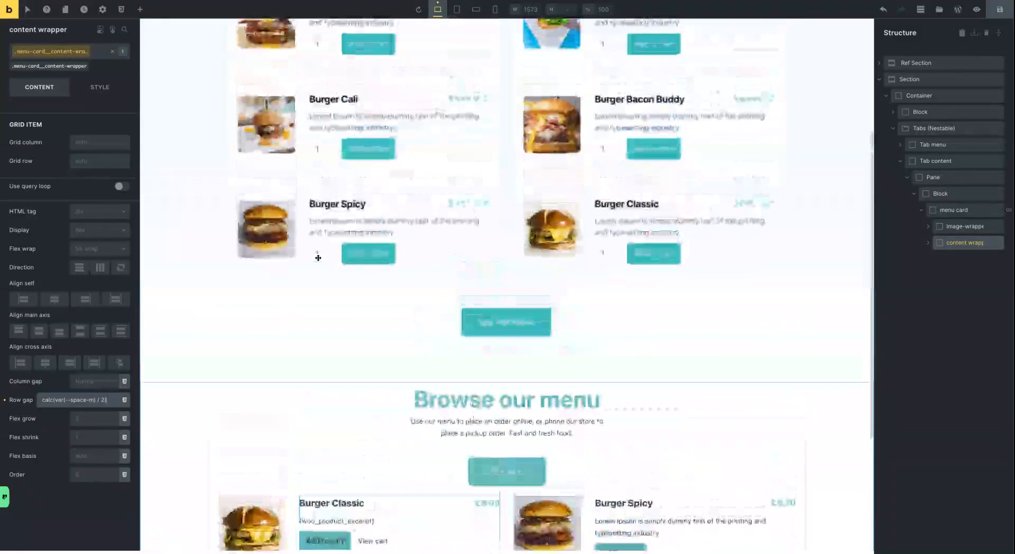
pyautogui.scroll(-3, 318, 258)
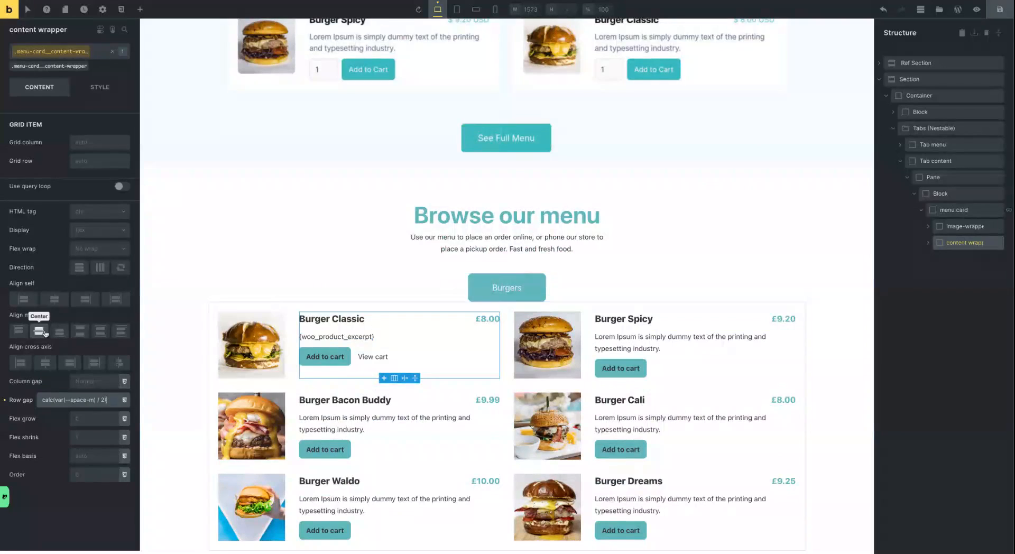
# Center the content wrapper's items along the main axis and compare the cards with the reference menu
pyautogui.click(45, 362)
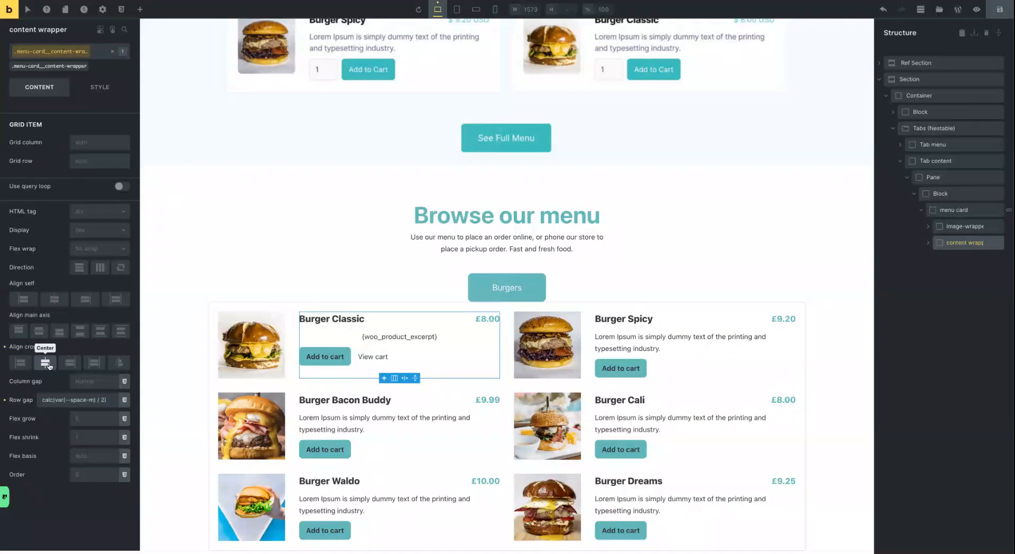
pyautogui.click(47, 363)
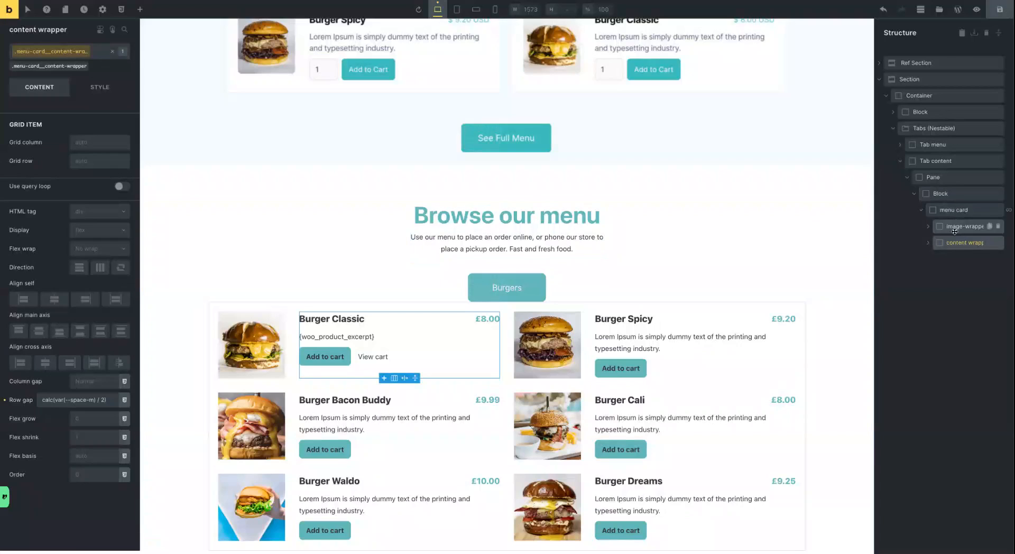
pyautogui.click(928, 244)
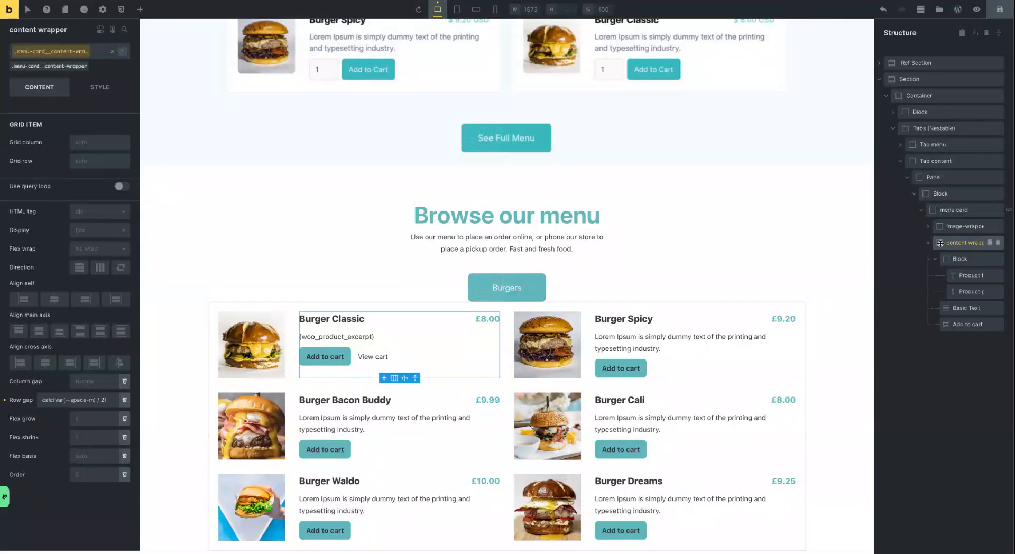
pyautogui.click(40, 334)
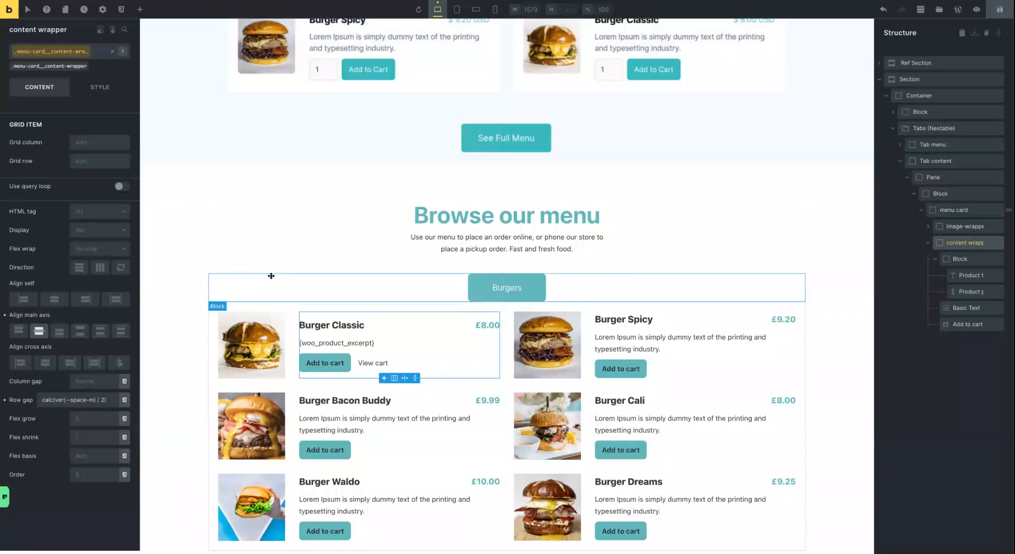
pyautogui.scroll(5, 272, 276)
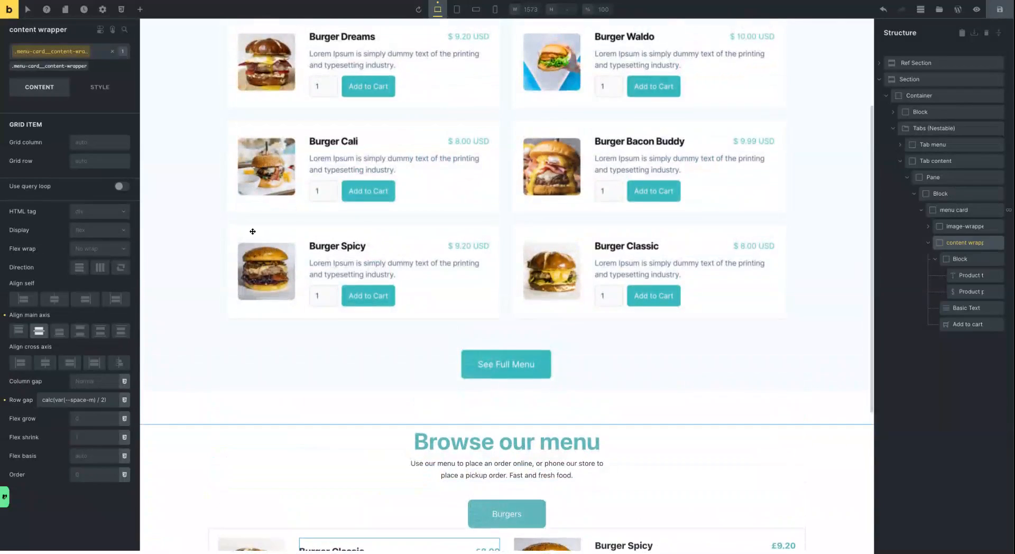
pyautogui.scroll(-8, 253, 227)
pyautogui.scroll(-6, 259, 240)
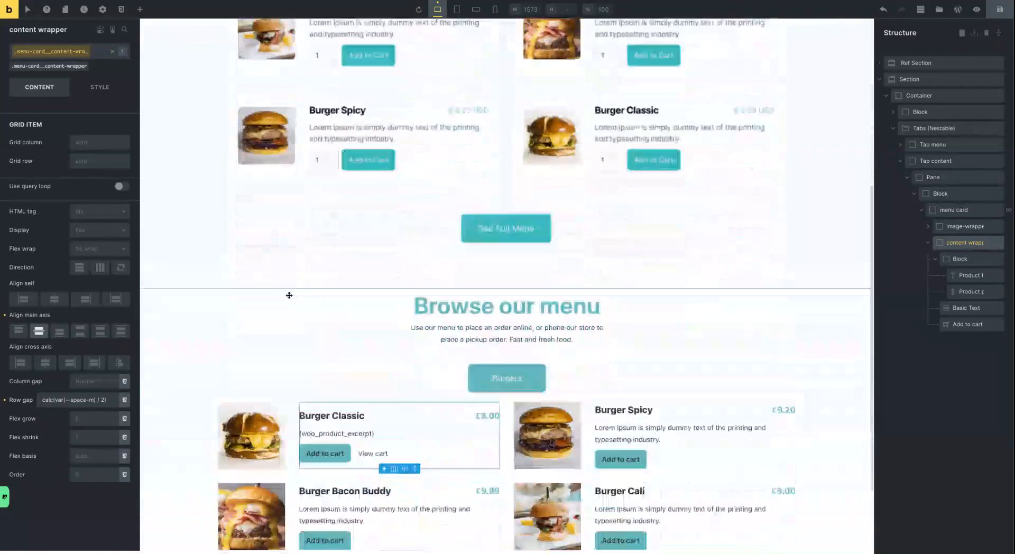
# Set the object fit of the image inside the menu card's image wrapper to Cover
pyautogui.click(929, 229)
pyautogui.click(959, 243)
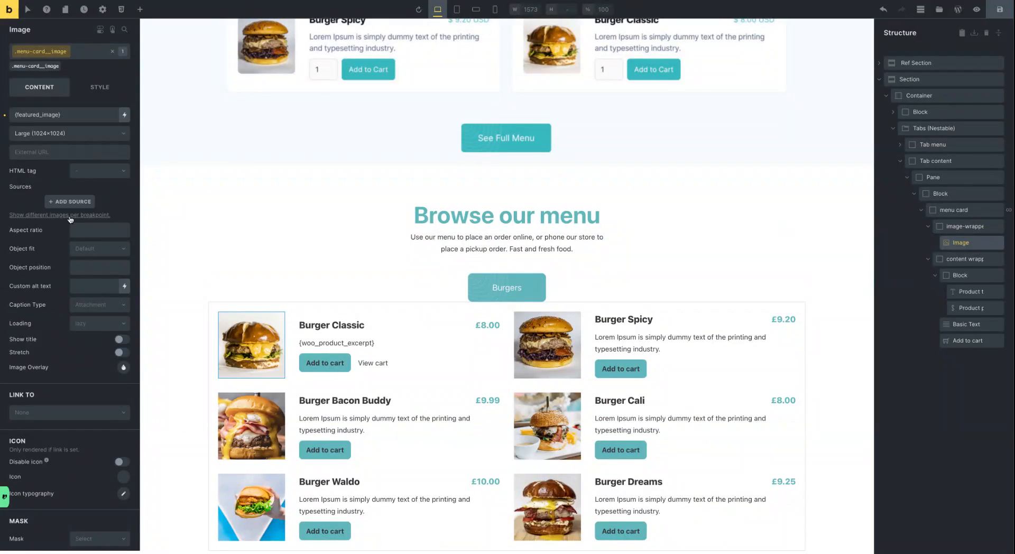
pyautogui.click(90, 249)
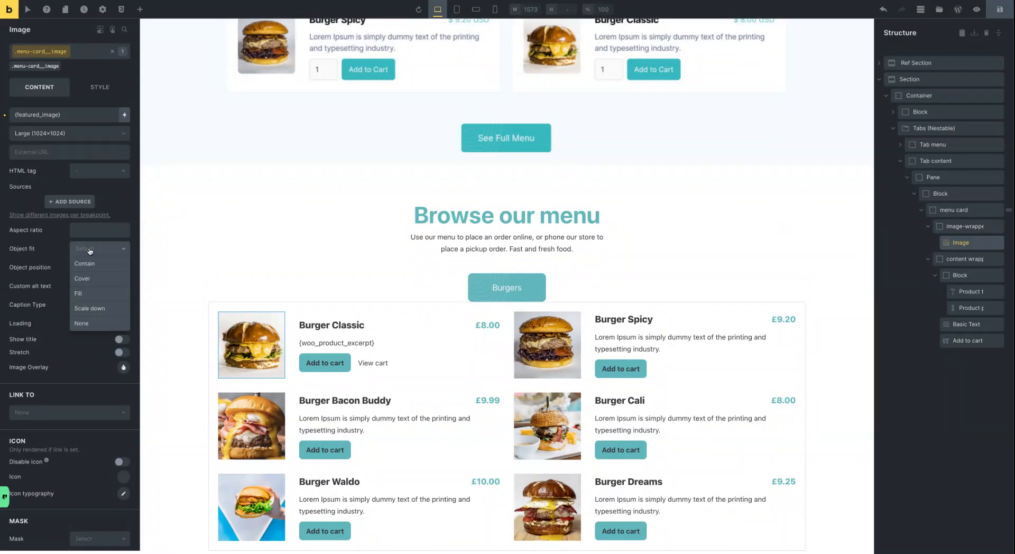
pyautogui.click(90, 278)
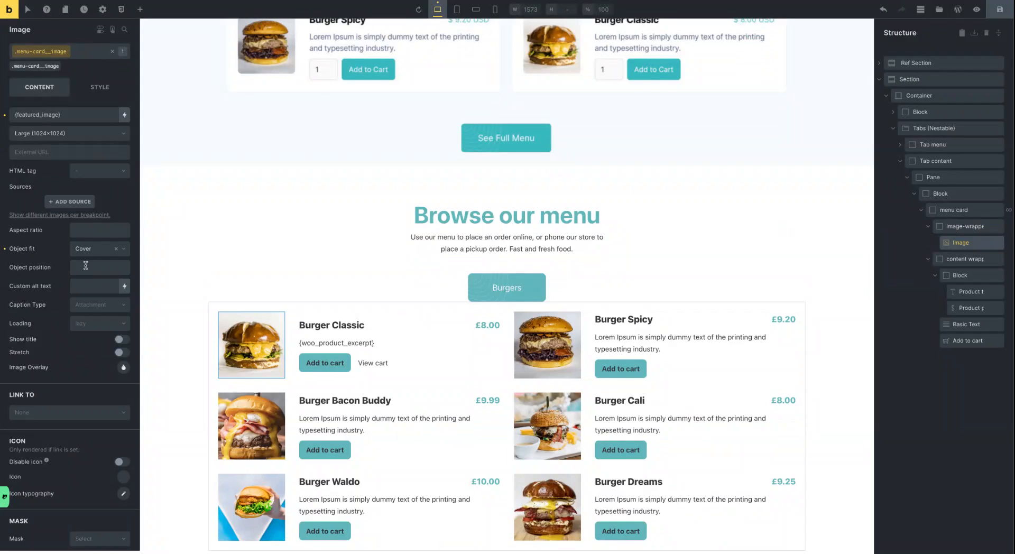
# Round all four corners of the menu card's image wrapper using the radius variable as its border radius
pyautogui.click(957, 227)
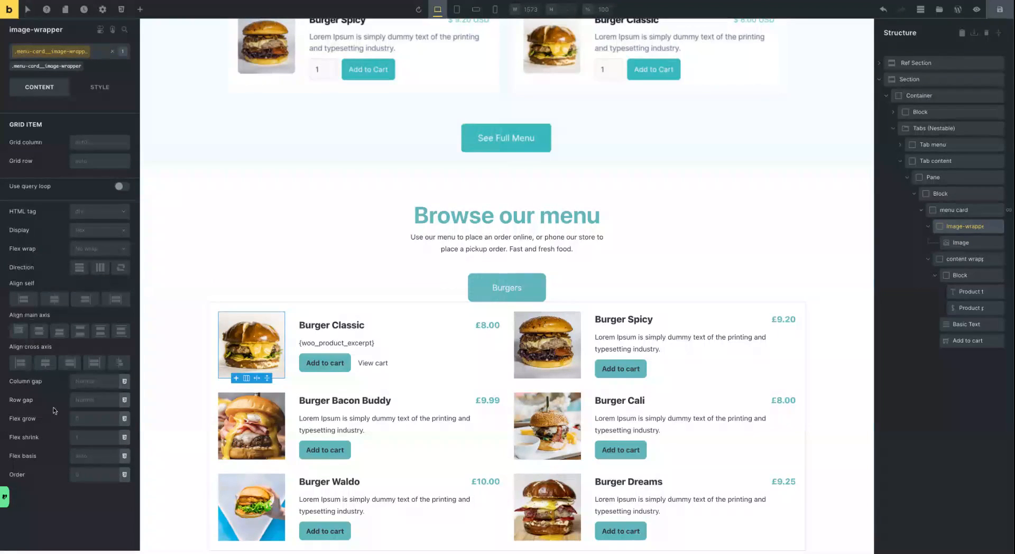
pyautogui.click(90, 88)
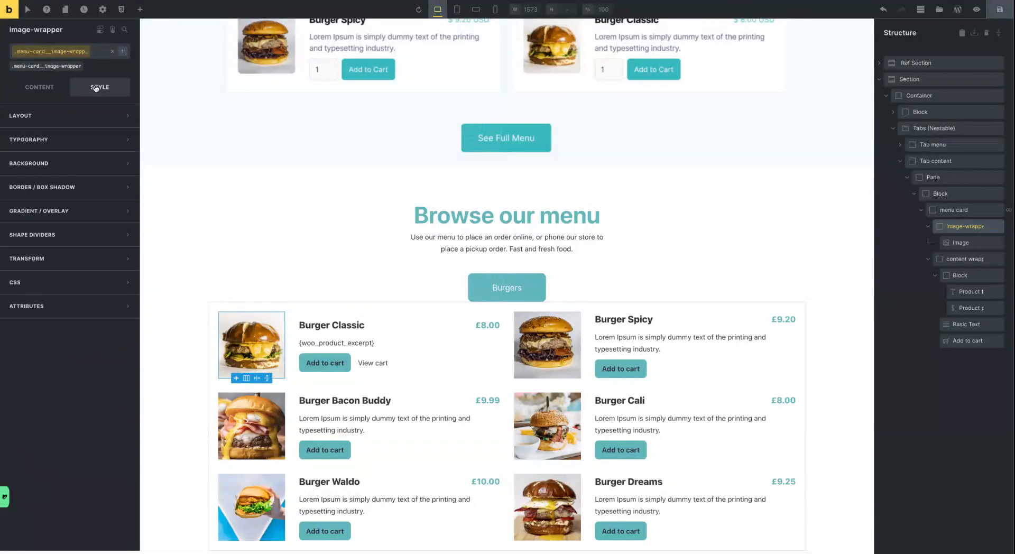
pyautogui.click(32, 189)
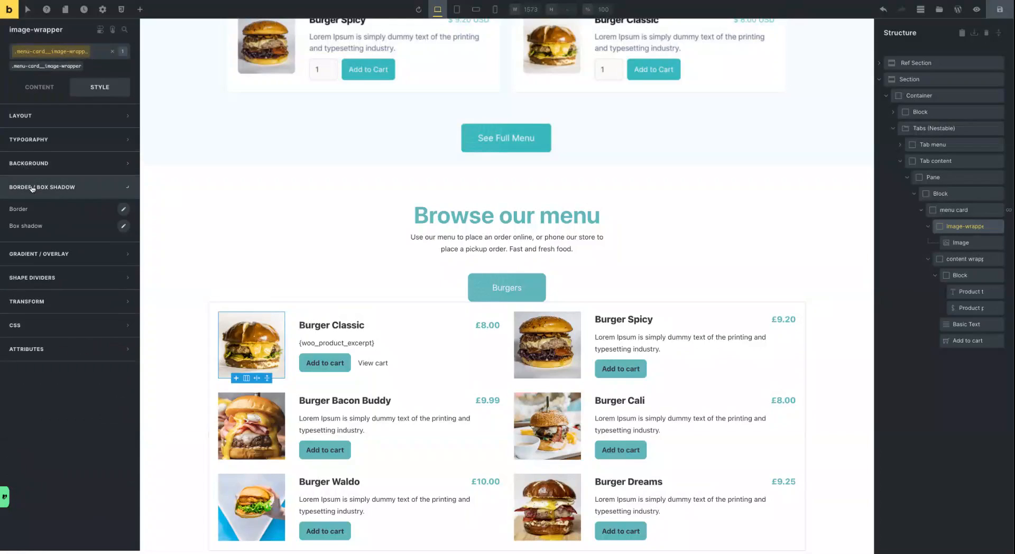
pyautogui.click(122, 211)
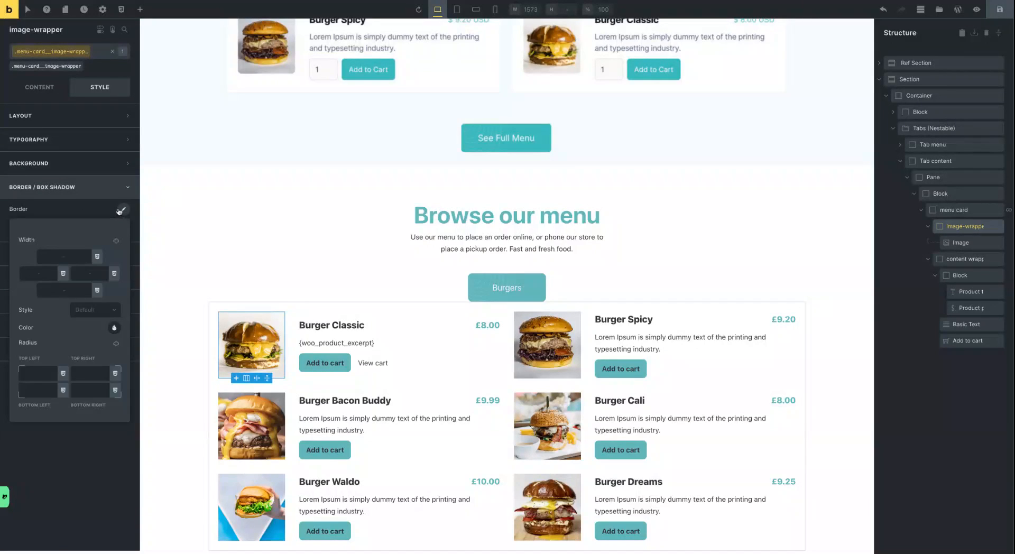
pyautogui.click(63, 374)
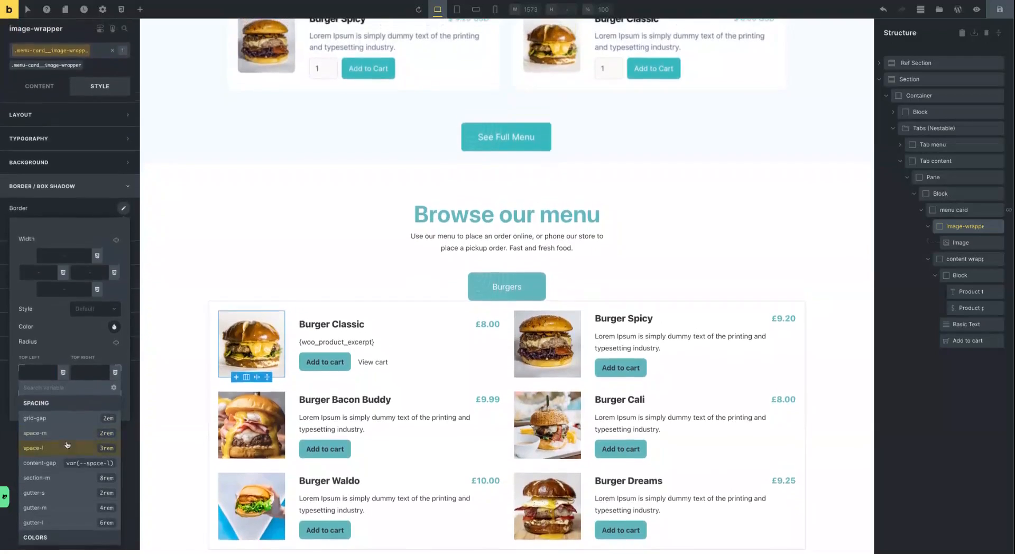
pyautogui.scroll(-2, 67, 445)
pyautogui.click(41, 539)
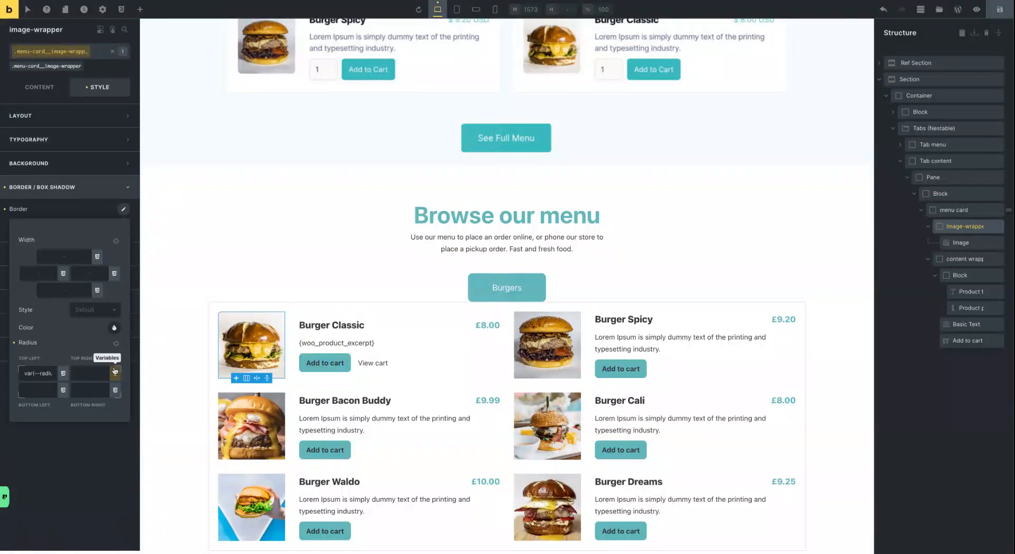
pyautogui.click(116, 344)
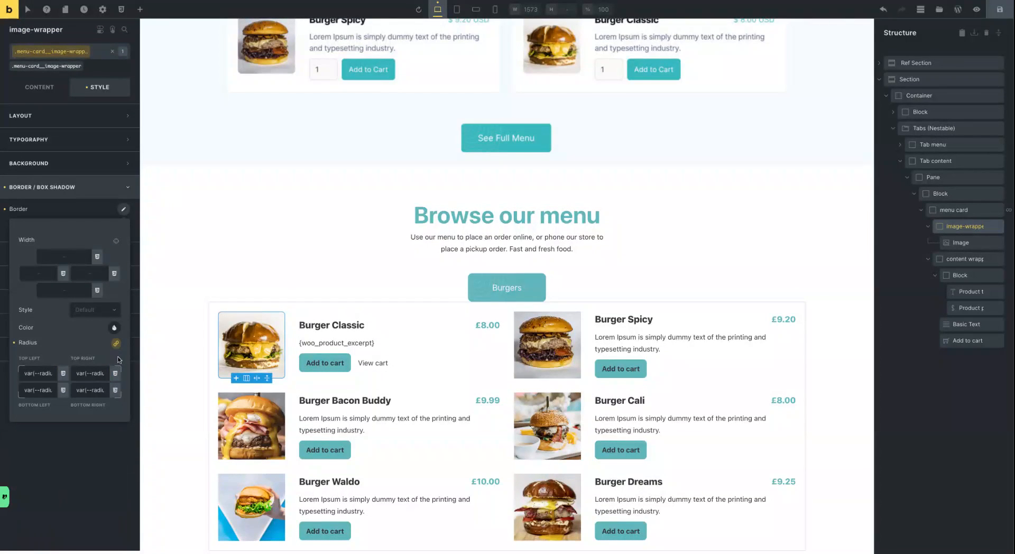
pyautogui.click(190, 213)
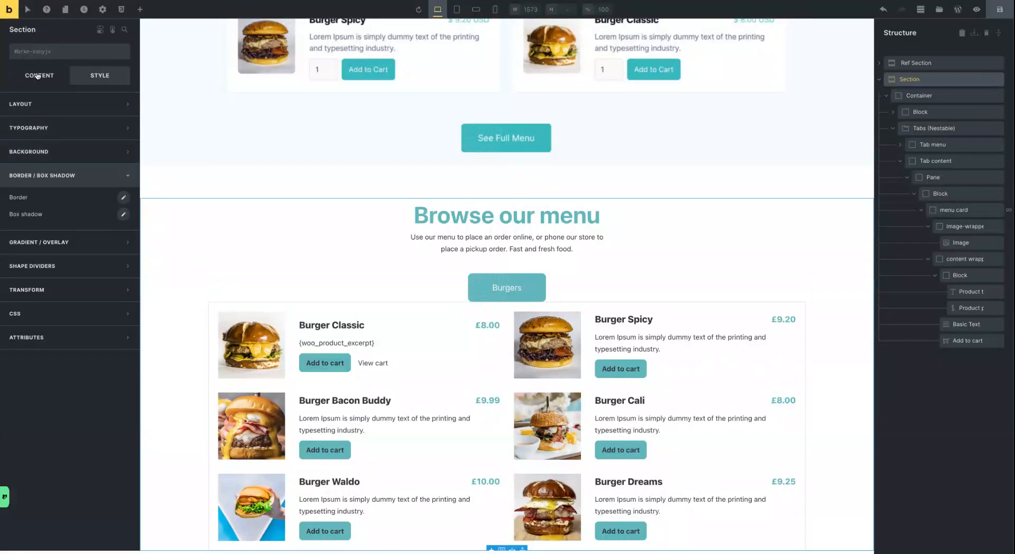
# Set the image wrapper's overflow to hidden and compare the product images with the reference menu
pyautogui.click(963, 226)
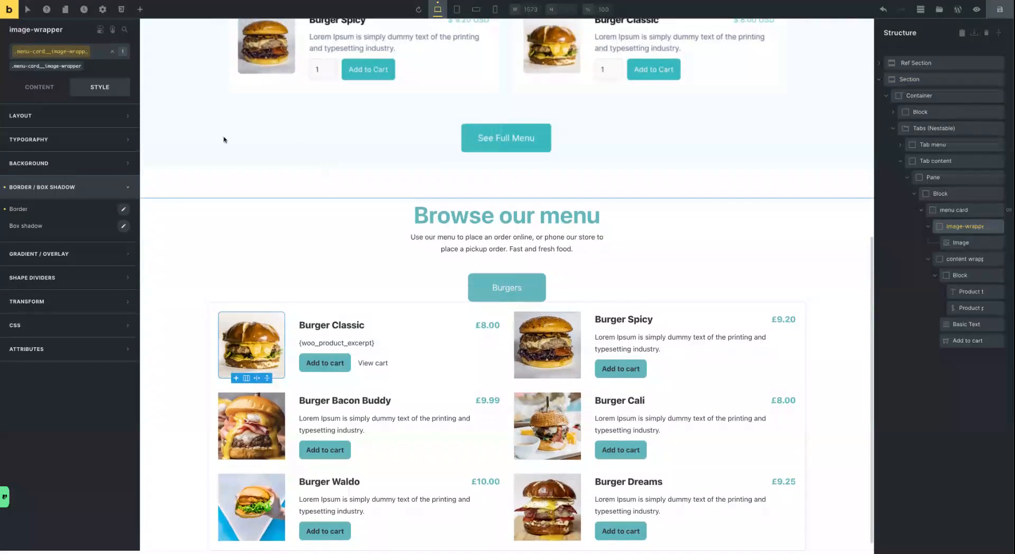
pyautogui.click(38, 121)
pyautogui.scroll(-6, 56, 344)
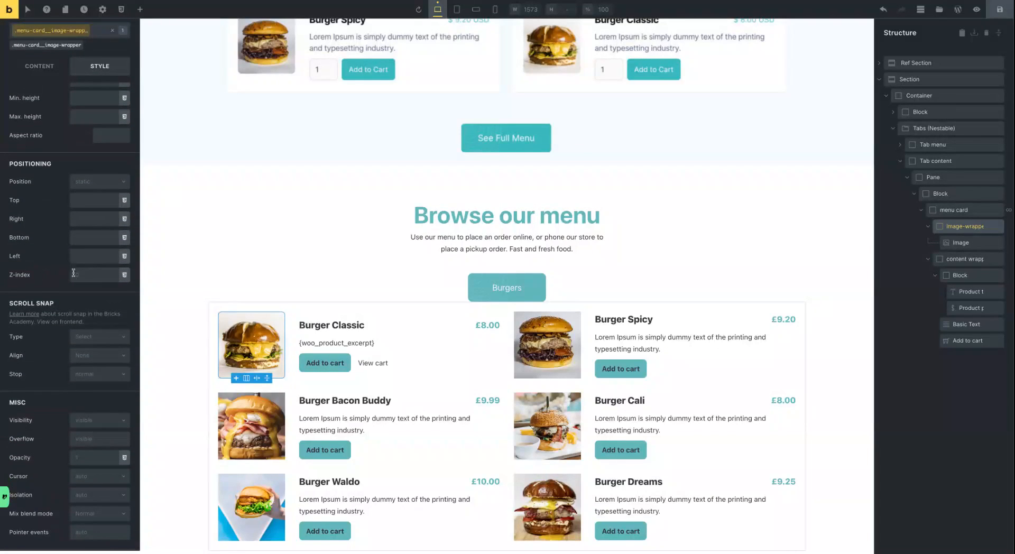
pyautogui.scroll(-2, 68, 272)
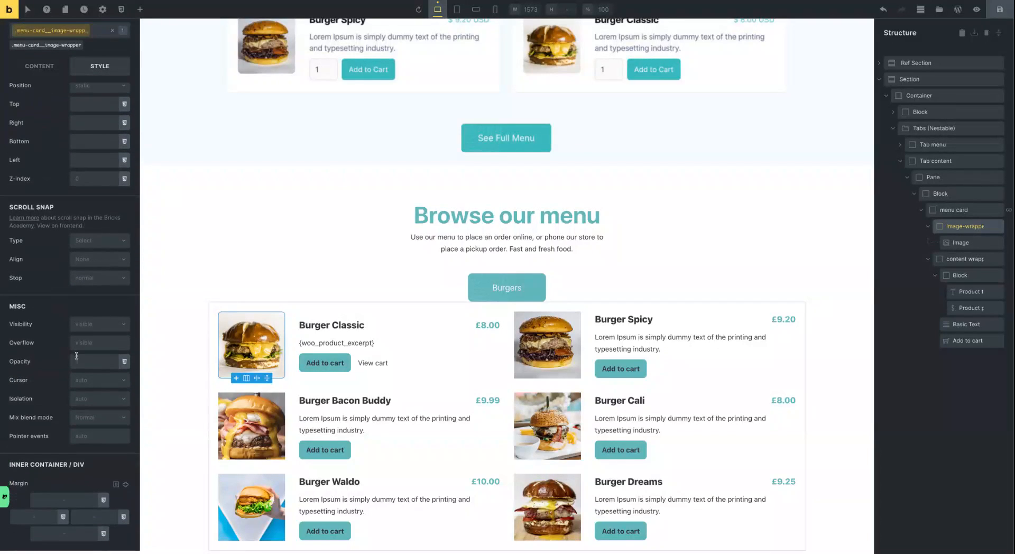
pyautogui.click(78, 345)
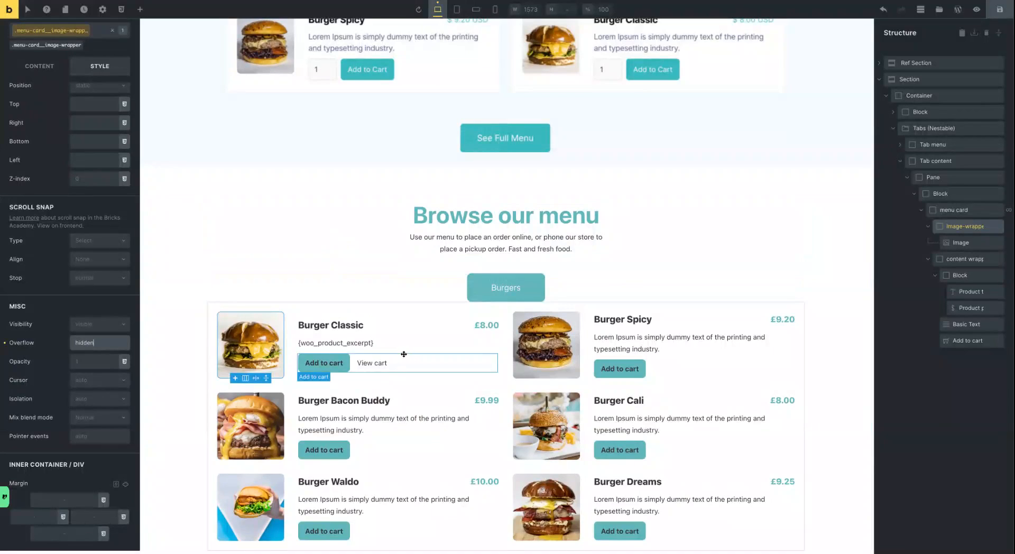
pyautogui.scroll(4, 369, 296)
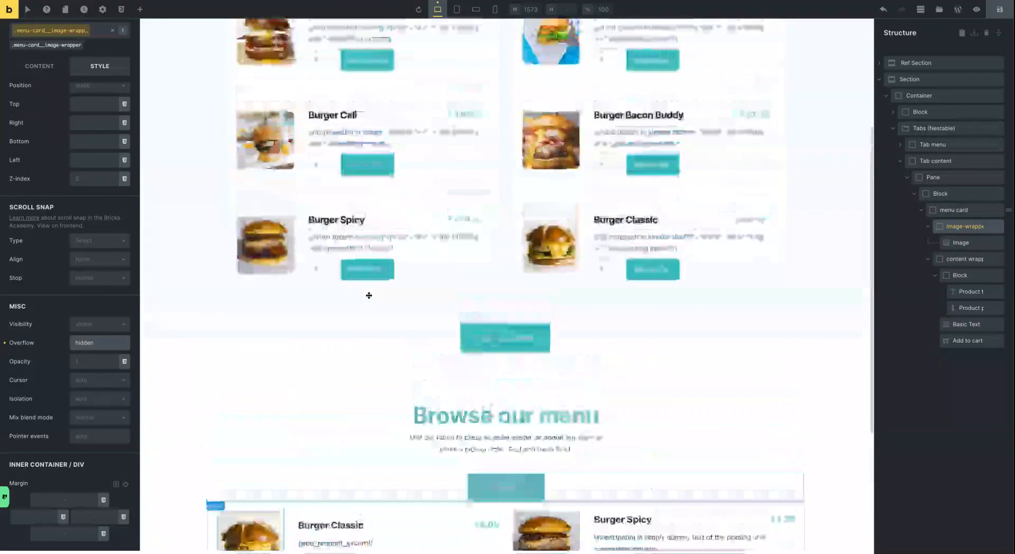
pyautogui.scroll(-3, 369, 295)
pyautogui.scroll(3, 369, 296)
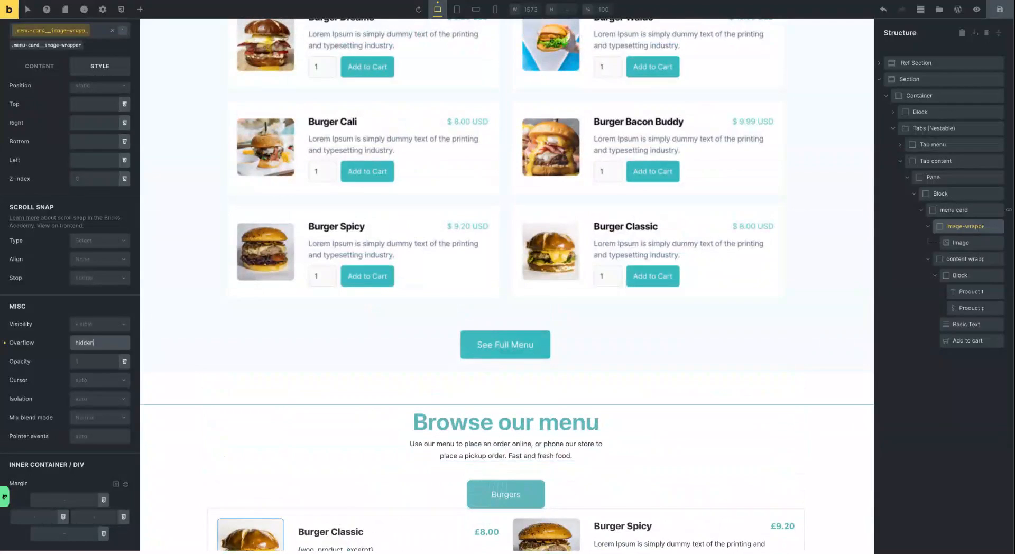
pyautogui.scroll(-2, 335, 288)
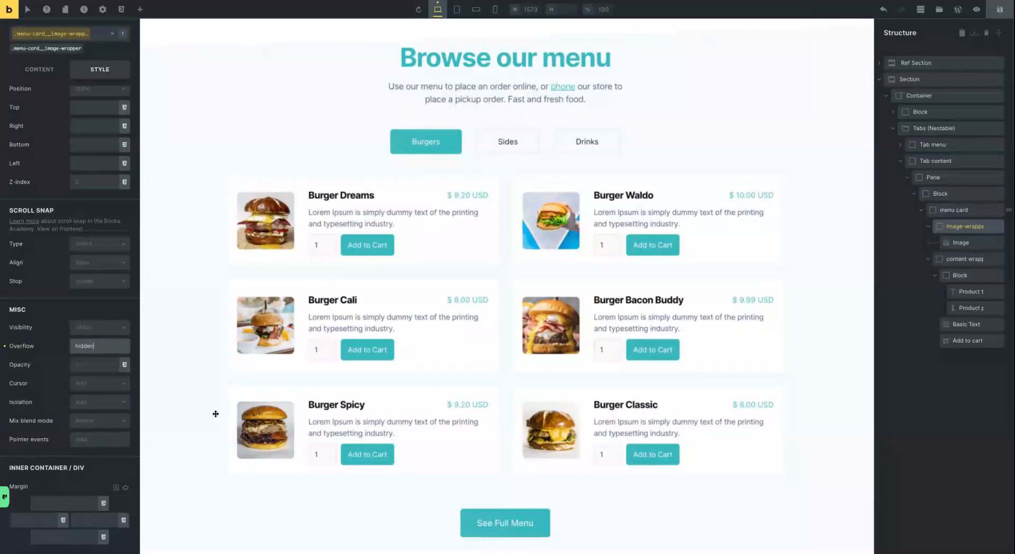
pyautogui.scroll(-8, 213, 256)
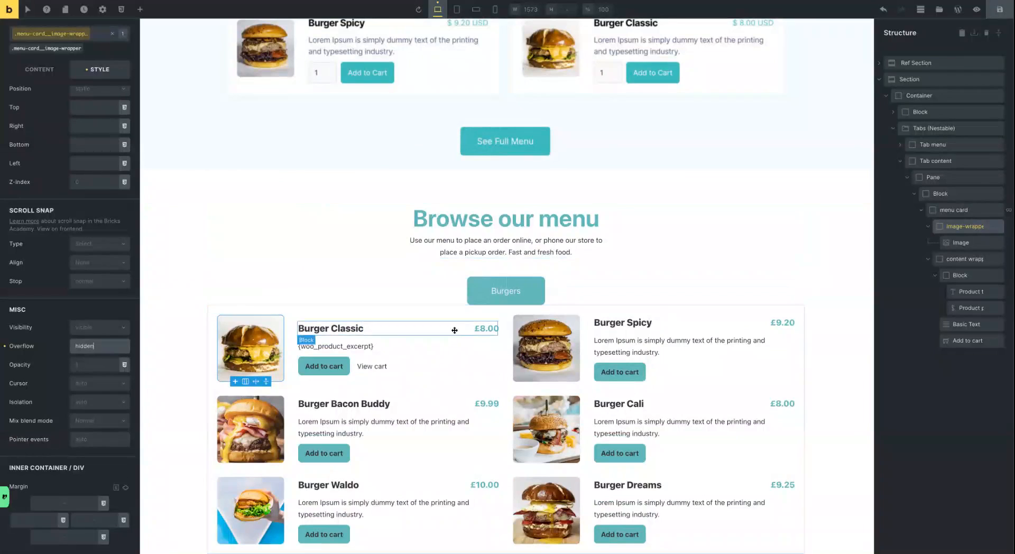
# Set BG-Shape-Content-1.svg from the media library as the menu section's background image and compare it with the reference menu
pyautogui.click(183, 247)
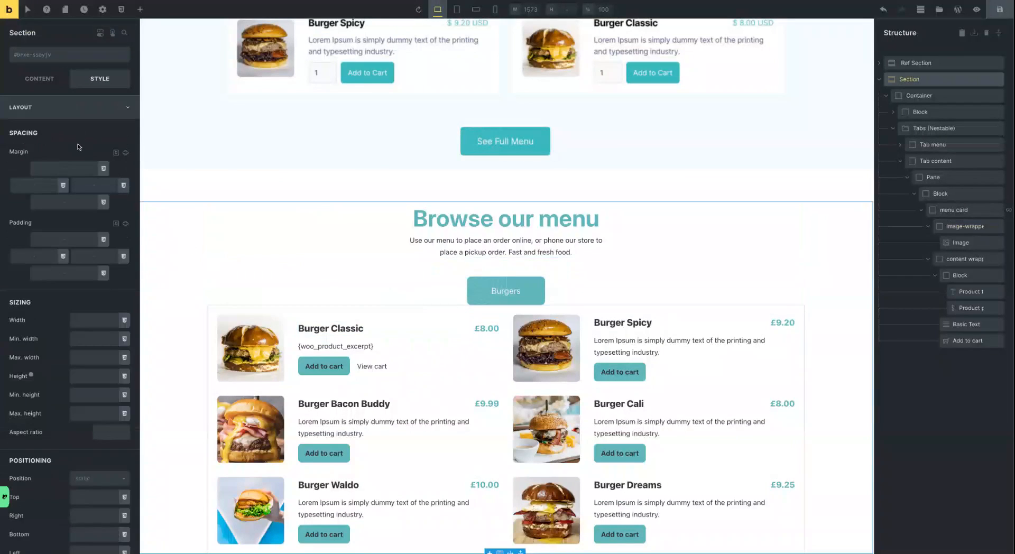
pyautogui.click(31, 109)
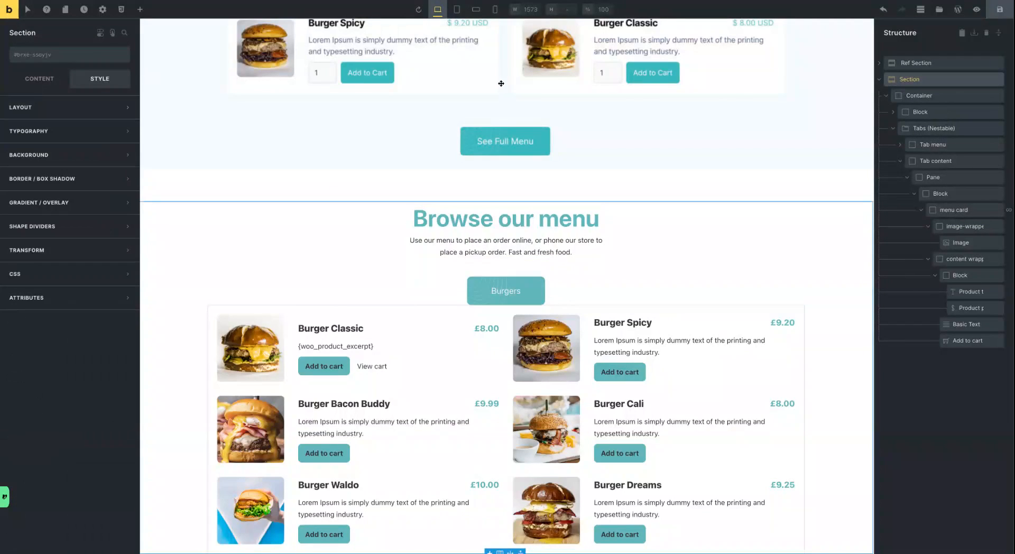
pyautogui.click(41, 155)
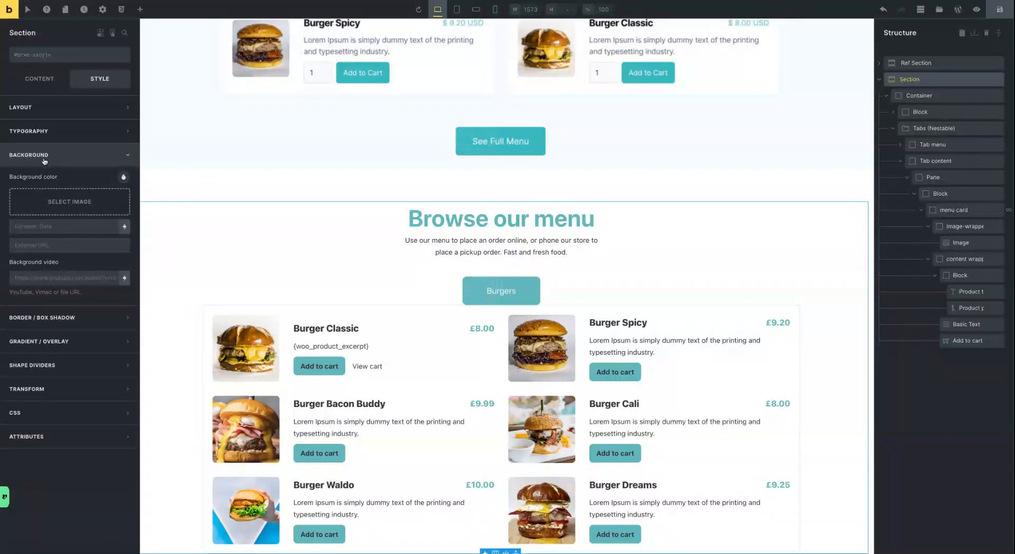
pyautogui.click(84, 207)
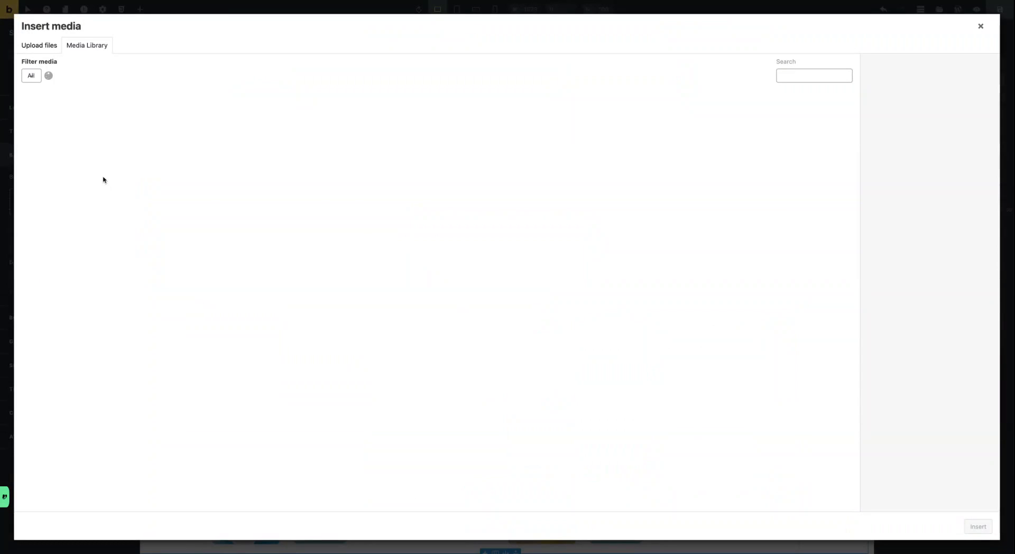
pyautogui.click(814, 132)
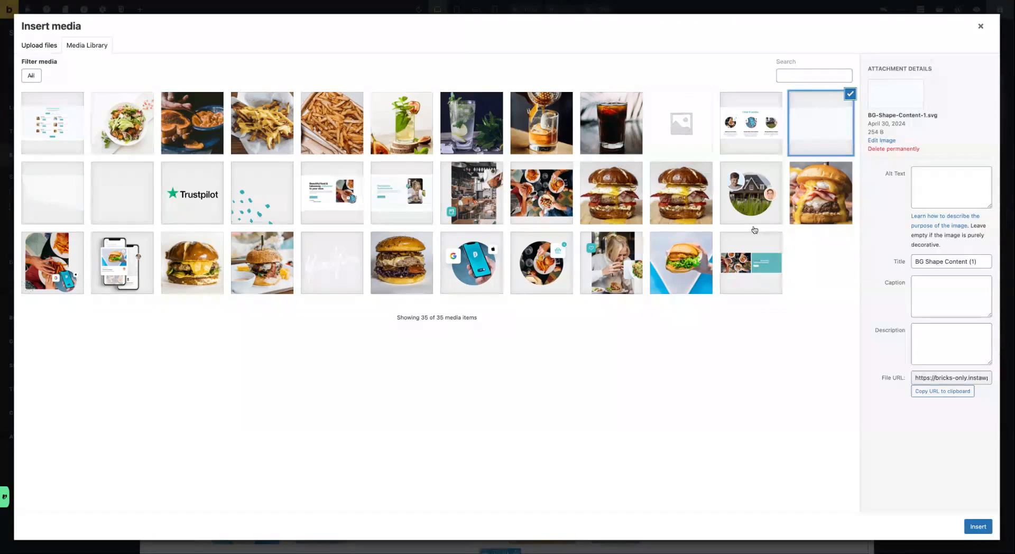
pyautogui.click(978, 526)
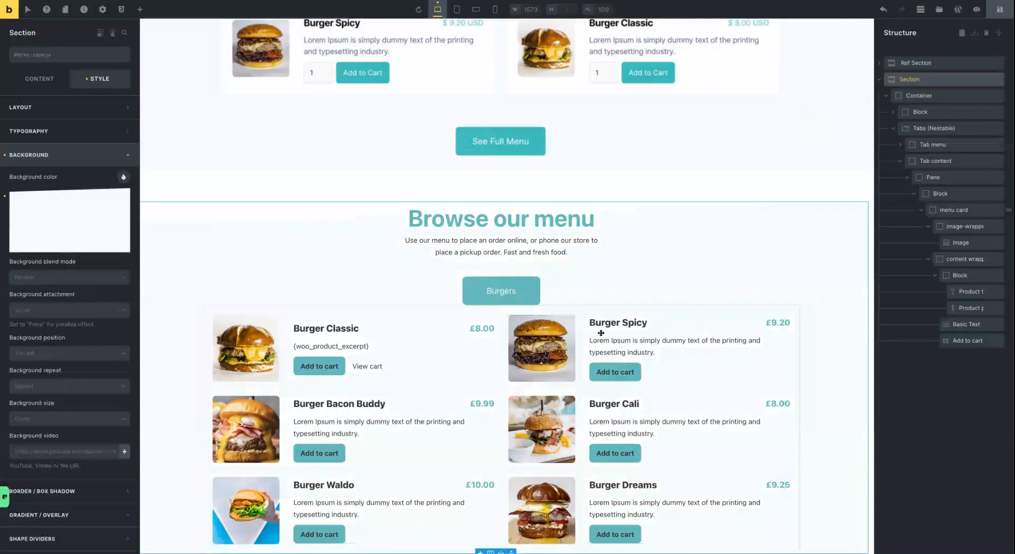
pyautogui.scroll(6, 533, 291)
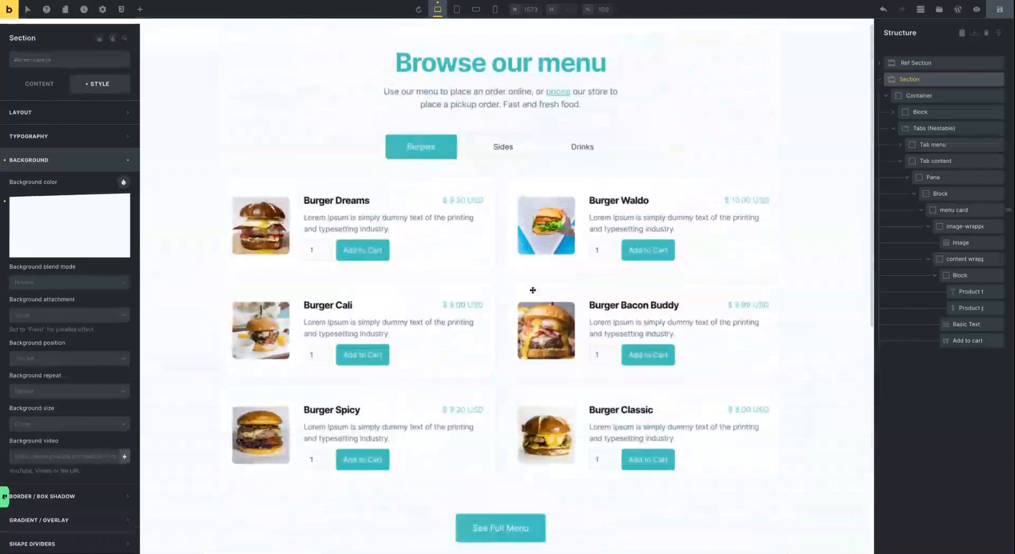
pyautogui.scroll(-5, 532, 290)
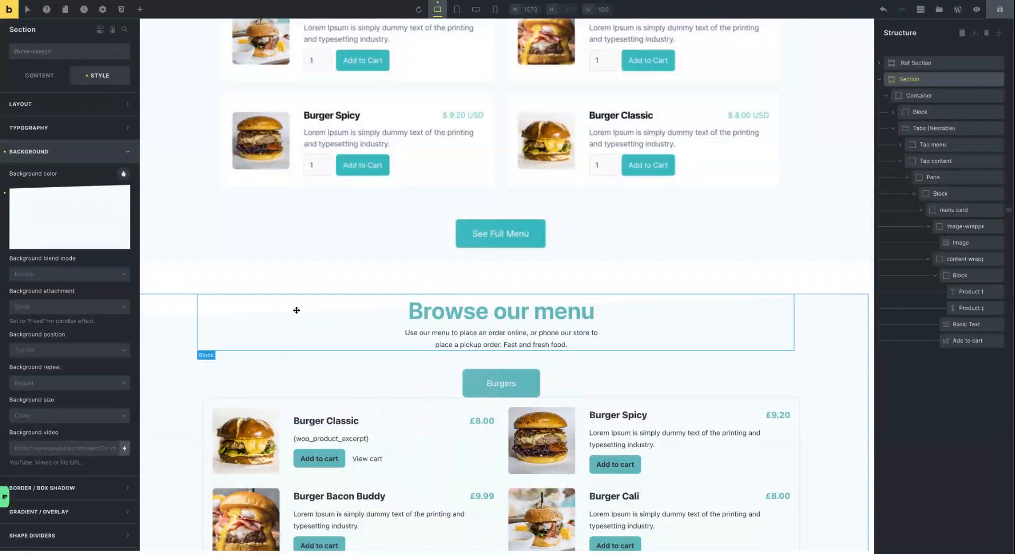
pyautogui.scroll(-2, 179, 323)
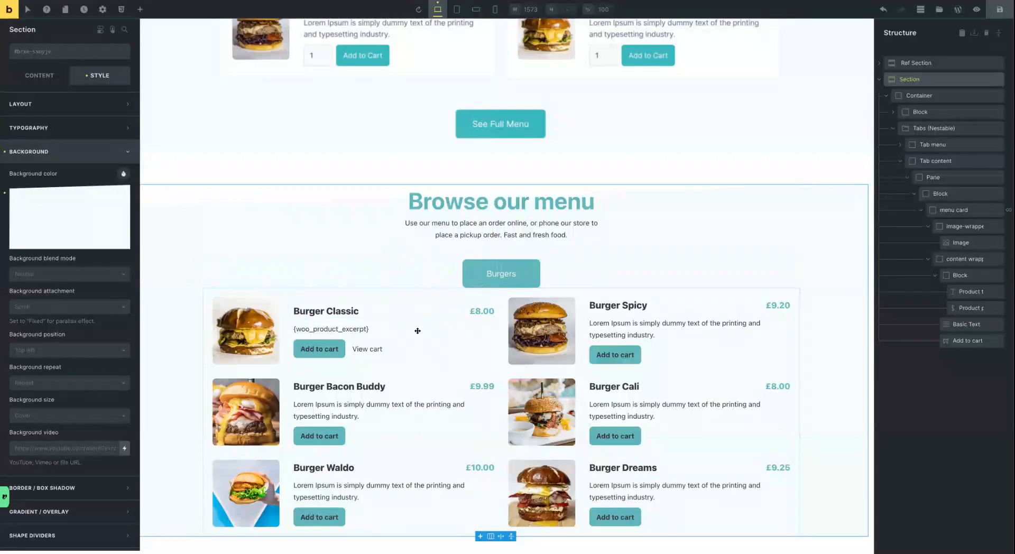
pyautogui.scroll(6, 418, 331)
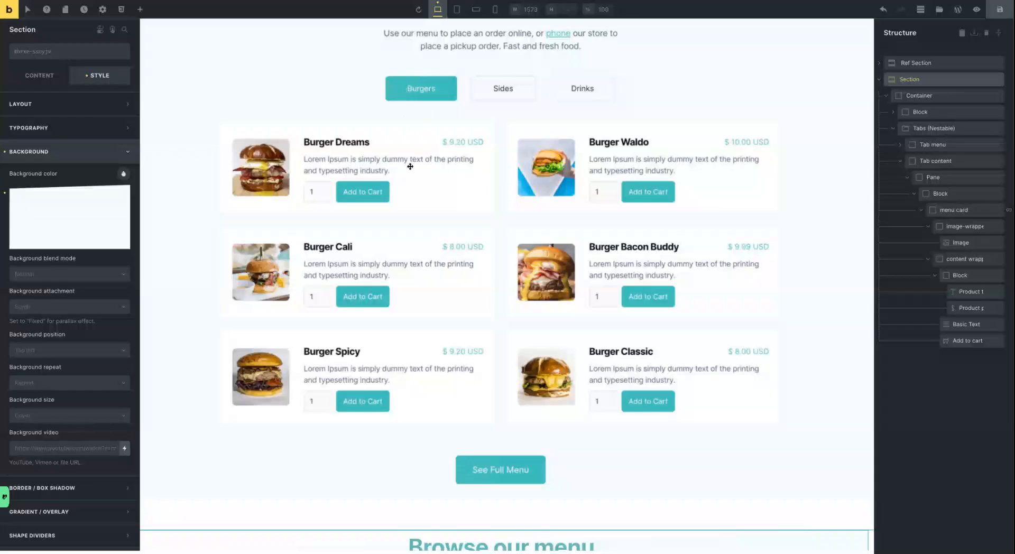
pyautogui.scroll(-6, 413, 166)
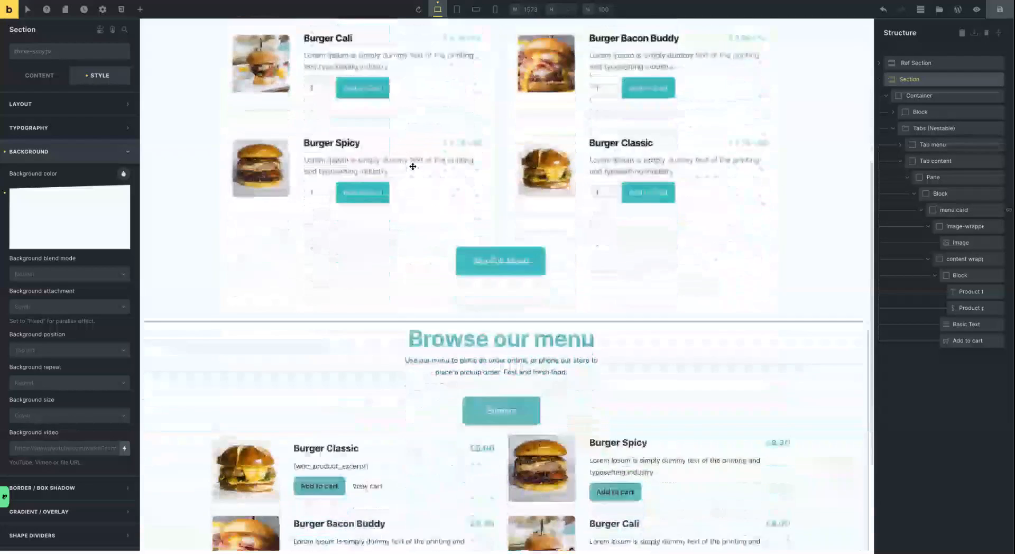
# Try the space-xl variable as the top margin of the Tabs (Nestable) element and clear that margin again
pyautogui.click(384, 278)
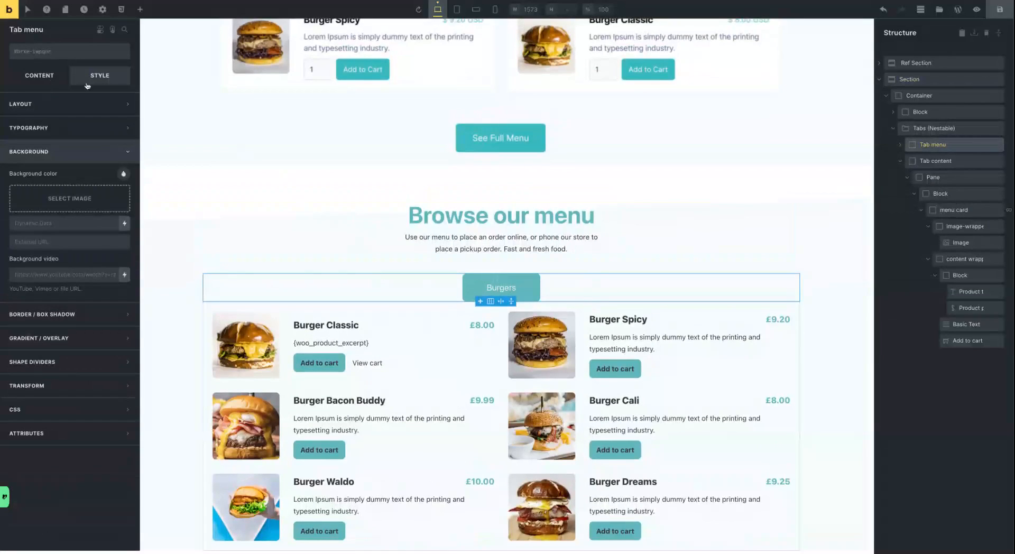
pyautogui.click(970, 128)
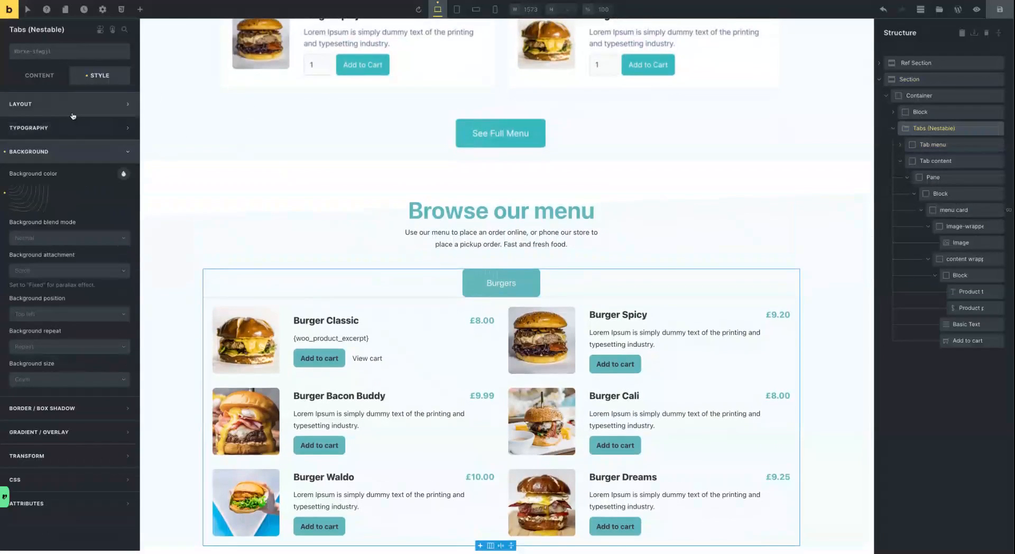
pyautogui.click(41, 154)
pyautogui.click(34, 108)
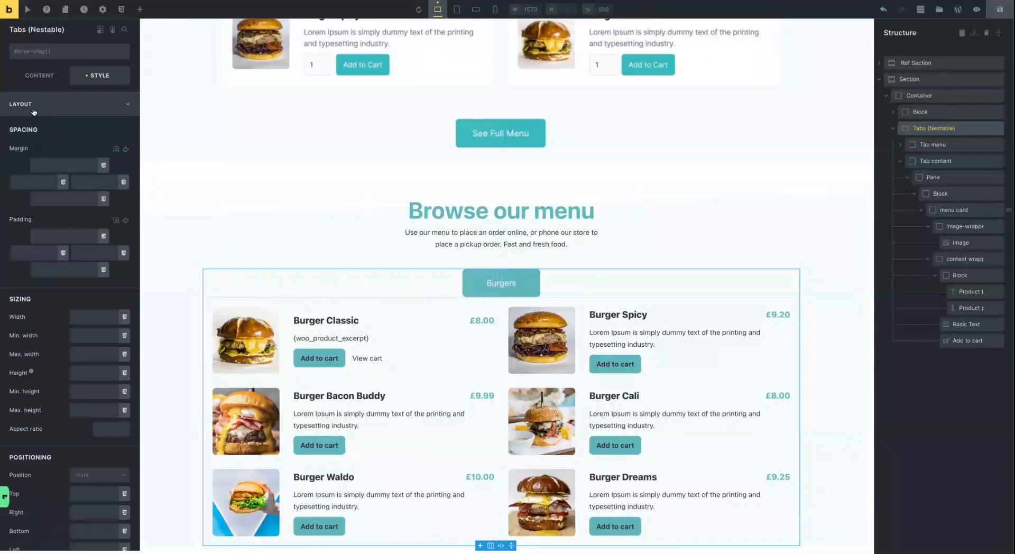
pyautogui.click(103, 165)
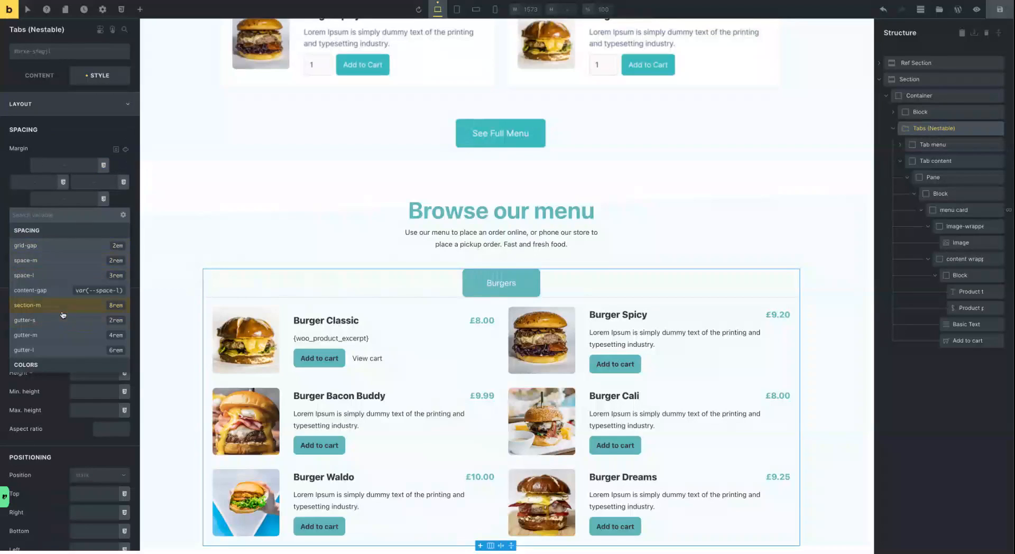
pyautogui.scroll(-3, 61, 312)
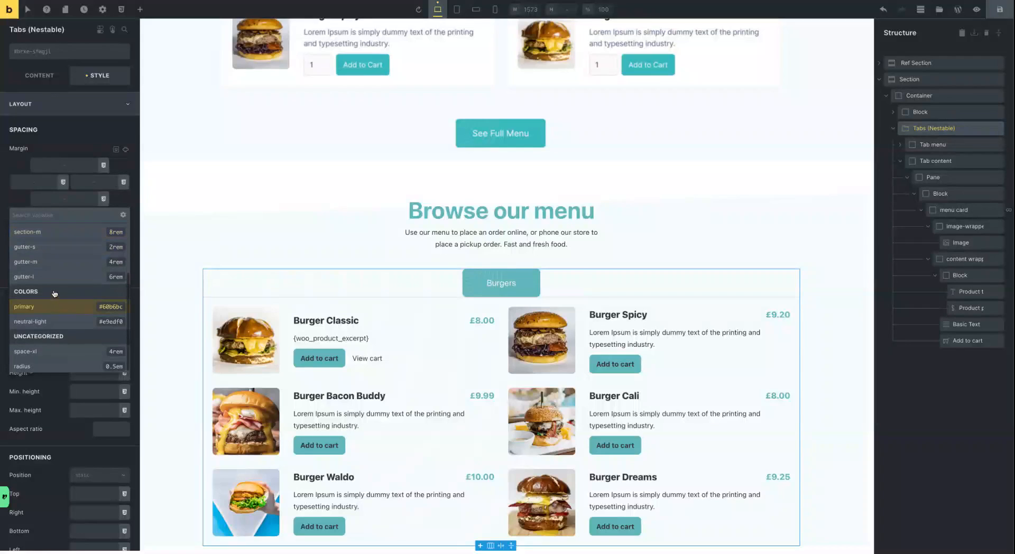
pyautogui.click(69, 351)
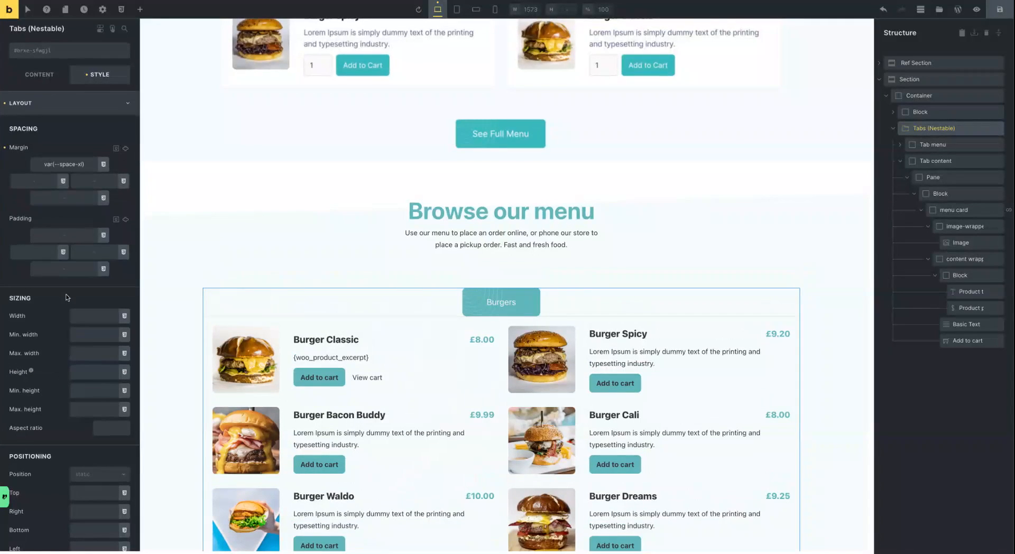
pyautogui.click(5, 147)
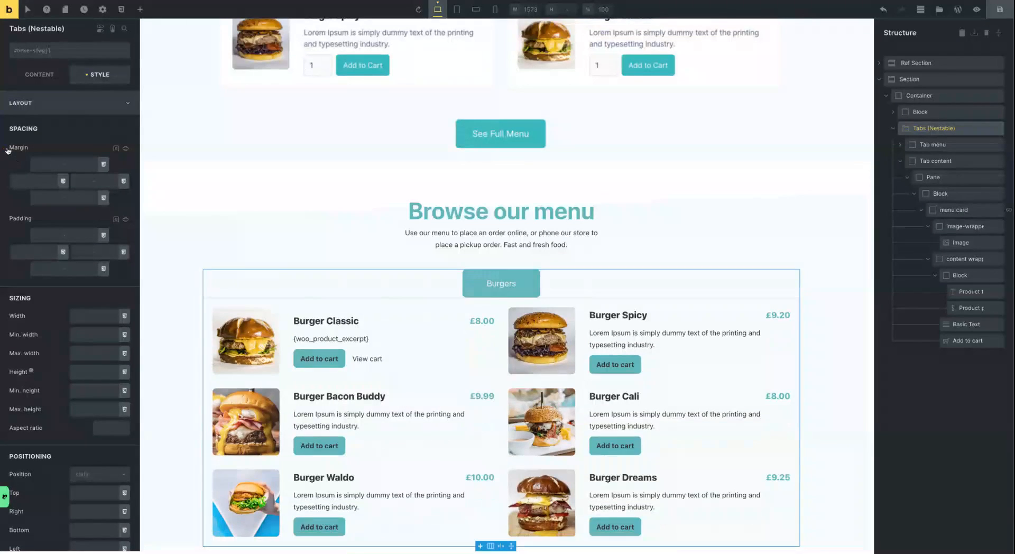
pyautogui.click(29, 104)
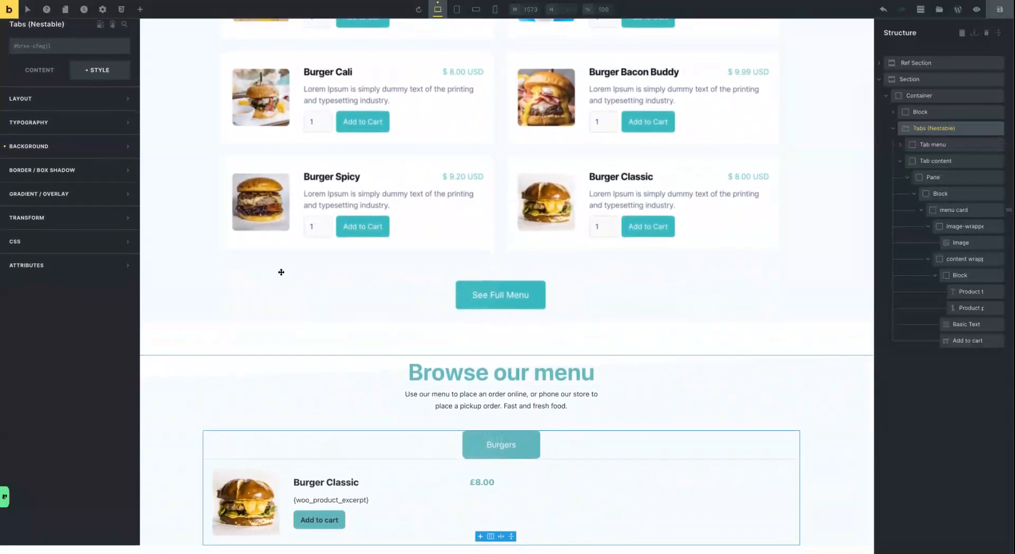
# Examine the layout and flex settings of the Tabs (Nestable) element, its tab content and the pane around the product cards
pyautogui.click(332, 379)
pyautogui.scroll(-3, 332, 379)
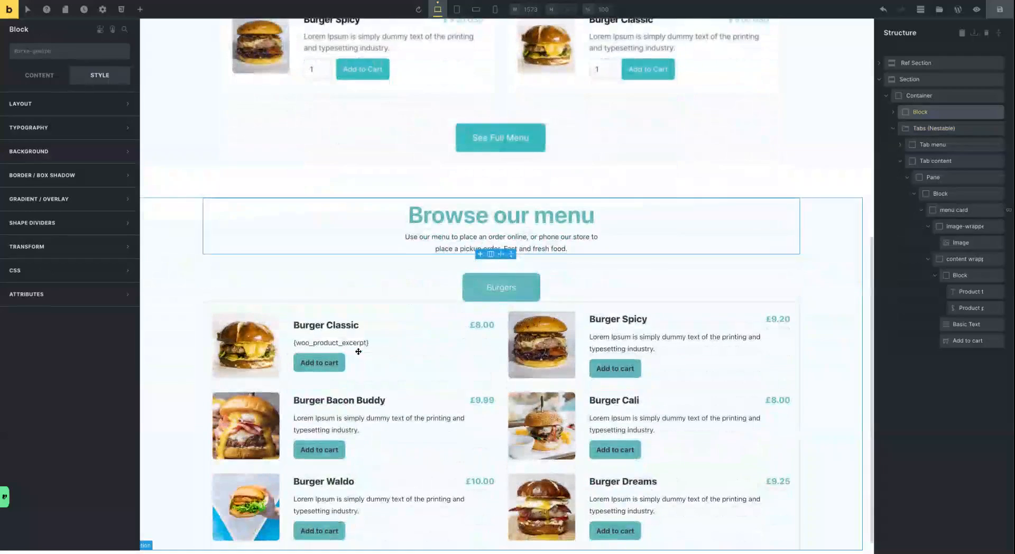
pyautogui.click(426, 292)
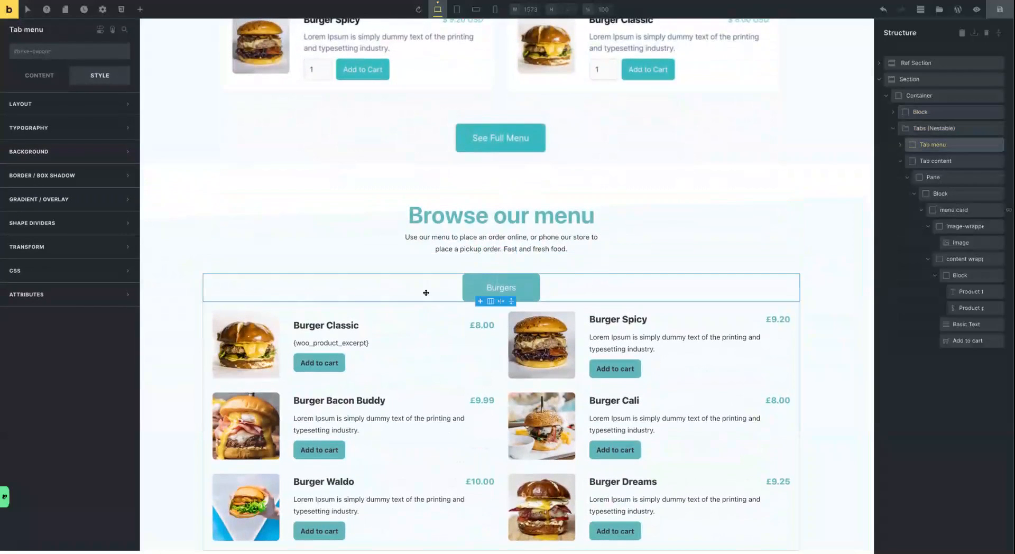
pyautogui.click(925, 127)
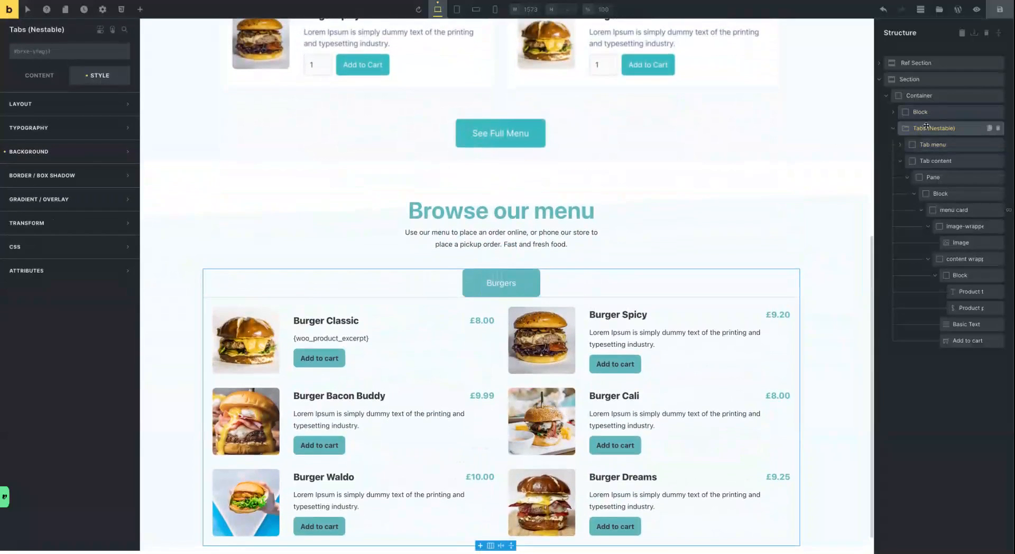
pyautogui.click(18, 108)
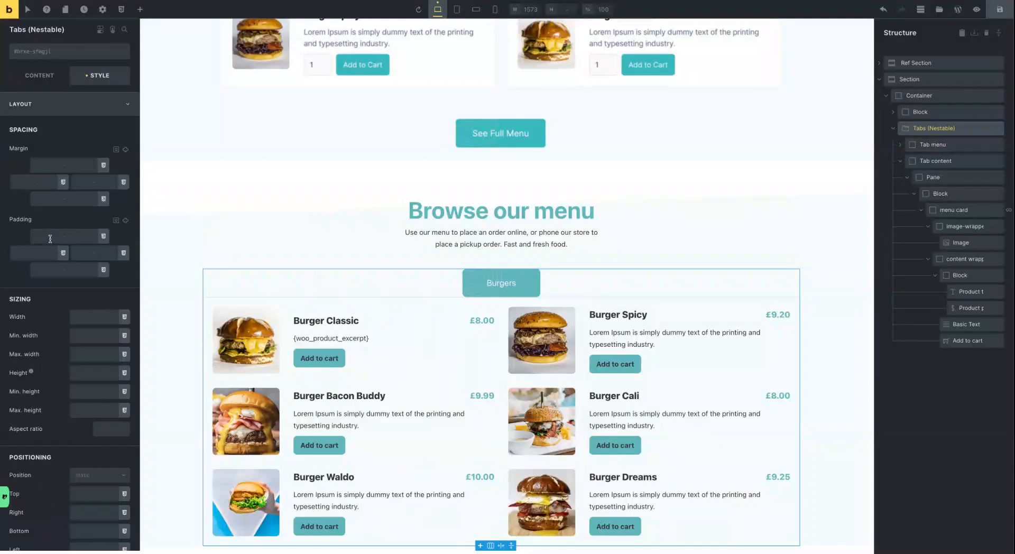
pyautogui.scroll(-7, 61, 290)
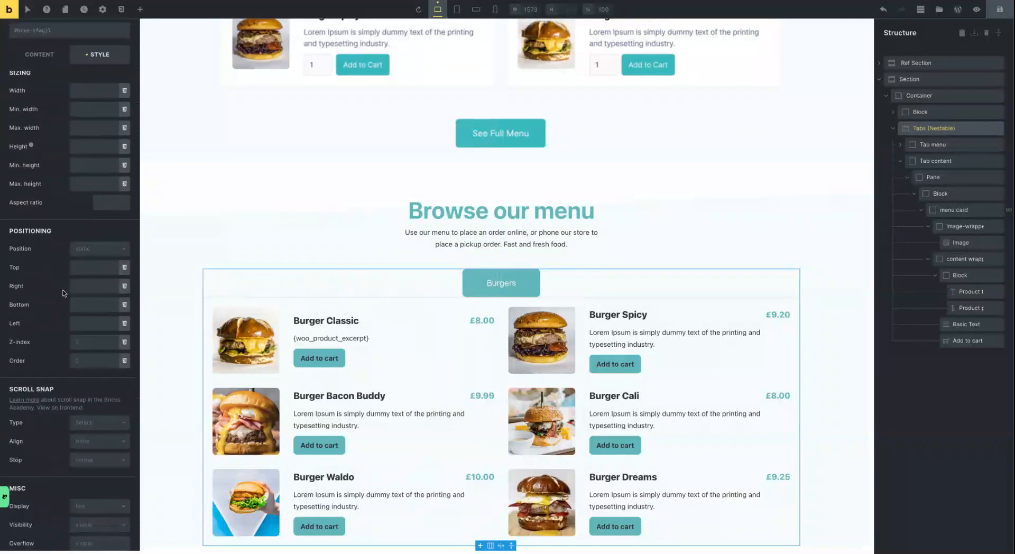
pyautogui.scroll(-7, 62, 293)
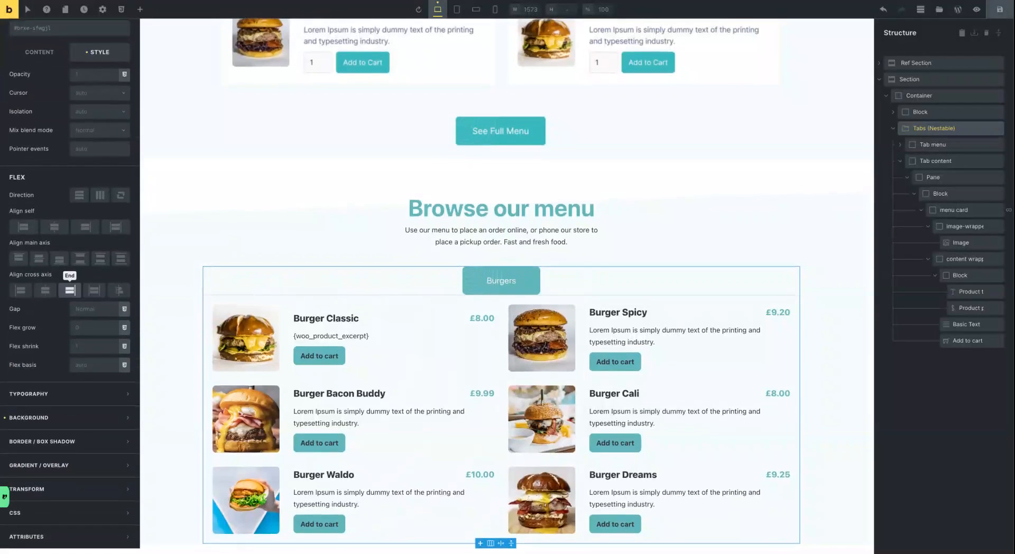
pyautogui.scroll(1, 70, 293)
pyautogui.scroll(8, 69, 316)
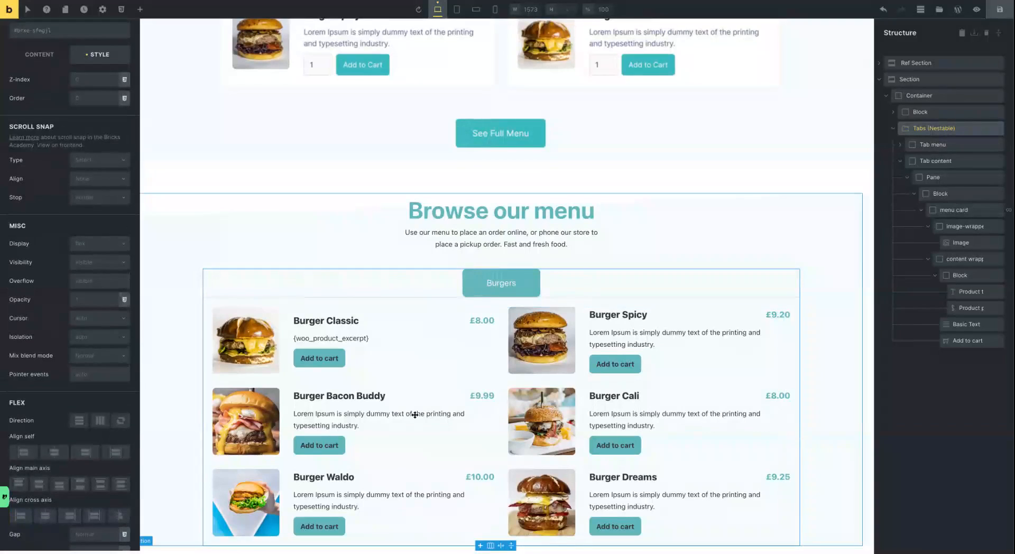
pyautogui.click(309, 303)
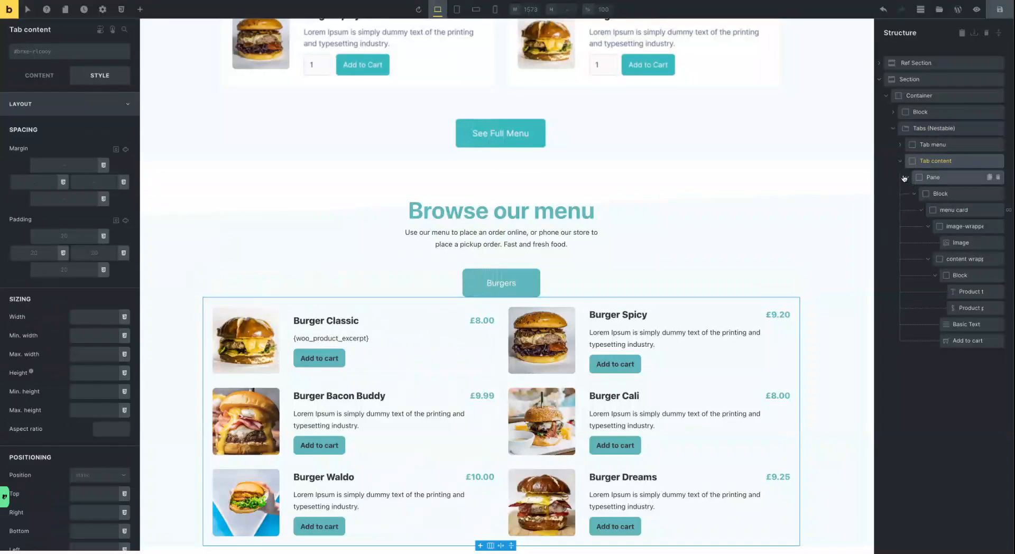
pyautogui.click(937, 179)
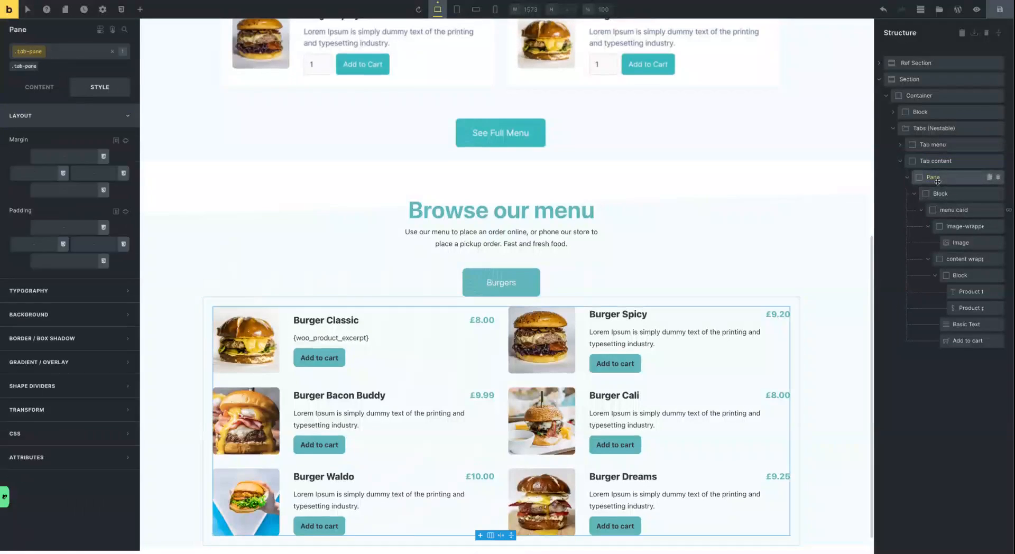
pyautogui.click(34, 90)
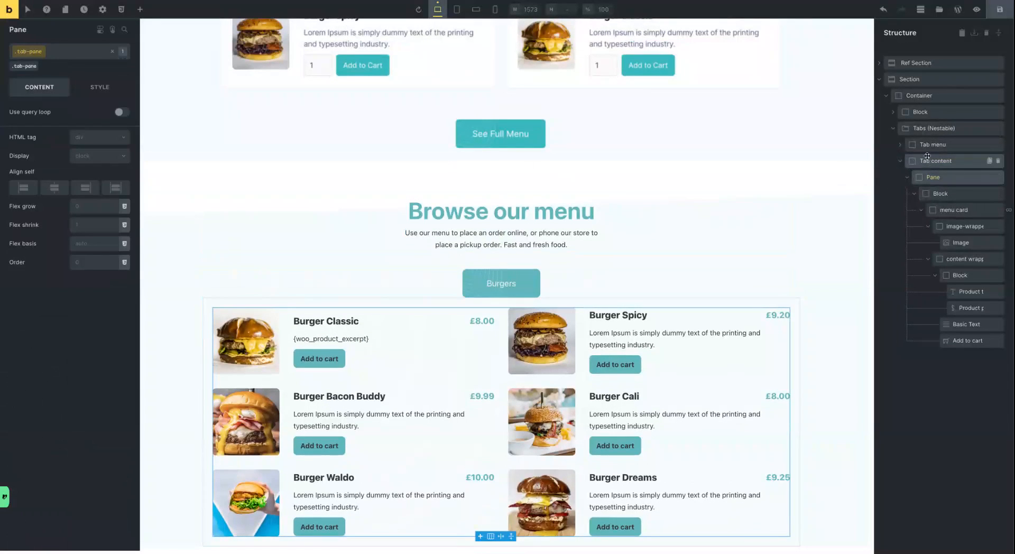
# Remove the content border of the Tabs (Nestable) element and check the menu against the reference
pyautogui.click(924, 128)
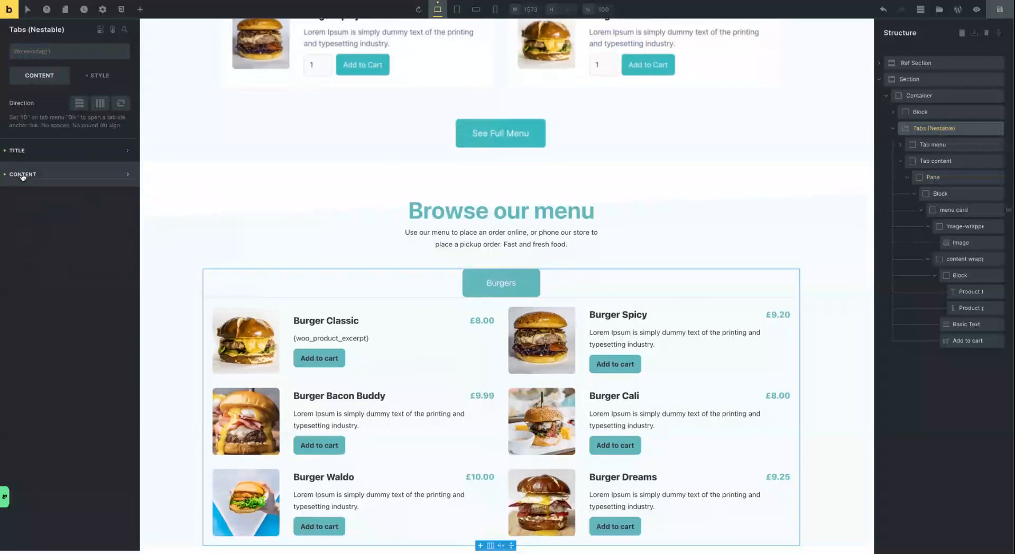
pyautogui.click(23, 175)
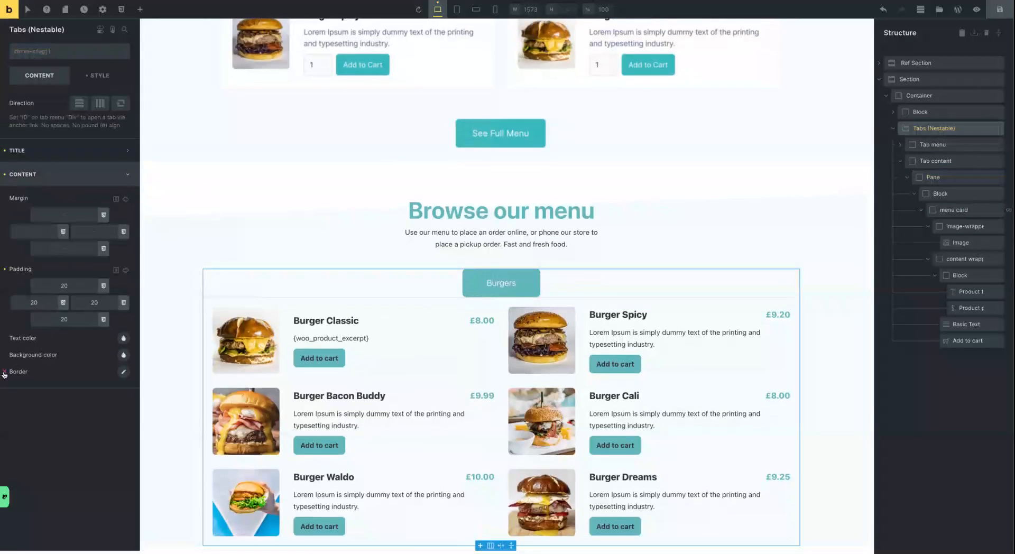
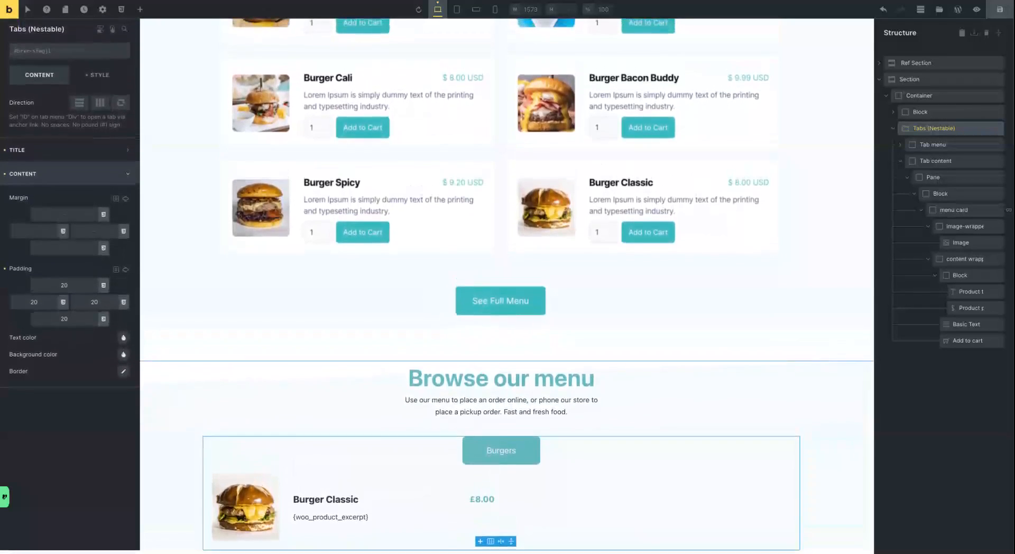
pyautogui.scroll(-3, 452, 308)
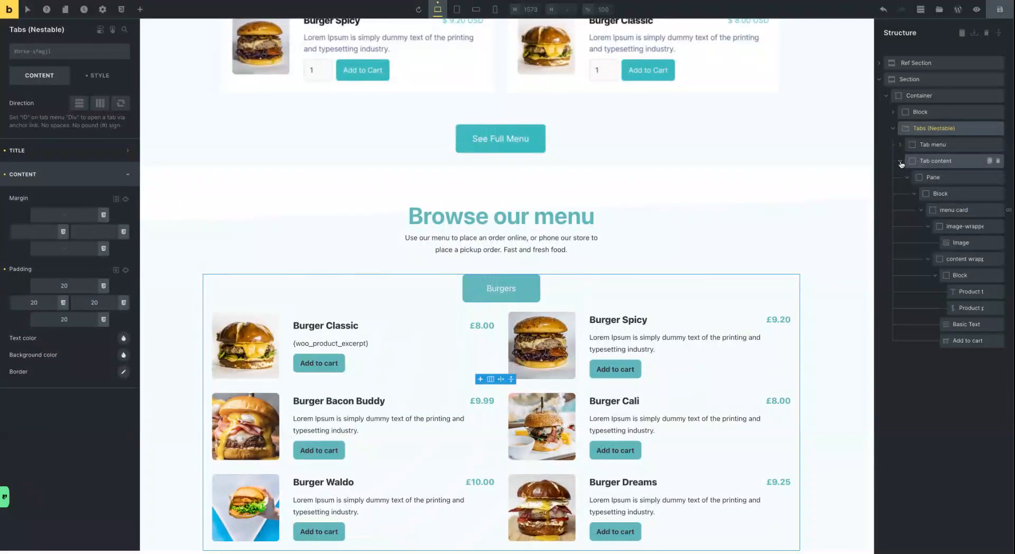
# Examine the Tab content, Pane, grid Block and menu card settings and compare the menu card with the reference cards
pyautogui.click(930, 164)
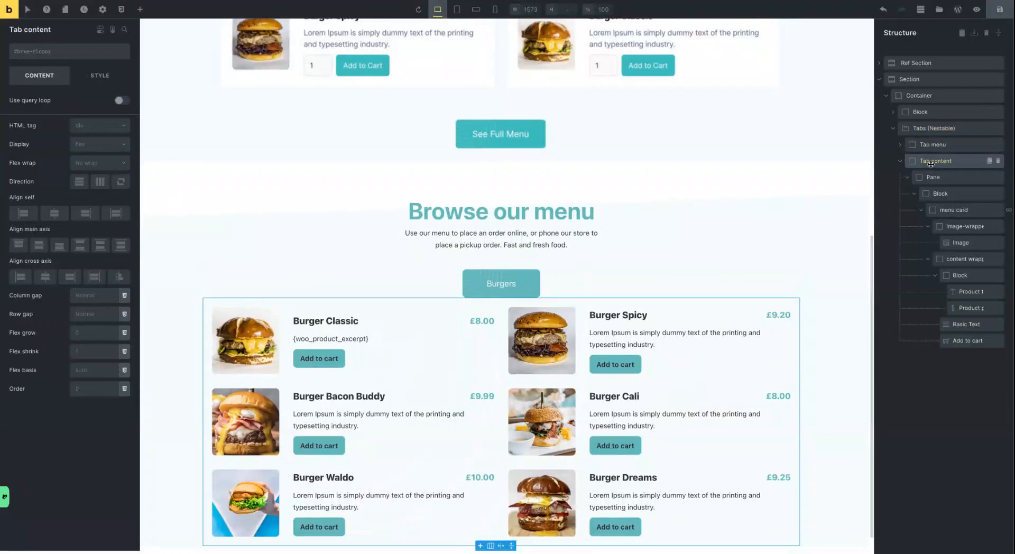
pyautogui.click(935, 178)
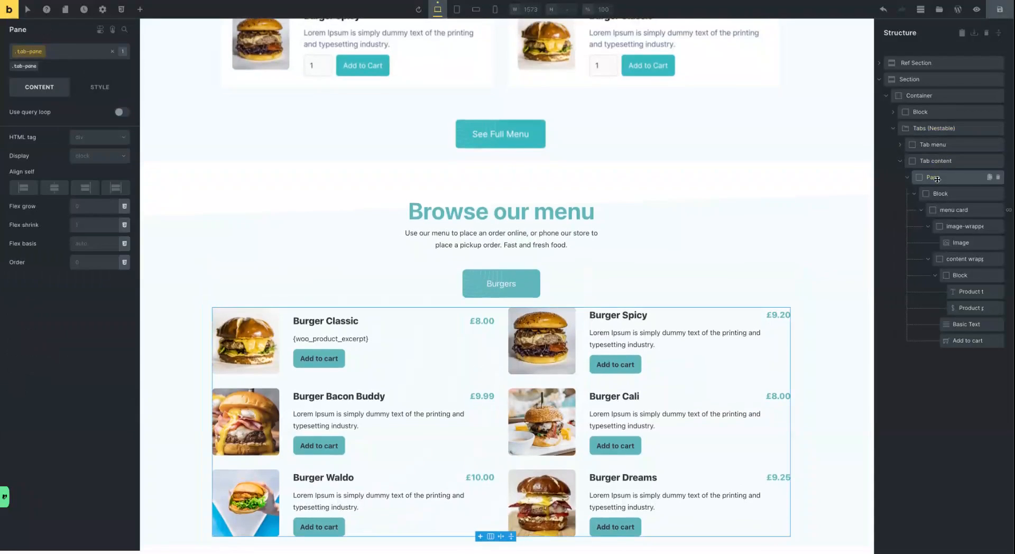
pyautogui.click(944, 196)
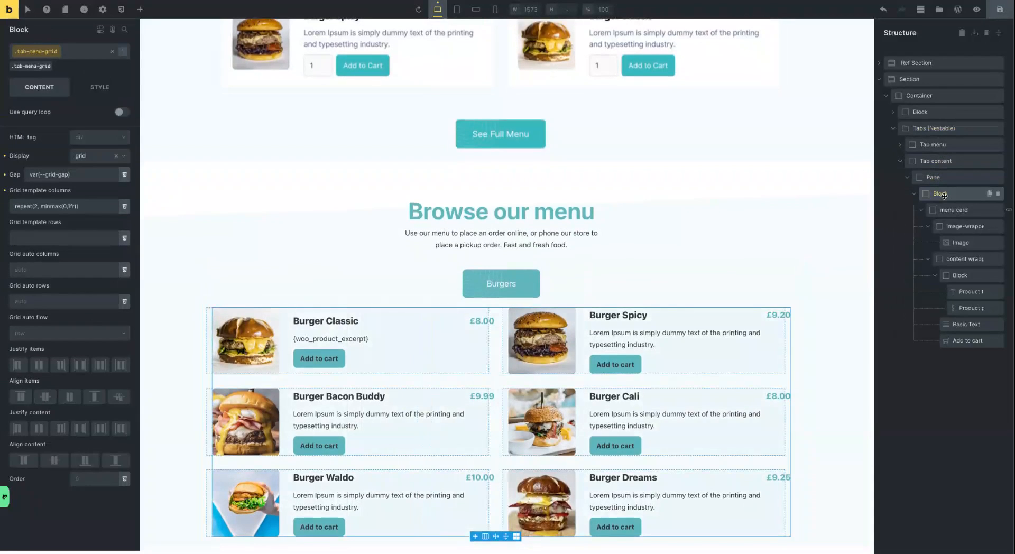
pyautogui.click(946, 210)
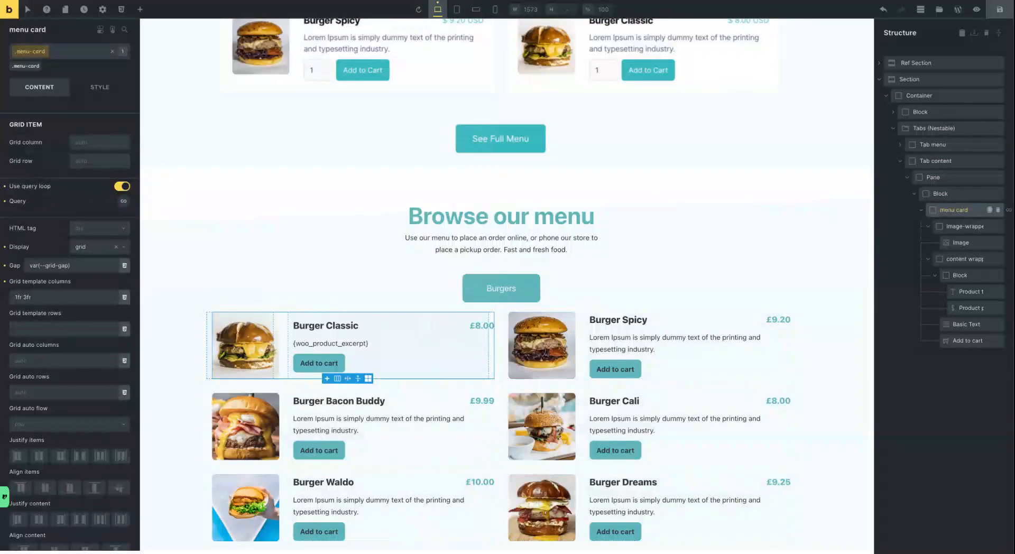
pyautogui.scroll(6, 435, 206)
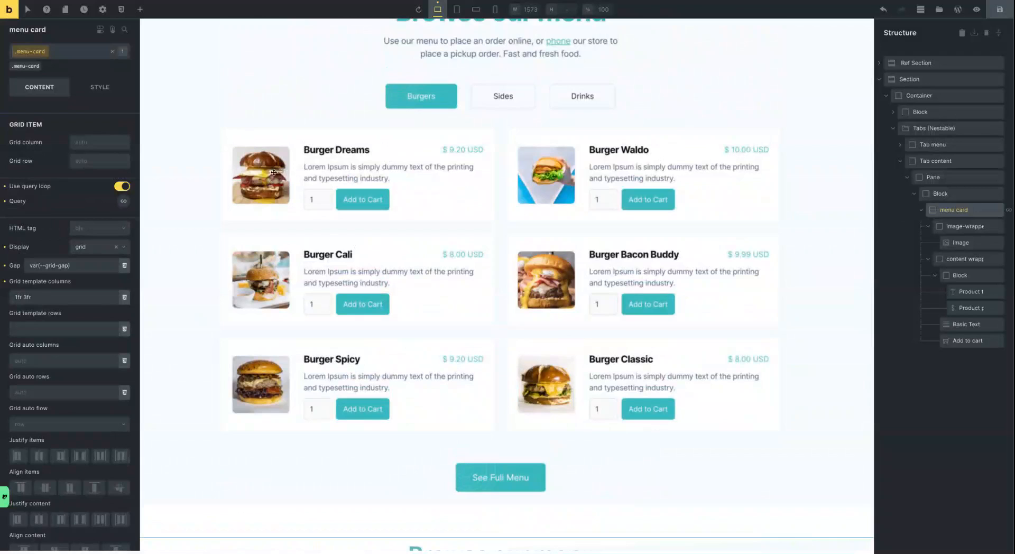
pyautogui.scroll(-6, 367, 223)
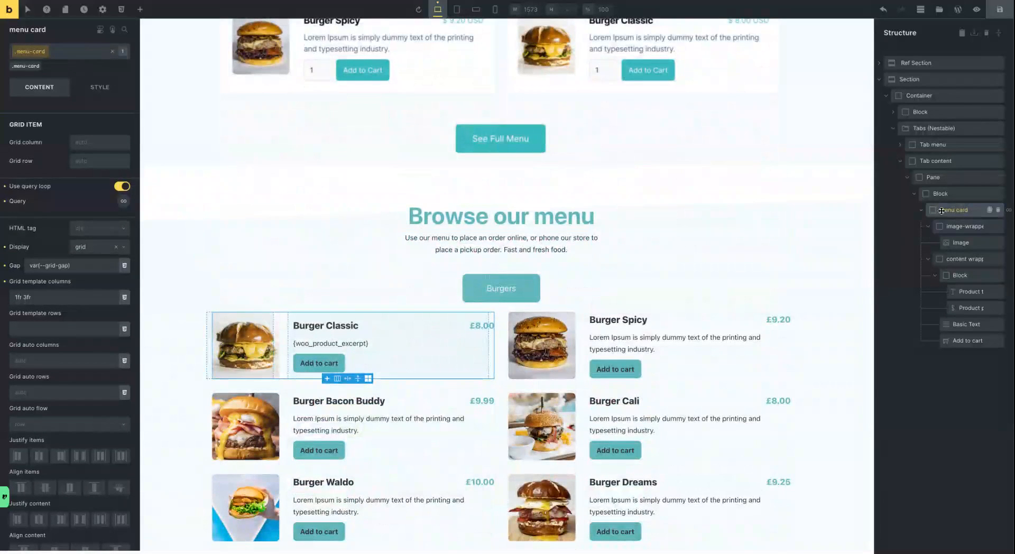
# Set the menu card's padding to the space-m variable and link it across all four sides
pyautogui.click(101, 88)
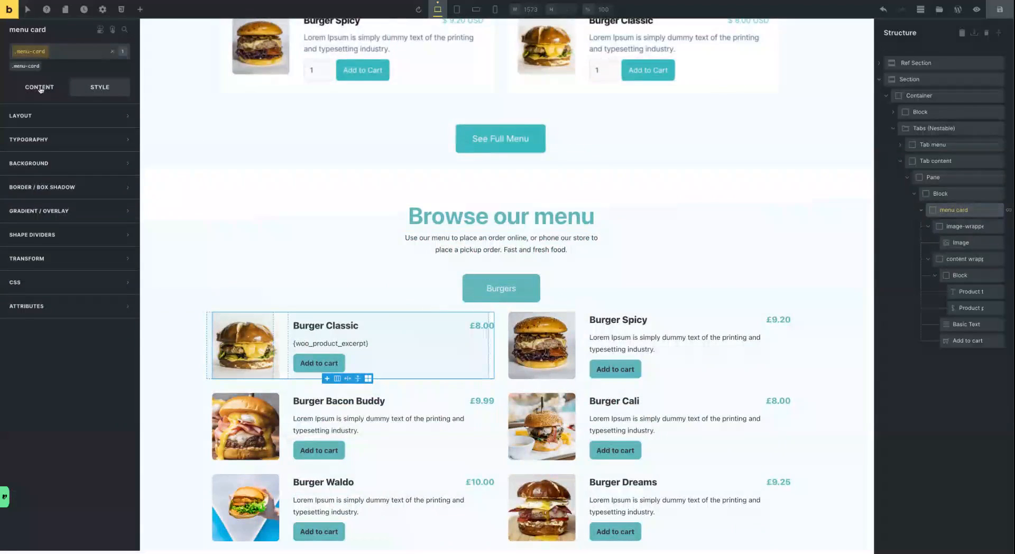
pyautogui.click(32, 118)
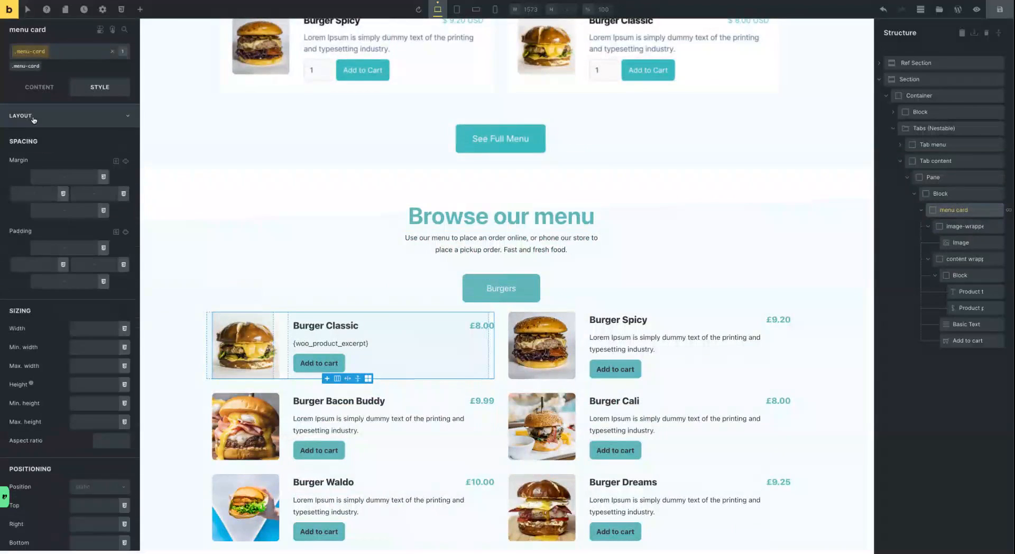
pyautogui.click(103, 248)
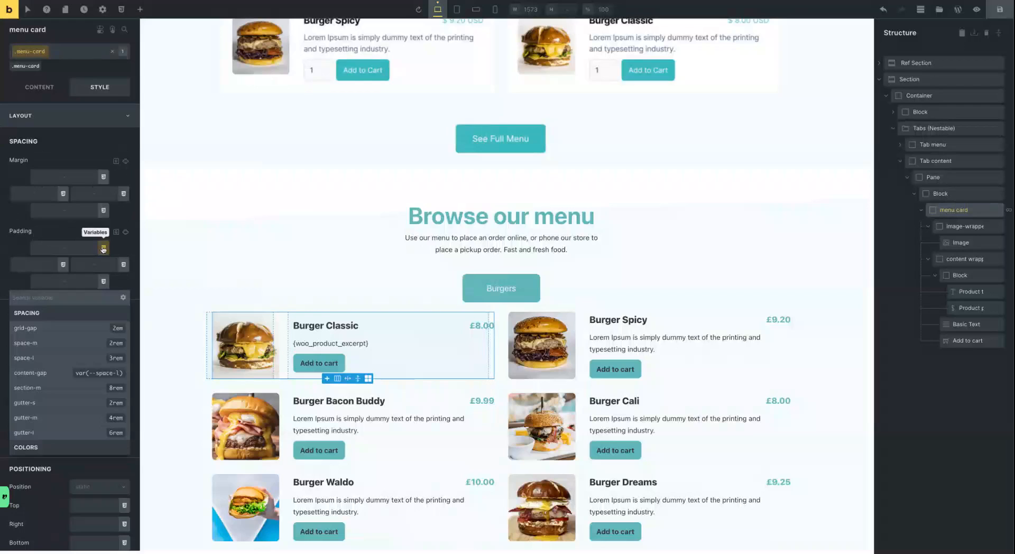
pyautogui.click(54, 343)
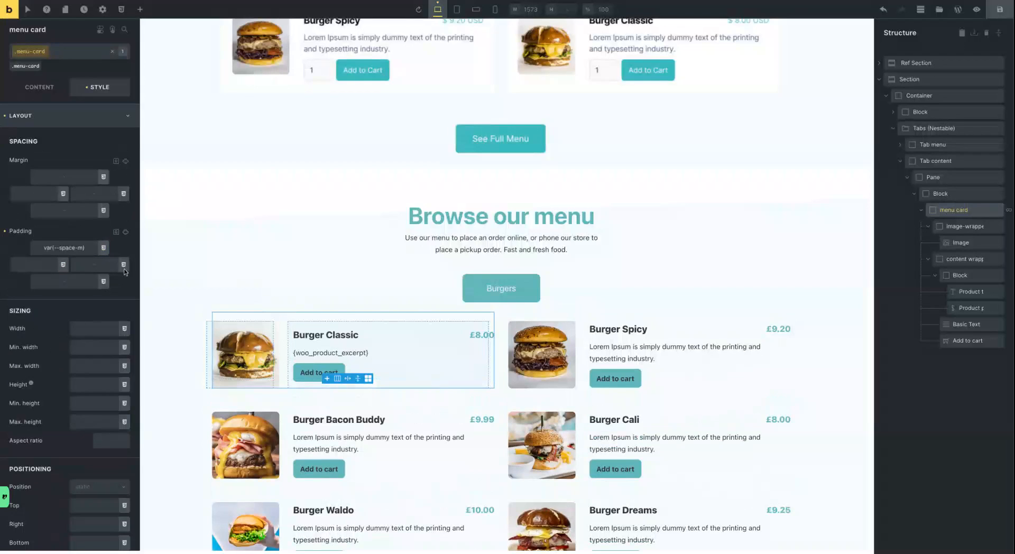
pyautogui.click(126, 232)
pyautogui.click(126, 232)
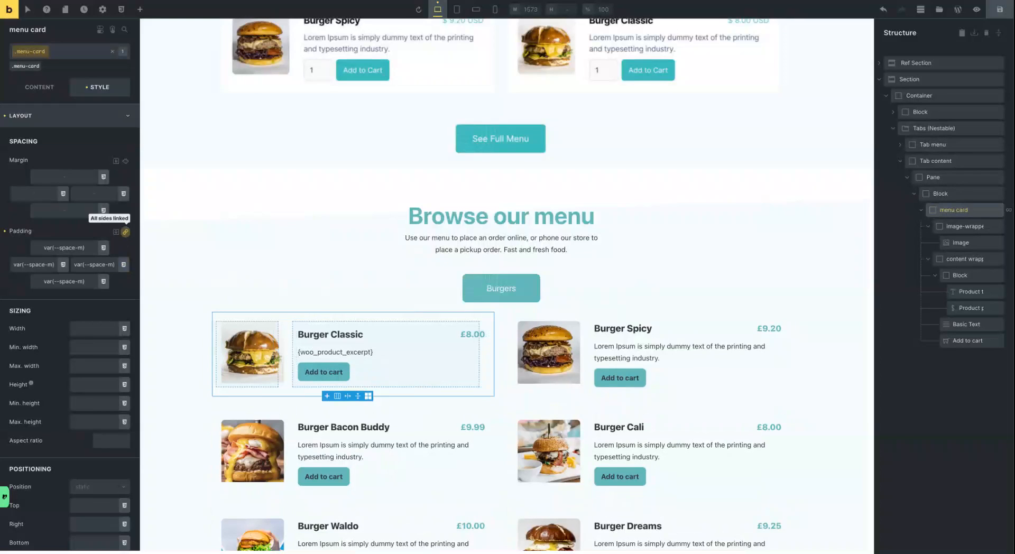
# Give the menu card a white #ffffff background color
pyautogui.click(37, 120)
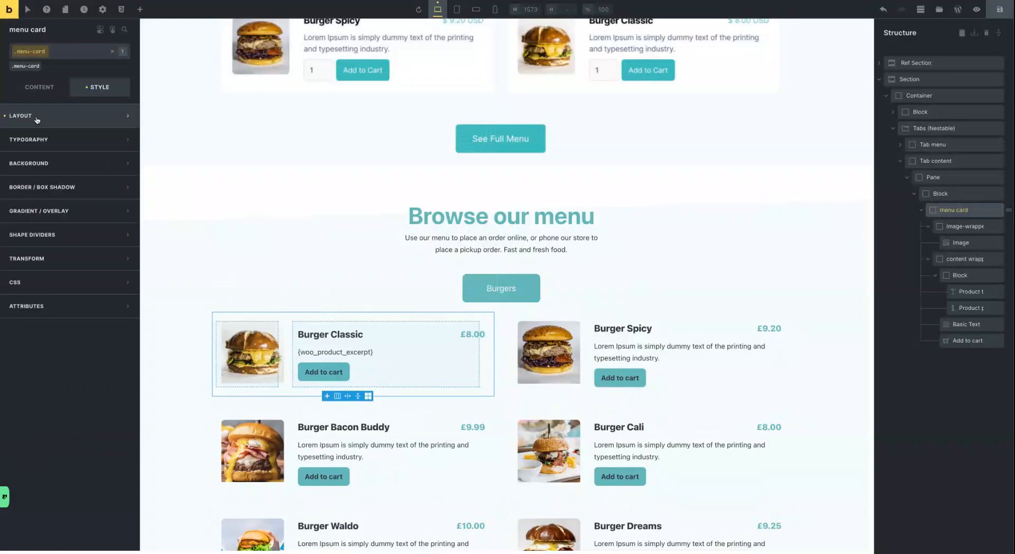
pyautogui.click(49, 165)
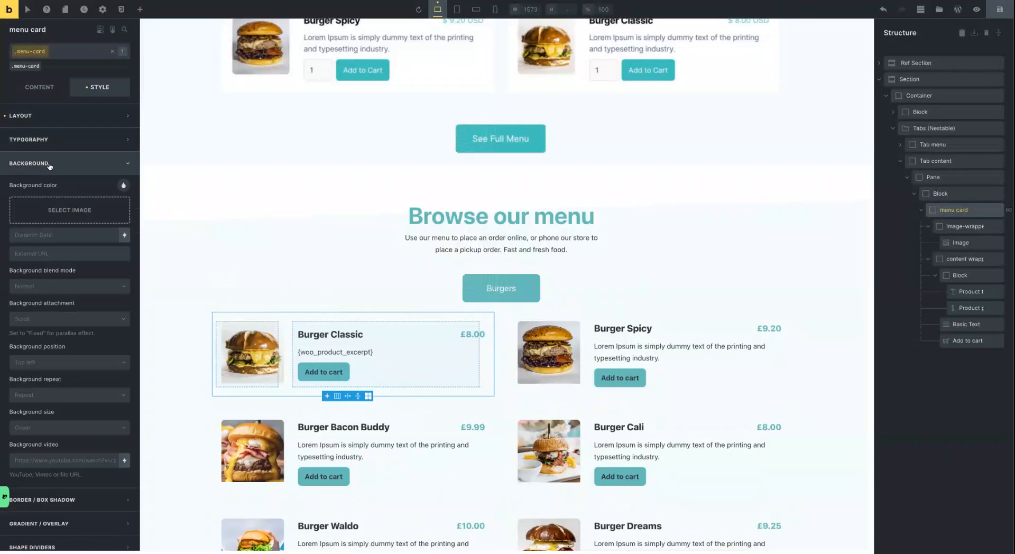
pyautogui.click(124, 187)
pyautogui.click(22, 207)
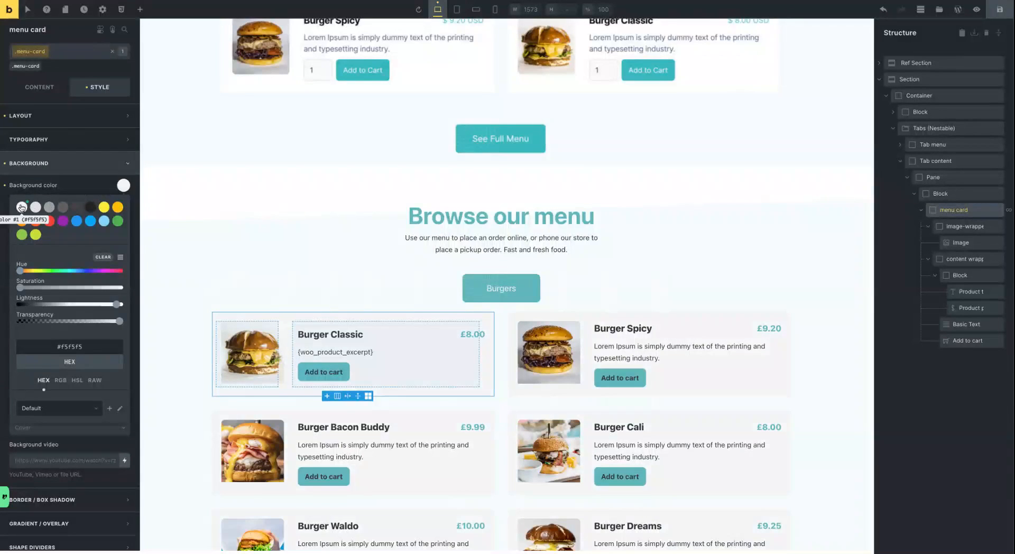
pyautogui.moveTo(116, 304); pyautogui.dragTo(123, 304)
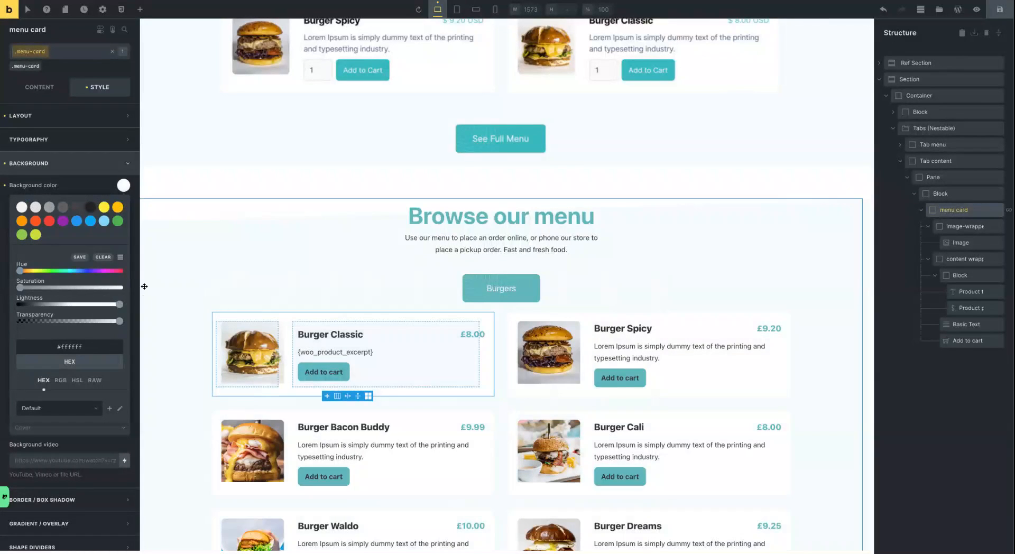
pyautogui.click(73, 165)
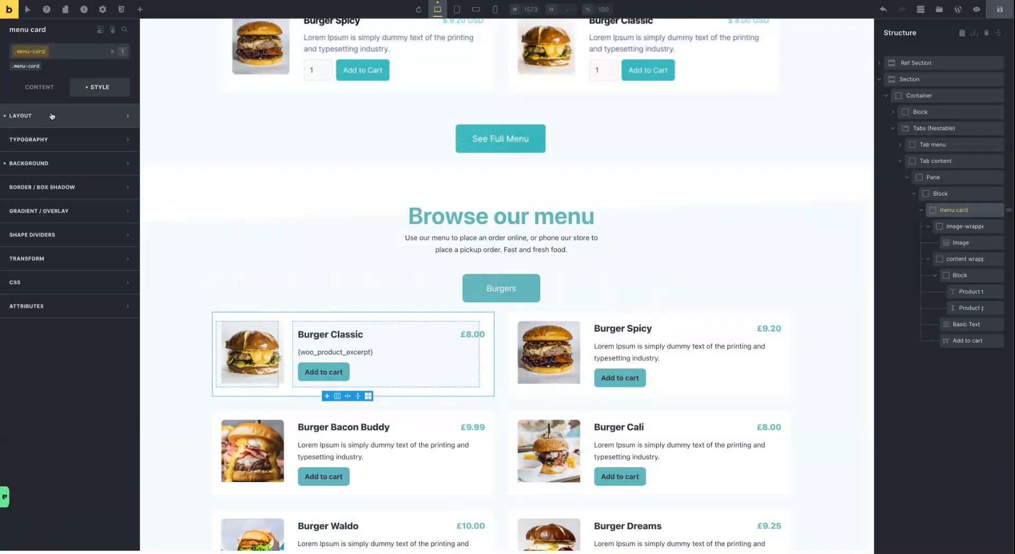
# Round all four corners of the menu card with the radius variable as the border radius
pyautogui.click(51, 115)
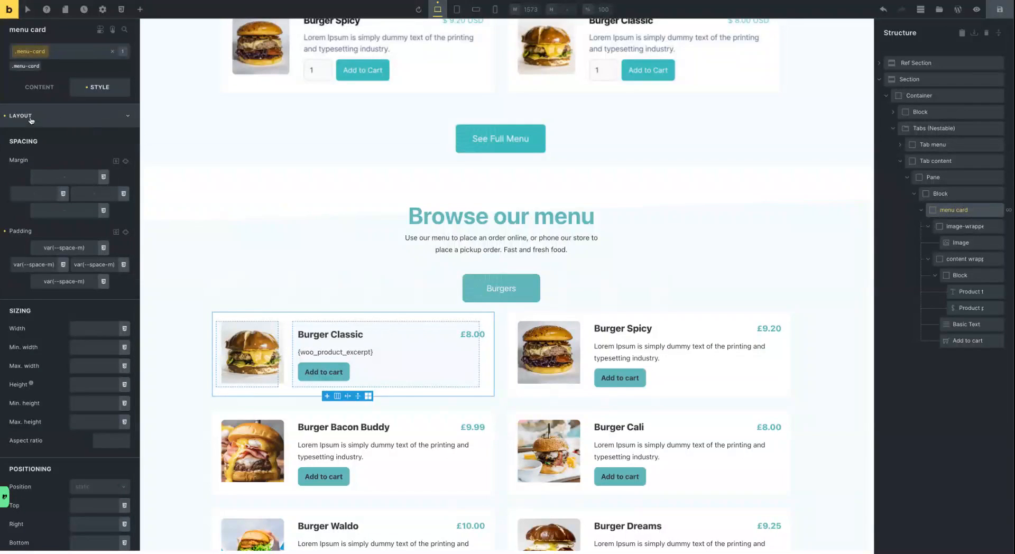
pyautogui.click(31, 118)
pyautogui.click(28, 187)
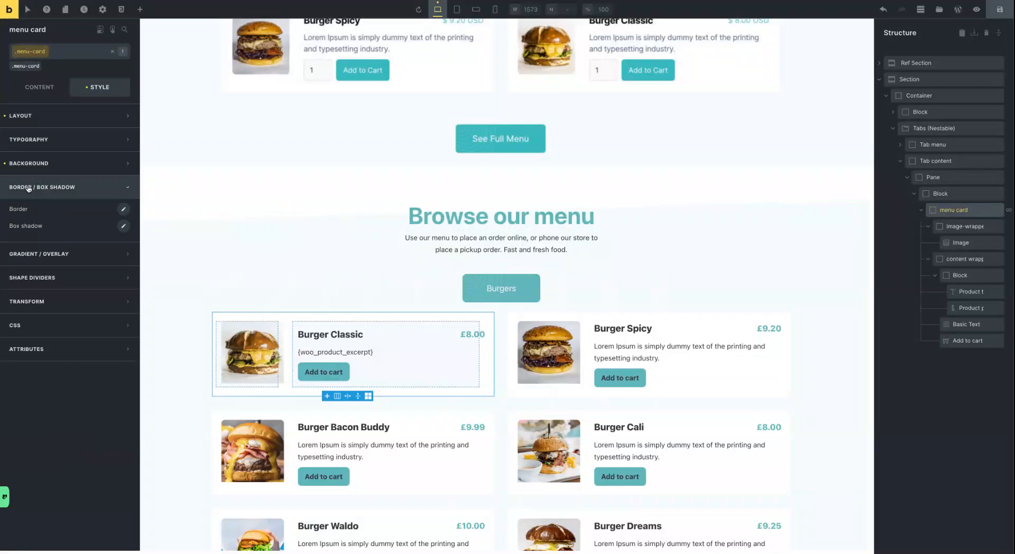
pyautogui.click(123, 209)
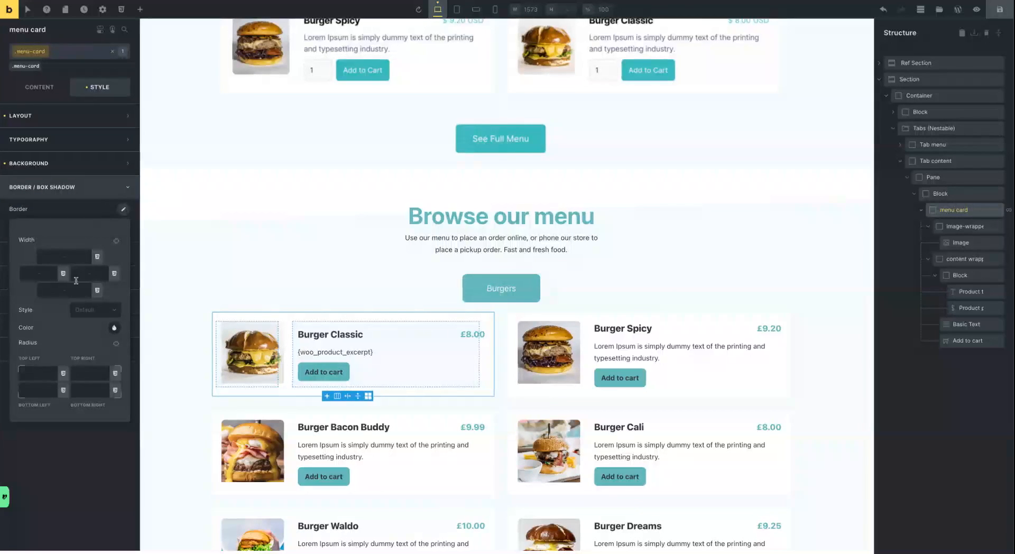
pyautogui.click(63, 376)
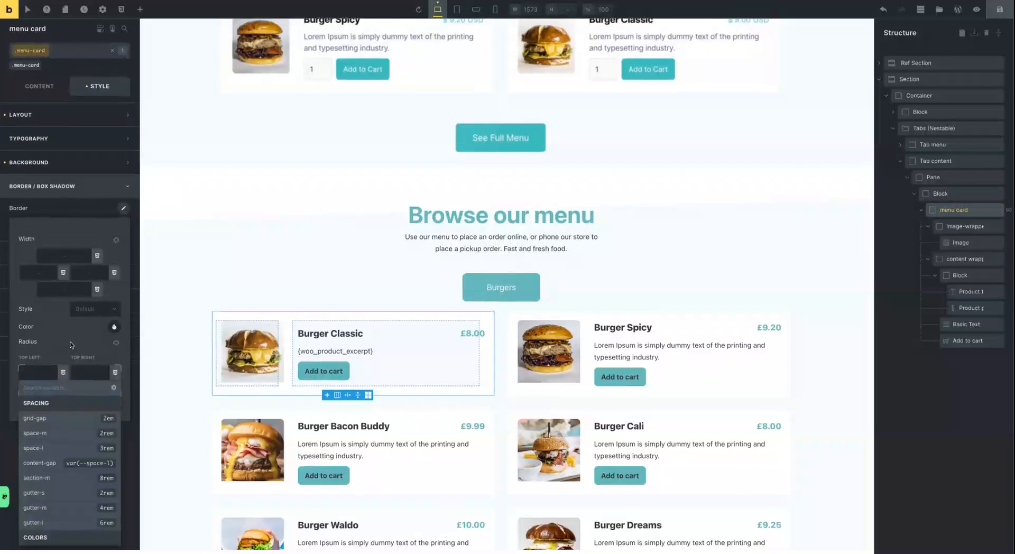
pyautogui.click(64, 535)
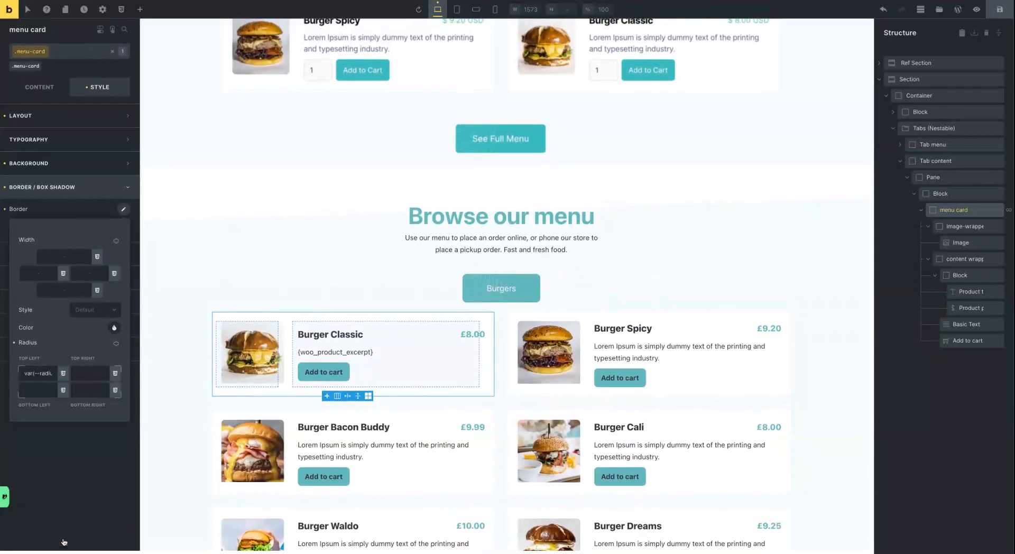
pyautogui.click(116, 344)
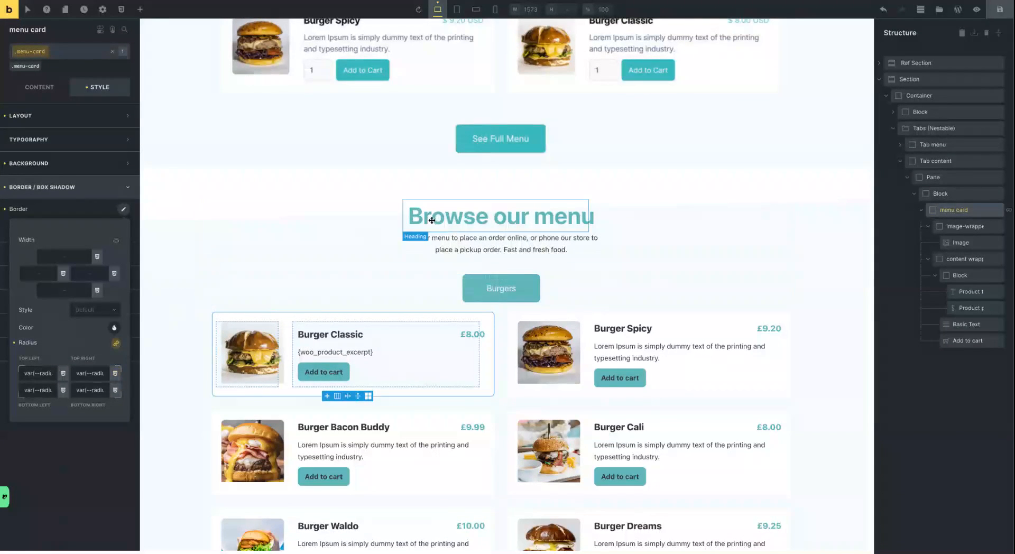
# Check the card spacing against the reference and set the menu card's padding to the space-l variable on all sides
pyautogui.scroll(3, 405, 192)
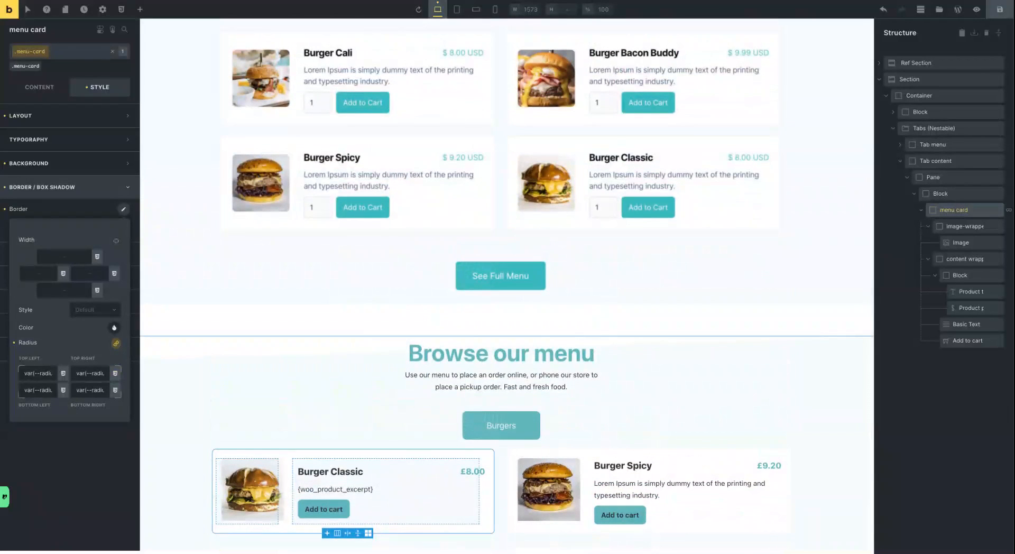
pyautogui.scroll(-1, 182, 296)
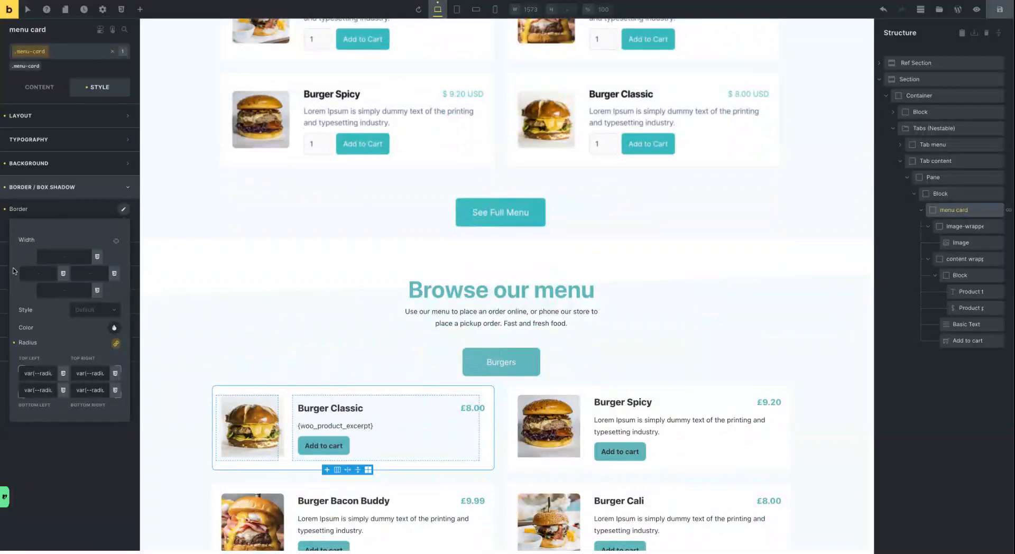
pyautogui.click(25, 117)
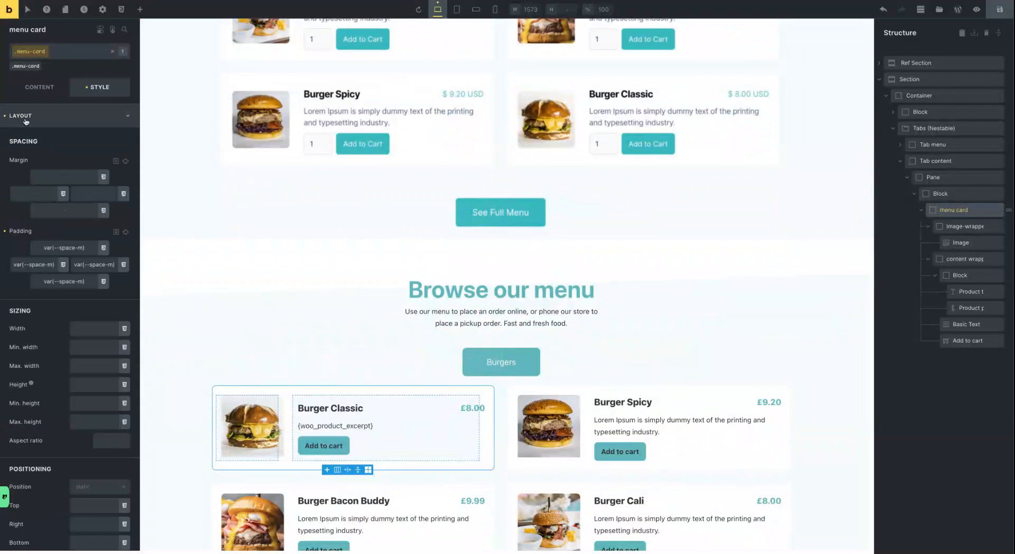
pyautogui.click(103, 248)
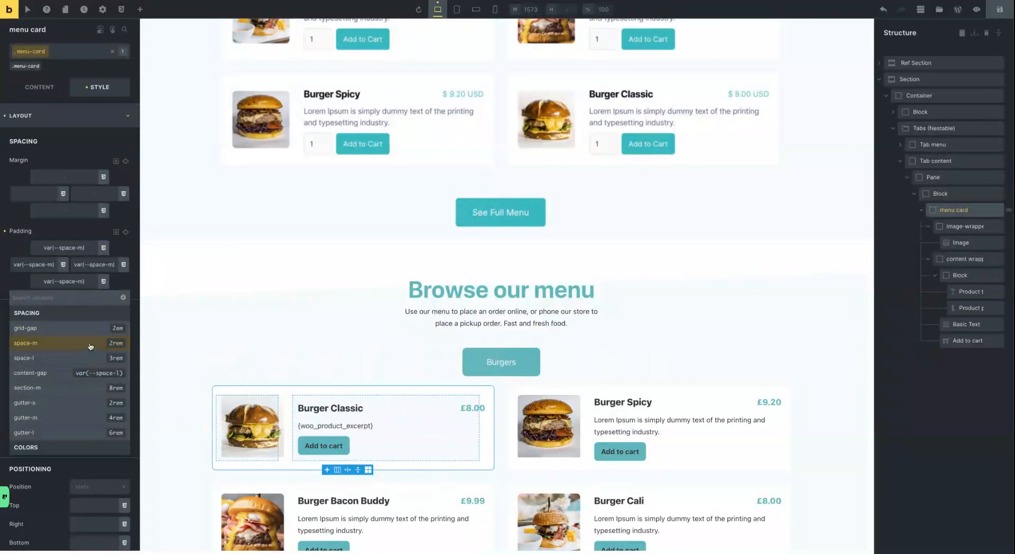
pyautogui.click(46, 363)
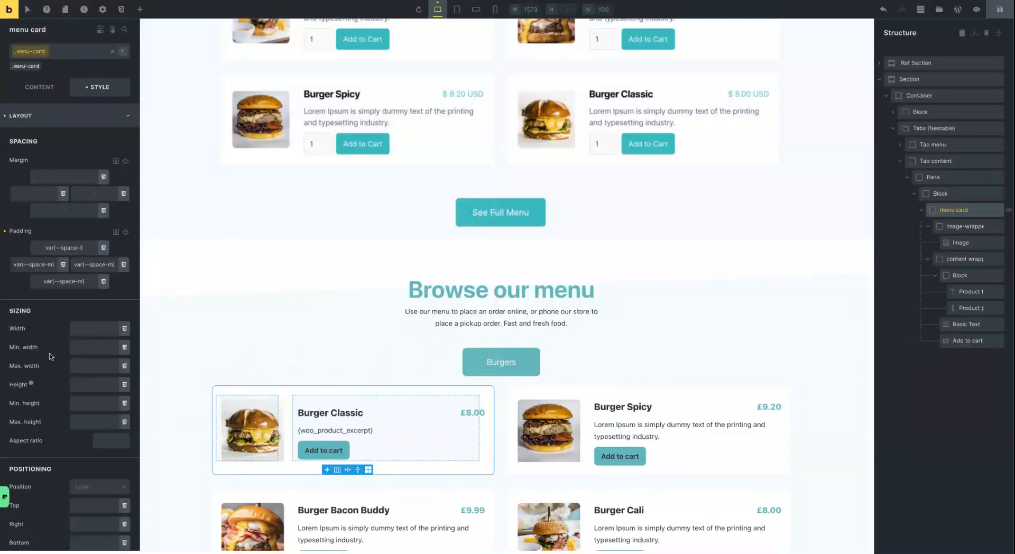
pyautogui.click(124, 233)
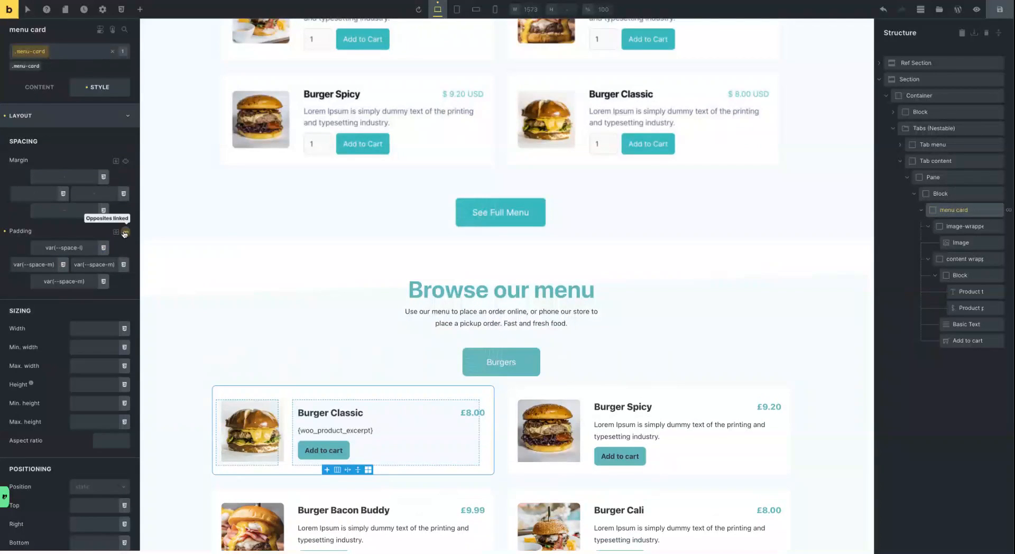
pyautogui.click(125, 233)
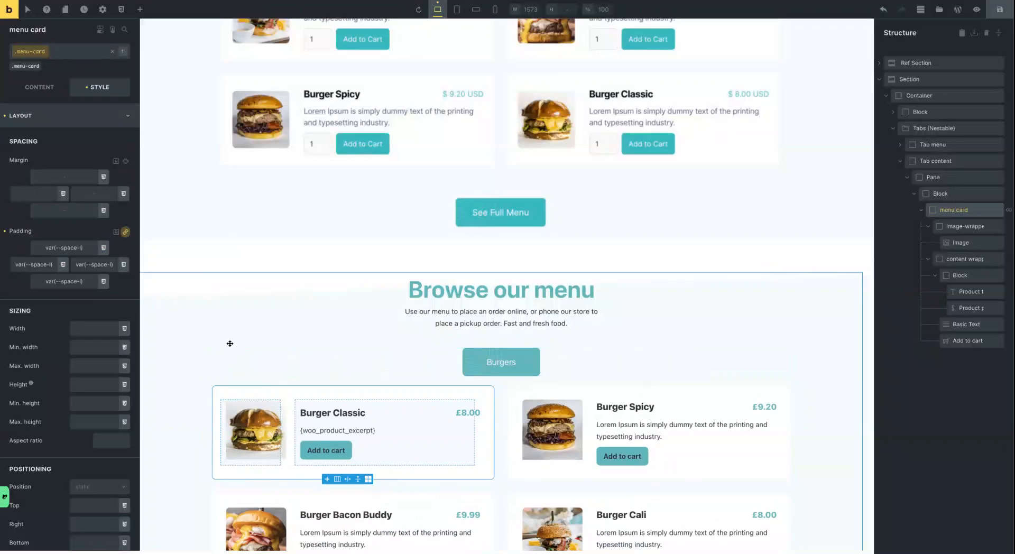
# Compare the padding, background and corners of the product cards with those in the reference menu
pyautogui.scroll(-3, 194, 328)
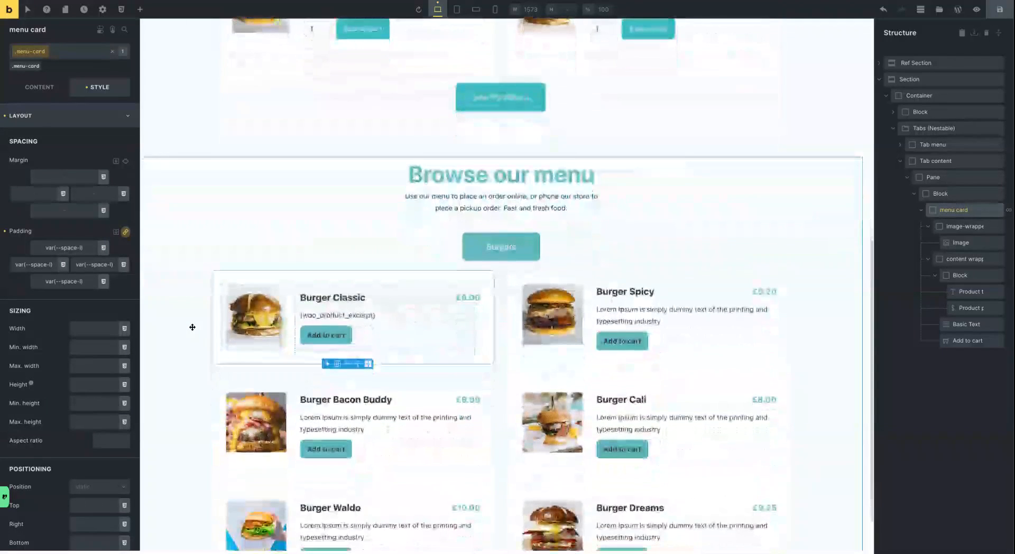
pyautogui.scroll(-1, 193, 327)
pyautogui.scroll(5, 211, 322)
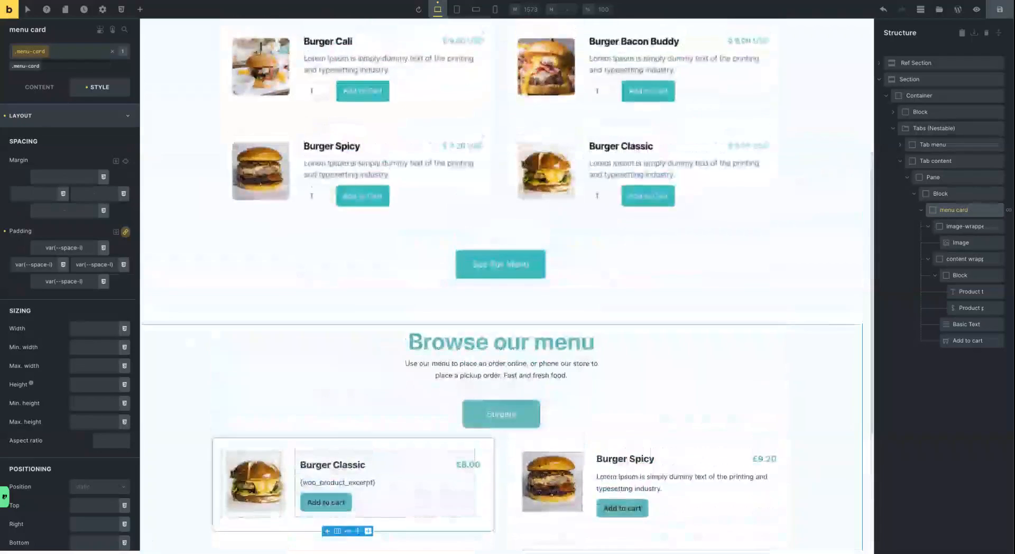
pyautogui.click(236, 353)
pyautogui.scroll(-5, 236, 353)
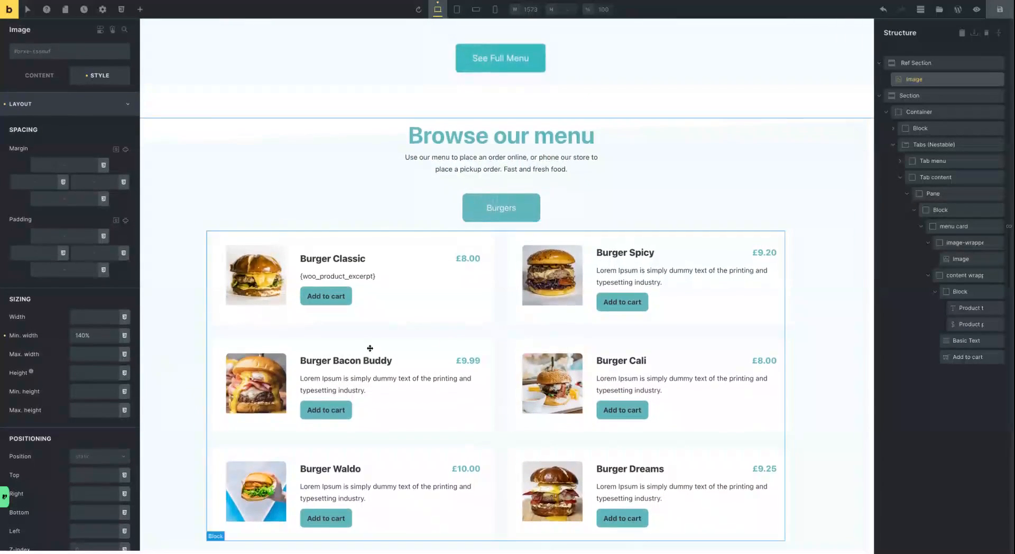
pyautogui.scroll(10, 465, 235)
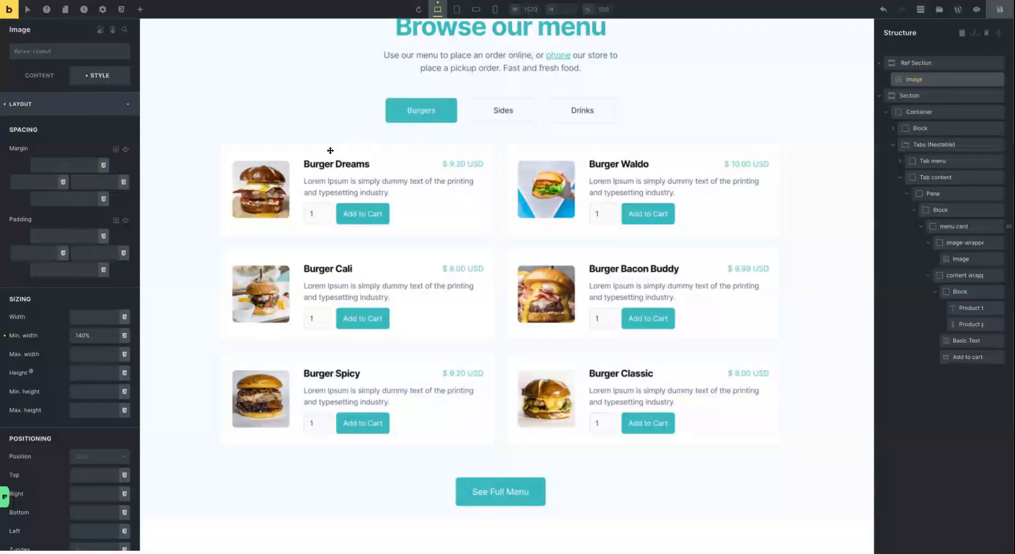
# Give the menu card a solid border with a width of 1 on all four sides
pyautogui.click(962, 227)
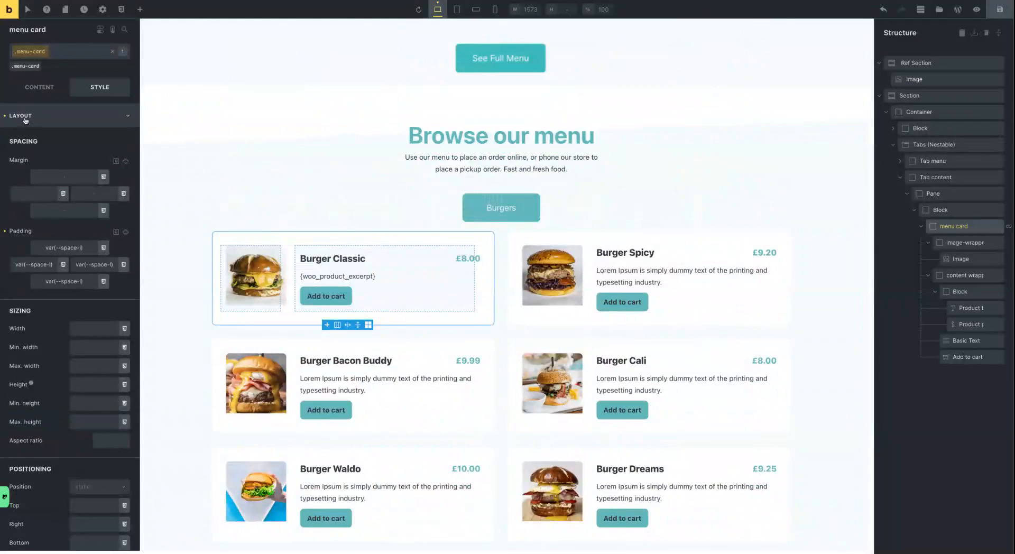
pyautogui.click(25, 120)
pyautogui.click(30, 187)
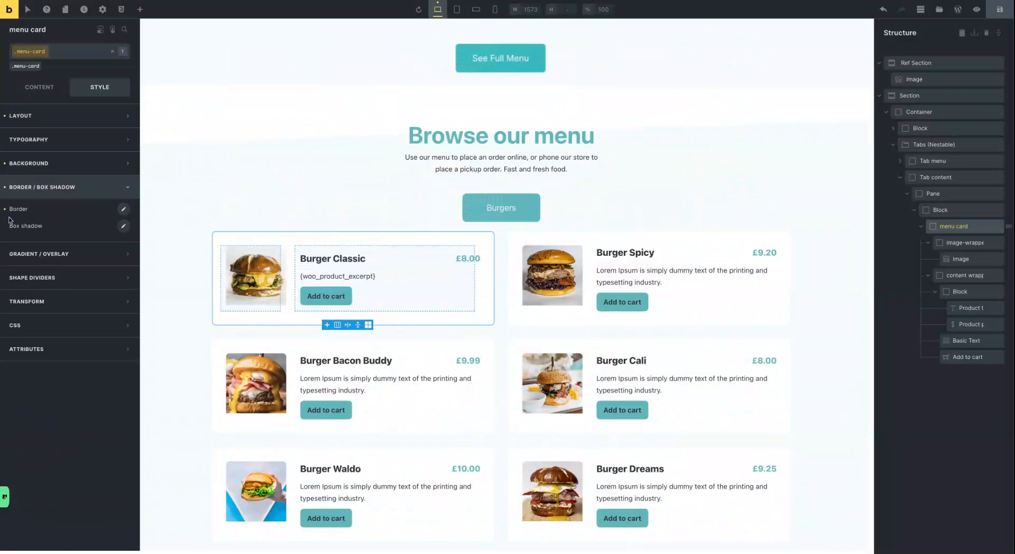
pyautogui.click(124, 210)
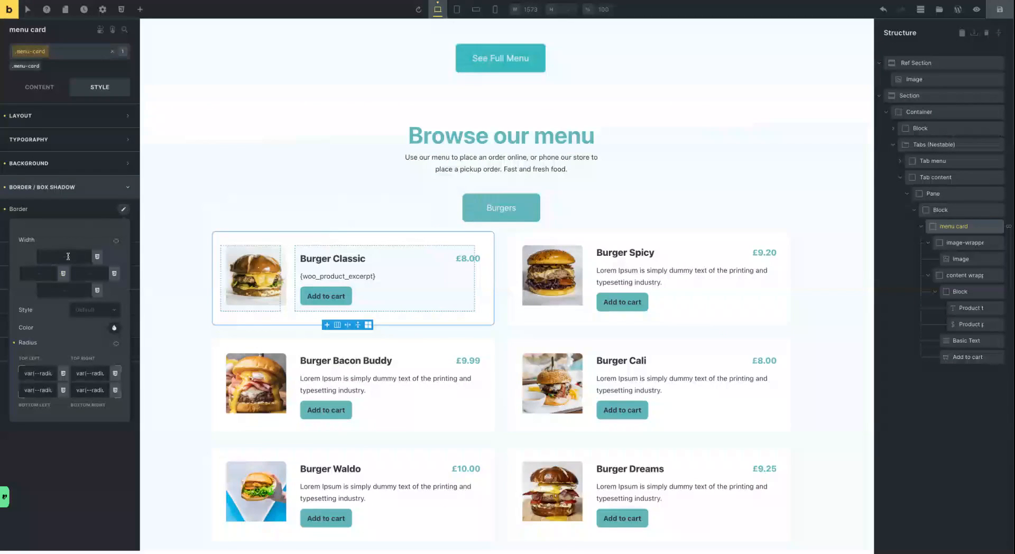
pyautogui.click(116, 242)
pyautogui.click(116, 242)
pyautogui.click(113, 310)
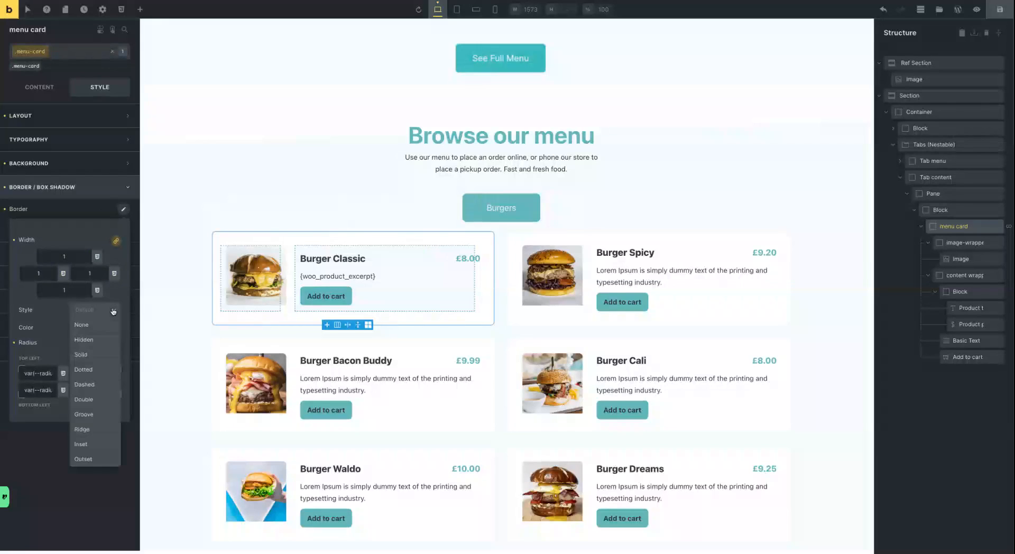
pyautogui.click(95, 355)
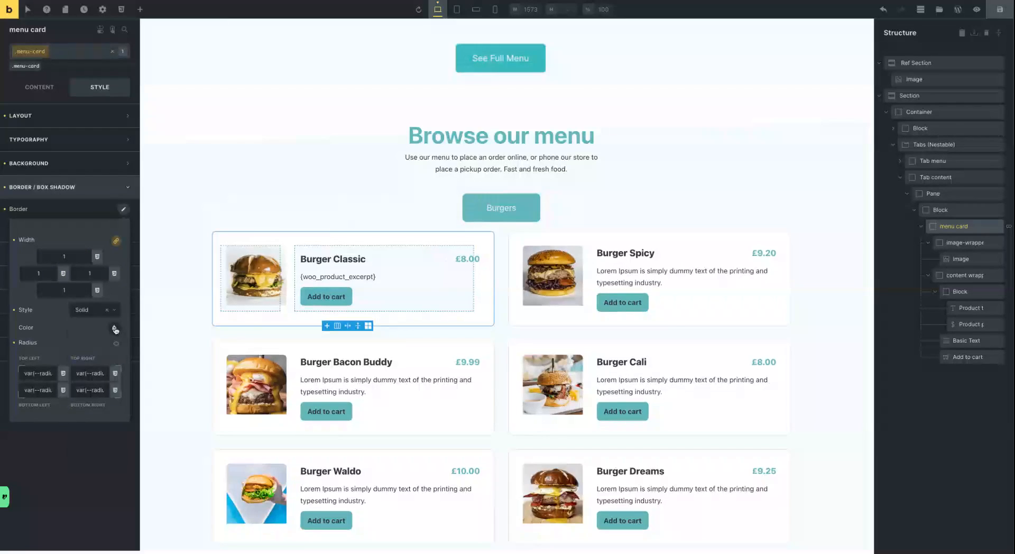
# Set the menu card's border color to the neutral-light variable and compare the cards with the reference menu
pyautogui.click(114, 327)
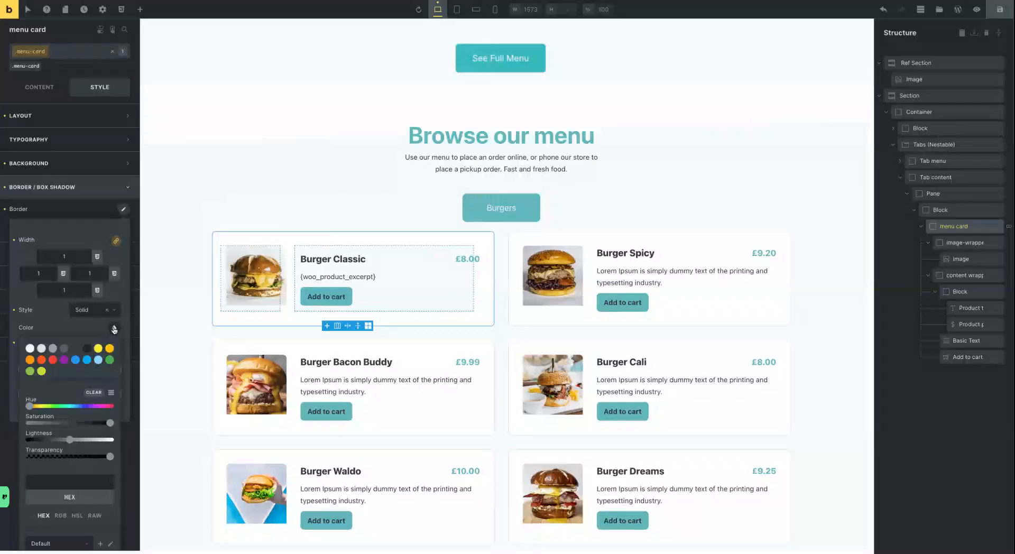
pyautogui.click(97, 517)
pyautogui.scroll(-1, 94, 465)
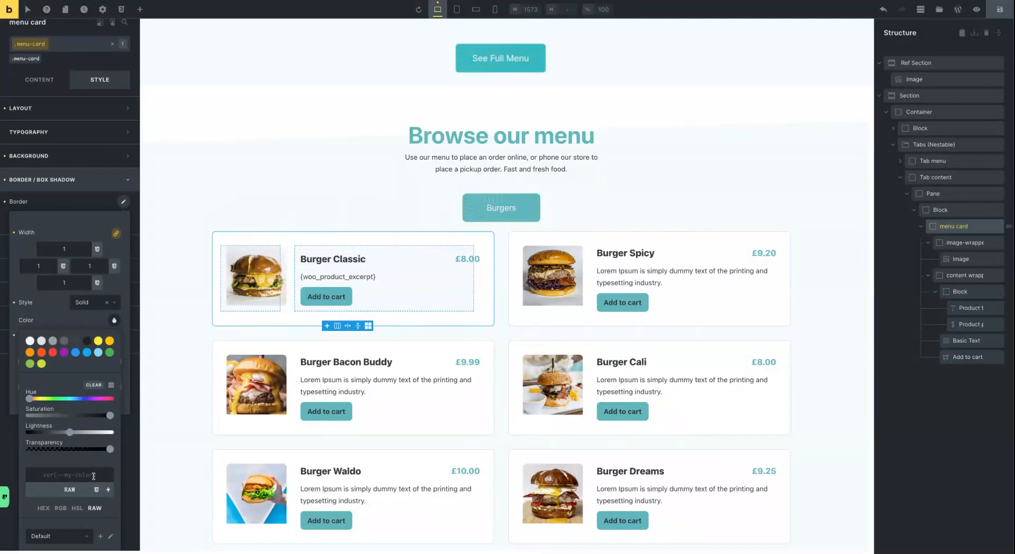
pyautogui.click(98, 491)
pyautogui.scroll(-3, 83, 450)
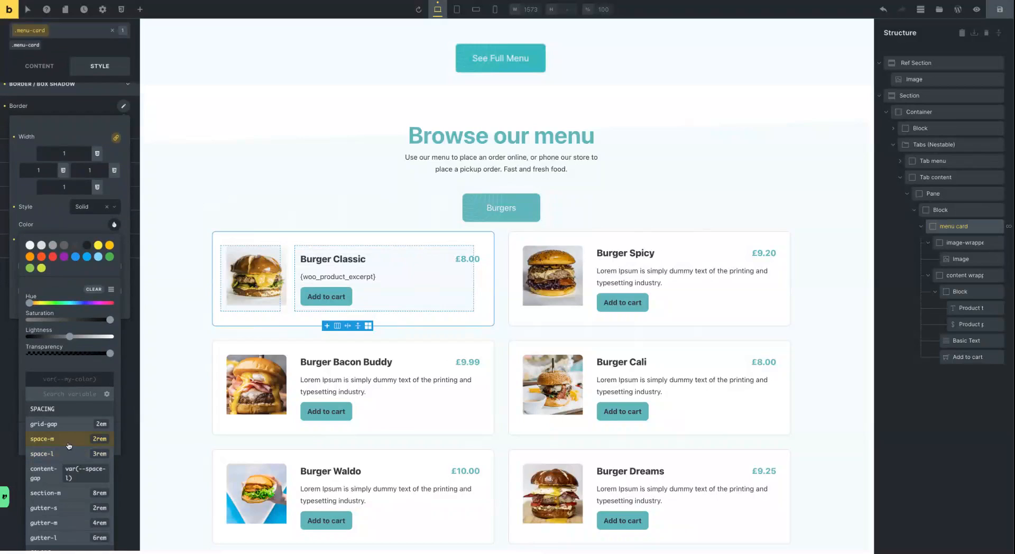
pyautogui.scroll(-3, 62, 452)
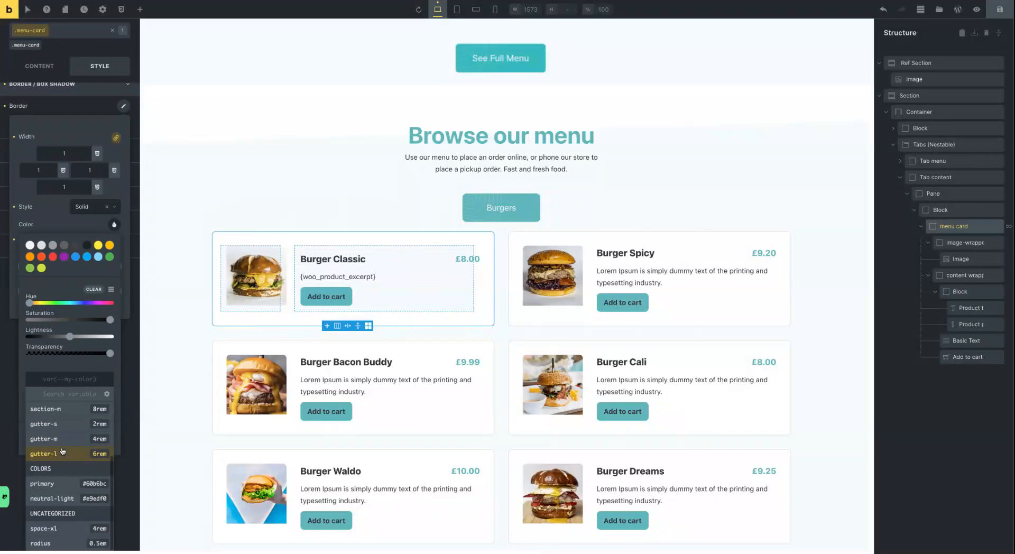
pyautogui.click(50, 499)
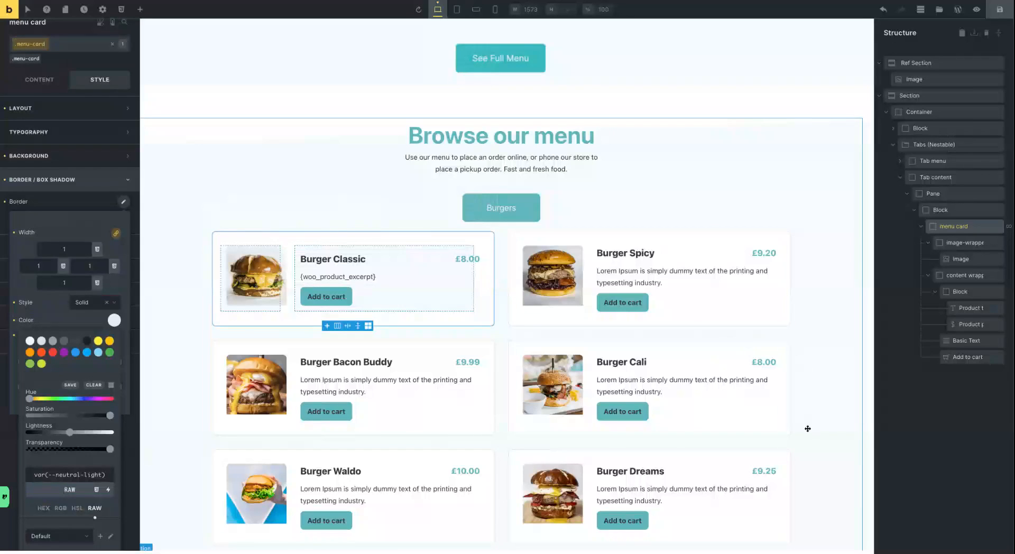
pyautogui.scroll(-1, 786, 420)
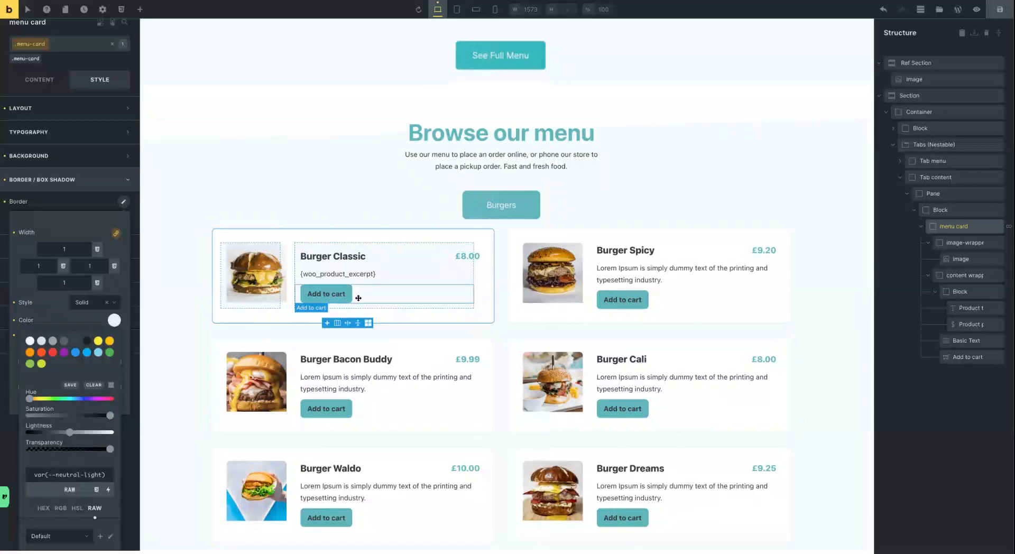
pyautogui.scroll(8, 357, 296)
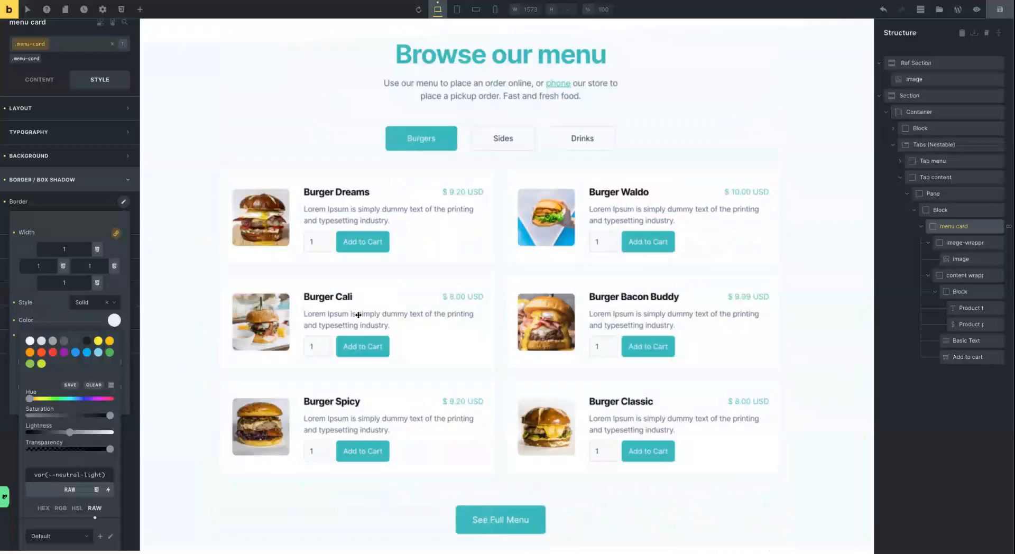
pyautogui.scroll(-8, 359, 315)
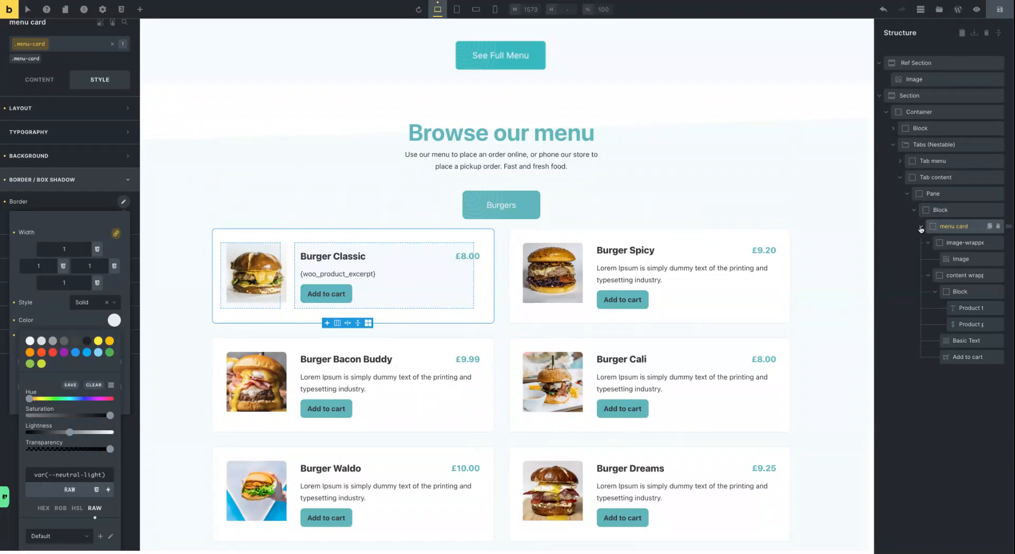
pyautogui.click(907, 194)
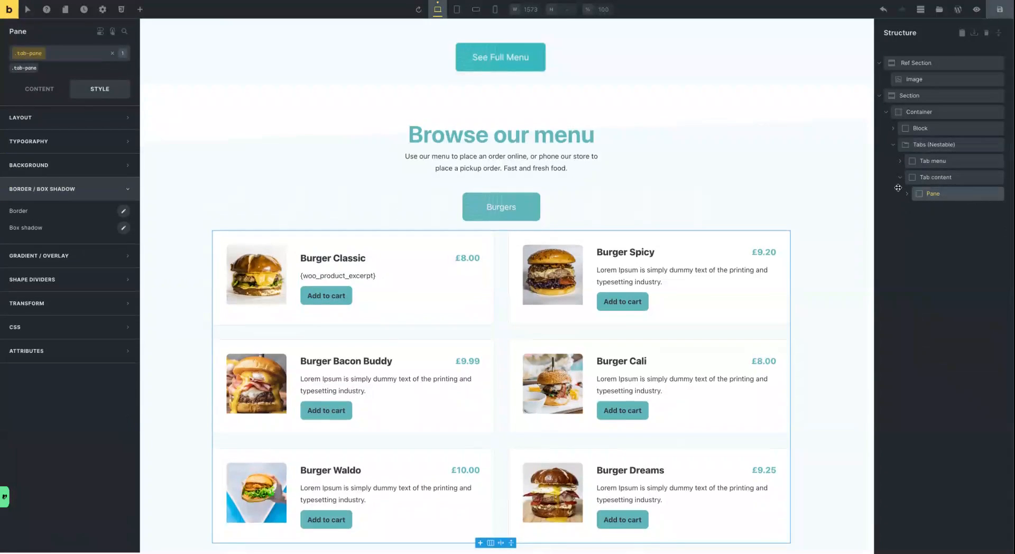
pyautogui.click(901, 161)
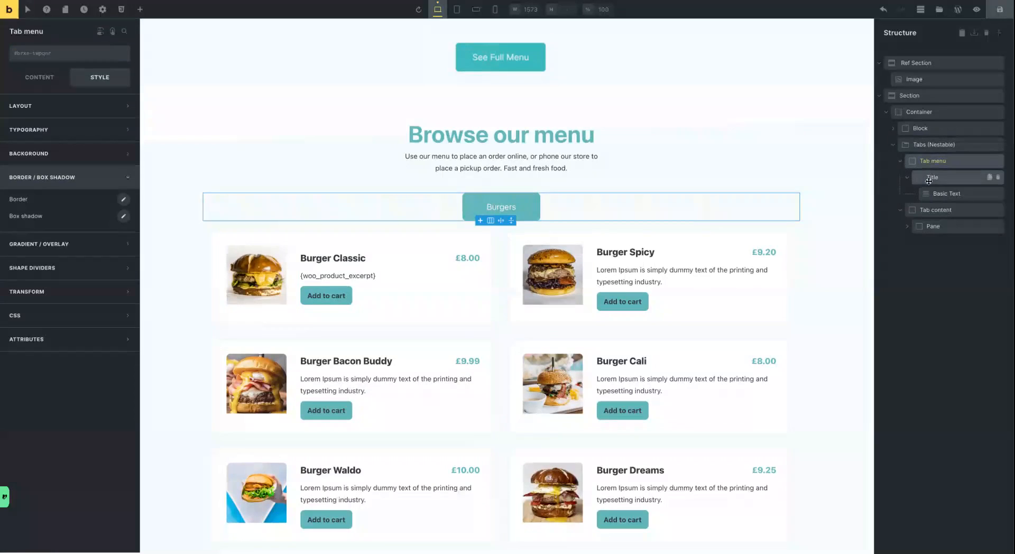
pyautogui.click(901, 162)
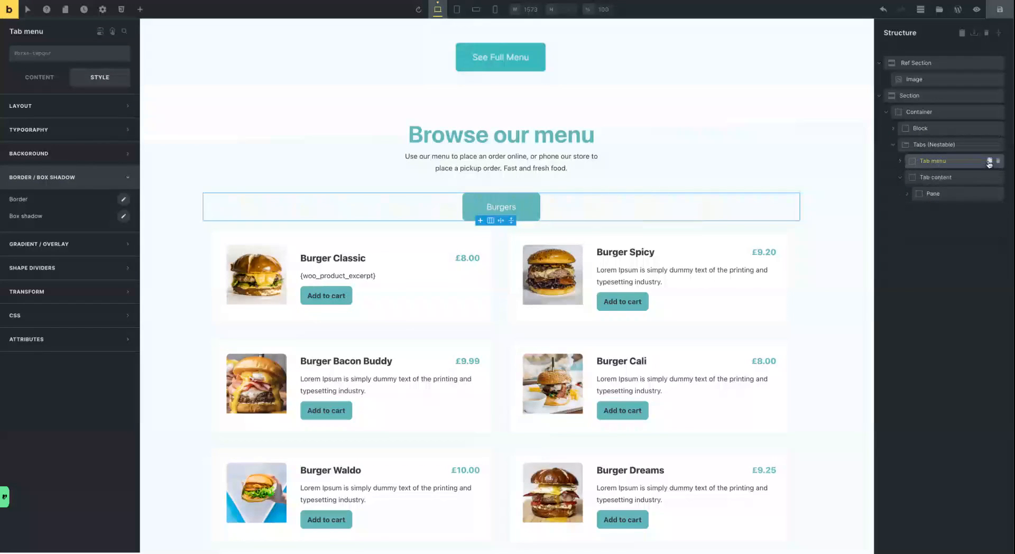
pyautogui.click(989, 160)
pyautogui.click(989, 161)
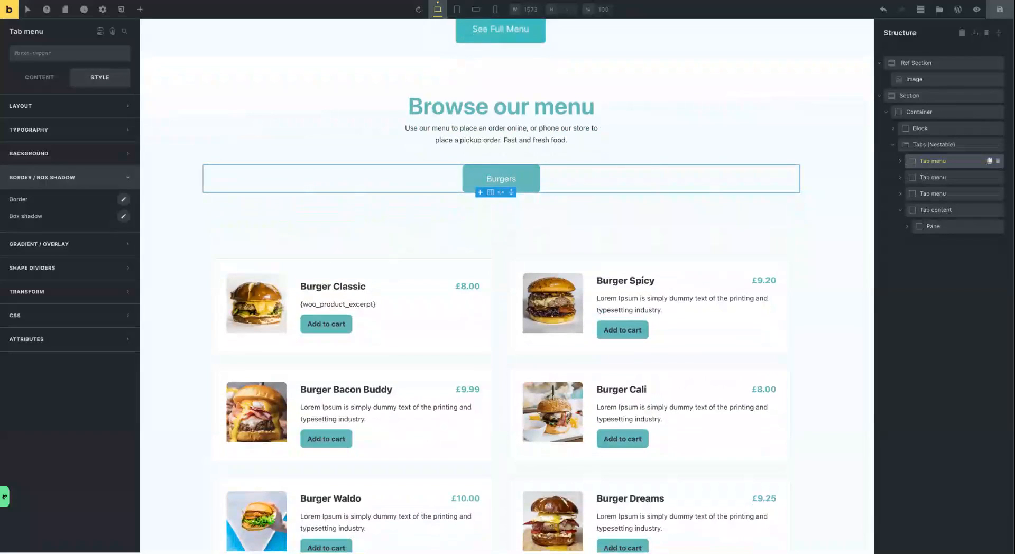
pyautogui.click(899, 162)
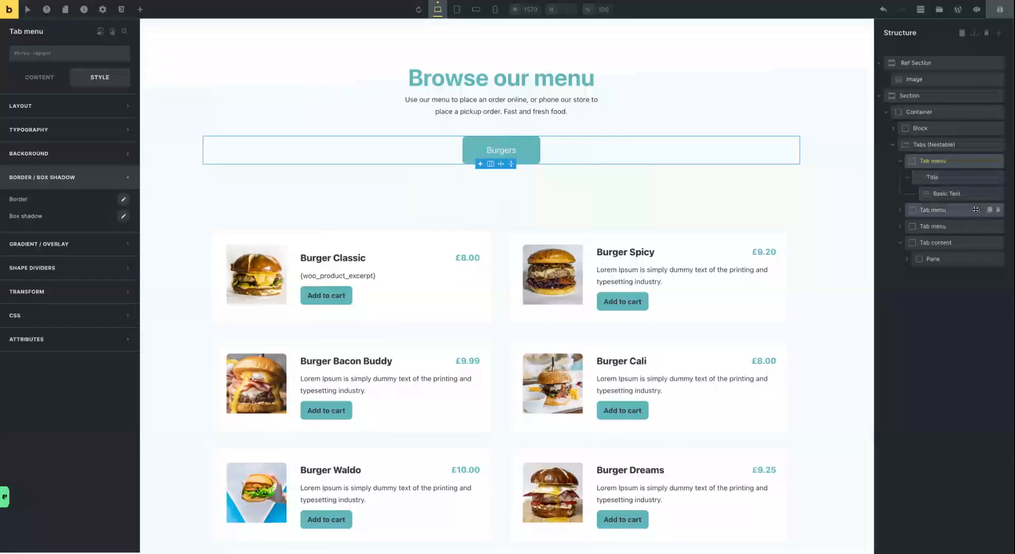
pyautogui.click(998, 210)
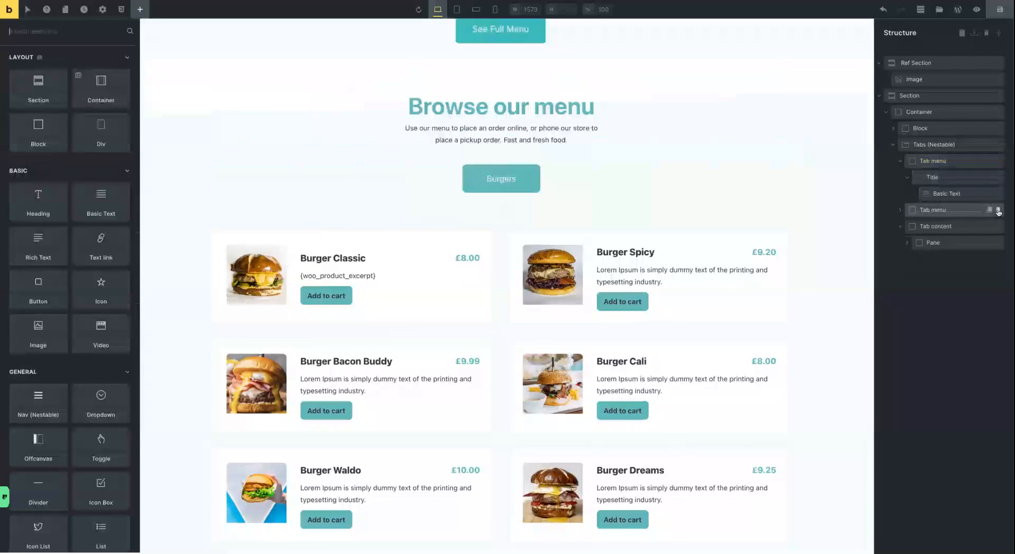
pyautogui.click(998, 210)
# Duplicate the Burgers tab title twice inside the tab menu so it holds three titles
pyautogui.click(946, 180)
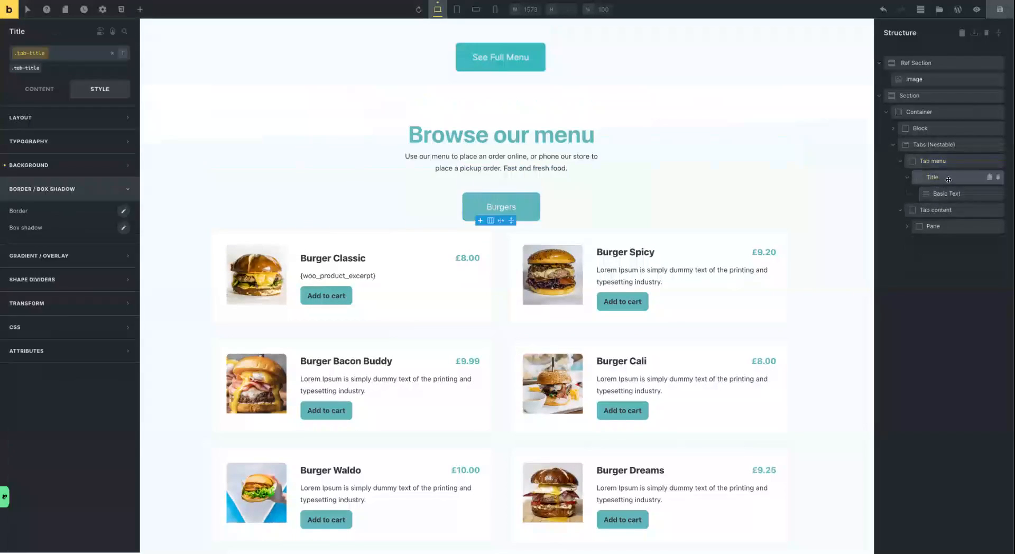
pyautogui.click(990, 178)
pyautogui.click(990, 177)
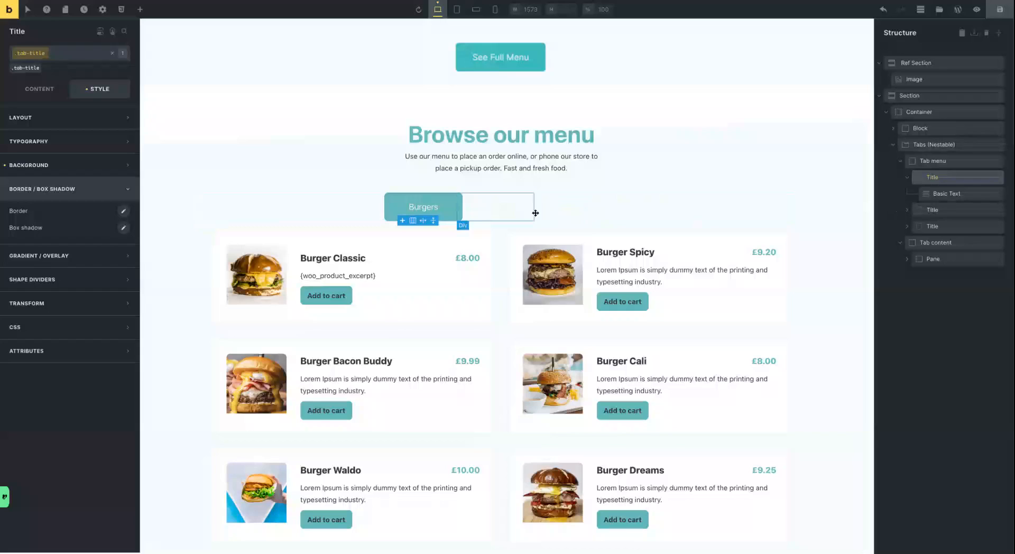
pyautogui.click(907, 179)
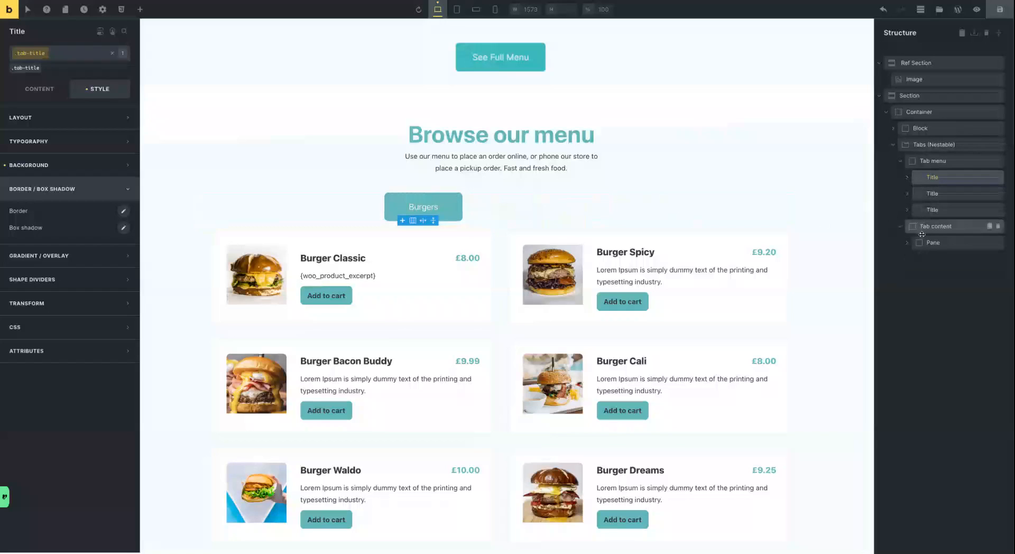
# Duplicate the product pane twice inside the tab content to make three panes
pyautogui.click(943, 244)
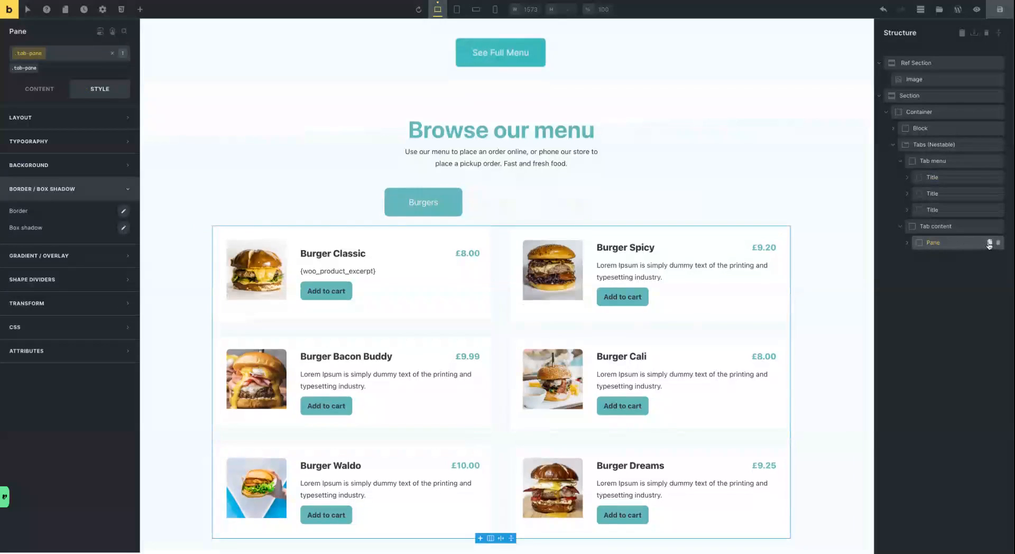
pyautogui.click(990, 243)
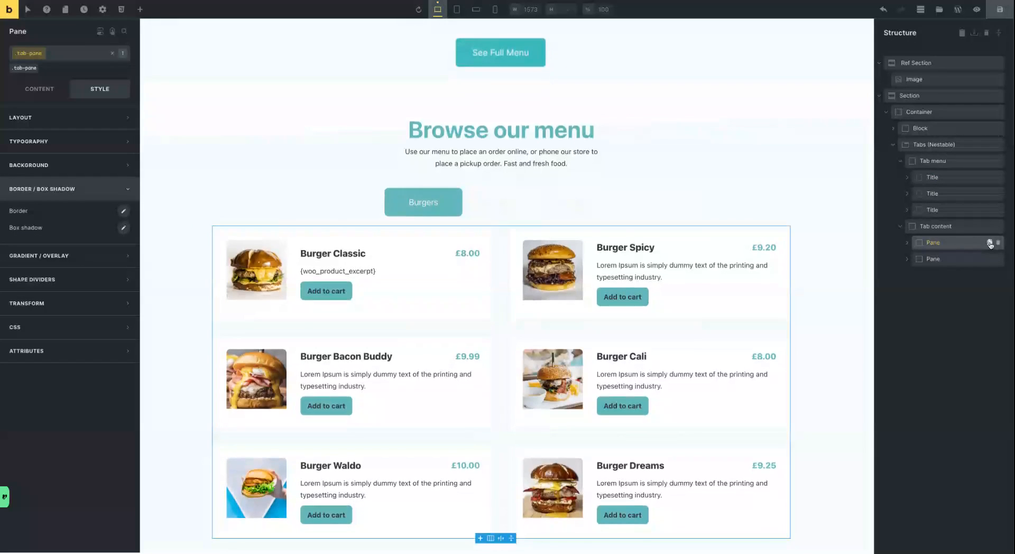
pyautogui.click(989, 242)
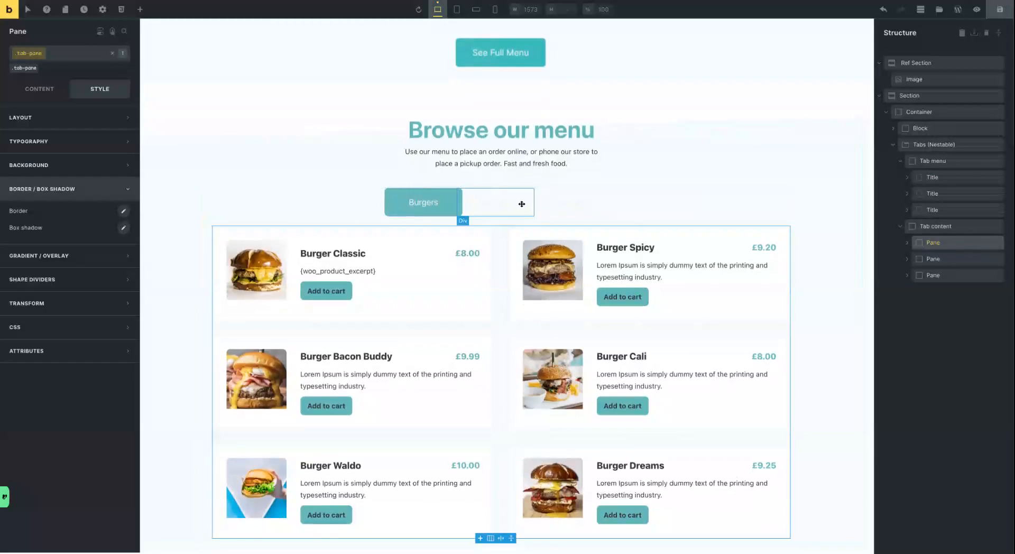
# Check the tab names in the reference menu and delete the Ref Section with its image
pyautogui.scroll(2, 402, 108)
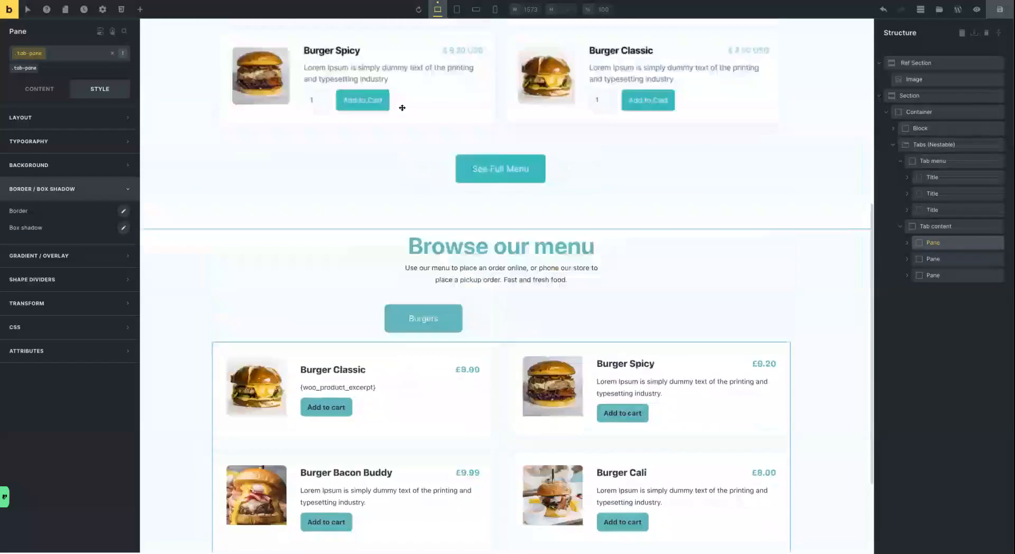
pyautogui.scroll(-5, 402, 107)
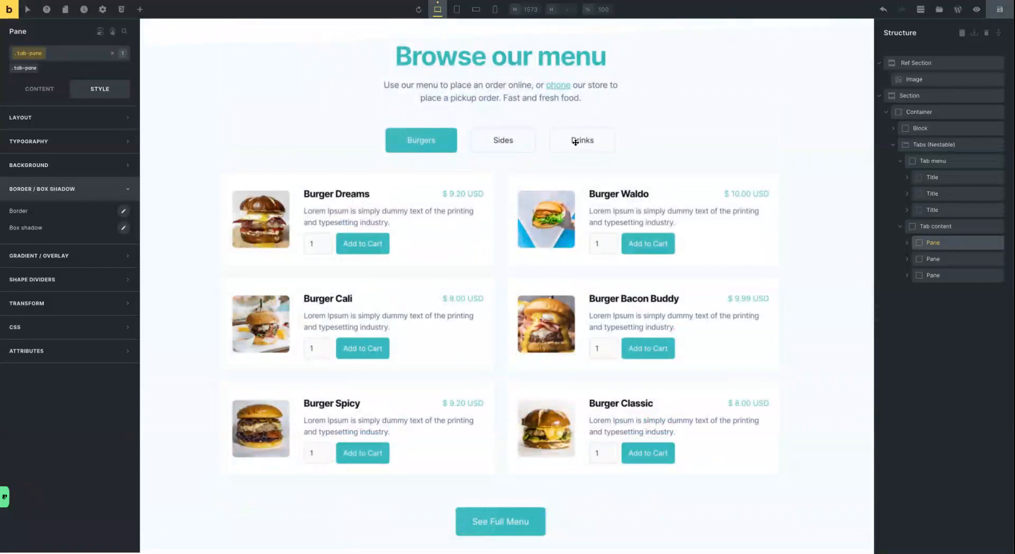
pyautogui.click(629, 91)
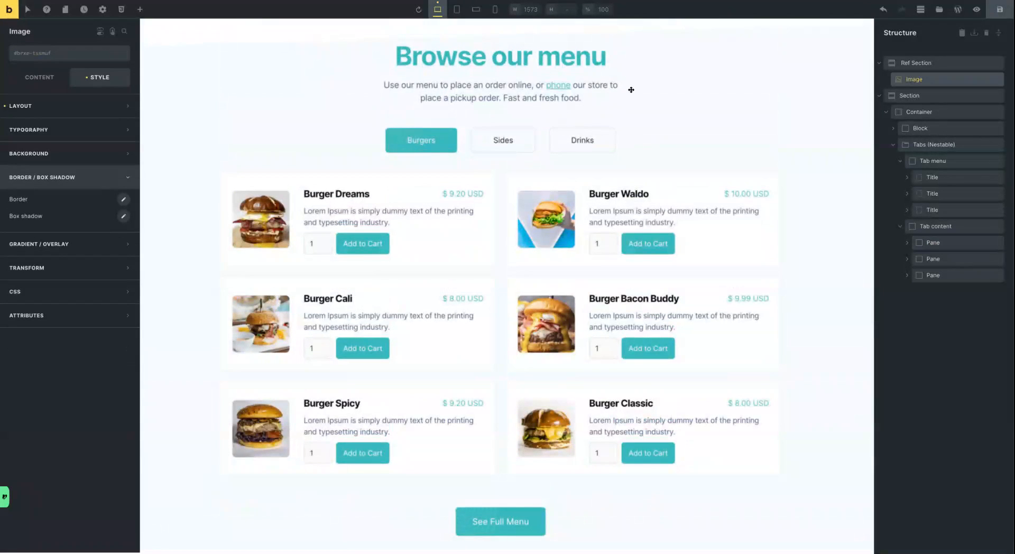
pyautogui.rightClick(930, 64)
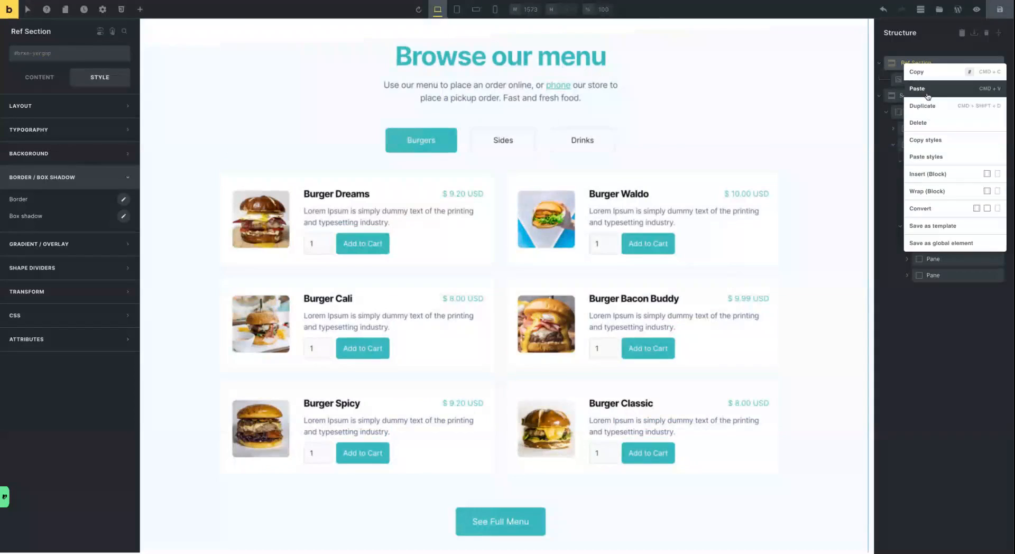
pyautogui.click(938, 53)
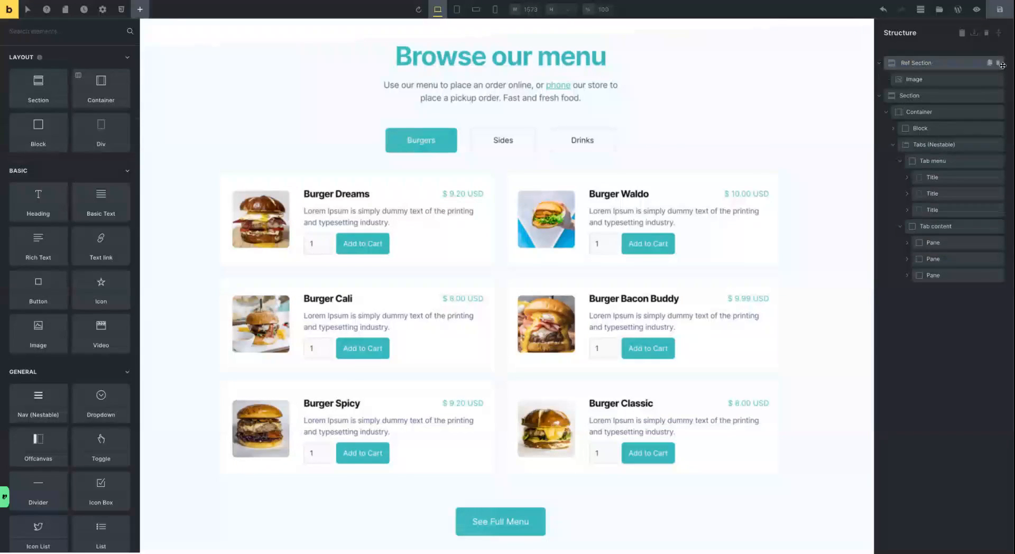
pyautogui.click(992, 63)
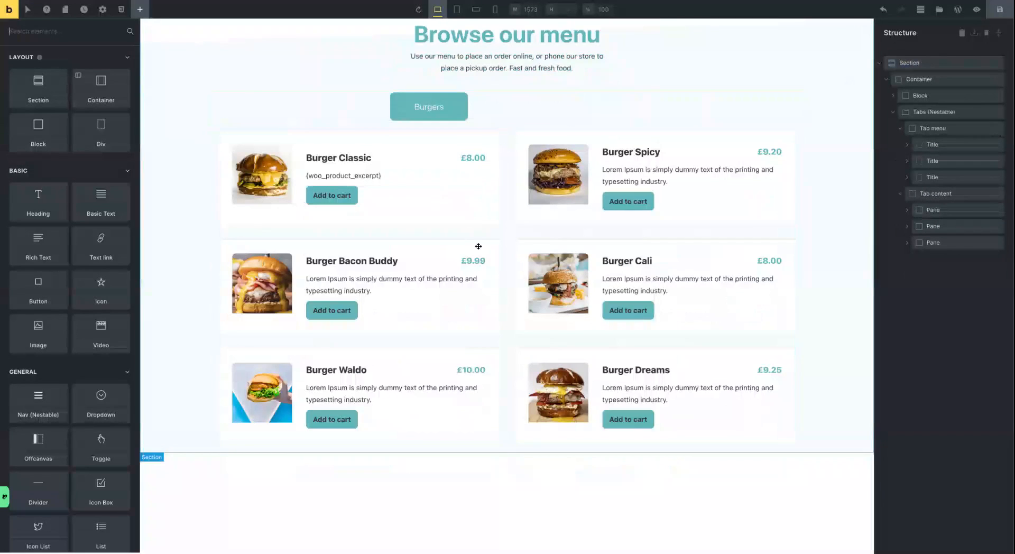
# Change the text of the second tab title in the tab menu to "Sides"
pyautogui.click(932, 161)
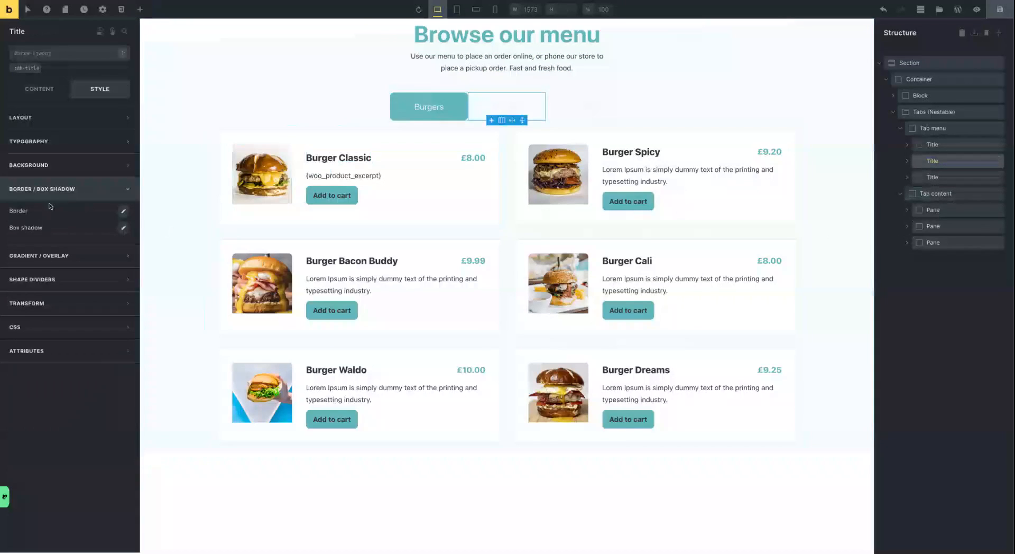
pyautogui.click(31, 93)
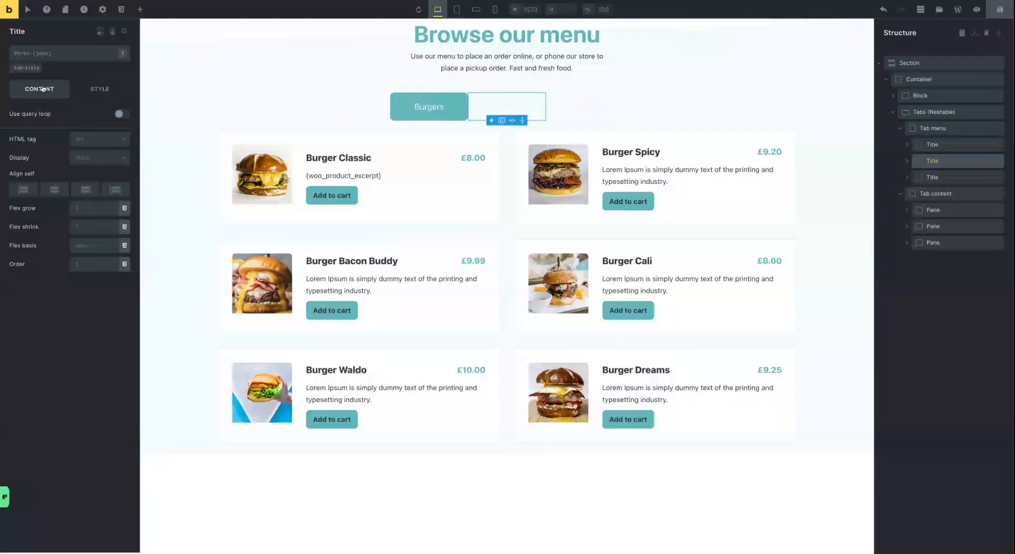
pyautogui.click(26, 68)
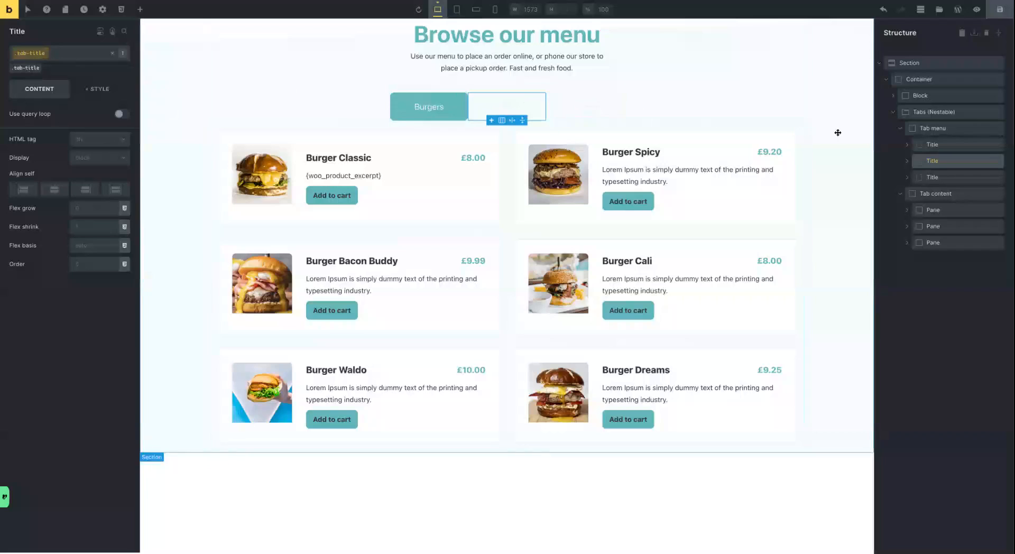
pyautogui.click(907, 161)
pyautogui.click(946, 177)
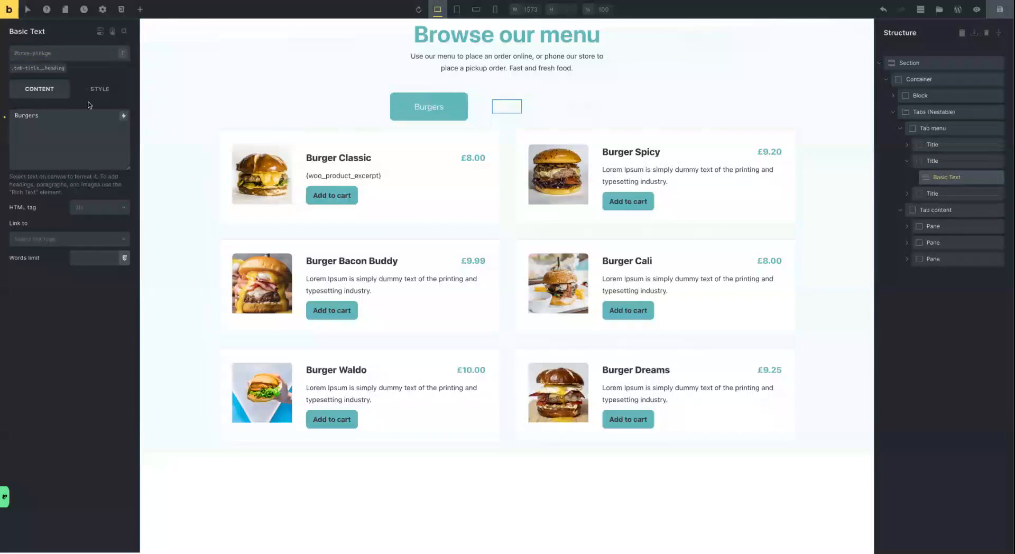
pyautogui.doubleClick(32, 114)
pyautogui.write('Sides')
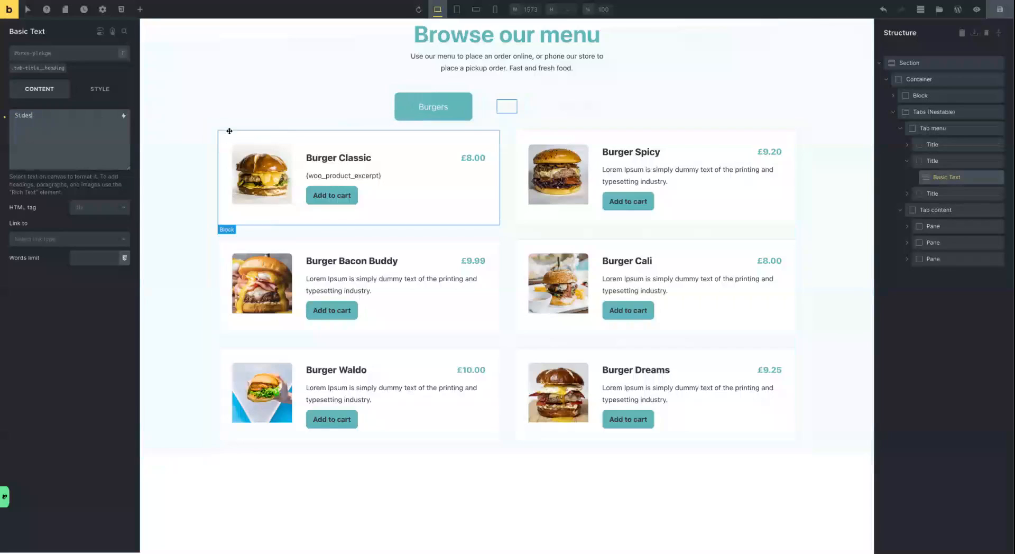
# Change the text of the third tab title in the tab menu to "Drinks"
pyautogui.click(907, 195)
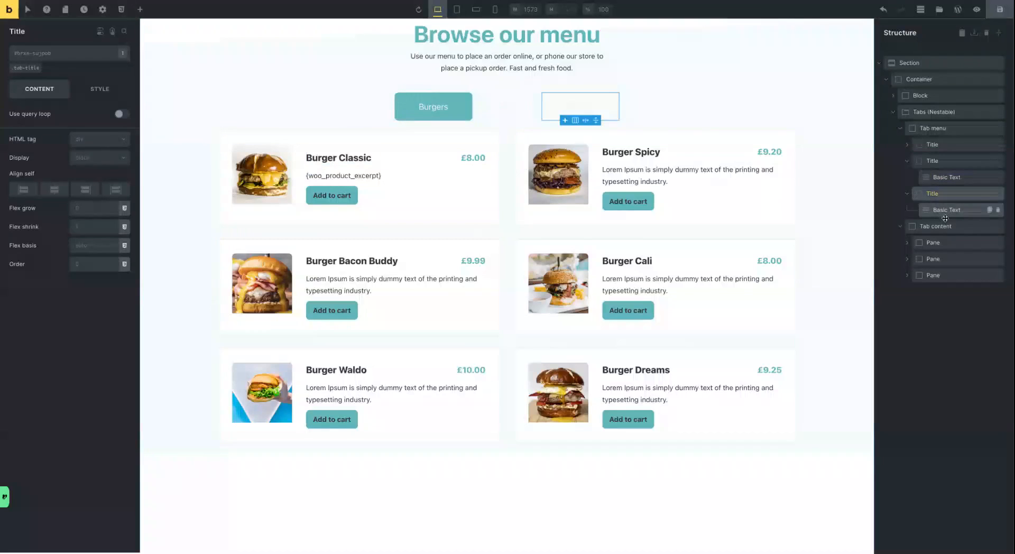
pyautogui.click(946, 211)
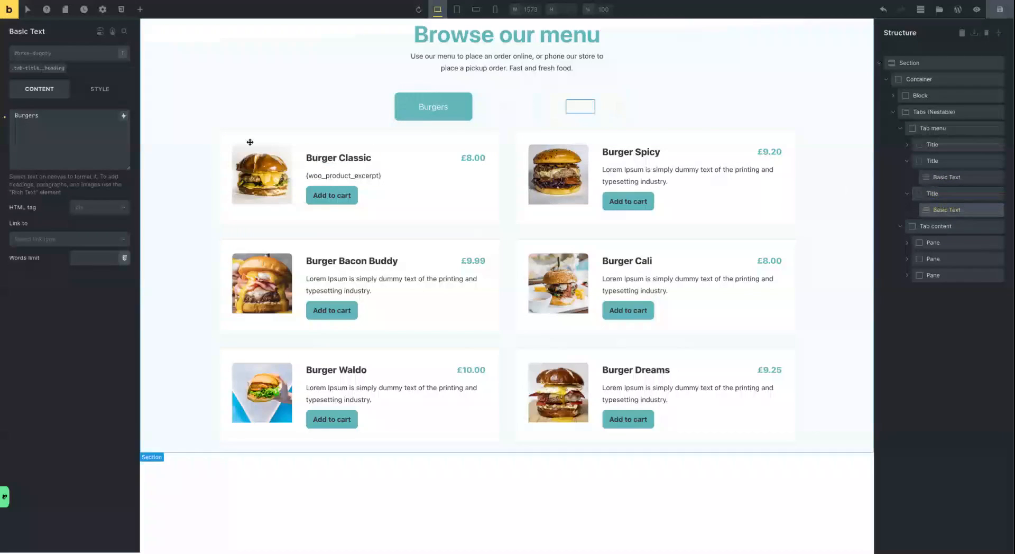
pyautogui.doubleClick(26, 115)
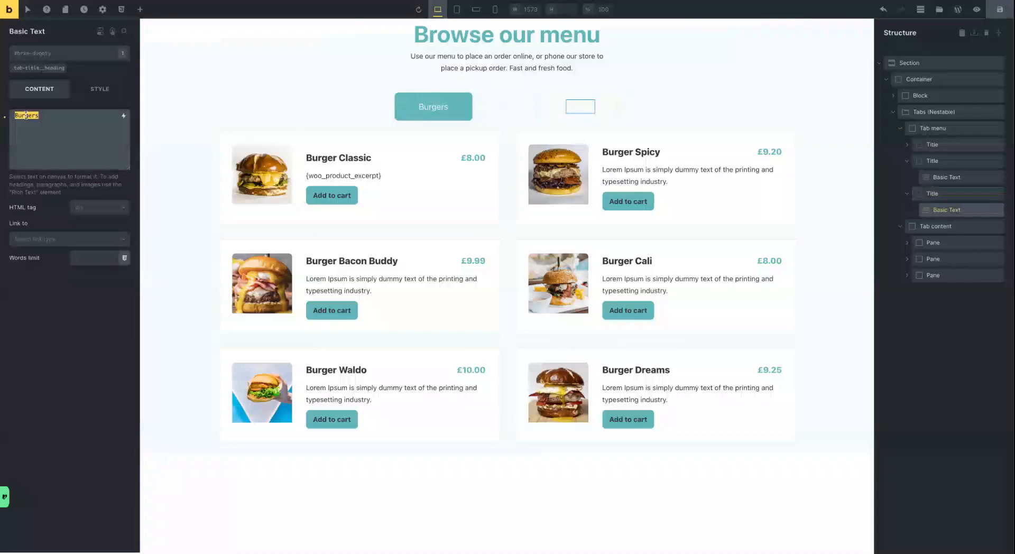
pyautogui.write('Drinks')
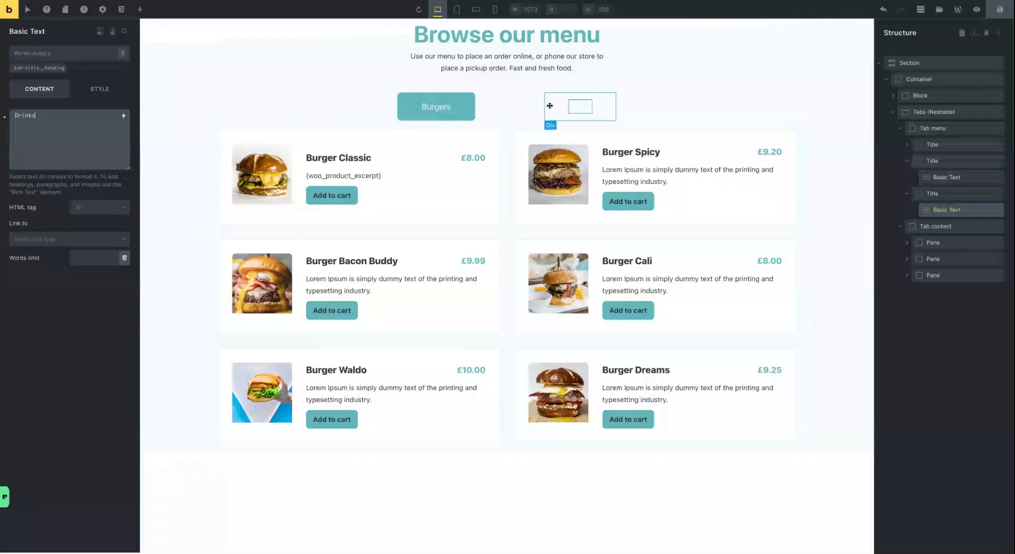
# Set the title typography color of the nestable tabs to dark grey #616161
pyautogui.click(510, 107)
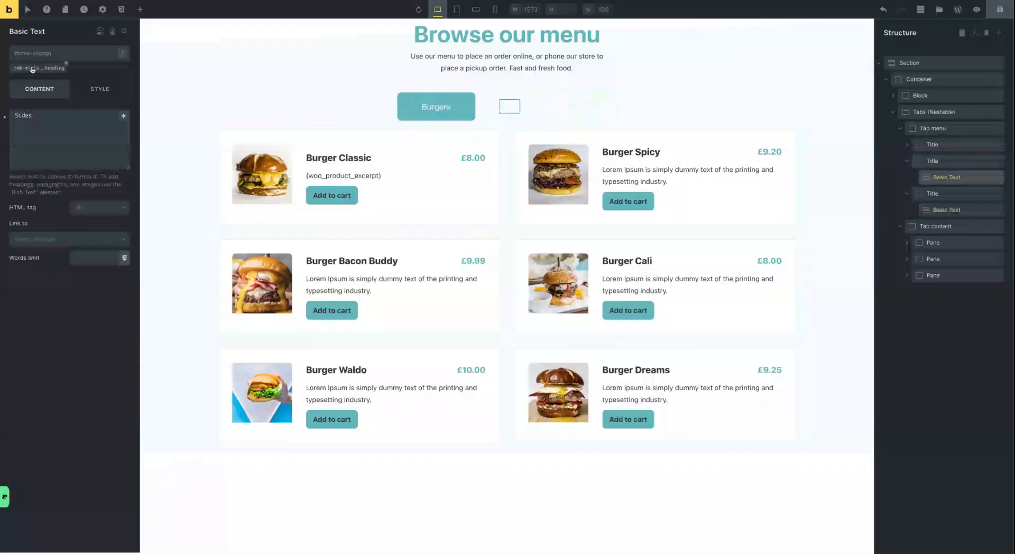
pyautogui.click(935, 113)
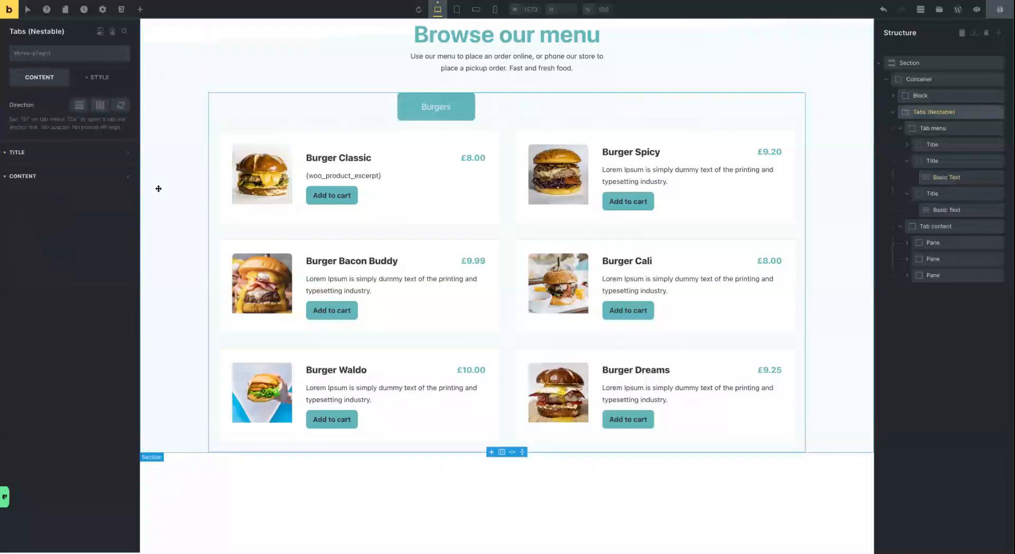
pyautogui.click(35, 155)
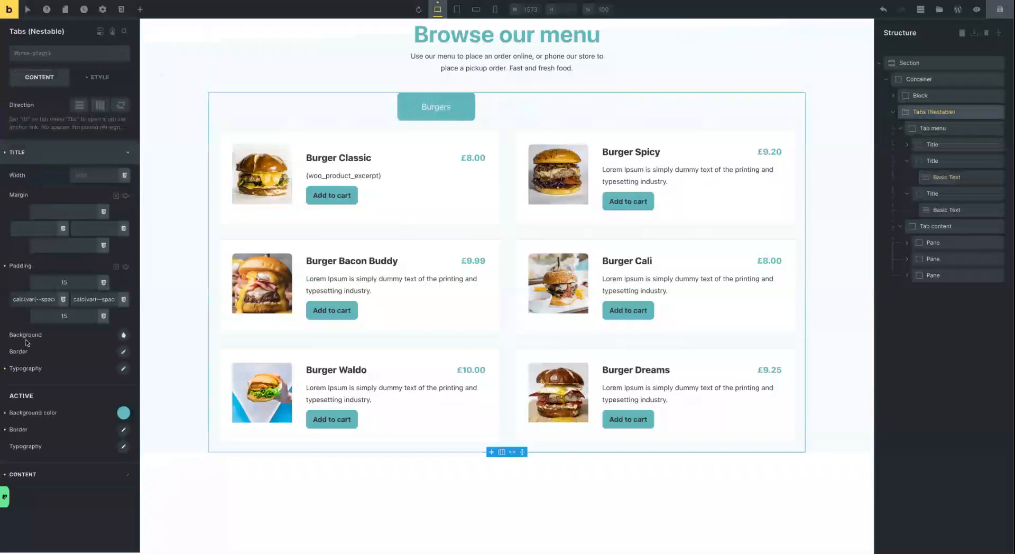
pyautogui.click(124, 369)
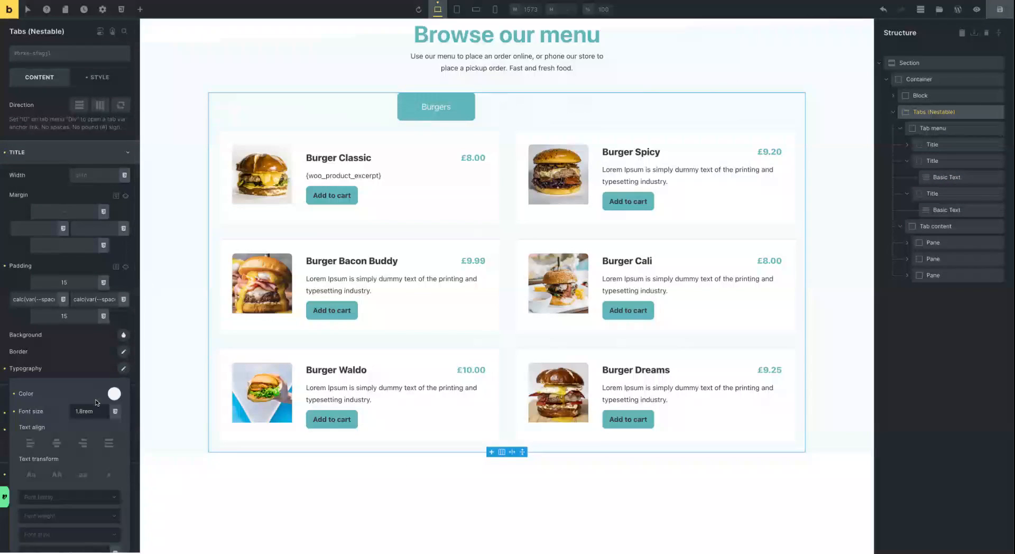
pyautogui.click(114, 393)
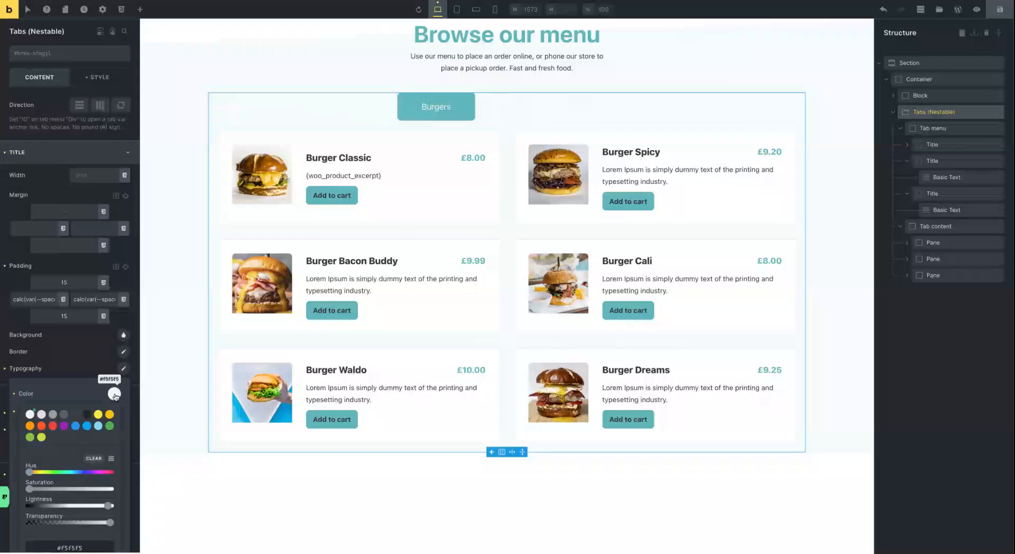
pyautogui.click(65, 415)
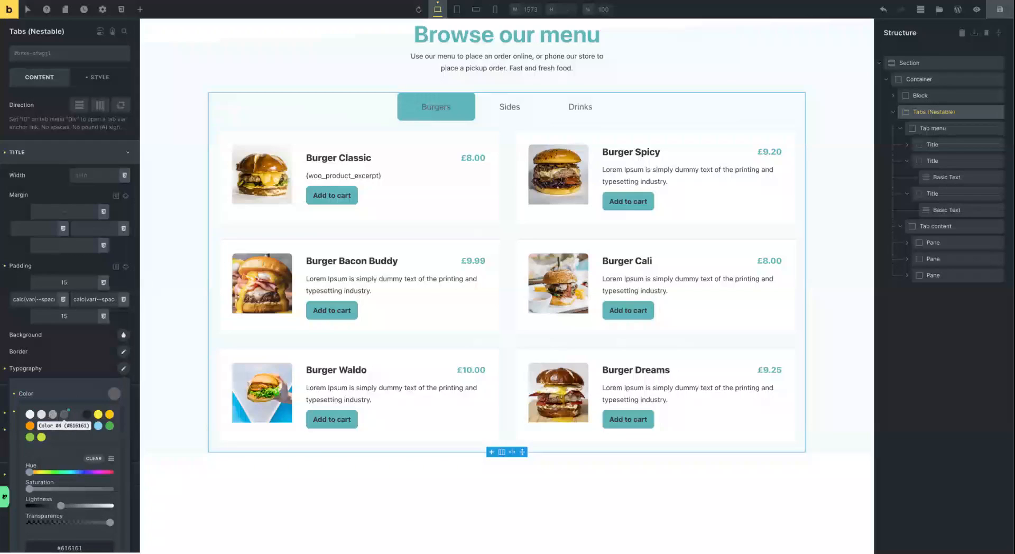
pyautogui.click(69, 370)
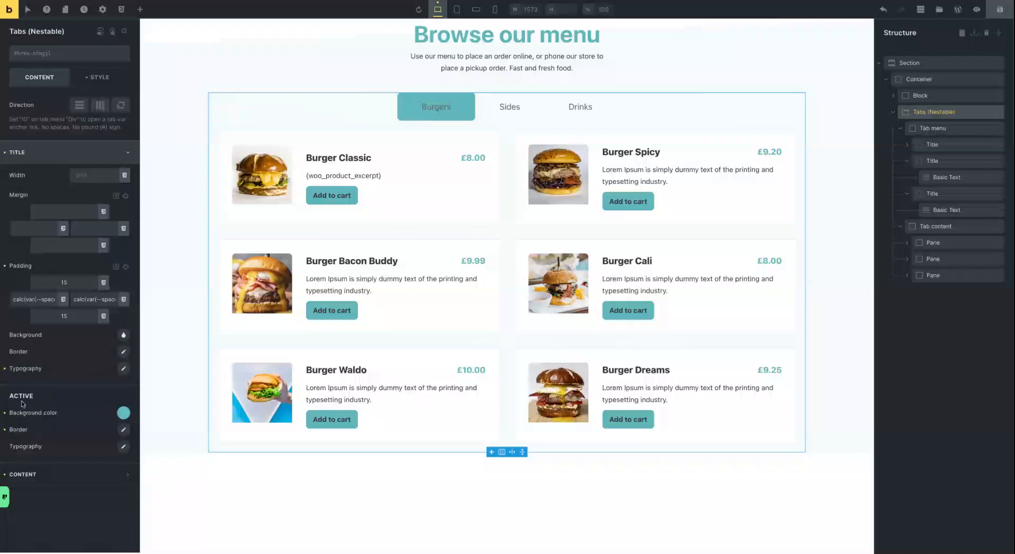
# Set the typography color of the active tab title to white, #ffffff
pyautogui.click(123, 446)
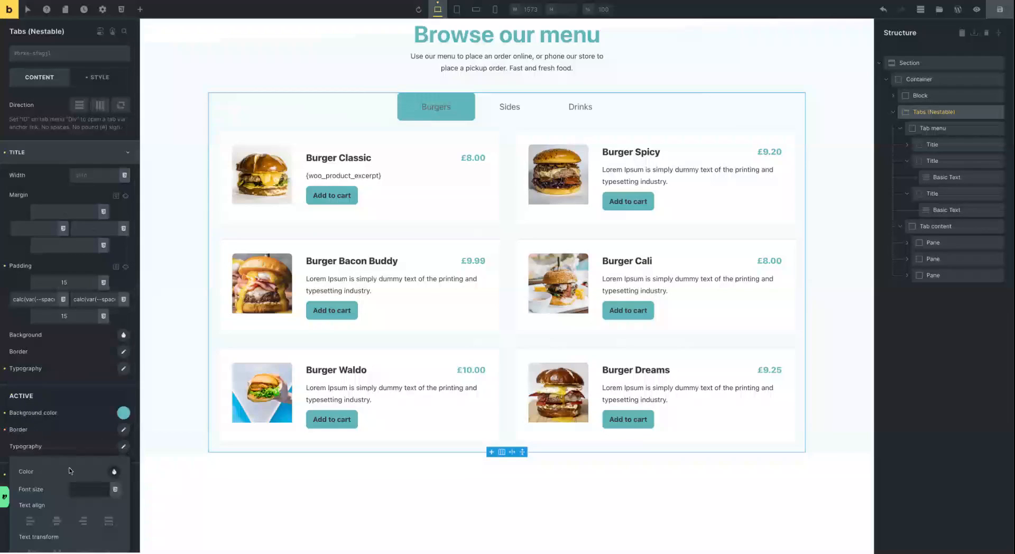
pyautogui.click(114, 474)
pyautogui.scroll(-3, 80, 443)
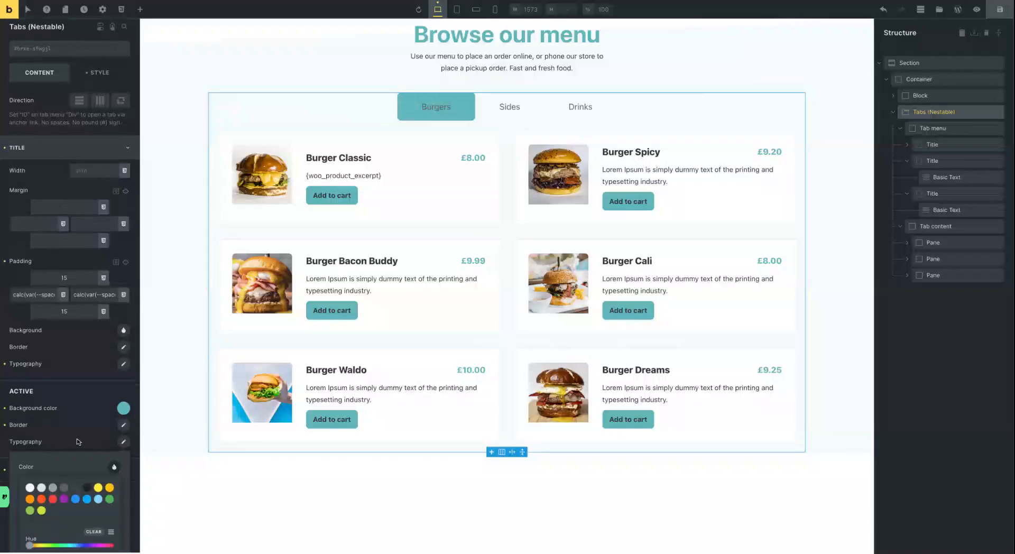
pyautogui.click(29, 344)
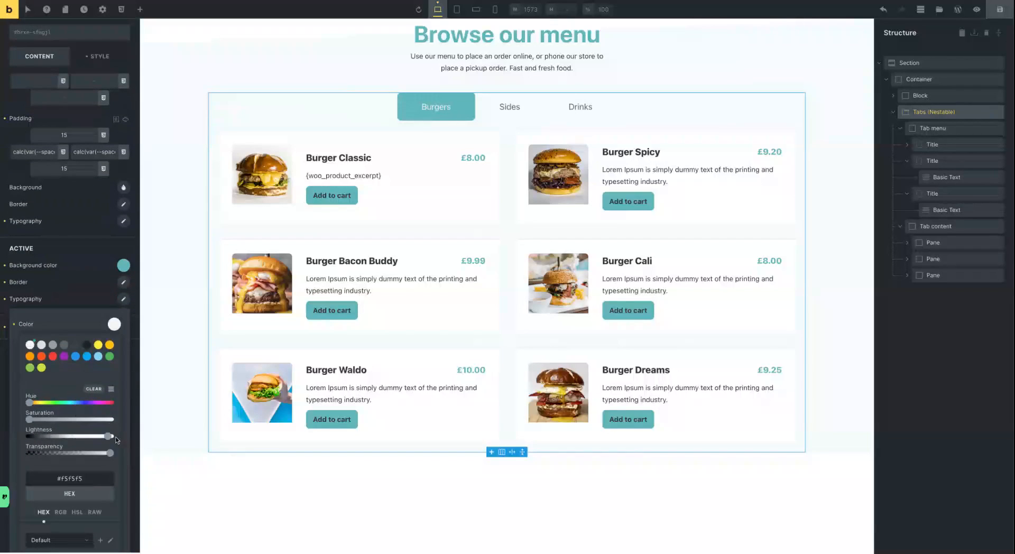
pyautogui.moveTo(108, 438); pyautogui.dragTo(120, 438)
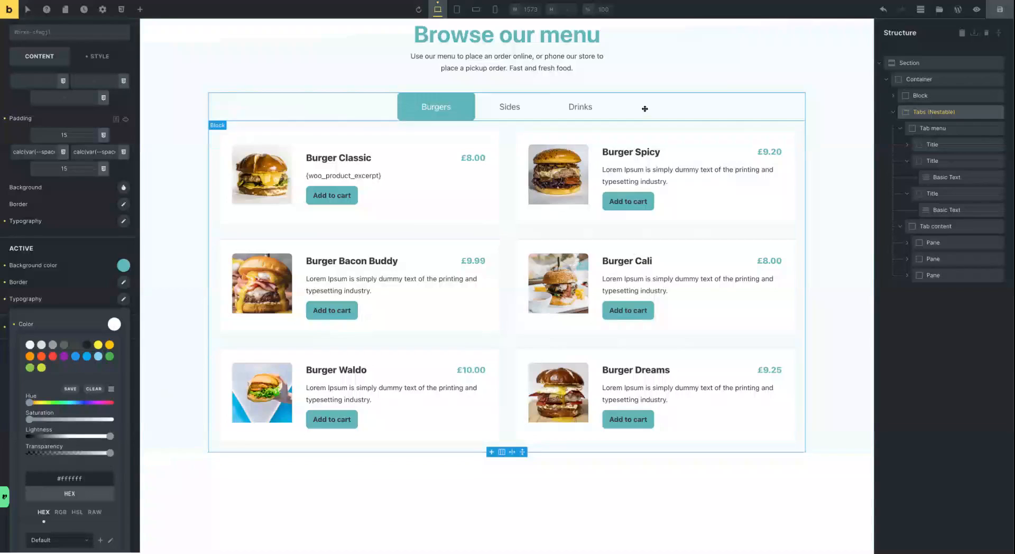
pyautogui.click(460, 106)
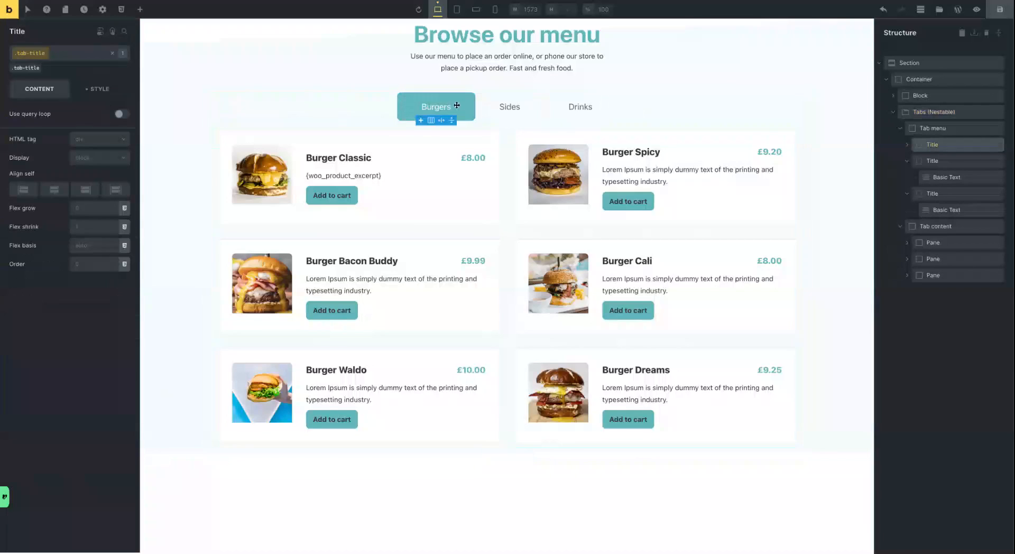
pyautogui.click(951, 162)
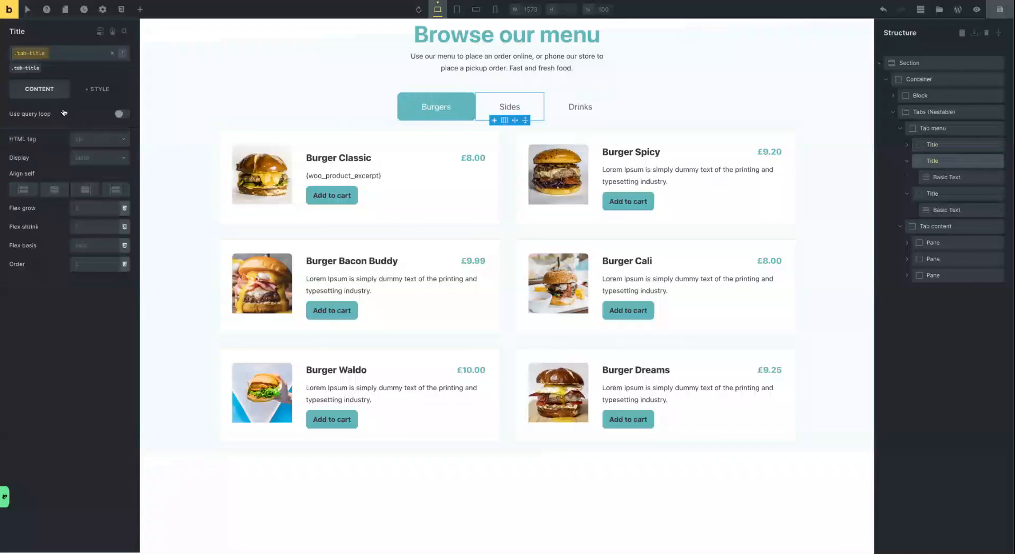
pyautogui.click(94, 89)
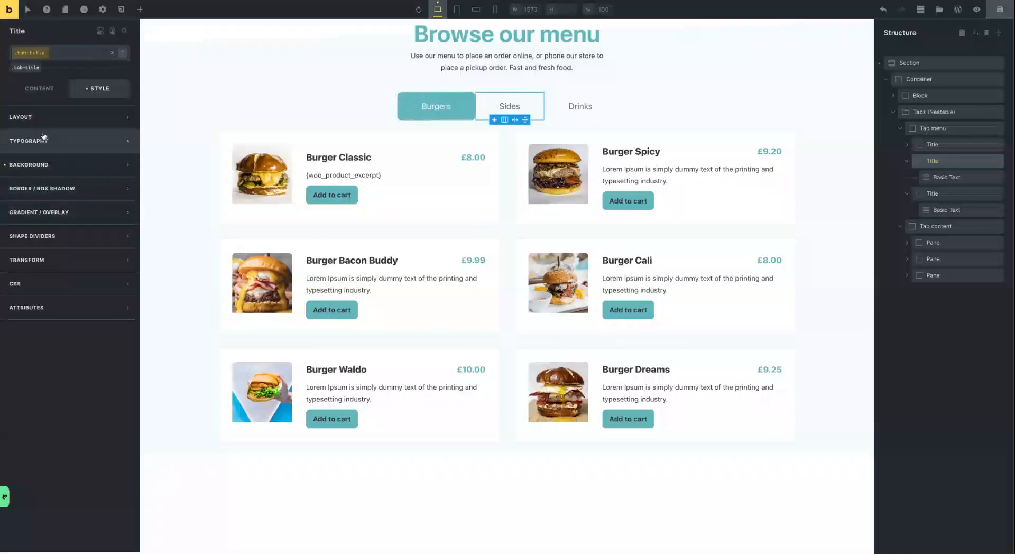
pyautogui.click(42, 90)
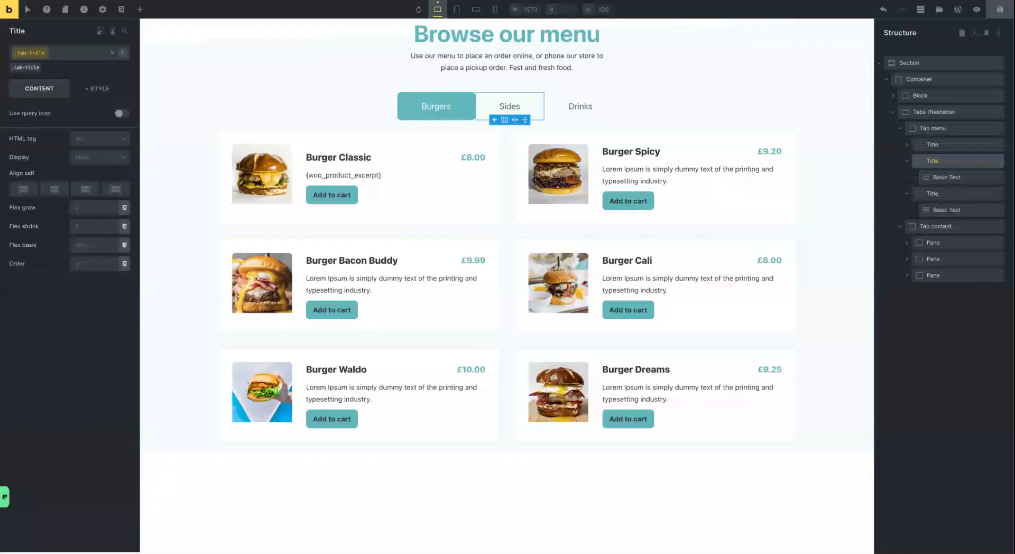
# Give the titles of the nestable tabs a solid border with a linked width of 1 on all four sides
pyautogui.click(966, 113)
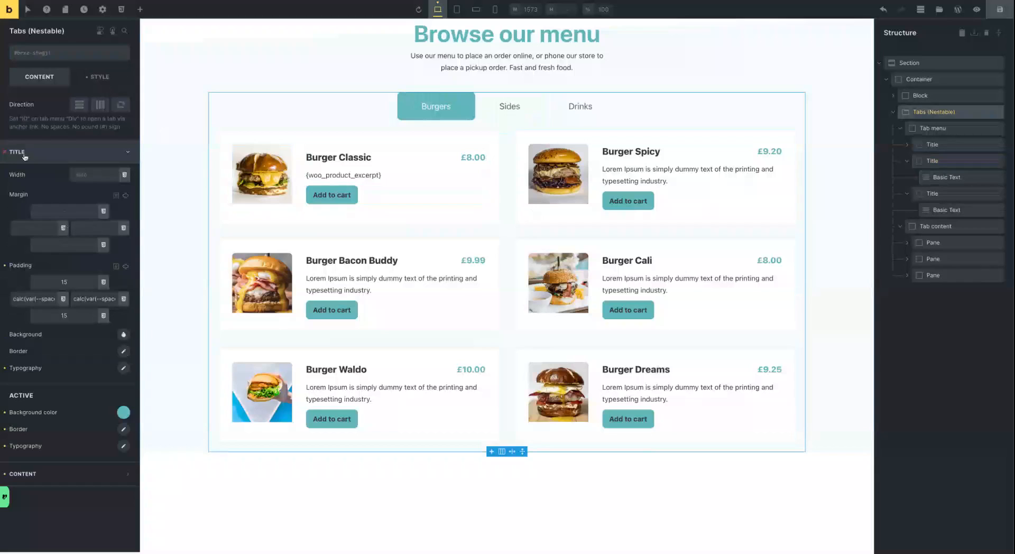
pyautogui.click(26, 155)
pyautogui.click(35, 156)
pyautogui.click(123, 351)
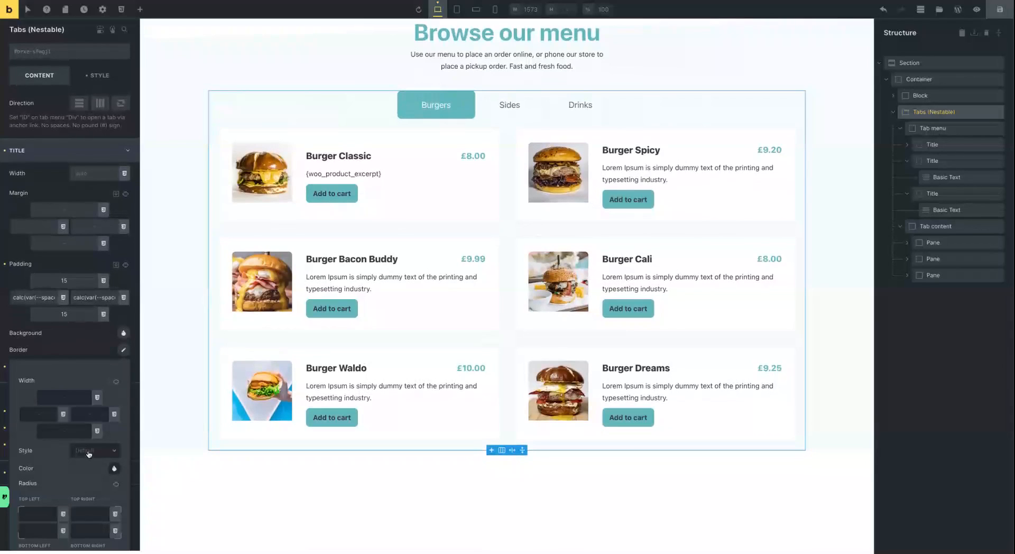
pyautogui.click(64, 396)
pyautogui.write('1')
pyautogui.click(116, 382)
pyautogui.click(90, 452)
pyautogui.click(97, 500)
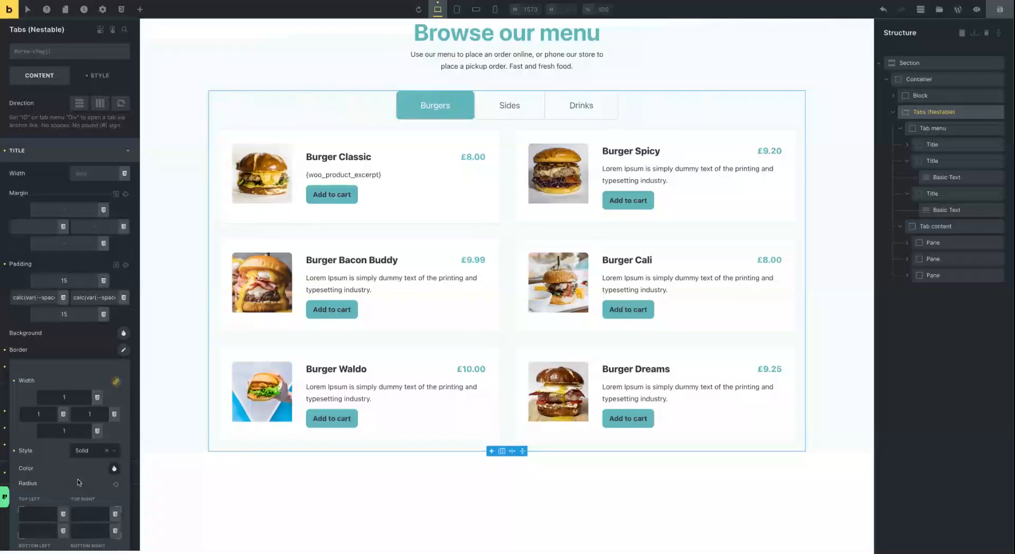
# Set the tab titles' border color to the neutral-light variable as a raw value
pyautogui.click(113, 470)
pyautogui.scroll(-3, 74, 455)
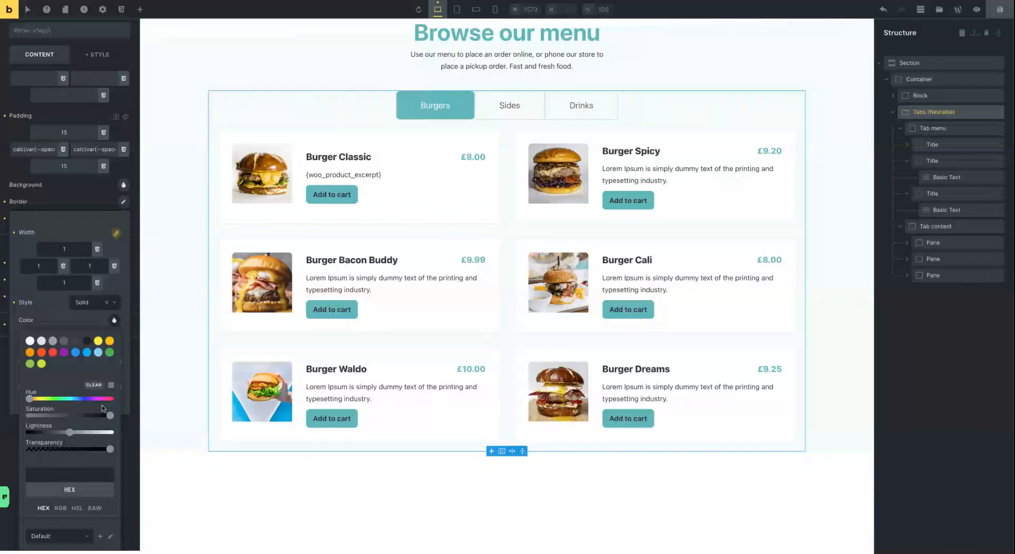
pyautogui.click(94, 508)
pyautogui.click(96, 480)
pyautogui.scroll(-3, 81, 417)
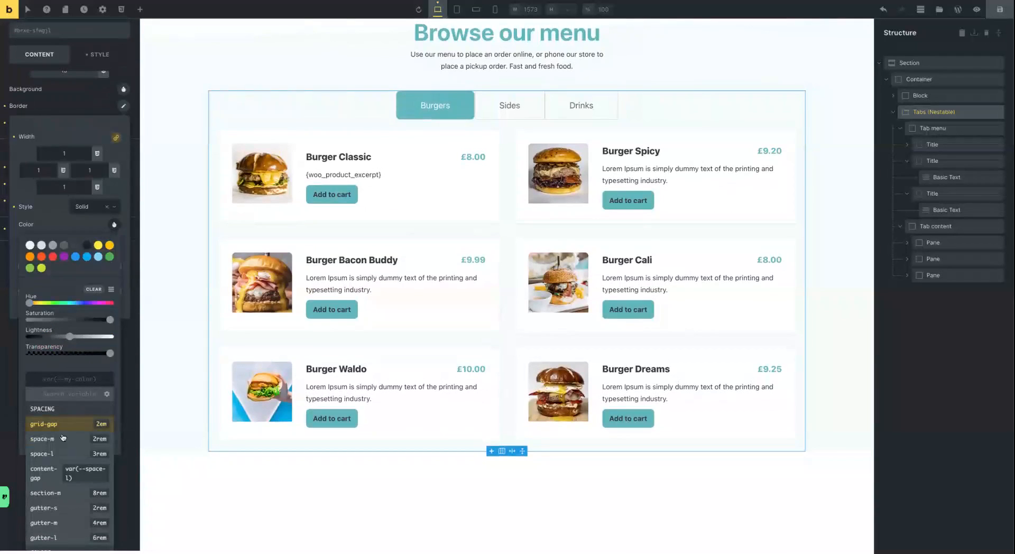
pyautogui.scroll(-2, 58, 501)
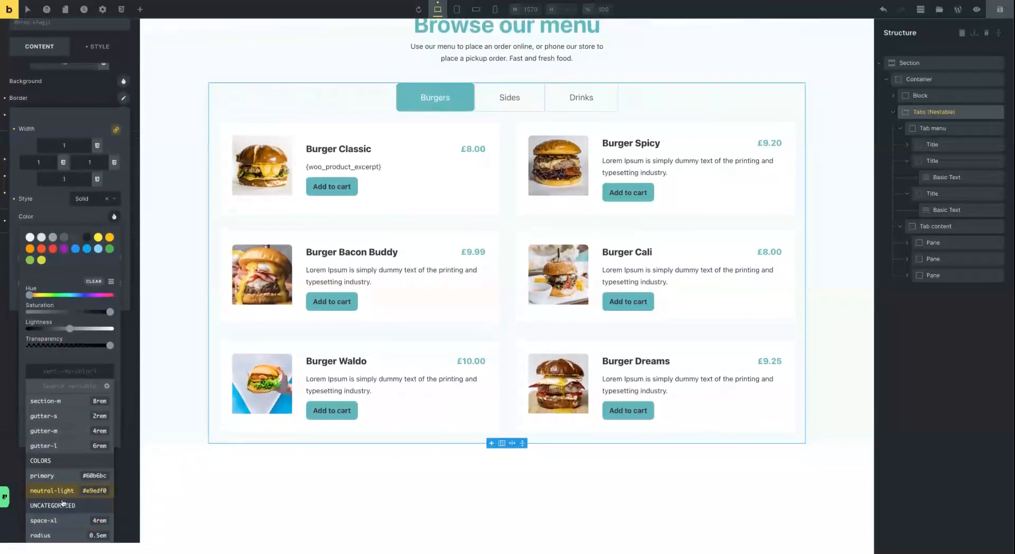
pyautogui.click(53, 498)
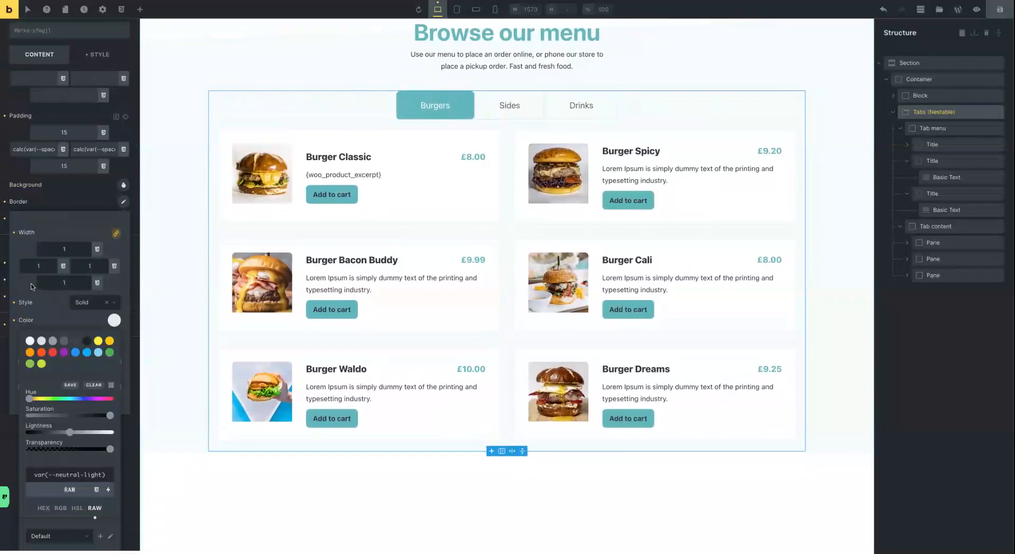
pyautogui.click(78, 227)
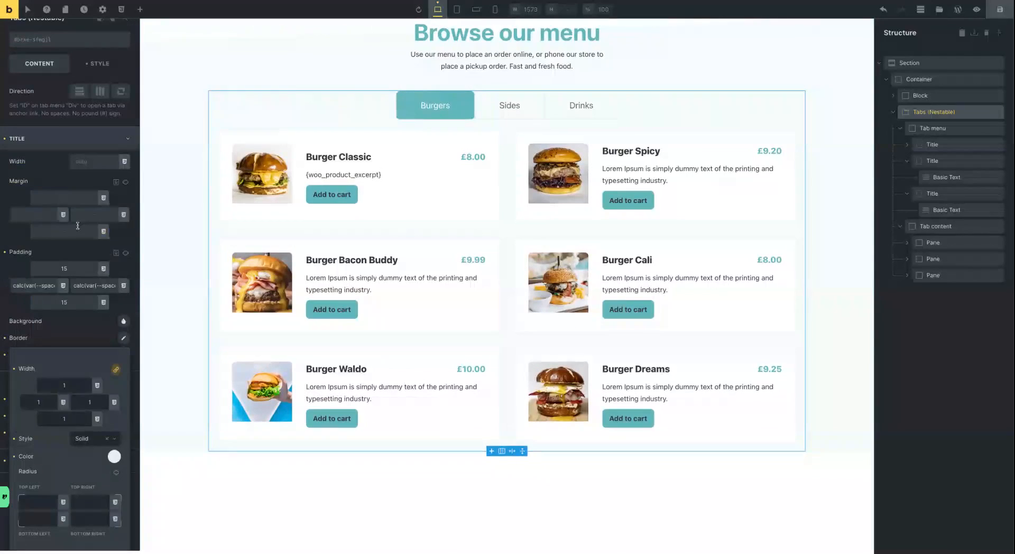
pyautogui.click(87, 342)
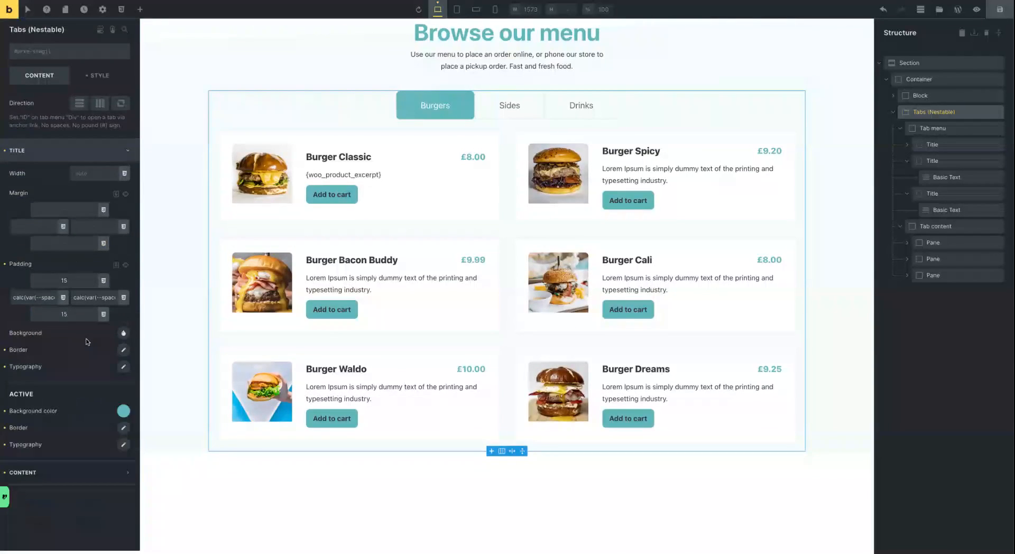
# Apply the radius variable to all four corners of the tab titles' border in the nestable tabs, with the corners linked
pyautogui.click(124, 350)
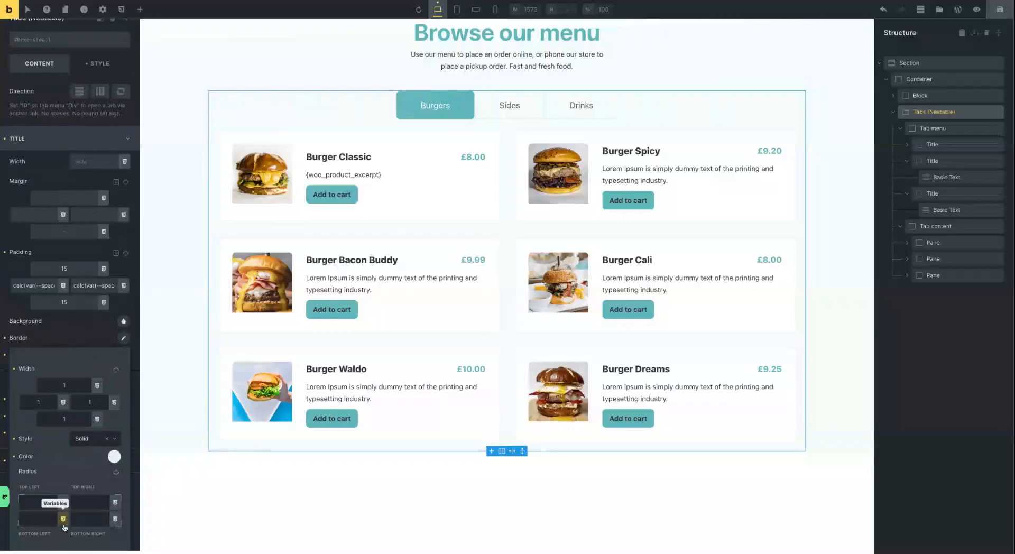
pyautogui.click(64, 519)
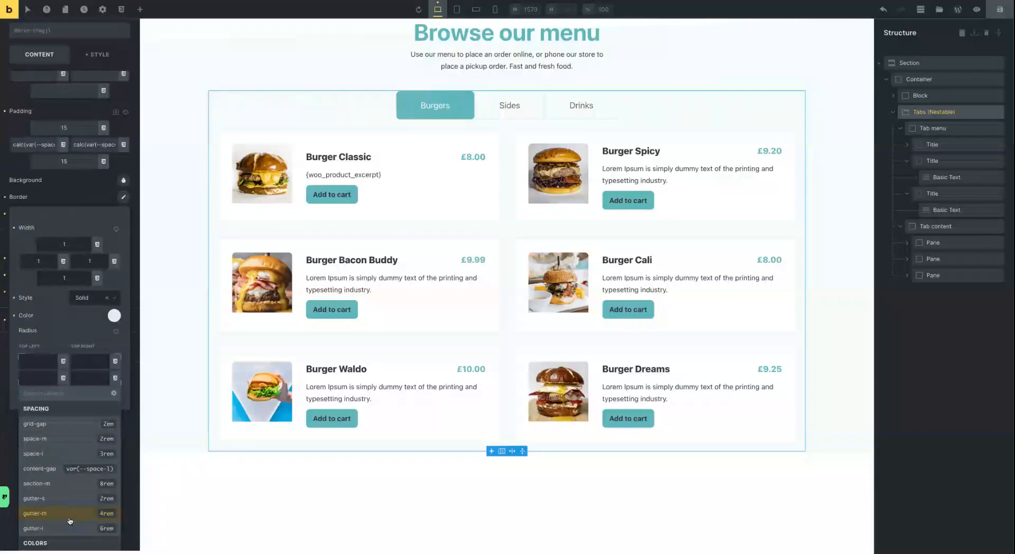
pyautogui.scroll(-3, 54, 526)
pyautogui.click(49, 543)
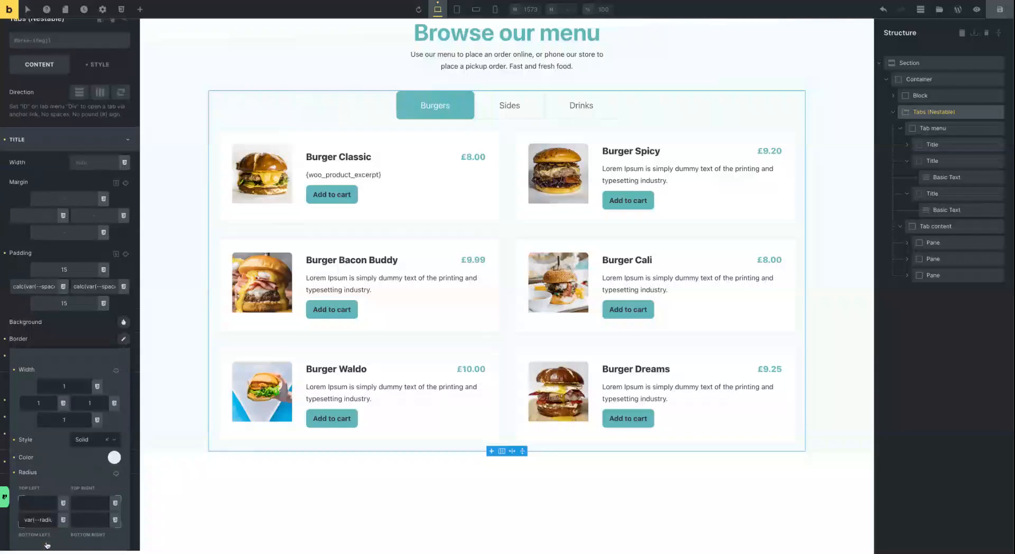
pyautogui.click(115, 473)
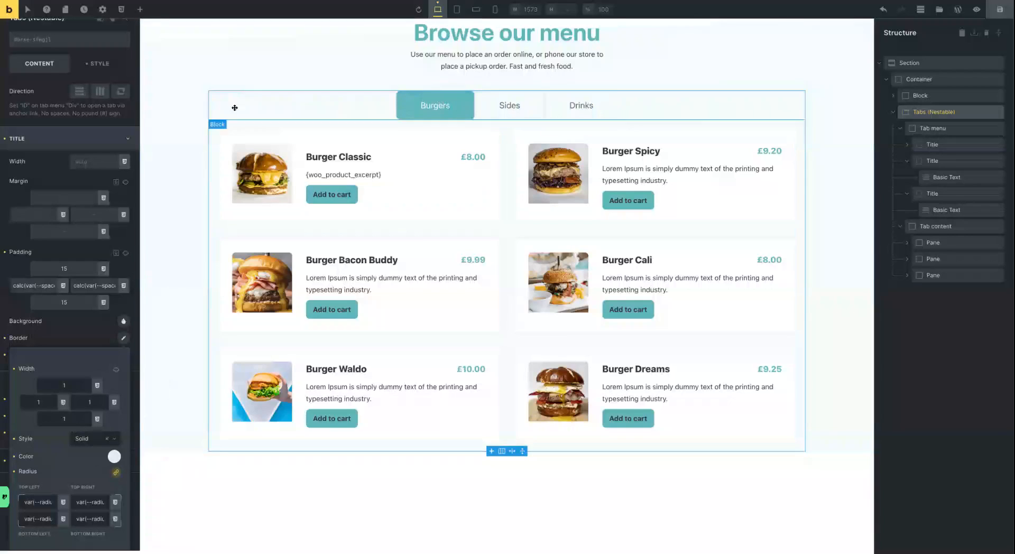
pyautogui.click(39, 141)
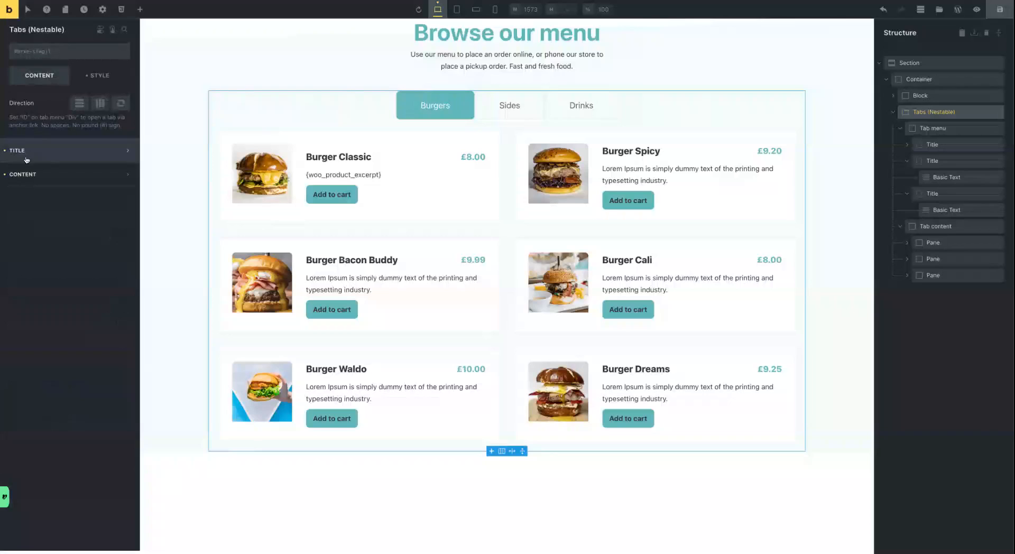
# Set the column gap of the tab menu to var(--space-xl)
pyautogui.click(933, 128)
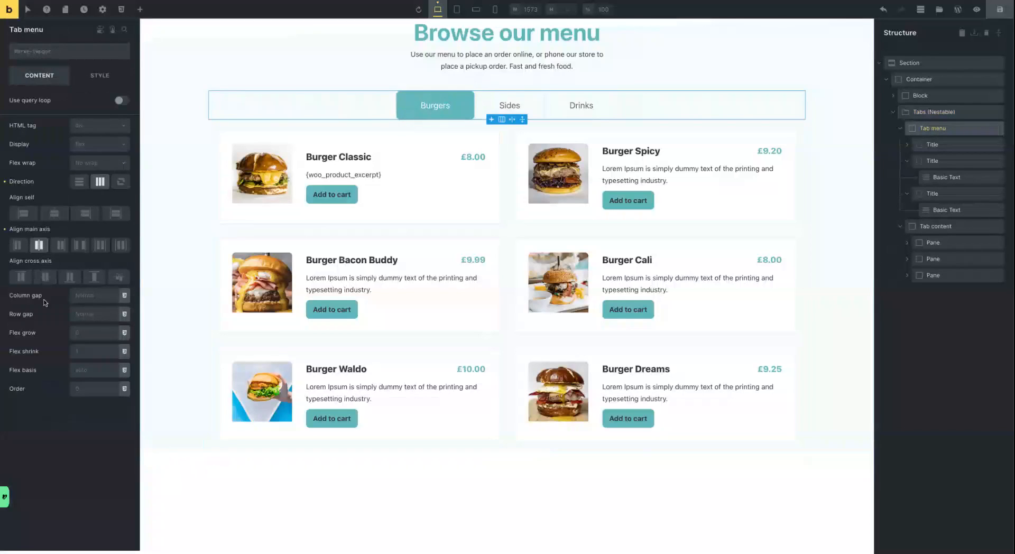
pyautogui.click(124, 295)
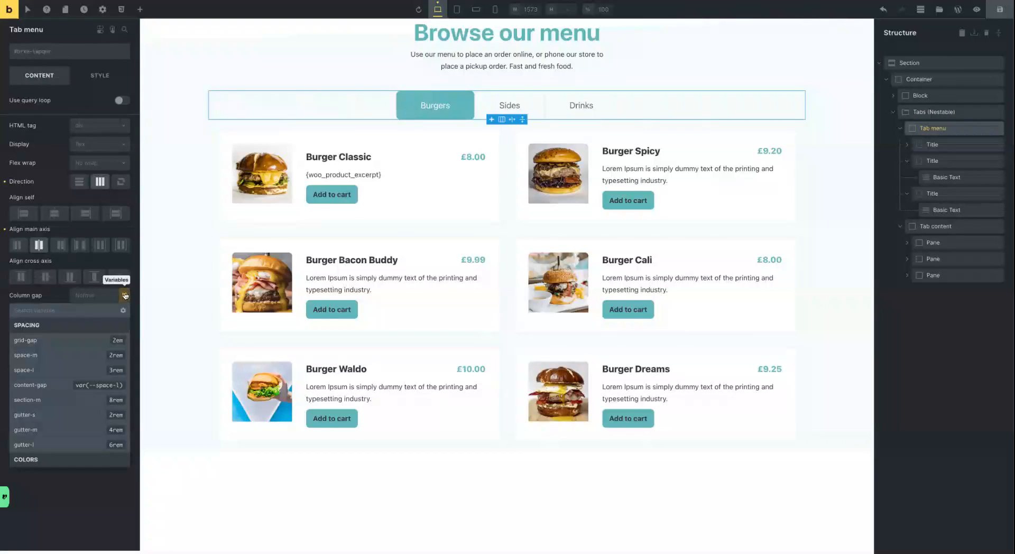
pyautogui.click(114, 374)
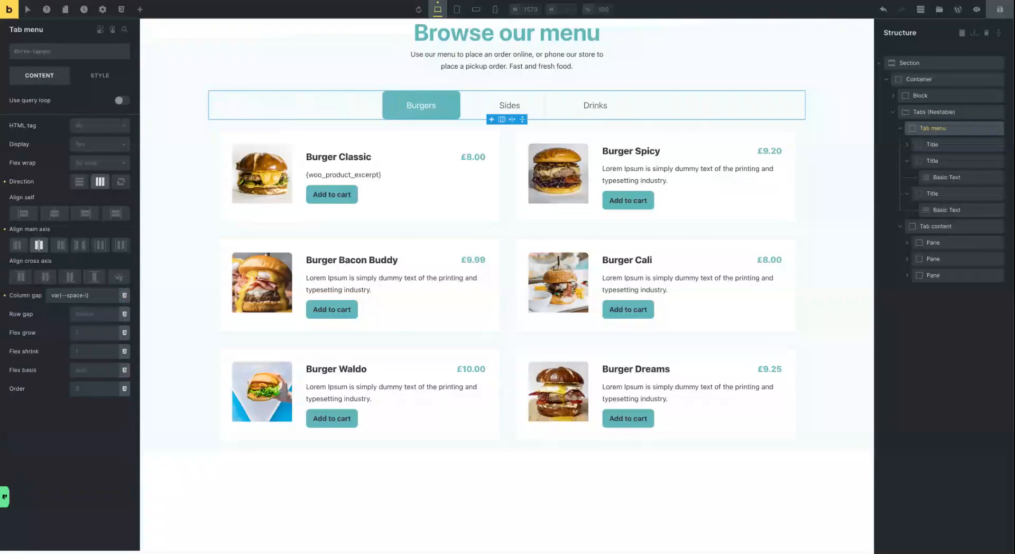
pyautogui.click(124, 295)
pyautogui.scroll(-4, 93, 417)
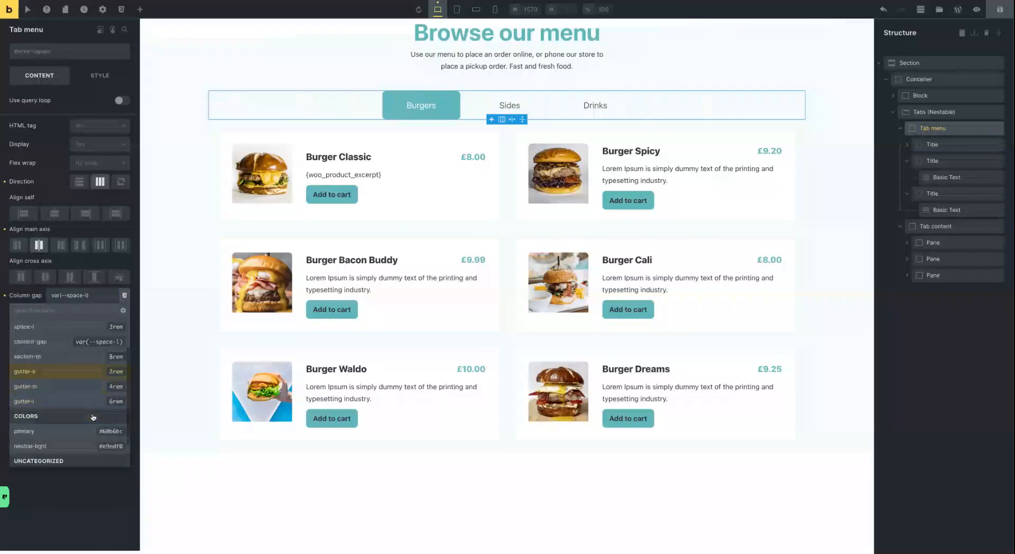
pyautogui.click(92, 447)
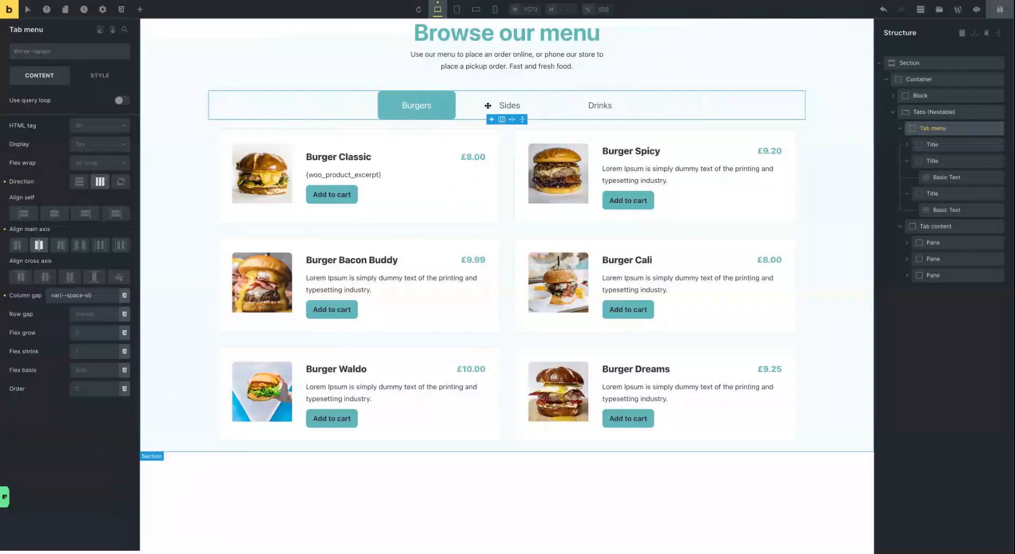
# Change the border color of the nestable tabs' titles to the grey swatch #9e9e9e
pyautogui.click(941, 144)
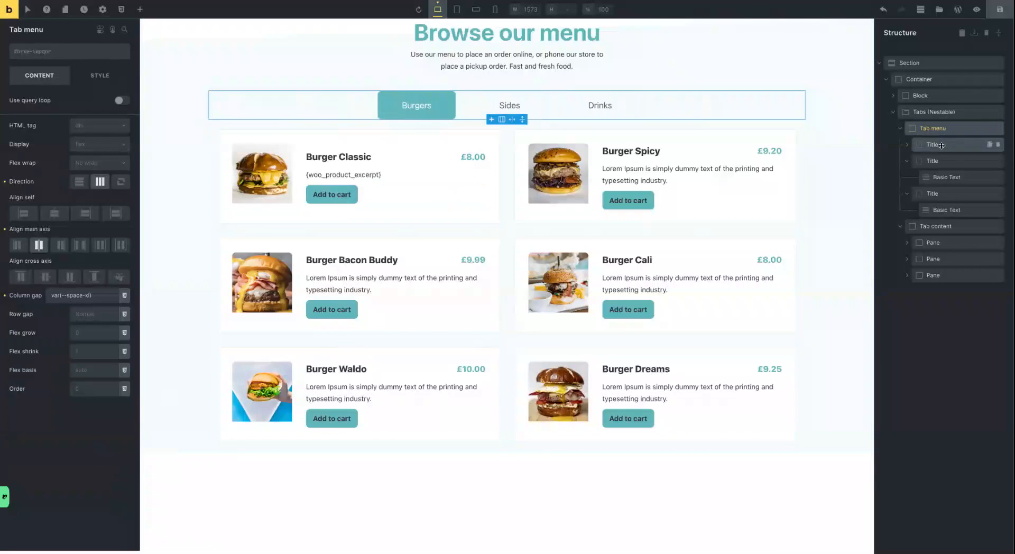
pyautogui.click(100, 87)
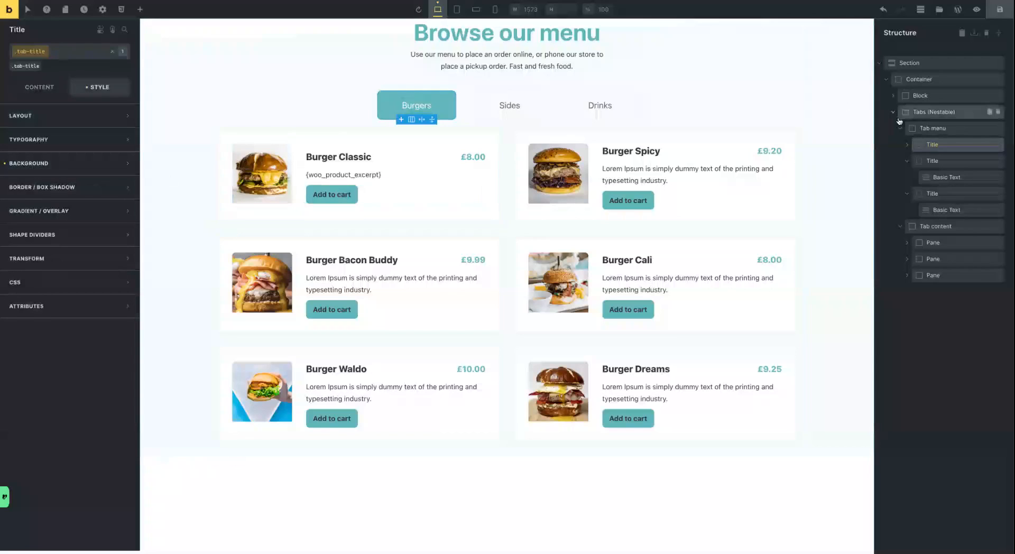
pyautogui.click(934, 112)
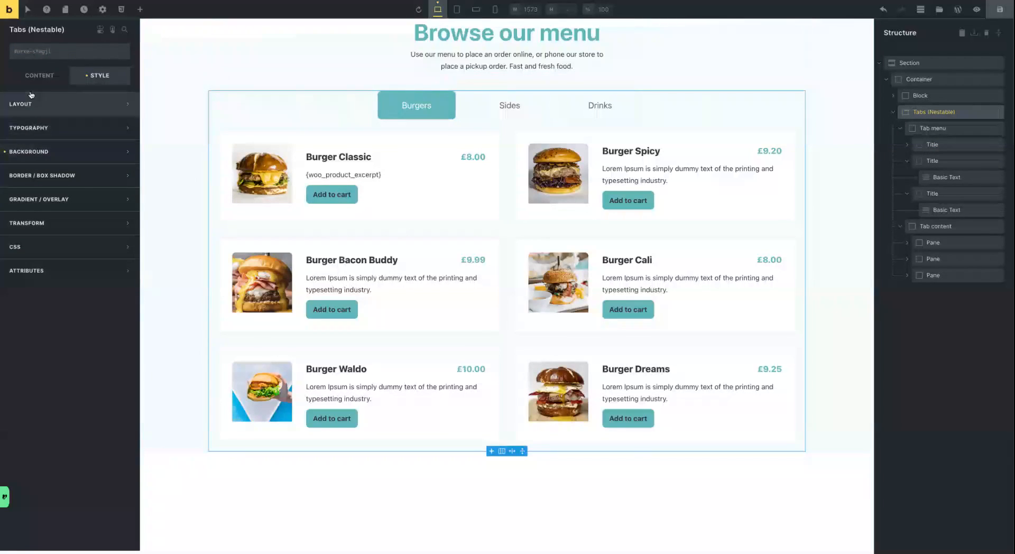
pyautogui.click(37, 75)
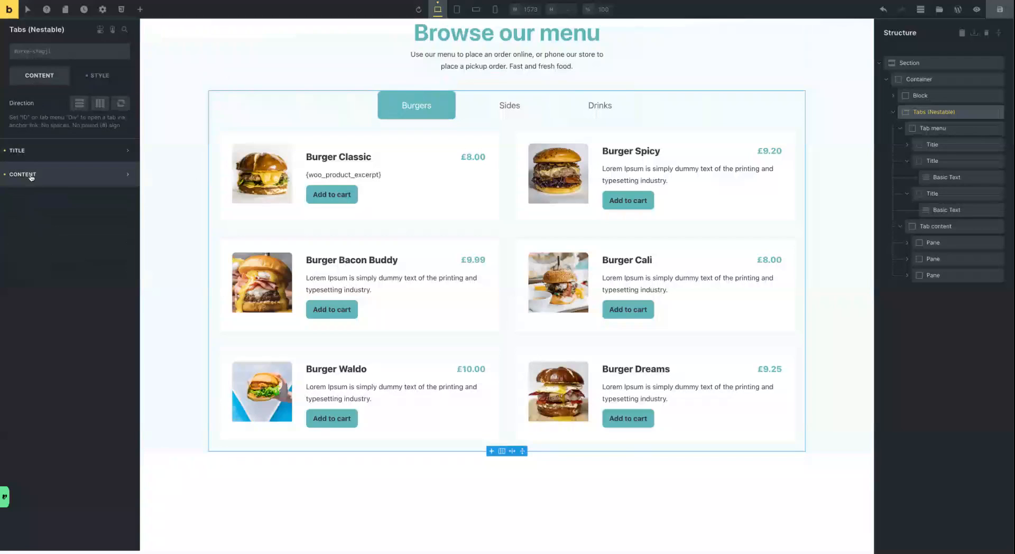
pyautogui.click(69, 150)
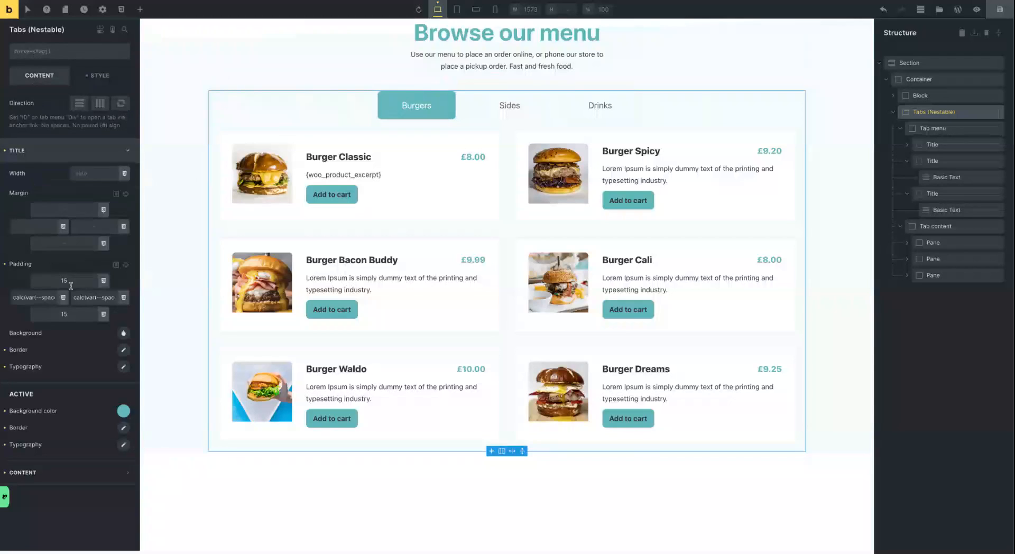
pyautogui.click(123, 349)
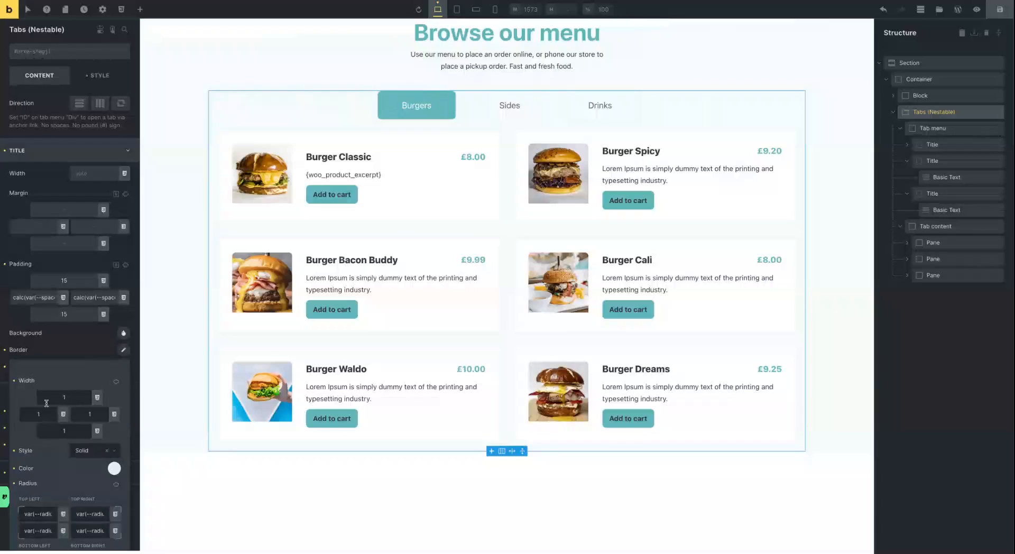
pyautogui.click(113, 469)
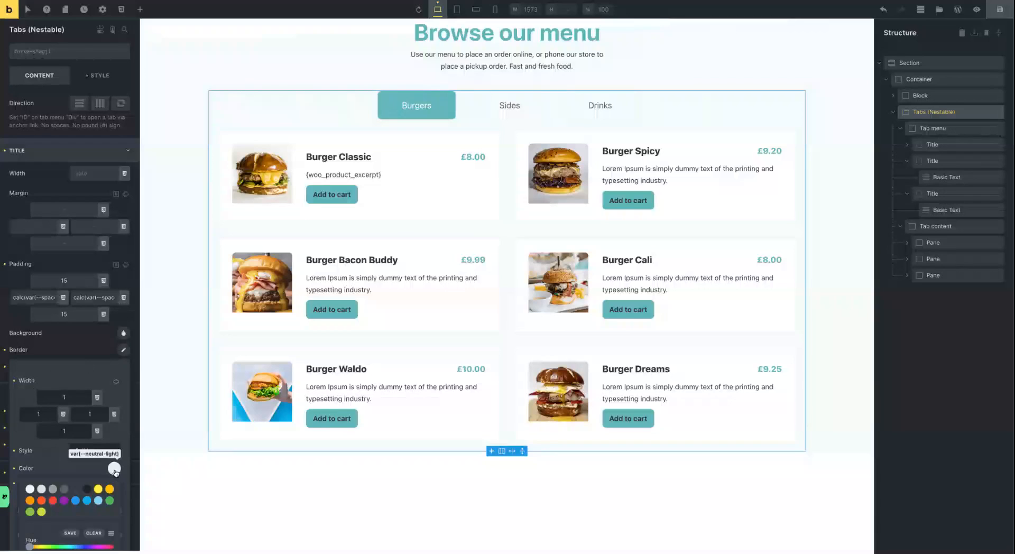
pyautogui.click(64, 490)
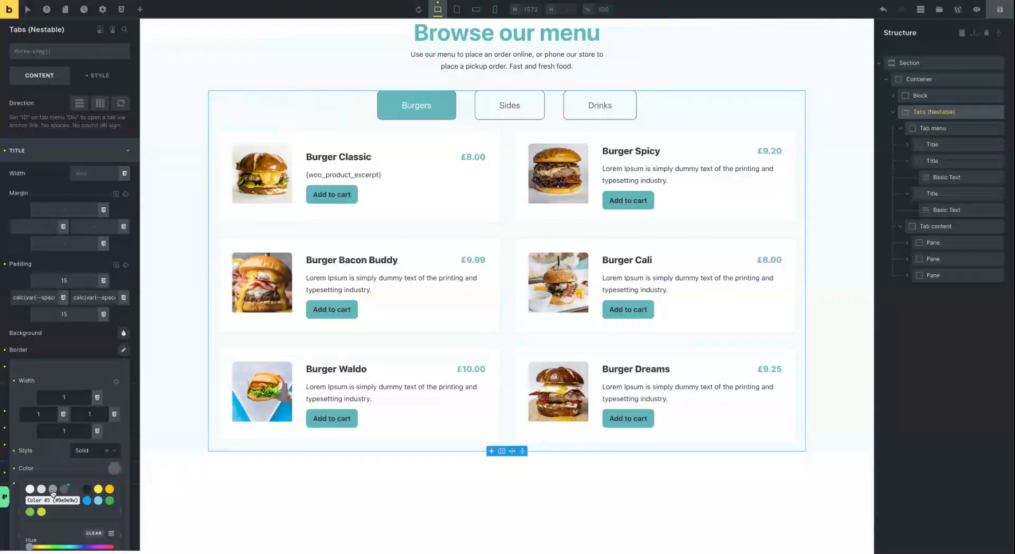
pyautogui.click(53, 489)
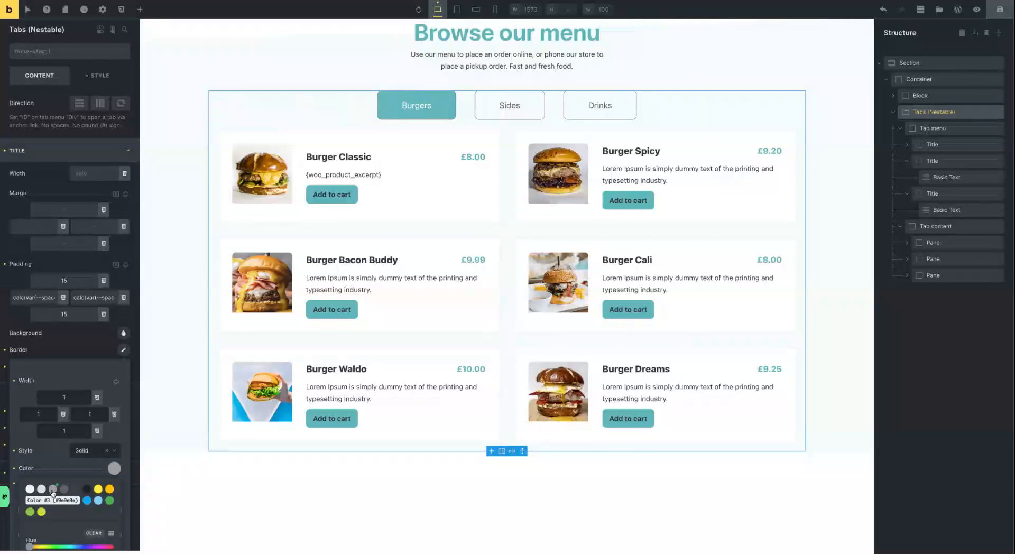
pyautogui.click(50, 467)
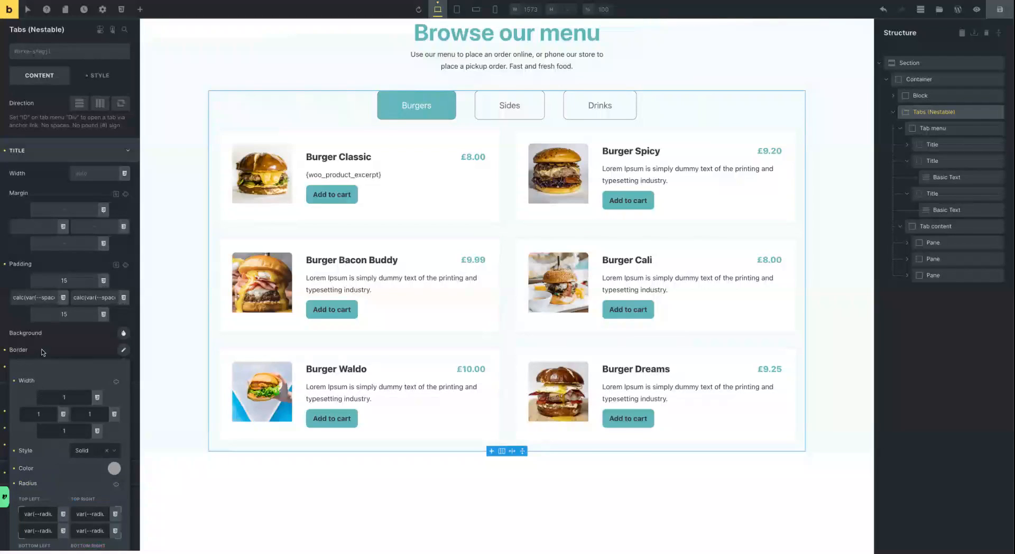
pyautogui.click(68, 347)
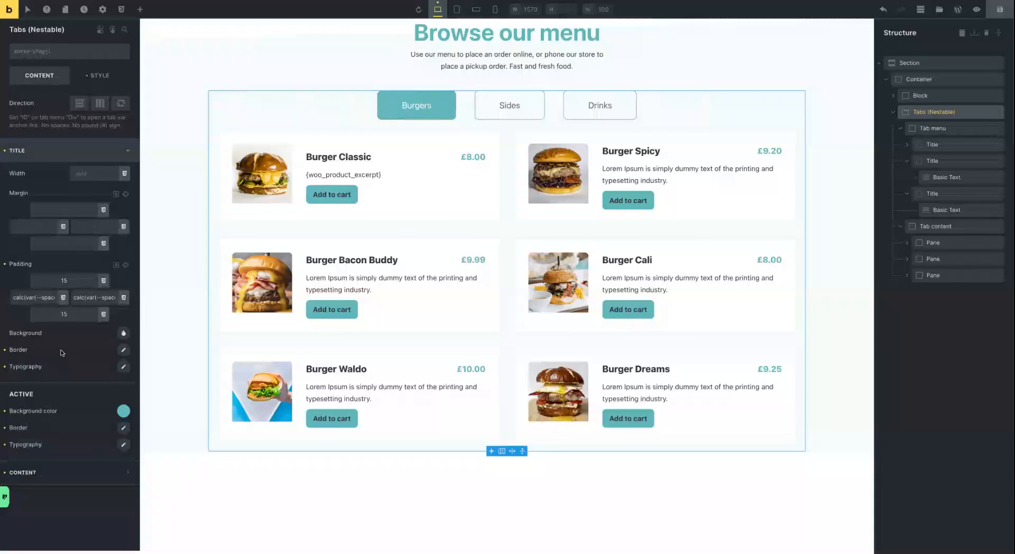
# Set the active tab title's border color to the raw value var(--primary) and save the page
pyautogui.click(123, 429)
pyautogui.scroll(-3, 66, 479)
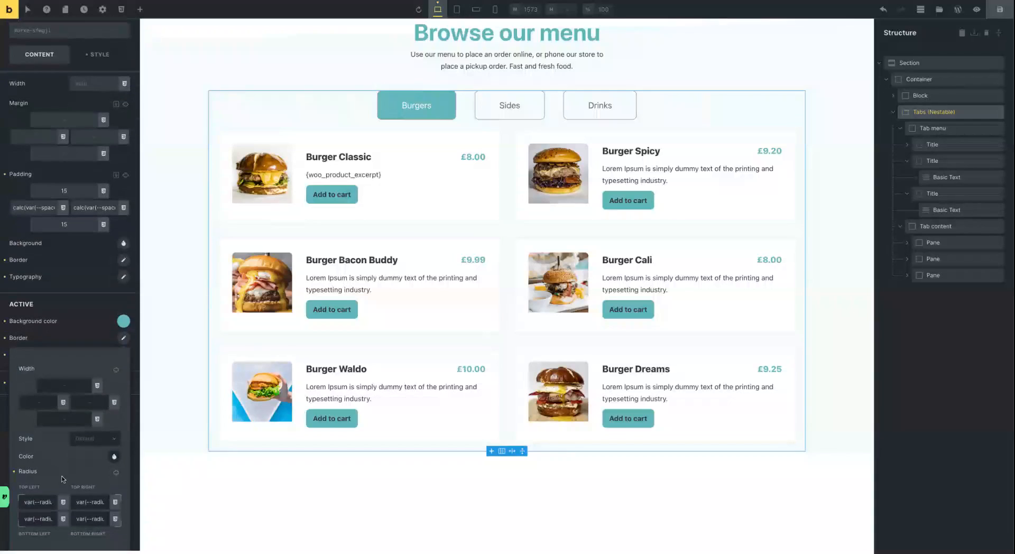
pyautogui.click(114, 456)
pyautogui.scroll(-4, 87, 465)
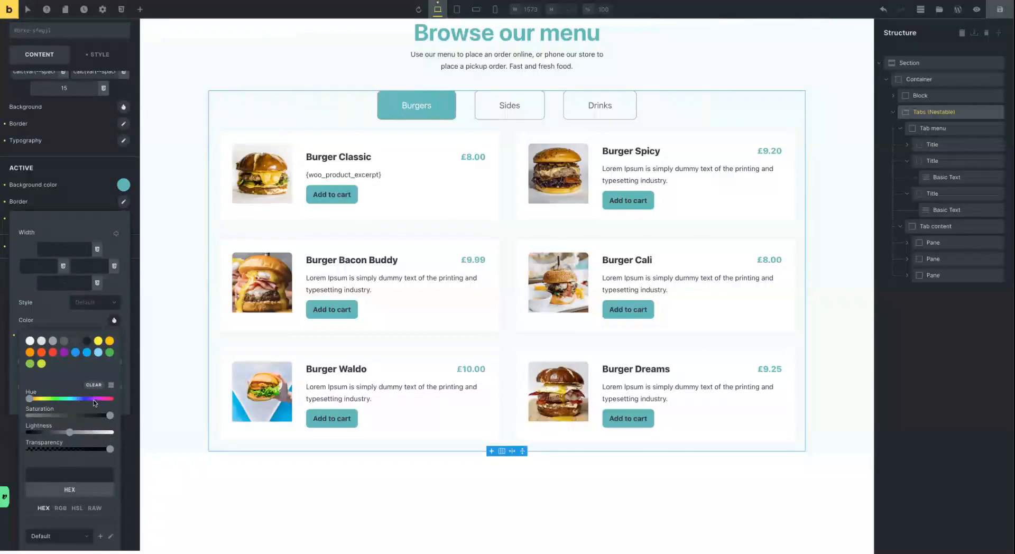
pyautogui.click(95, 508)
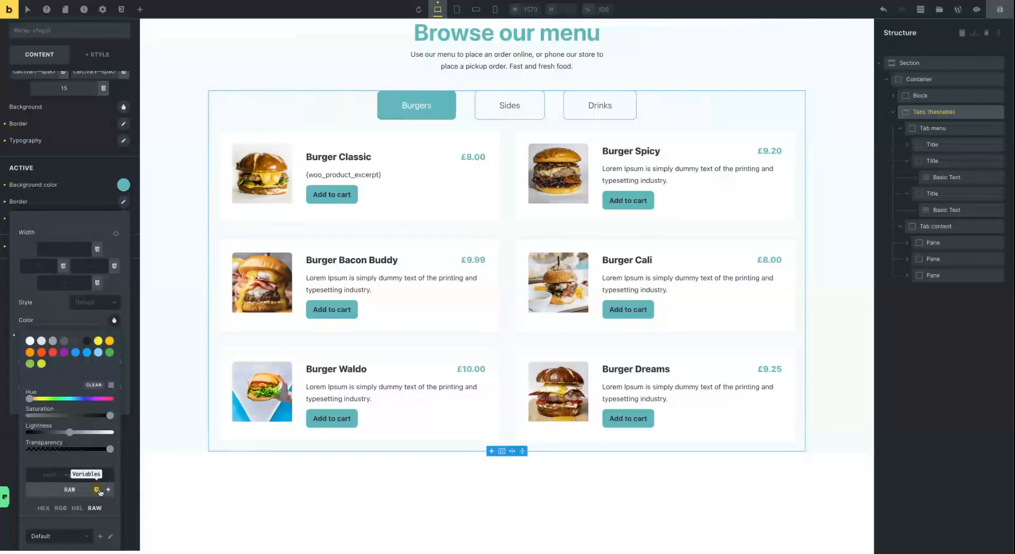
pyautogui.click(97, 490)
pyautogui.scroll(-3, 71, 420)
pyautogui.scroll(-3, 63, 457)
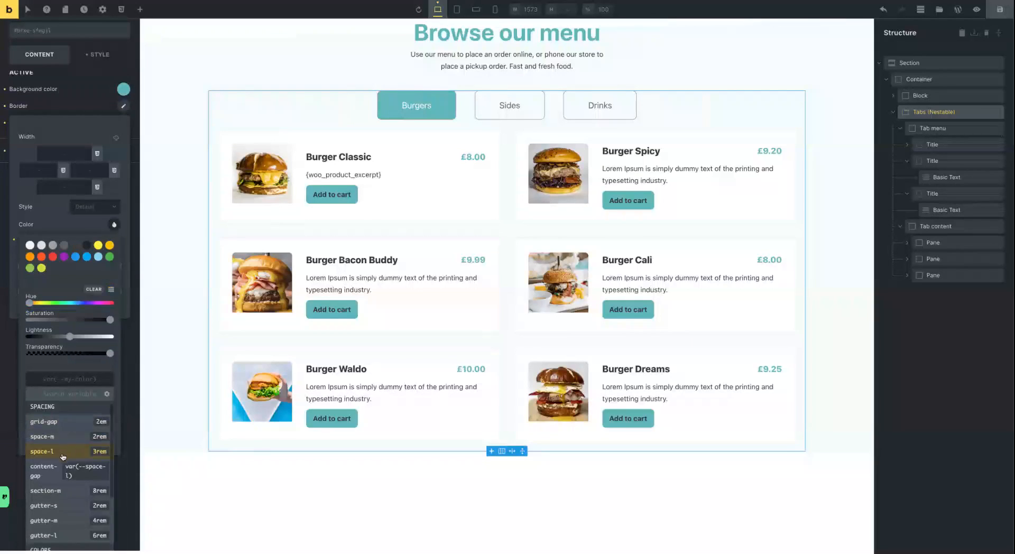
pyautogui.click(57, 489)
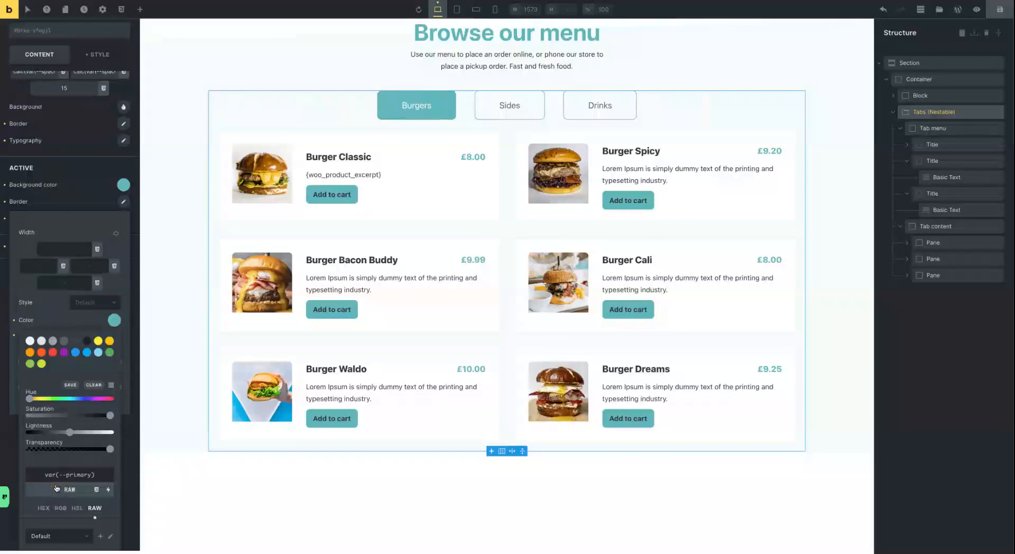
pyautogui.click(1001, 10)
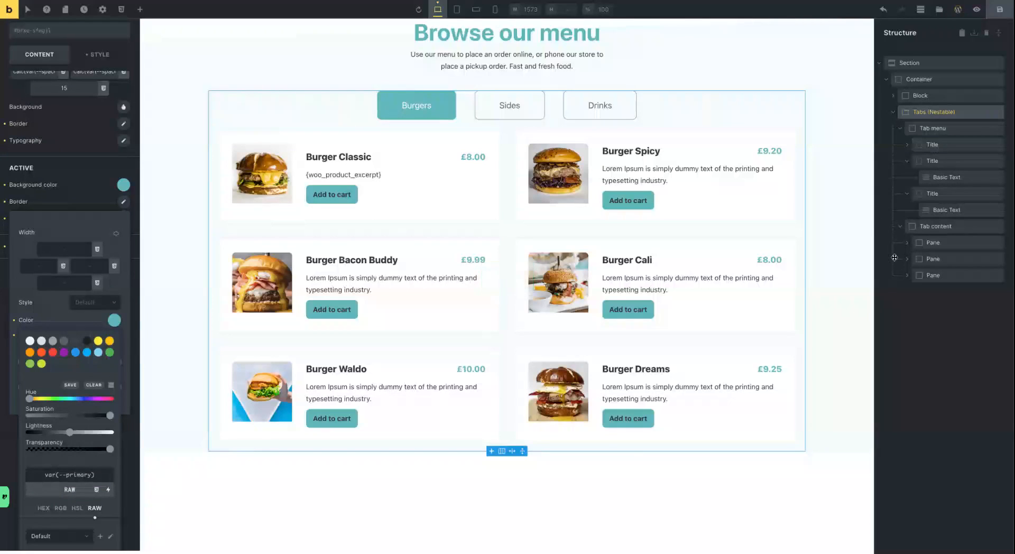
pyautogui.click(516, 107)
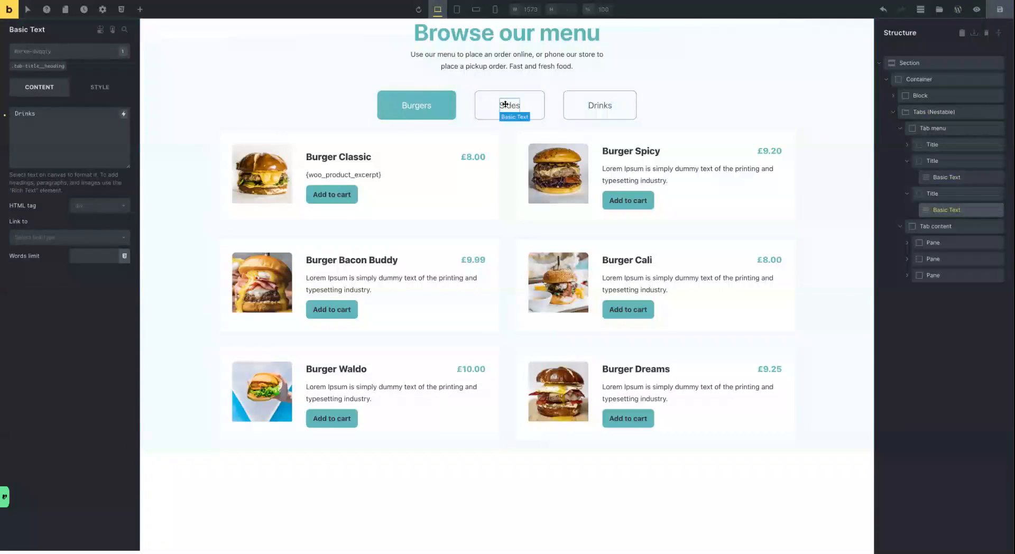
pyautogui.click(434, 108)
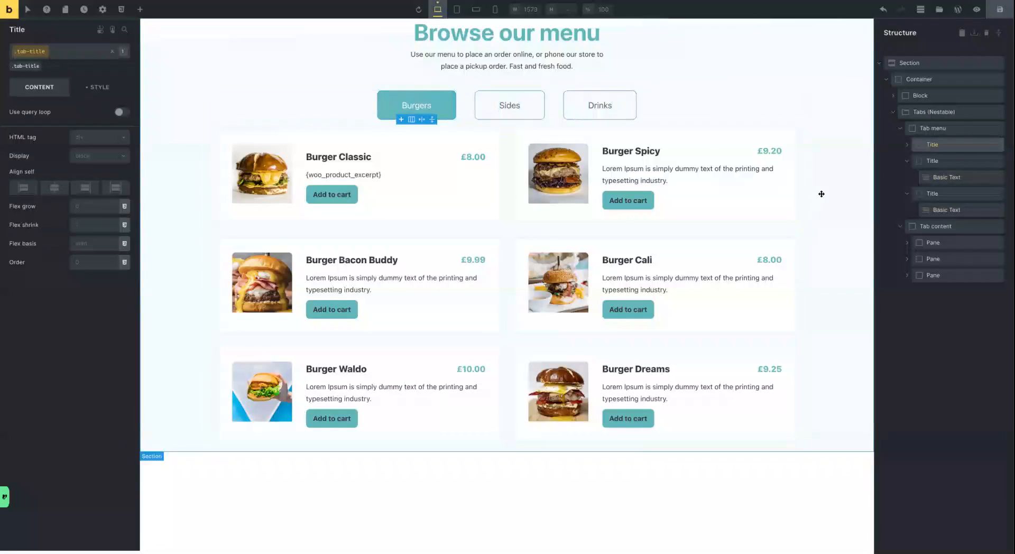
# Rename the three panes inside the tab content, in order, as burgers, sides and drinks
pyautogui.doubleClick(932, 242)
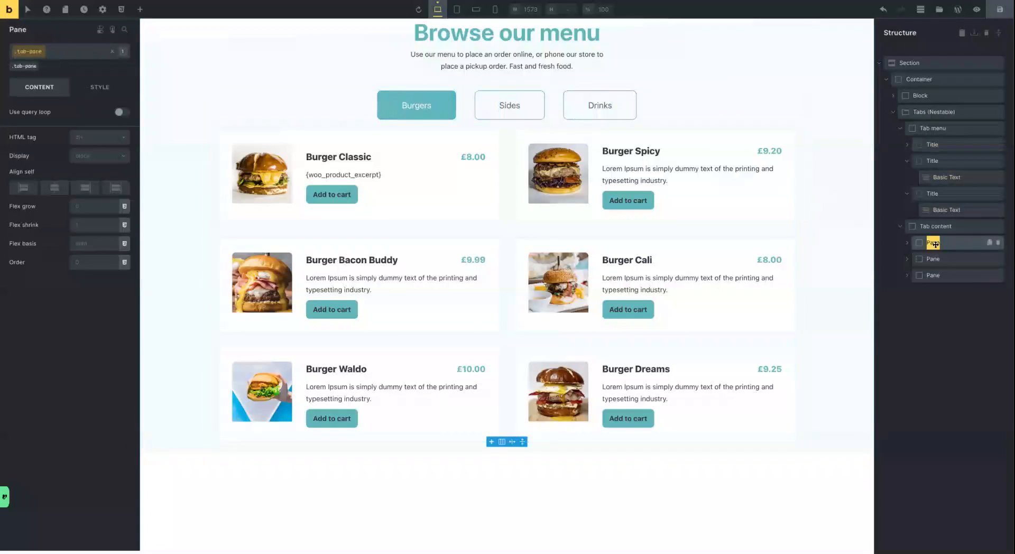
pyautogui.write('bur')
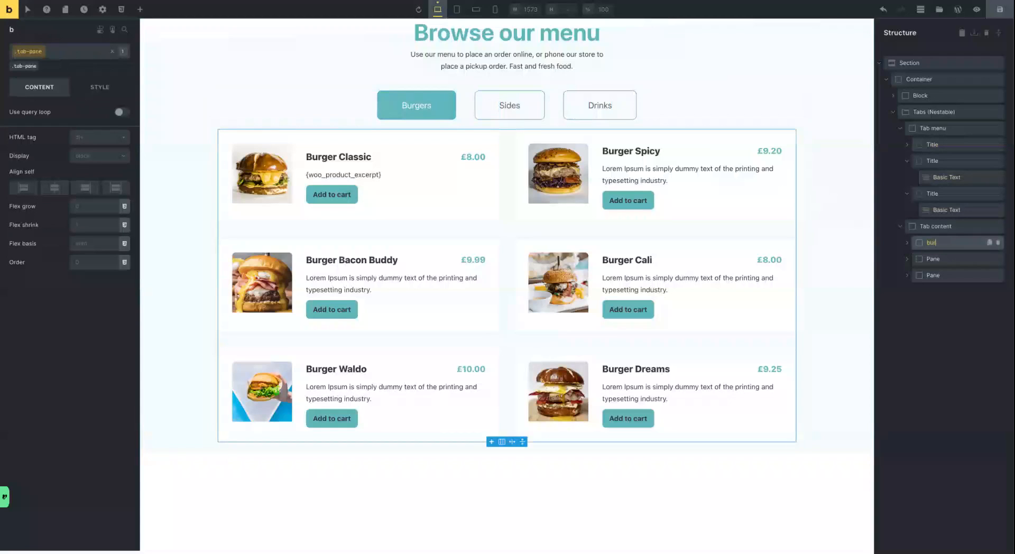
pyautogui.write('gers')
pyautogui.doubleClick(943, 260)
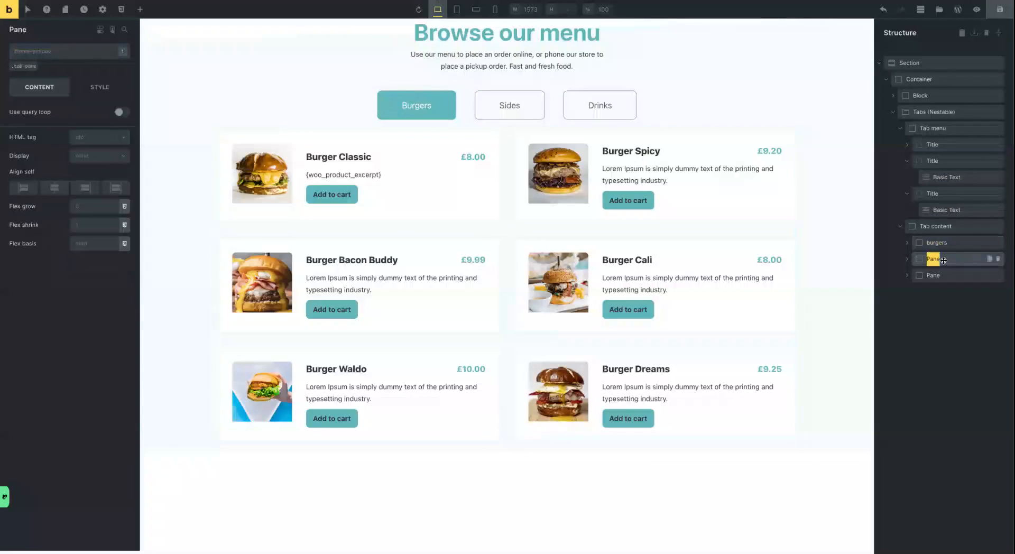
pyautogui.write('sides')
pyautogui.doubleClick(939, 276)
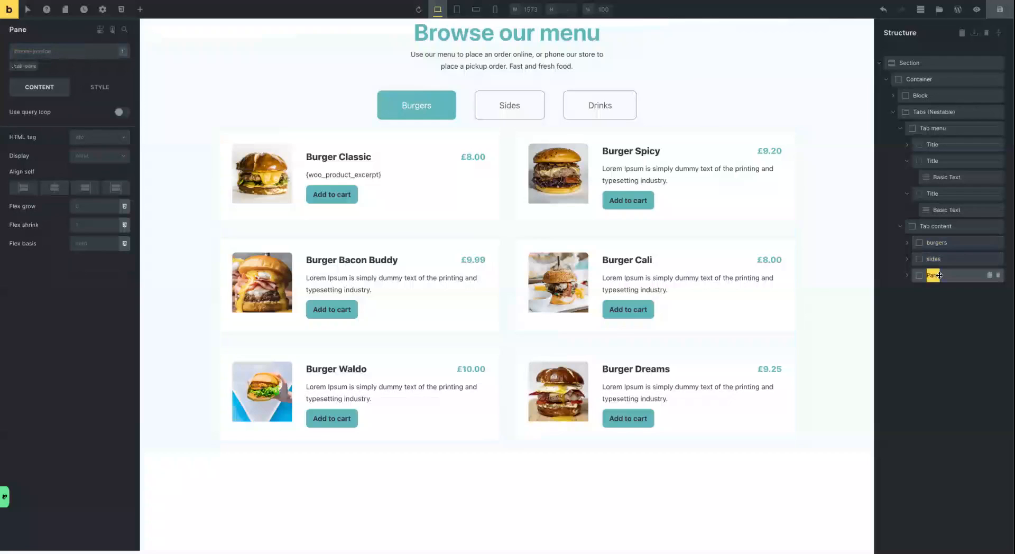
pyautogui.write('drinks')
pyautogui.press('Return')
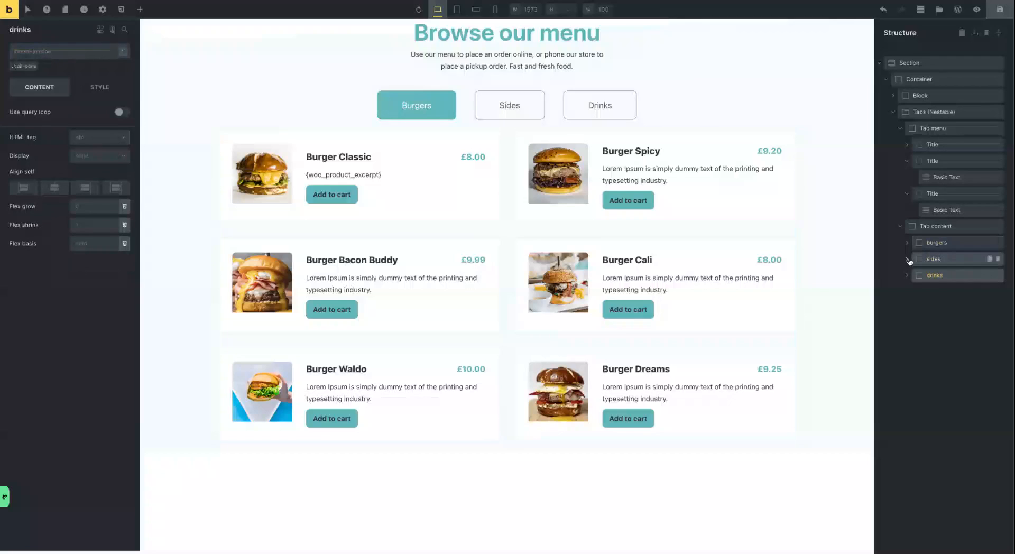
# In the sides pane, replace the menu card query's included term Burgers with Sides (Product categories)
pyautogui.click(907, 259)
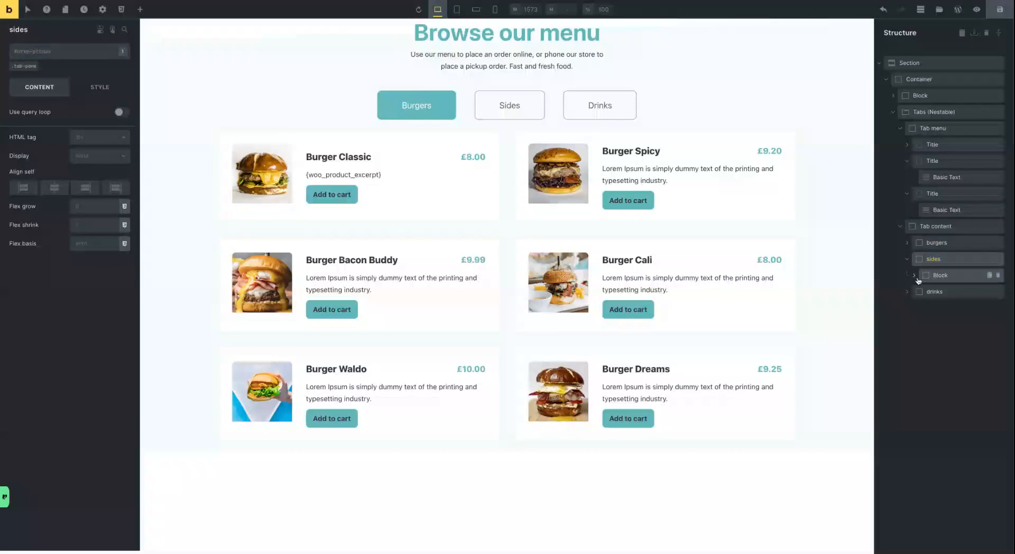
pyautogui.click(914, 276)
pyautogui.click(951, 292)
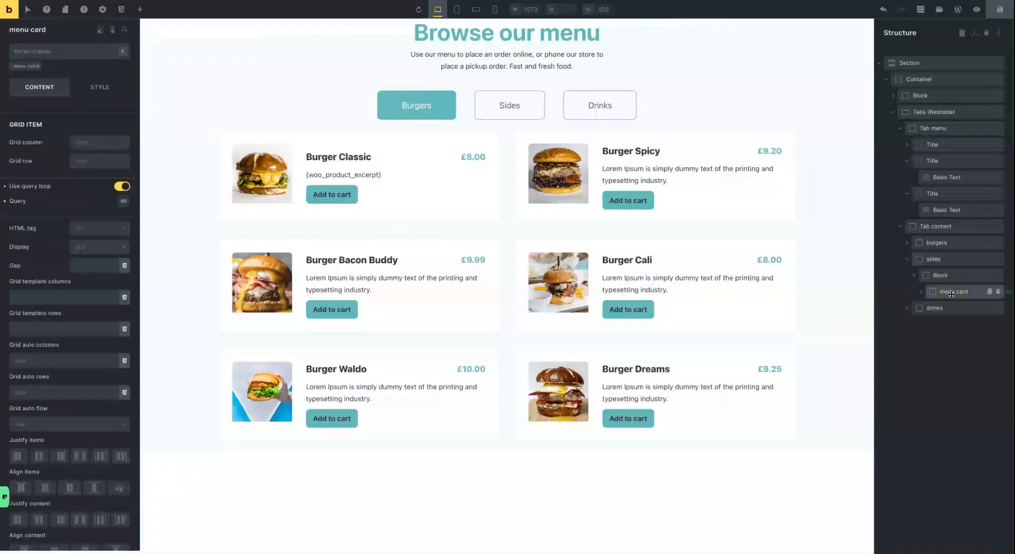
pyautogui.click(125, 202)
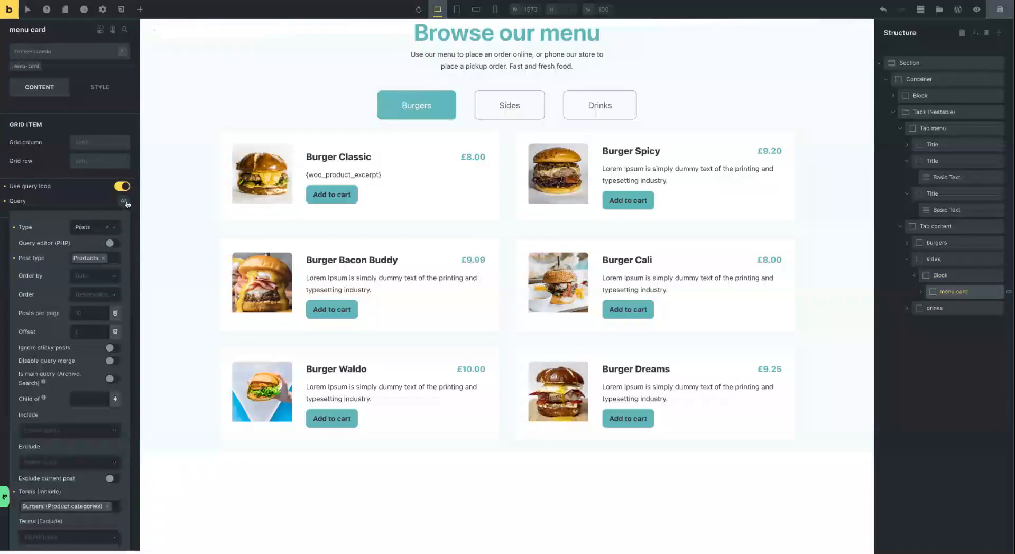
pyautogui.scroll(-2, 60, 306)
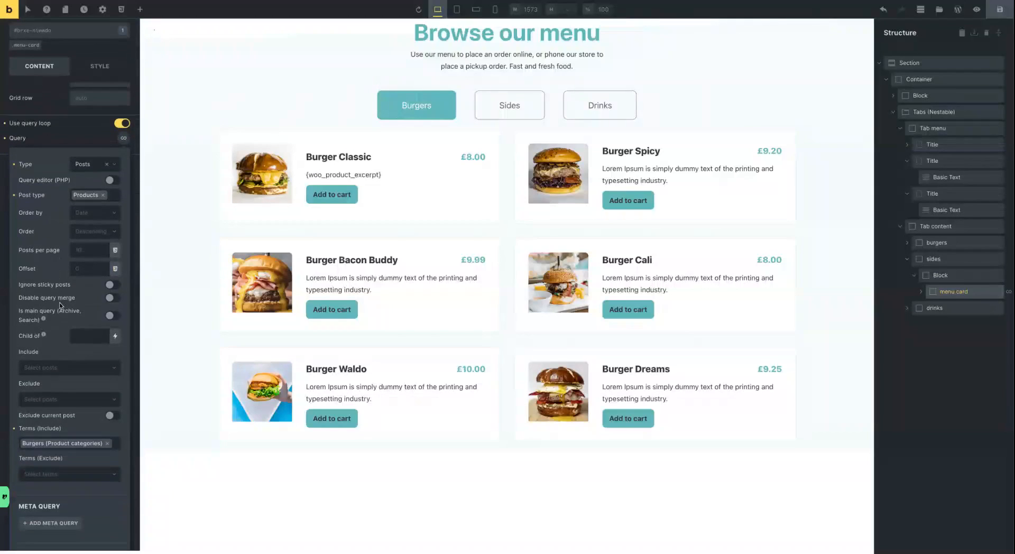
pyautogui.click(108, 443)
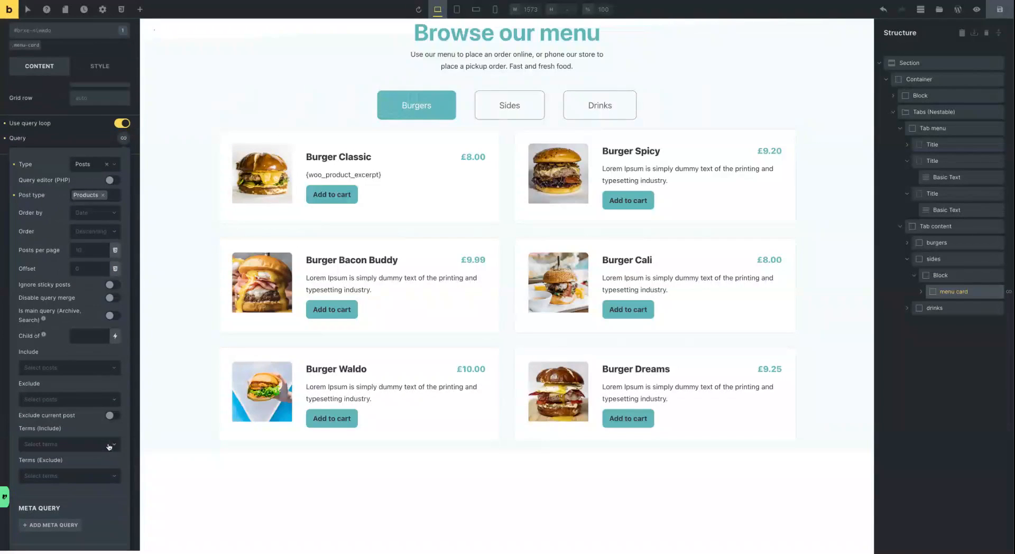
pyautogui.click(70, 447)
pyautogui.scroll(-8, 66, 402)
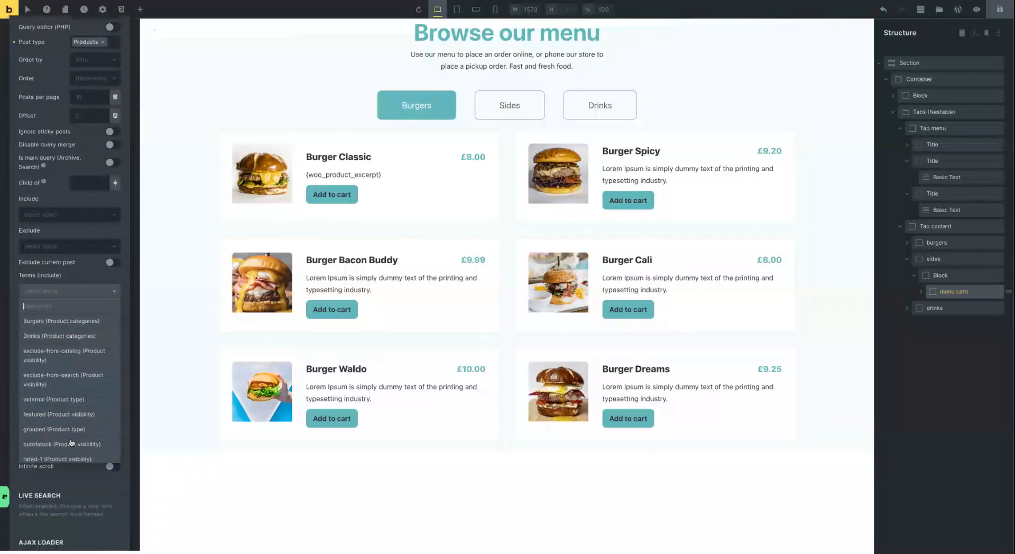
pyautogui.scroll(-3, 59, 284)
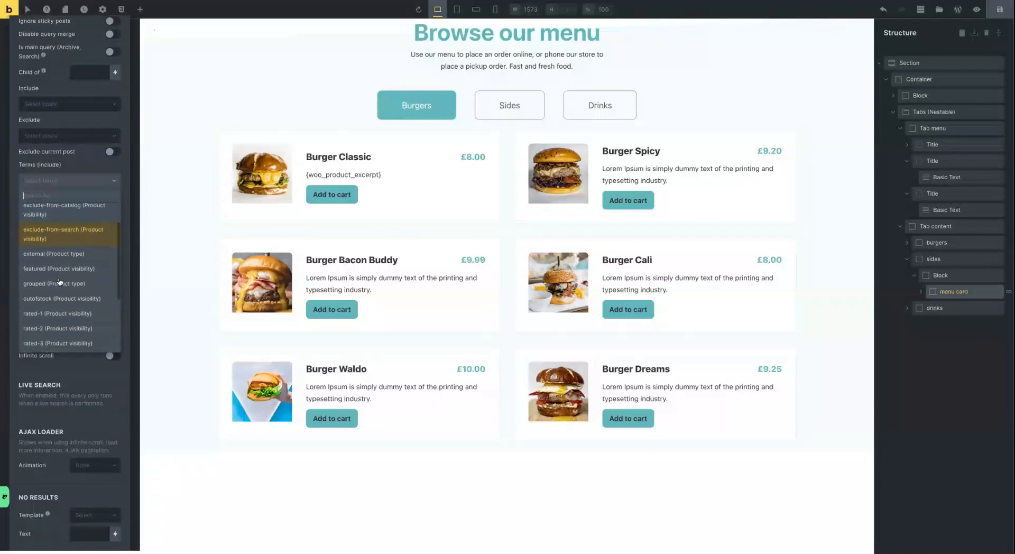
pyautogui.scroll(-2, 59, 283)
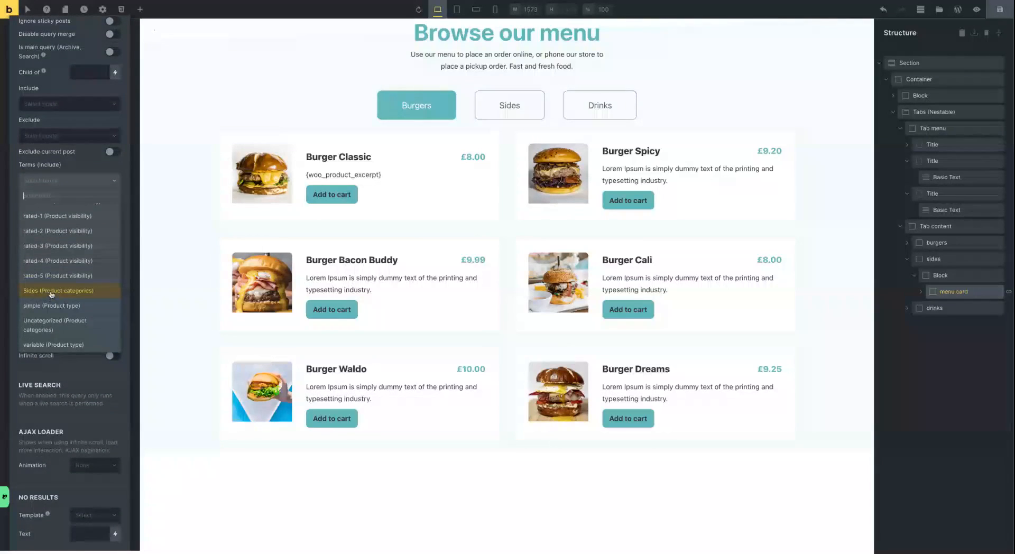
pyautogui.click(51, 294)
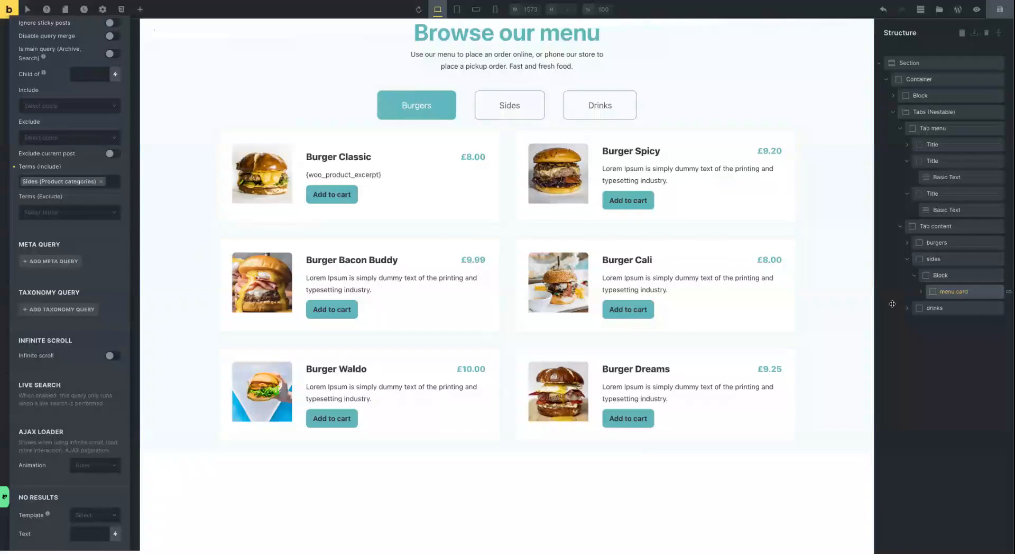
# In the drinks pane, replace the menu card query's included term with Drinks (Product categories) and save the page
pyautogui.click(908, 309)
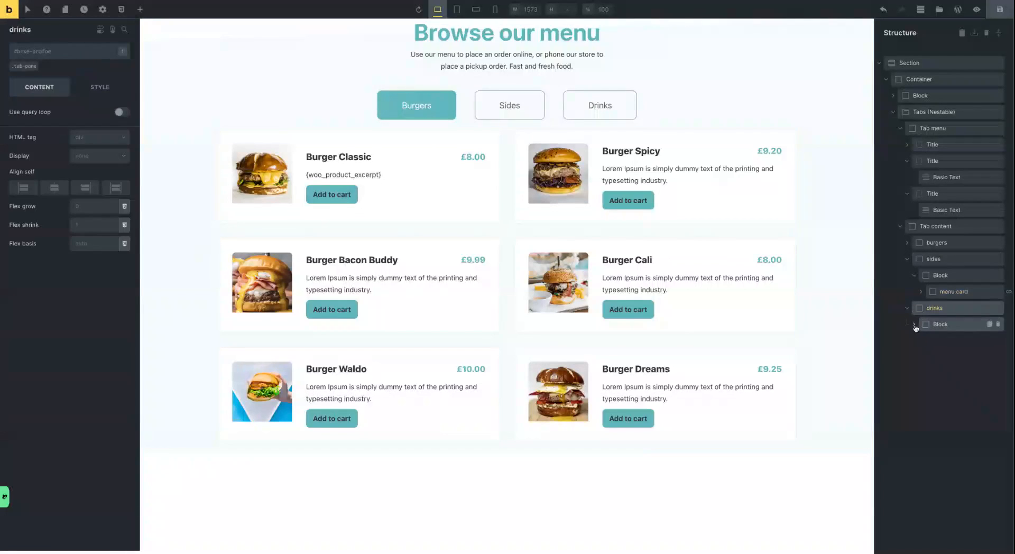
pyautogui.click(914, 325)
pyautogui.click(941, 342)
pyautogui.click(122, 186)
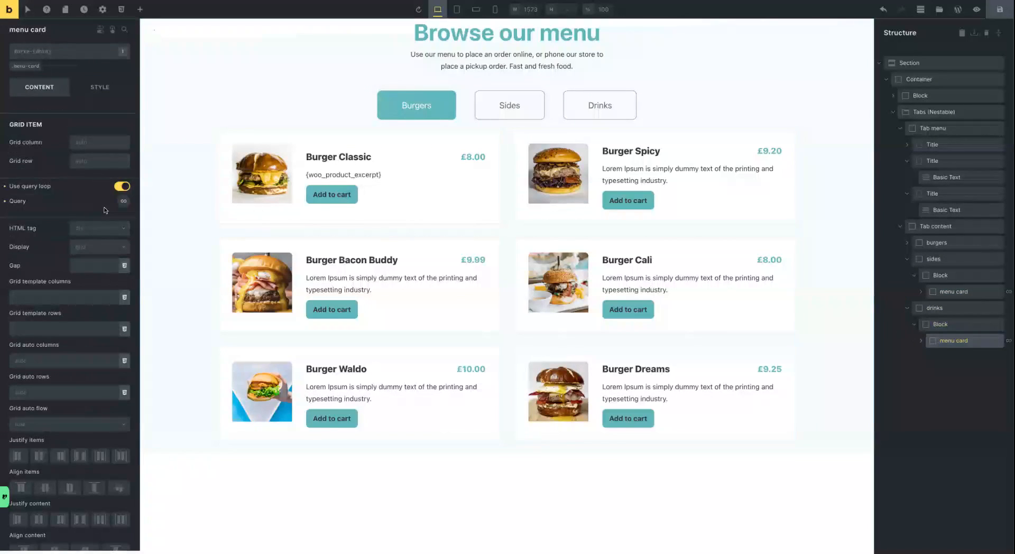
pyautogui.click(123, 201)
pyautogui.scroll(-4, 108, 262)
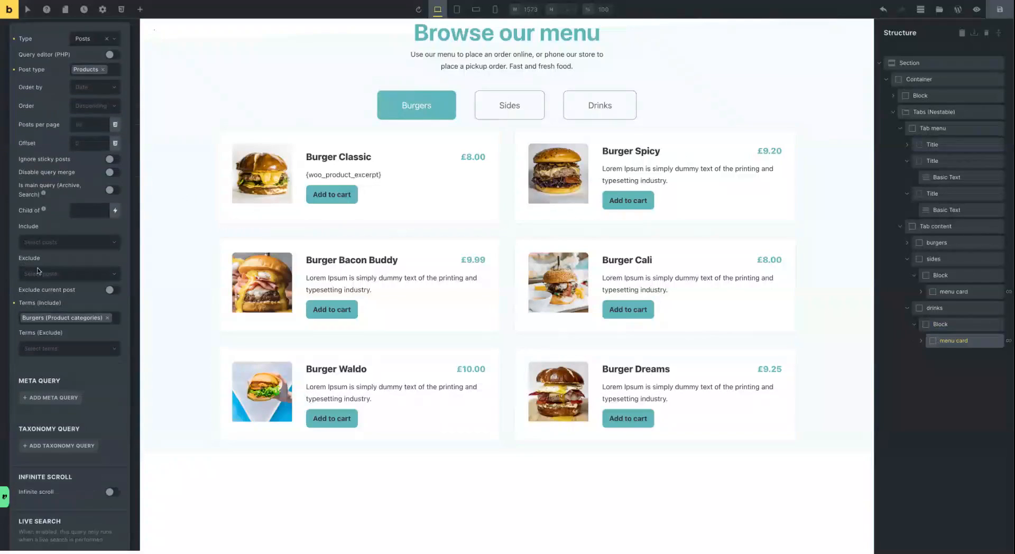
pyautogui.click(109, 274)
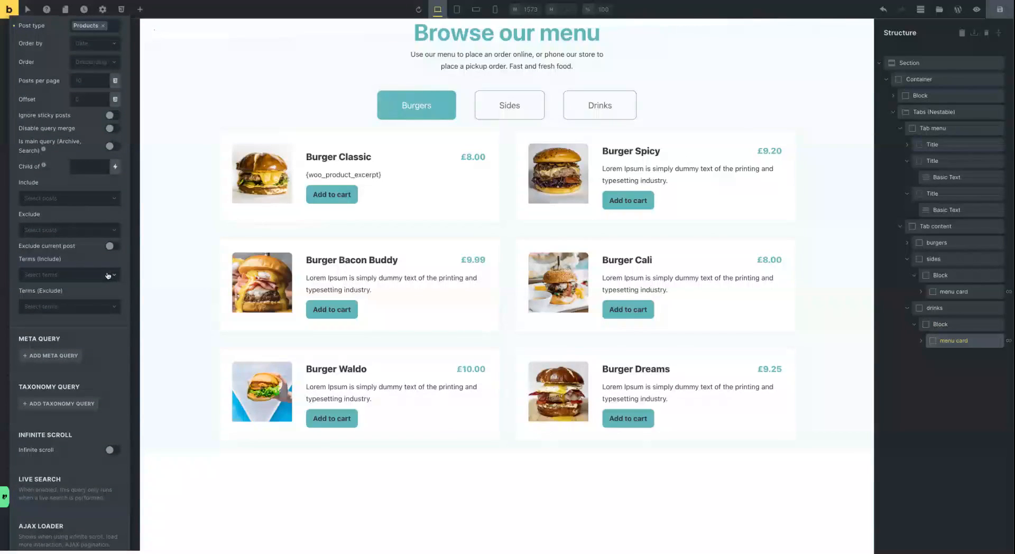
pyautogui.click(52, 276)
pyautogui.click(74, 320)
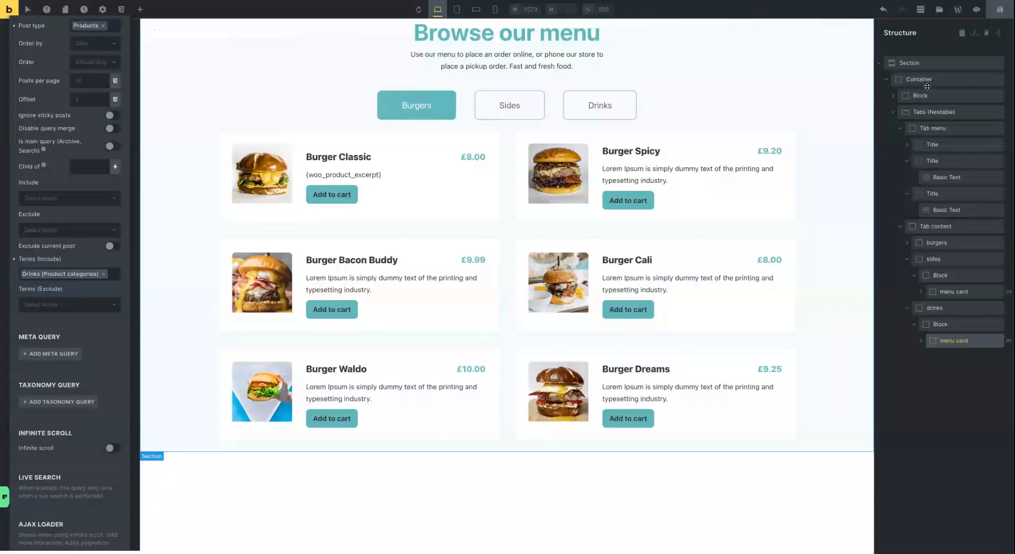
pyautogui.click(1000, 9)
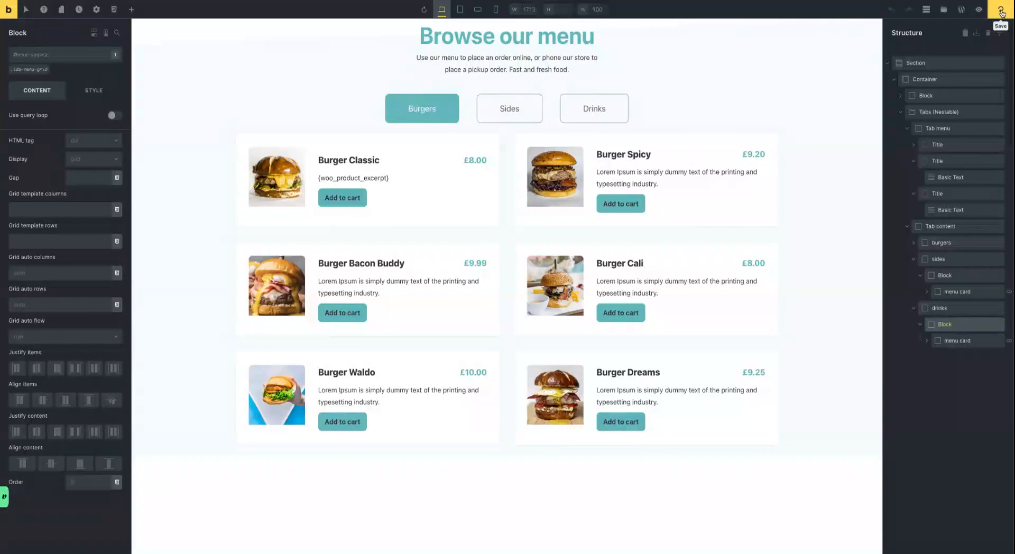
pyautogui.click(1000, 11)
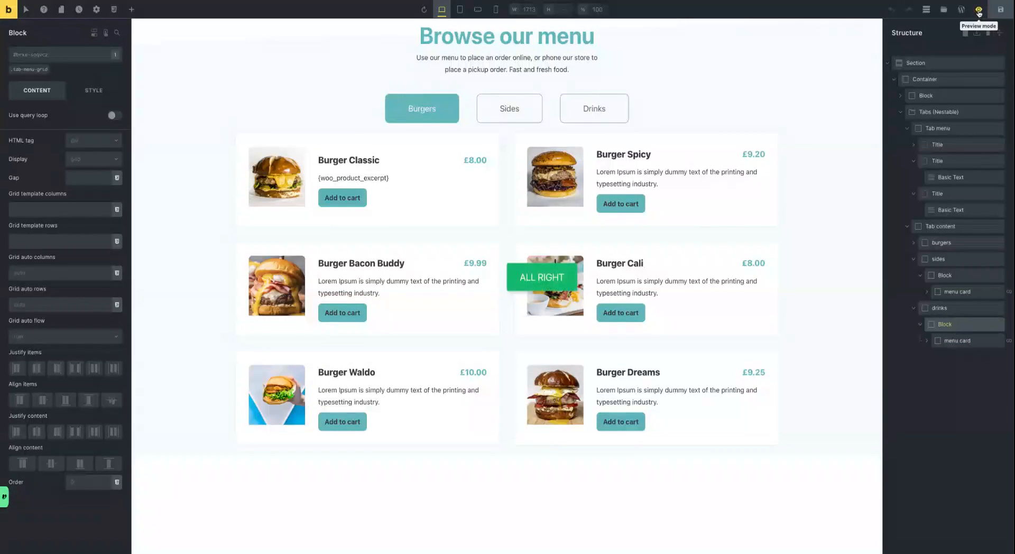
# Preview the page and switch between the Burgers, Sides and Drinks tabs to check each tab's products, returning to the editor
pyautogui.click(978, 11)
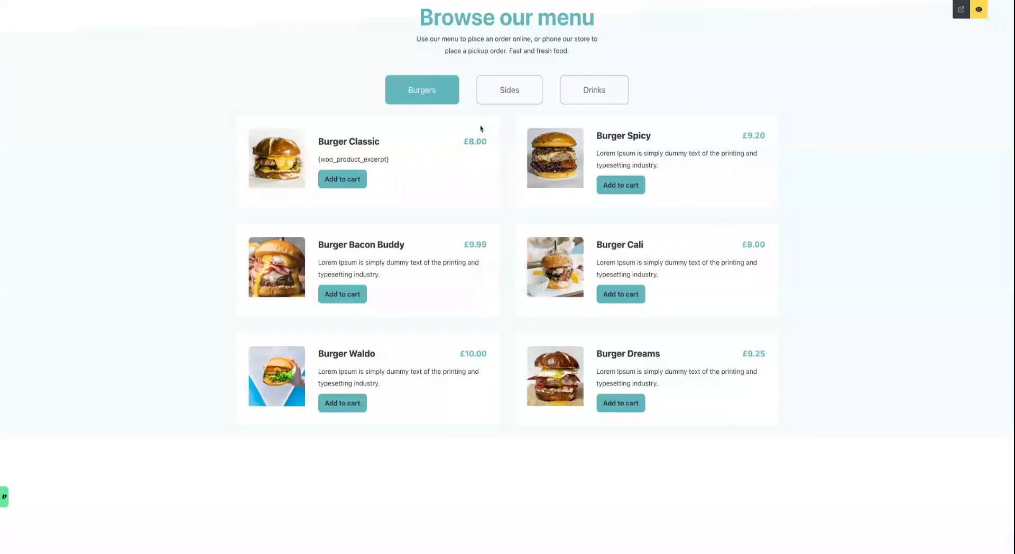
pyautogui.click(511, 90)
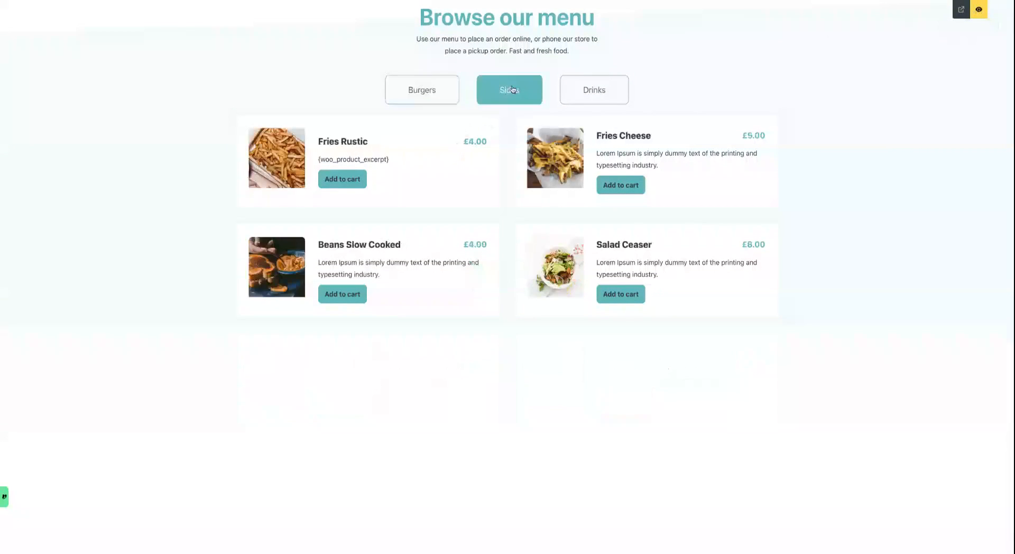
pyautogui.click(593, 90)
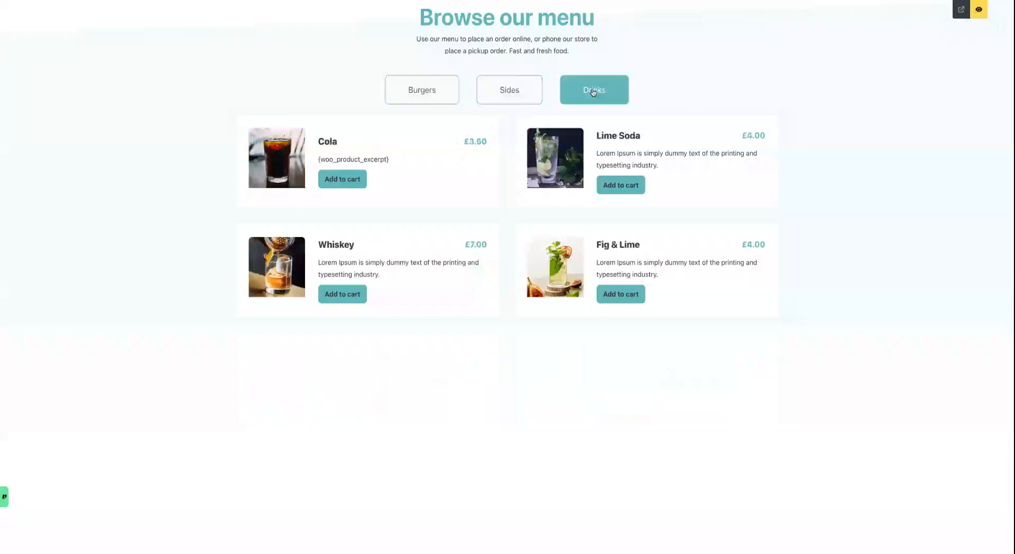
pyautogui.click(505, 90)
pyautogui.click(419, 93)
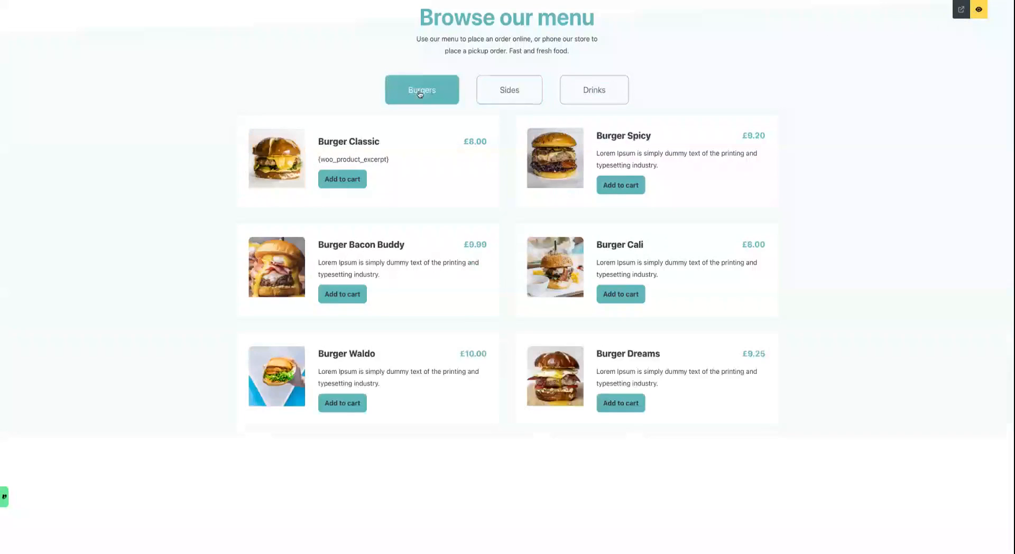
pyautogui.click(508, 91)
pyautogui.click(601, 93)
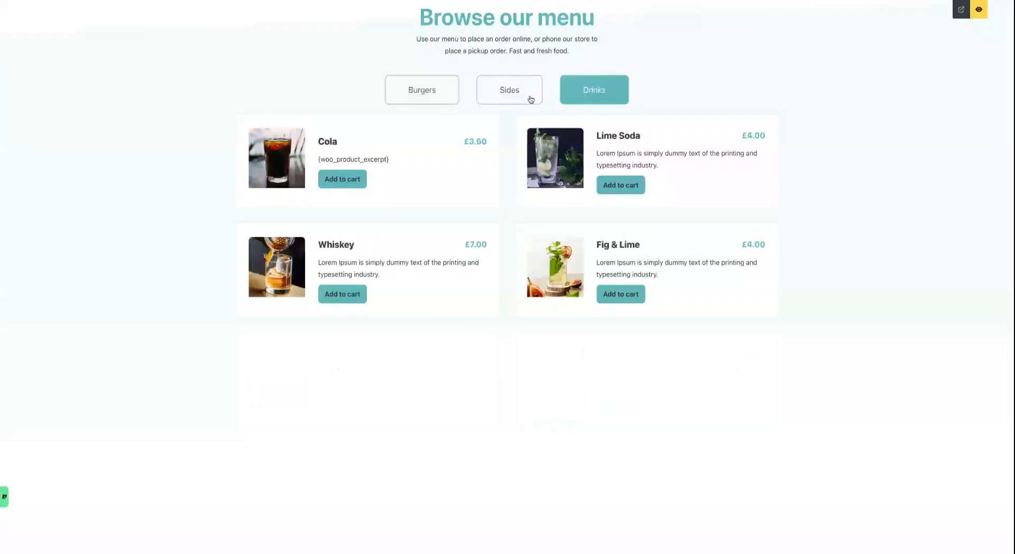
pyautogui.click(504, 91)
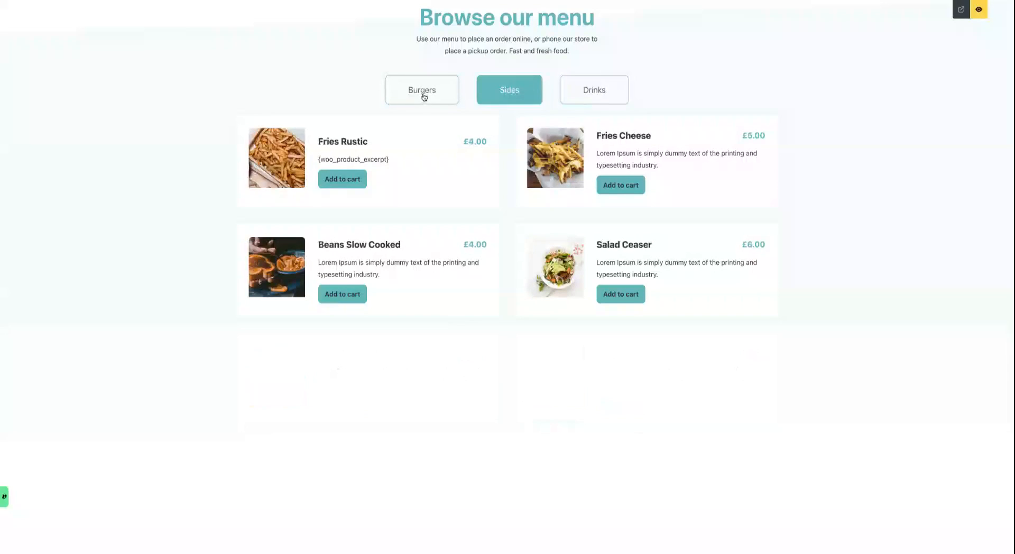
pyautogui.click(423, 96)
pyautogui.click(529, 95)
pyautogui.click(594, 91)
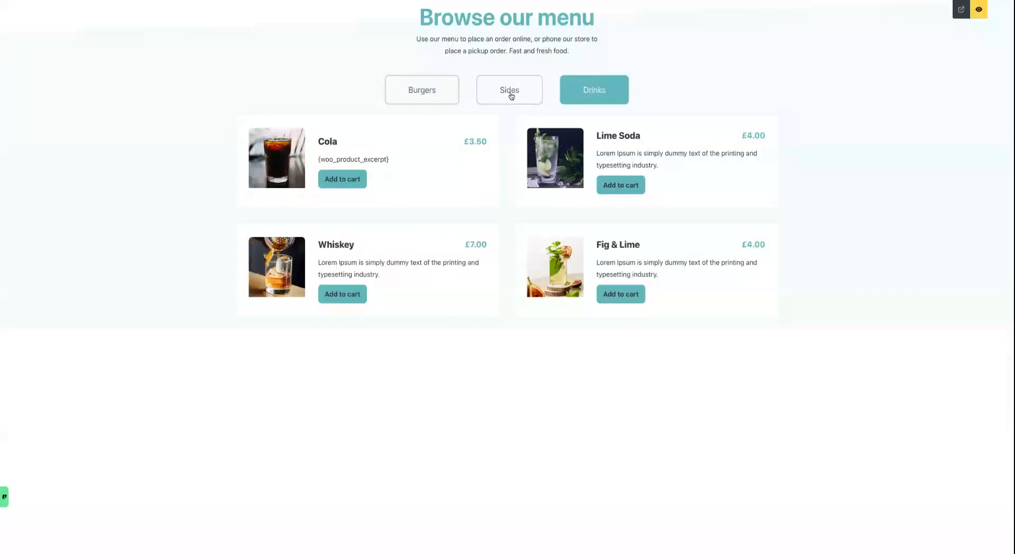
pyautogui.click(510, 93)
pyautogui.click(422, 95)
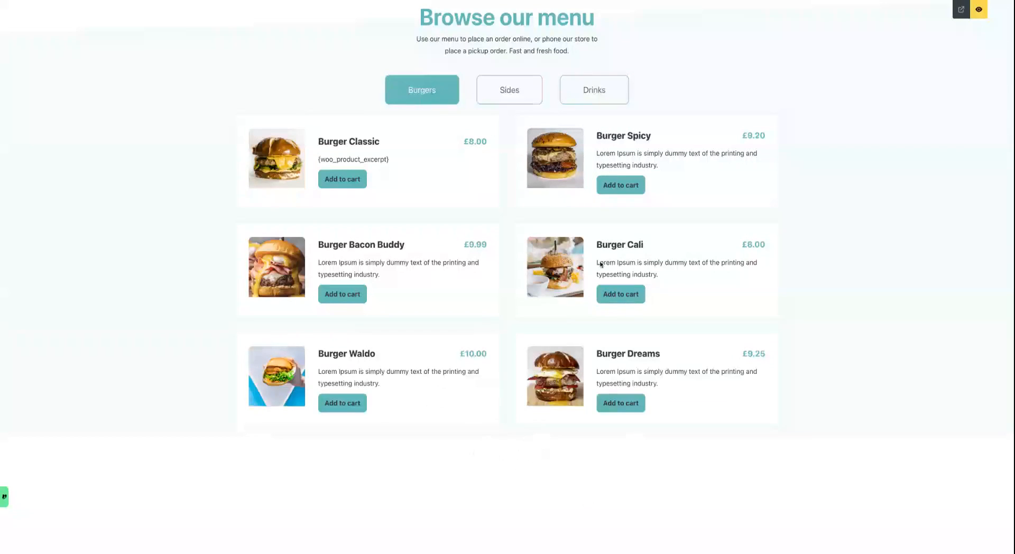
pyautogui.click(516, 94)
pyautogui.click(607, 93)
pyautogui.click(522, 94)
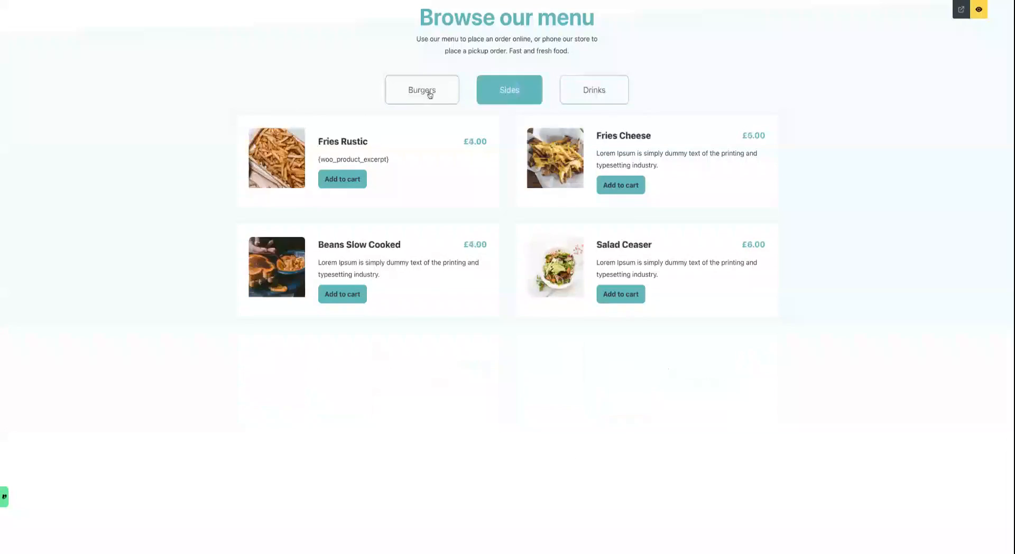
pyautogui.click(430, 95)
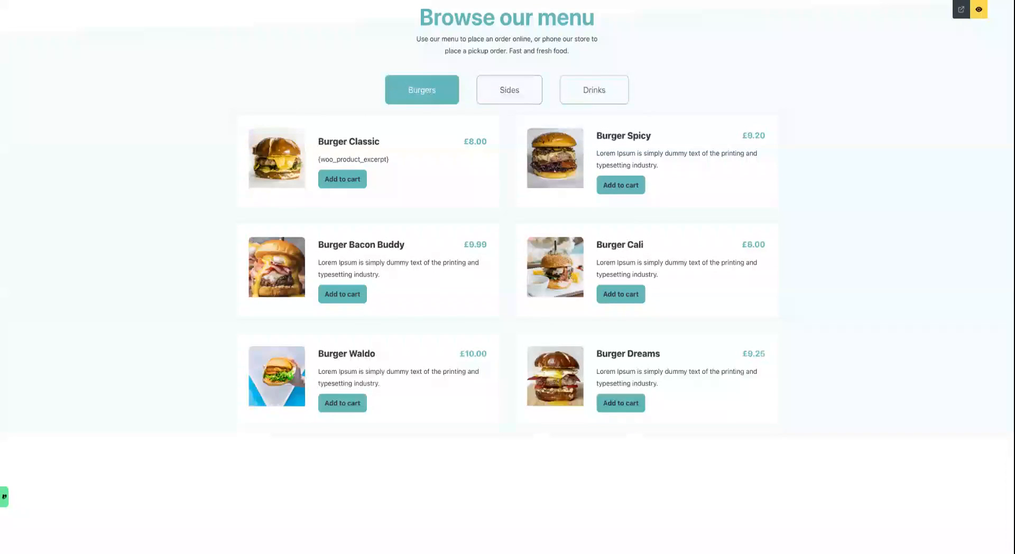
pyautogui.click(979, 10)
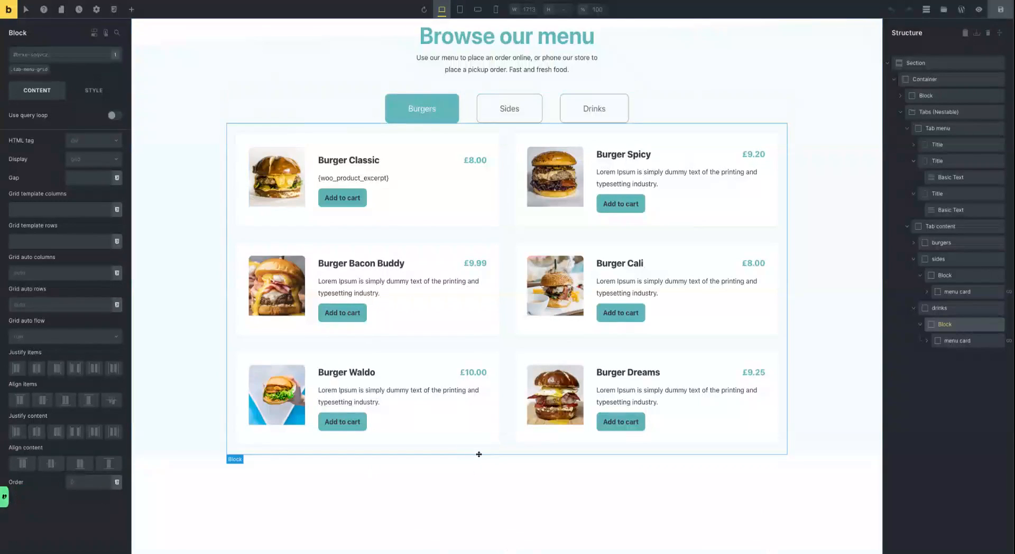
# Add a Button element inside the Container, below the nestable tabs
pyautogui.click(902, 113)
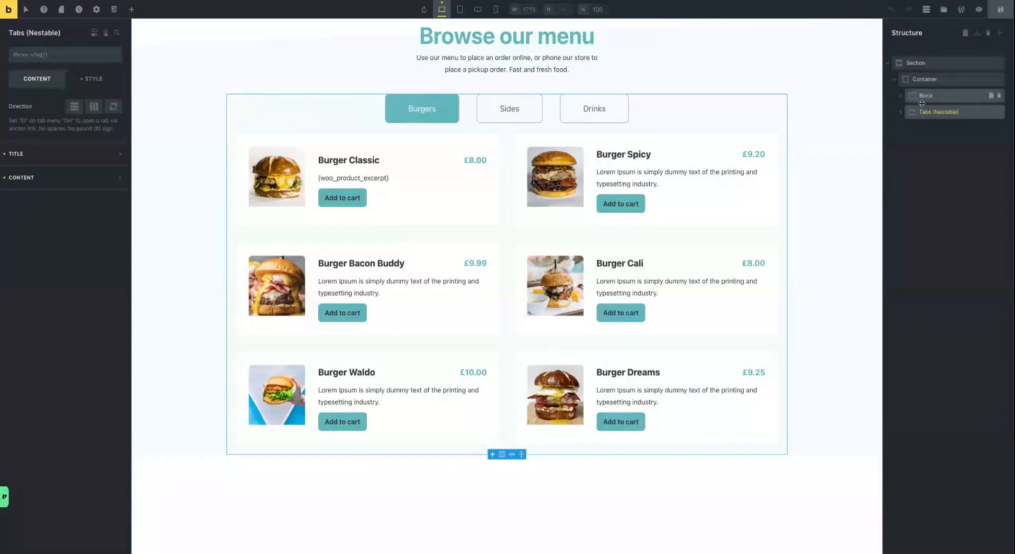
pyautogui.click(925, 79)
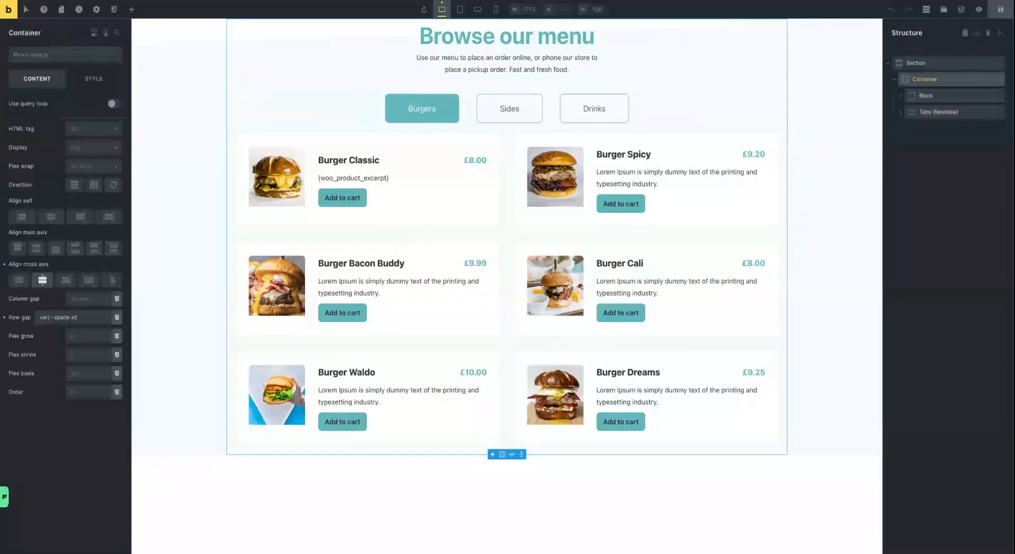
pyautogui.click(132, 10)
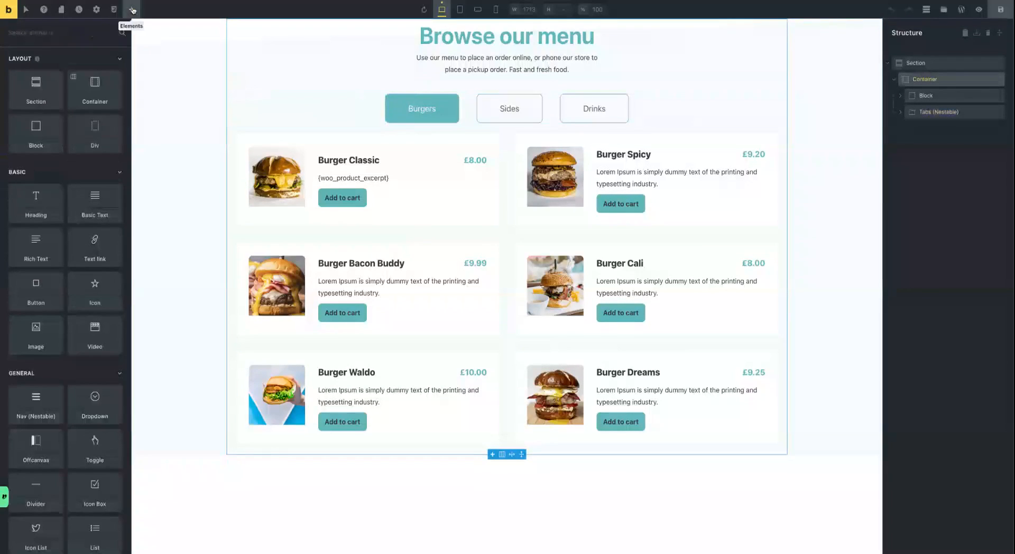
pyautogui.write('bl')
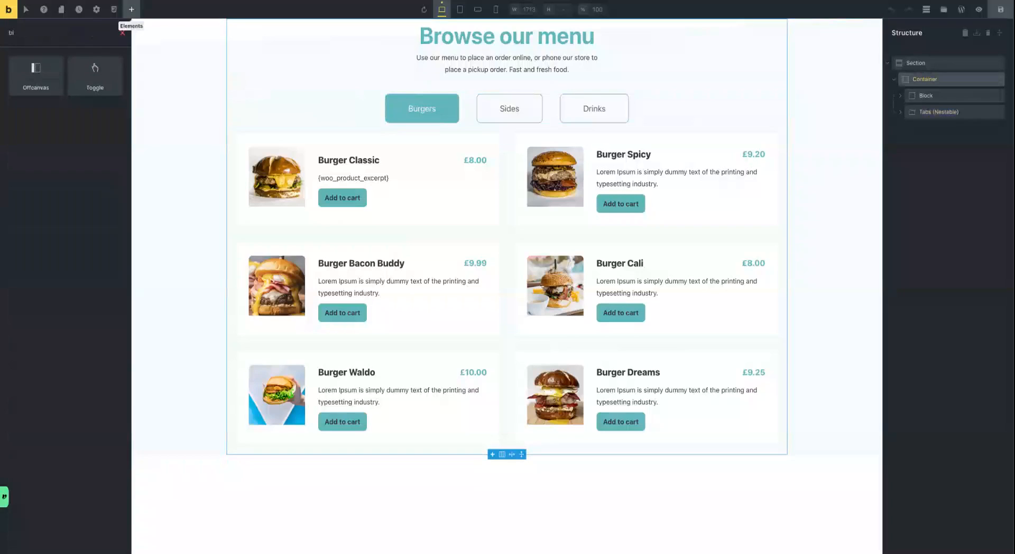
pyautogui.press('BackSpace')
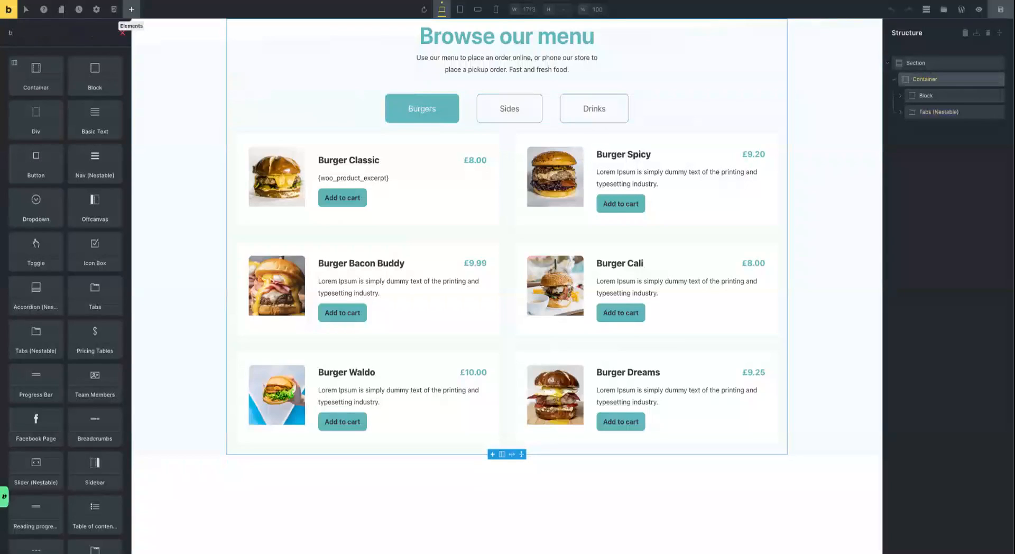
pyautogui.write('u')
pyautogui.click(35, 73)
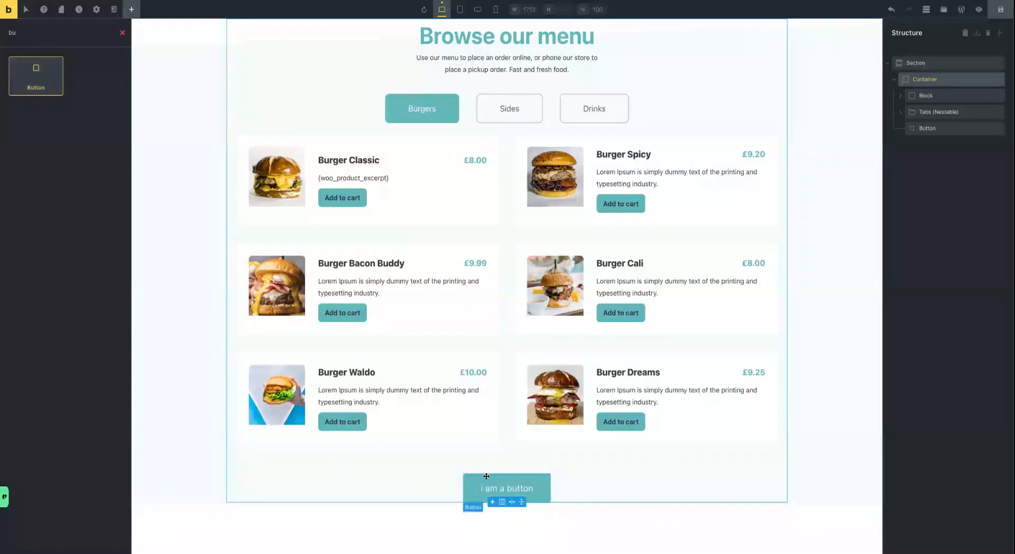
# Change the new button's label to "See full menu"
pyautogui.click(496, 491)
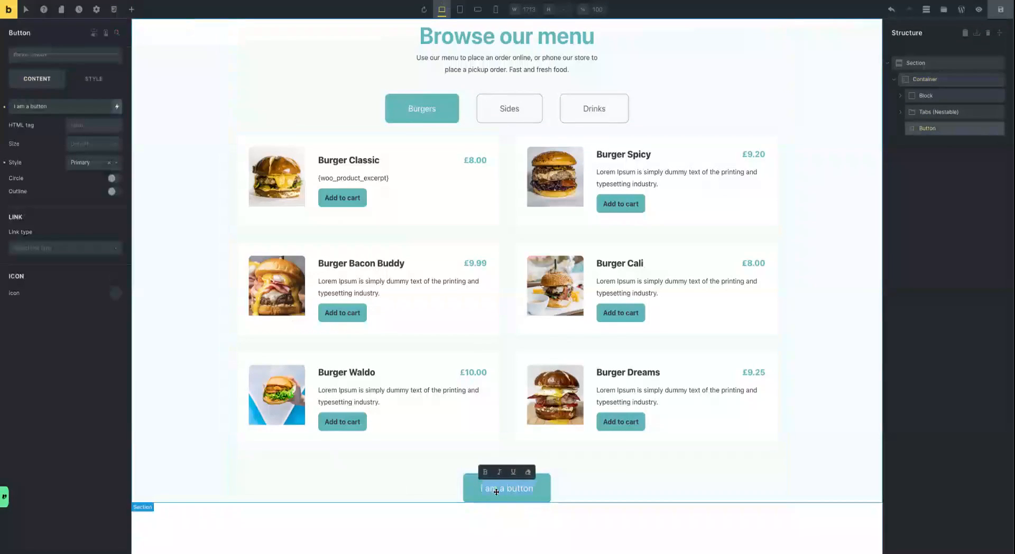
pyautogui.write('See ful')
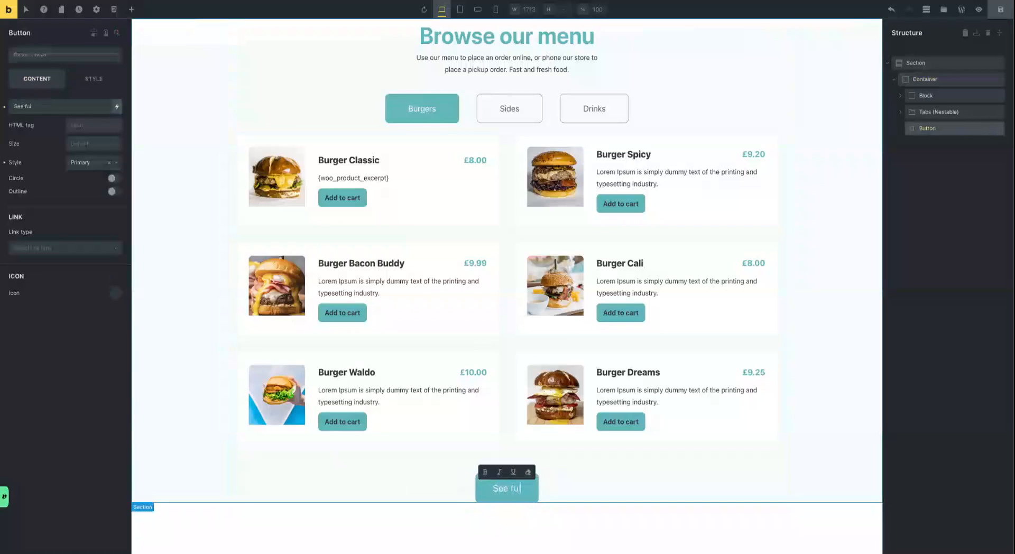
pyautogui.write('l menu')
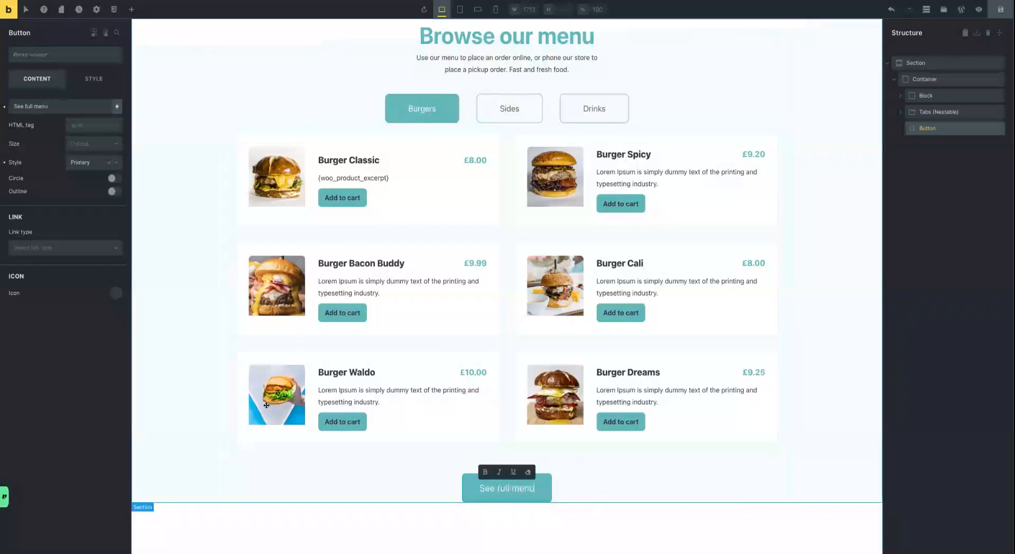
# Set the Container's bottom padding to the section-m variable and save the page
pyautogui.click(938, 79)
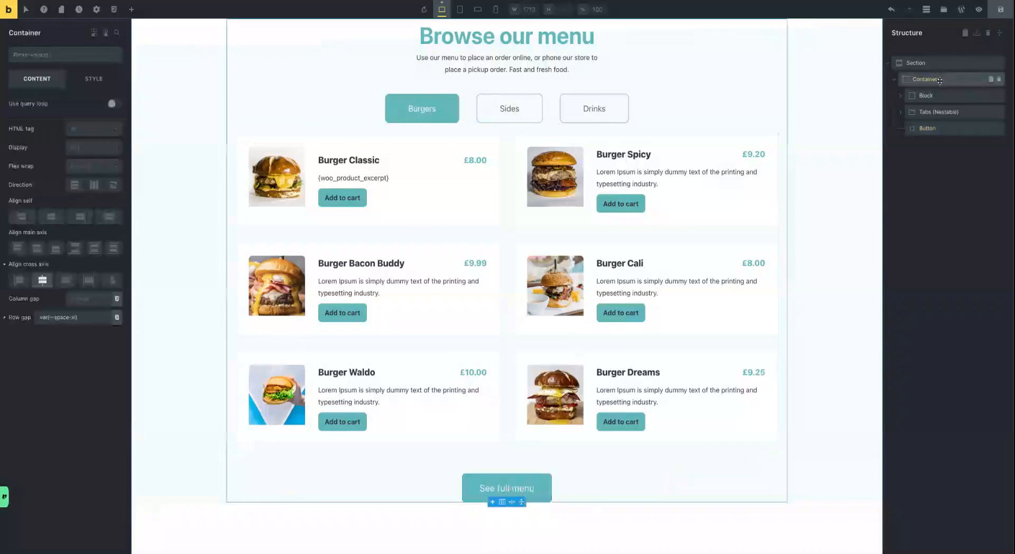
pyautogui.click(99, 81)
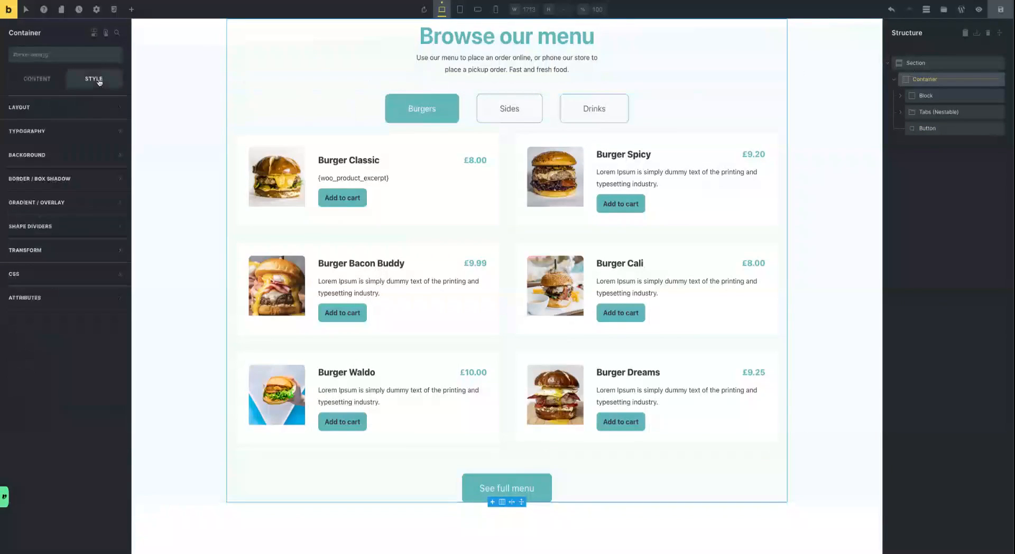
pyautogui.click(27, 108)
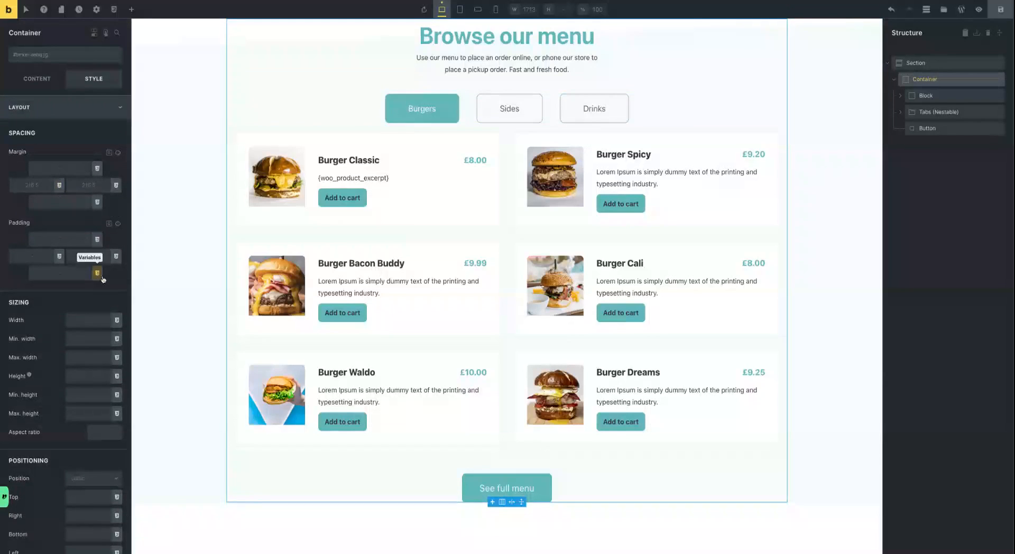
pyautogui.click(97, 273)
pyautogui.scroll(-3, 85, 356)
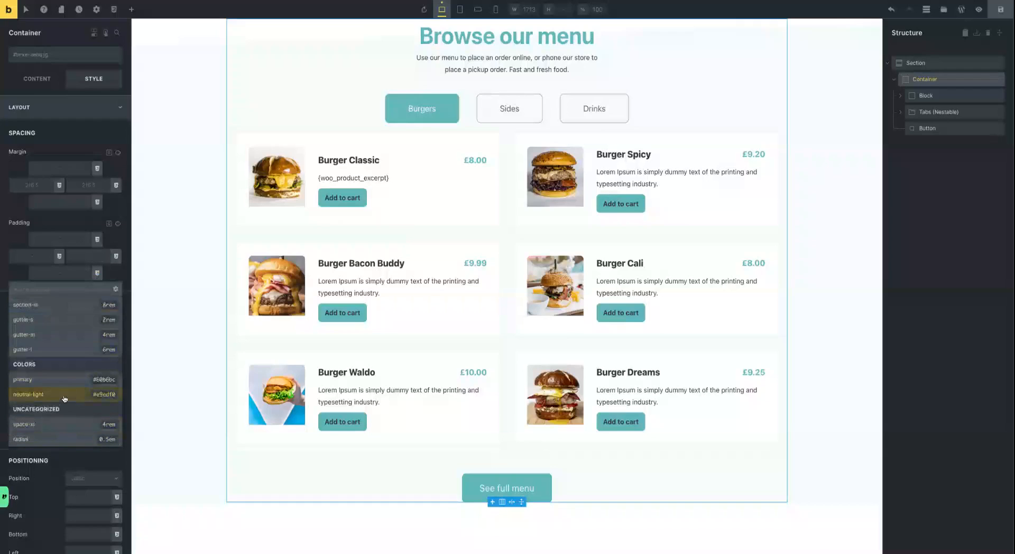
pyautogui.scroll(1, 64, 399)
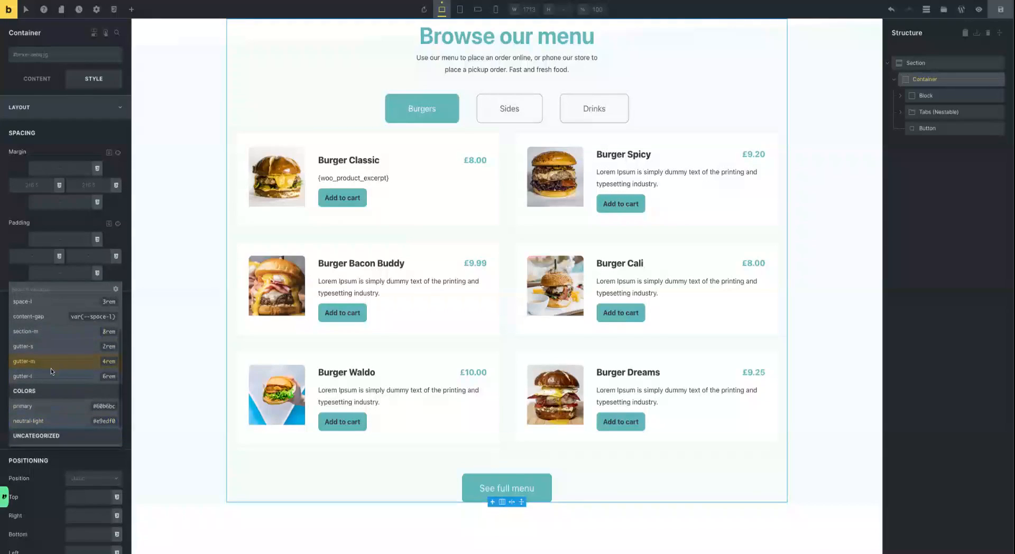
pyautogui.scroll(1, 51, 369)
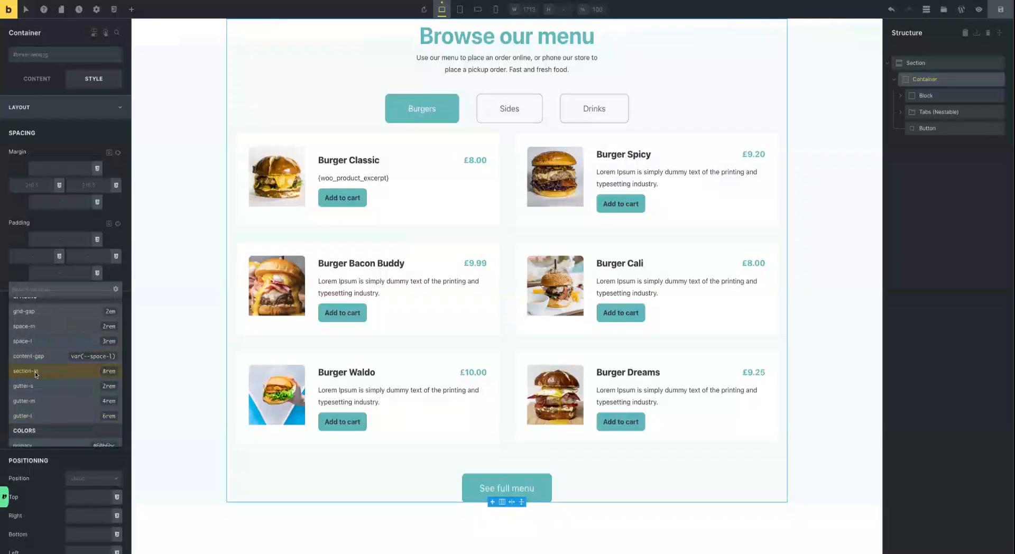
pyautogui.click(35, 372)
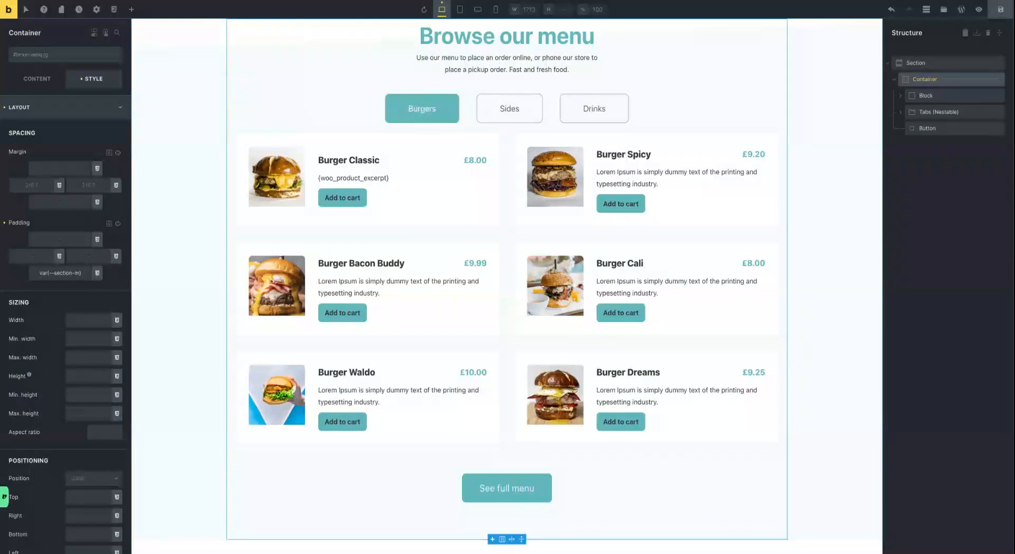
pyautogui.click(1000, 9)
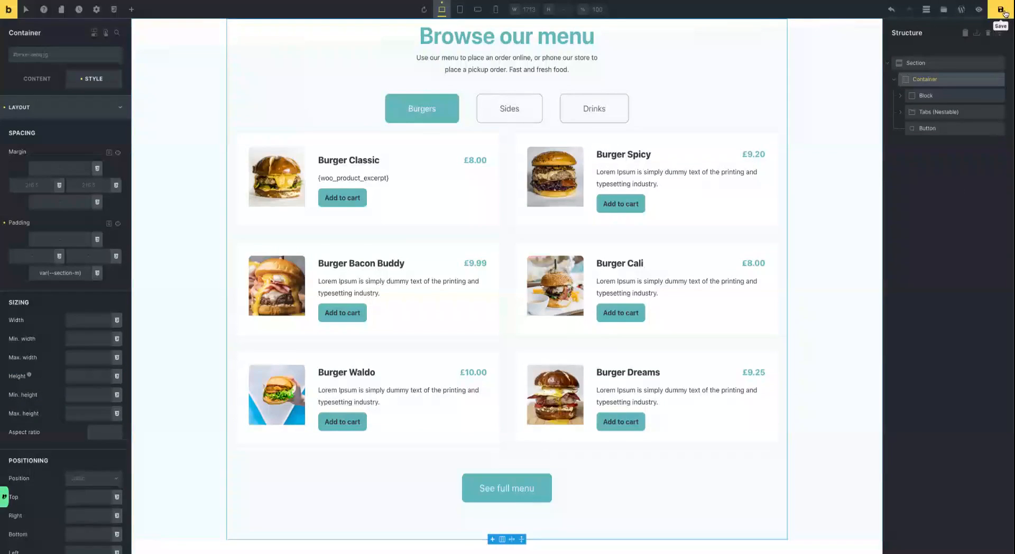
# Insert the curved-line pattern from the media library as the See full menu button's background image
pyautogui.click(477, 478)
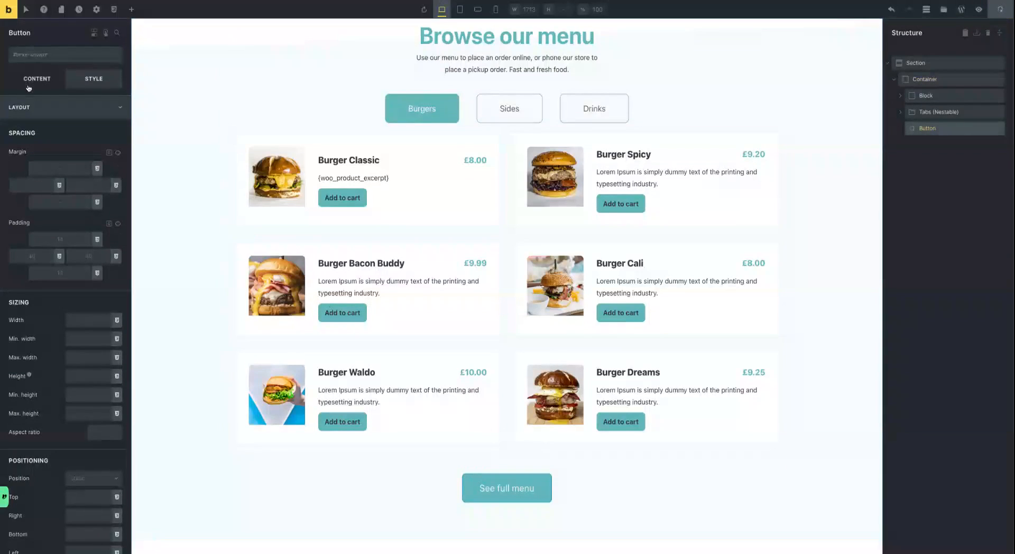
pyautogui.click(33, 109)
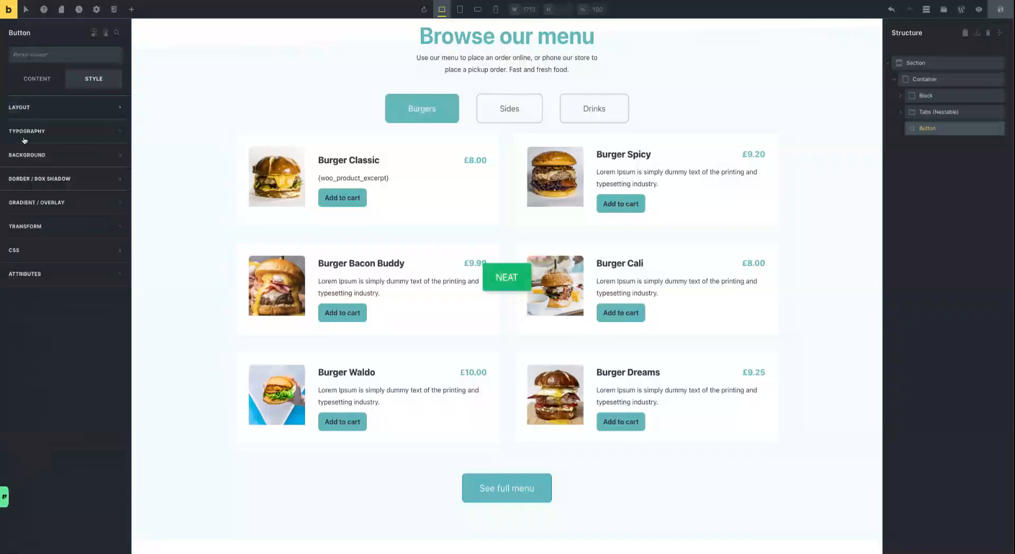
pyautogui.click(29, 155)
pyautogui.click(47, 201)
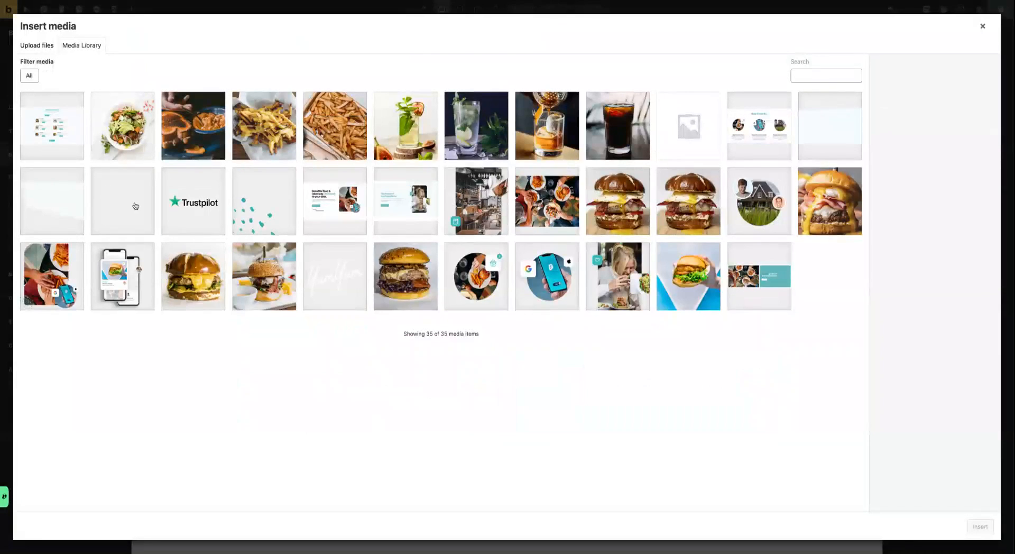
pyautogui.click(129, 203)
pyautogui.click(980, 527)
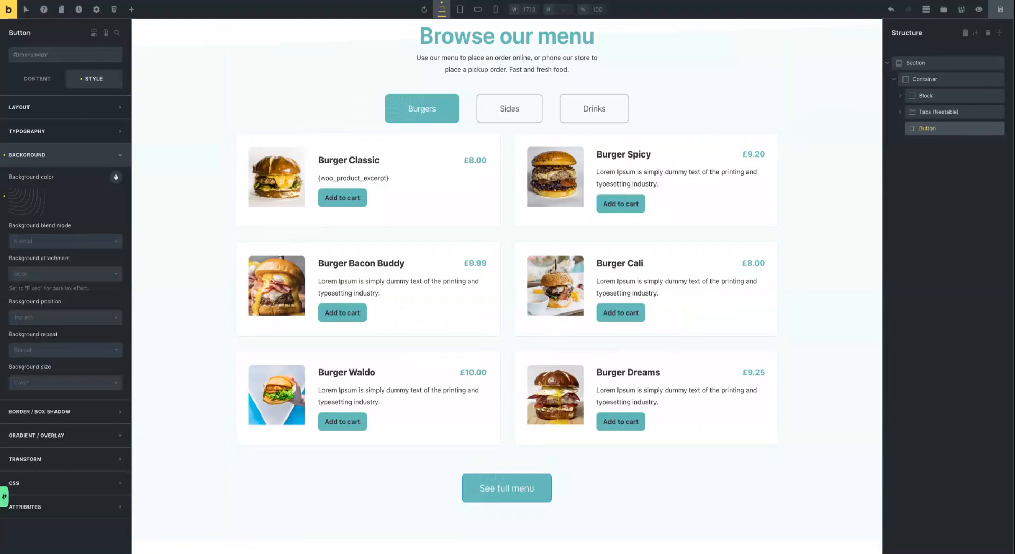
# Set the See full menu button's link type to Internal post/page without choosing a page, and save the page
pyautogui.click(28, 79)
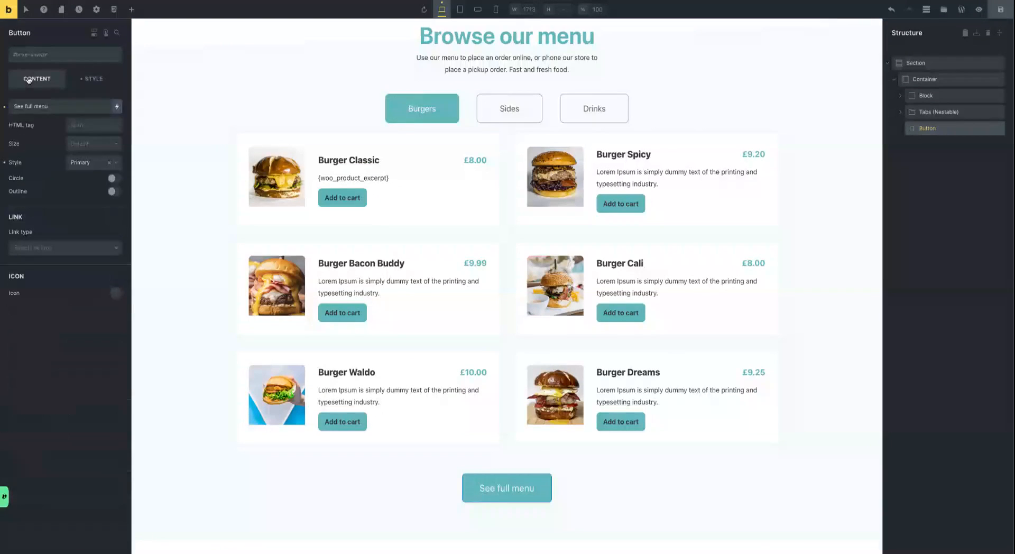
pyautogui.click(43, 246)
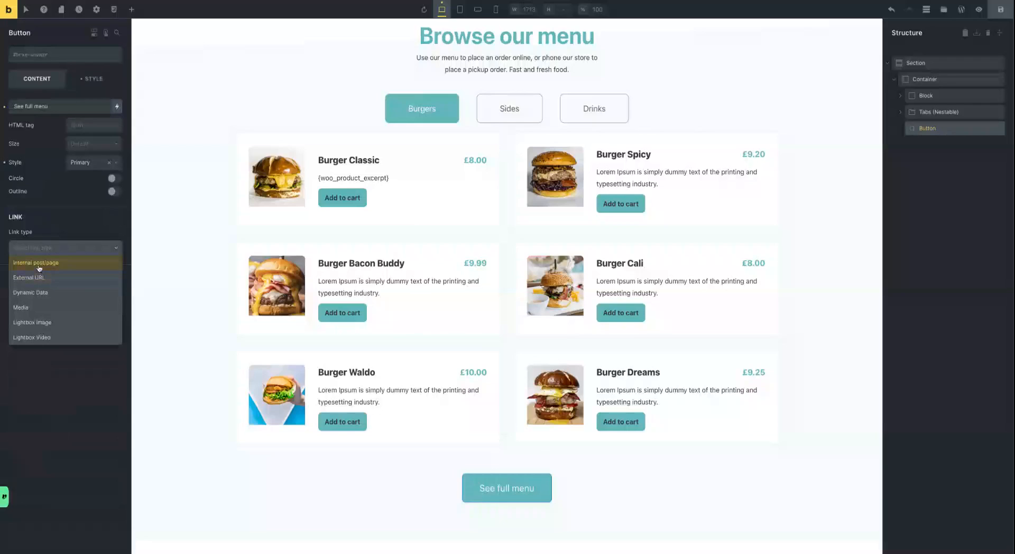
pyautogui.click(37, 281)
pyautogui.click(26, 259)
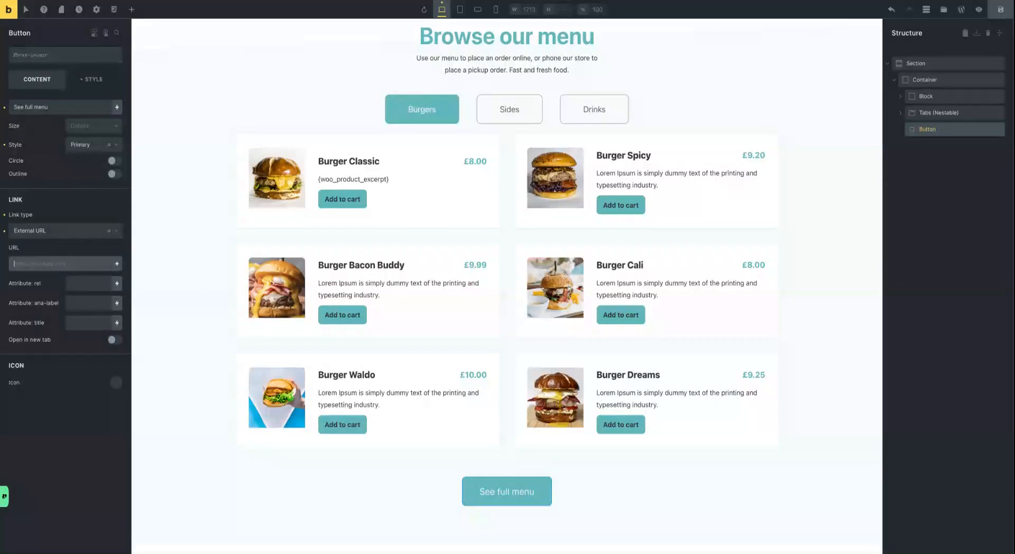
pyautogui.click(55, 234)
pyautogui.click(51, 247)
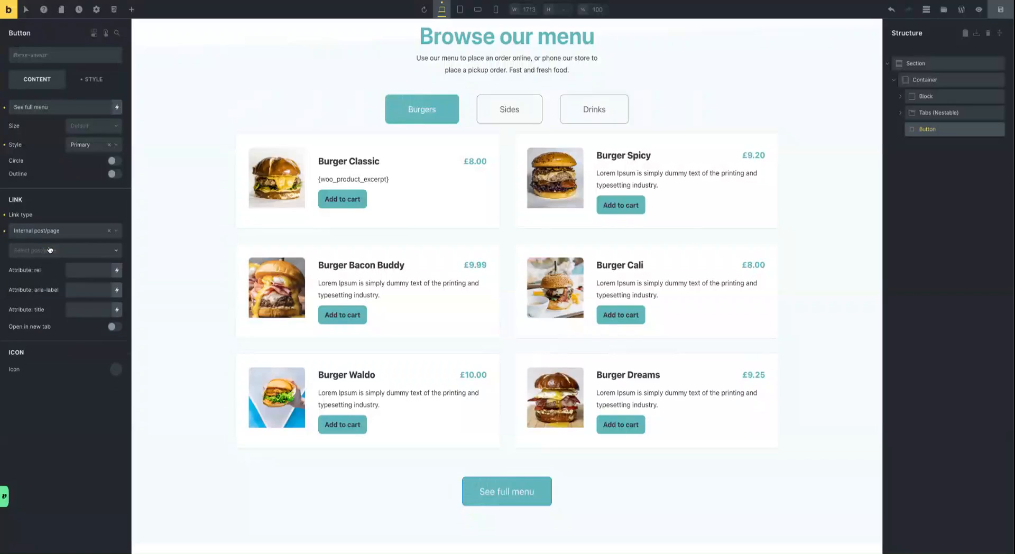
pyautogui.click(41, 251)
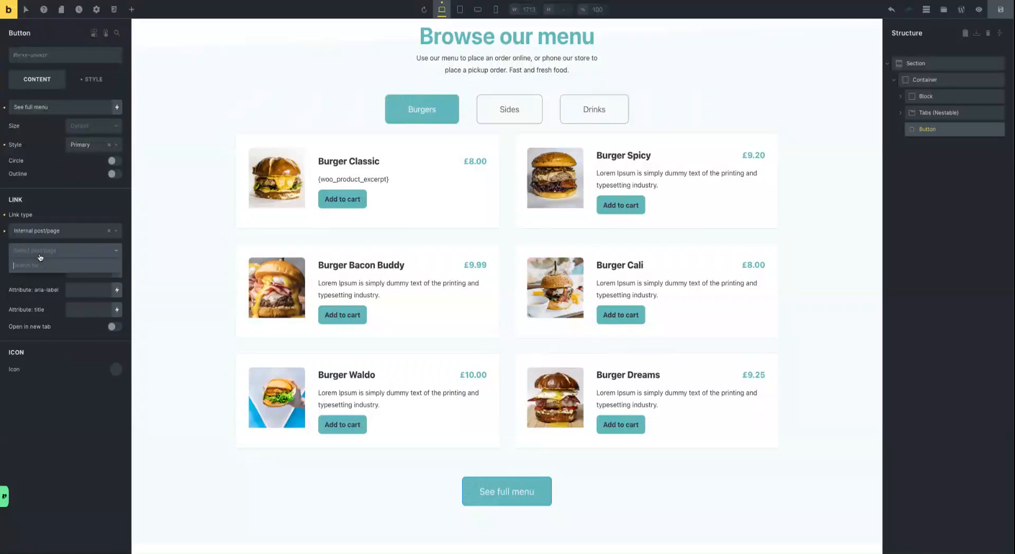
pyautogui.click(67, 215)
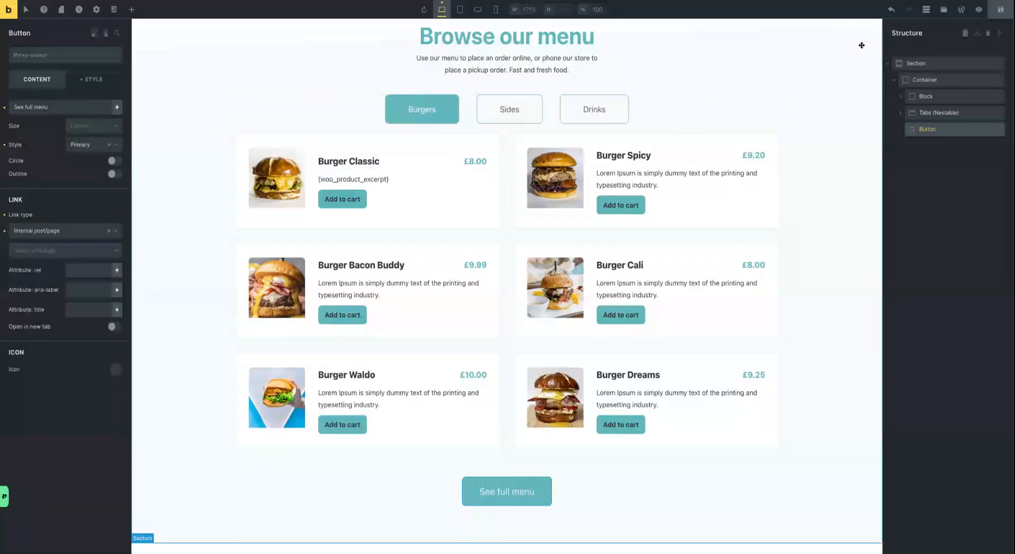
pyautogui.click(1001, 13)
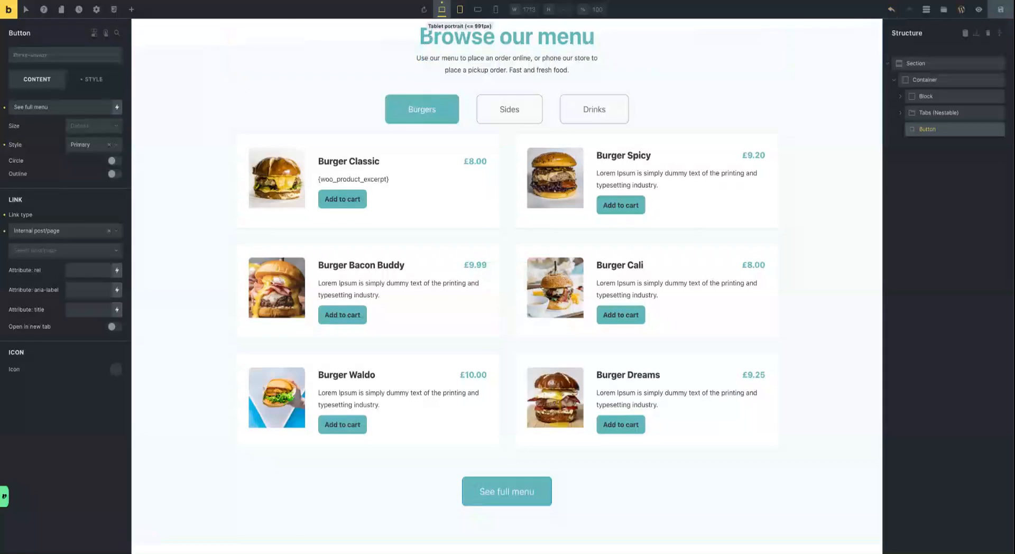
# Compare the menu layout at the tablet portrait and mobile landscape breakpoints, ending on mobile landscape
pyautogui.click(460, 9)
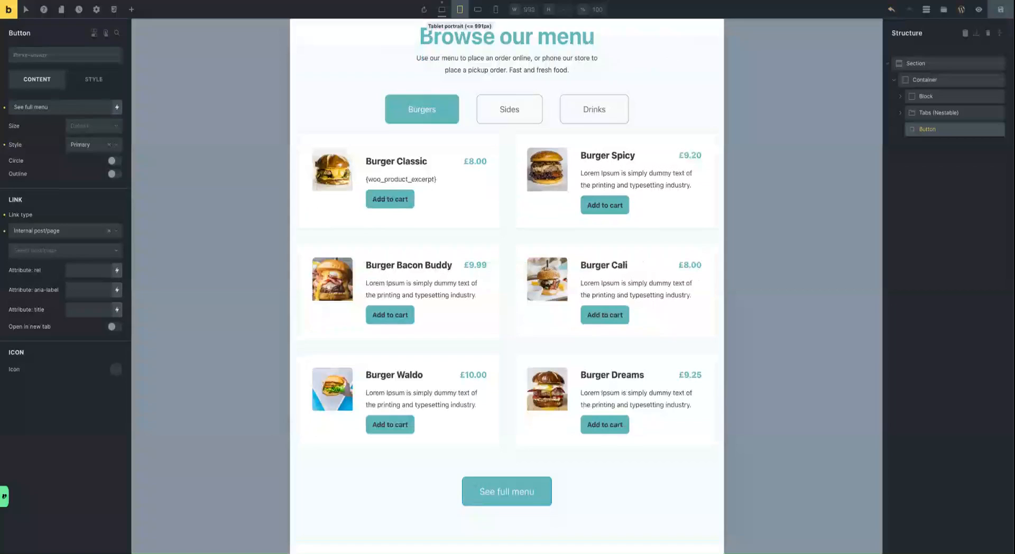
pyautogui.click(477, 9)
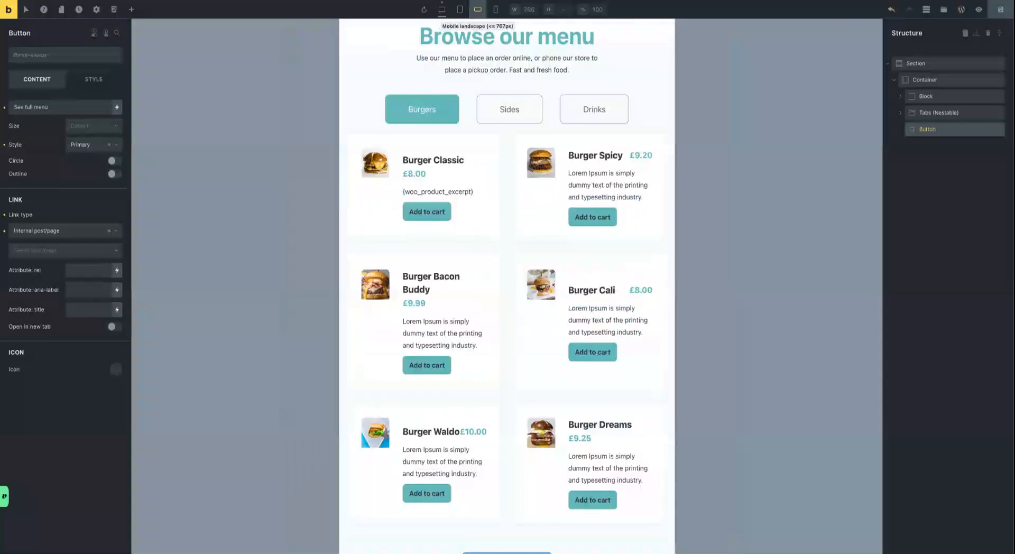
pyautogui.click(460, 11)
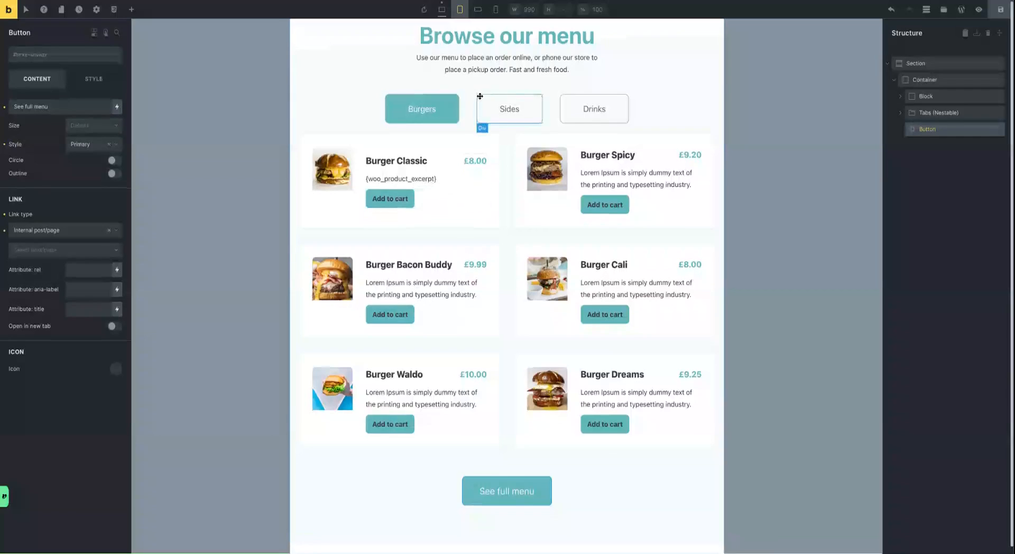
pyautogui.click(476, 10)
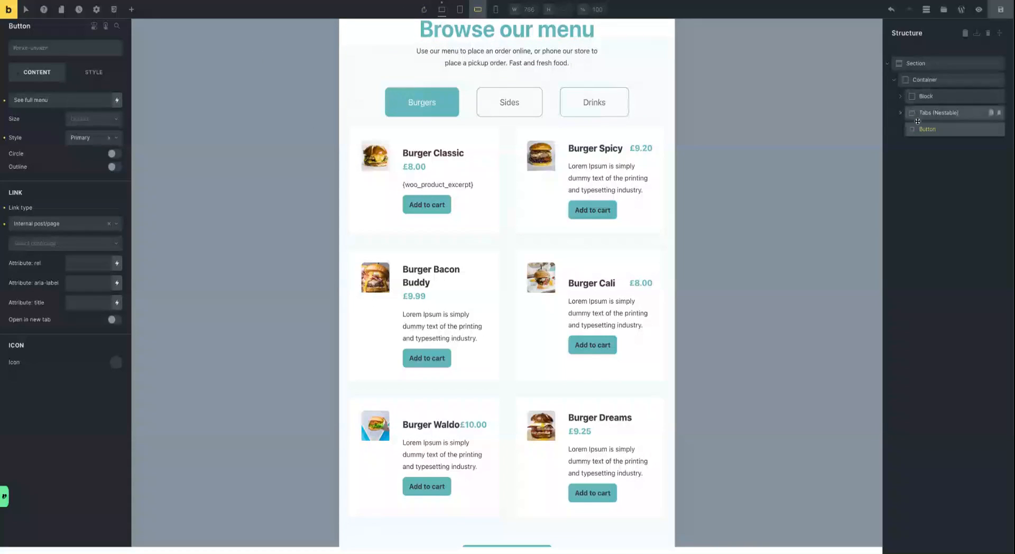
# Expand the nestable tabs down to the burgers pane's Block and examine the grid settings of its tab-menu-grid class
pyautogui.click(899, 116)
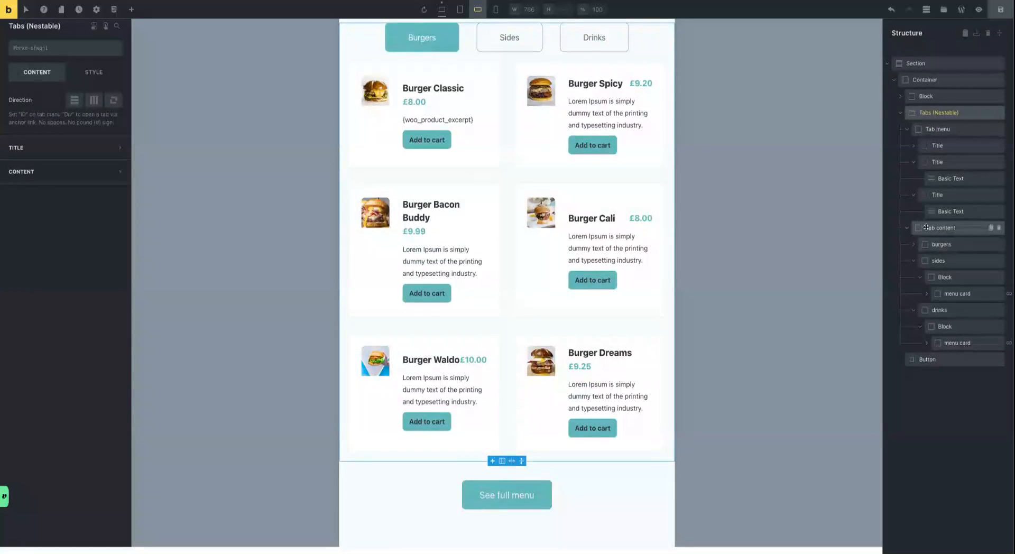
pyautogui.click(936, 130)
pyautogui.click(905, 131)
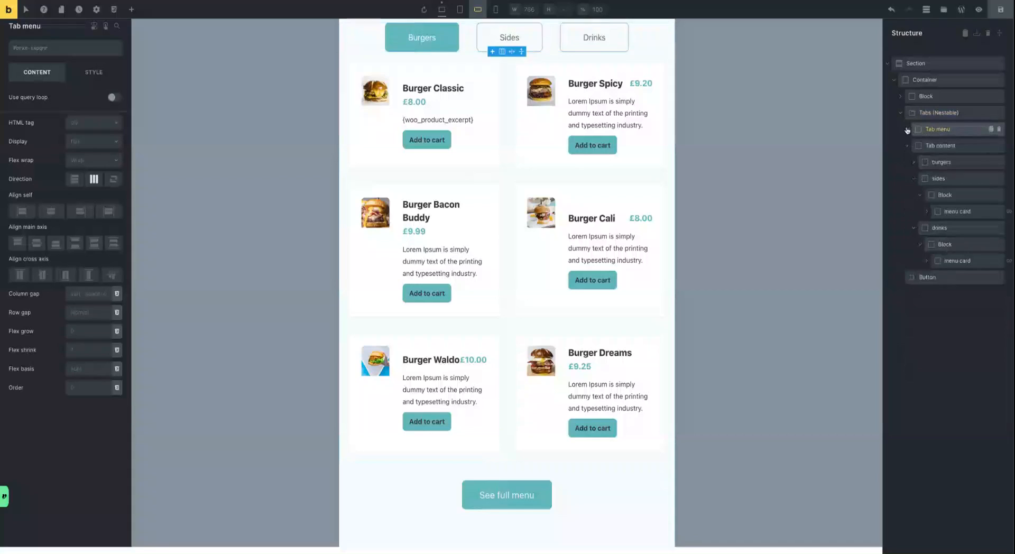
pyautogui.click(939, 164)
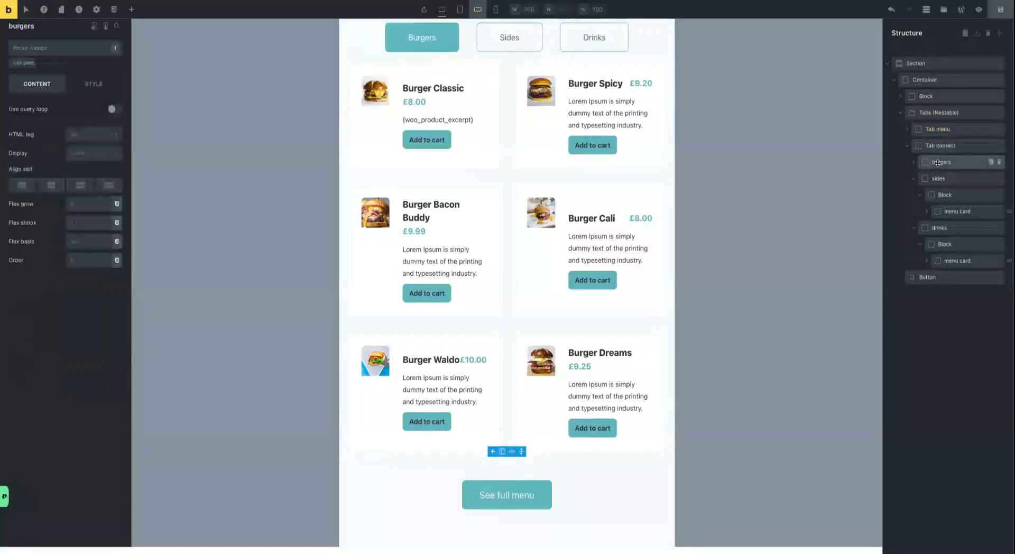
pyautogui.click(913, 162)
pyautogui.click(919, 179)
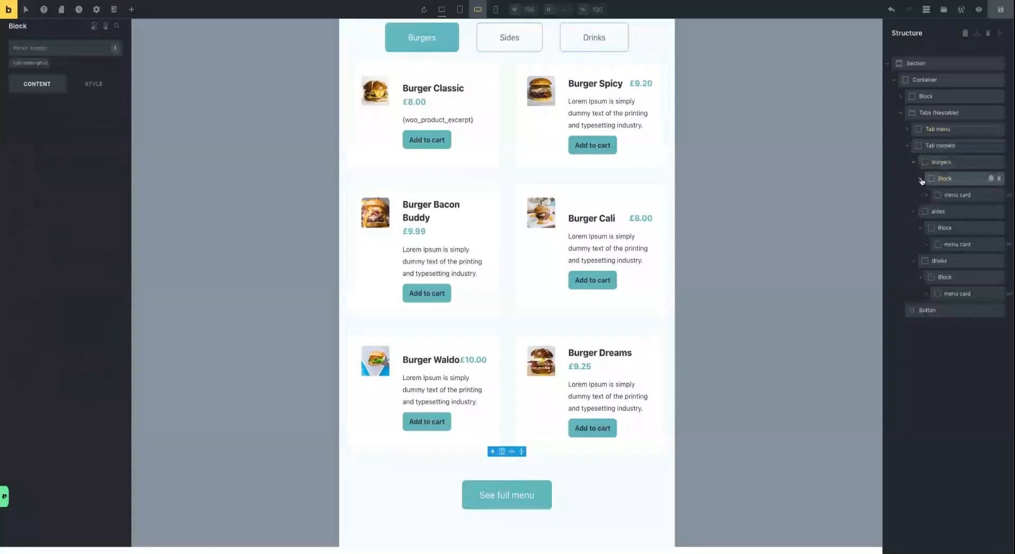
pyautogui.click(946, 179)
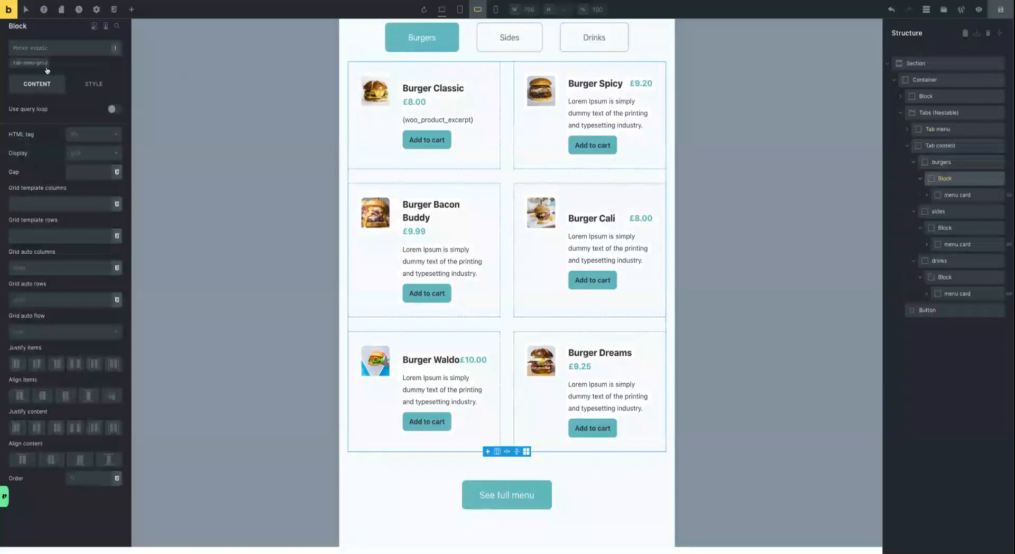
pyautogui.click(29, 63)
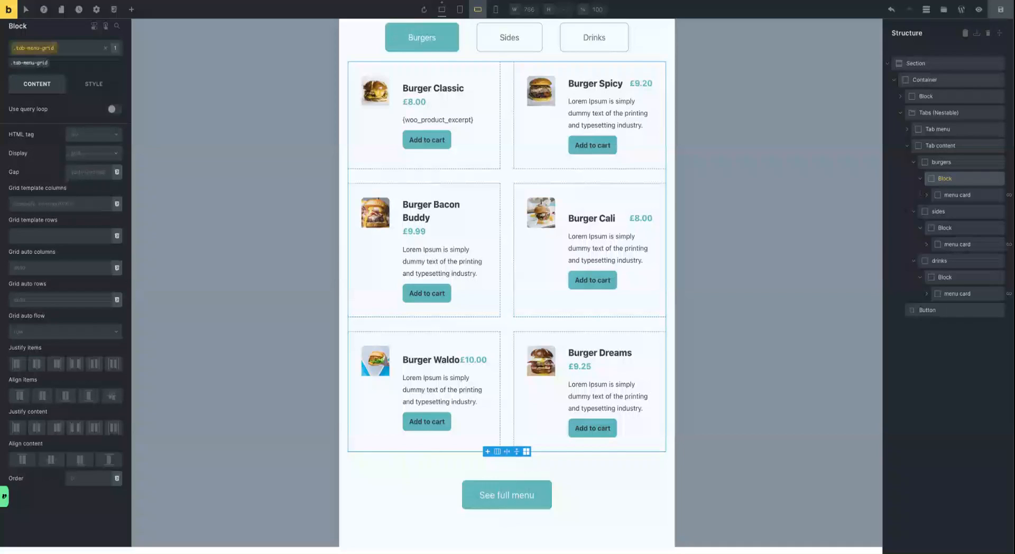
# Set the grid template columns of the sides pane's menu-card class to 1fr at the mobile landscape breakpoint and review the cards
pyautogui.click(928, 246)
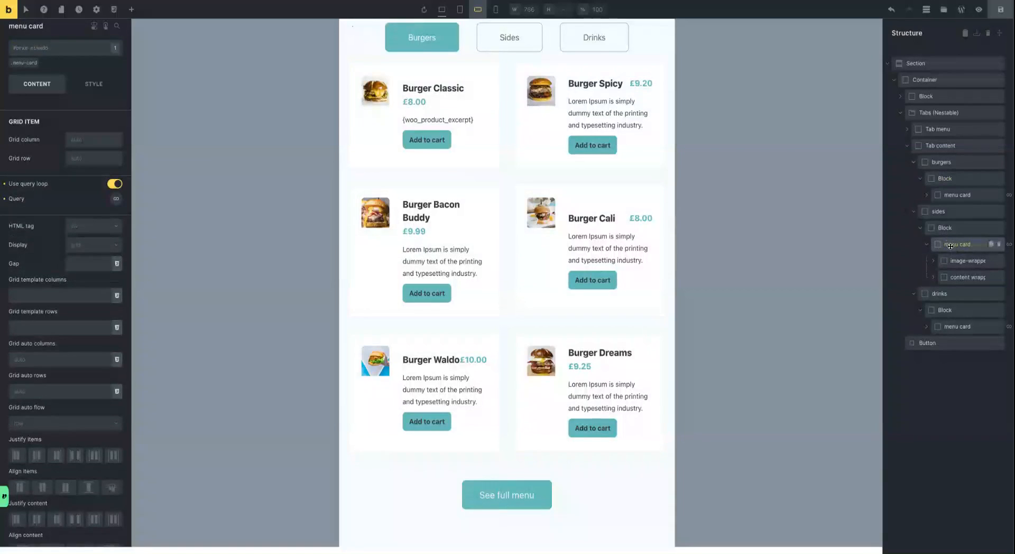
pyautogui.click(948, 230)
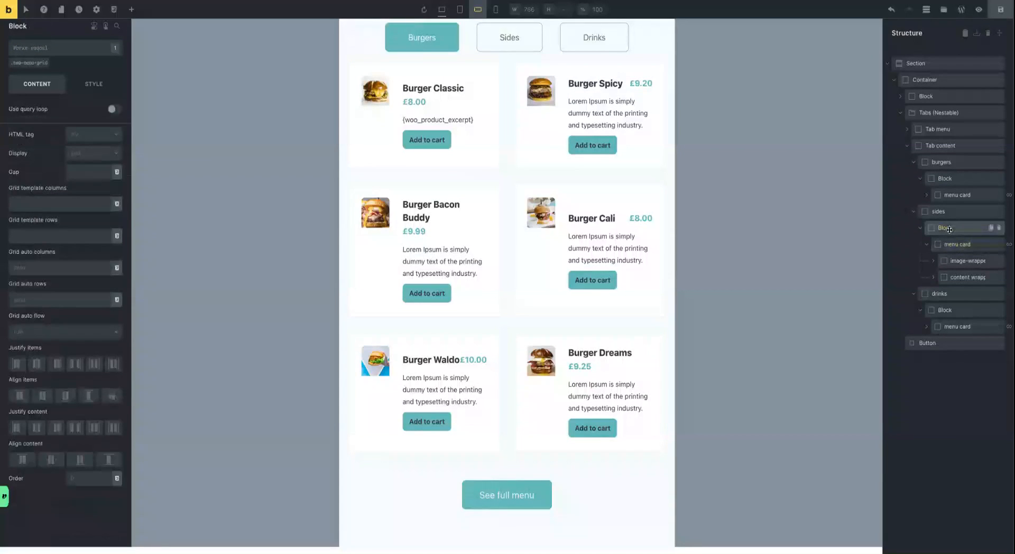
pyautogui.click(29, 63)
pyautogui.click(946, 244)
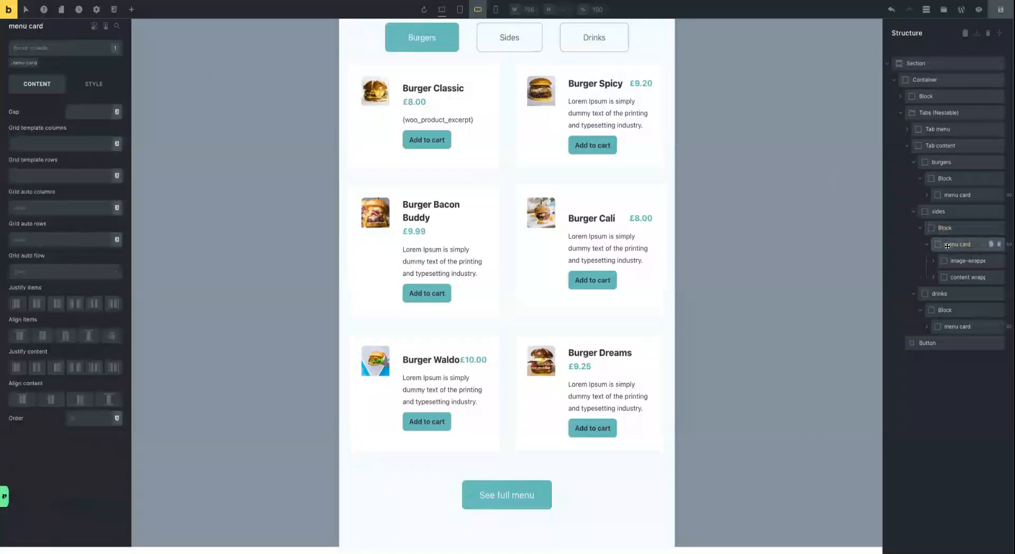
pyautogui.click(21, 64)
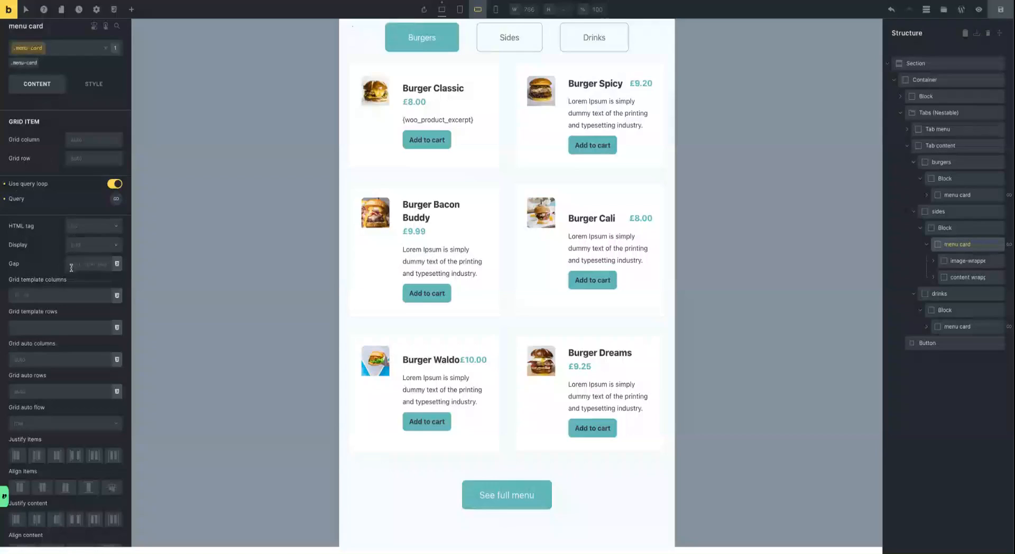
pyautogui.click(39, 296)
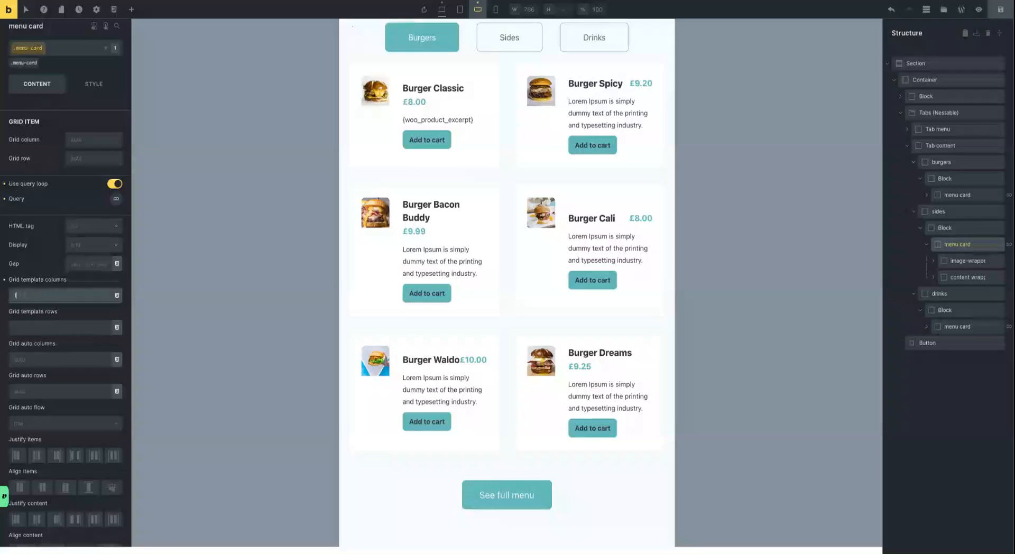
pyautogui.write('1fr')
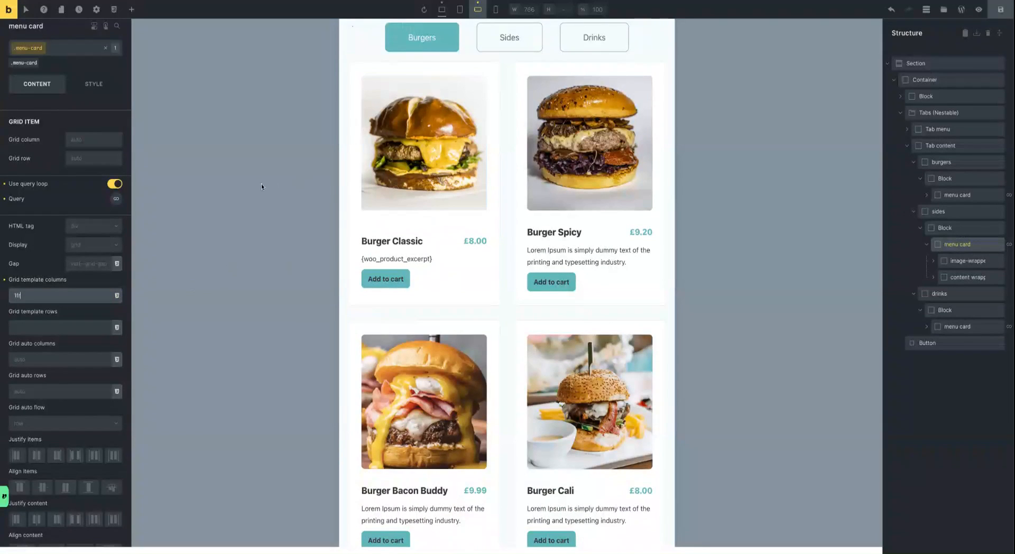
pyautogui.scroll(2, 469, 135)
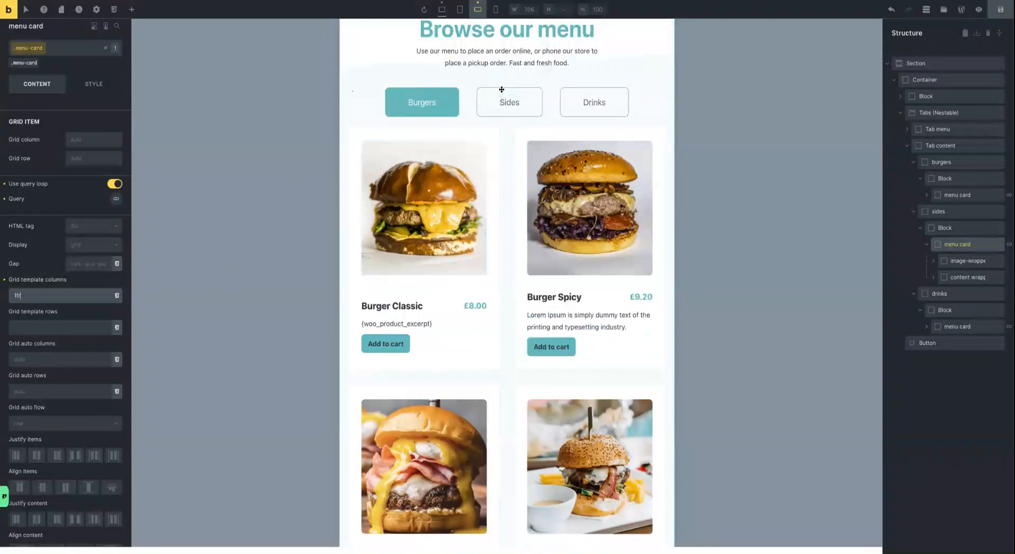
pyautogui.scroll(-6, 558, 198)
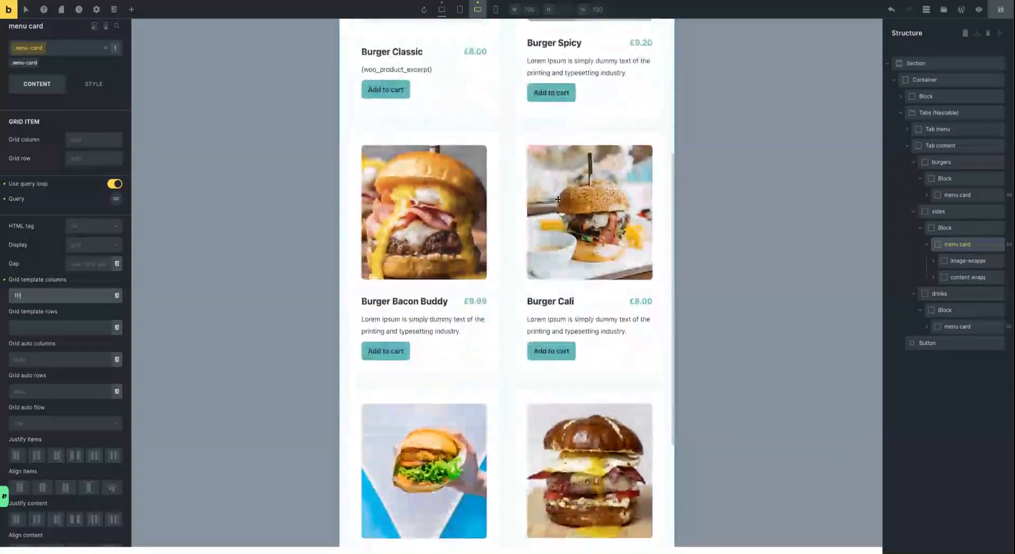
pyautogui.scroll(-4, 558, 199)
pyautogui.scroll(7, 558, 199)
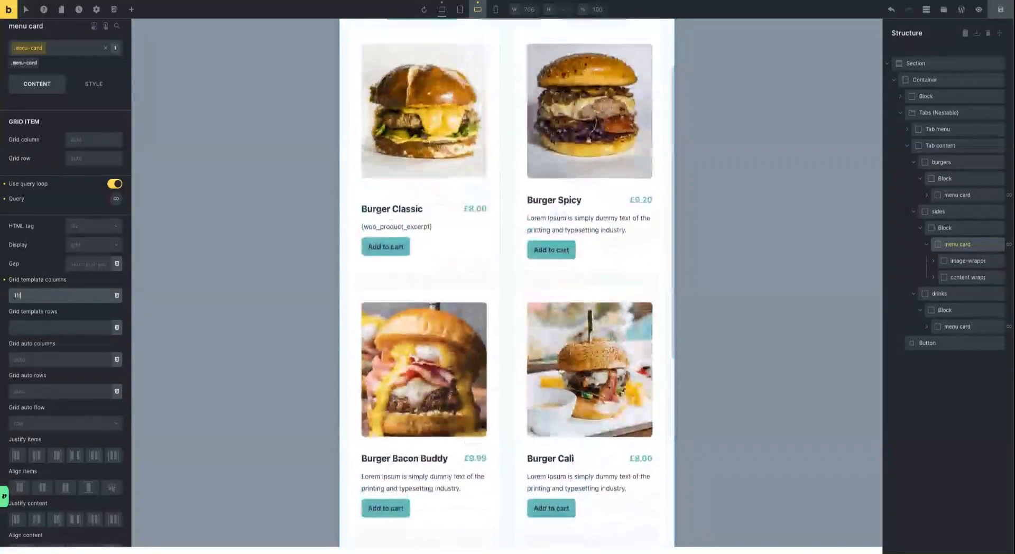
pyautogui.scroll(2, 558, 199)
# Set the tab-menu-grid class's grid template columns to 1fr at the mobile portrait breakpoint and compare the layout with mobile landscape
pyautogui.click(494, 12)
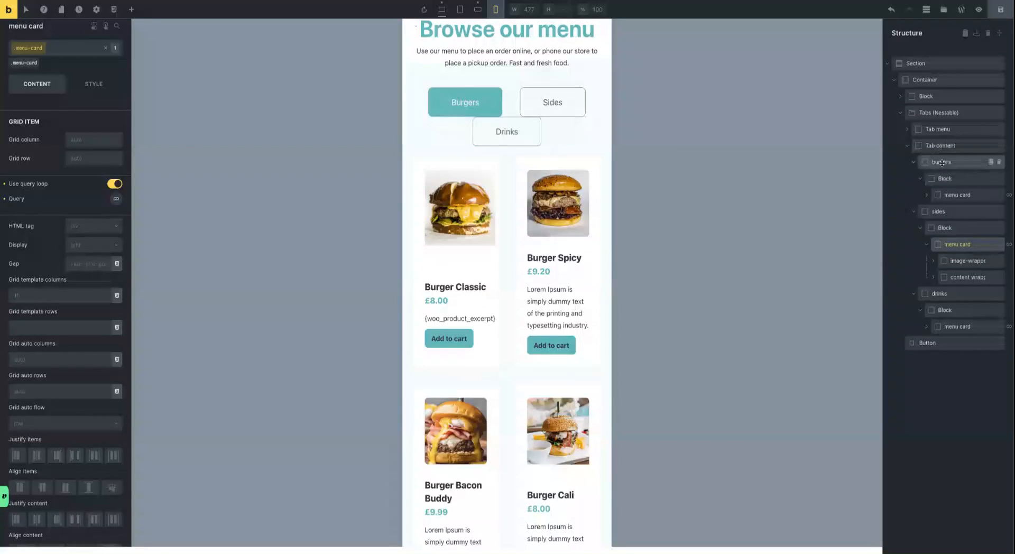
pyautogui.click(951, 229)
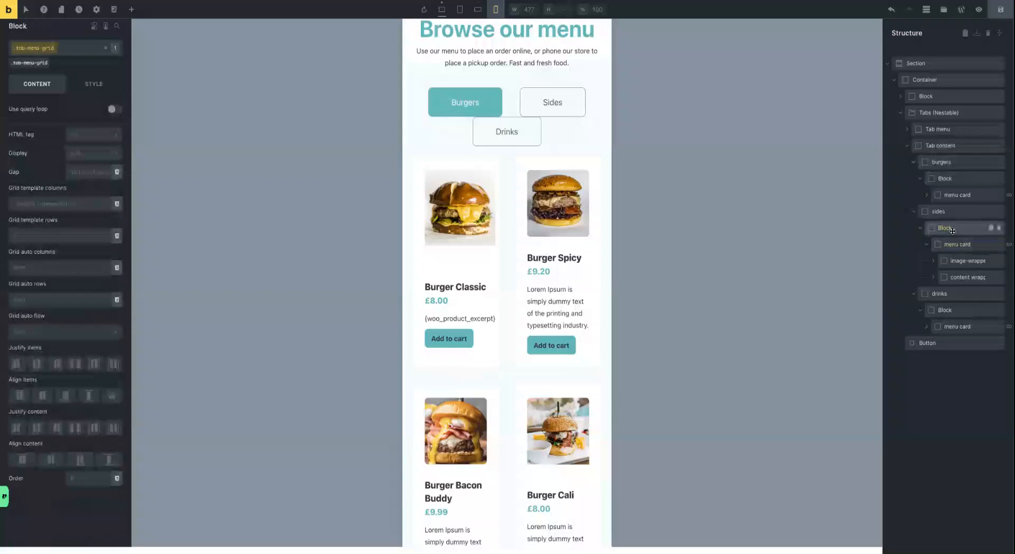
pyautogui.click(32, 205)
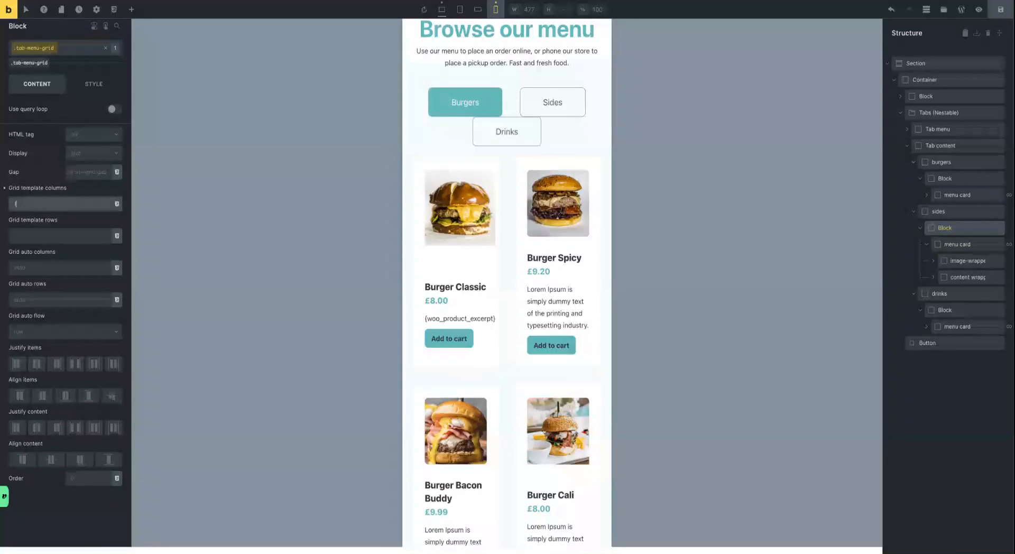
pyautogui.write('1fr')
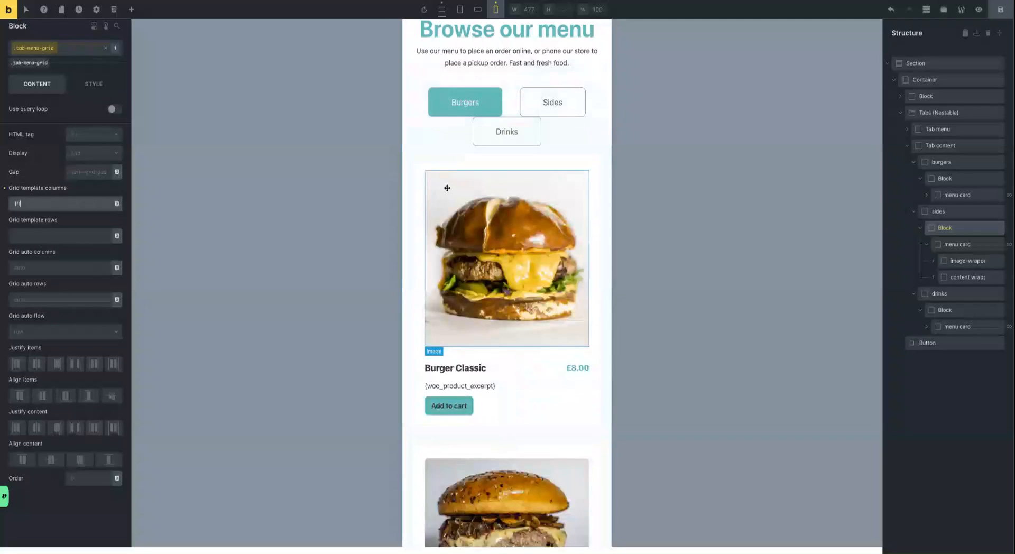
pyautogui.scroll(-8, 445, 189)
pyautogui.scroll(-15, 447, 188)
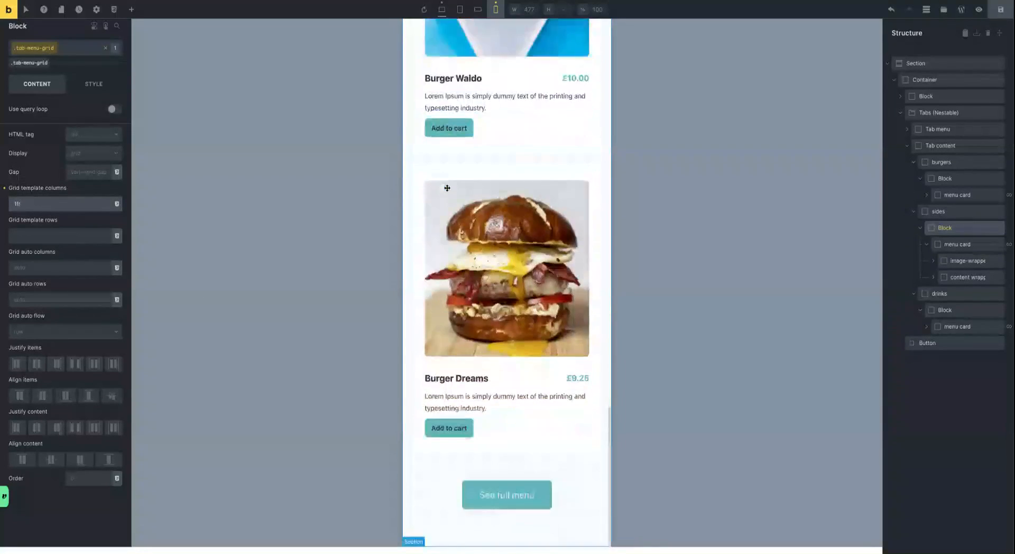
pyautogui.scroll(20, 448, 188)
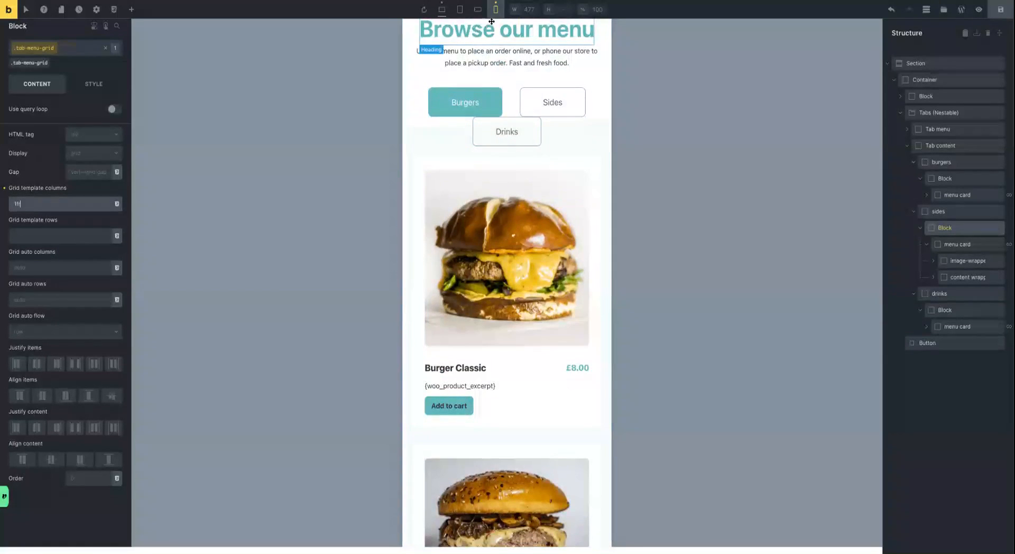
pyautogui.click(479, 12)
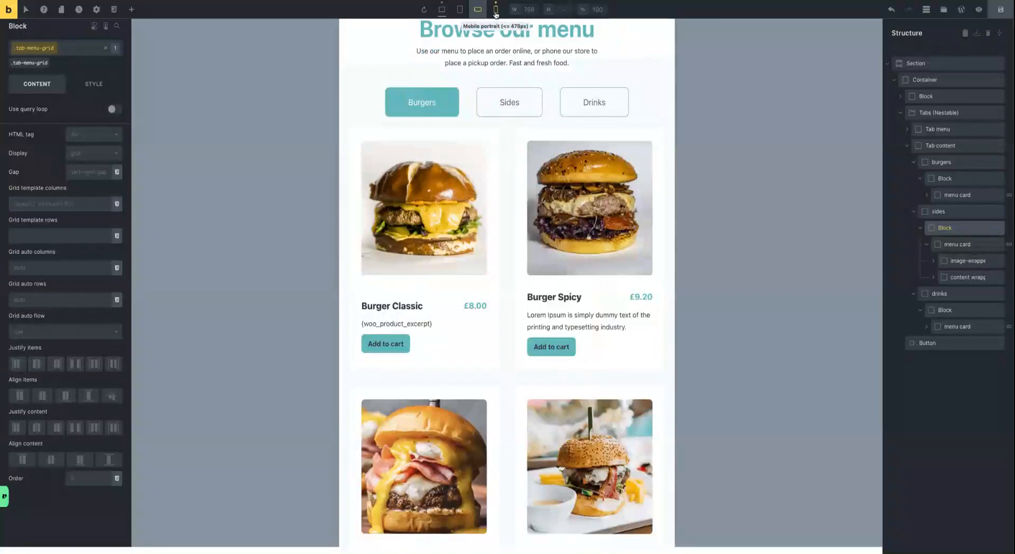
pyautogui.click(495, 9)
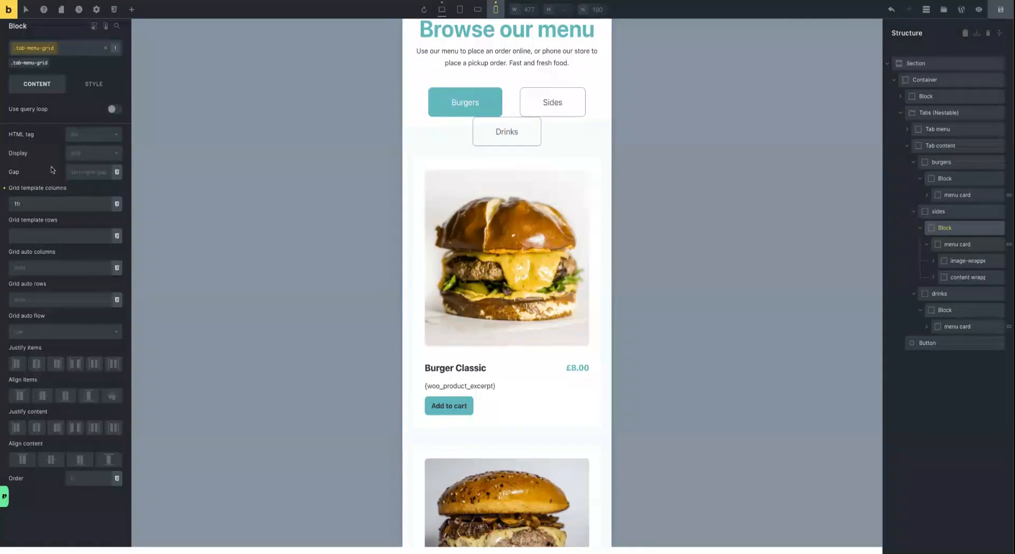
# Set the Tab menu's row gap to the grid-gap variable at the mobile portrait breakpoint
pyautogui.click(929, 113)
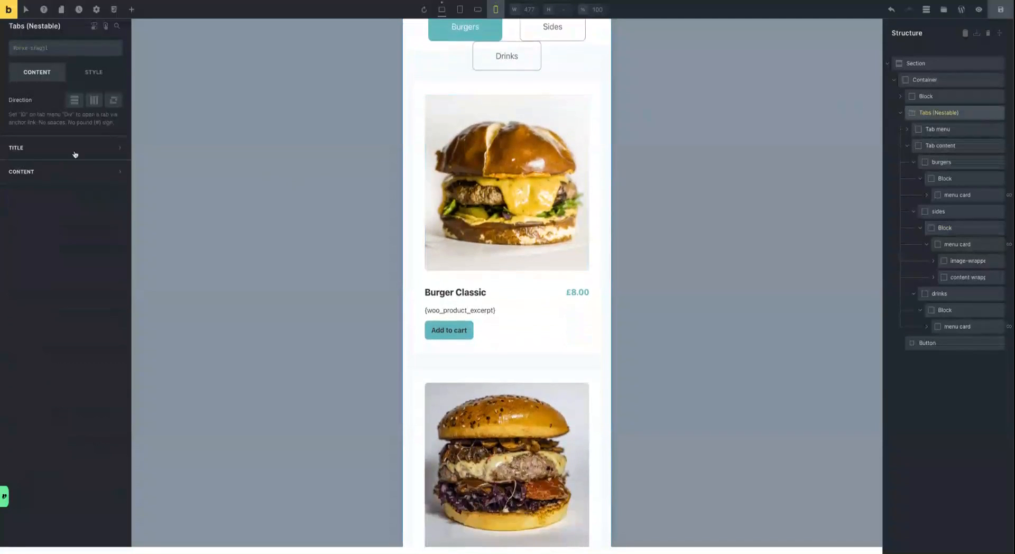
pyautogui.click(21, 176)
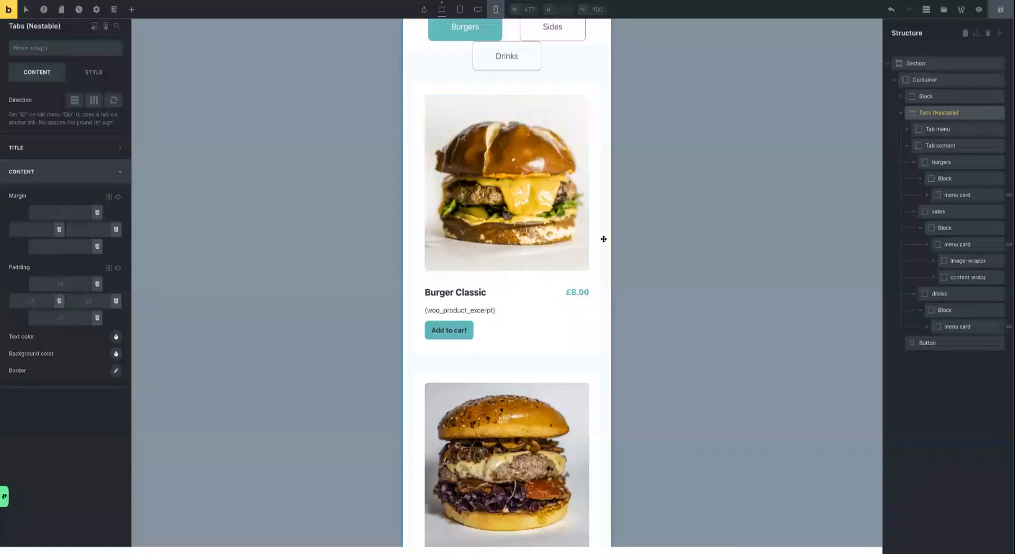
pyautogui.click(934, 129)
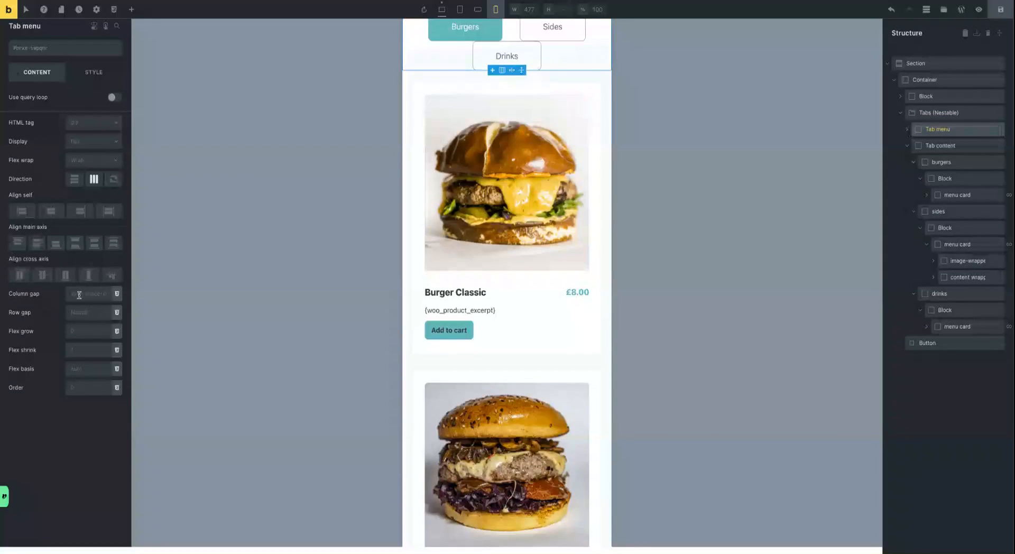
pyautogui.click(117, 312)
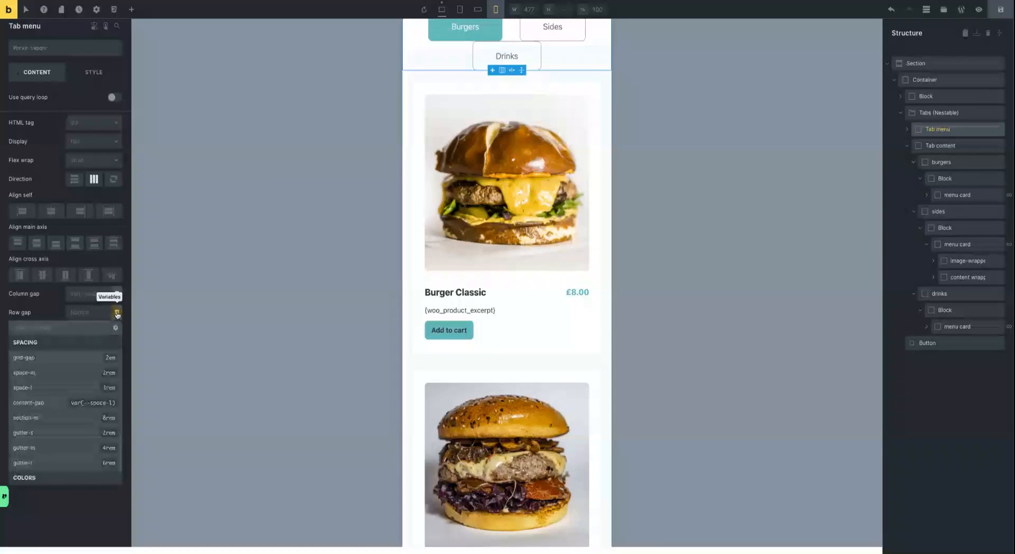
pyautogui.click(65, 358)
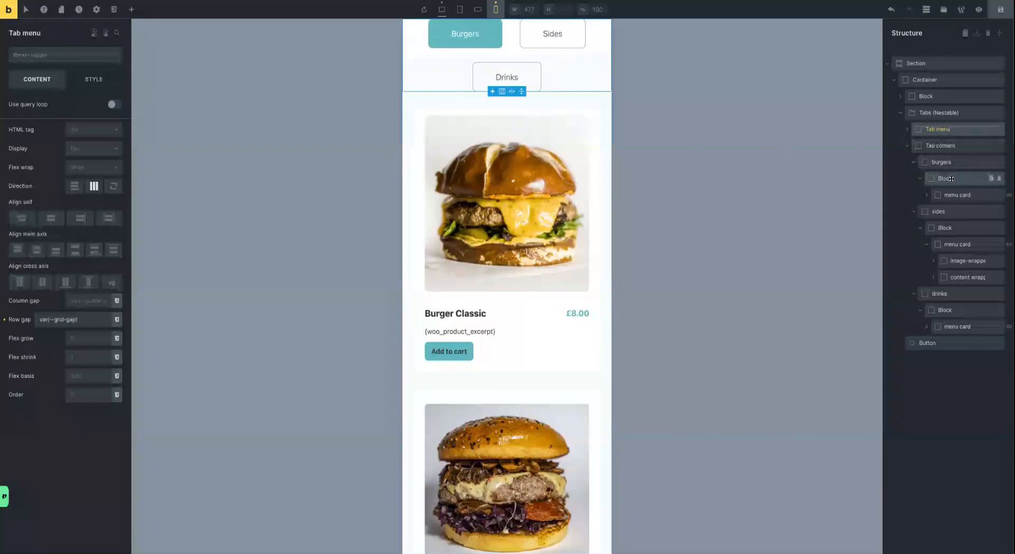
# Expand the Tab menu's structure and open the layout style settings of the tab-title class on the Sides tab's Title
pyautogui.click(907, 146)
pyautogui.click(907, 130)
pyautogui.click(929, 151)
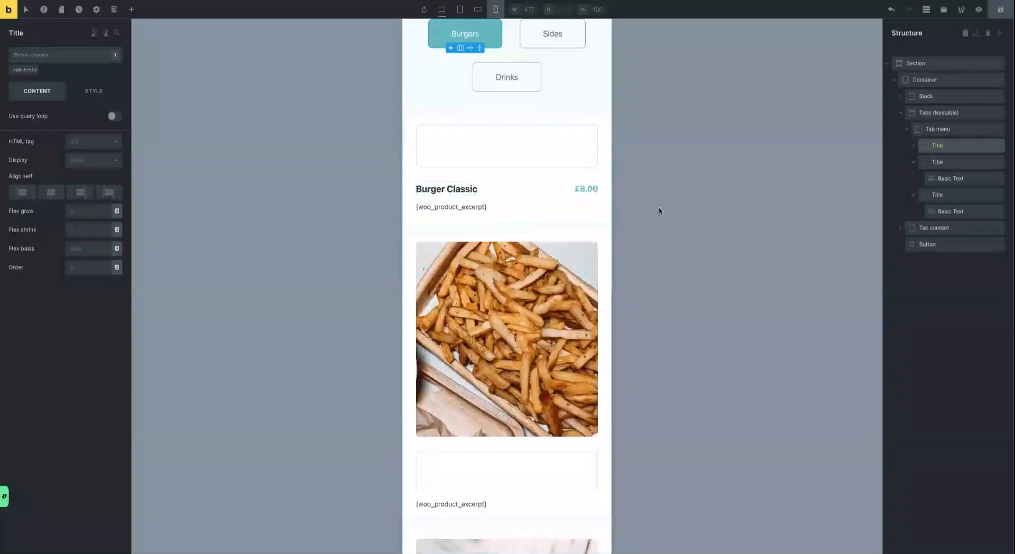
pyautogui.scroll(1, 468, 203)
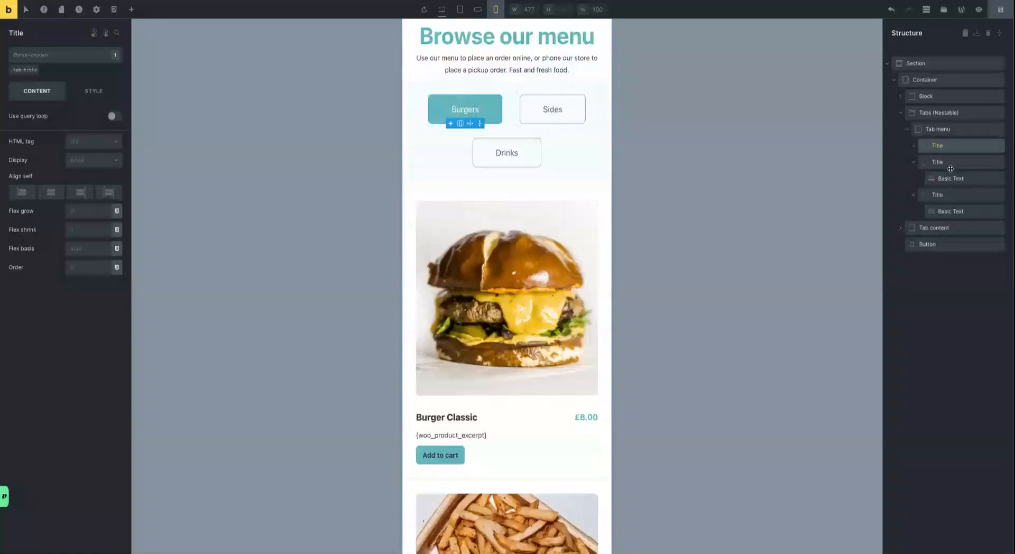
pyautogui.click(948, 163)
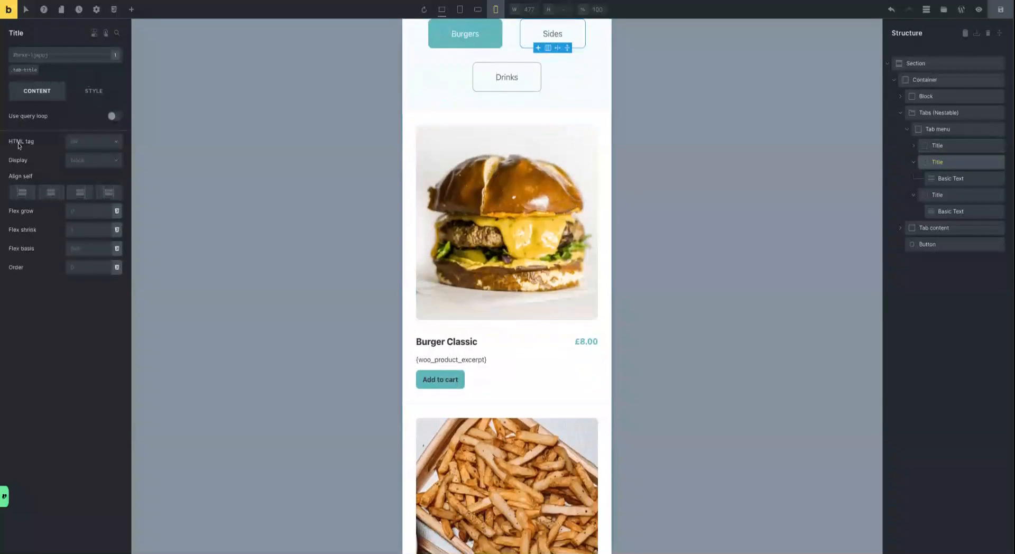
pyautogui.click(25, 69)
pyautogui.click(93, 92)
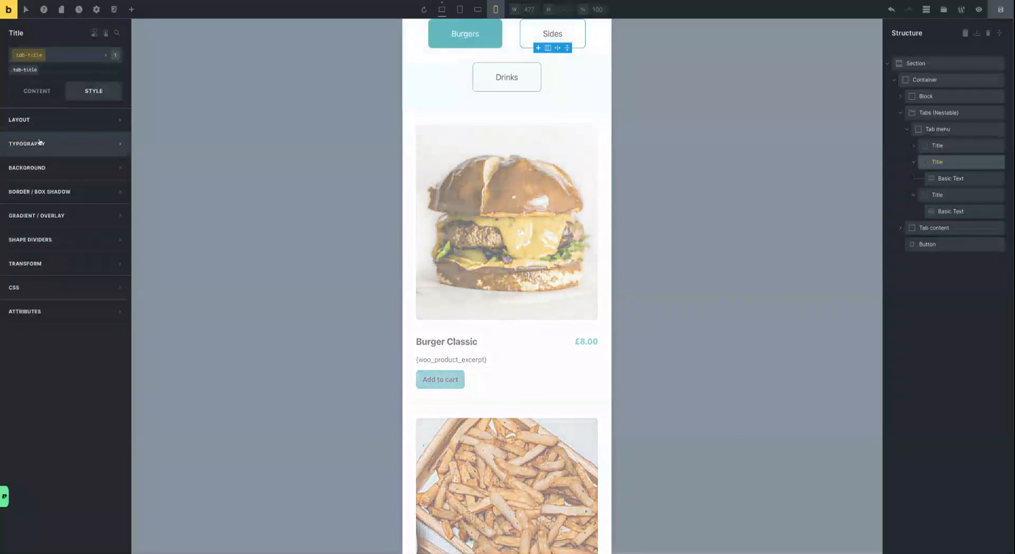
pyautogui.click(34, 124)
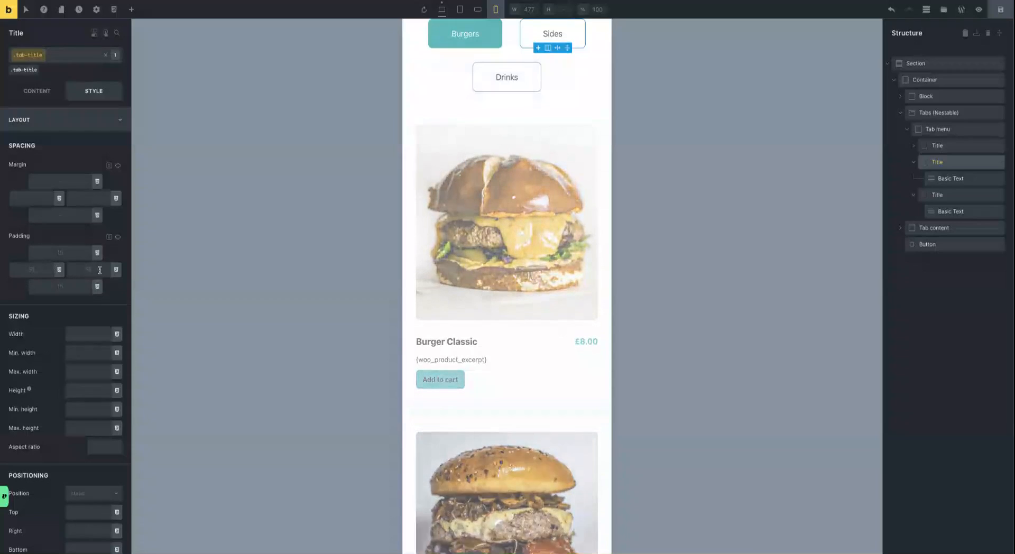
# Try the space-l variable as the tab-title class's left and right padding at mobile portrait, and reset the padding
pyautogui.click(59, 269)
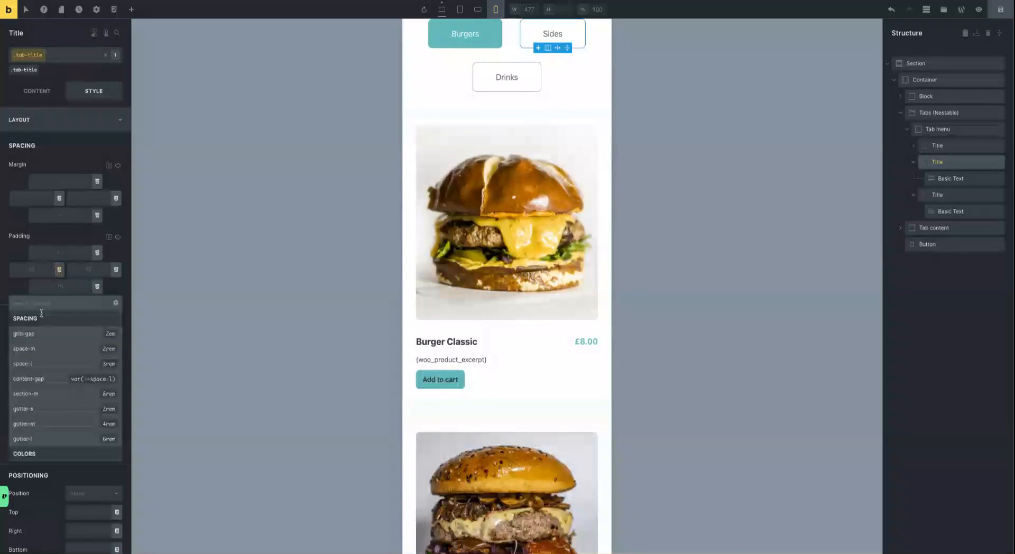
pyautogui.click(70, 367)
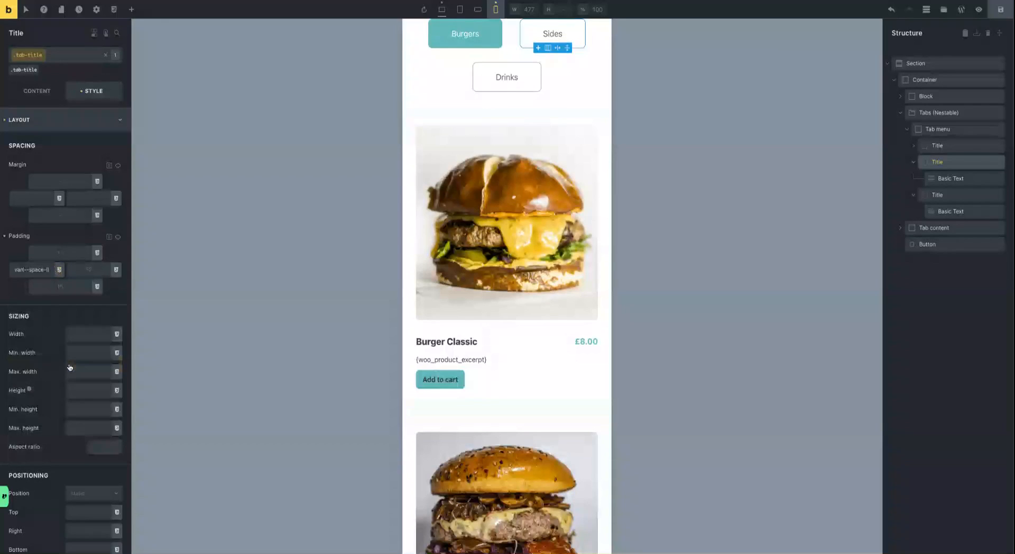
pyautogui.click(116, 269)
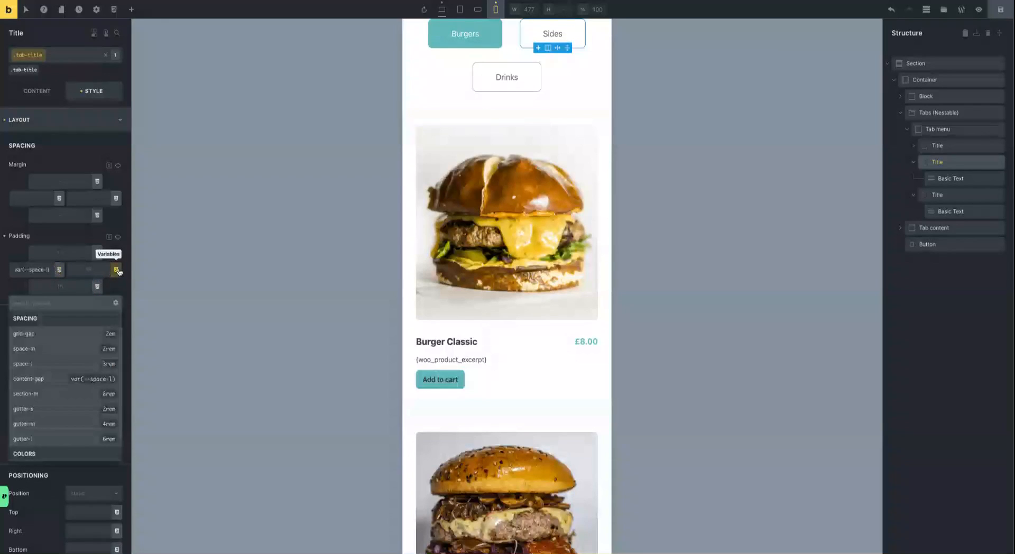
pyautogui.click(98, 368)
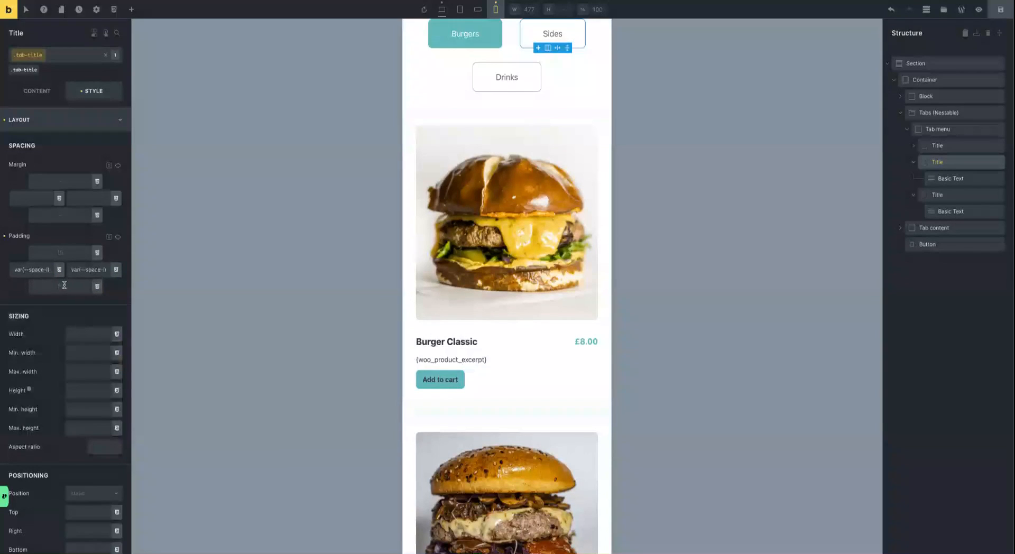
pyautogui.click(5, 237)
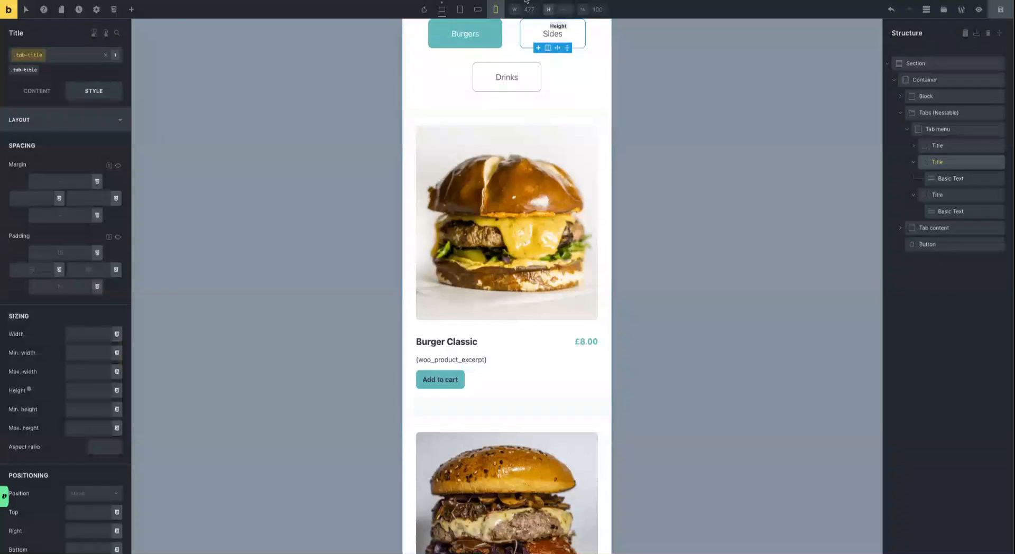
# Check the Burgers tab's tab-title class at the desktop breakpoint and open the title settings of the Tabs (Nestable) element
pyautogui.click(443, 10)
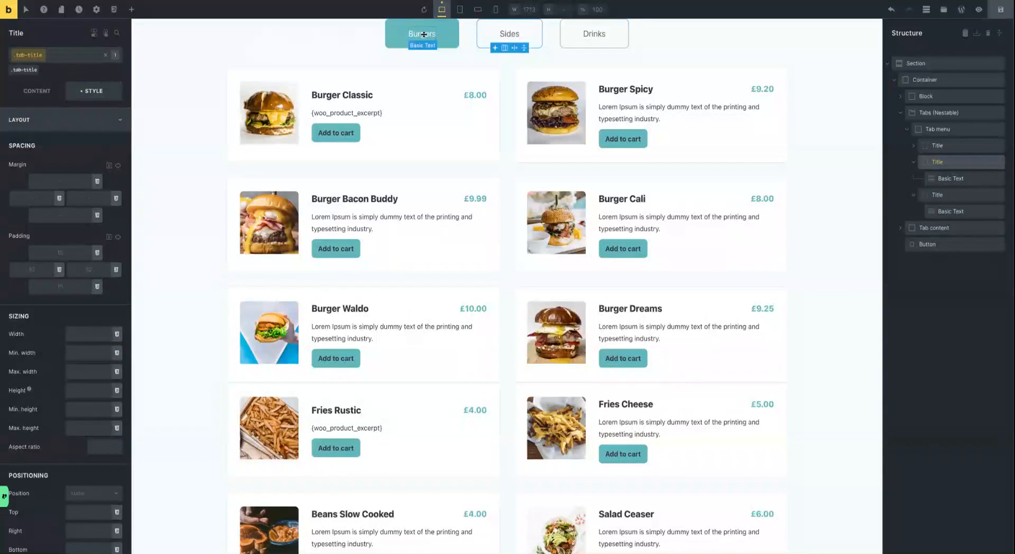
pyautogui.click(394, 41)
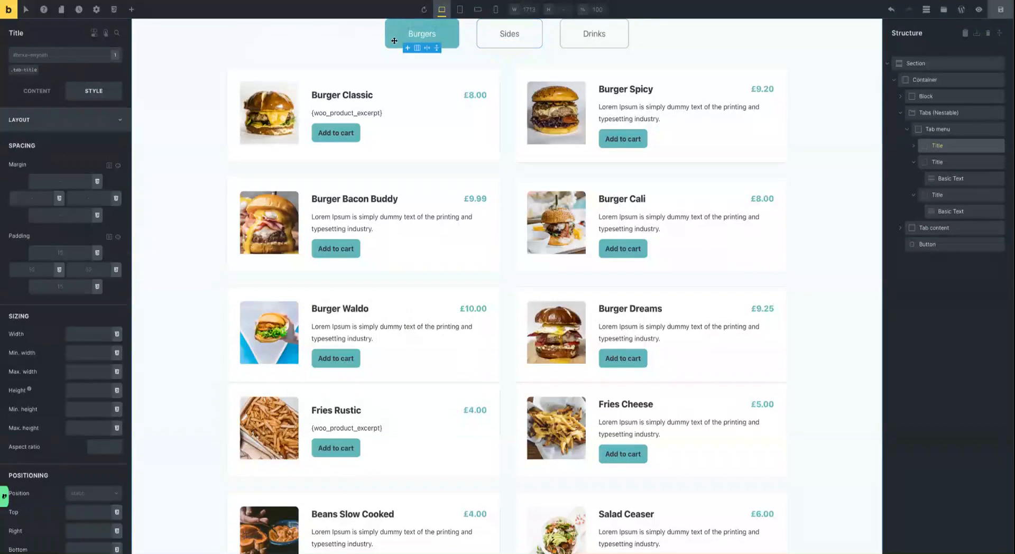
pyautogui.click(21, 75)
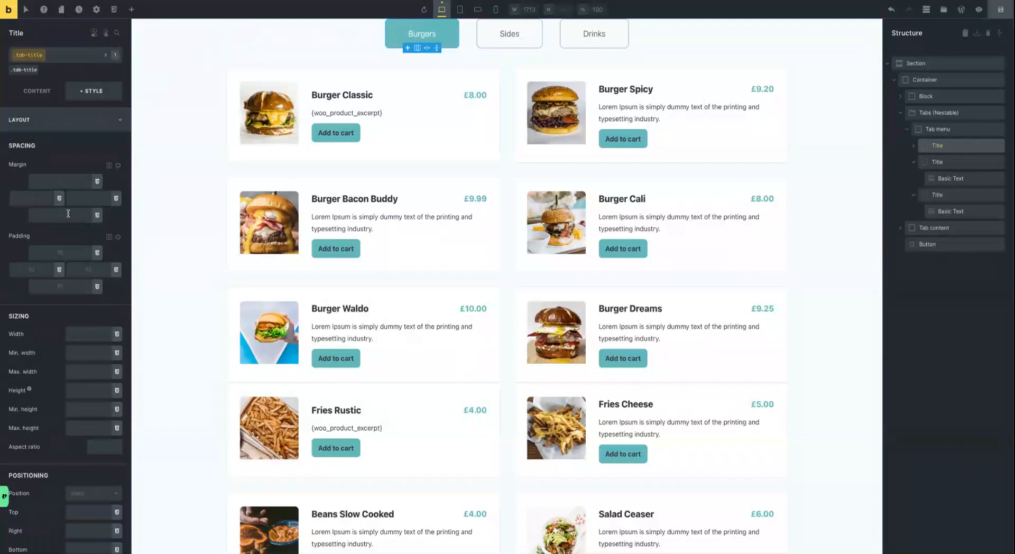
pyautogui.click(943, 115)
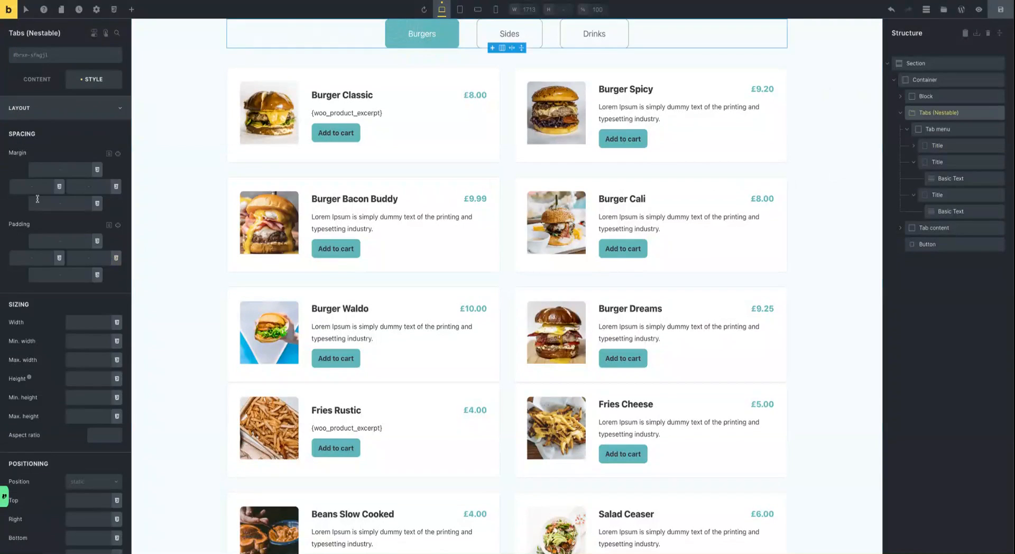
pyautogui.click(34, 109)
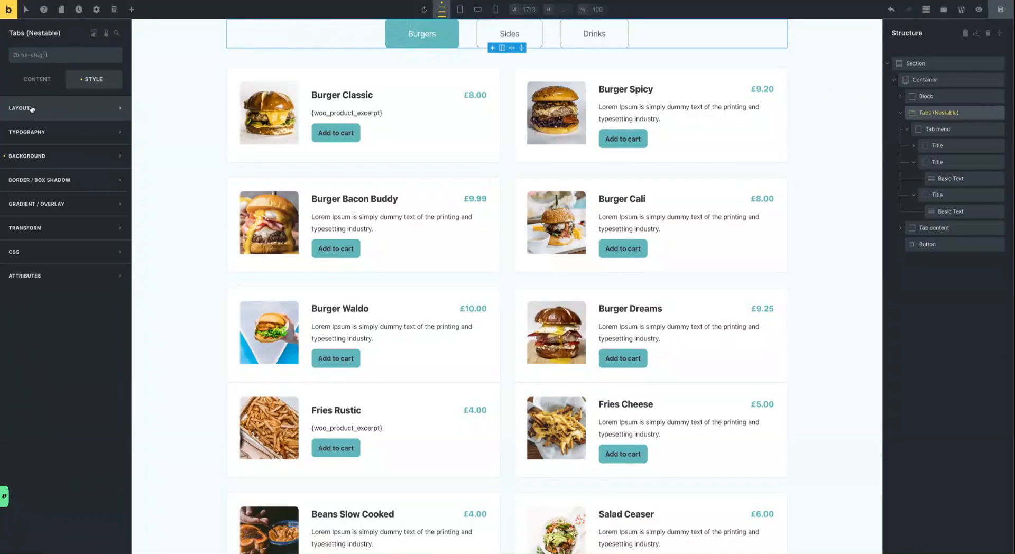
pyautogui.click(33, 79)
pyautogui.click(18, 156)
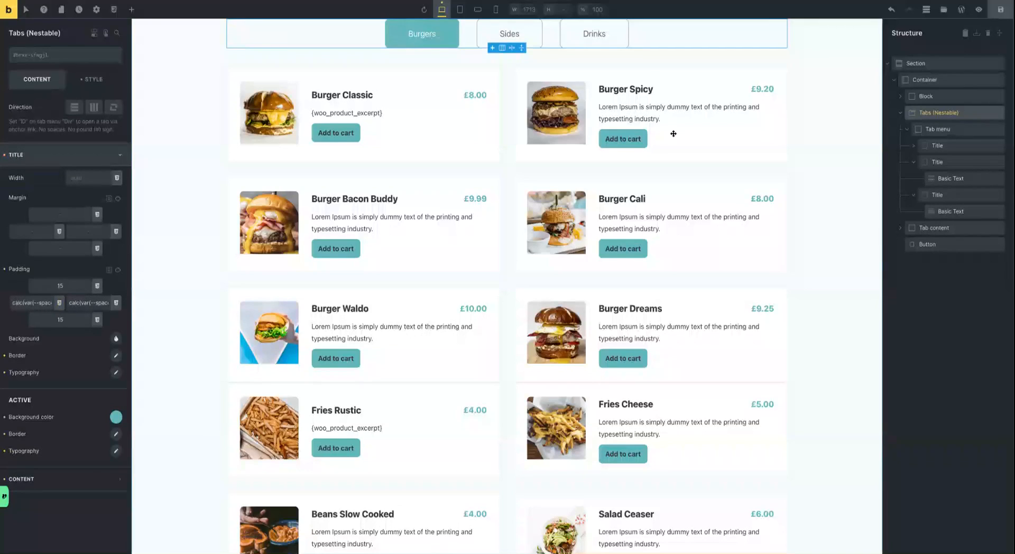
# Set the tab titles' left and right padding to the space-m variable at the mobile portrait breakpoint
pyautogui.click(496, 10)
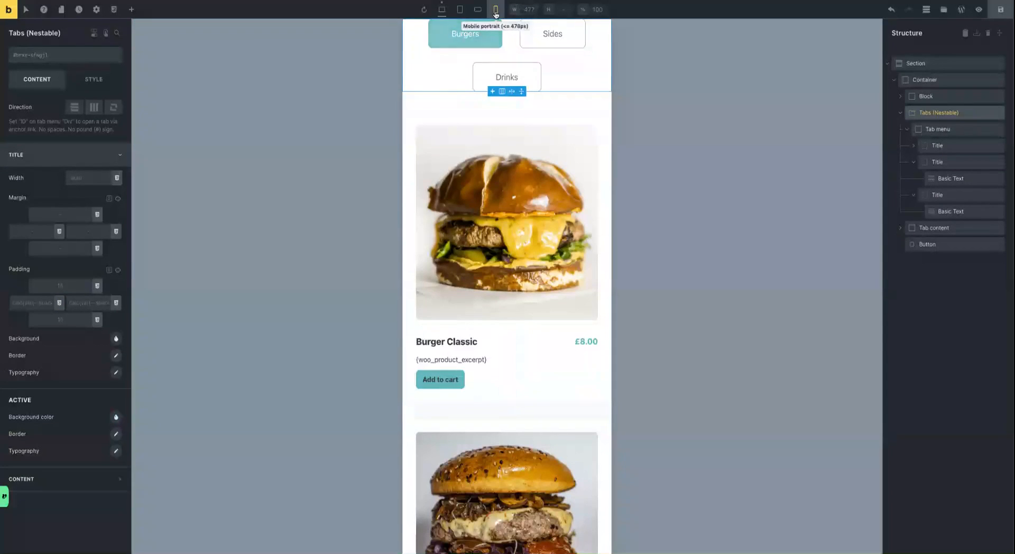
pyautogui.click(59, 303)
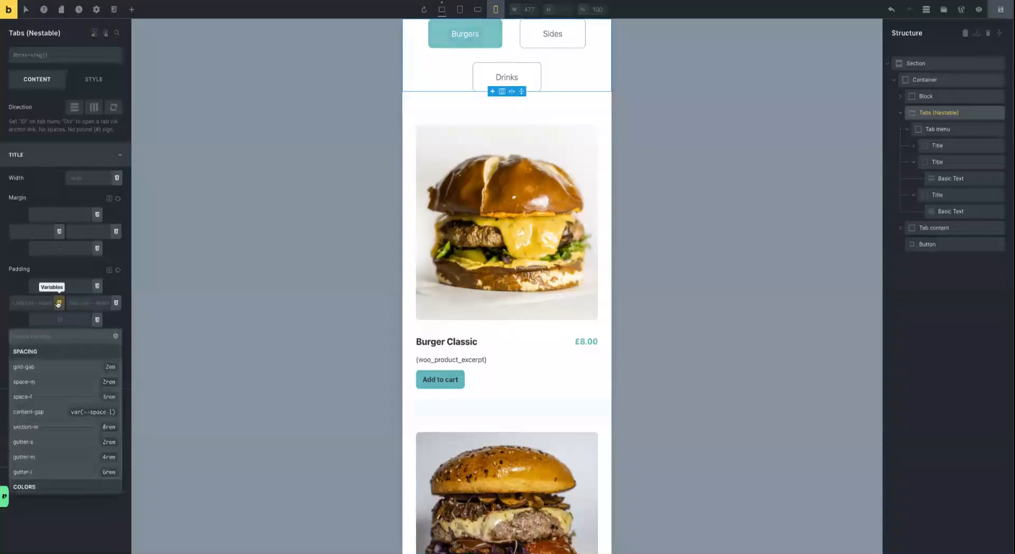
pyautogui.click(111, 382)
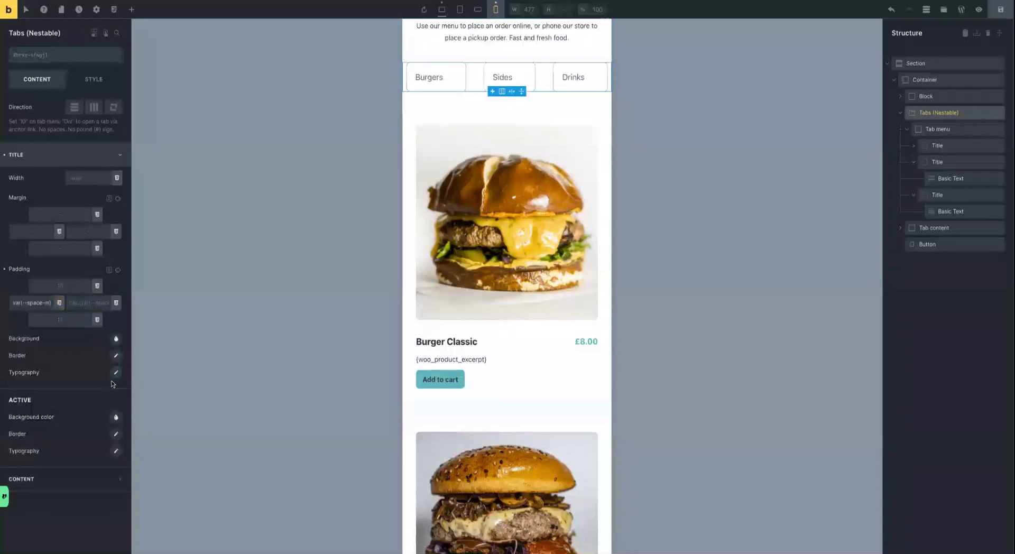
pyautogui.click(116, 302)
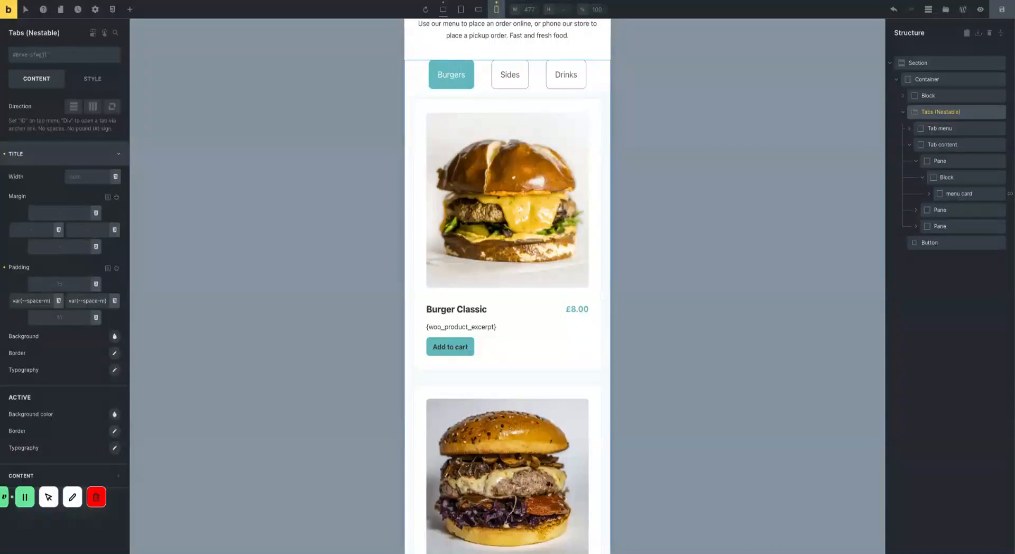
# Compare the tabs at the desktop and tablet portrait breakpoints, and save the page from the desktop view
pyautogui.click(443, 9)
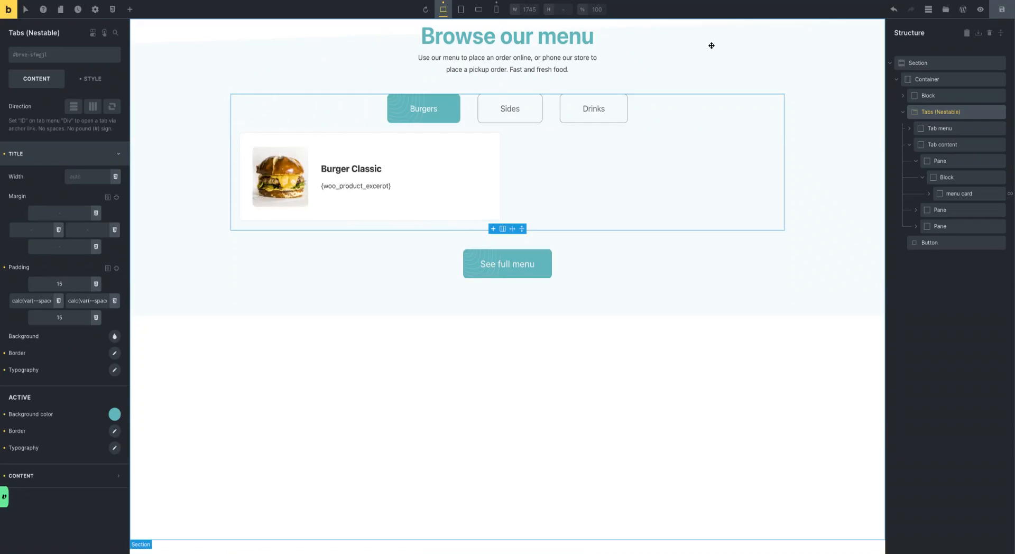
pyautogui.click(461, 9)
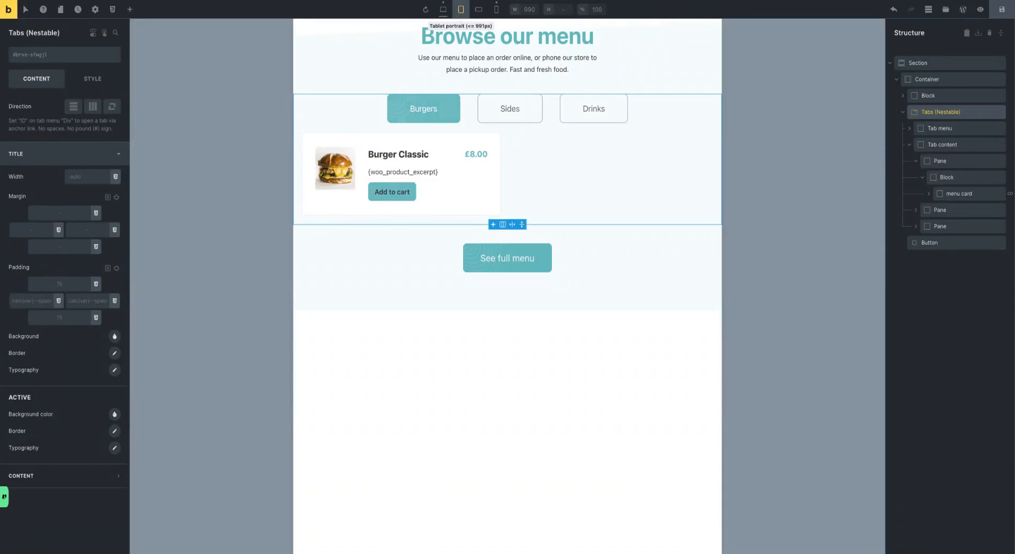
pyautogui.click(442, 10)
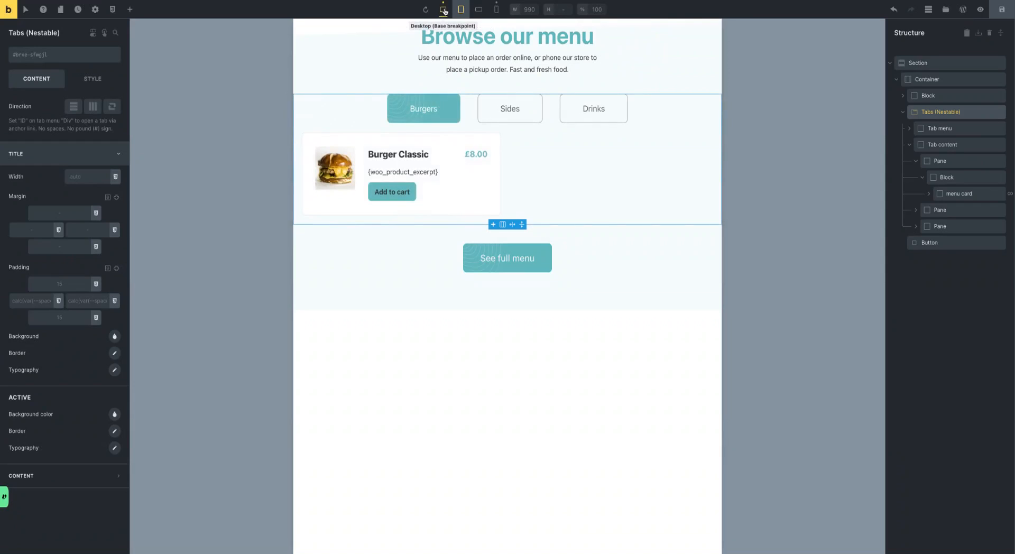
pyautogui.click(1001, 12)
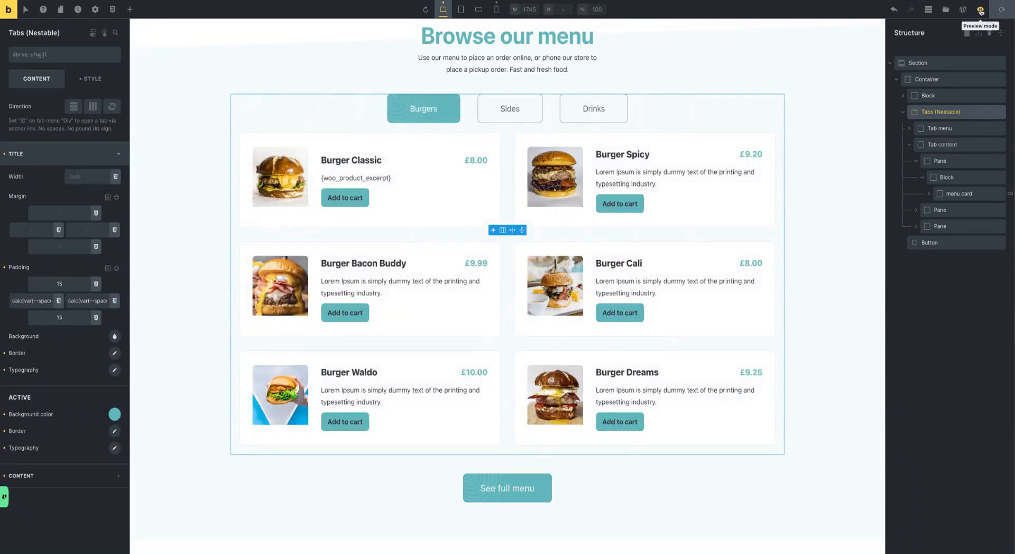
# Preview the page and test the Sides and Drinks tabs
pyautogui.click(981, 10)
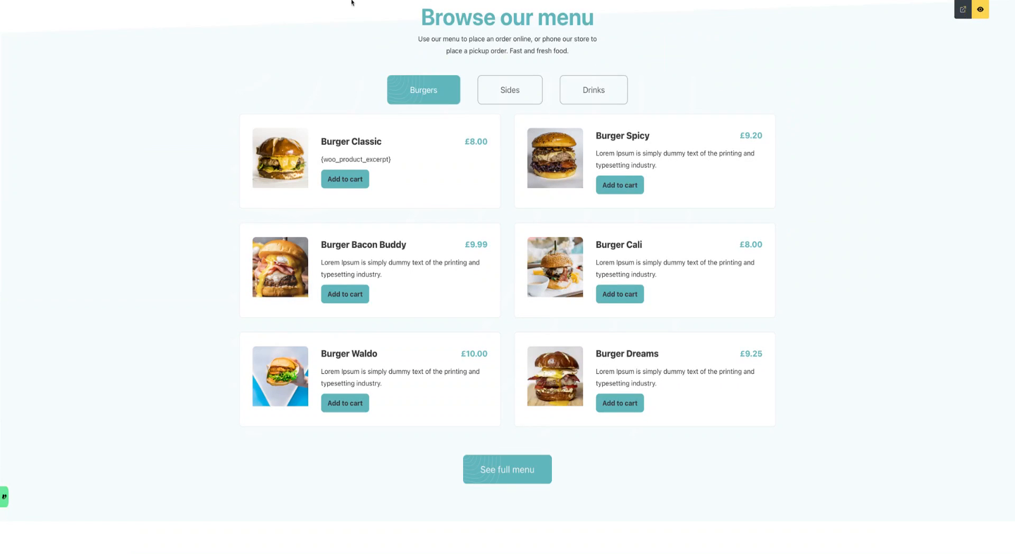
pyautogui.click(510, 93)
pyautogui.click(600, 97)
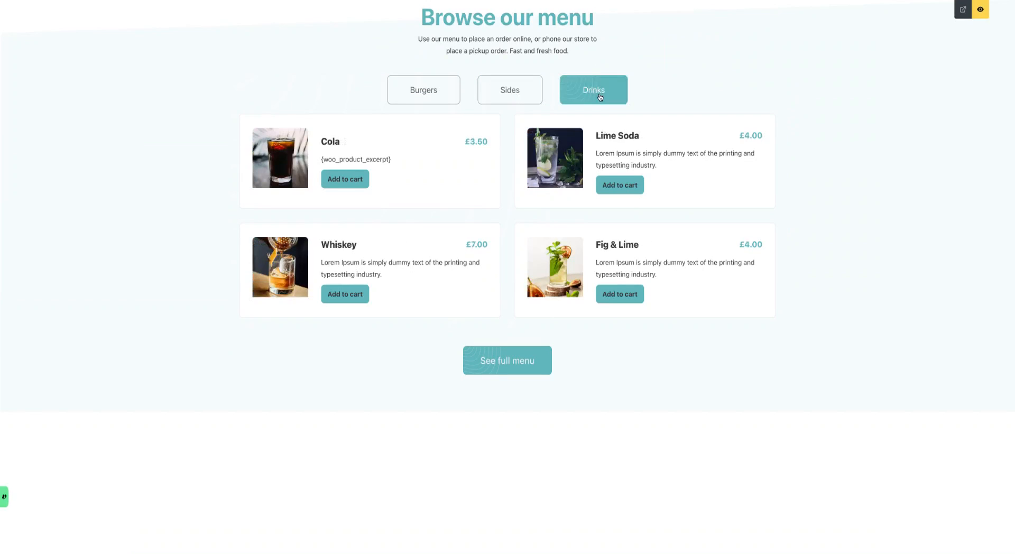
# Reload the live page, test the Sides, Drinks and Burgers tabs, and resize the browser window to check the responsive layout
pyautogui.hotkey('ctrl', 'Tab')
pyautogui.press('super+r')
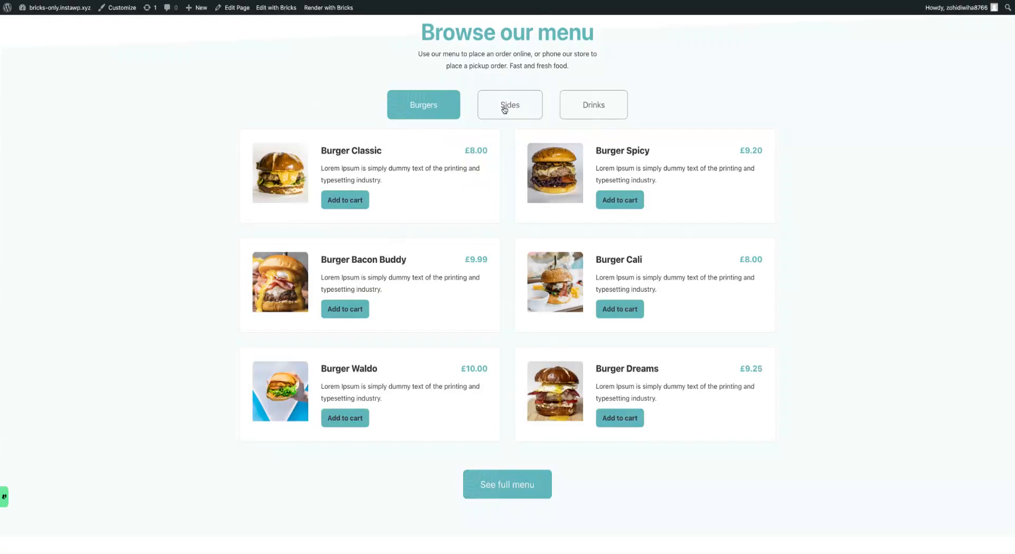
pyautogui.click(505, 110)
pyautogui.click(590, 108)
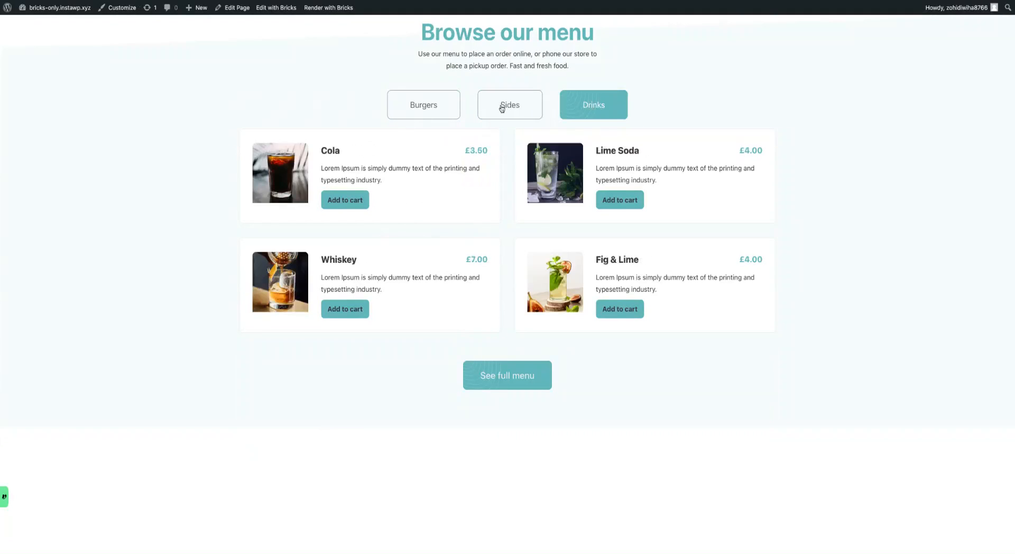
pyautogui.click(502, 109)
pyautogui.click(423, 106)
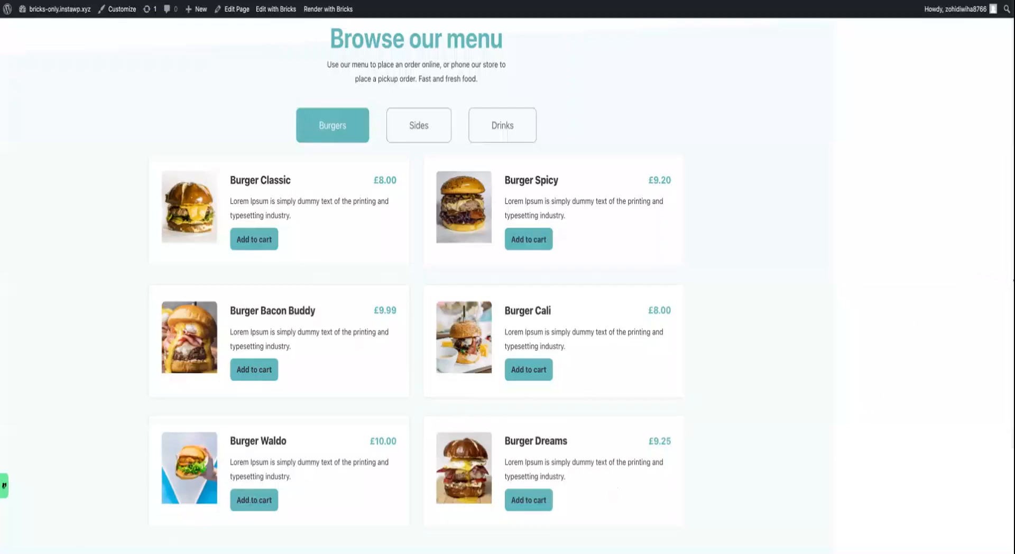
pyautogui.moveTo(1011, 281); pyautogui.dragTo(1012, 311)
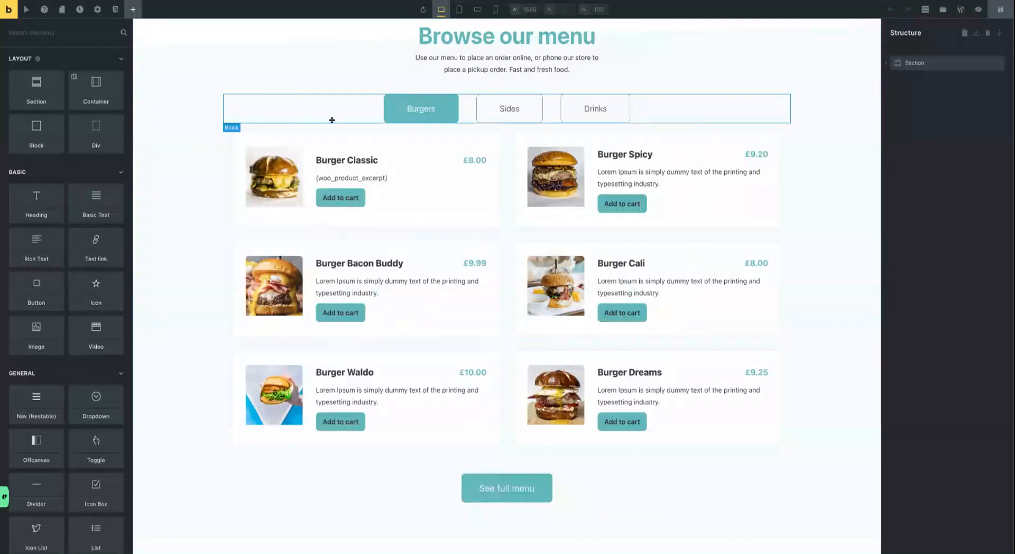
# Compare the menu layout at the tablet portrait and mobile landscape breakpoints, ending on tablet portrait
pyautogui.click(459, 9)
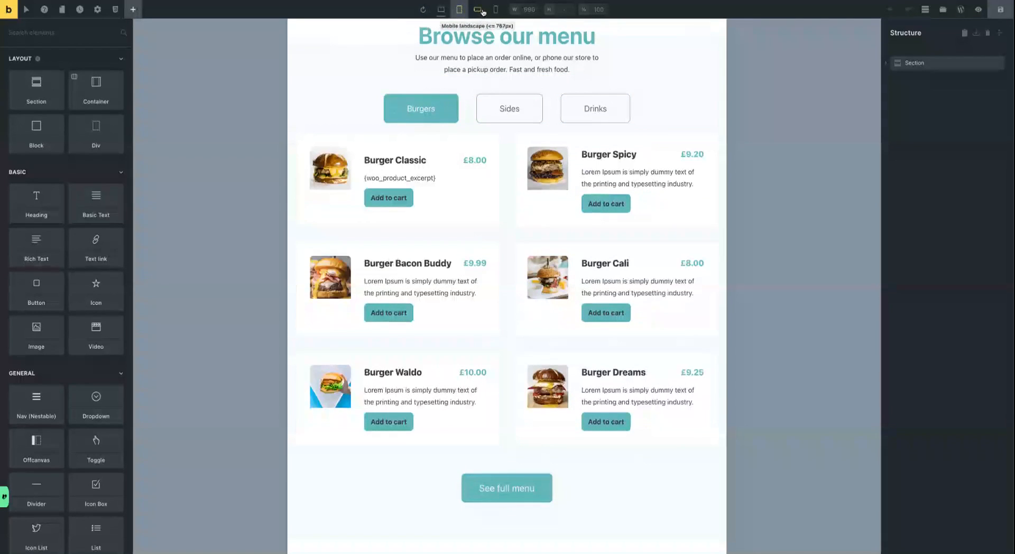
pyautogui.click(478, 9)
pyautogui.click(458, 10)
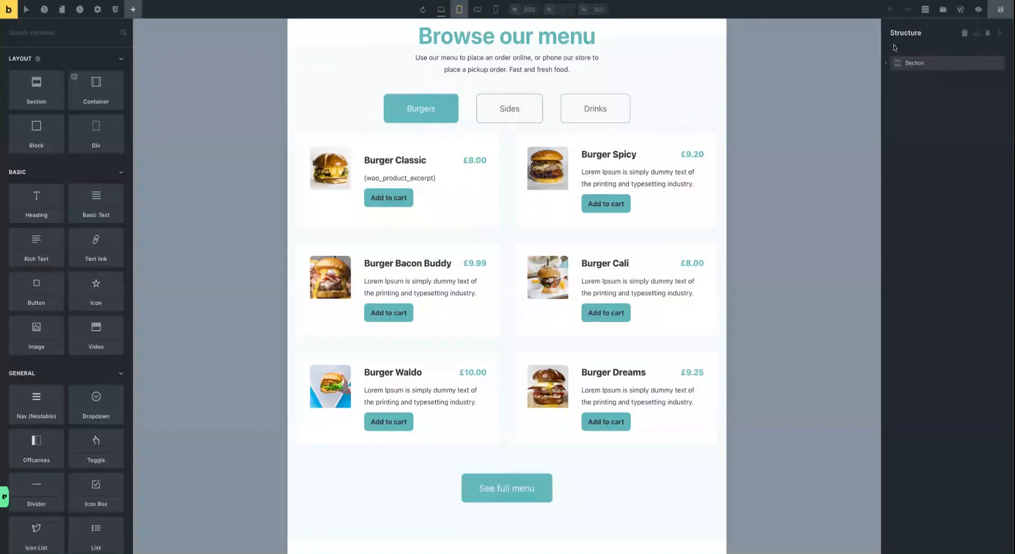
# Expand the structure down to the first pane's grid Block and select its tab-menu-grid class
pyautogui.click(886, 64)
pyautogui.click(892, 80)
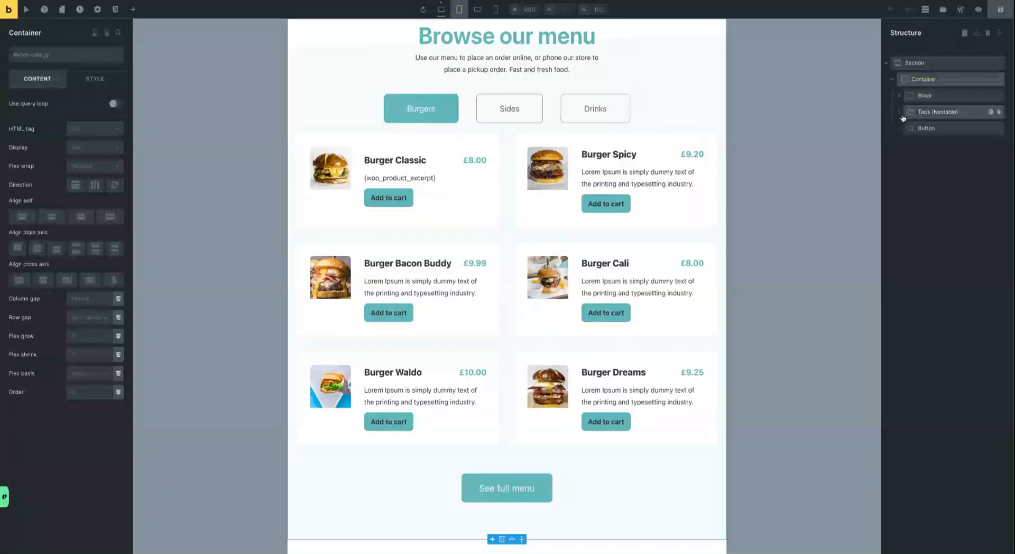
pyautogui.click(899, 112)
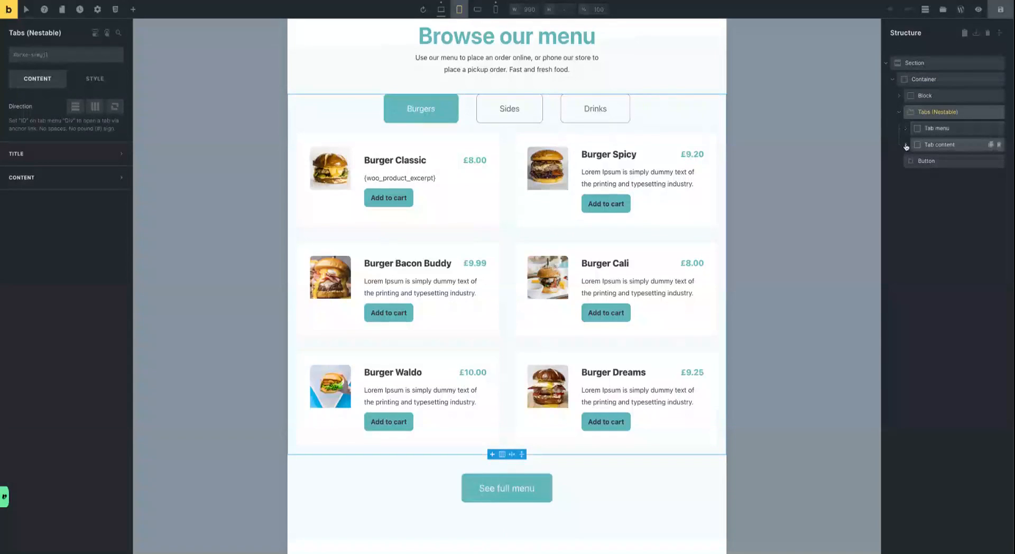
pyautogui.click(906, 145)
pyautogui.click(940, 162)
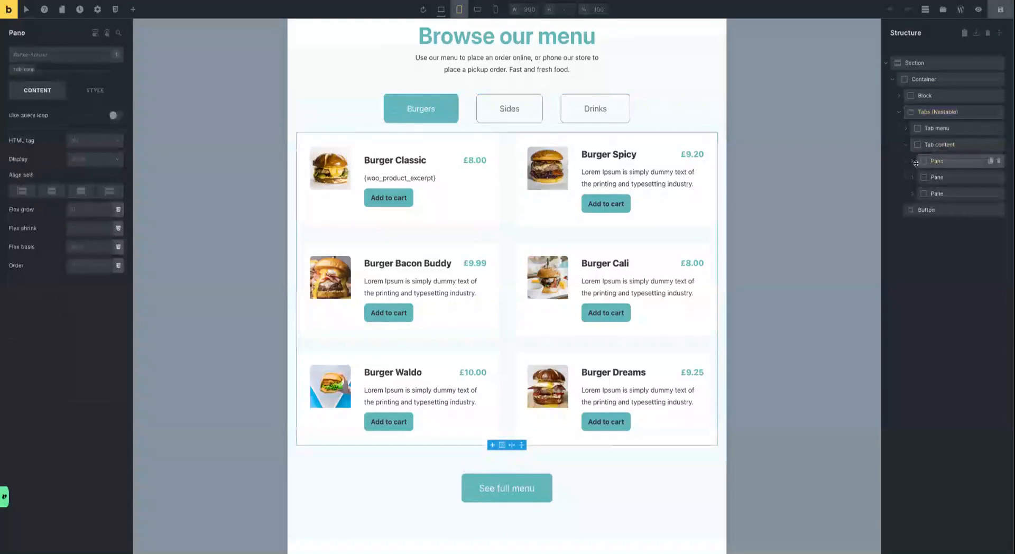
pyautogui.click(912, 161)
pyautogui.click(917, 179)
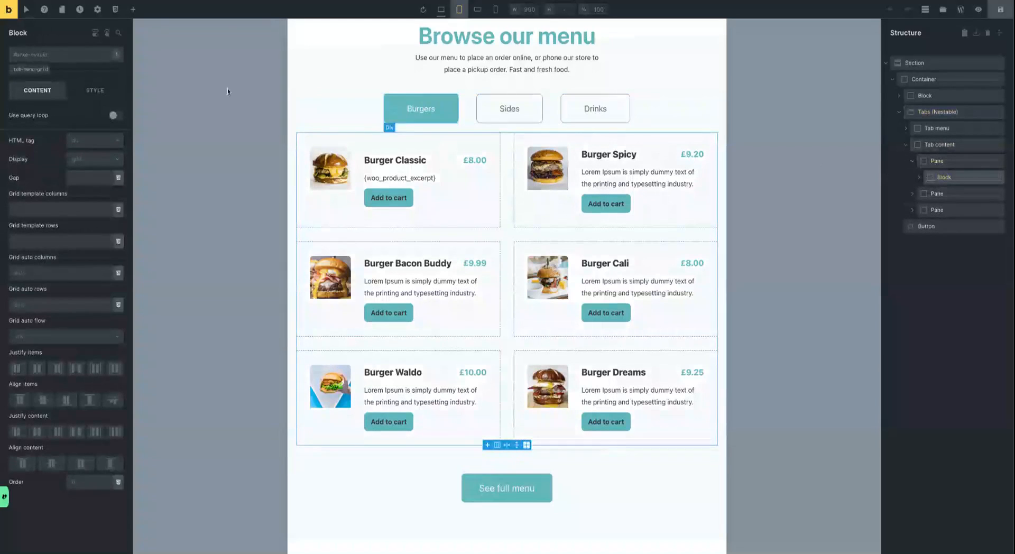
pyautogui.click(23, 71)
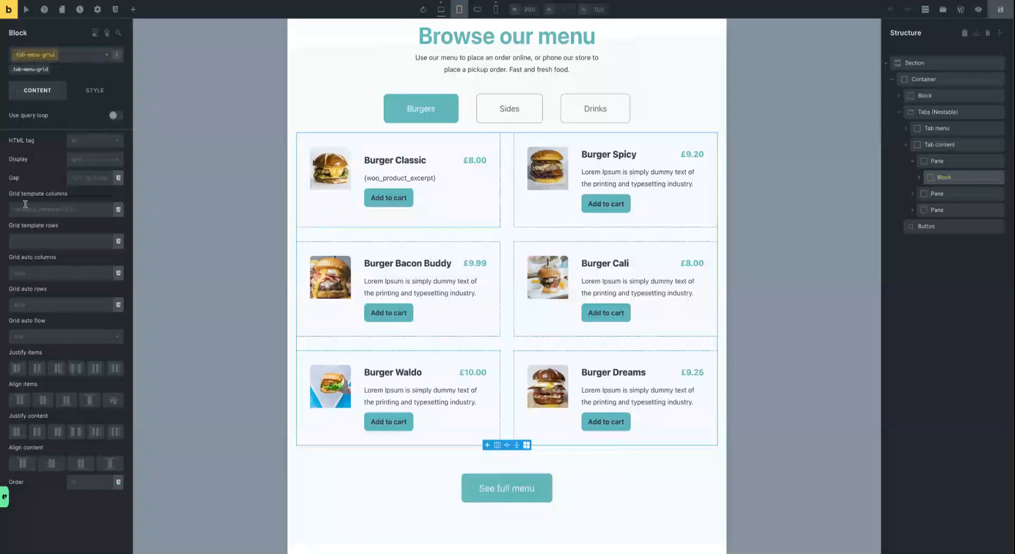
# Set the menu-card class's grid template columns to 1fr 2fr at the tablet portrait breakpoint
pyautogui.click(919, 177)
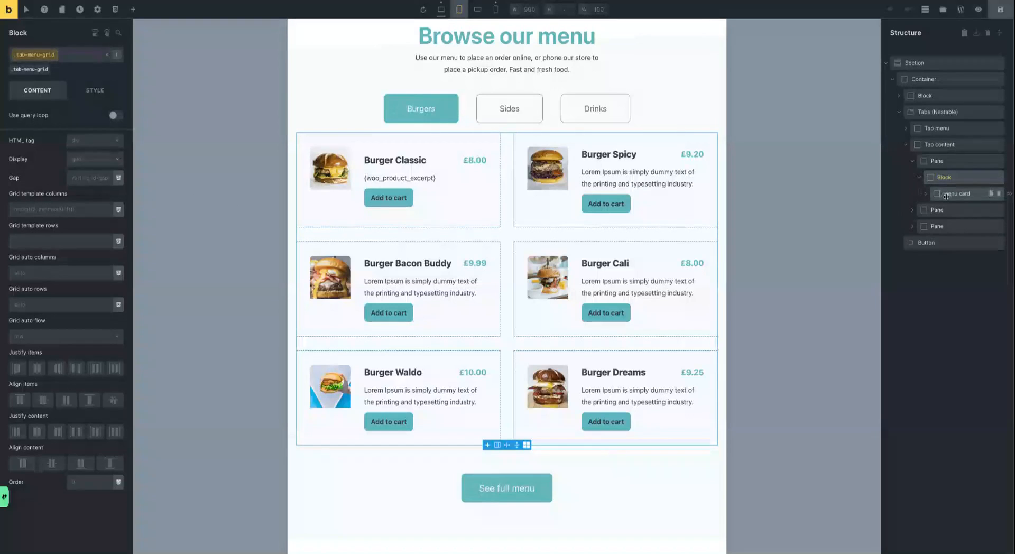
pyautogui.click(949, 193)
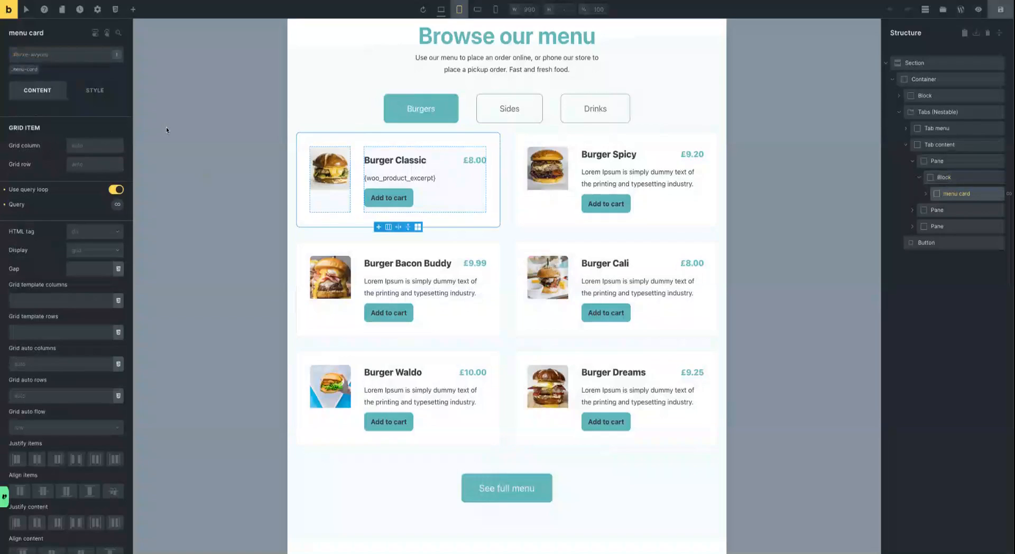
pyautogui.click(926, 193)
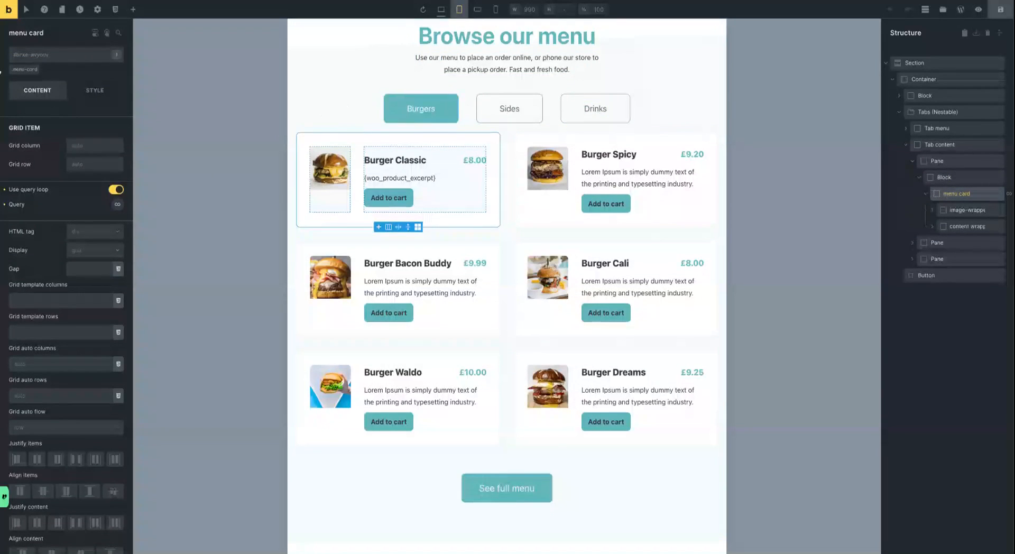
pyautogui.click(23, 72)
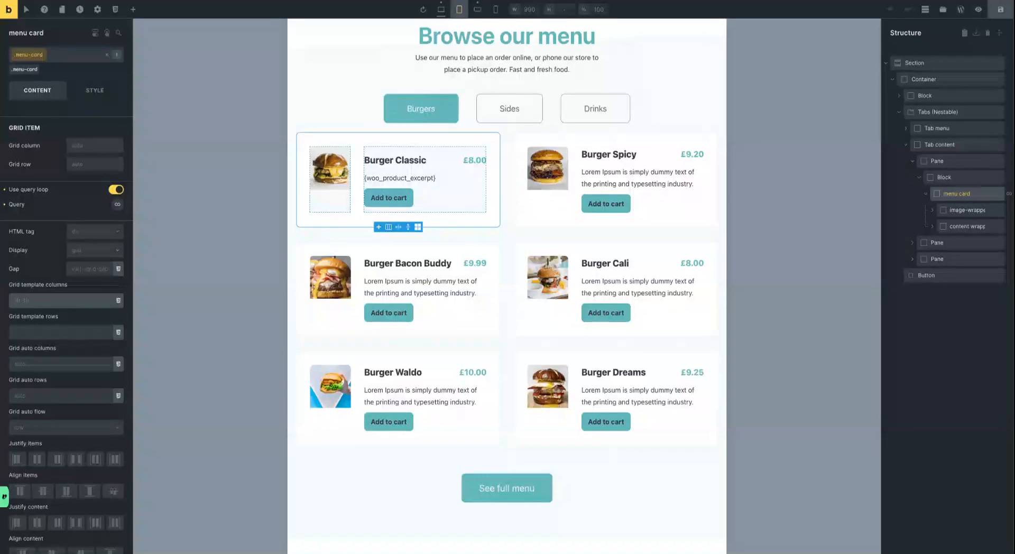
pyautogui.click(59, 301)
pyautogui.write('1fr 2fr')
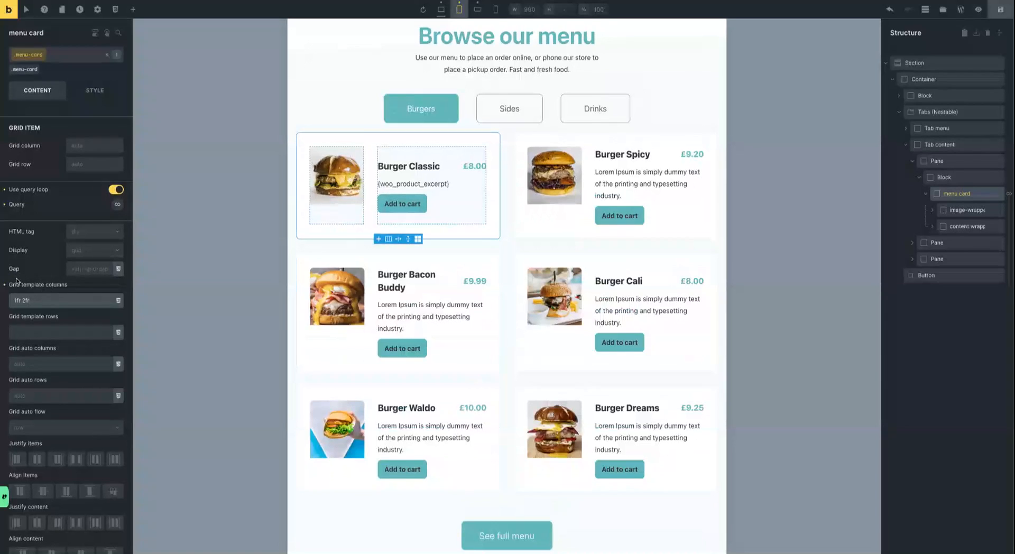
# Center the first pane's image-wrapper on its main axis at tablet portrait, and open the settings of the Image inside it
pyautogui.click(955, 210)
pyautogui.click(933, 211)
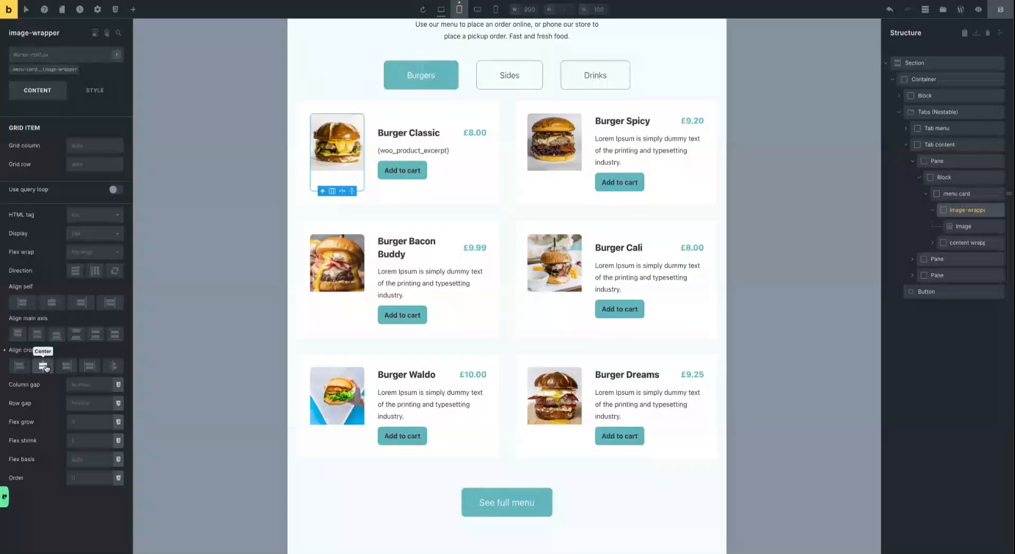
pyautogui.click(39, 336)
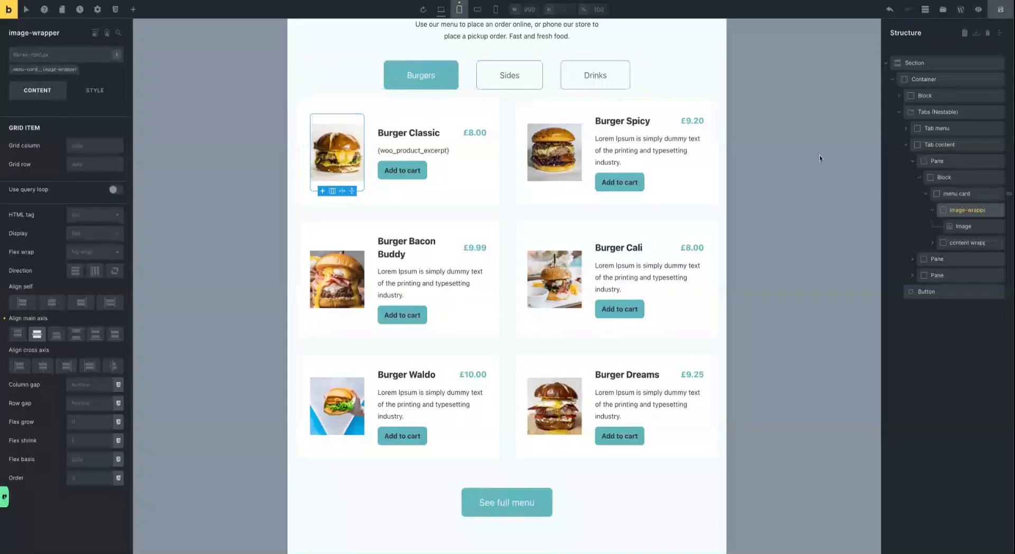
pyautogui.click(965, 226)
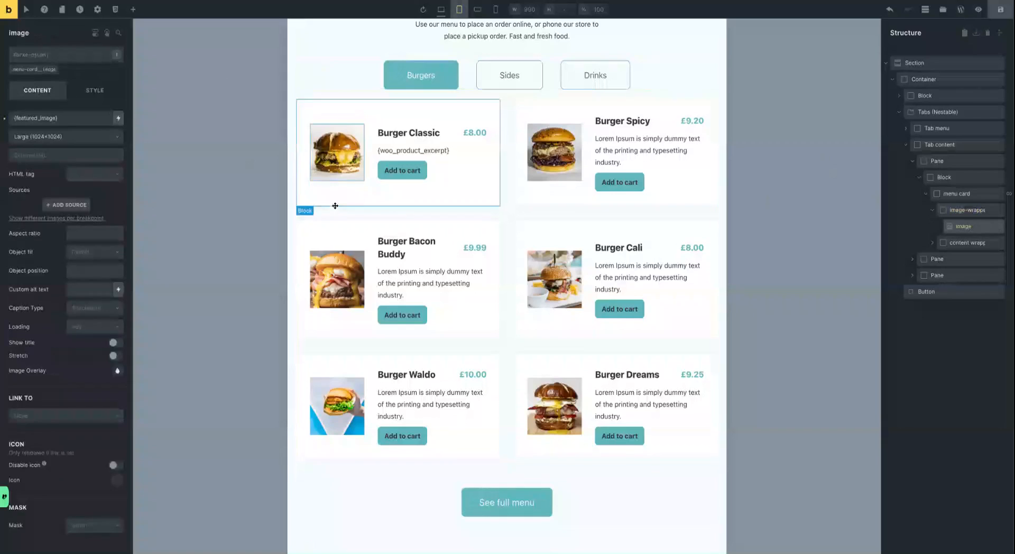
# Set the first card Image's object fit to Cover at tablet portrait and open its layout style settings
pyautogui.click(88, 258)
pyautogui.click(89, 288)
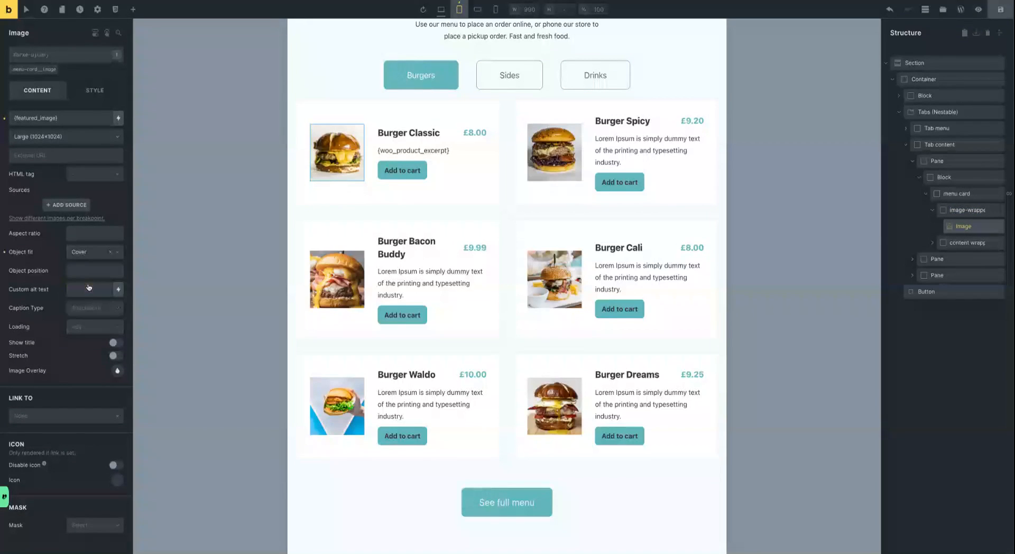
pyautogui.click(92, 91)
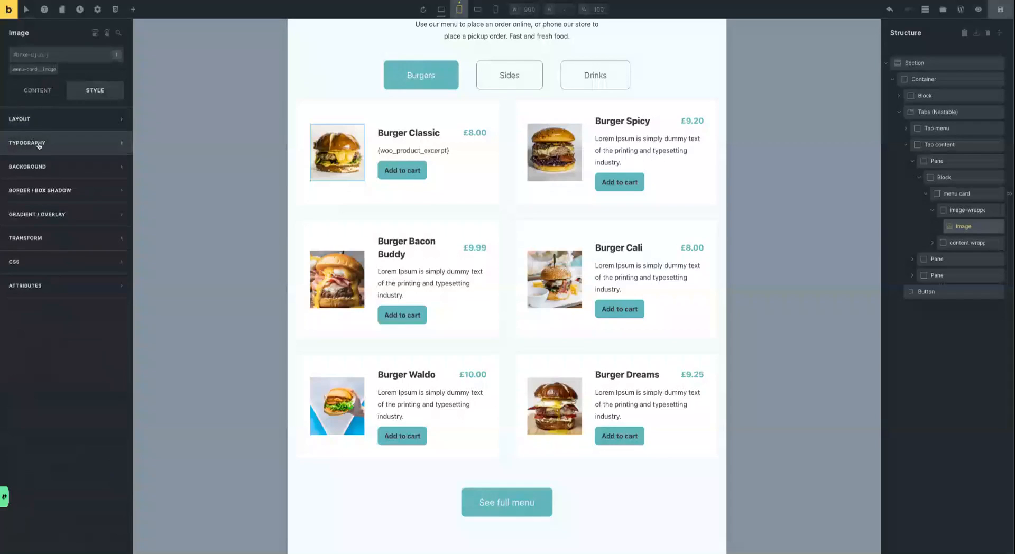
pyautogui.click(26, 120)
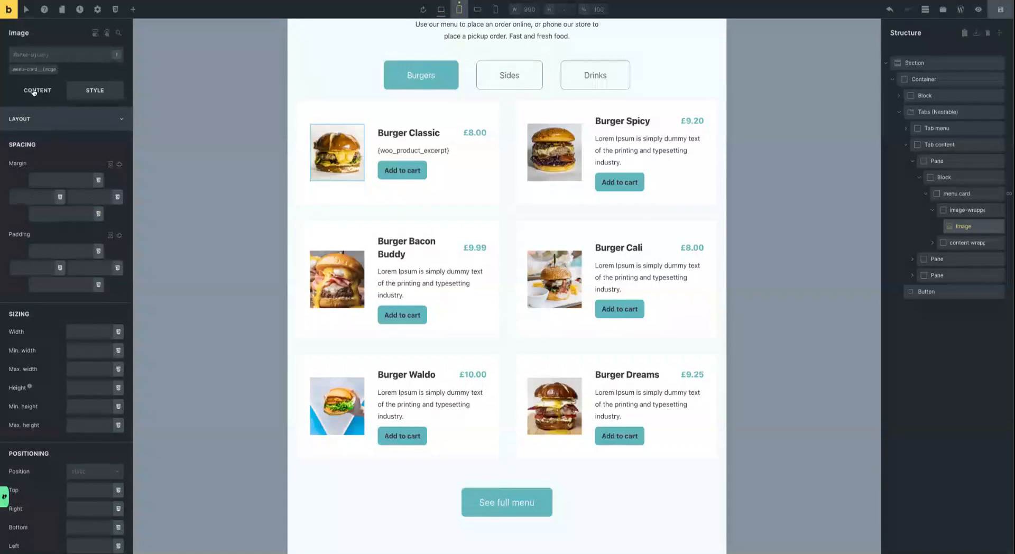
# Select the Image's menu-card__image class and check its object fit at tablet portrait and desktop, ending on desktop
pyautogui.click(440, 9)
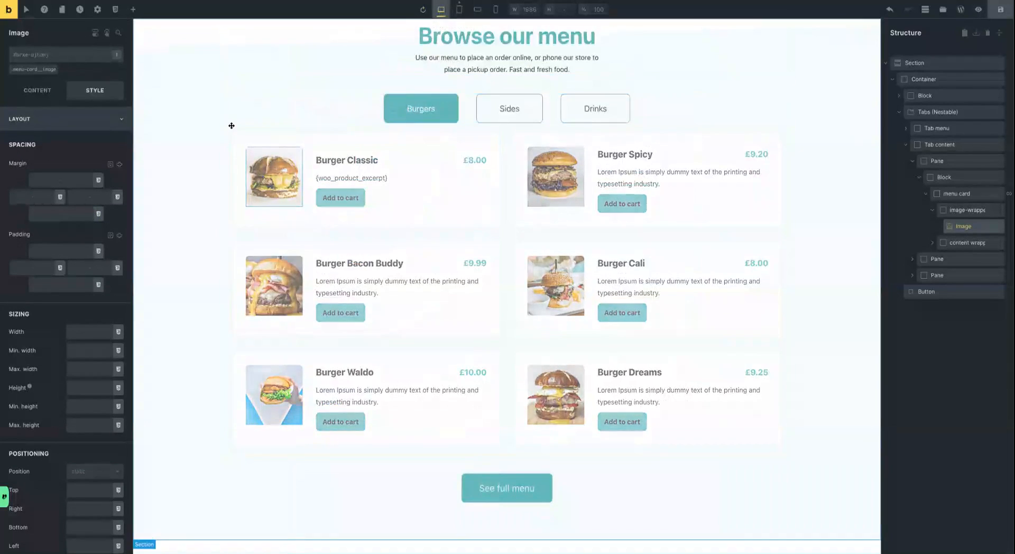
pyautogui.click(33, 69)
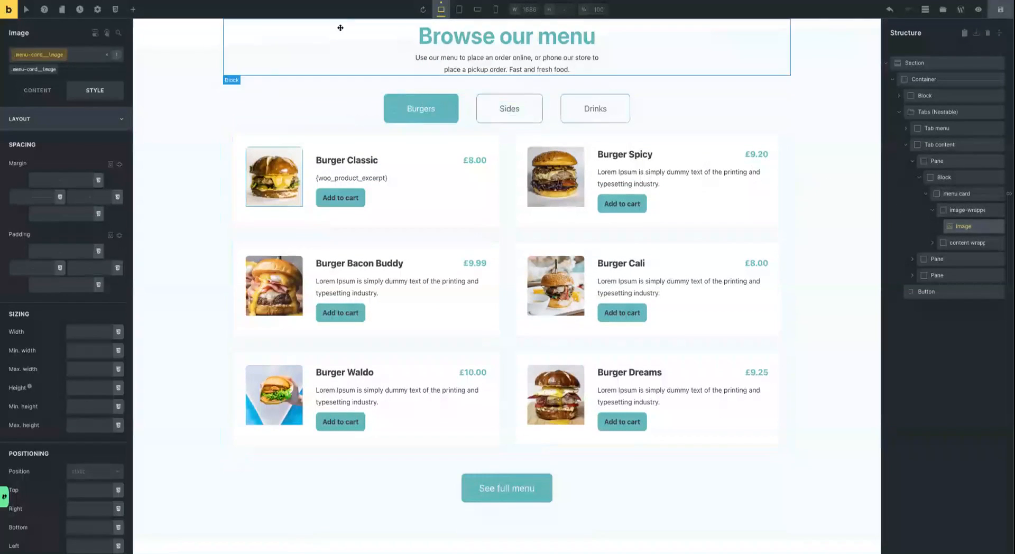
pyautogui.click(459, 10)
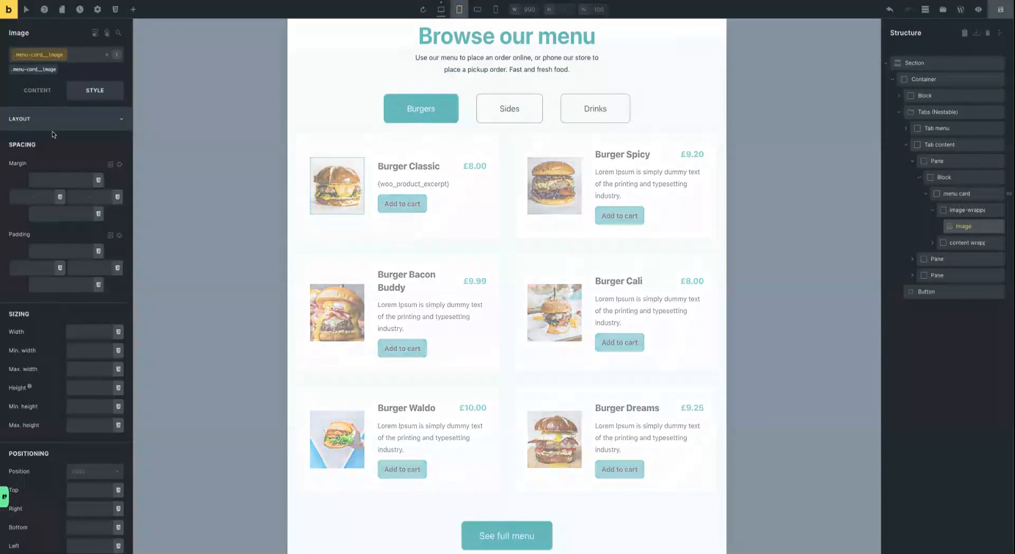
pyautogui.click(41, 91)
pyautogui.scroll(-1, 52, 206)
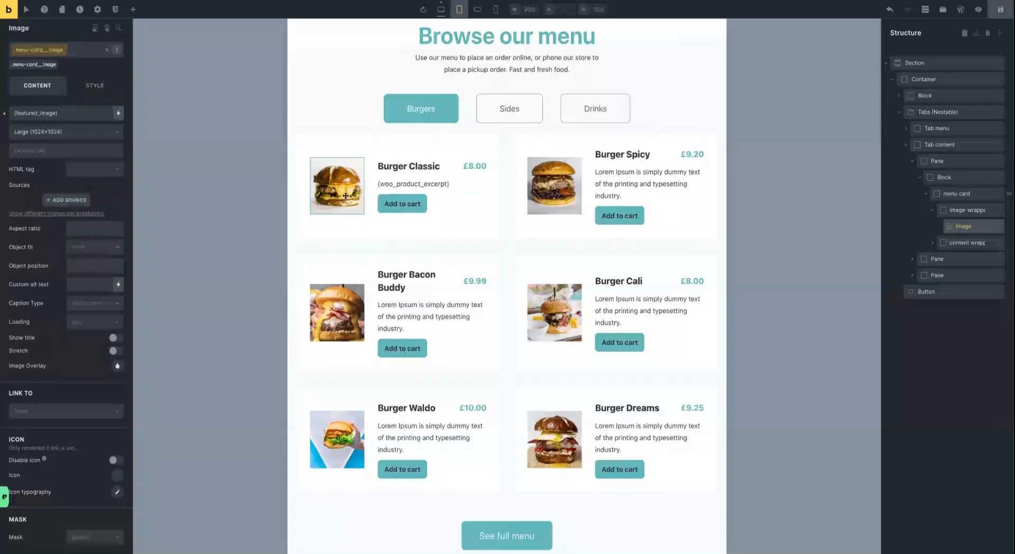
pyautogui.click(971, 209)
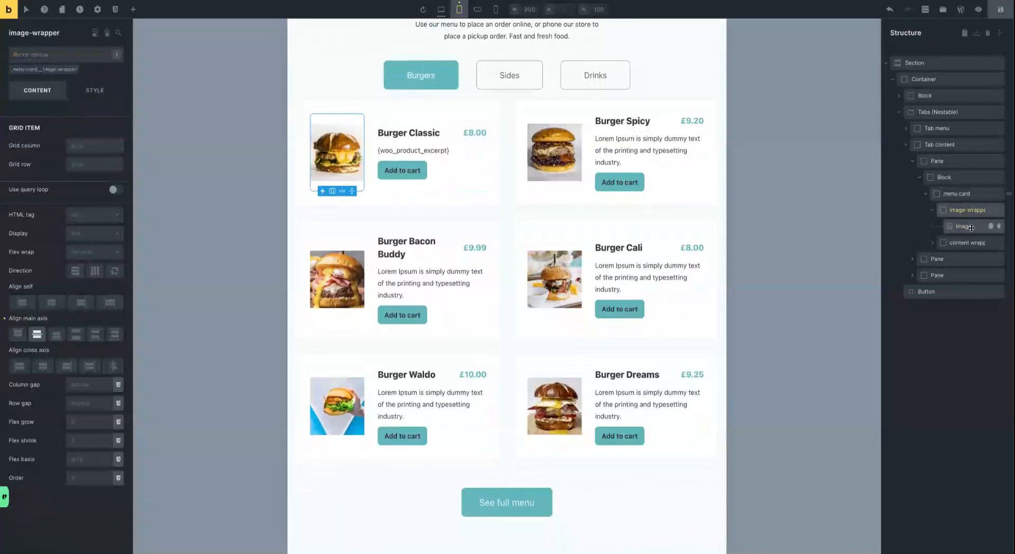
pyautogui.click(963, 226)
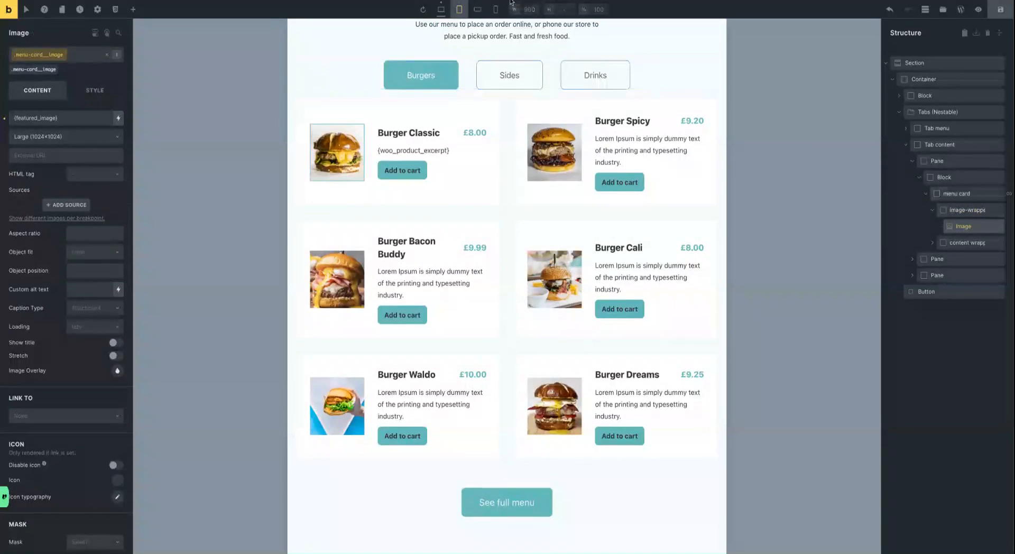
pyautogui.click(441, 9)
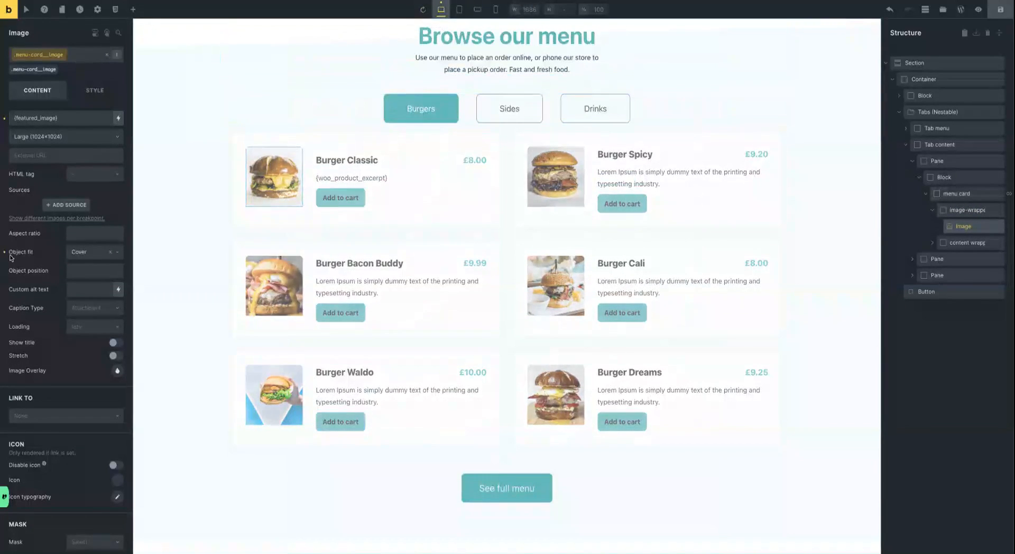
# Set the menu-card__image class's width and height to 100% at the desktop breakpoint
pyautogui.click(95, 90)
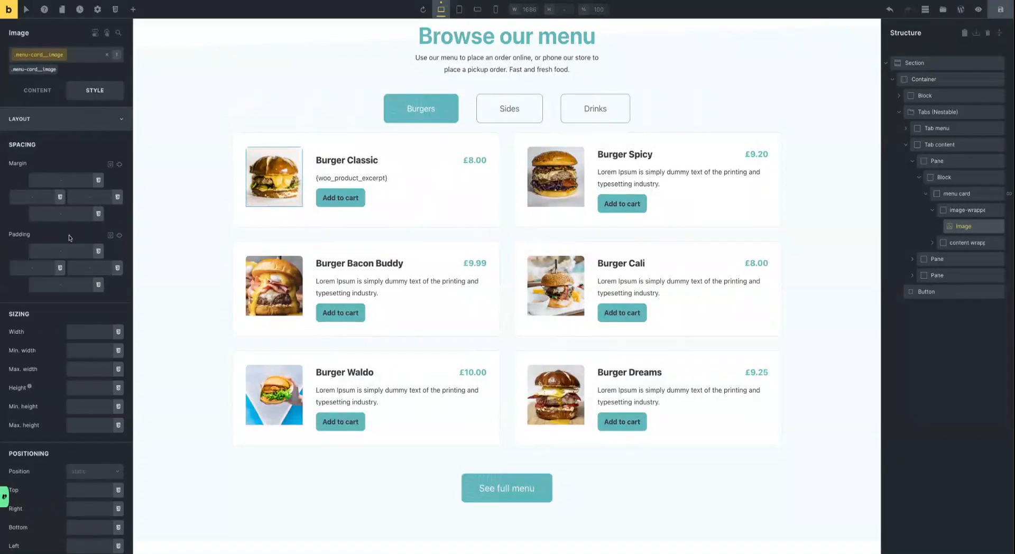
pyautogui.click(78, 332)
pyautogui.write('100')
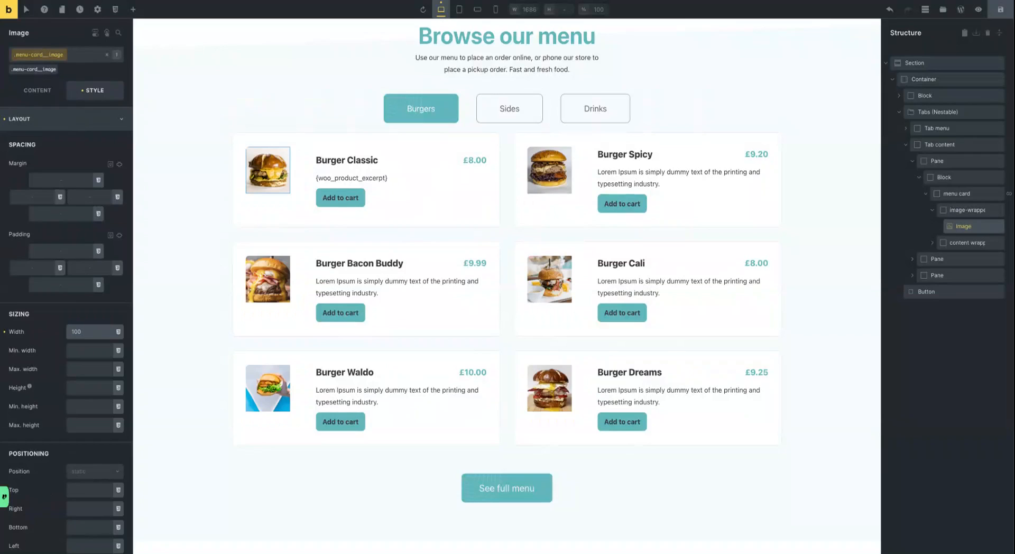
pyautogui.write('%')
pyautogui.click(75, 387)
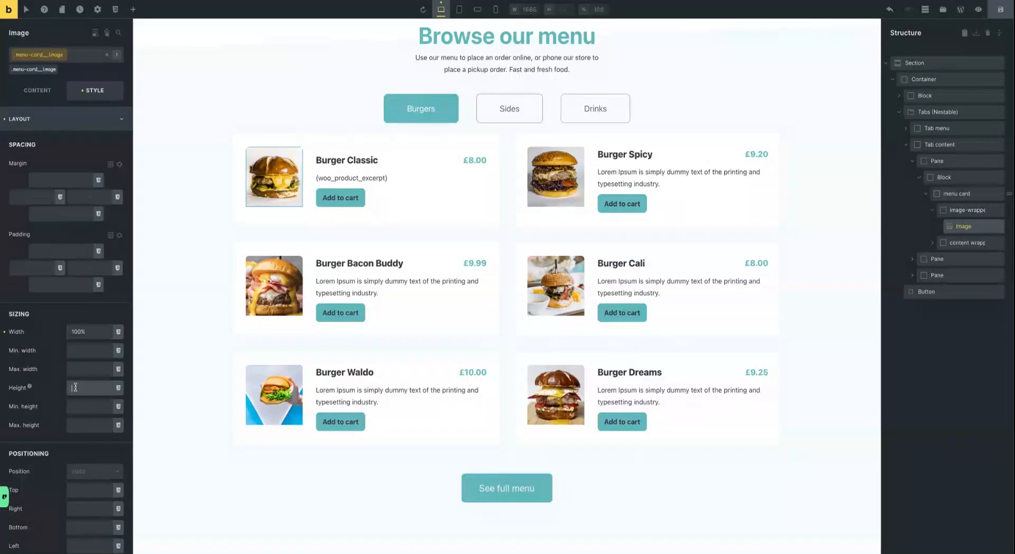
pyautogui.write('100%')
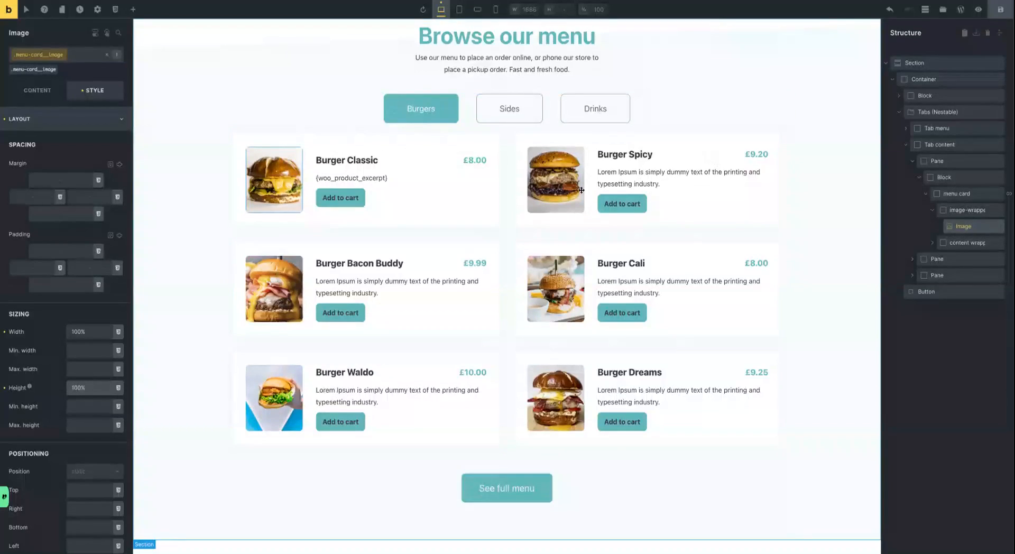
# Check the menu cards at tablet portrait, mobile landscape and mobile portrait, then return to desktop and select the Section
pyautogui.click(459, 11)
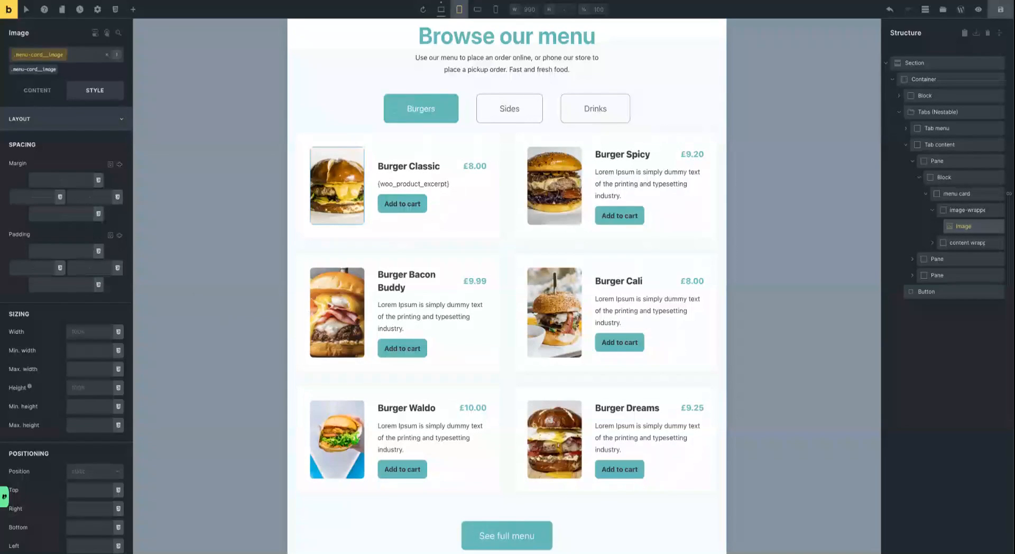
pyautogui.click(477, 10)
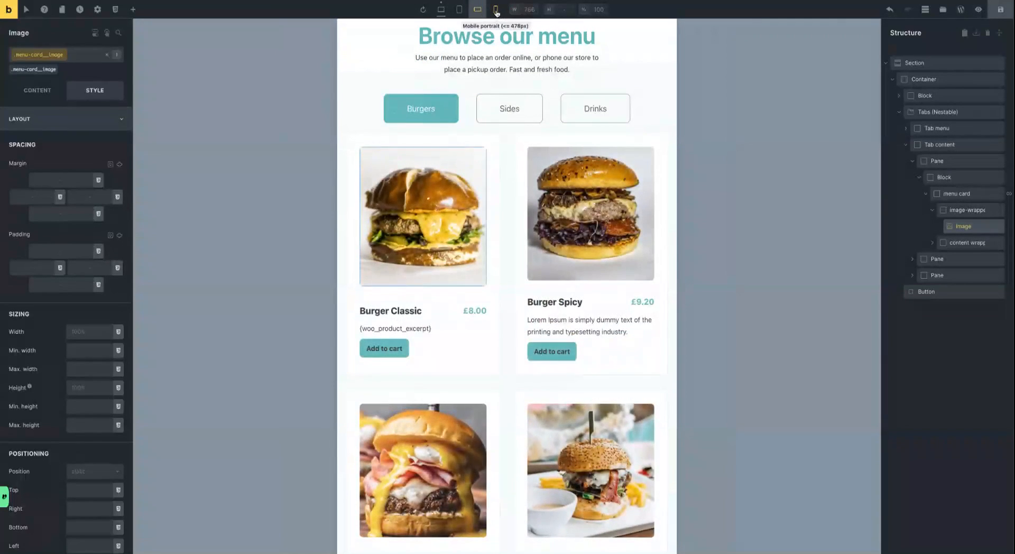
pyautogui.click(496, 10)
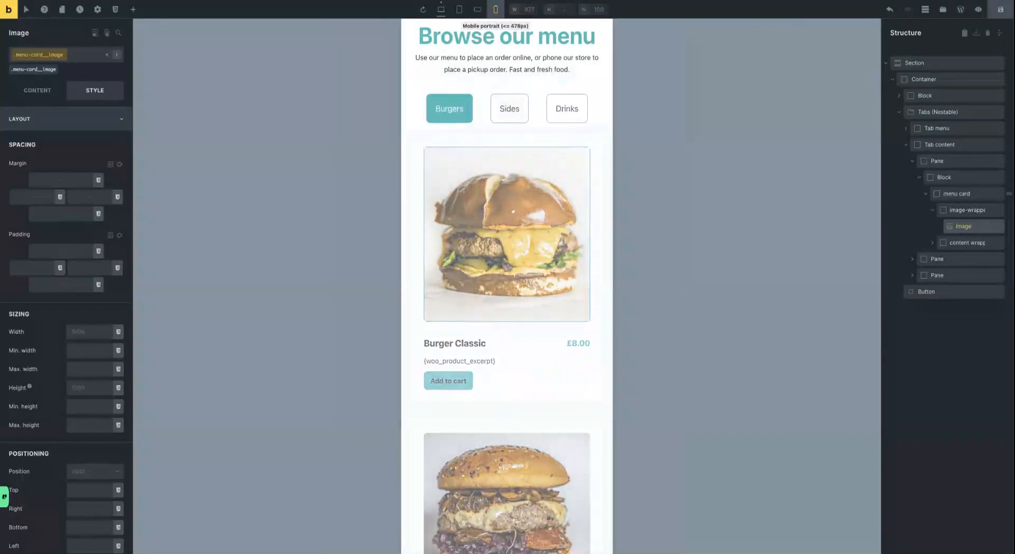
pyautogui.click(441, 9)
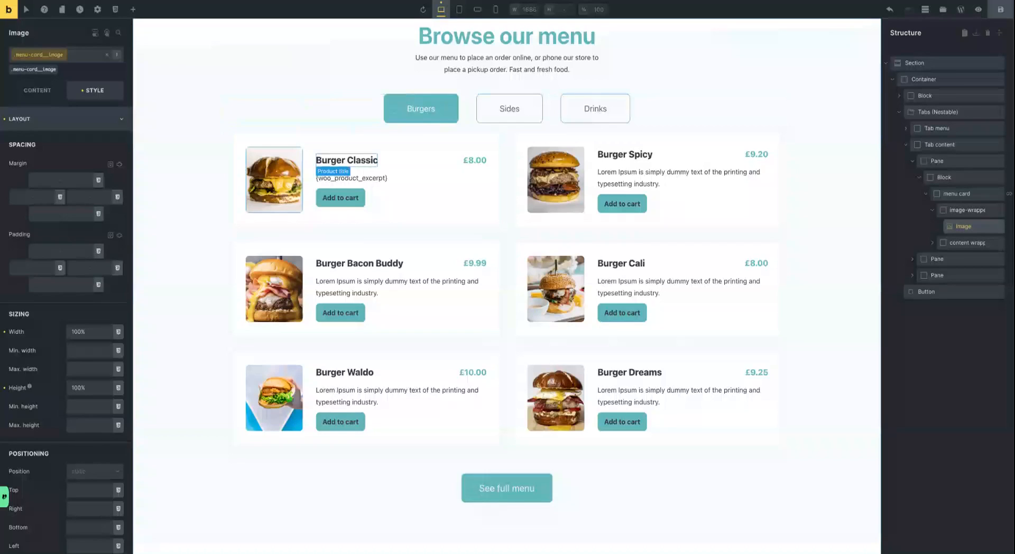
pyautogui.click(312, 99)
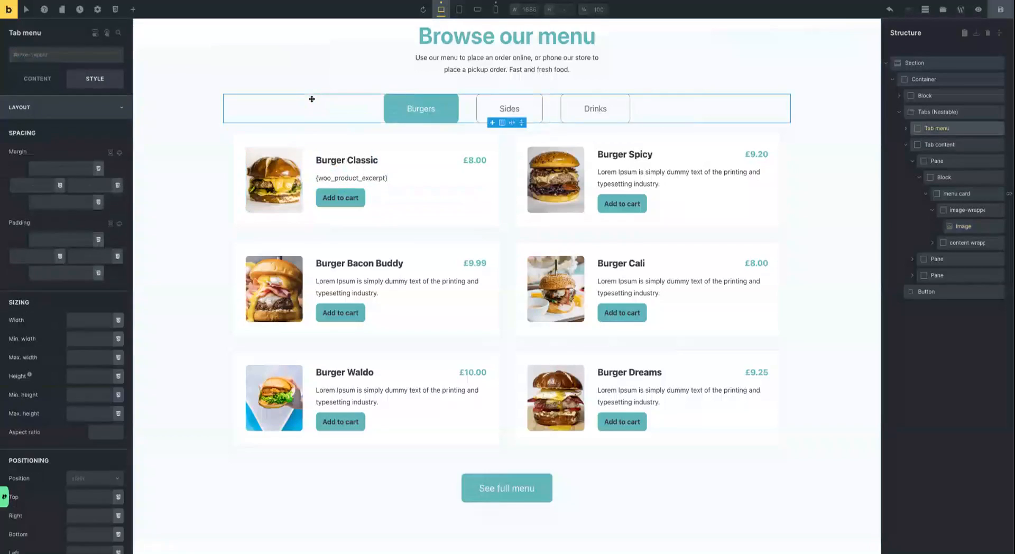
pyautogui.click(199, 55)
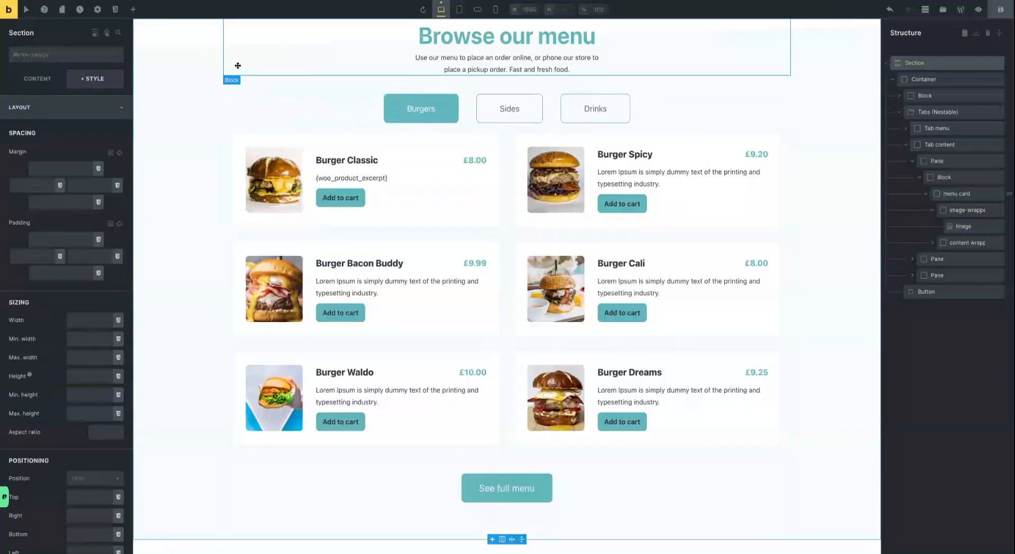